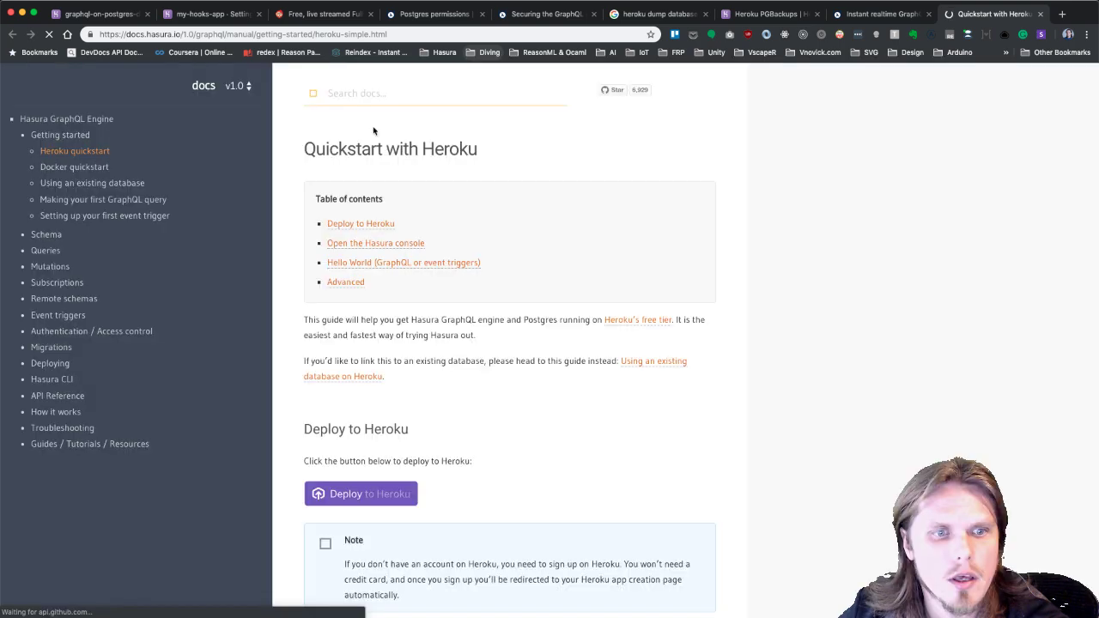
Scroll down the Heroku quickstart guide to reach the Deploy to Heroku button.
scroll(401, 407, down, 1)
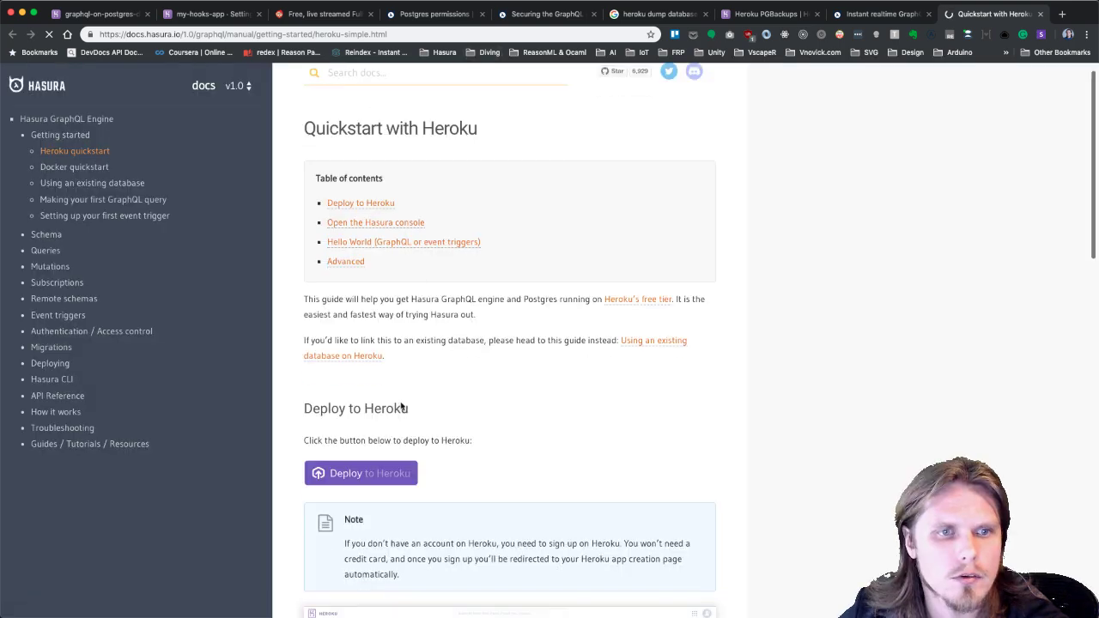
scroll(441, 422, down, 3)
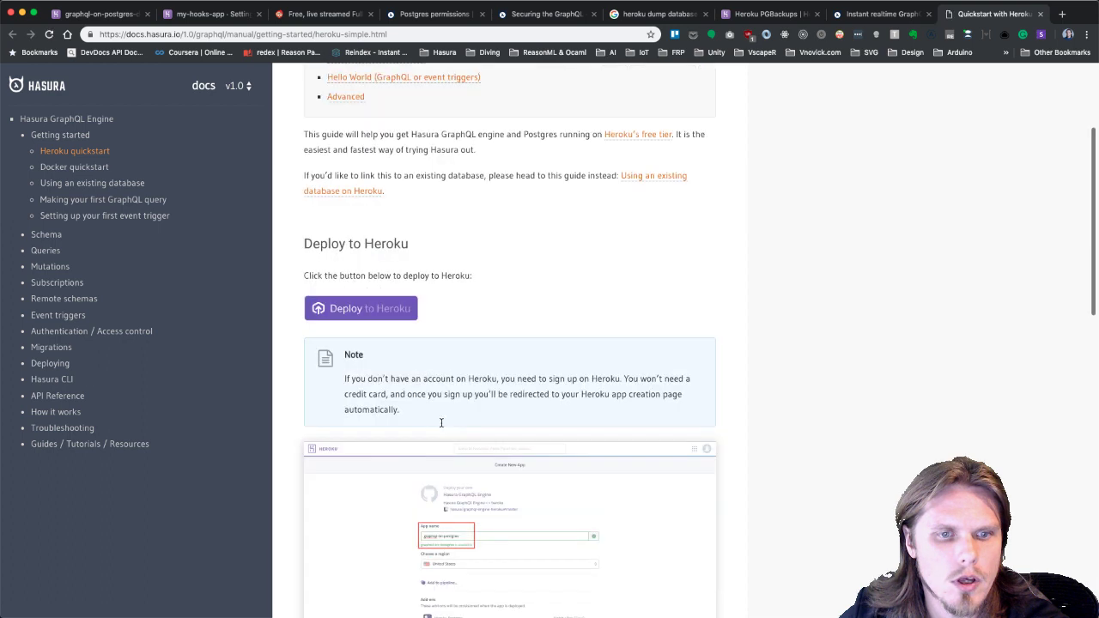
scroll(441, 422, down, 1)
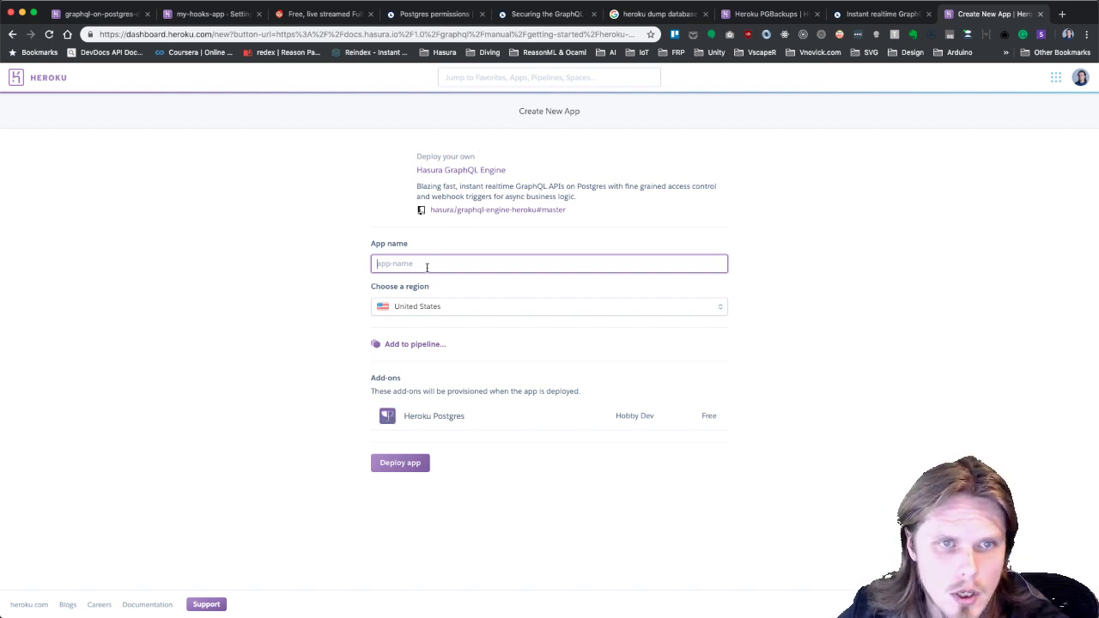
Replace the first attempted app name with graphql-bootcamp-sample-blog in the App name field.
text(posts)
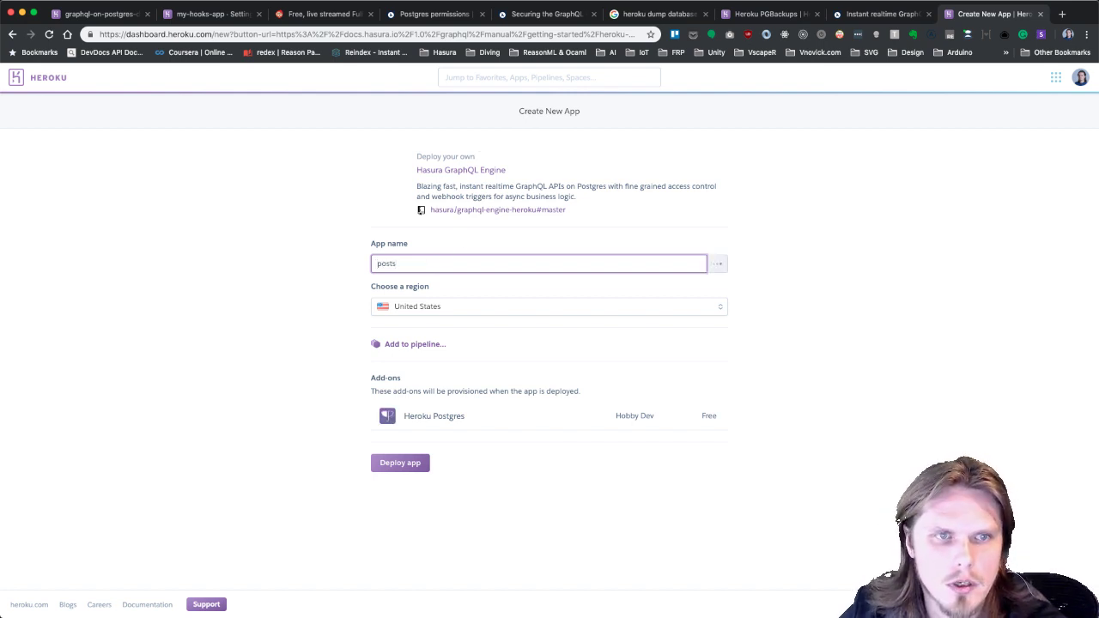
text(-and)
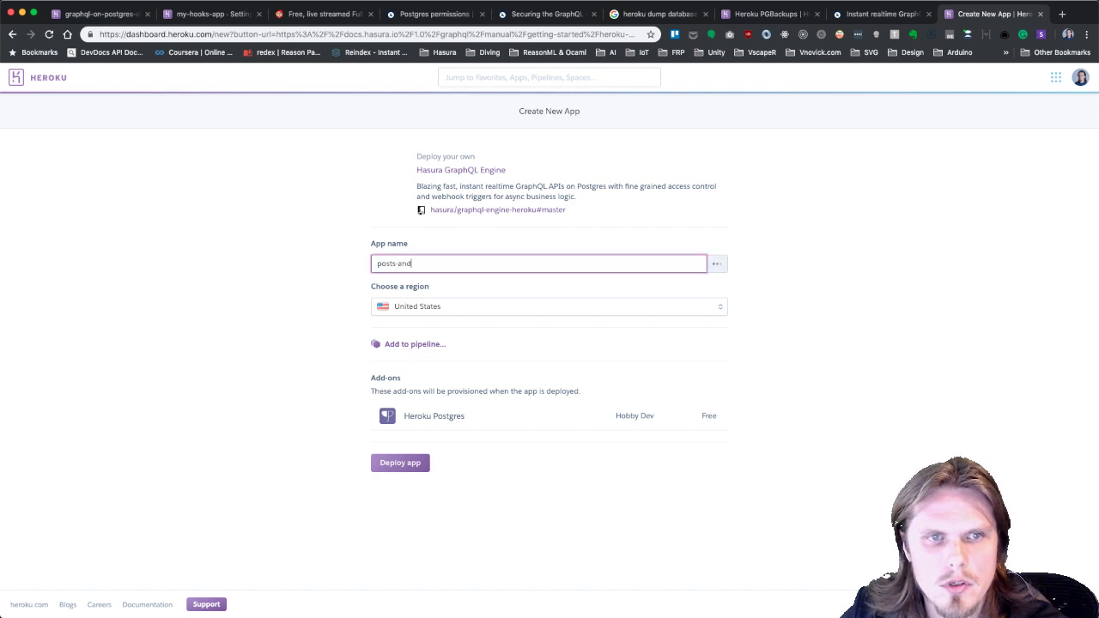
text(-c)
key(BackSpace)
key(BackSpace)
key(BackSpace)
key(BackSpace)
key(BackSpace)
key(BackSpace)
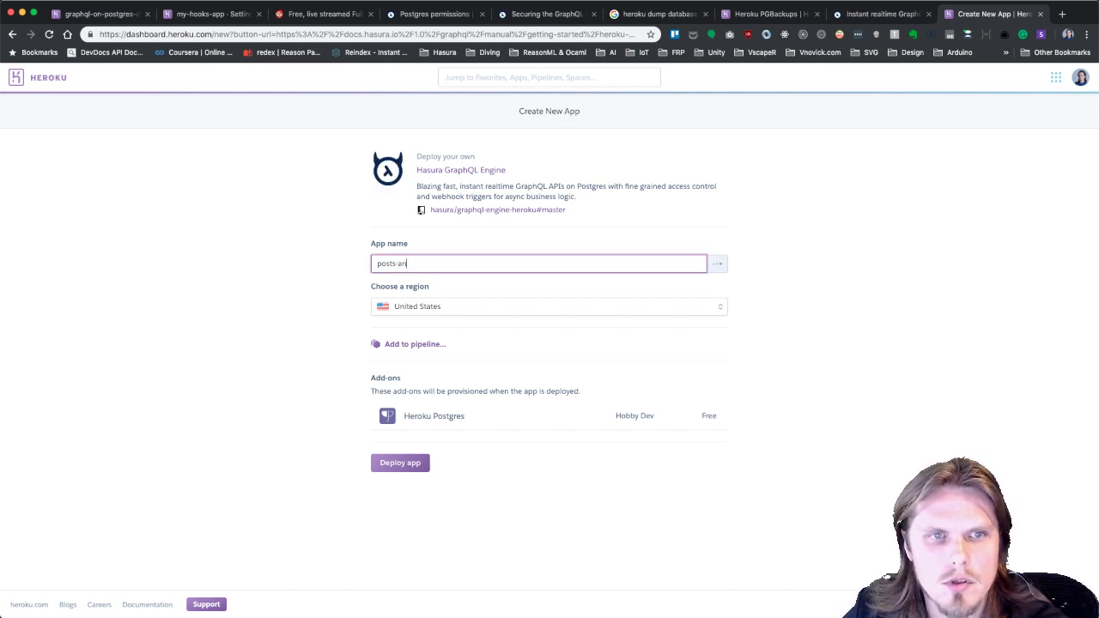
key(super+a)
text(sample-blog)
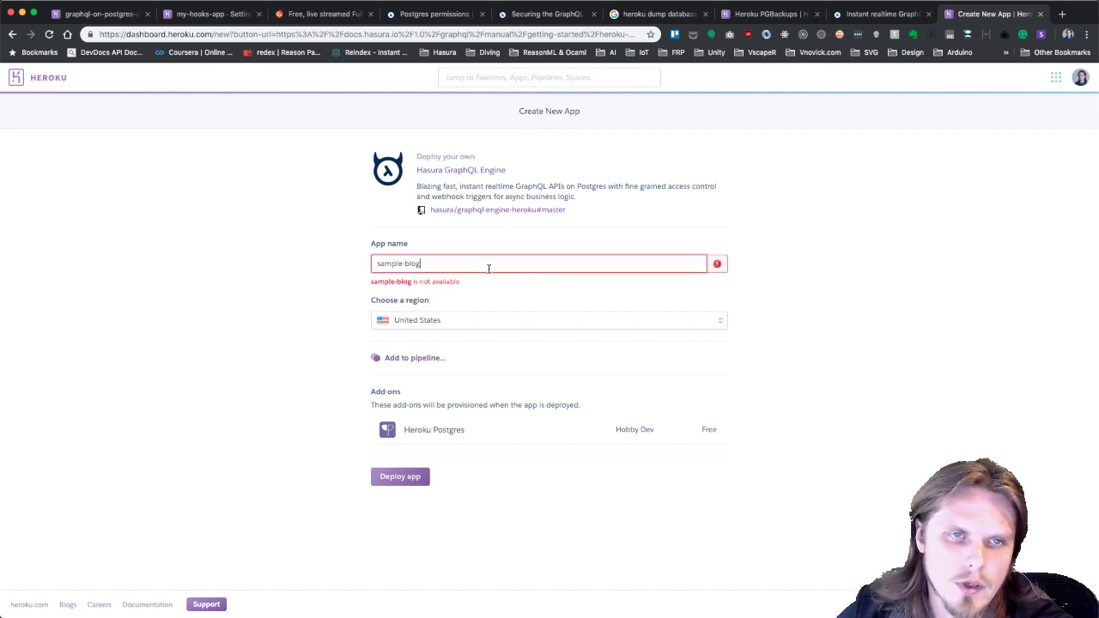
text(g)
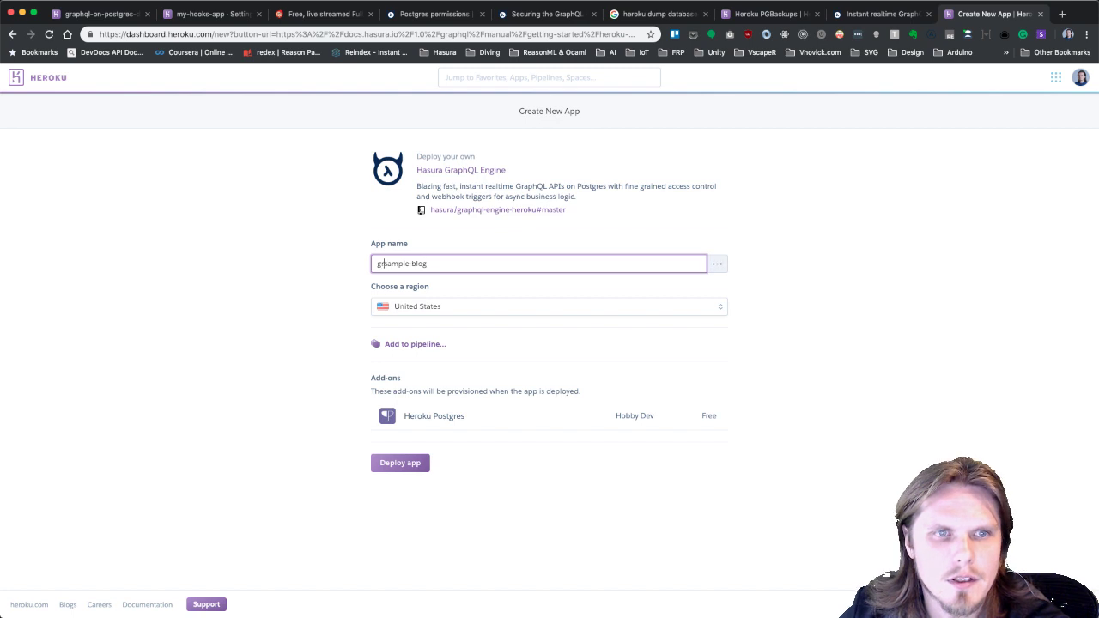
text(raphql)
text(-bootcamp)
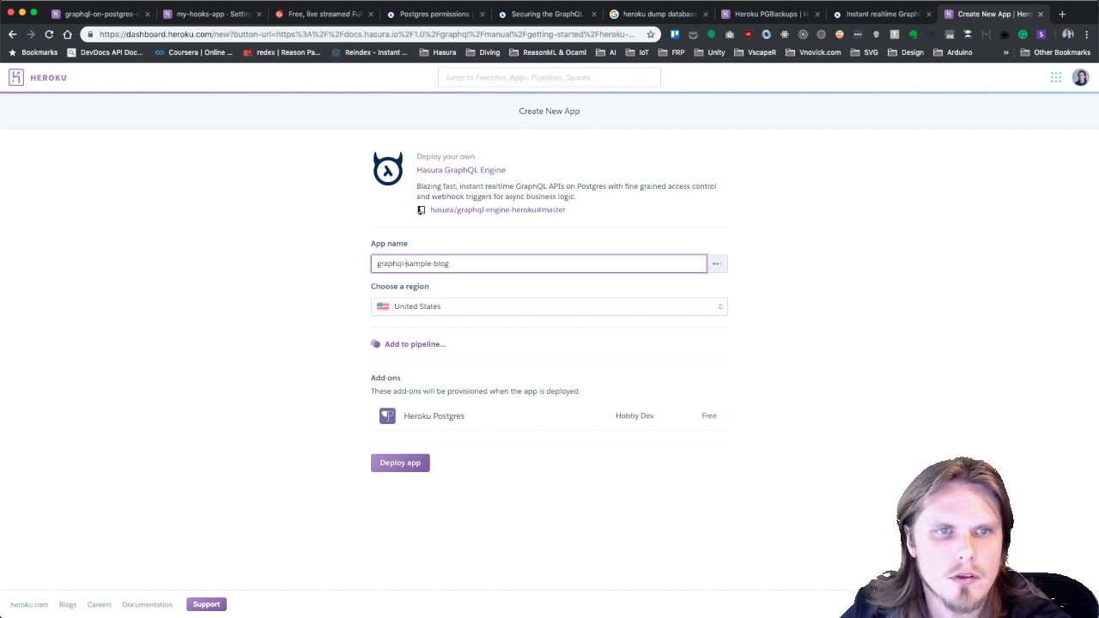
text(-)
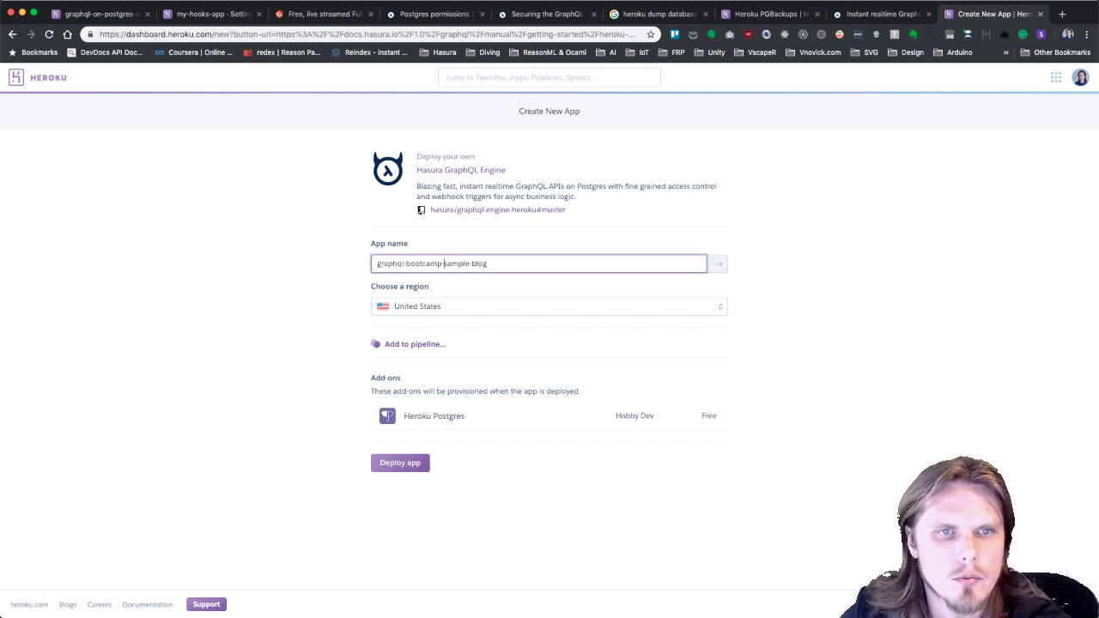
Deploy the graphql-bootcamp-sample-blog app, wait for the build, then go to its management page.
click(401, 482)
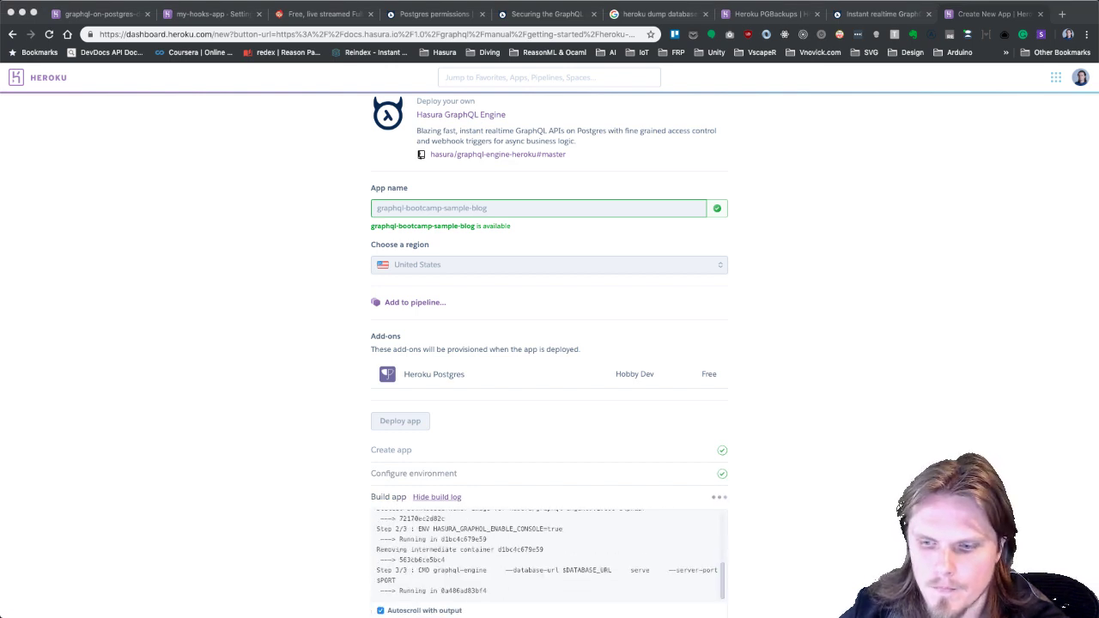
scroll(658, 451, down, 3)
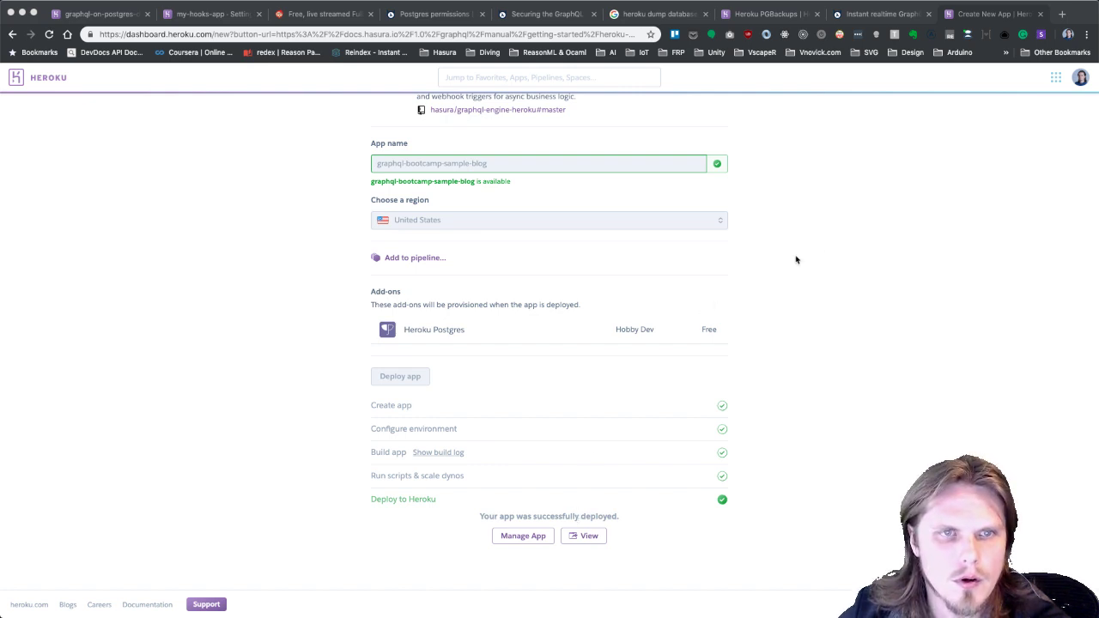
scroll(581, 328, up, 2)
scroll(581, 328, up, 1)
scroll(575, 330, down, 3)
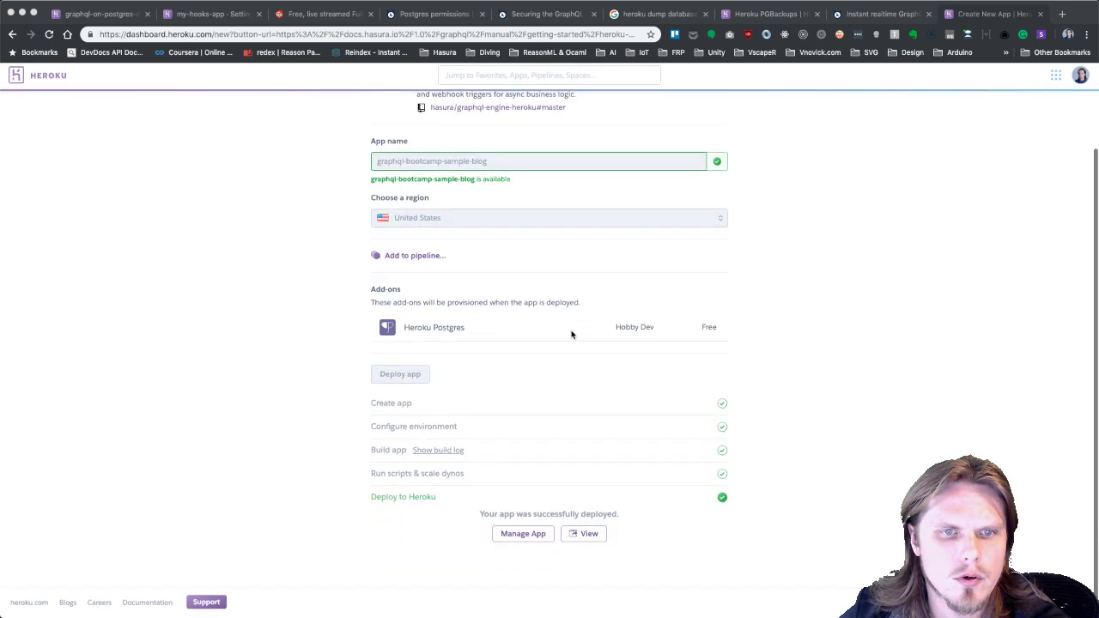
click(525, 538)
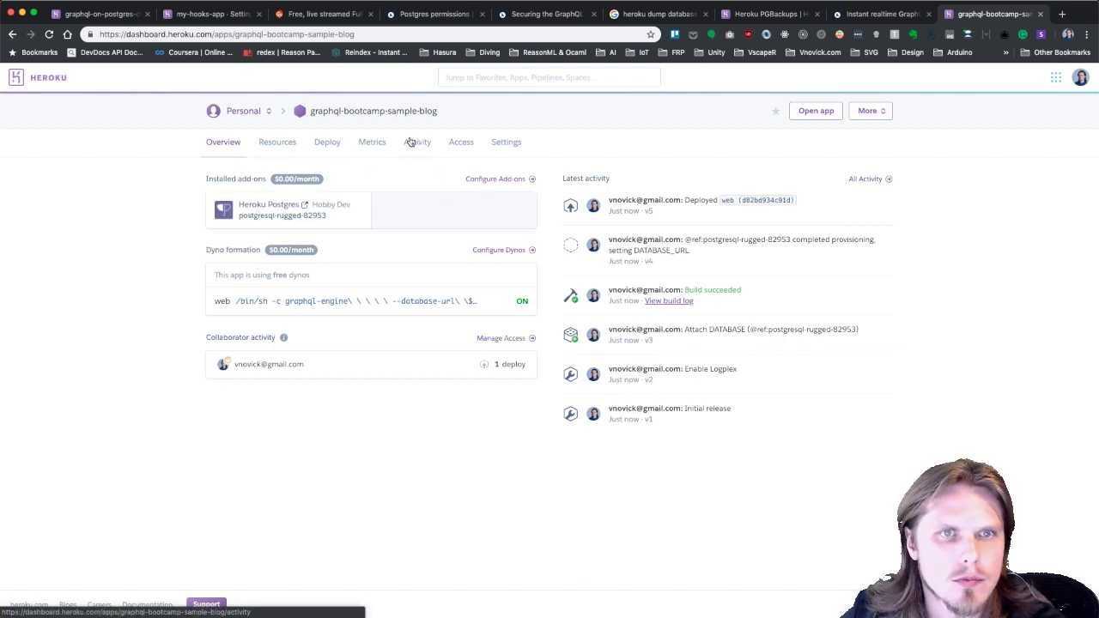
Launch the deployed app's Hasura console from the Open app button.
click(820, 112)
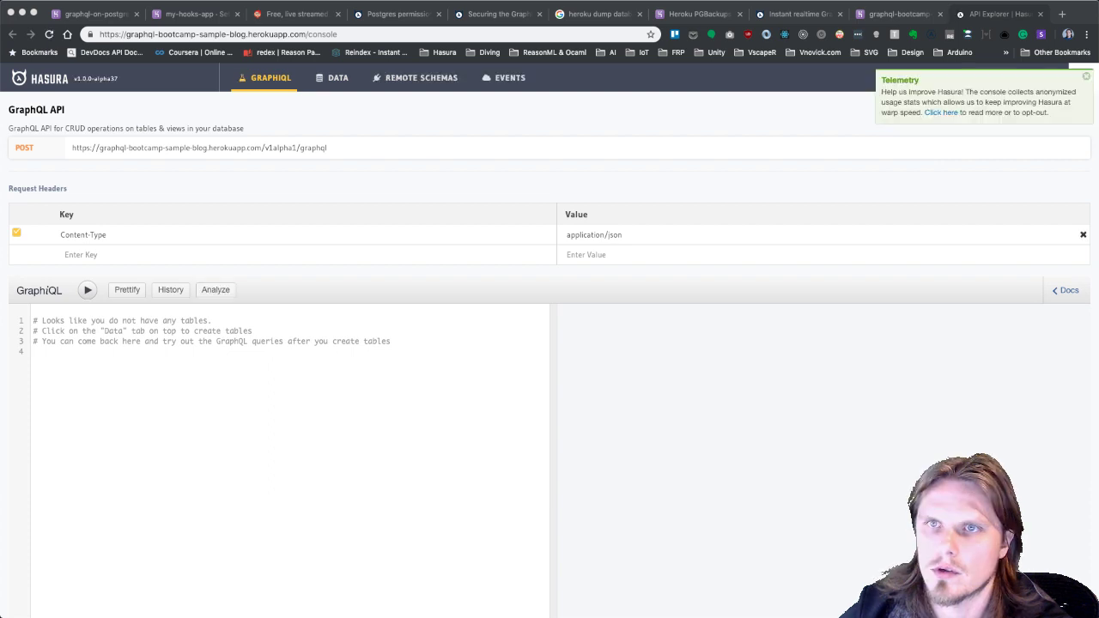
Dismiss the telemetry notice and check query_root in the GraphiQL Docs panel for query fields.
click(1087, 77)
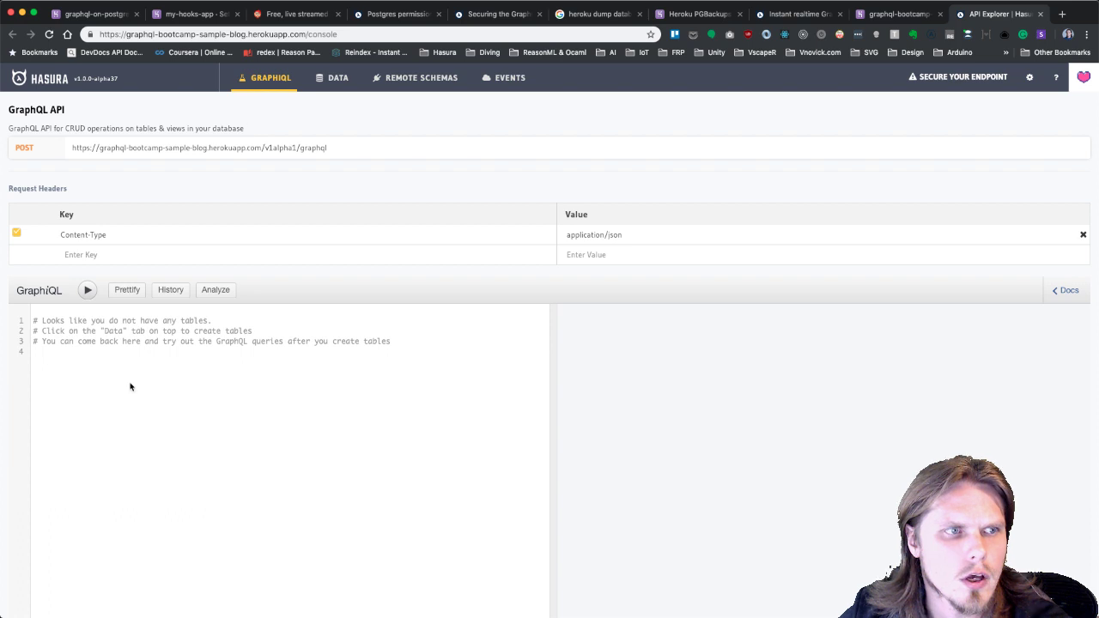
click(202, 399)
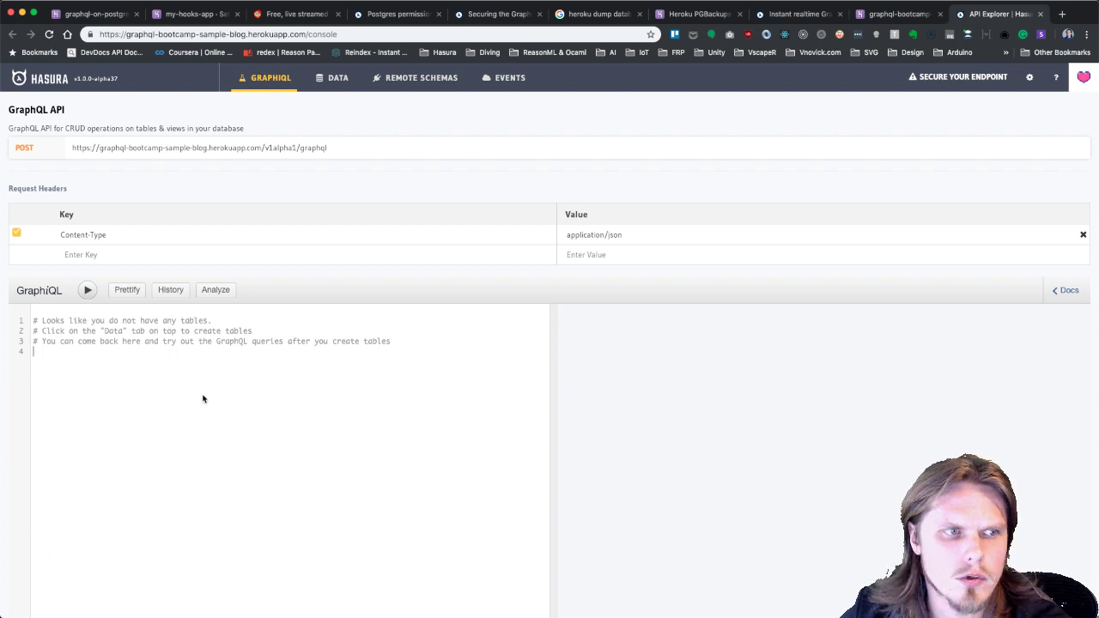
key(Return)
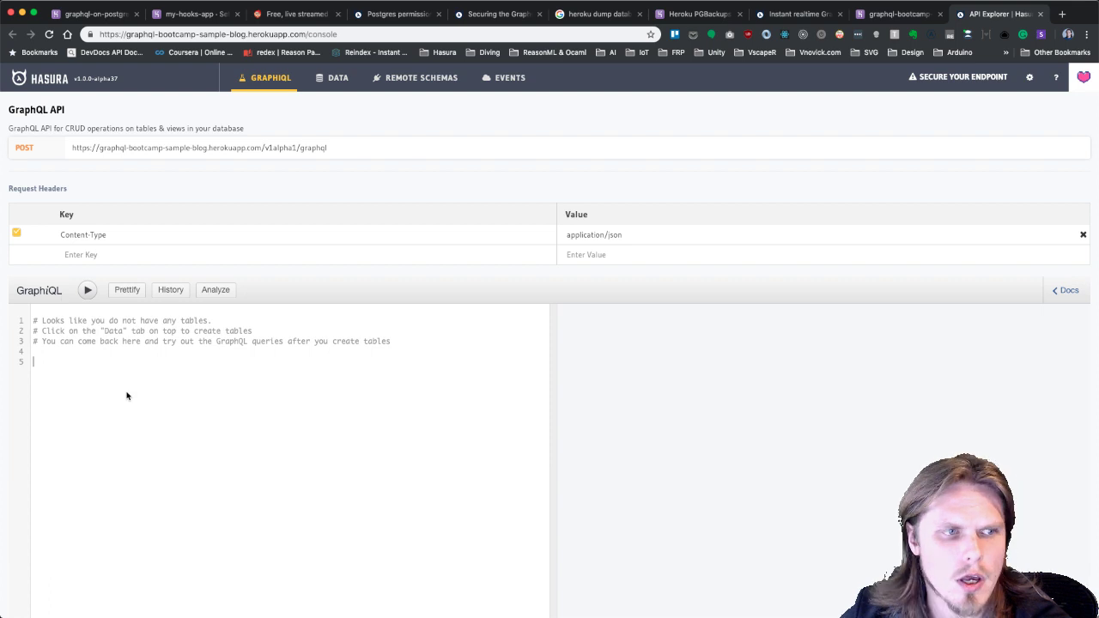
text({)
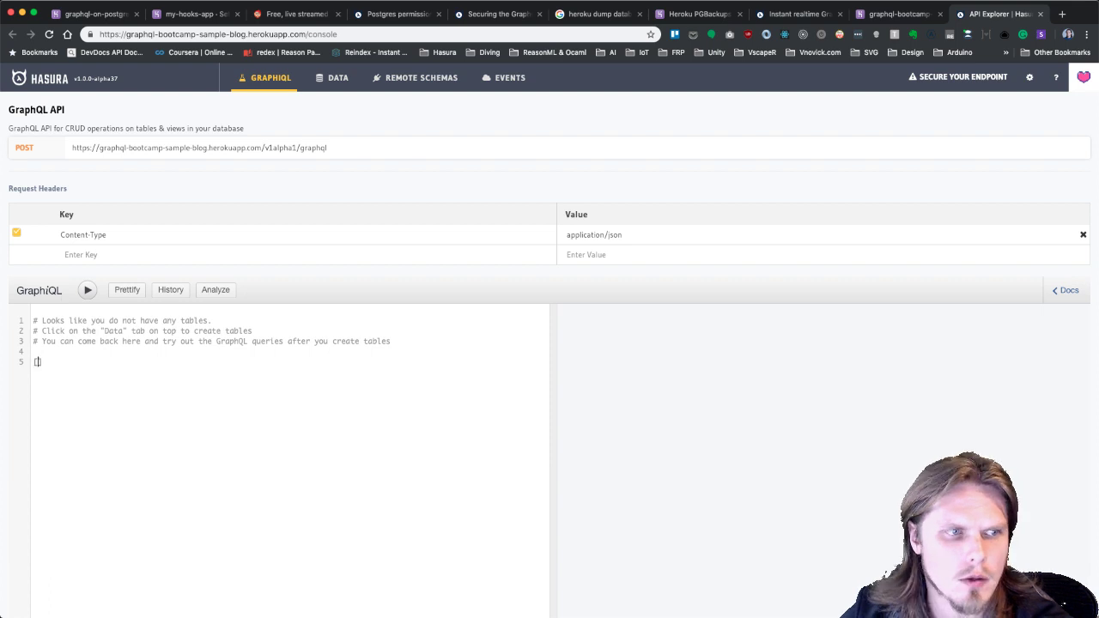
click(1065, 291)
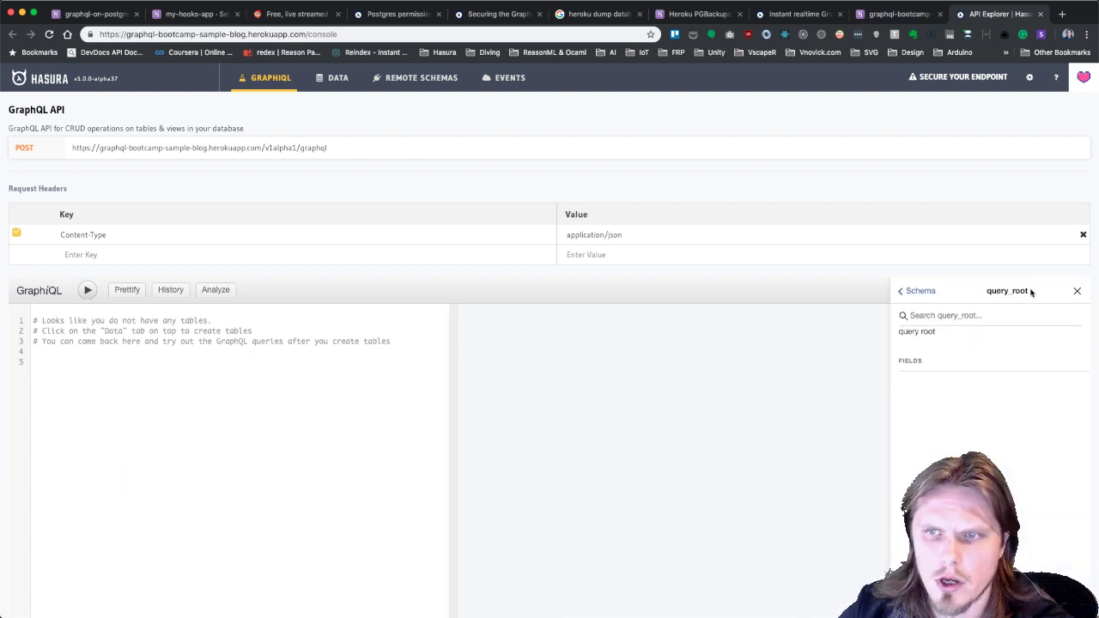
click(1077, 291)
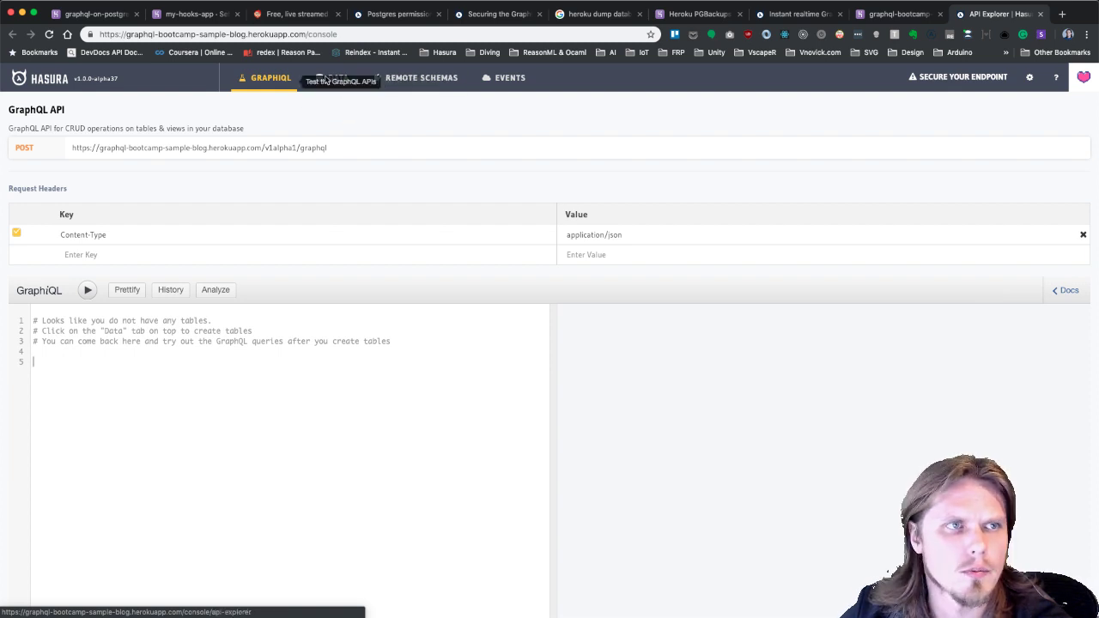
Close the my-hooks-app tab, review the blog app's settings, and select posts in the diagram.
click(229, 15)
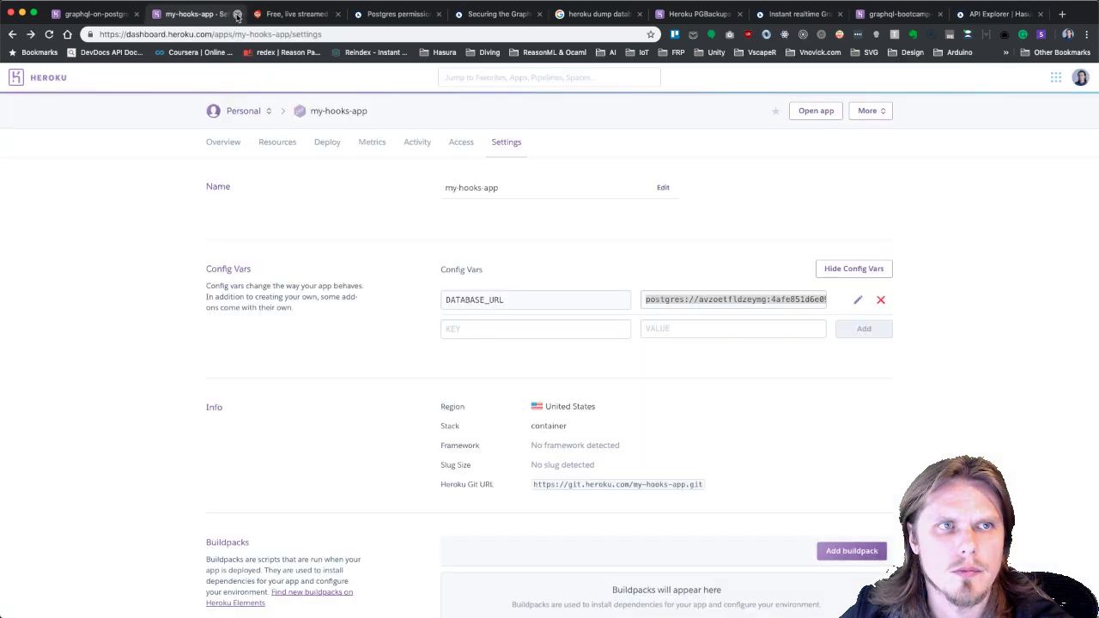
click(237, 15)
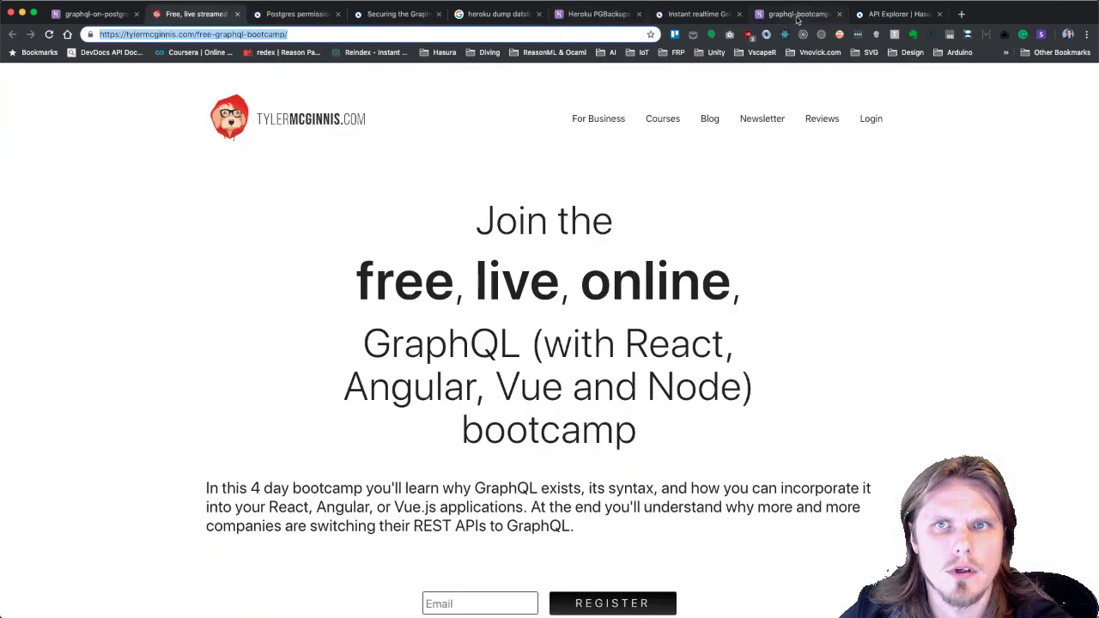
click(797, 17)
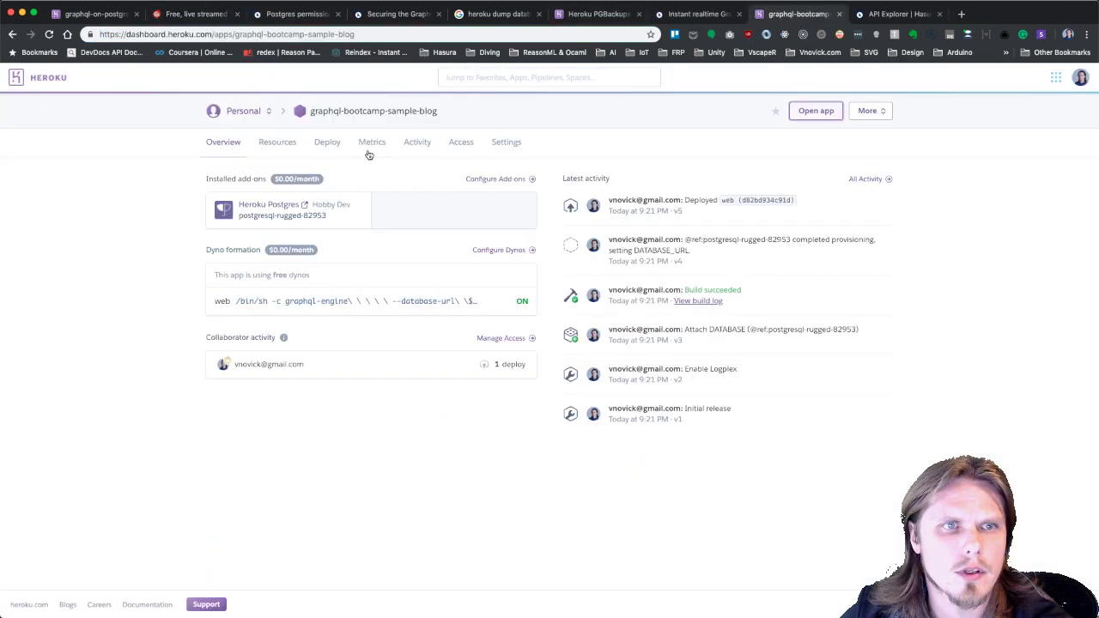
click(506, 144)
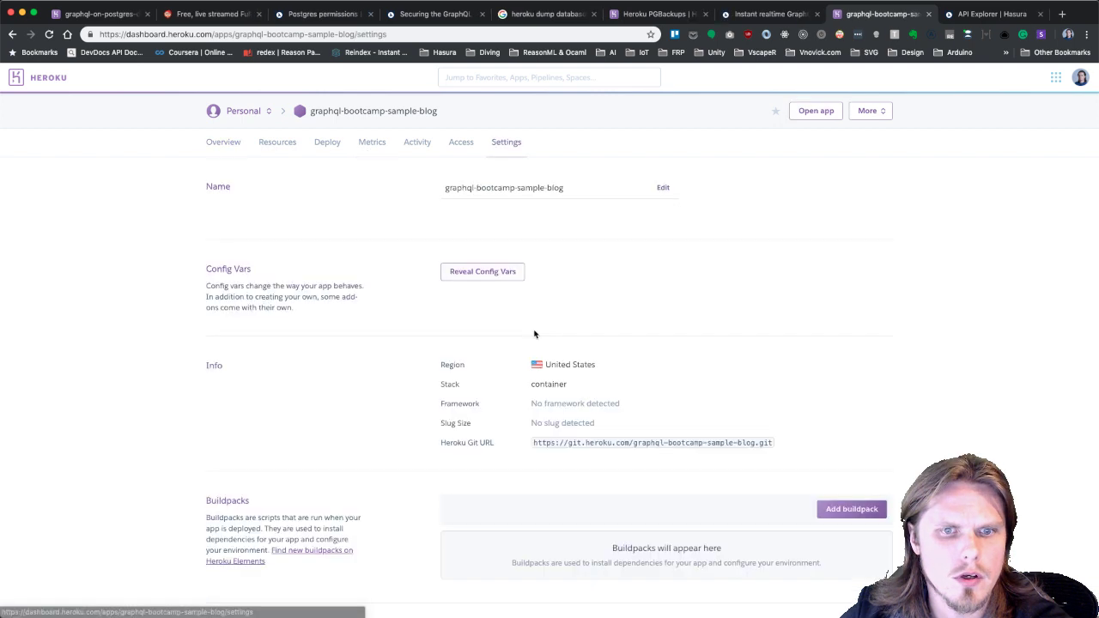
scroll(534, 334, down, 6)
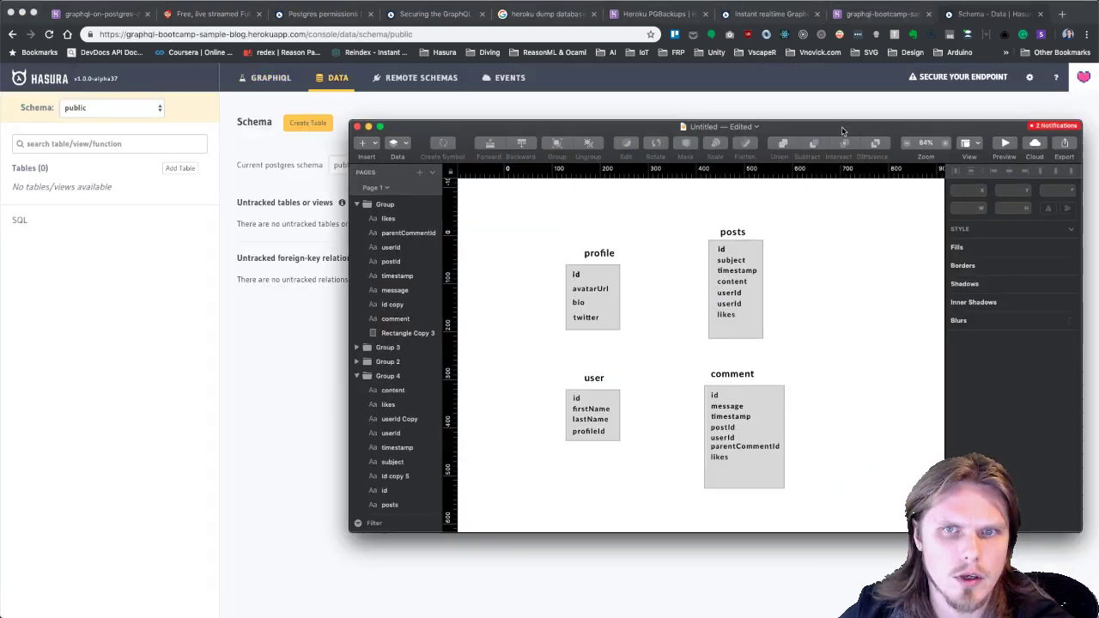
click(734, 275)
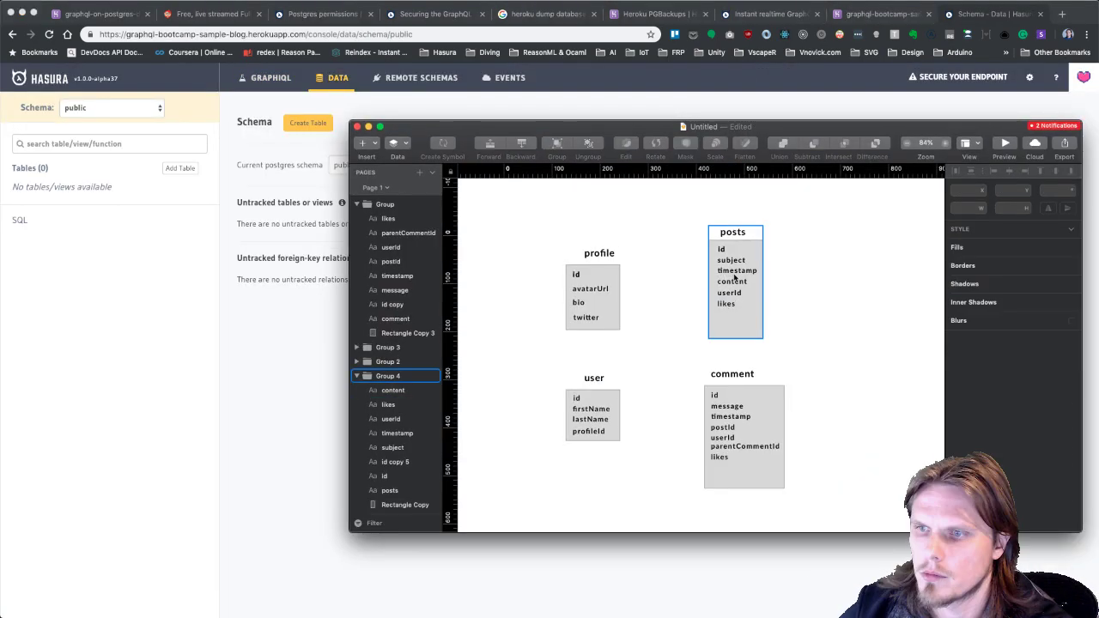
Reposition the Sketch diagram window showing the profile, posts, user and comment tables.
key(super+Tab)
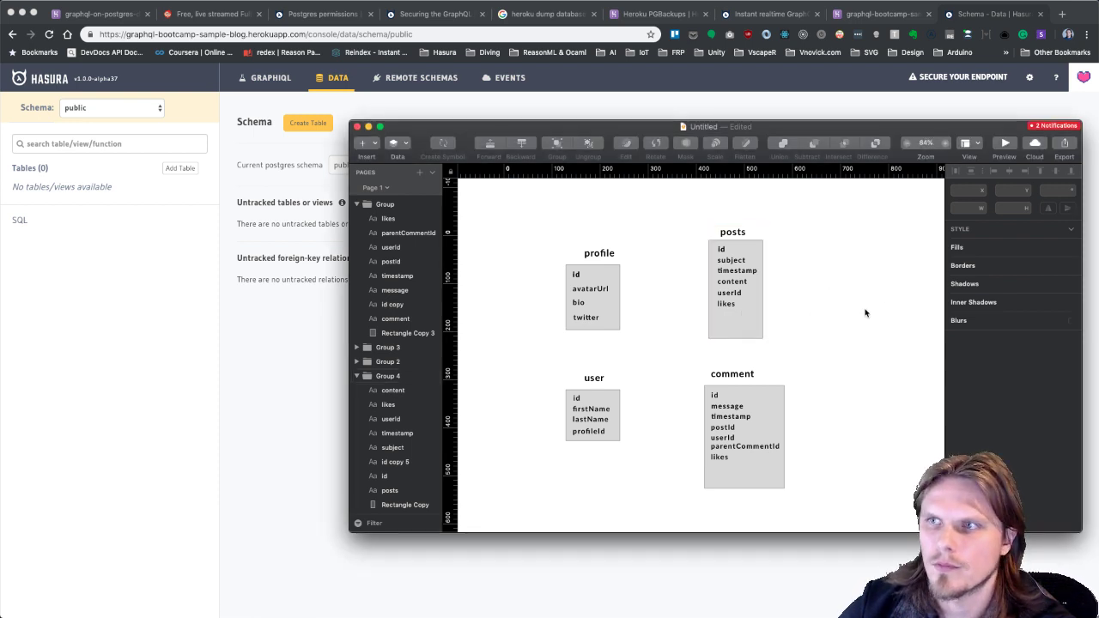
click(863, 312)
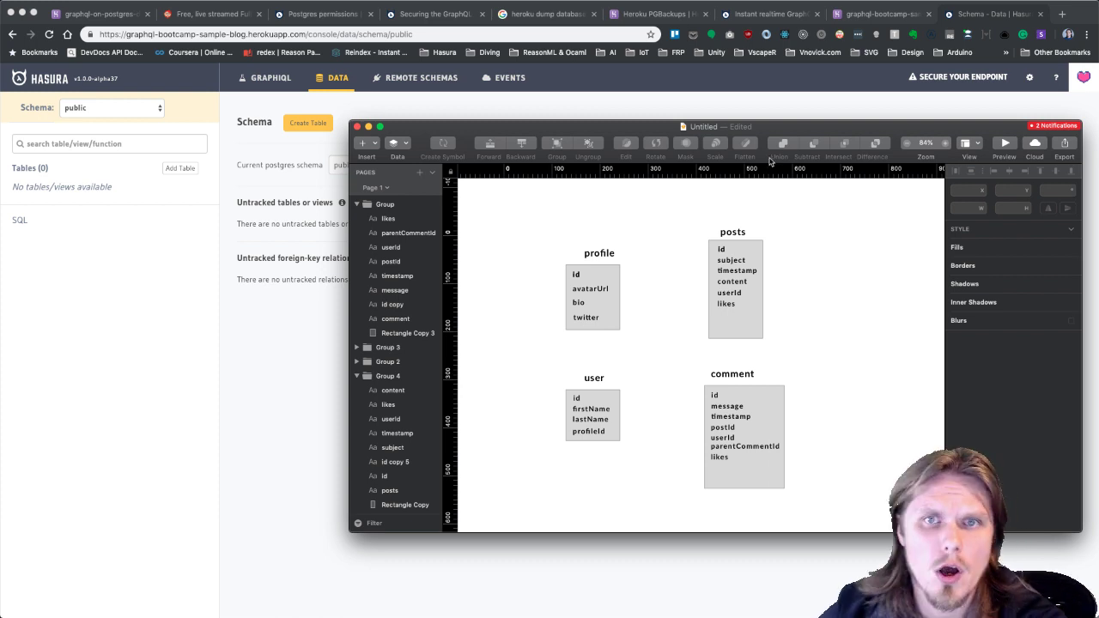
drag(706, 129, 742, 135)
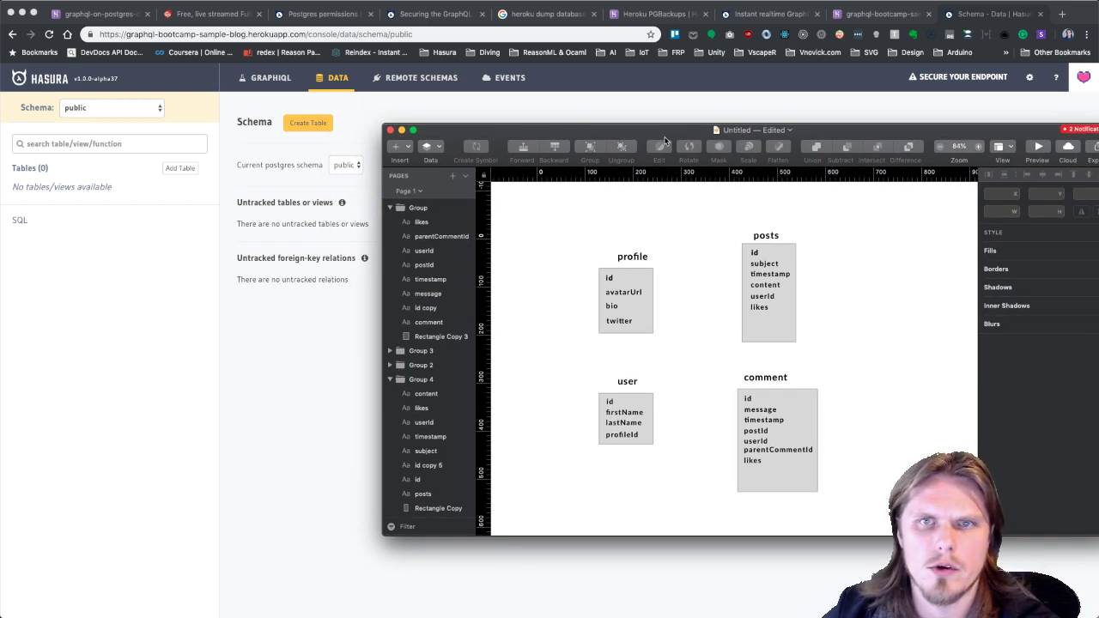
drag(667, 136, 665, 124)
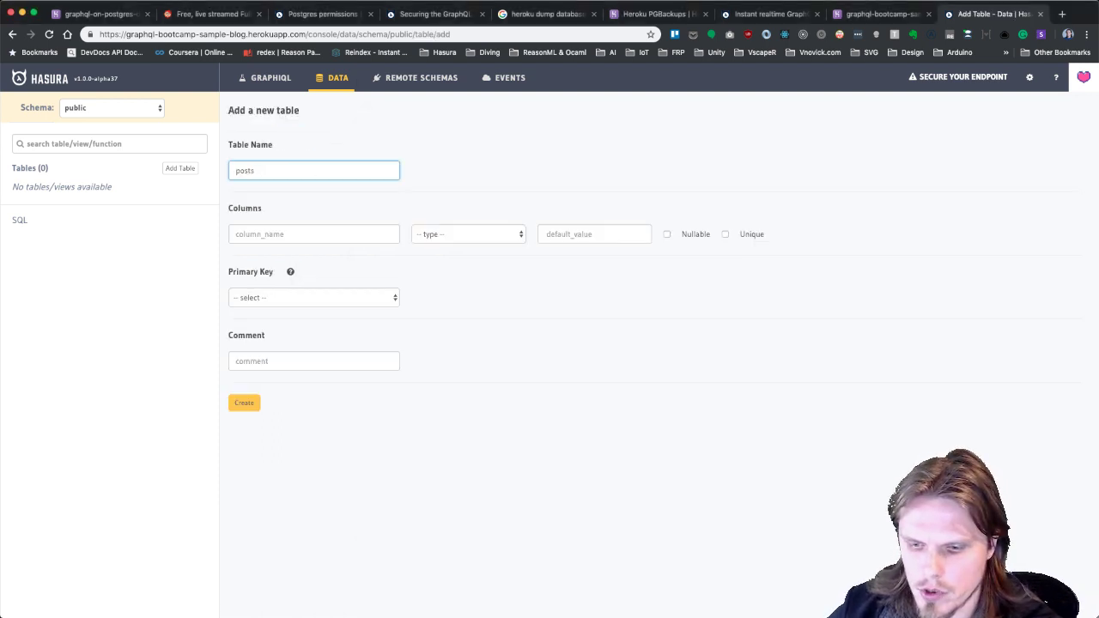
Bring the Sketch diagram of posts columns forward next to Hasura's posts table form.
key(super+Tab)
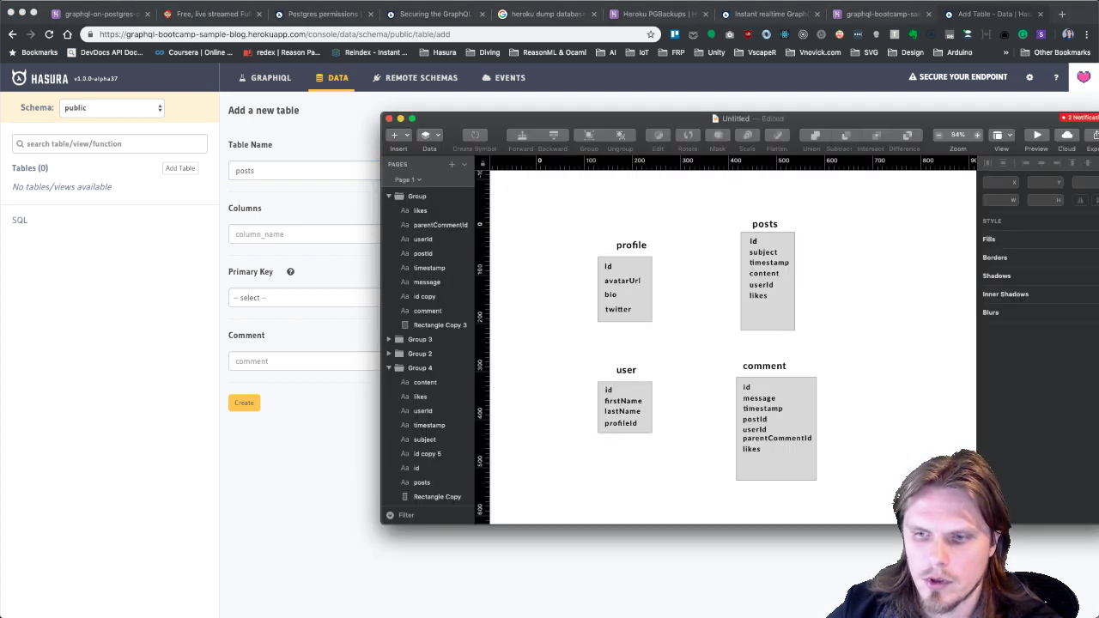
key(super+Tab)
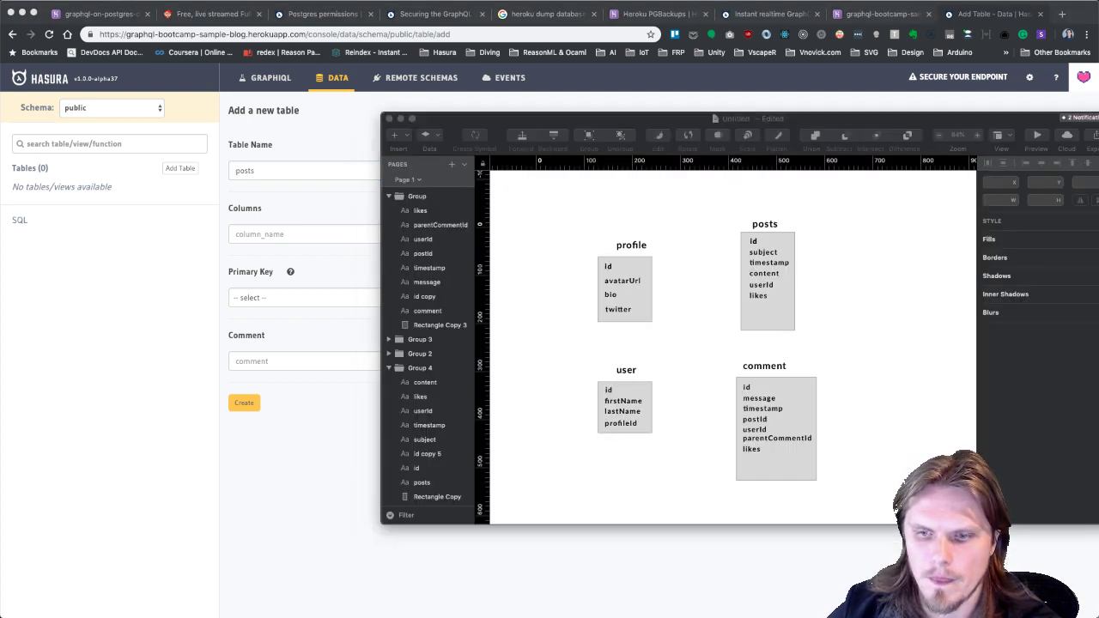
key(super+h)
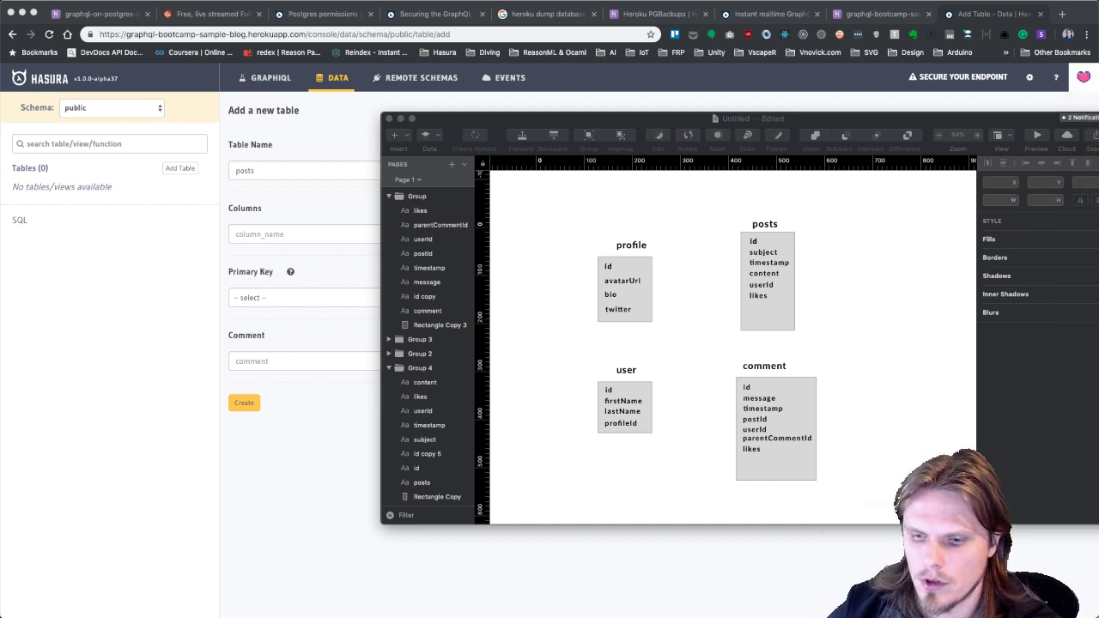
key(super+Tab)
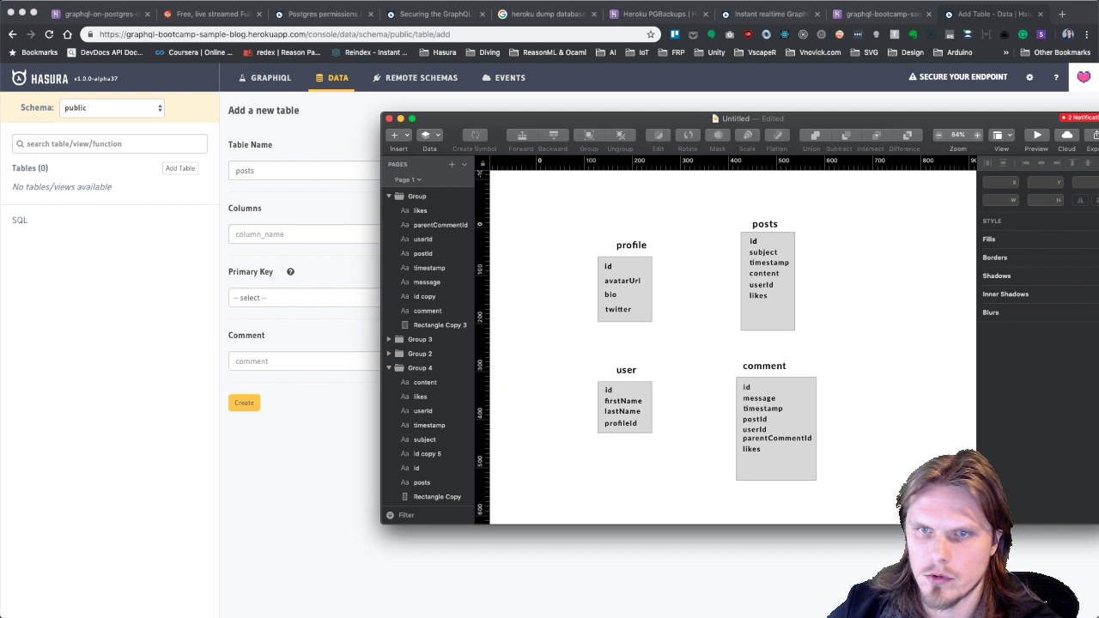
Add an id column of type UUID with default gen_random_uuid().
key(super+Tab)
text(id)
key(Tab)
click(508, 233)
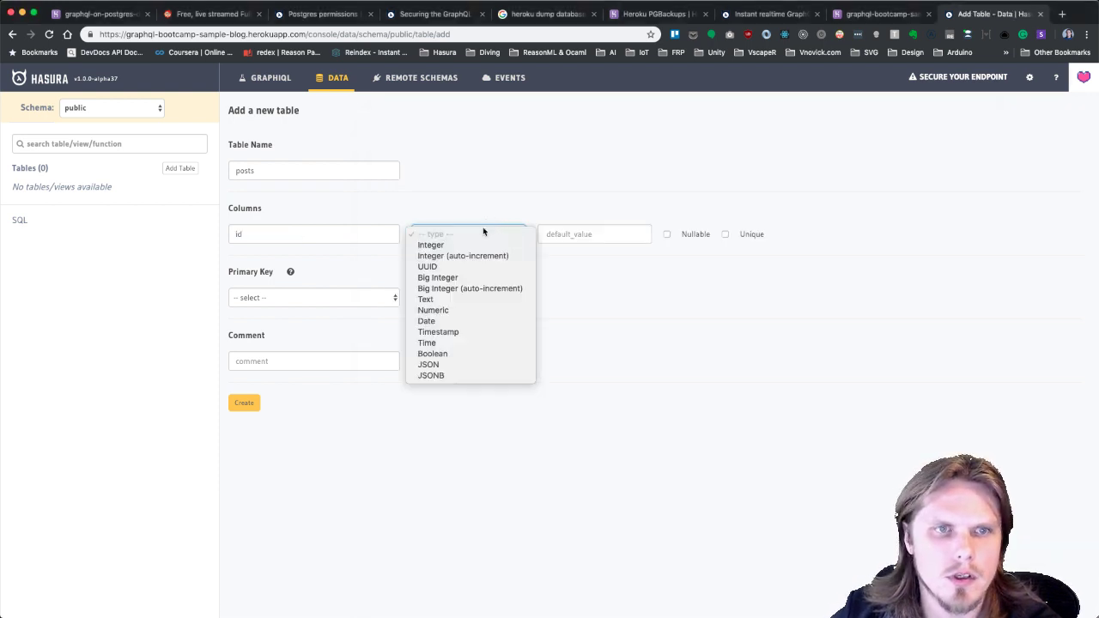
click(476, 266)
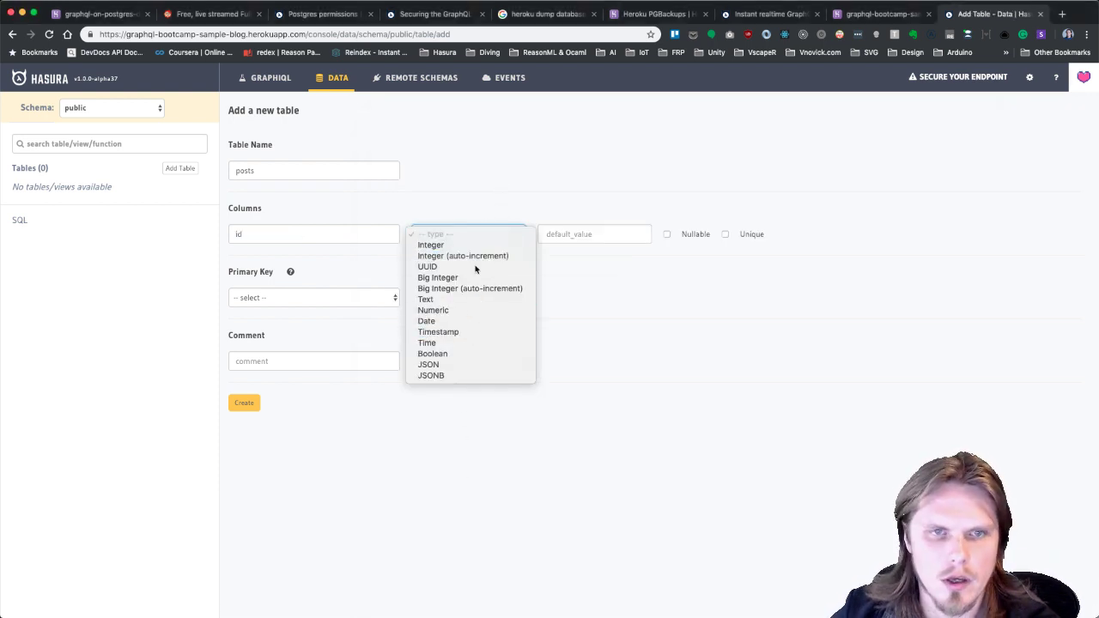
click(605, 234)
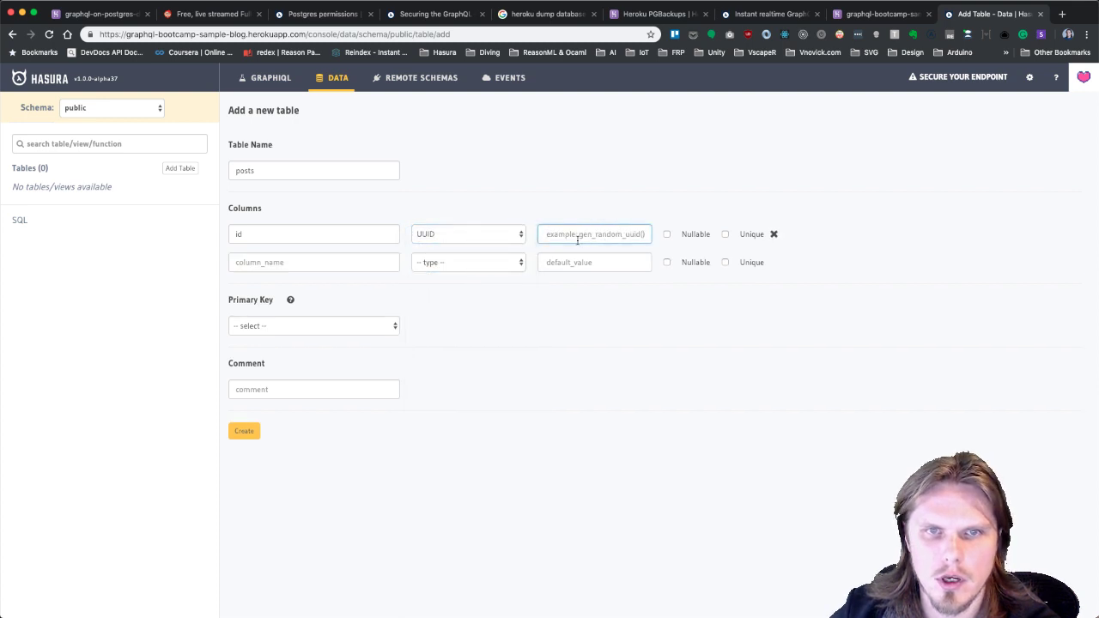
text(gen_random_uuid())
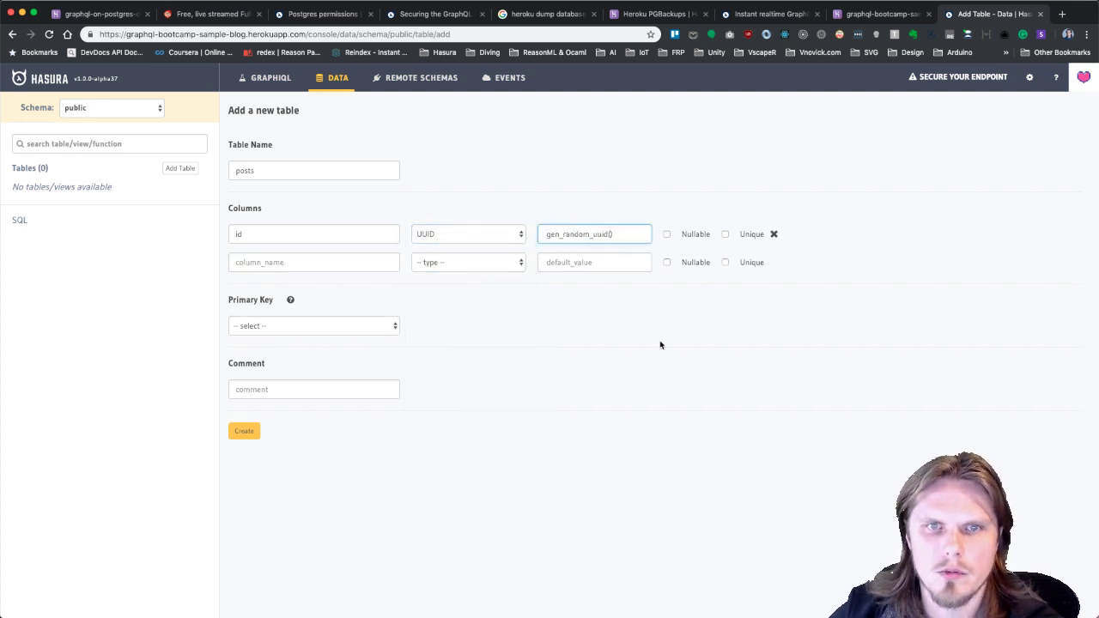
Add a subject Text column and a timestamp Timestamp column defaulting to now().
click(313, 262)
text(subject)
click(468, 262)
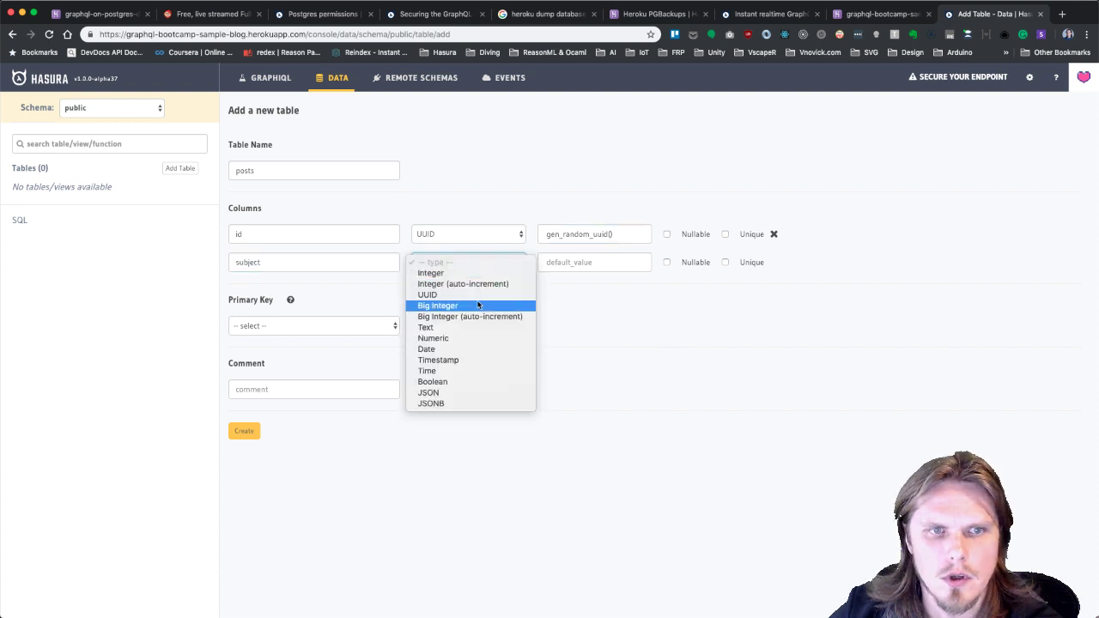
click(481, 324)
click(599, 262)
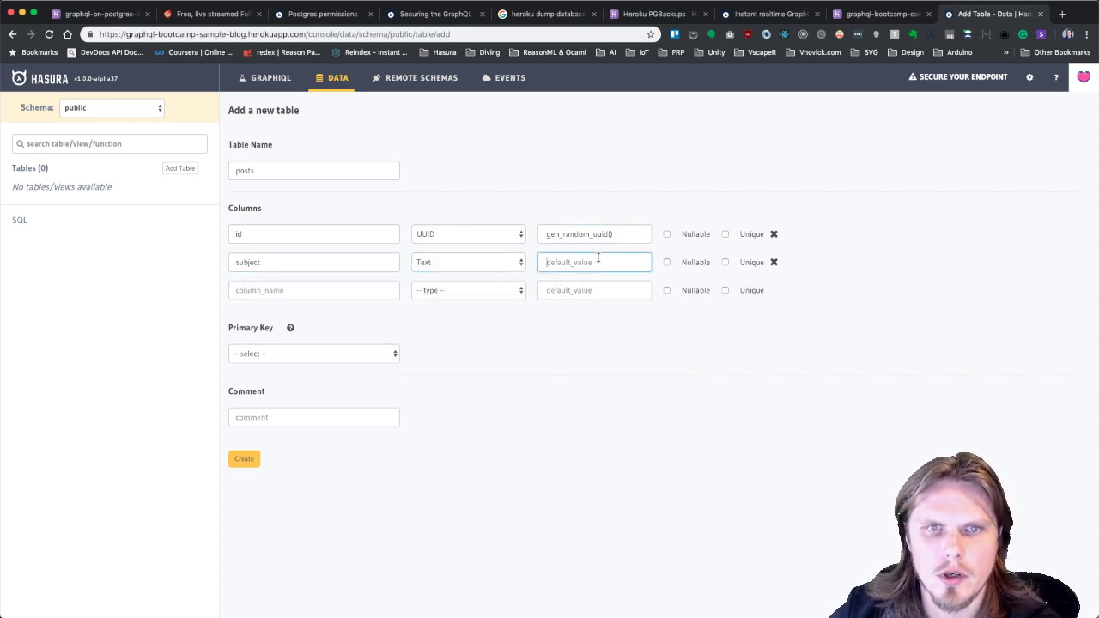
click(318, 294)
text(timestamp)
click(521, 290)
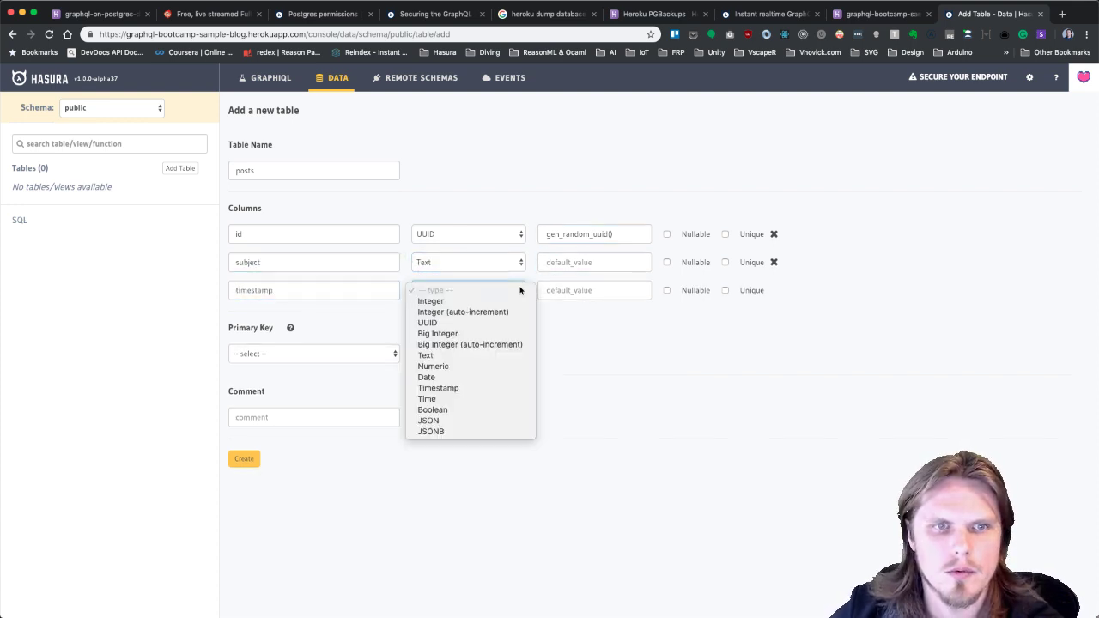
click(479, 388)
click(596, 292)
text(now())
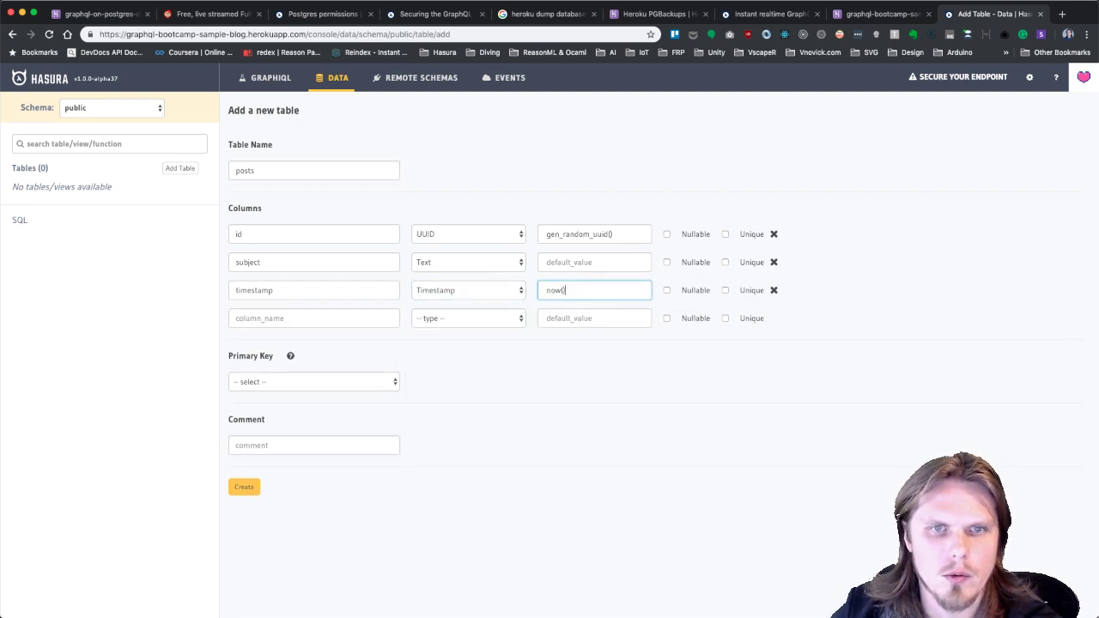
Add a content Text column and a userId UUID column.
click(355, 317)
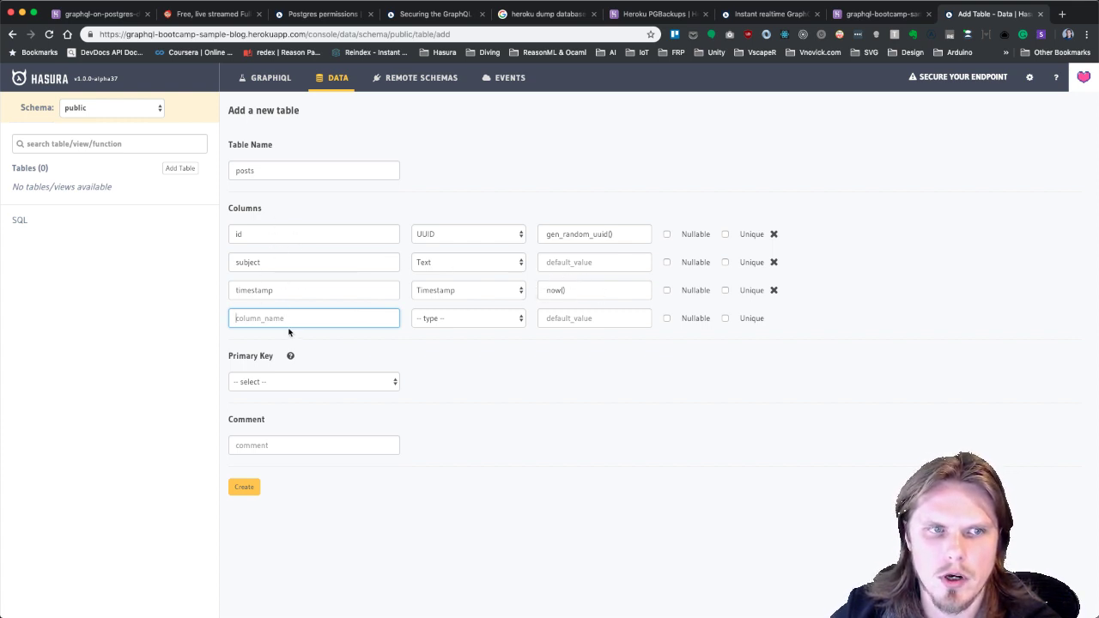
text(content)
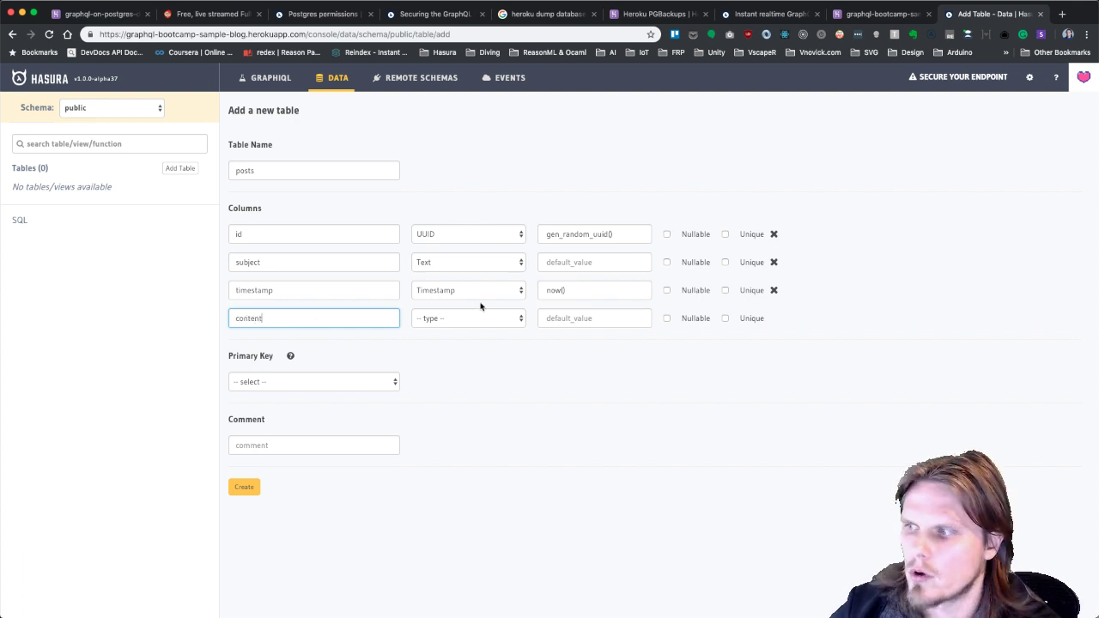
click(498, 321)
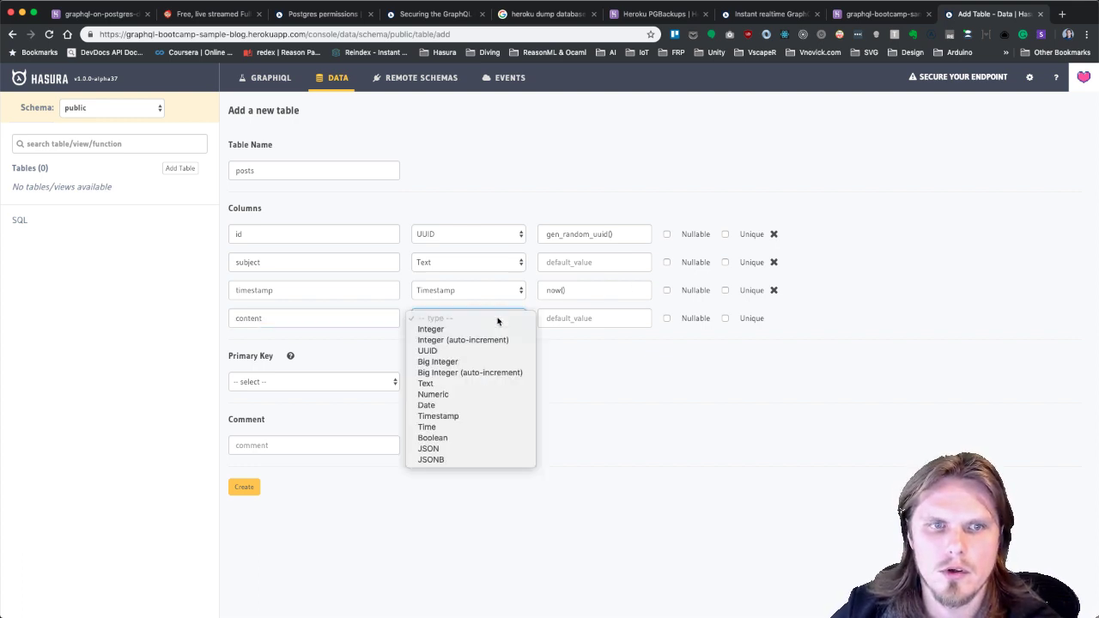
click(479, 384)
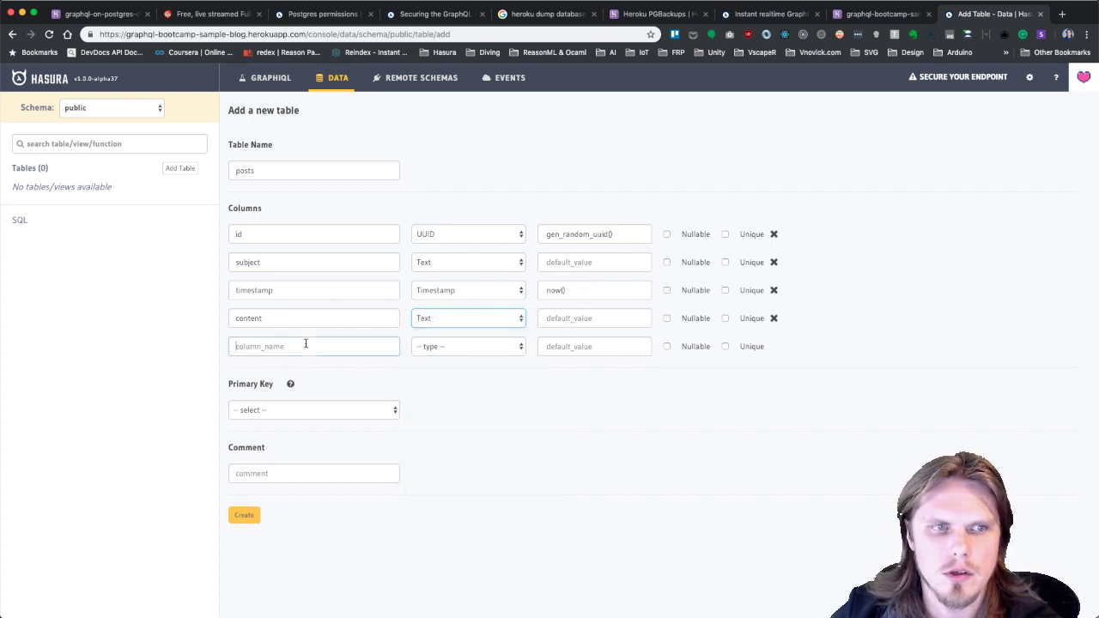
click(306, 345)
text(userId)
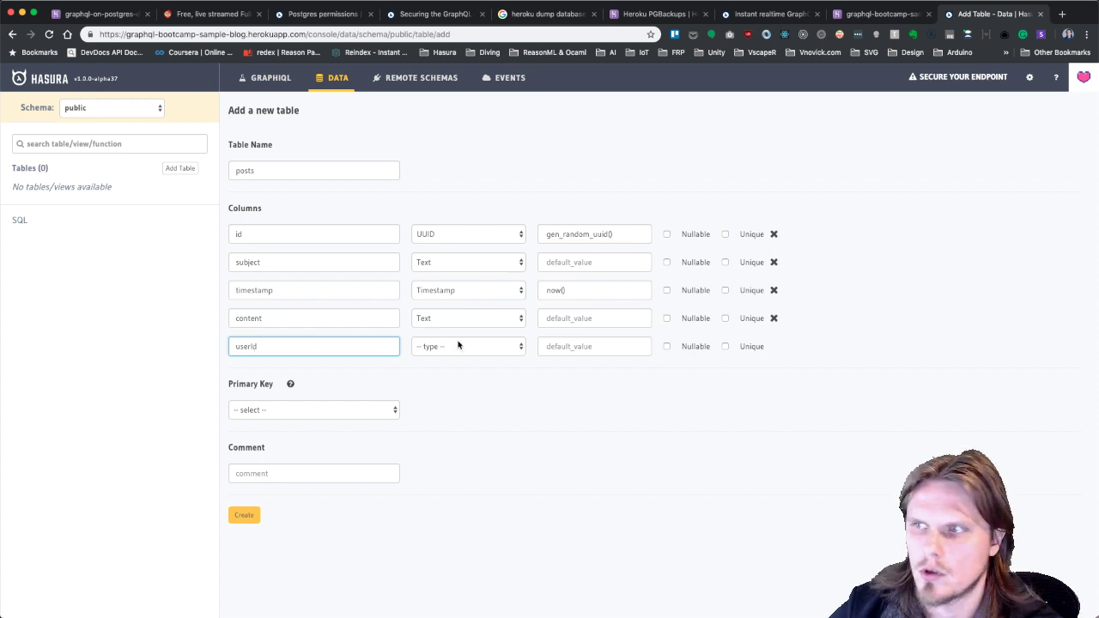
click(440, 347)
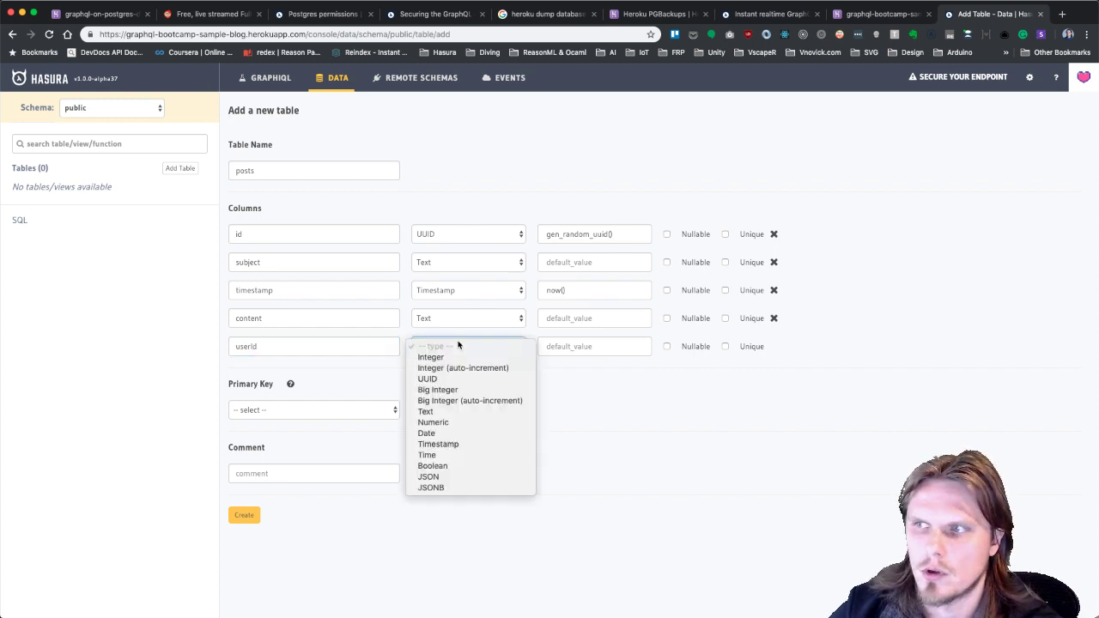
click(454, 378)
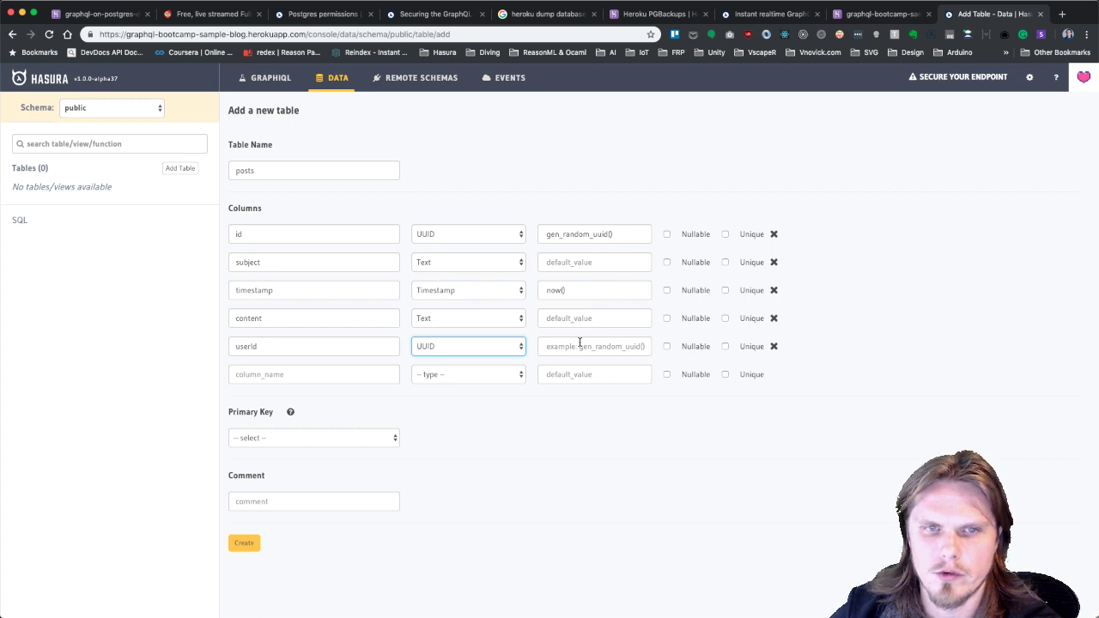
click(633, 346)
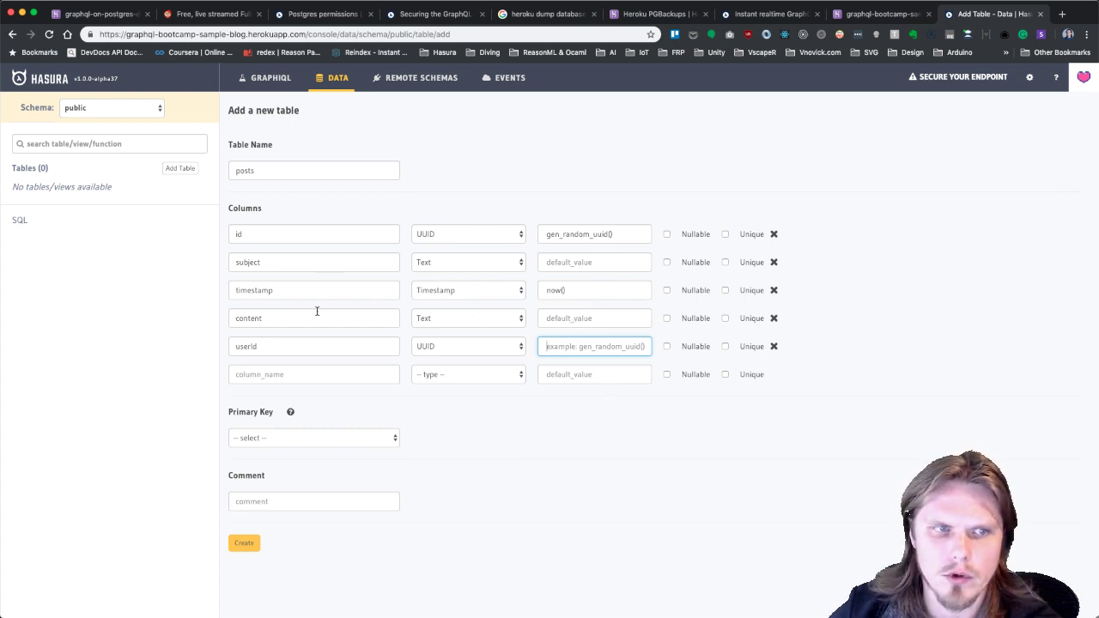
Add a likes column of type Integer.
click(331, 382)
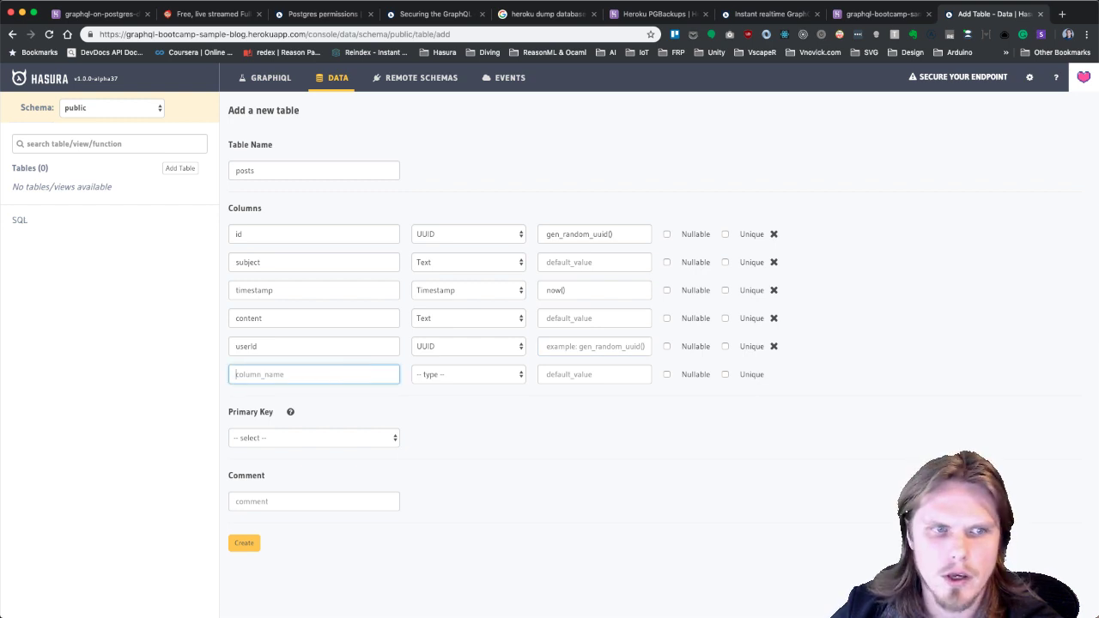
text(likes)
click(486, 376)
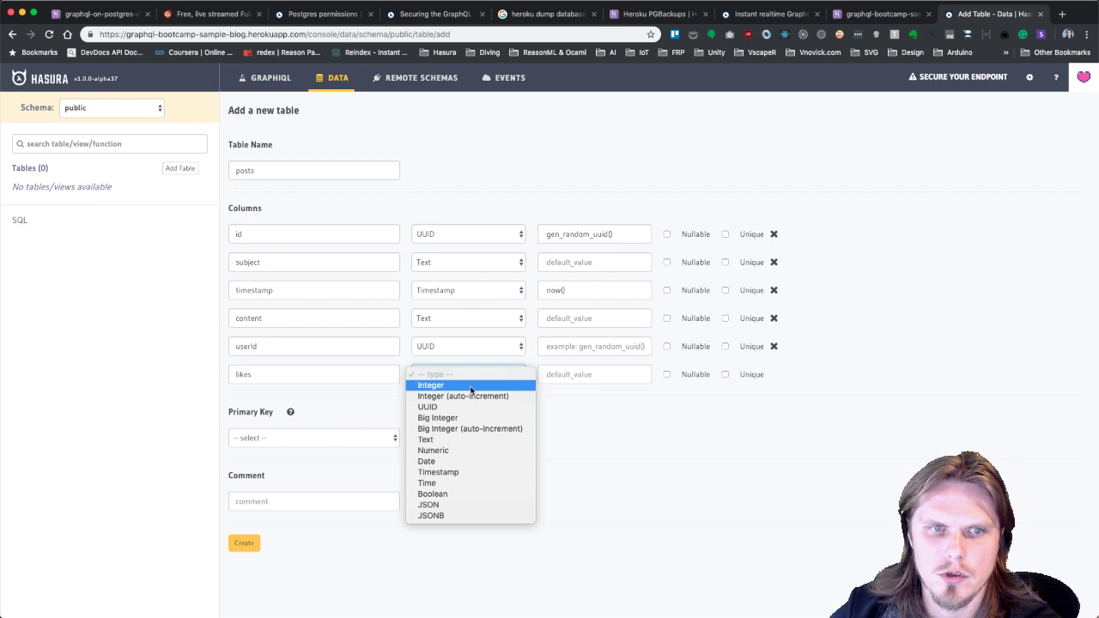
click(474, 386)
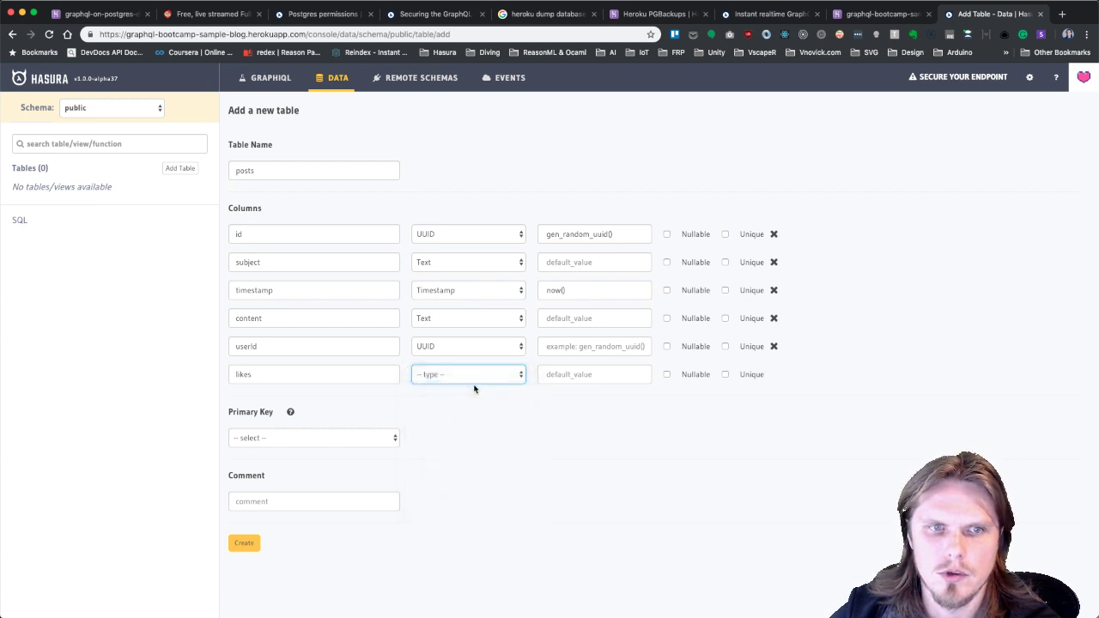
click(491, 376)
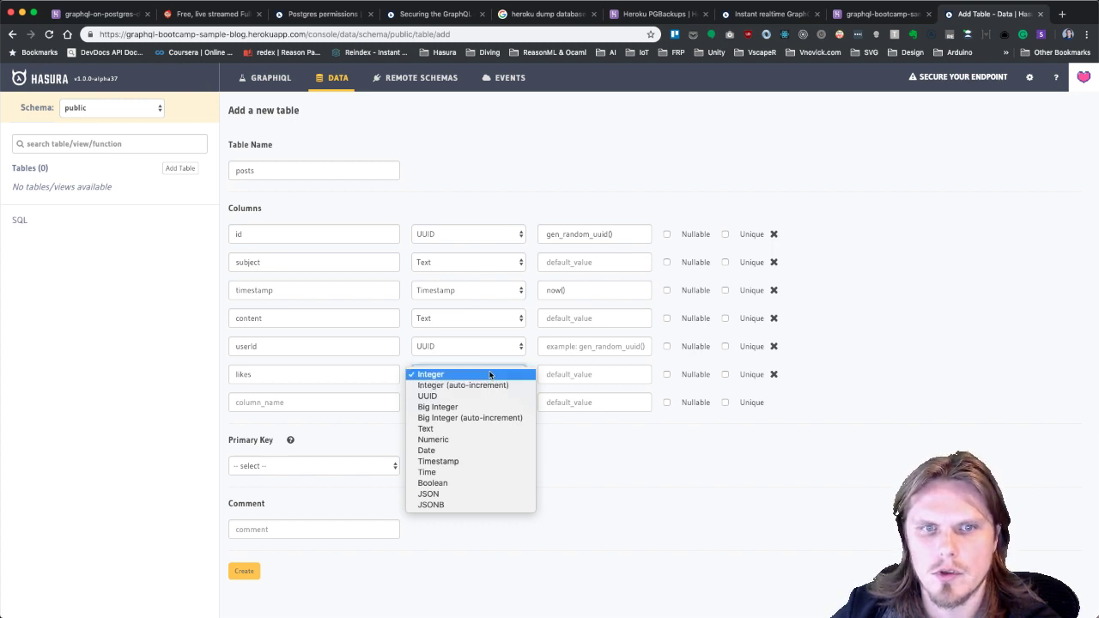
click(485, 376)
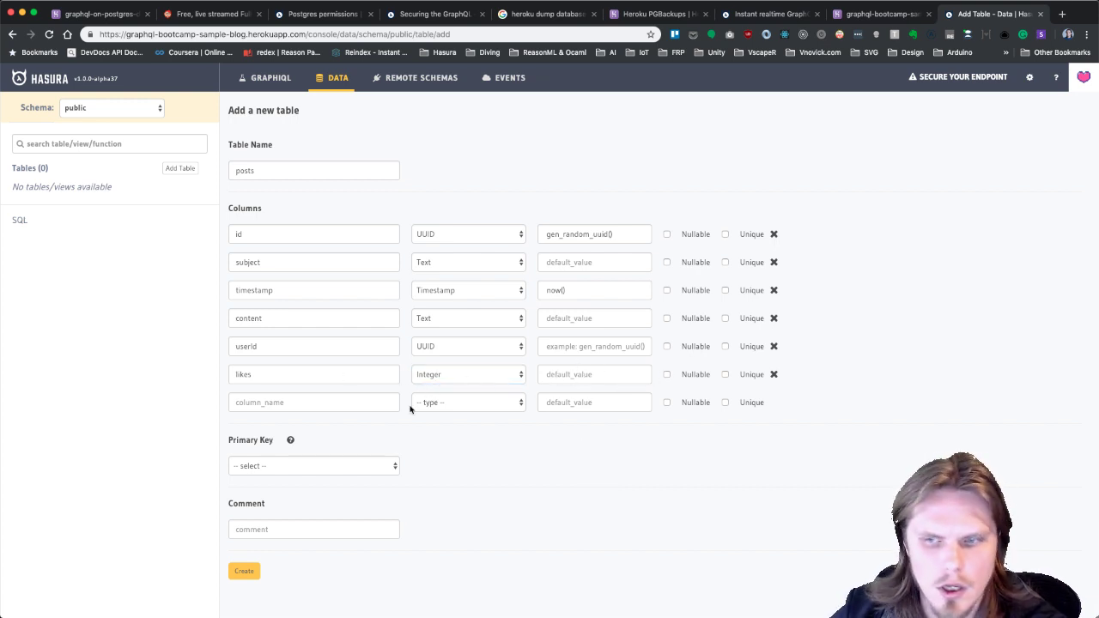
Set id as the posts table's primary key.
click(357, 466)
click(310, 478)
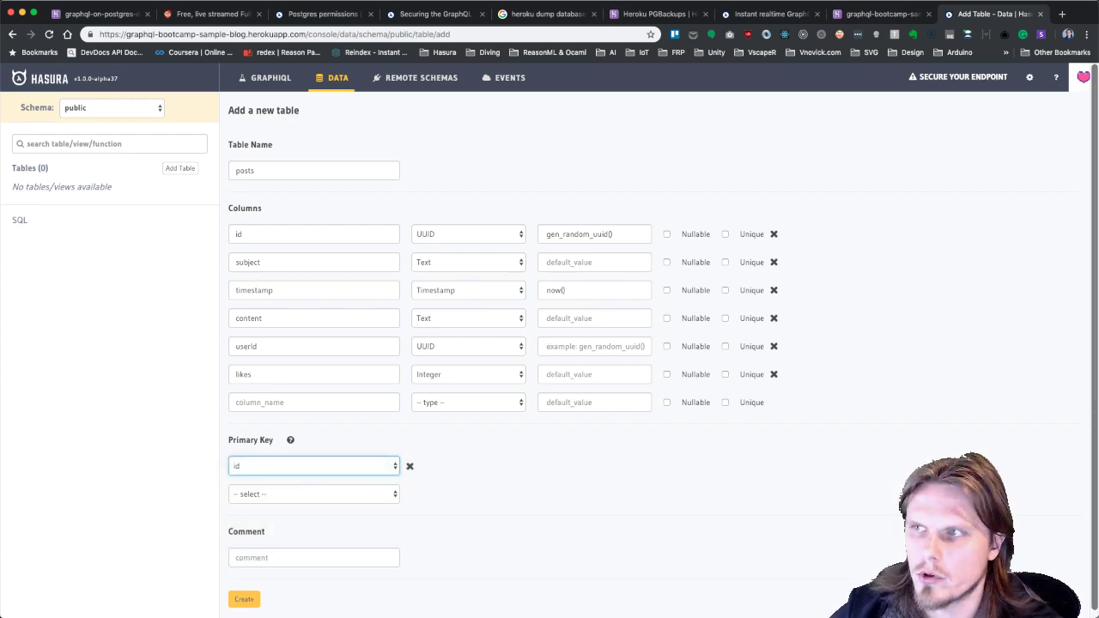
key(super+Tab)
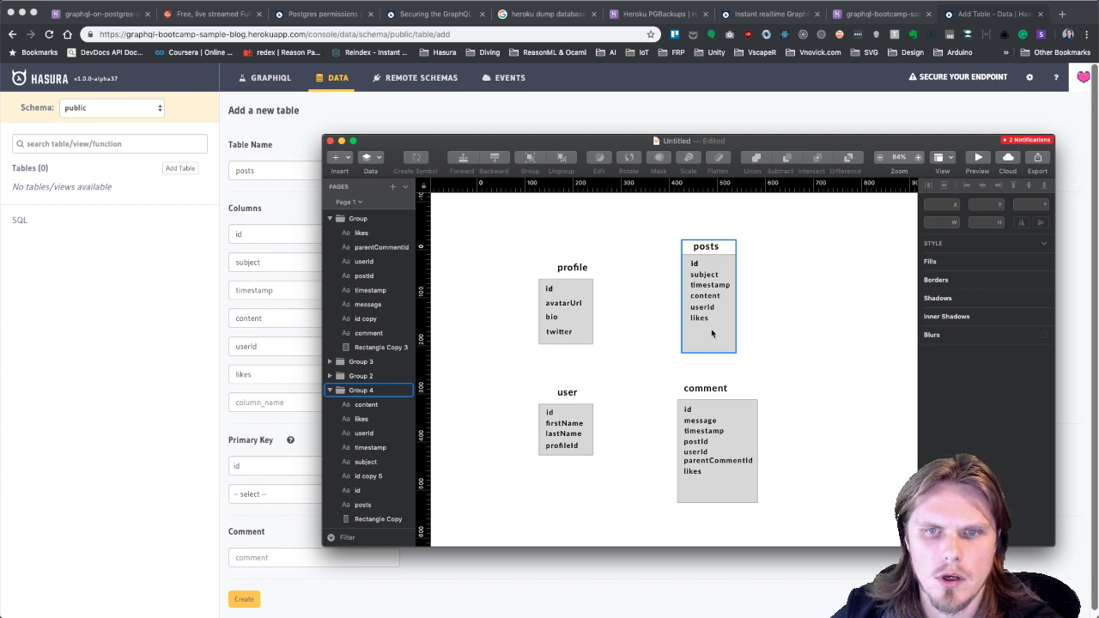
Move aside and minimize the Sketch diagram, then create the posts table with its six columns.
drag(754, 146, 793, 136)
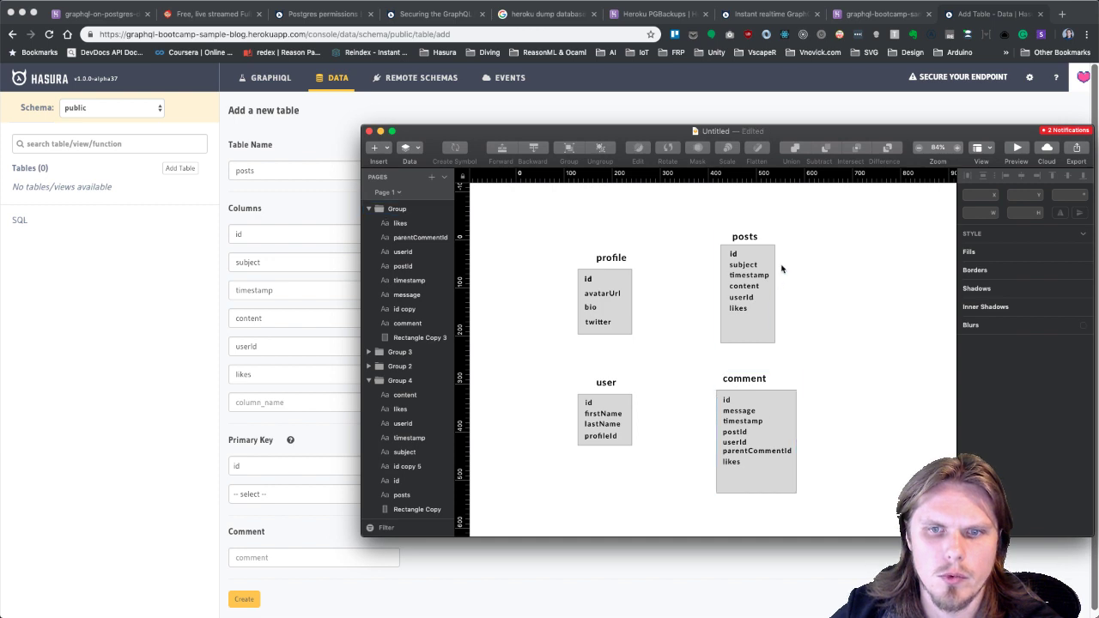
key(super+m)
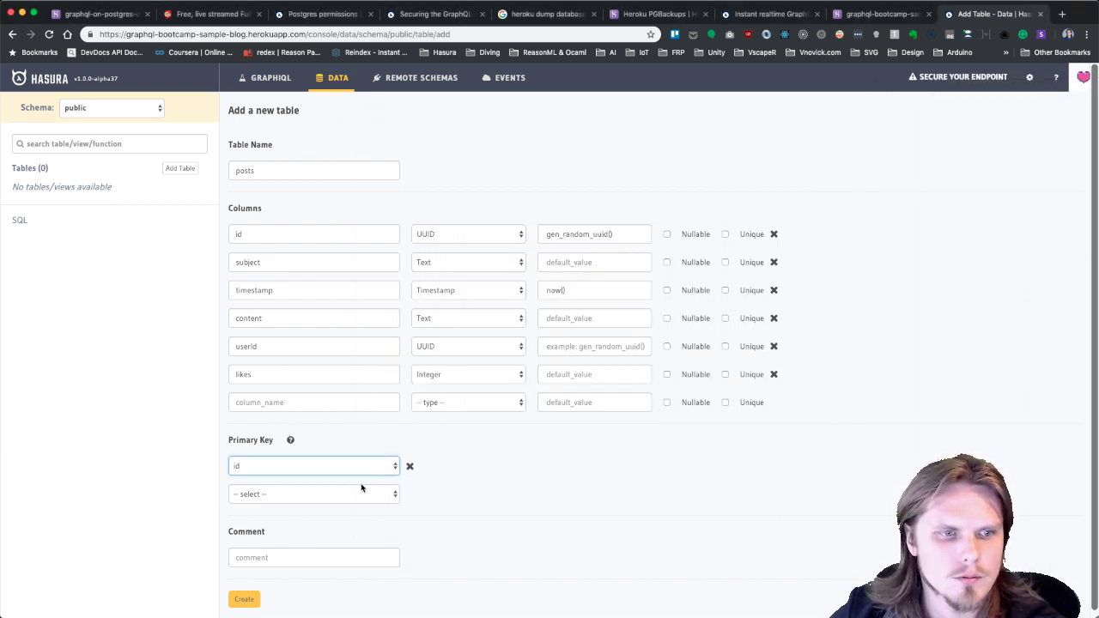
click(248, 599)
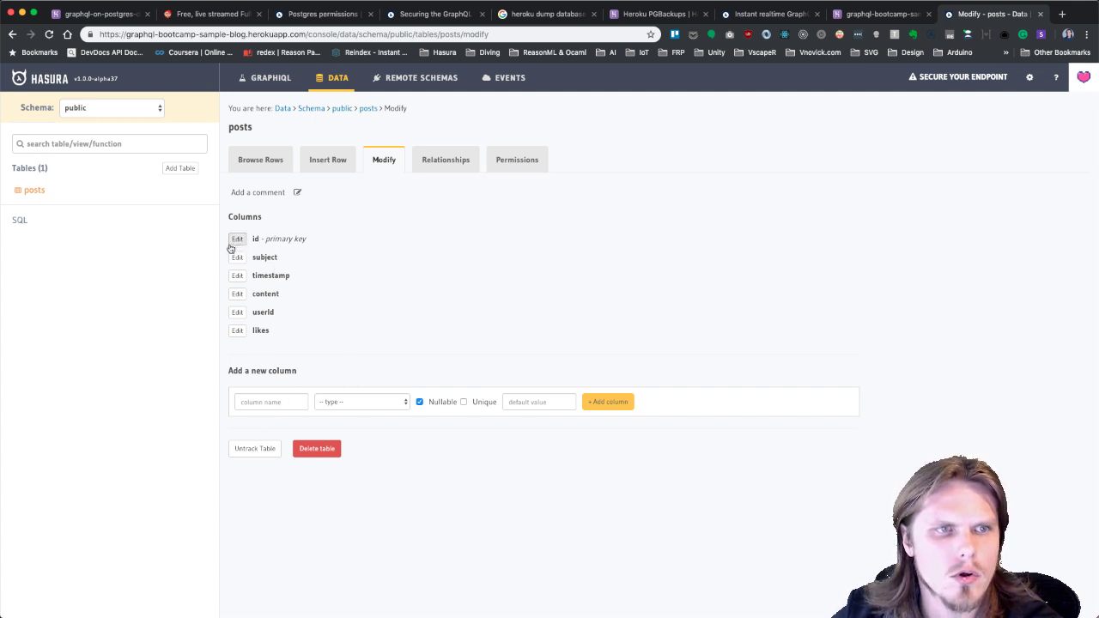
Review the subject, id and content column settings, leaving subject not nullable.
click(236, 258)
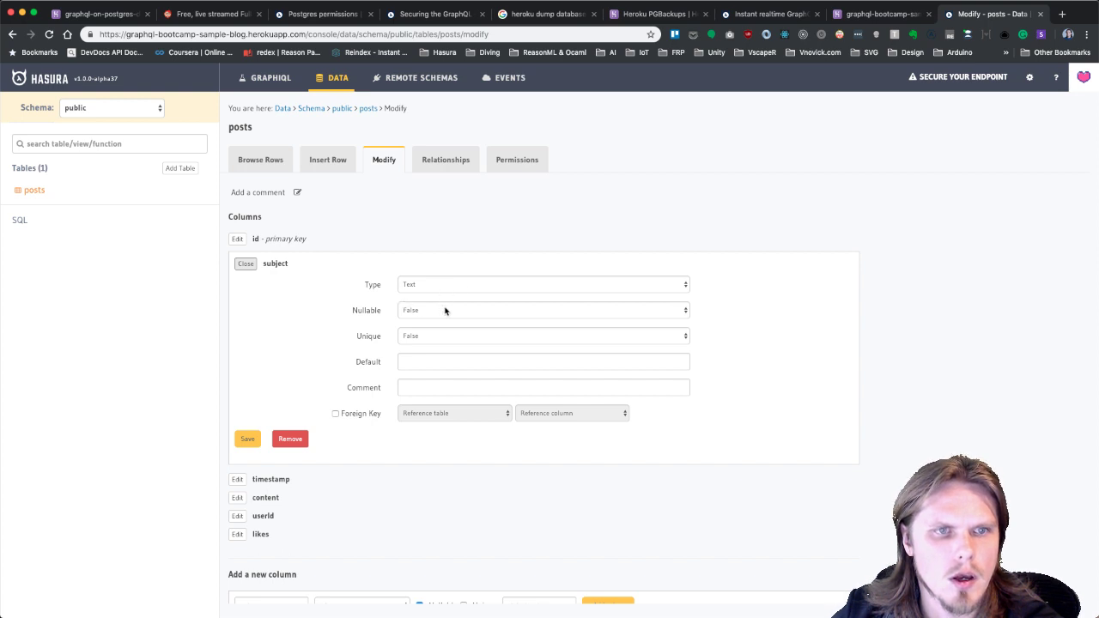
click(444, 310)
click(444, 312)
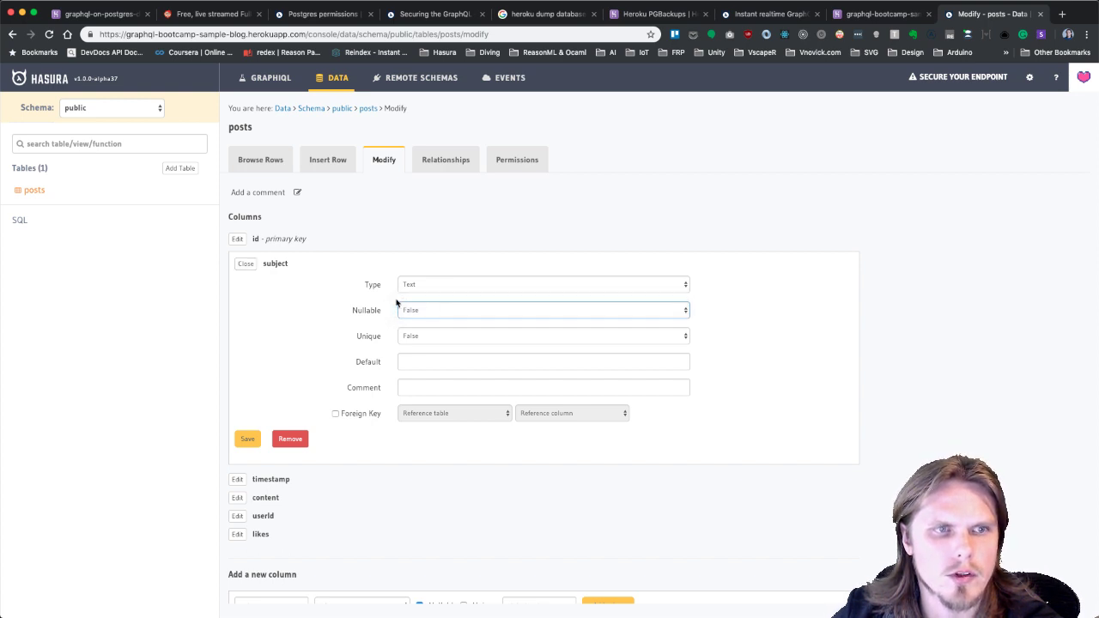
click(245, 264)
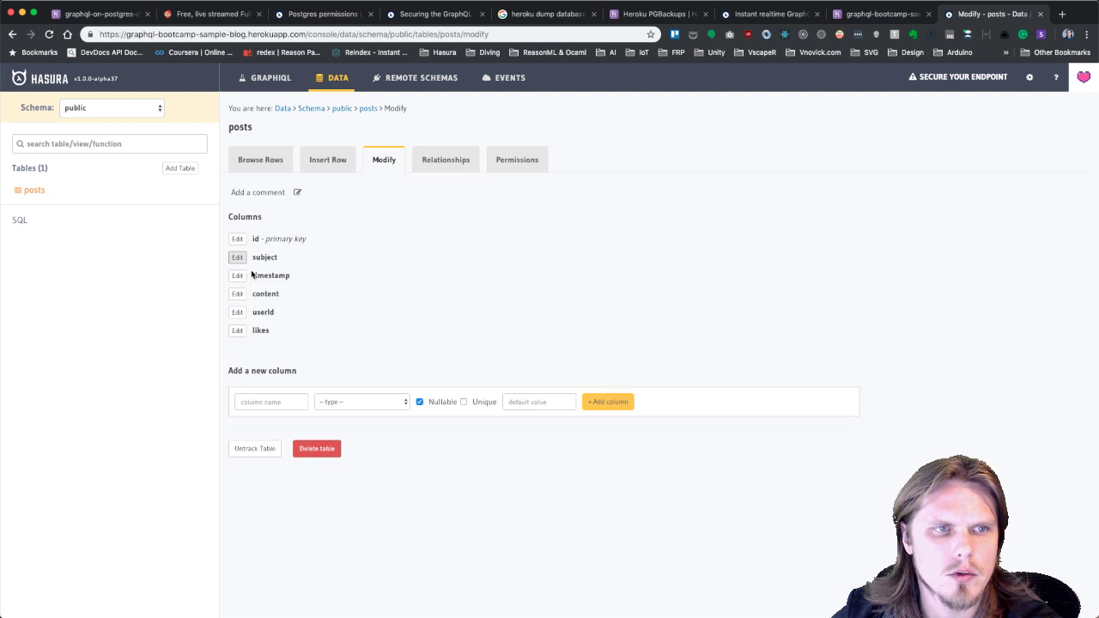
click(238, 239)
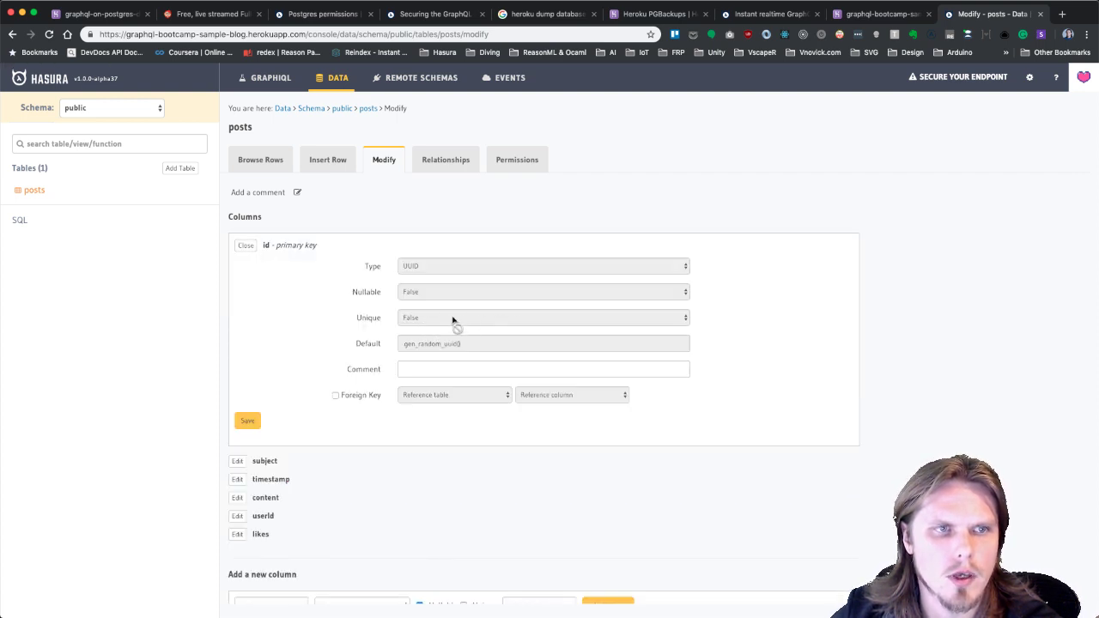
click(245, 246)
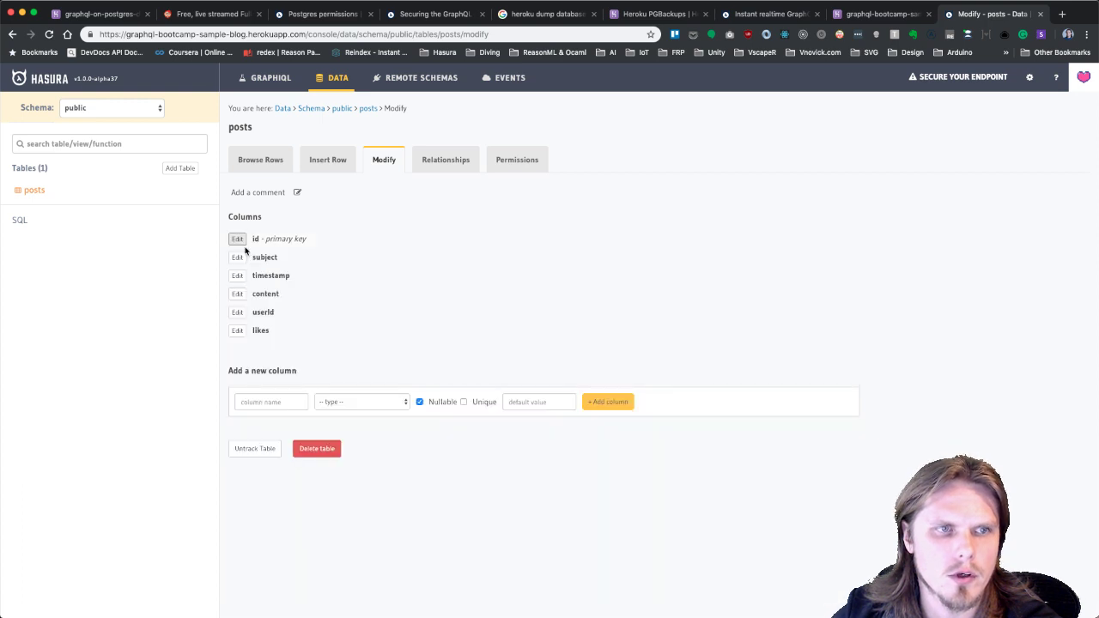
click(237, 294)
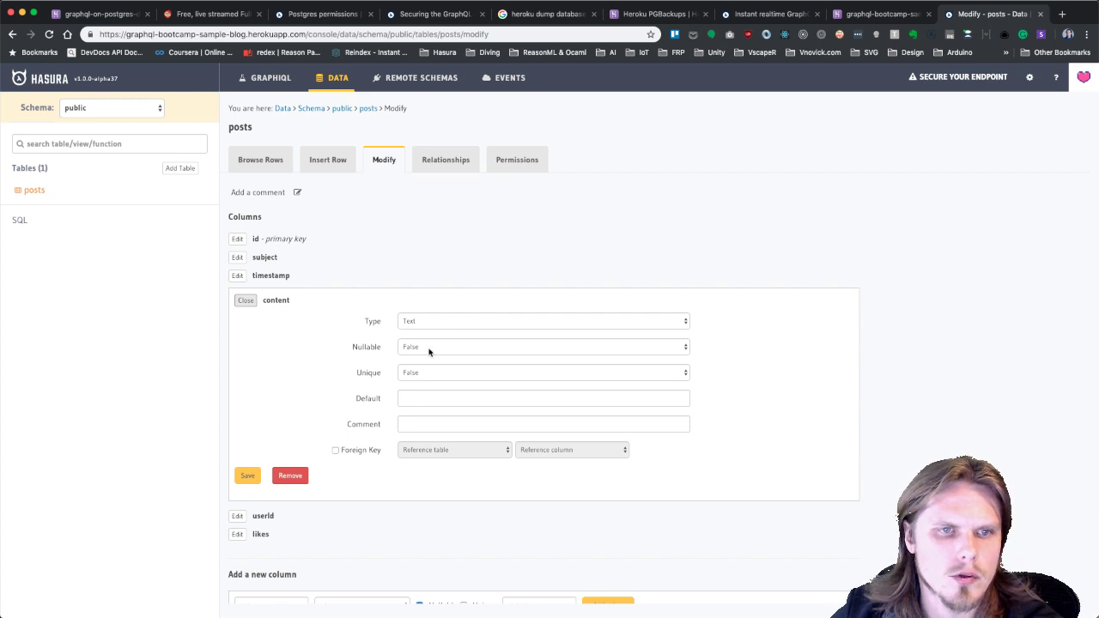
click(244, 303)
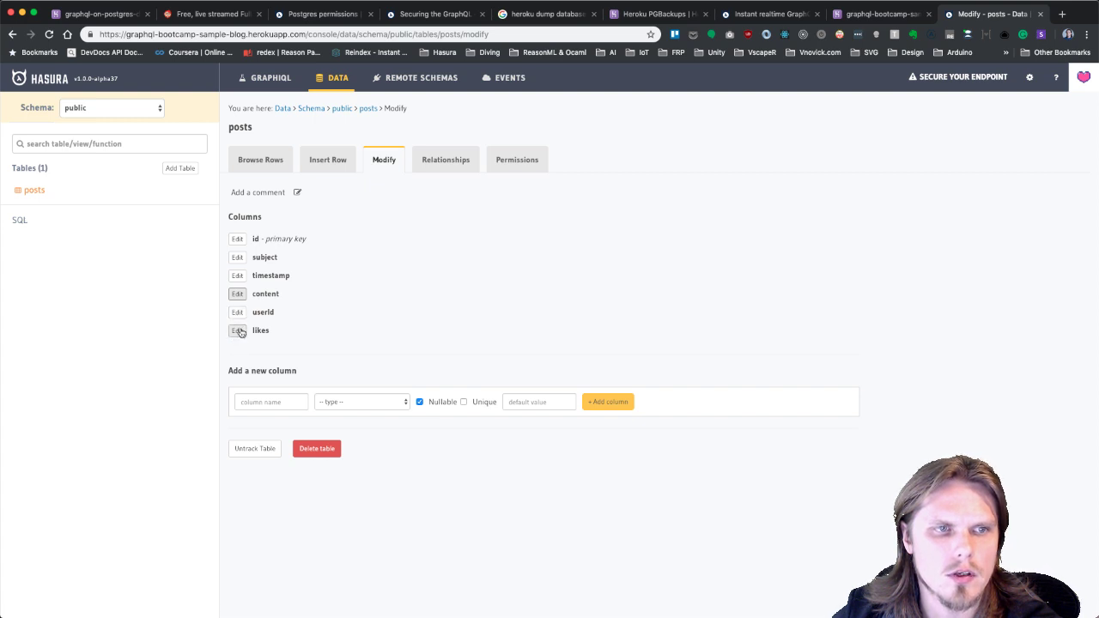
Give the likes column a default value of 0 and save it.
click(240, 332)
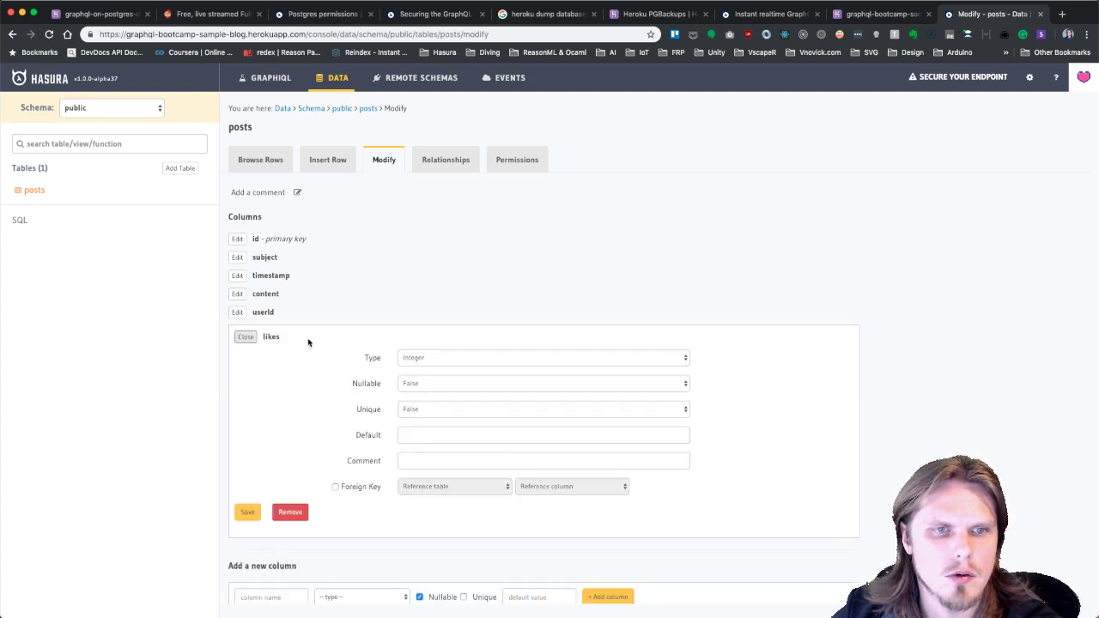
click(412, 438)
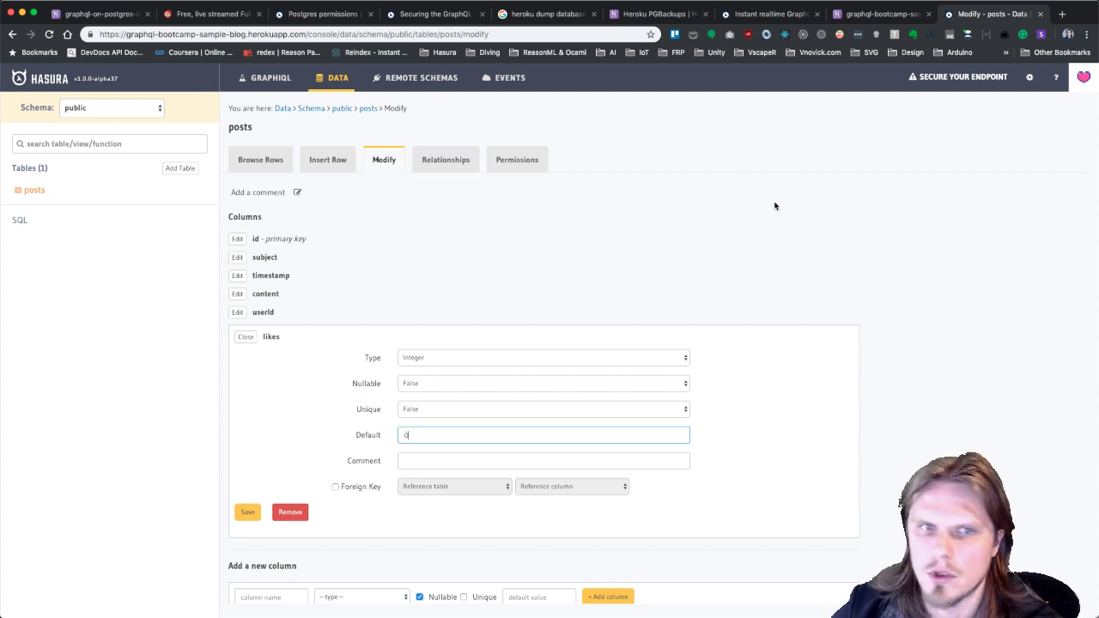
click(518, 273)
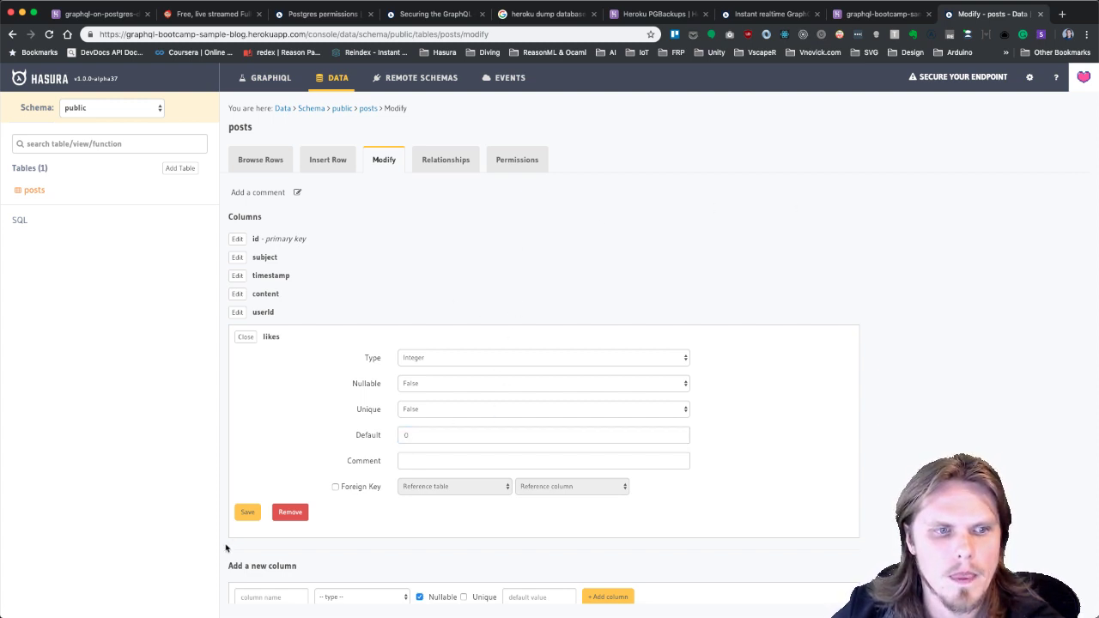
click(248, 514)
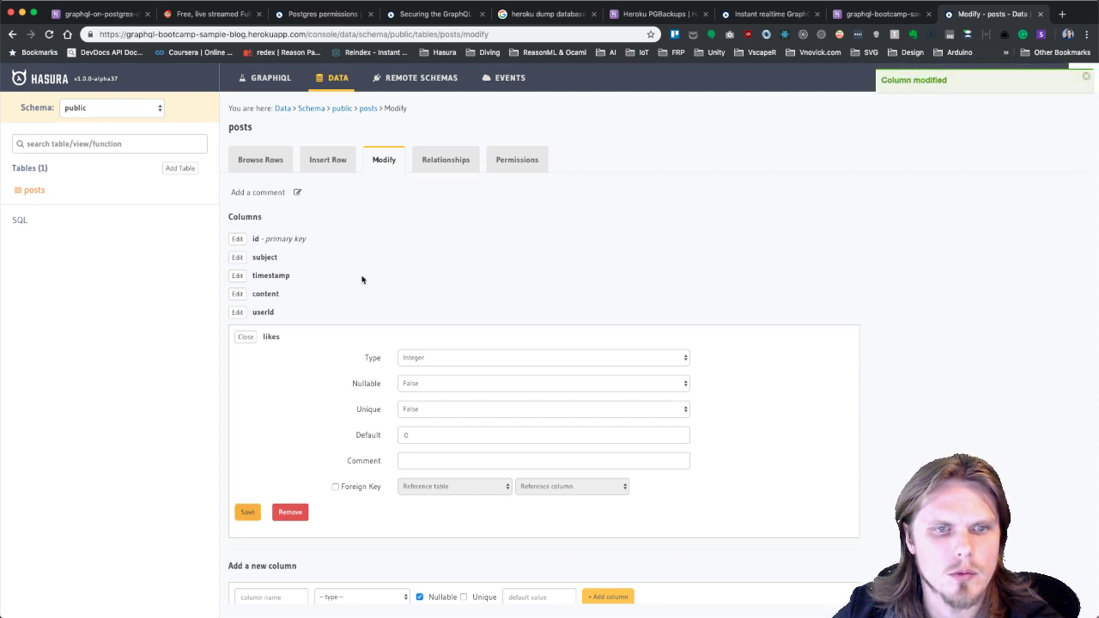
click(246, 337)
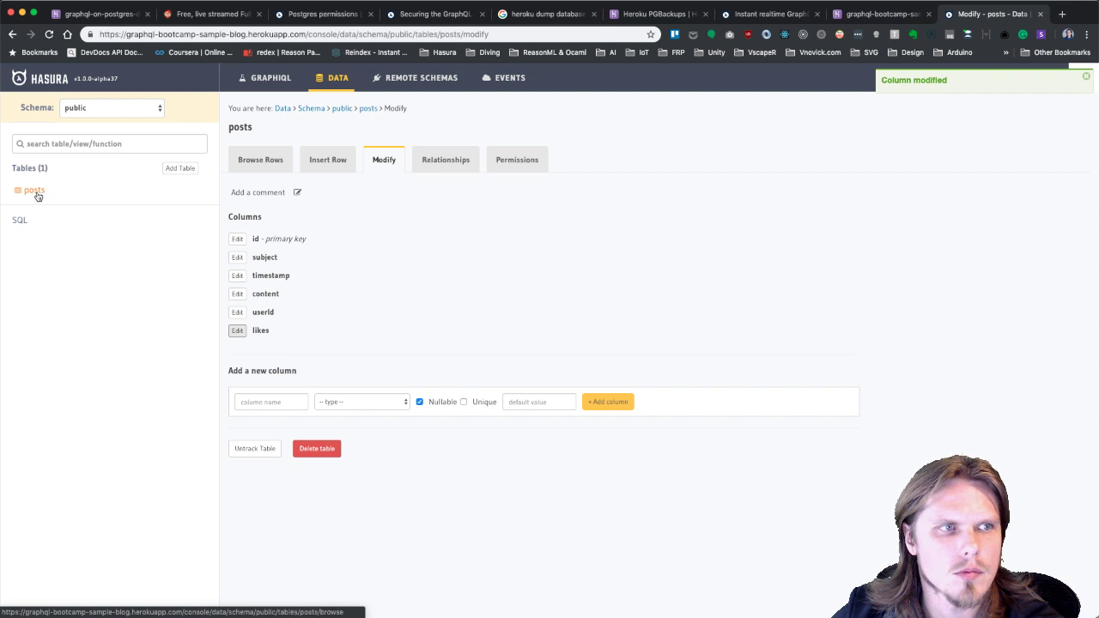
Switch to GraphiQL and browse the query_root fields in the schema docs.
click(286, 80)
scroll(228, 371, down, 5)
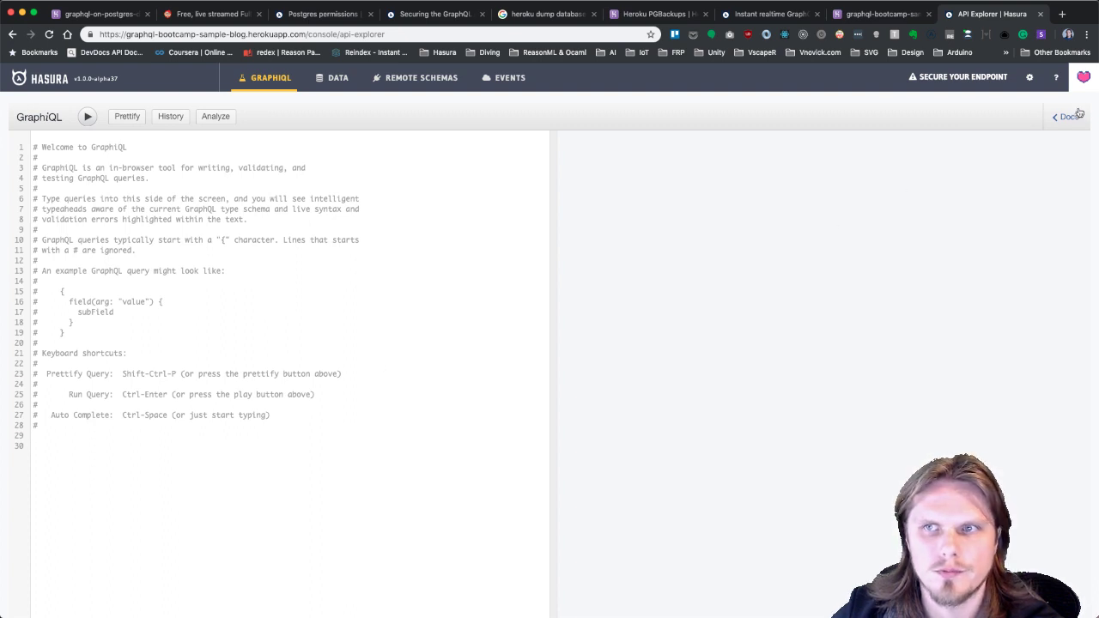
click(1064, 116)
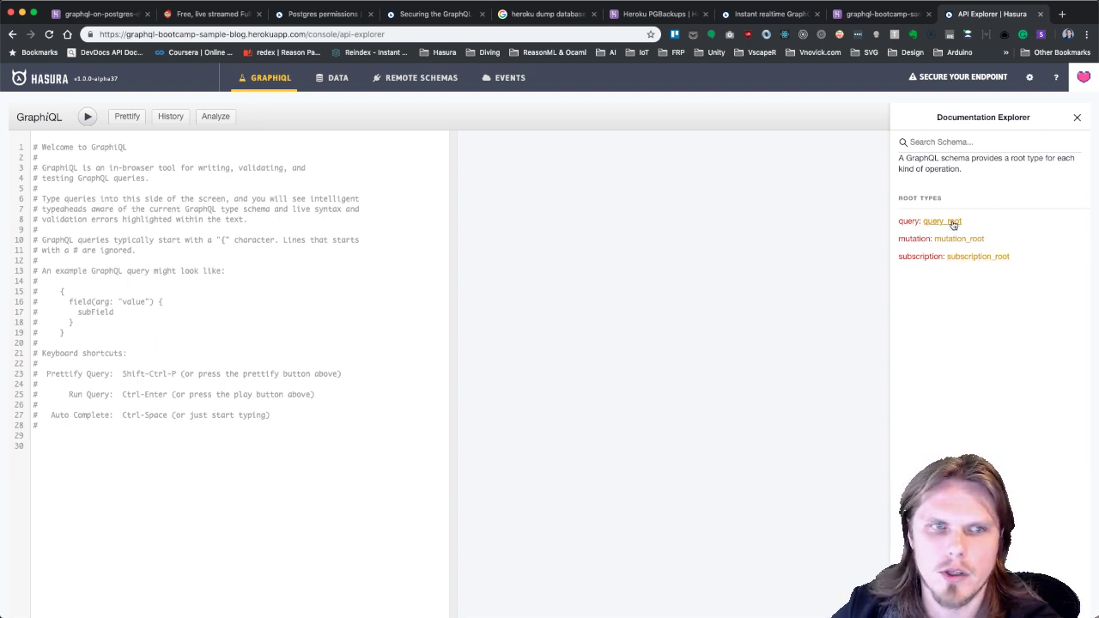
click(953, 223)
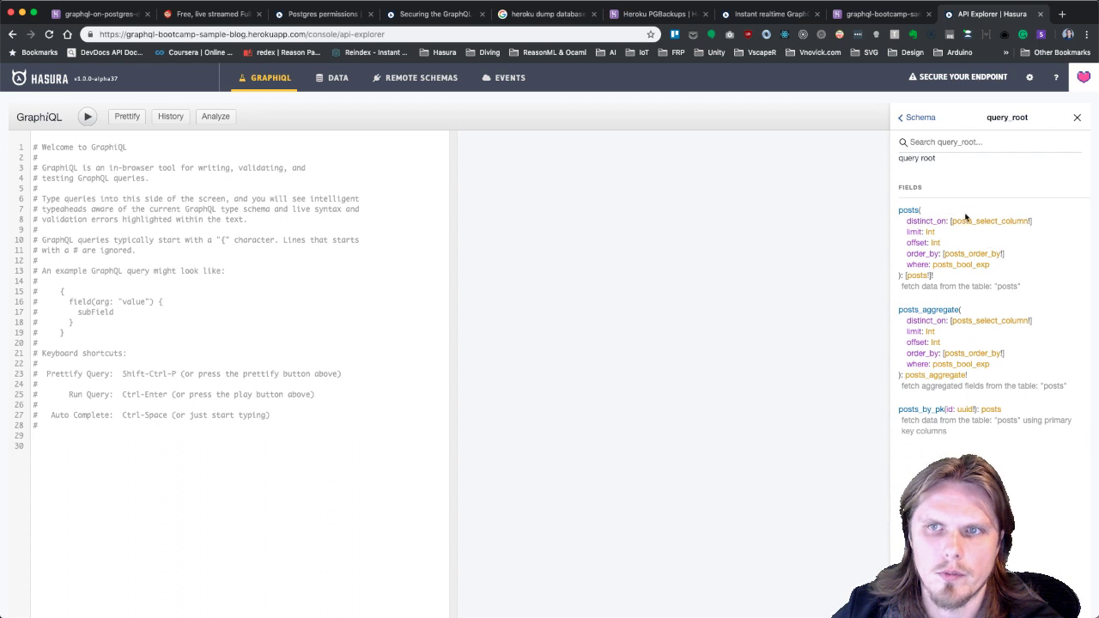
Write and run query { posts { id } }, which returns an empty posts list.
click(176, 586)
text(qu)
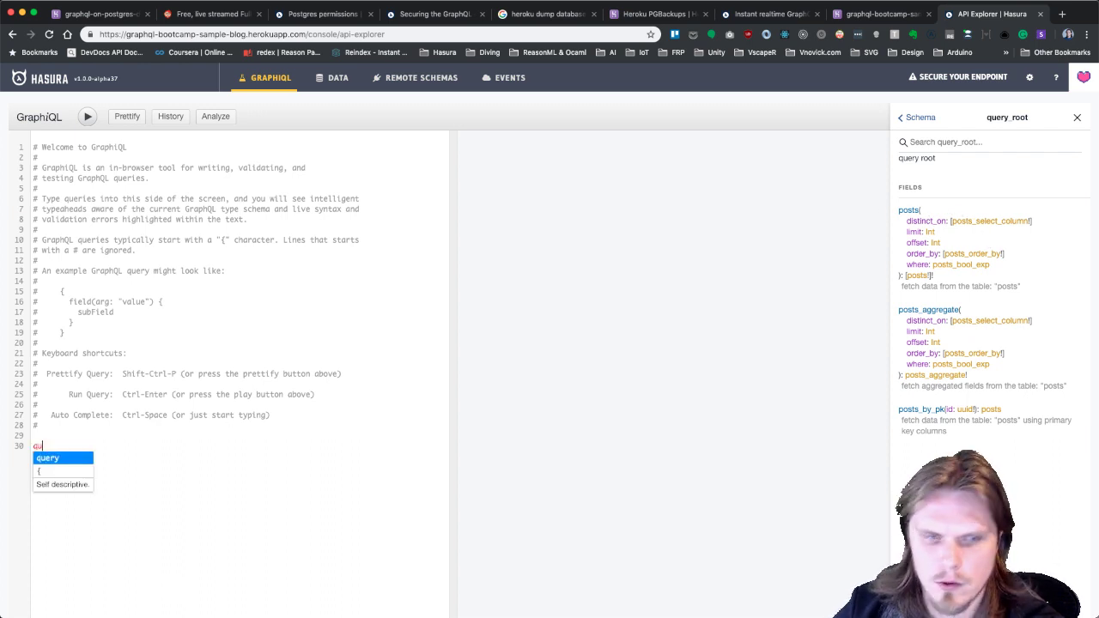
text(ery {)
key(Return)
text(posts)
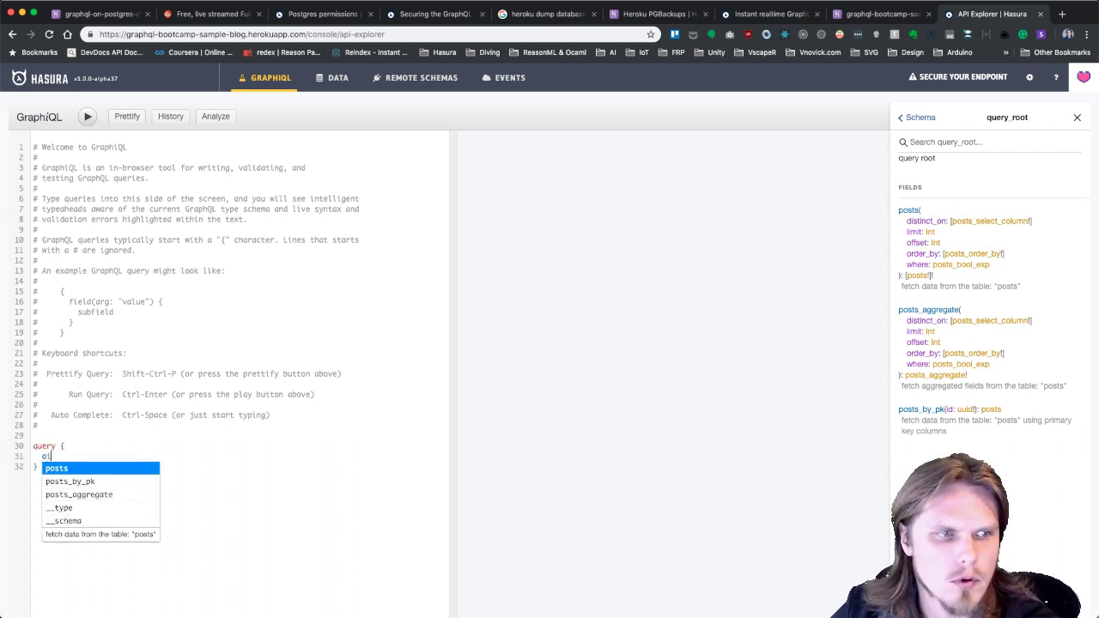
text( {)
key(Return)
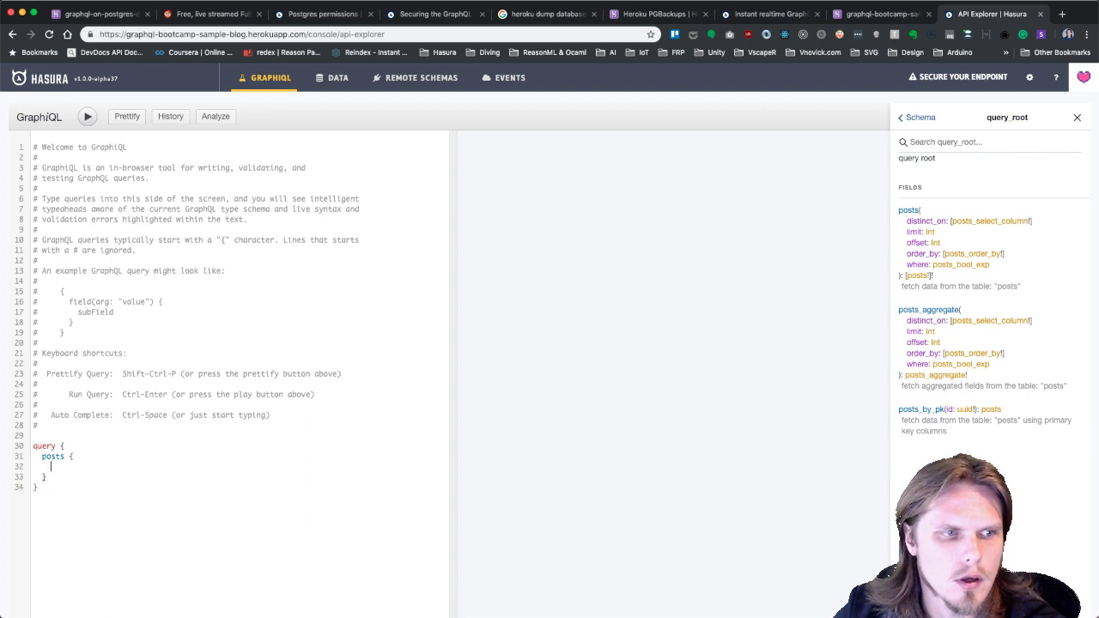
text(id)
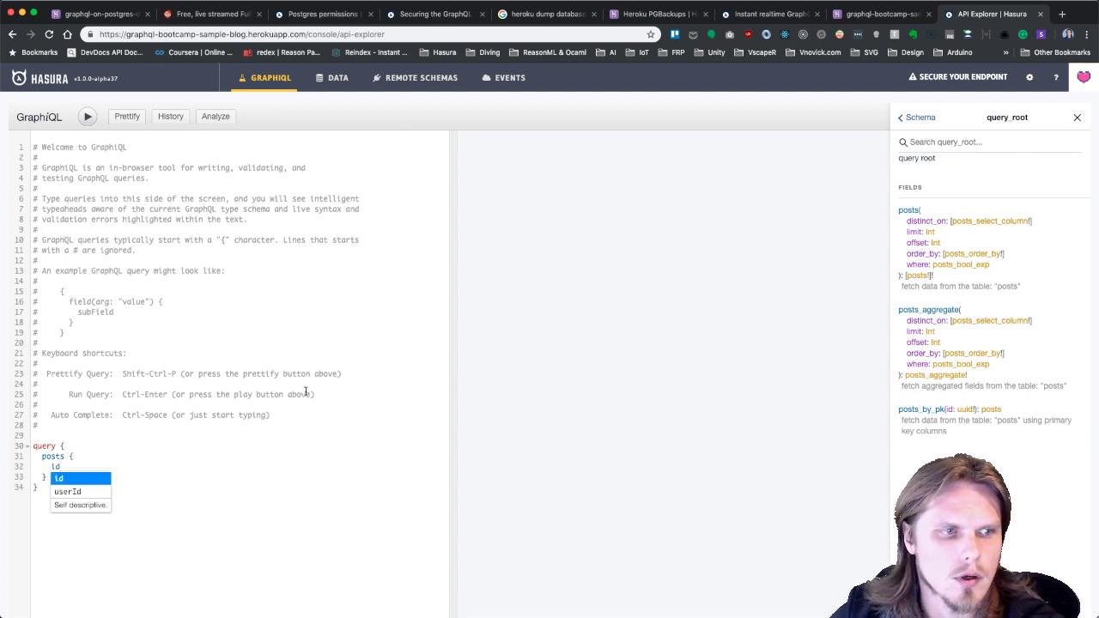
click(306, 394)
click(88, 116)
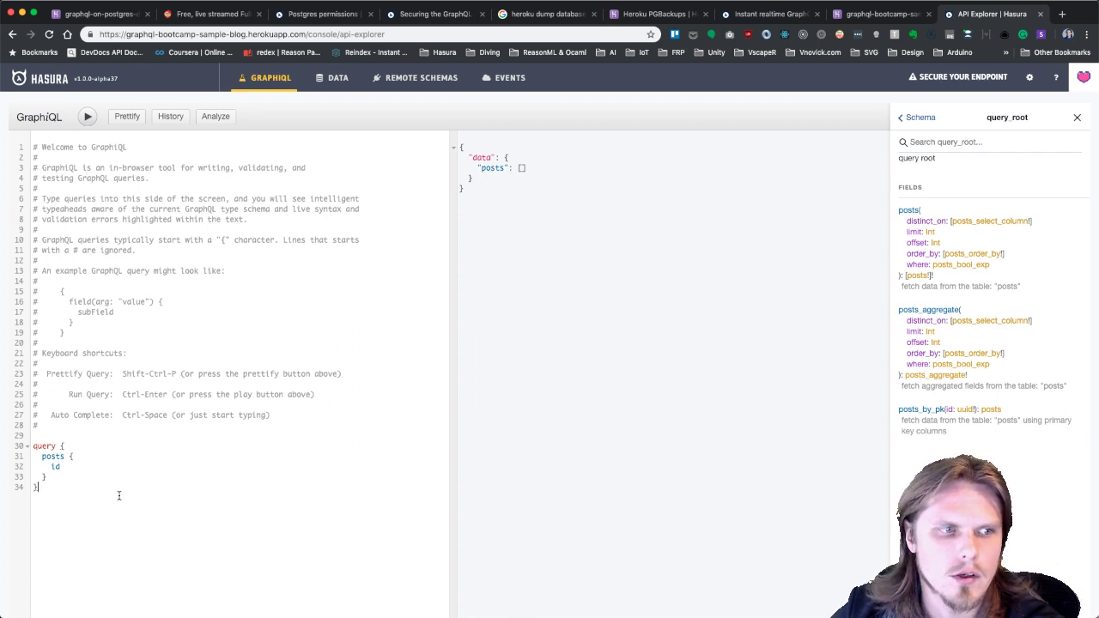
double_click(49, 445)
Change the query to posts_by_pk(id: 1) and run it.
key(ctrl+a)
key(ctrl+x)
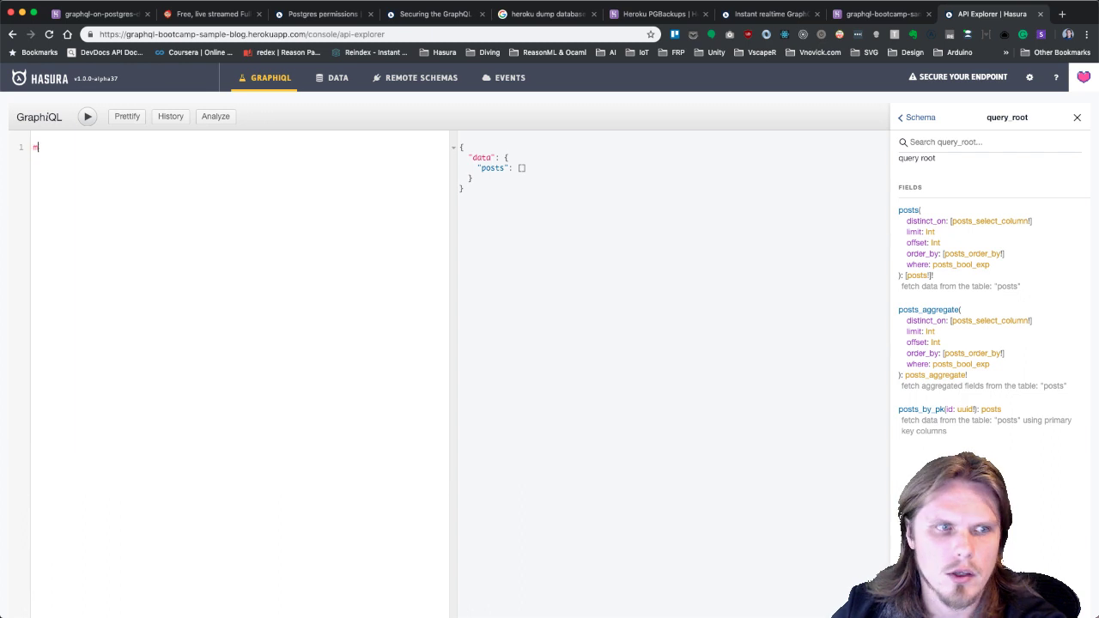
key(ctrl+z)
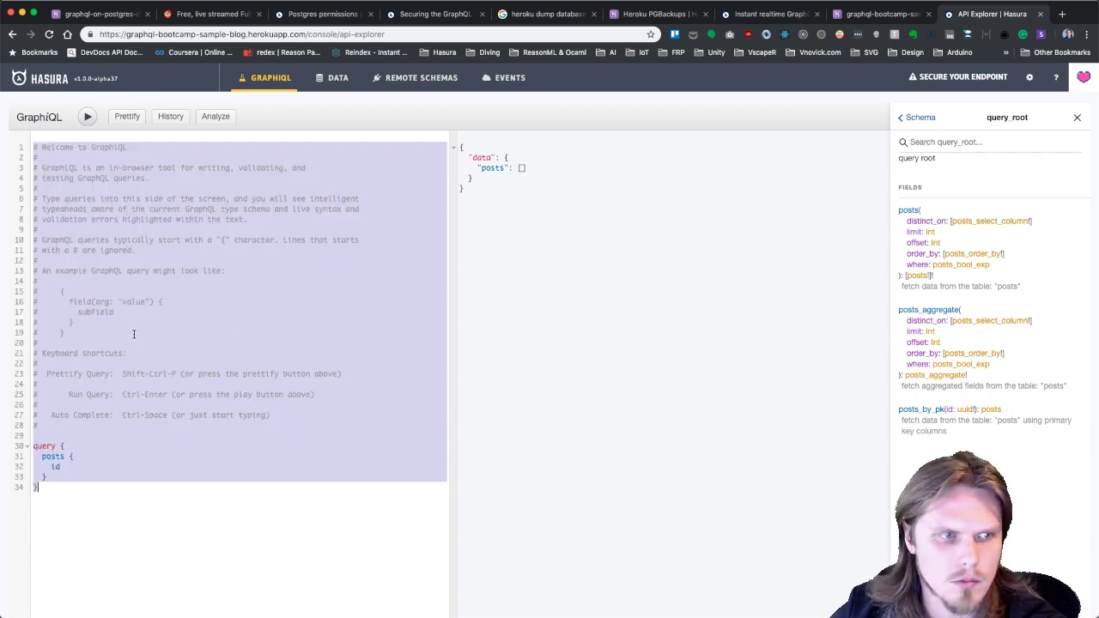
double_click(52, 456)
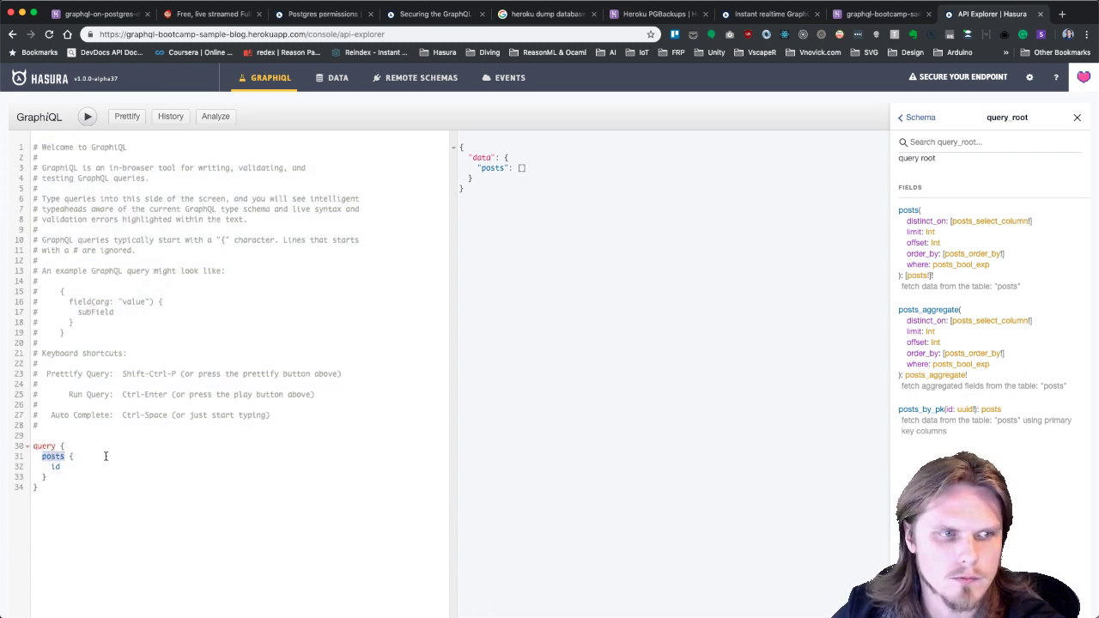
text(posts)
key(Down)
key(Return)
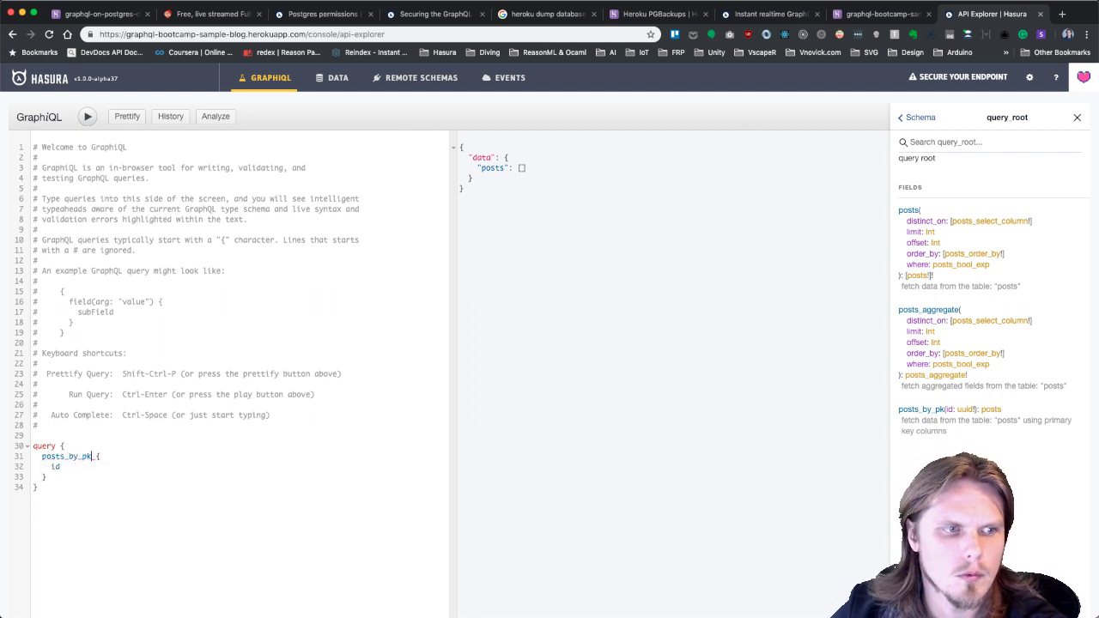
text((id:)
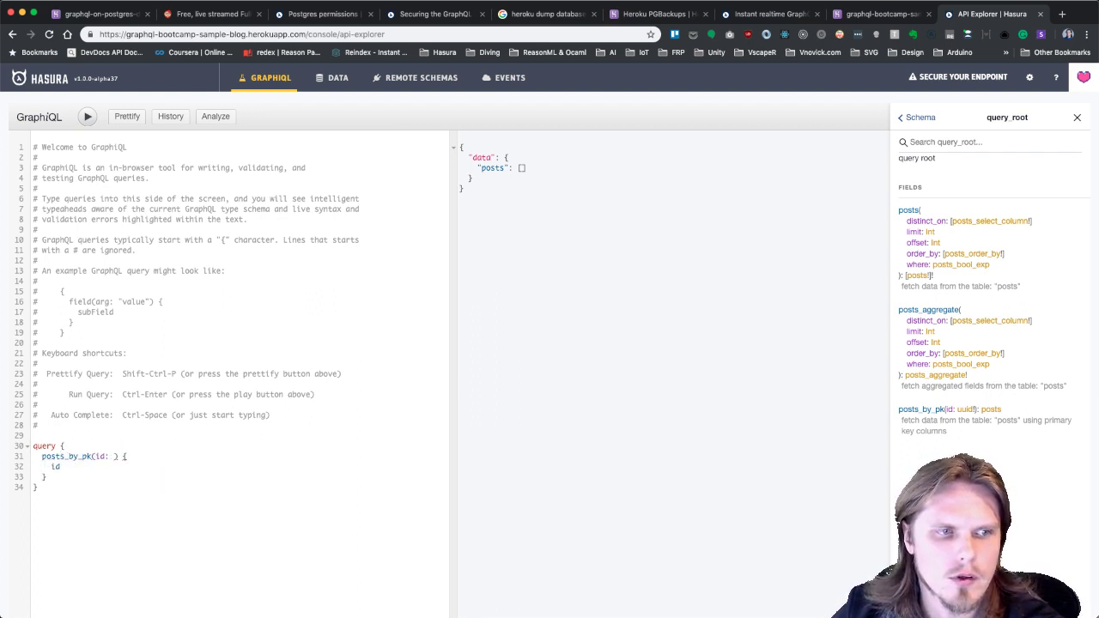
text( 1)
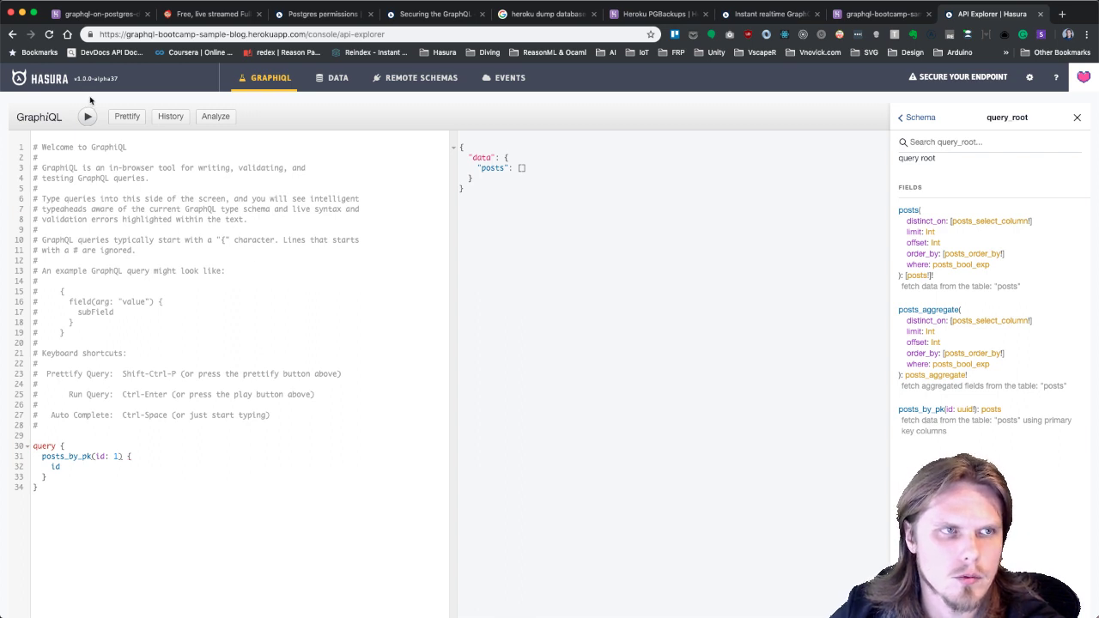
click(87, 117)
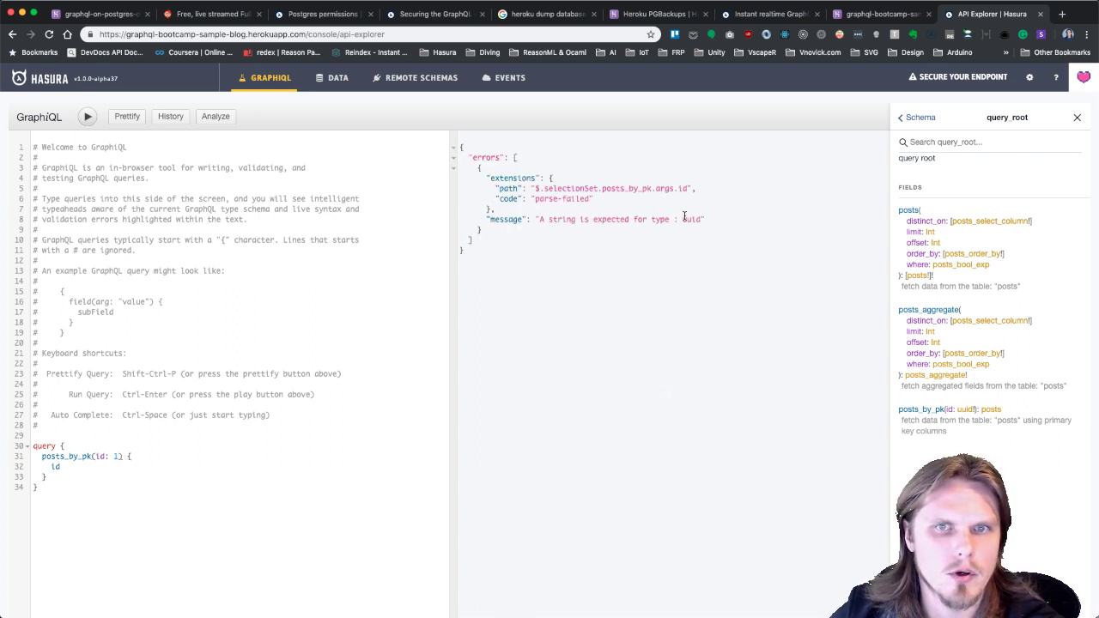
Note the uuid type error, then start replacing the query with a mutation.
double_click(684, 218)
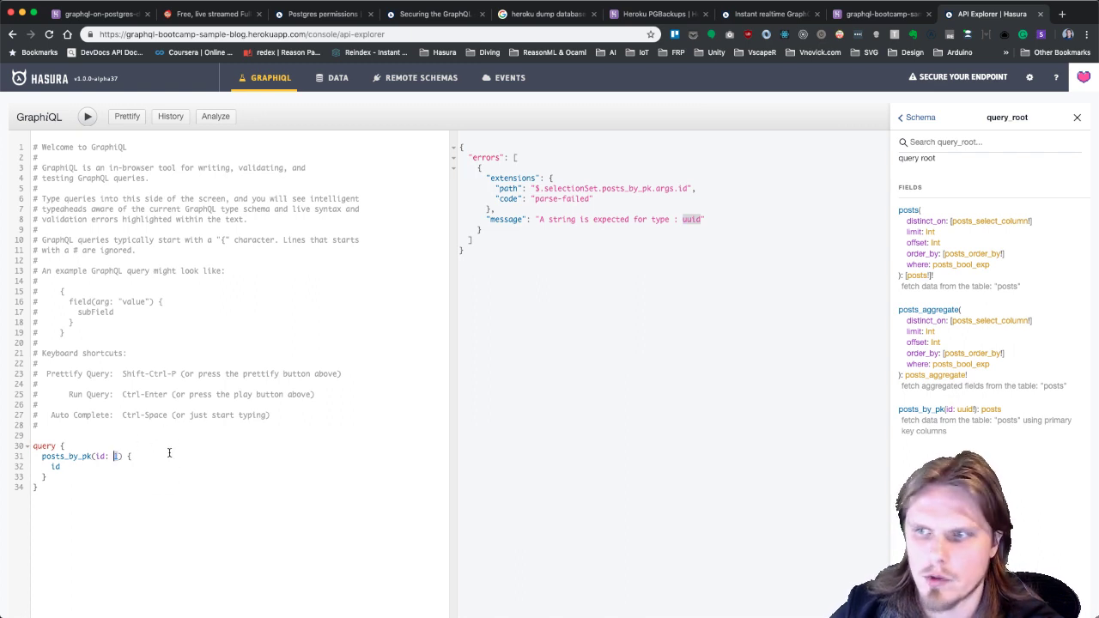
drag(111, 480, 41, 447)
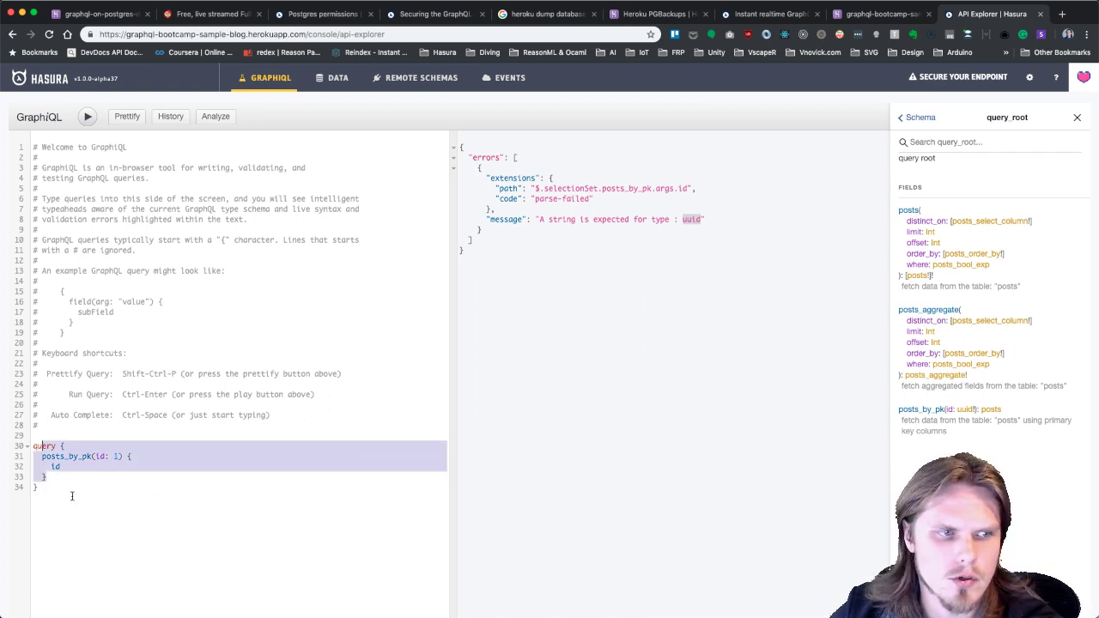
drag(72, 496, 31, 447)
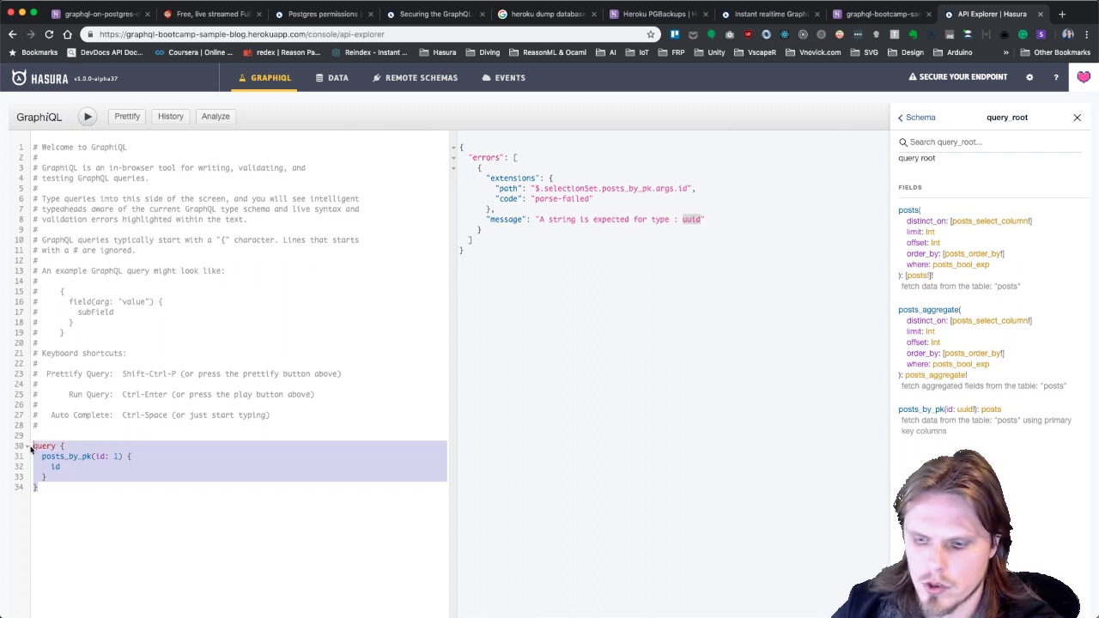
text(mutation)
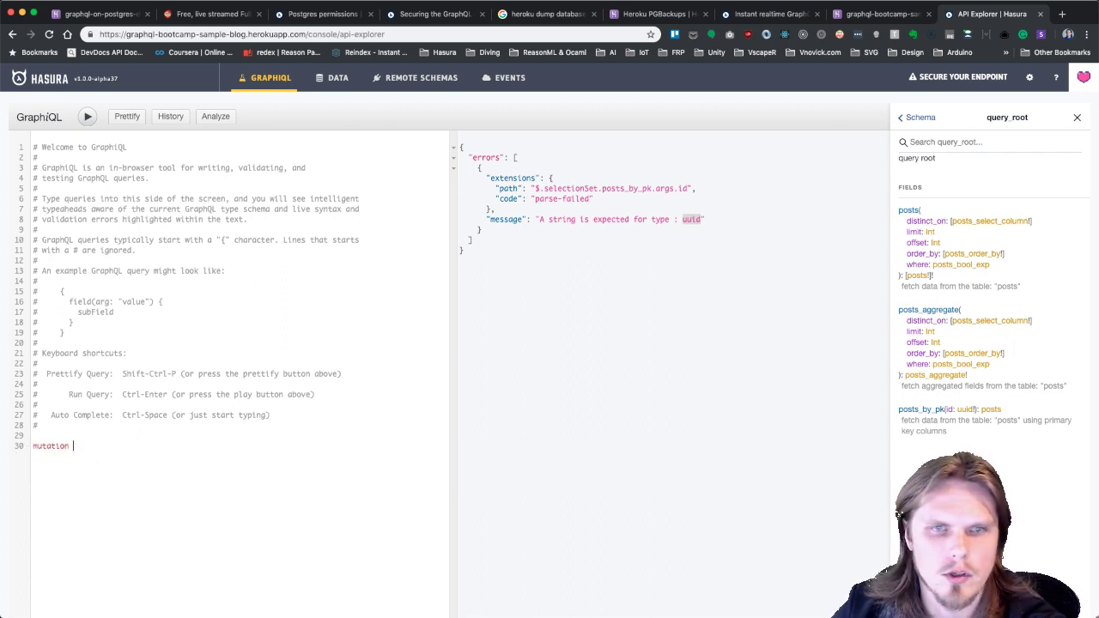
Begin a mutation calling insert_posts and show the mutation_root fields in the docs.
text({)
key(BackSpace)
key(BackSpace)
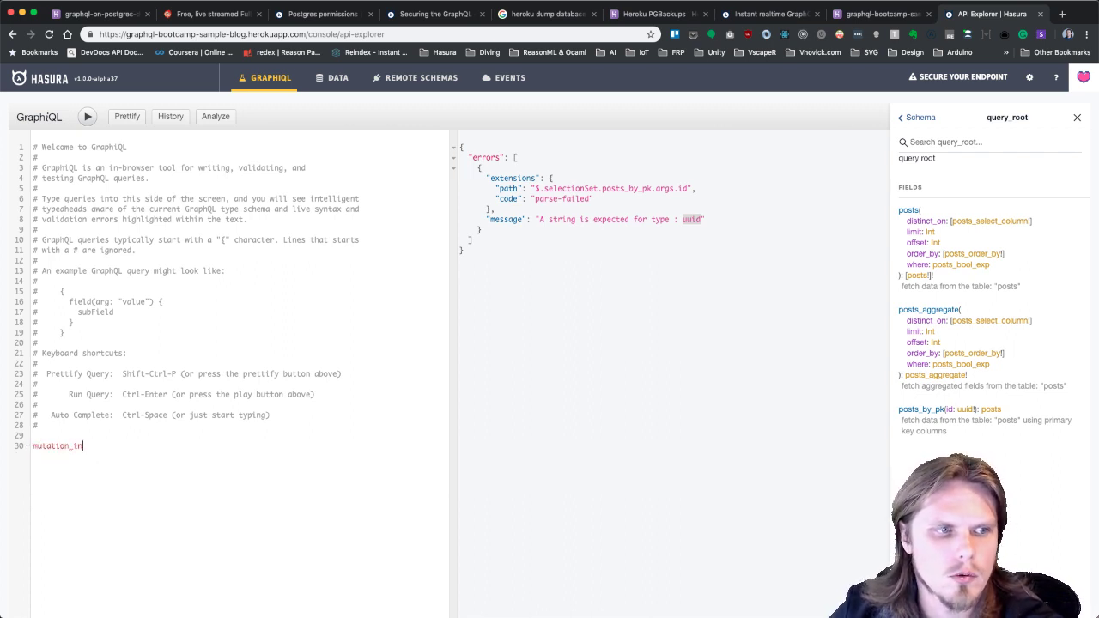
text({)
key(Return)
text(in)
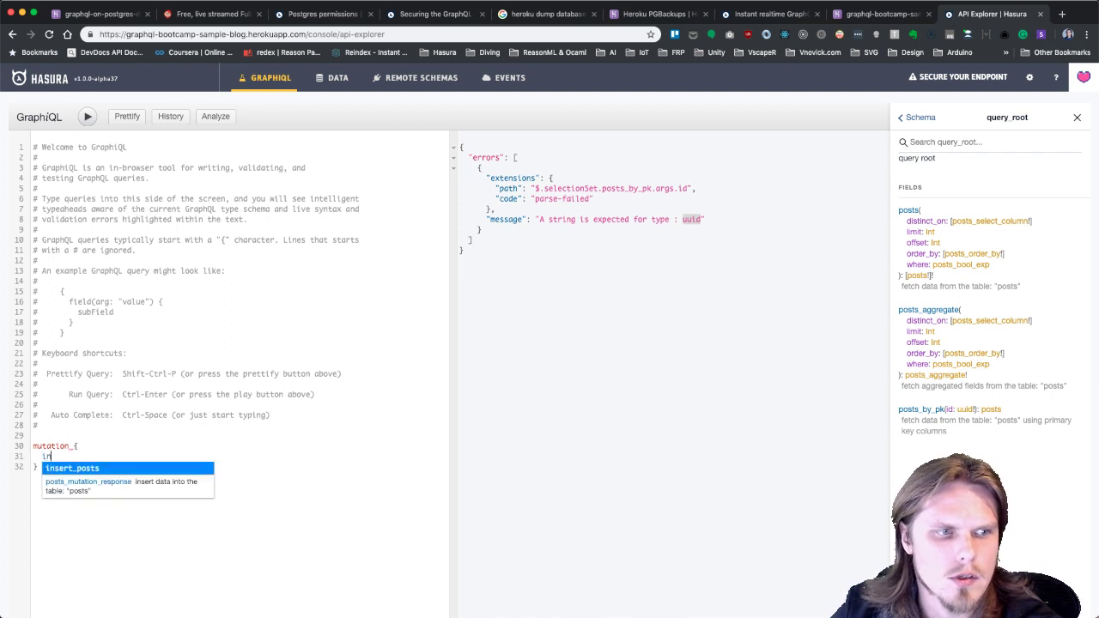
key(Return)
text(()
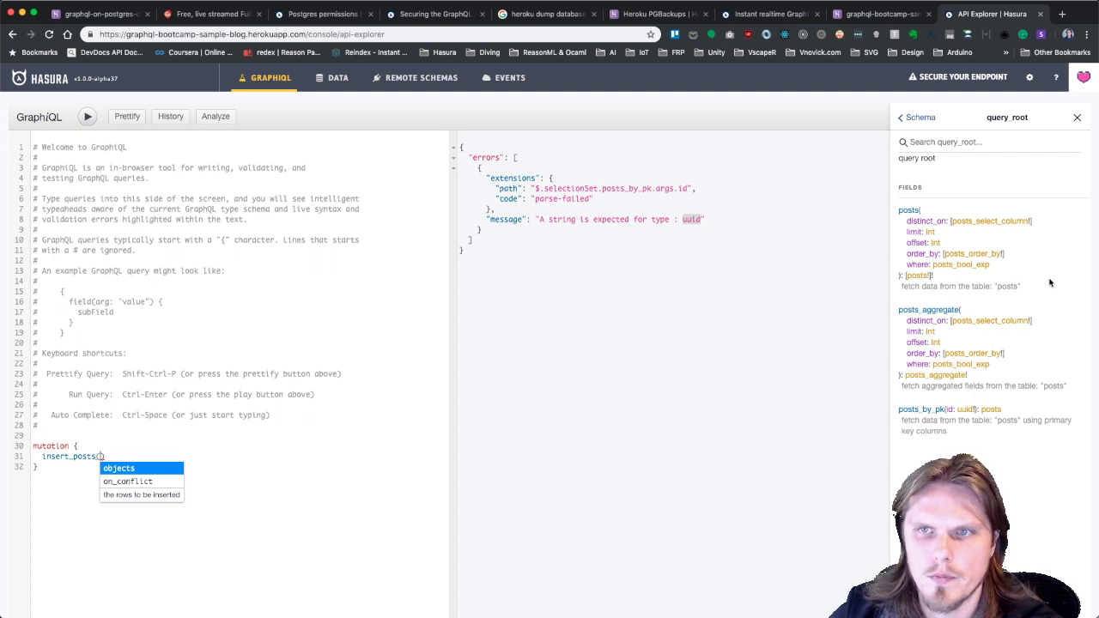
click(910, 120)
click(966, 240)
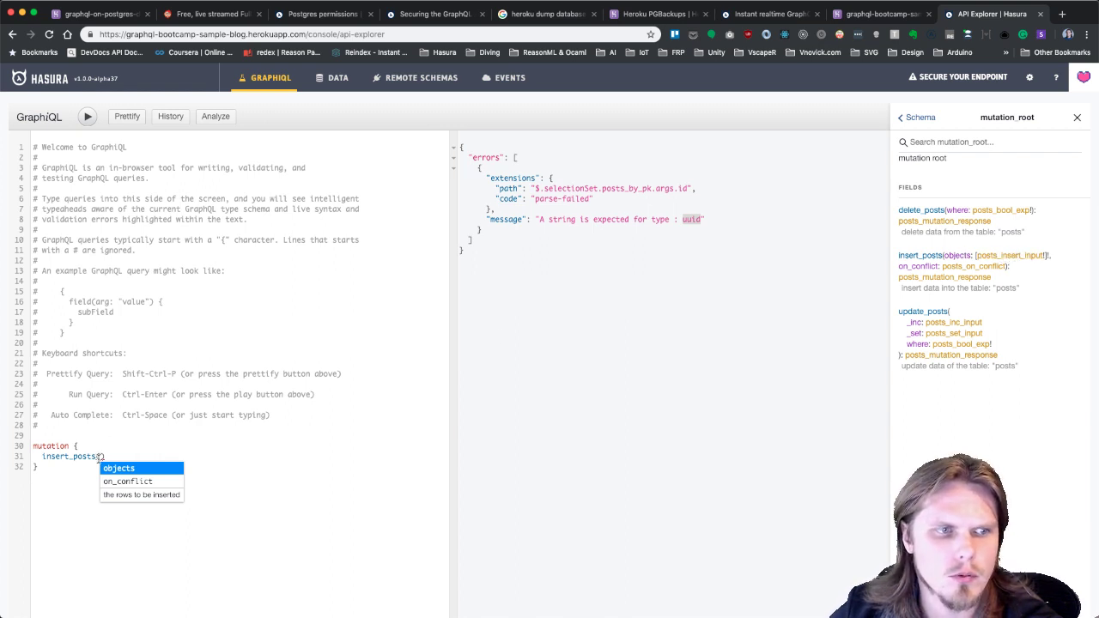
Give insert_posts an objects argument with an empty list.
click(126, 482)
double_click(133, 457)
text(ob)
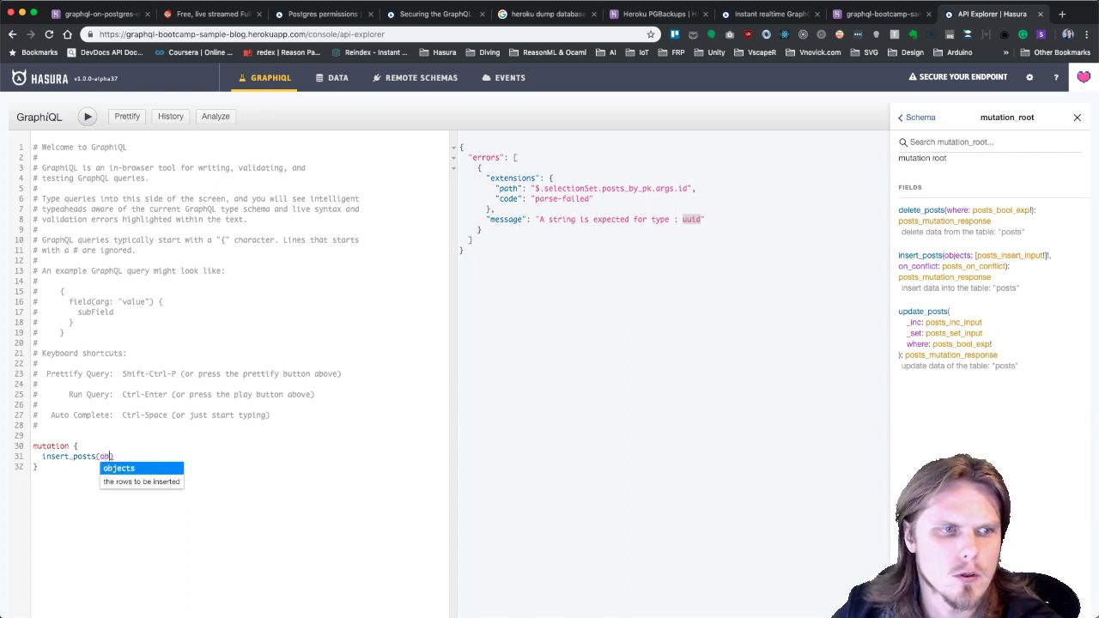
click(138, 471)
text(: [)
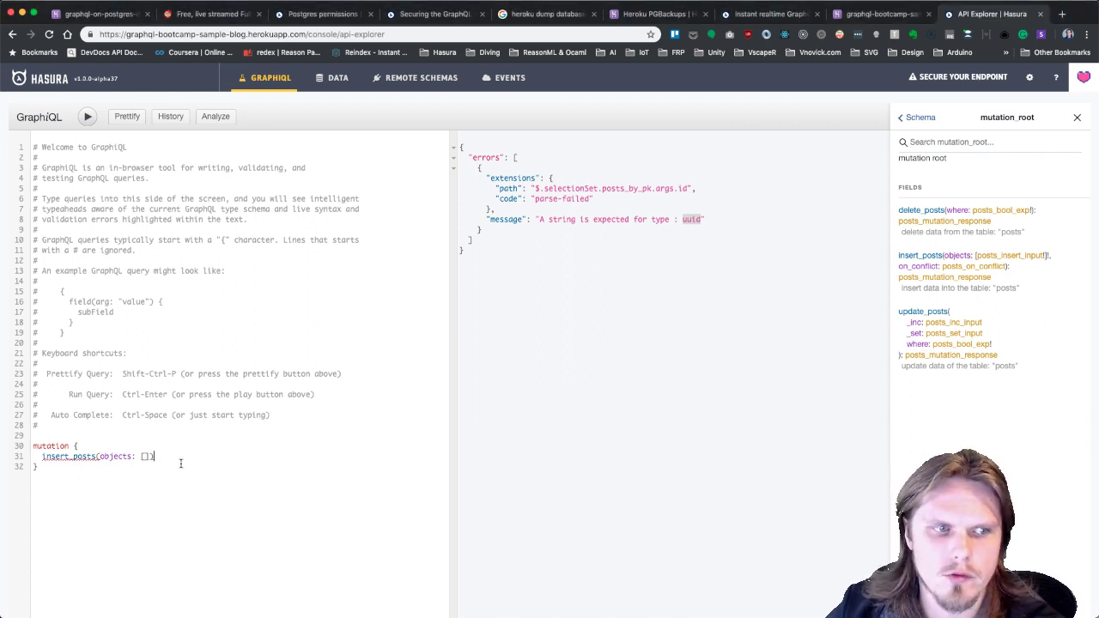
Add a returning { id } selection to the insert_posts mutation.
text({)
key(Return)
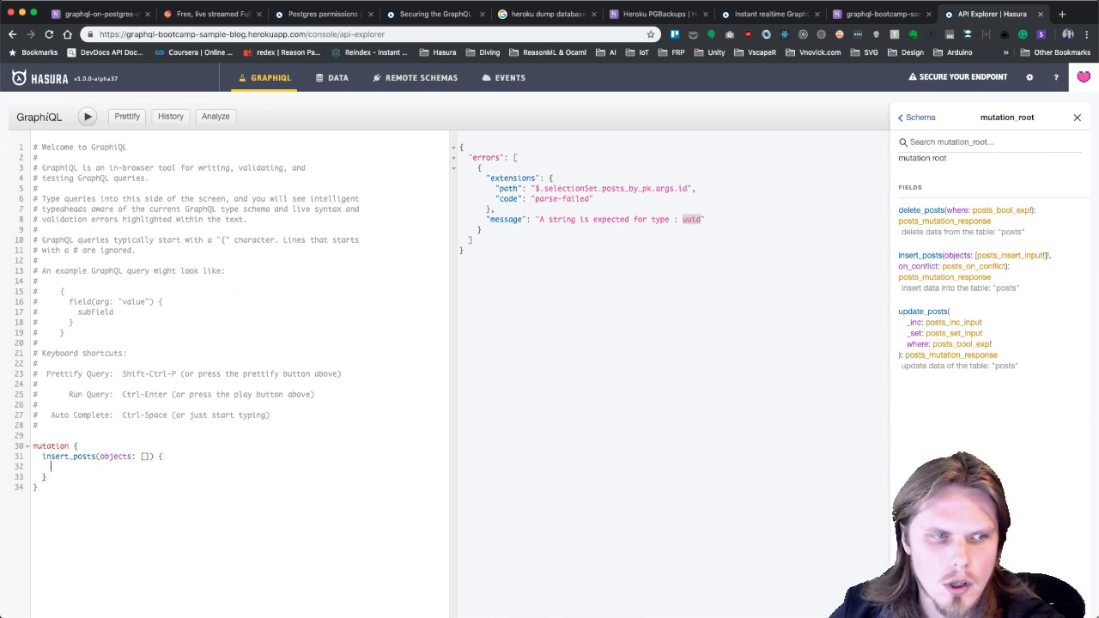
text(re)
key(Return)
text({)
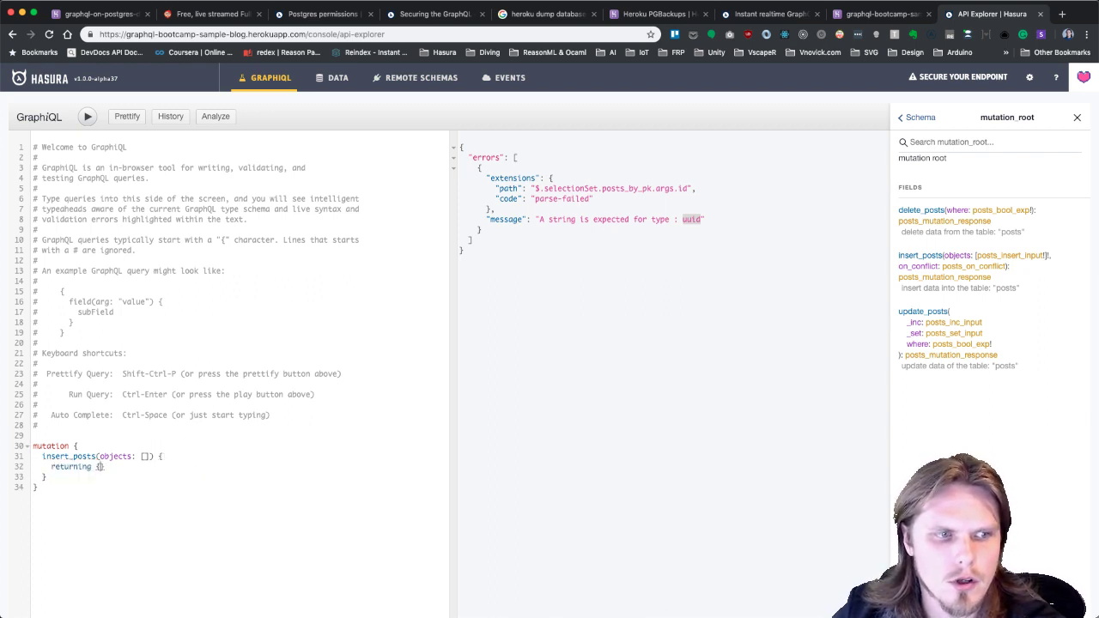
key(BackSpace)
key(BackSpace)
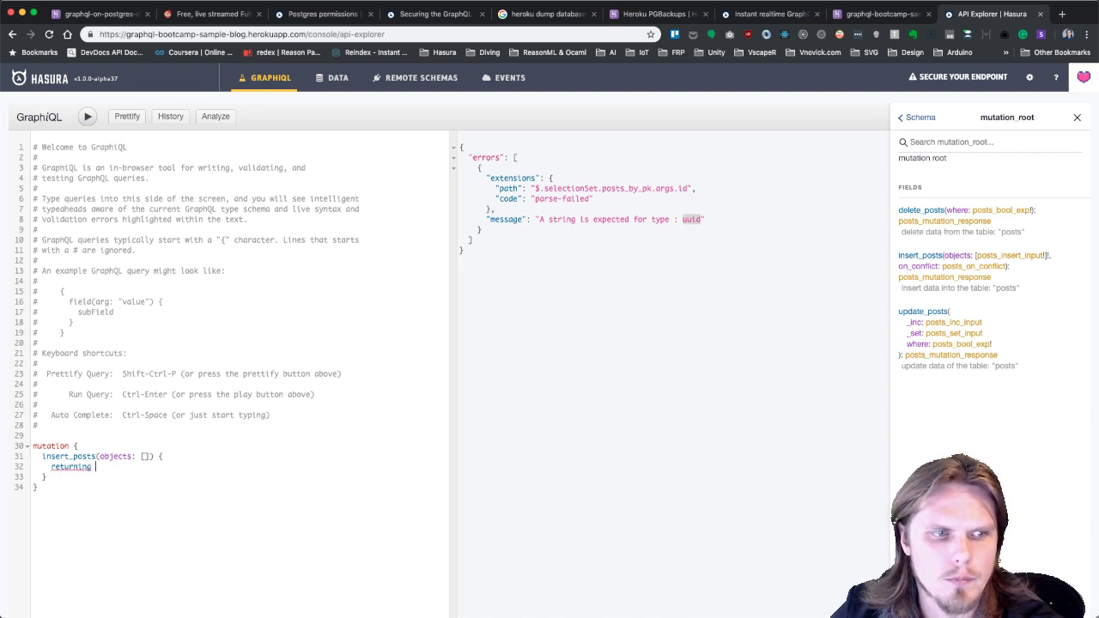
text({)
key(Return)
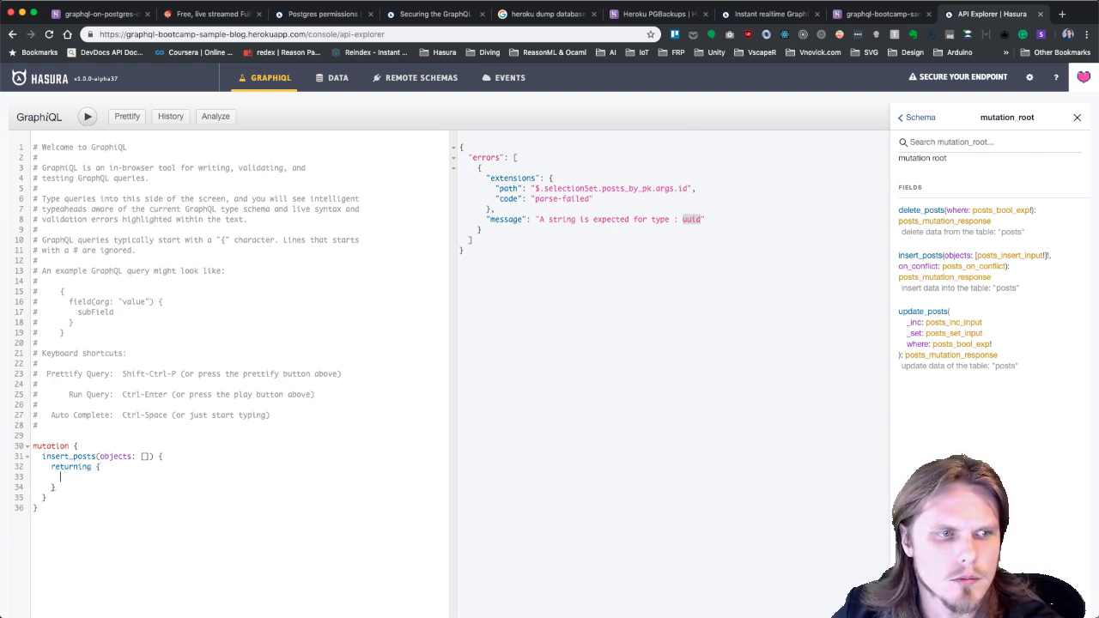
text(id)
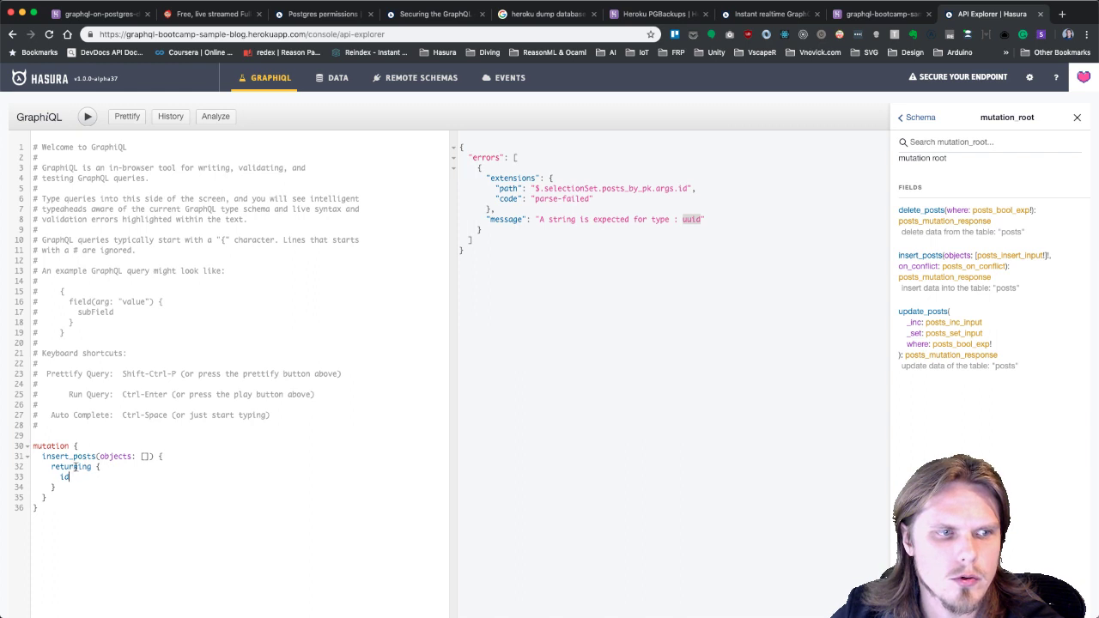
Add a post object with subject "First blog post" and content "Hello there".
click(147, 457)
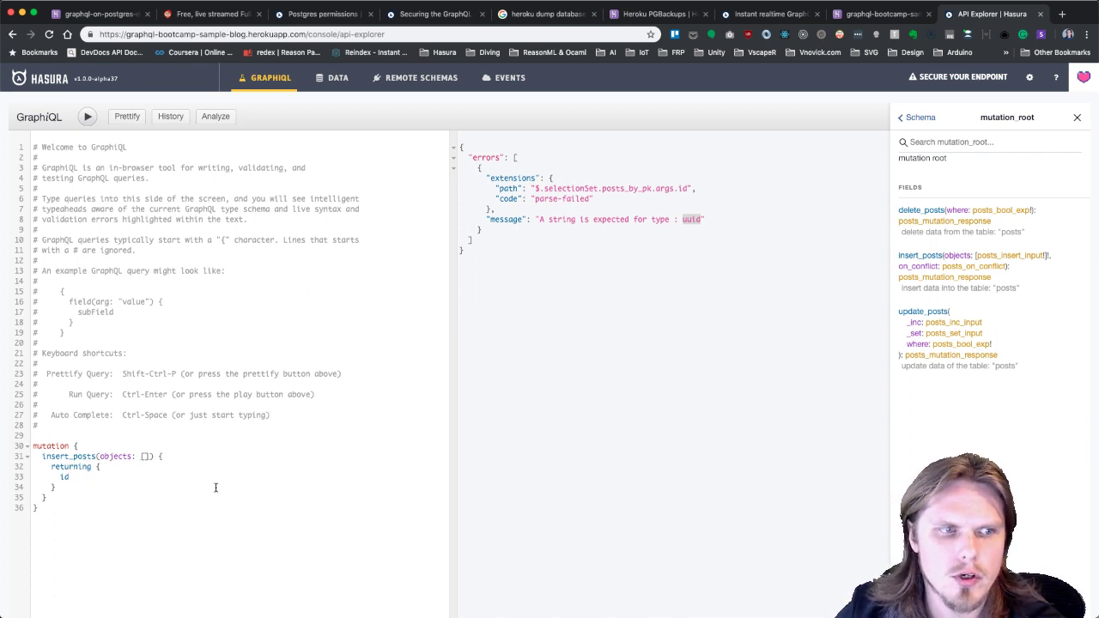
text({)
key(Return)
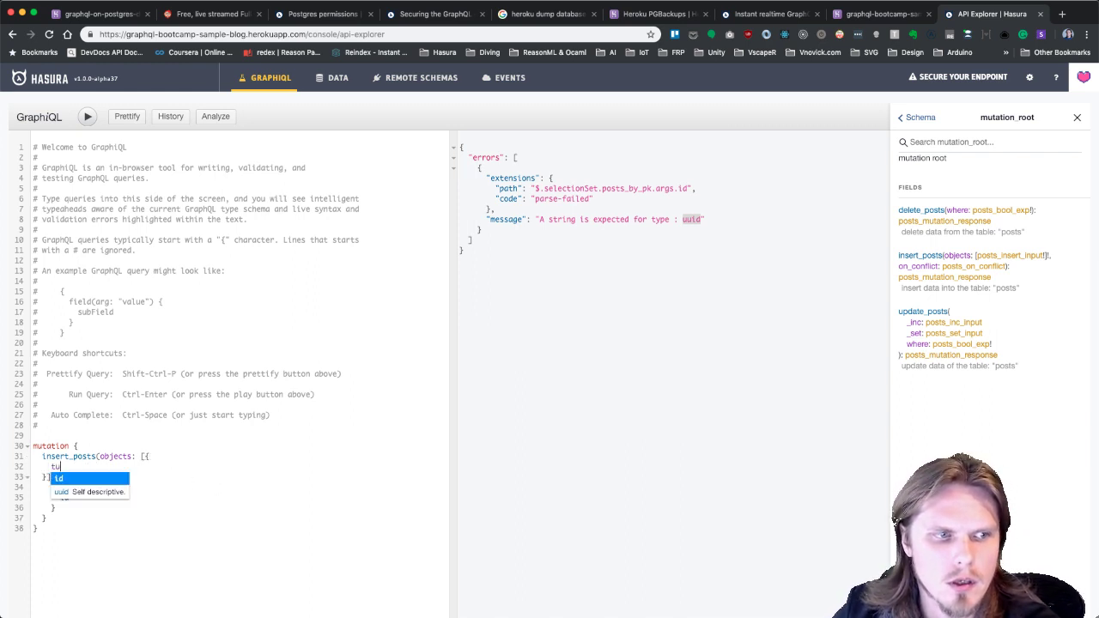
text(s)
key(Return)
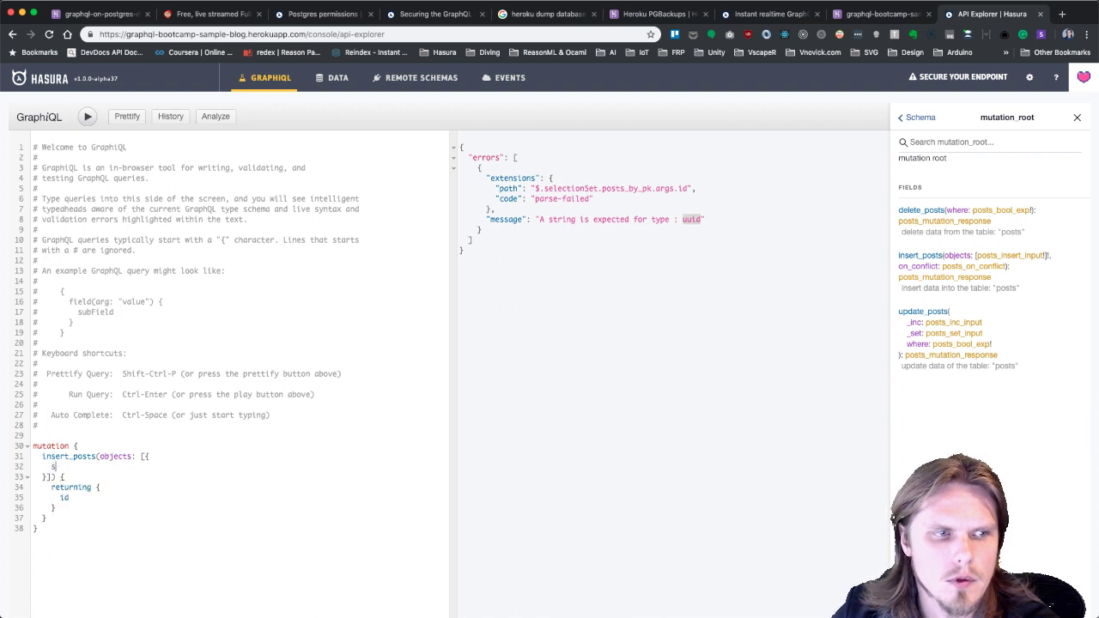
text(: ")
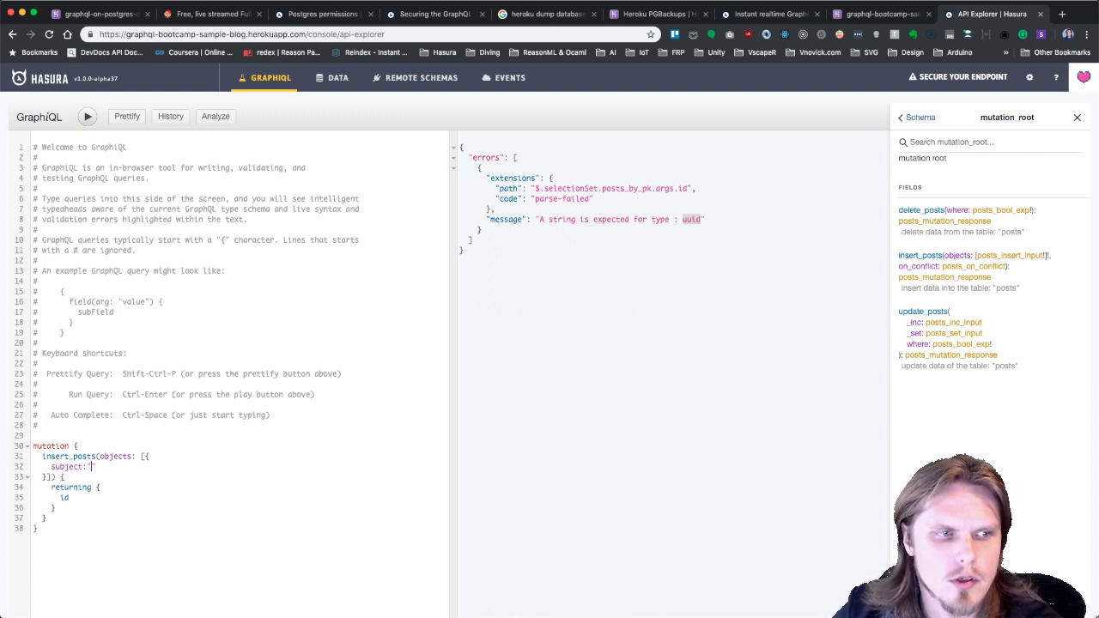
text(Fi)
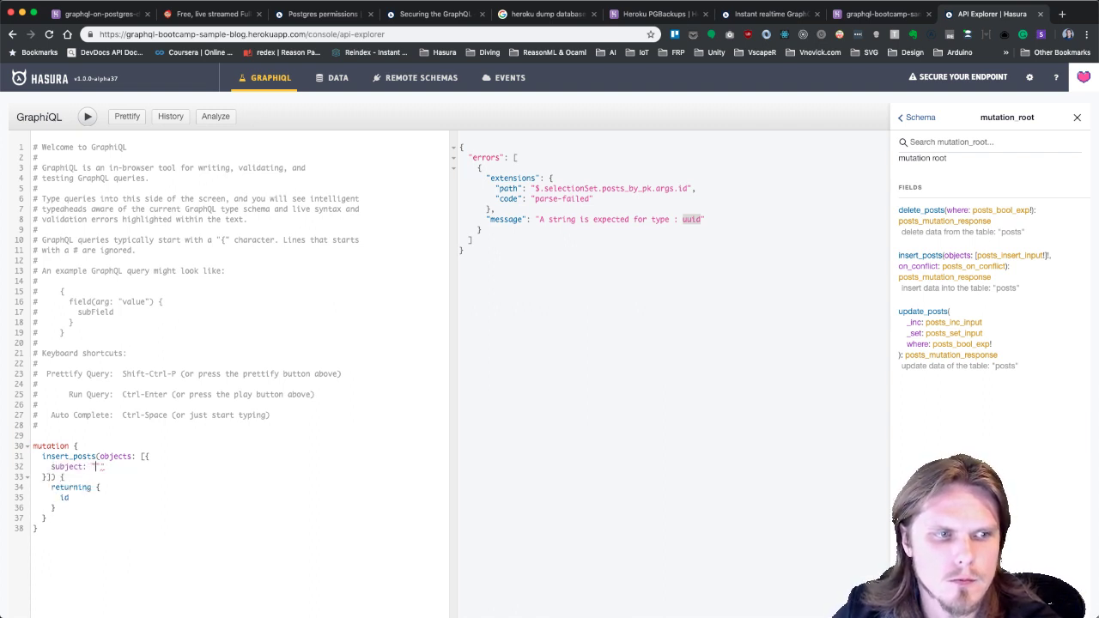
text(rst blog )
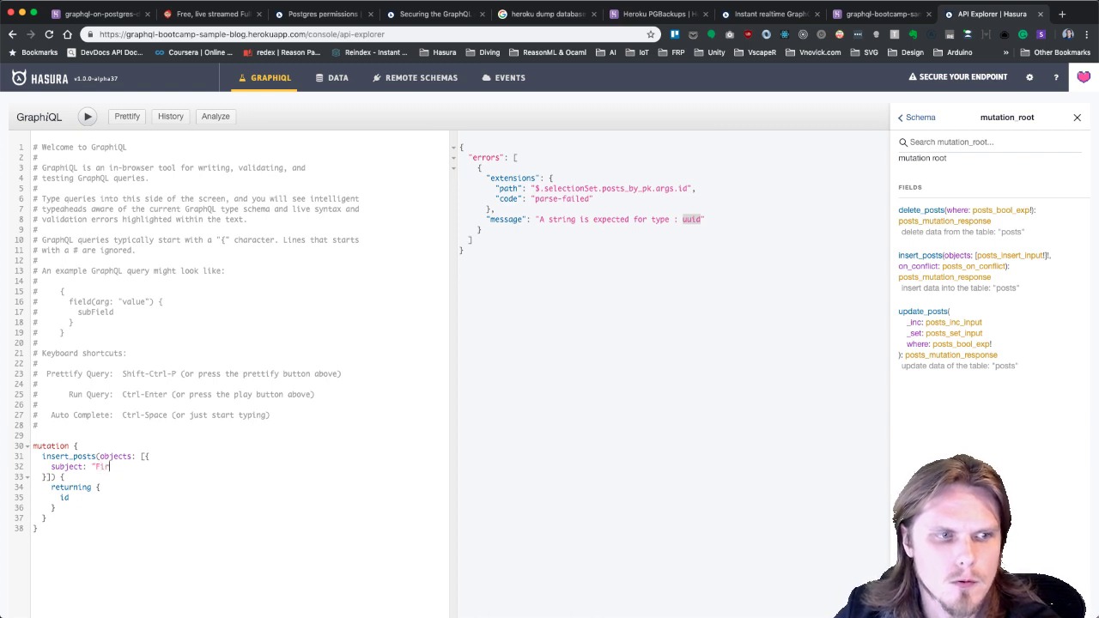
text(post")
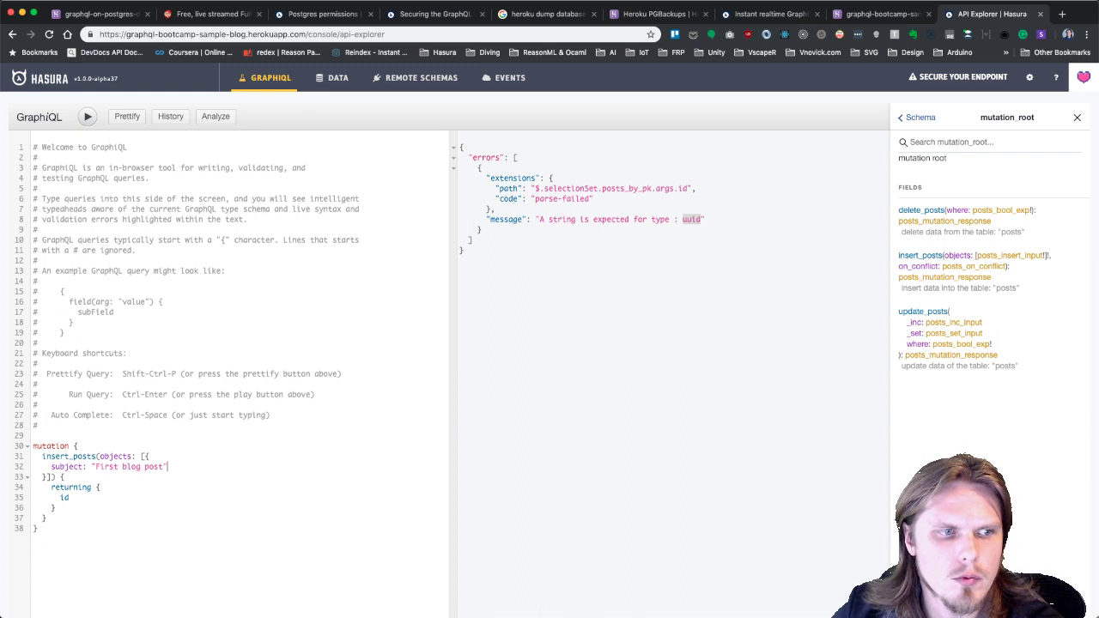
text(,)
key(Return)
text(a)
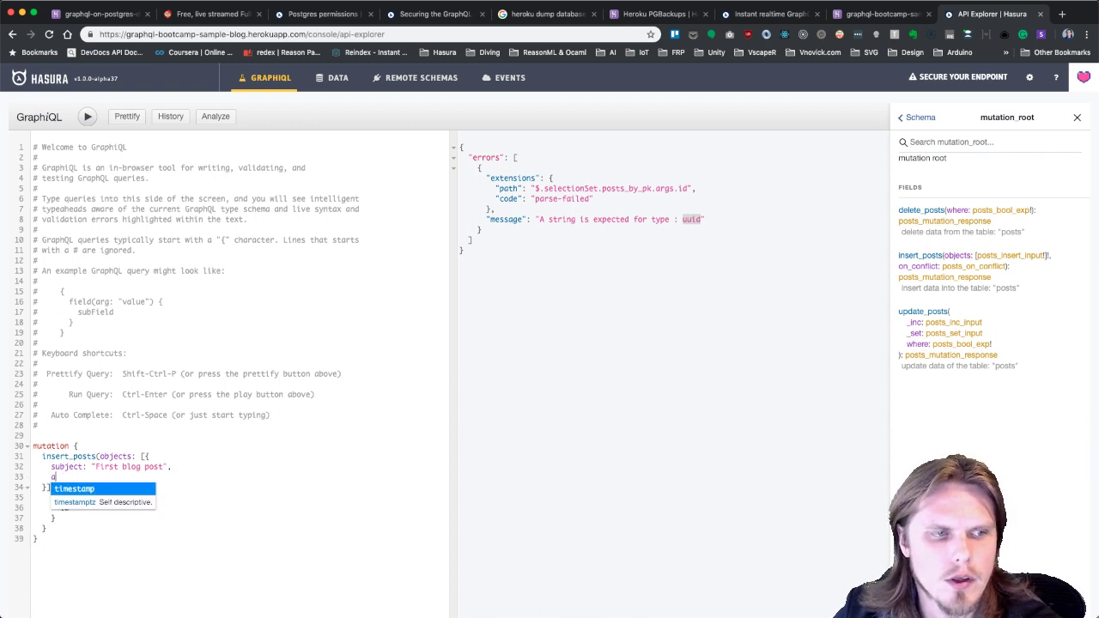
key(BackSpace)
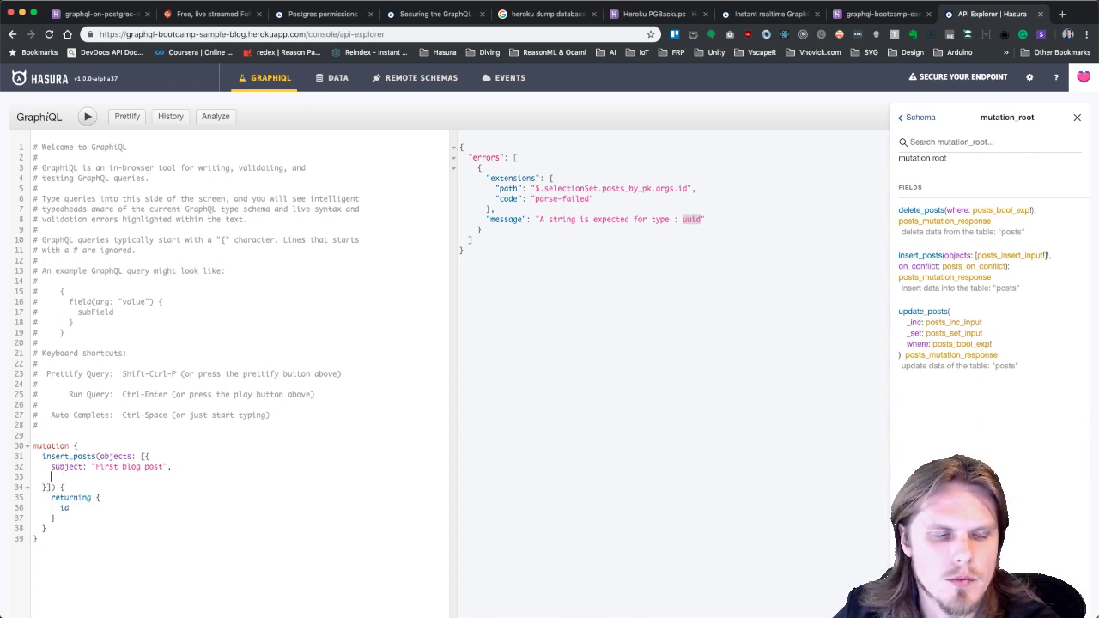
text(con)
key(Return)
text(: ")
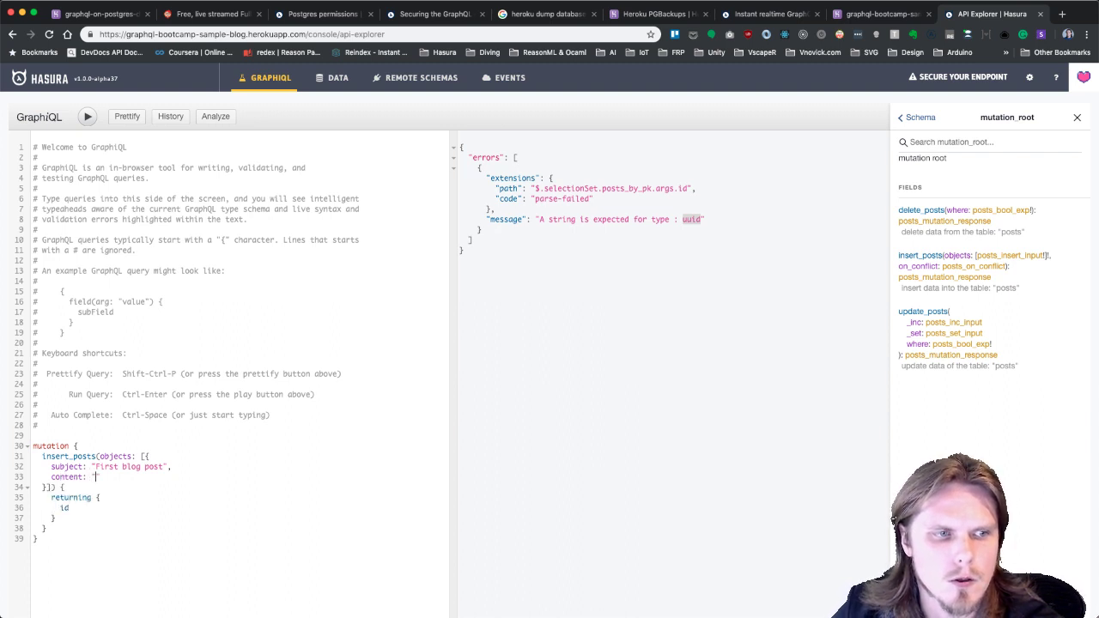
text(Hello there")
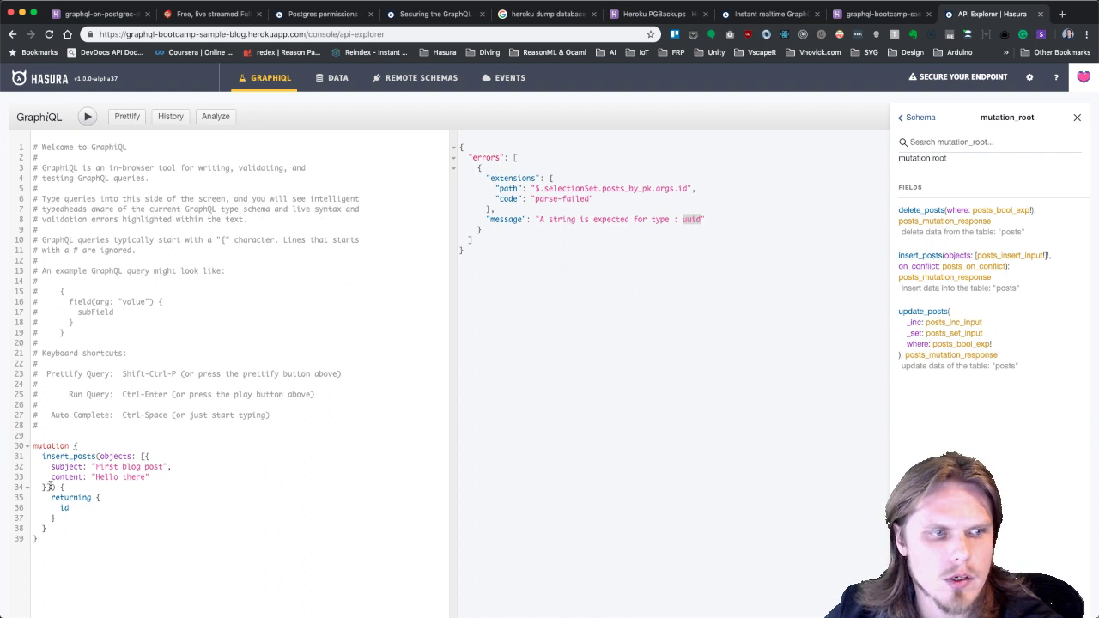
drag(101, 561, 22, 443)
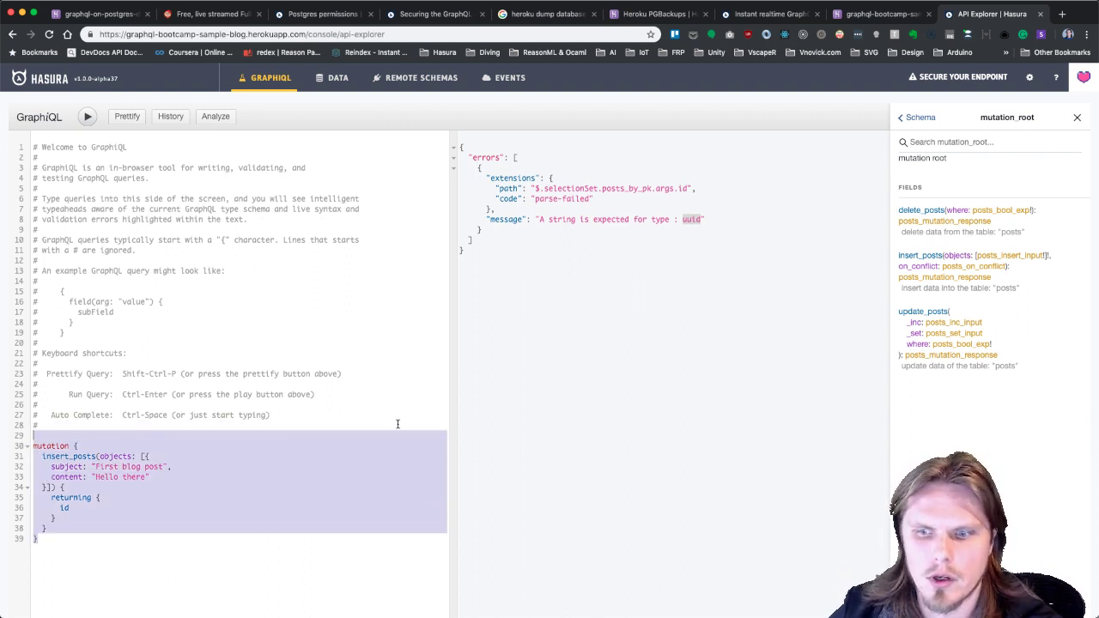
Clear the mutation block selection and return focus to the query editor.
click(154, 438)
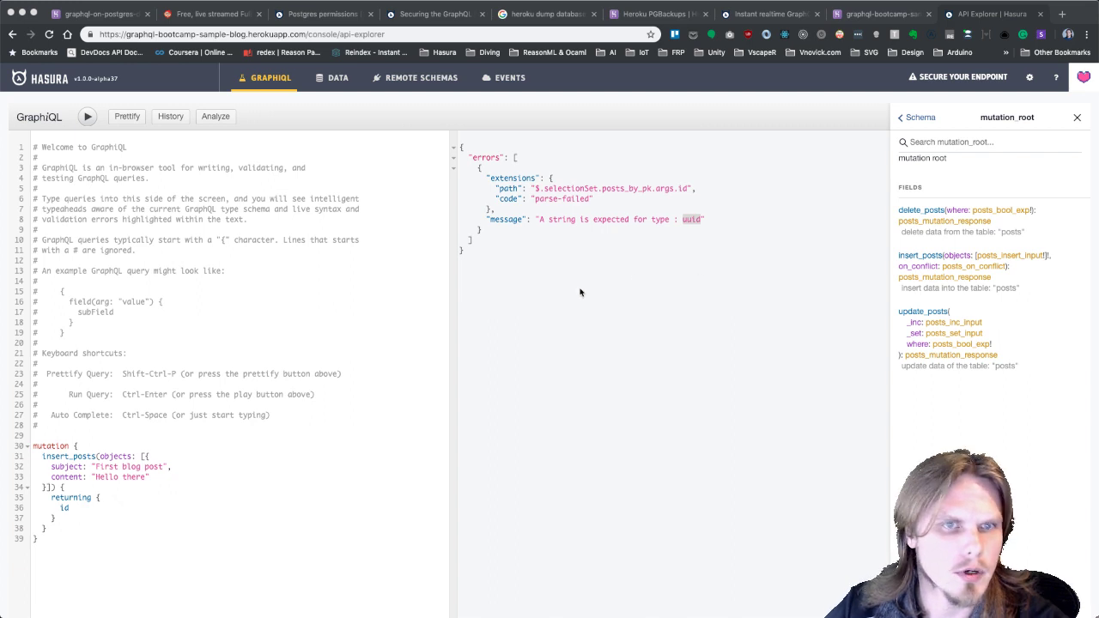
click(132, 516)
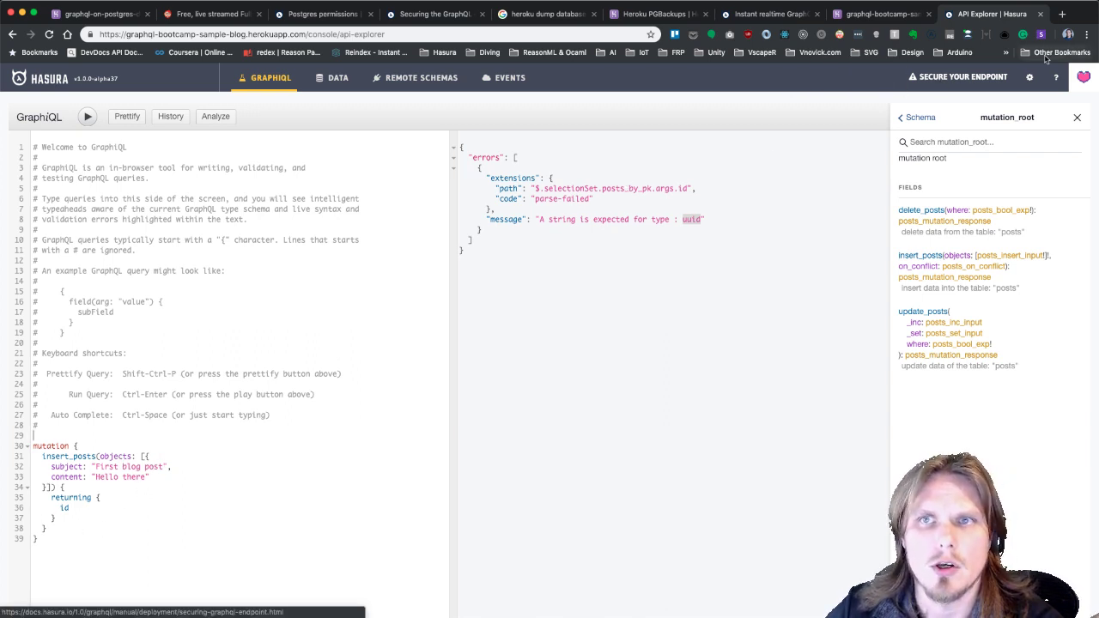
Load the console's API explorer address in a second browser tab.
click(418, 33)
key(super+c)
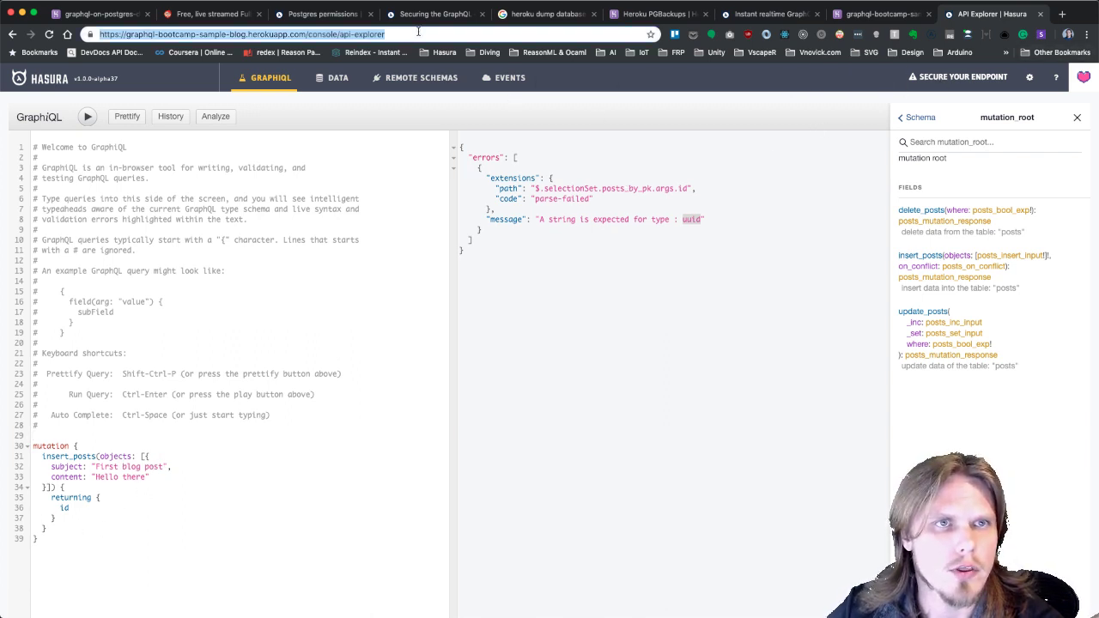
click(1062, 13)
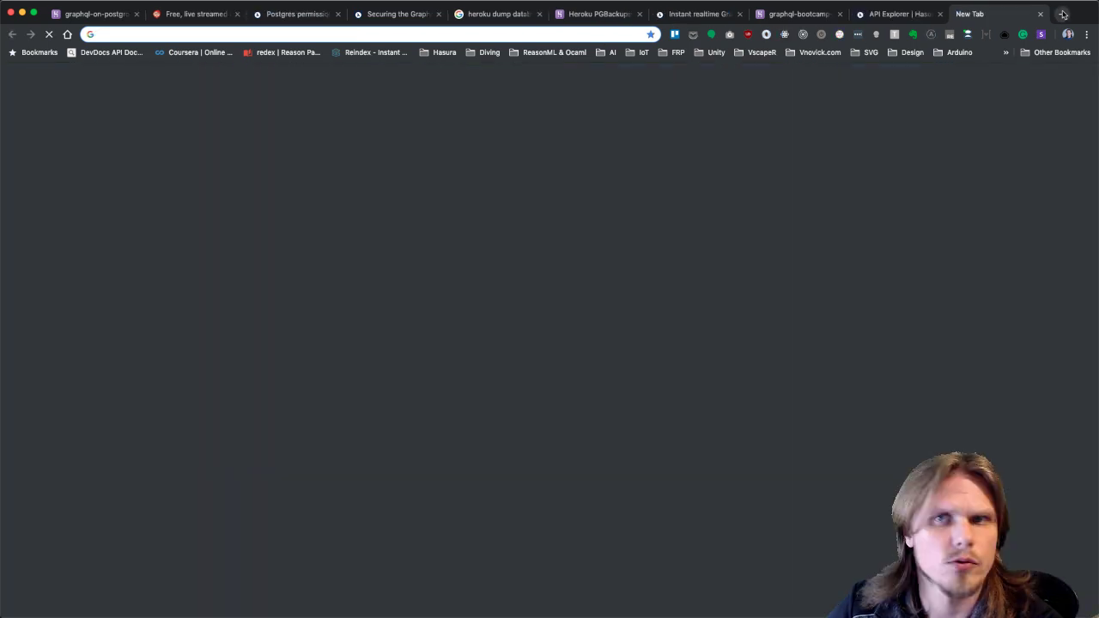
key(super+v)
key(Return)
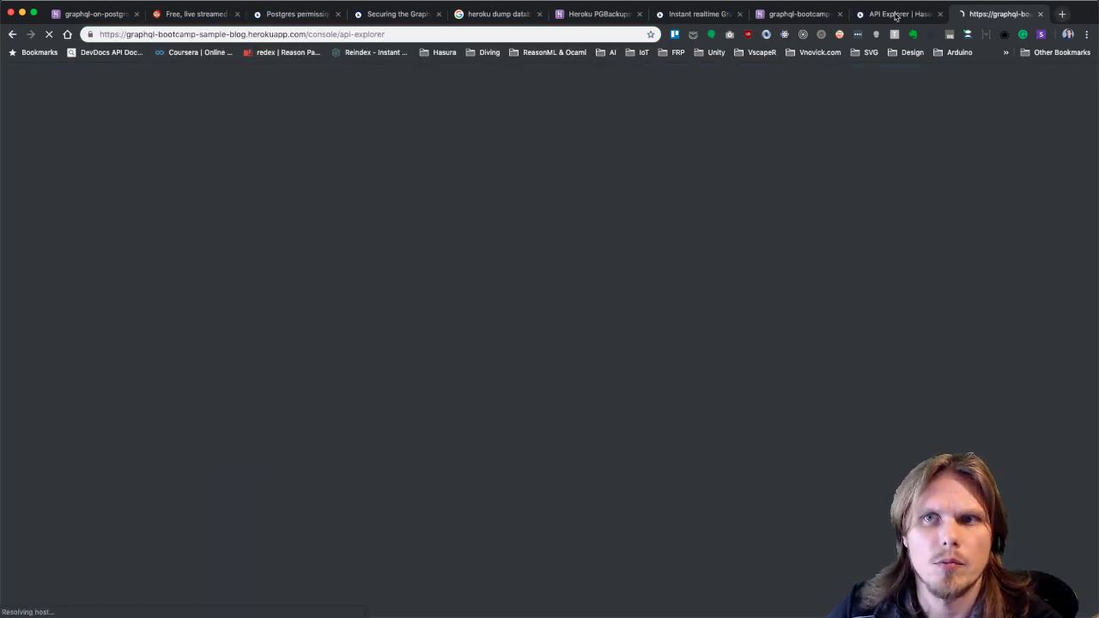
click(895, 14)
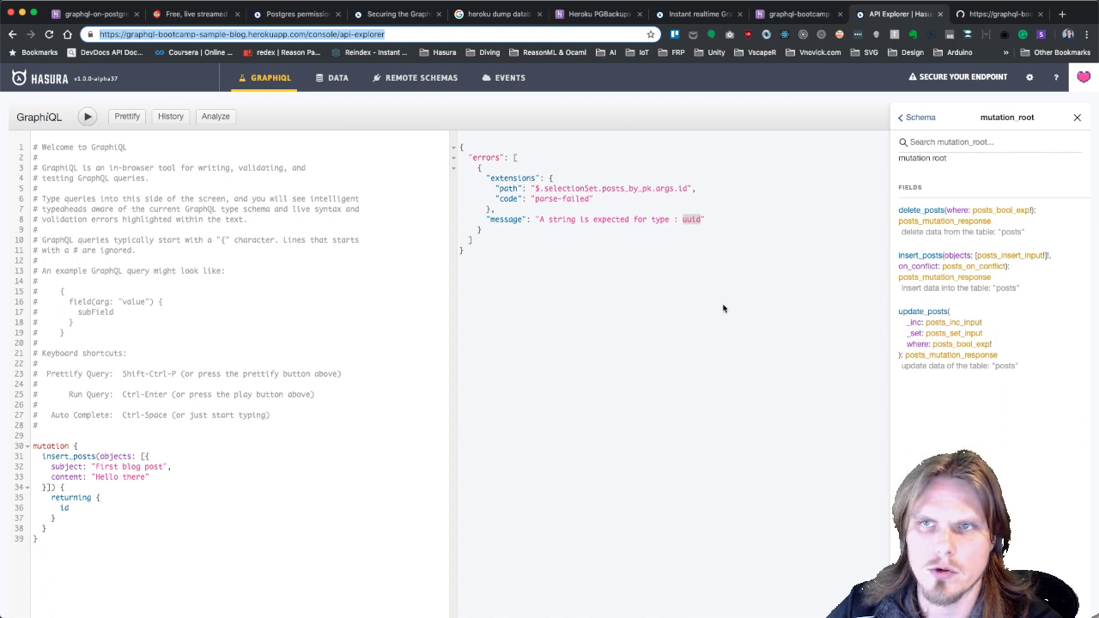
click(992, 22)
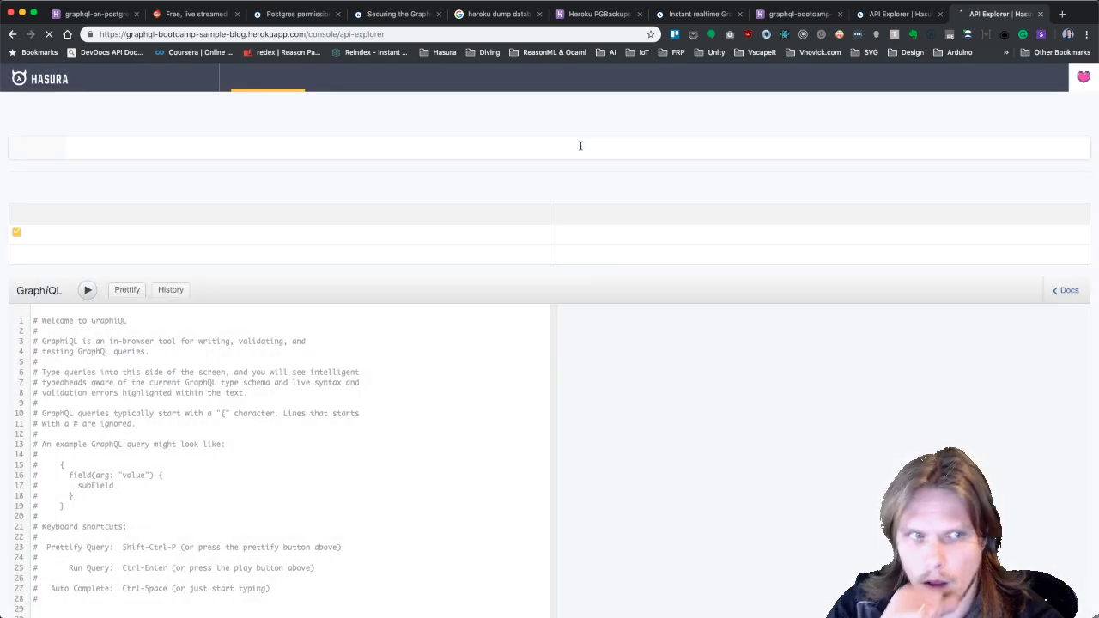
scroll(463, 257, down, 5)
Write subscription { posts { subject content } } in the editor.
click(310, 395)
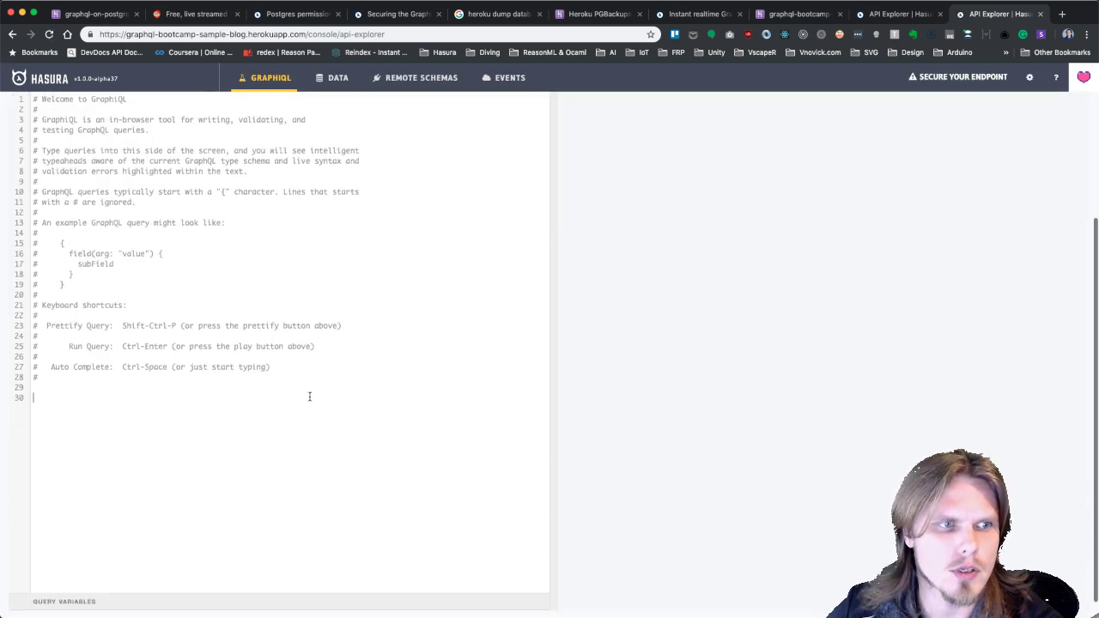
text(subscription )
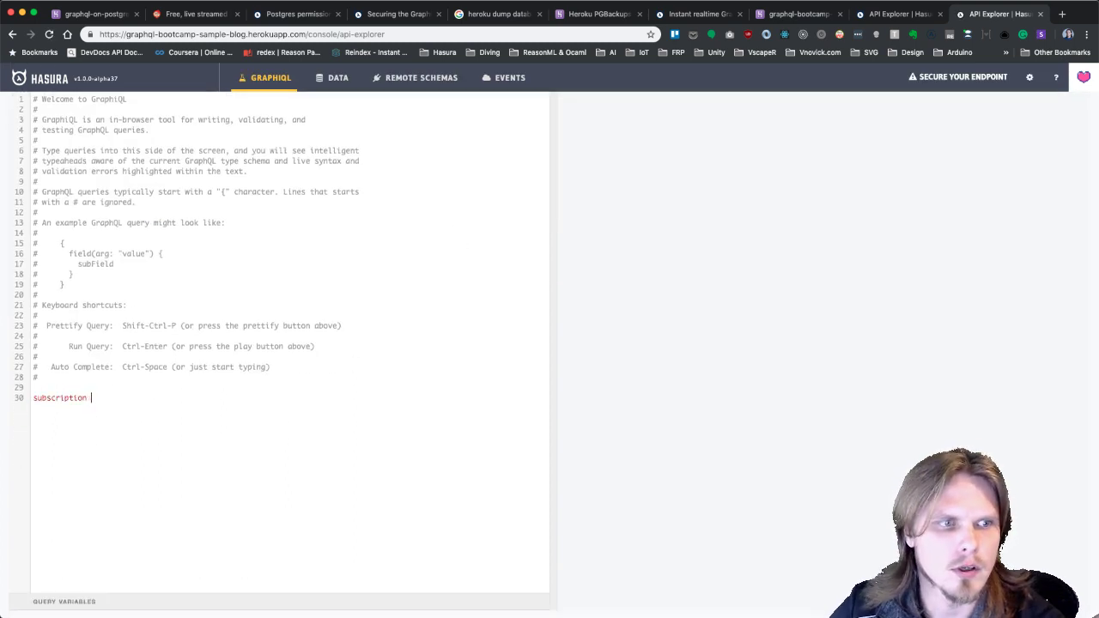
text({)
key(Return)
text(posts)
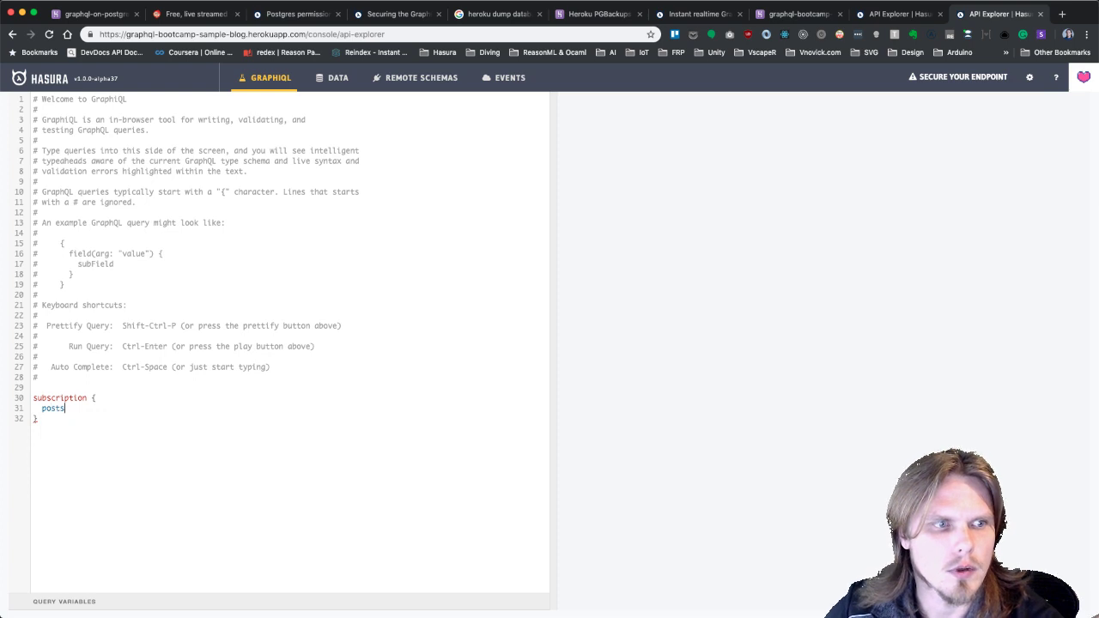
text( {)
key(Return)
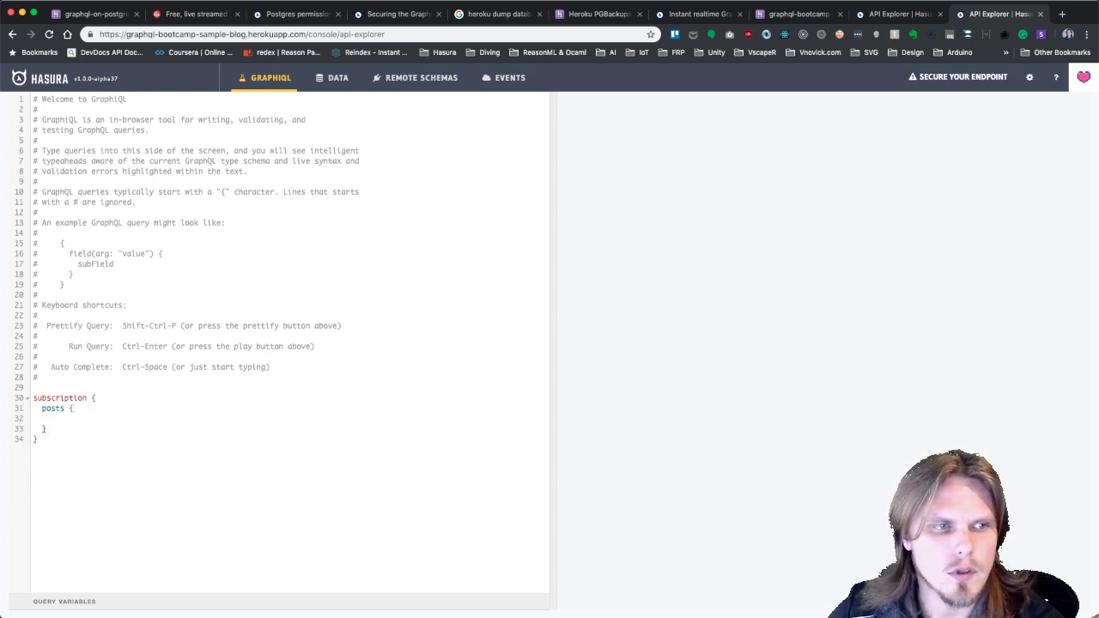
key(ctrl+space)
key(Escape)
text(subject)
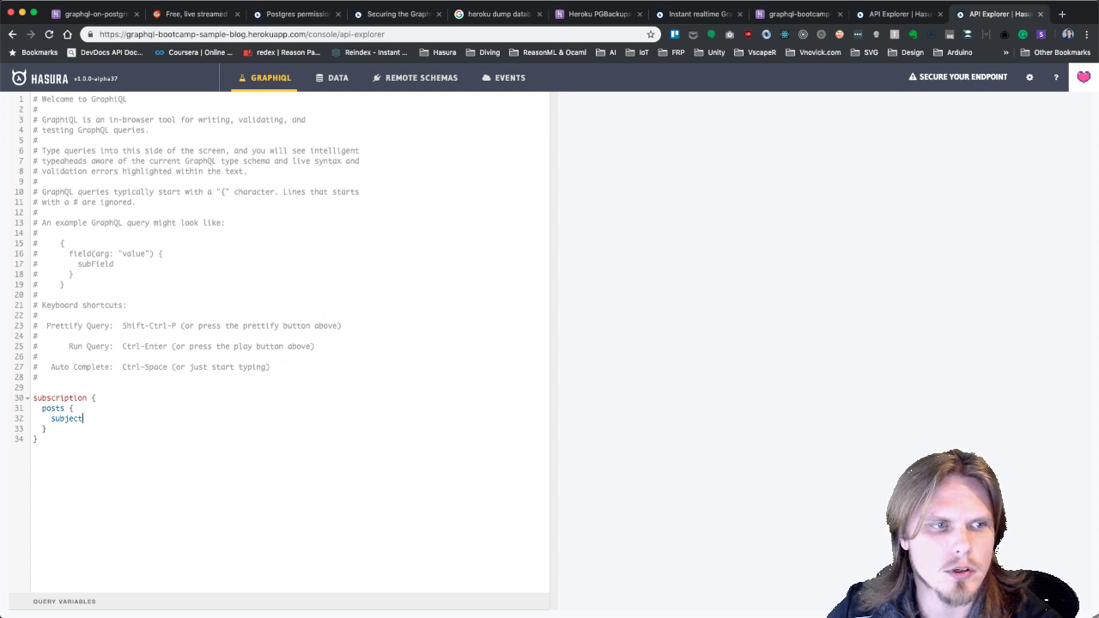
key(Return)
text(content)
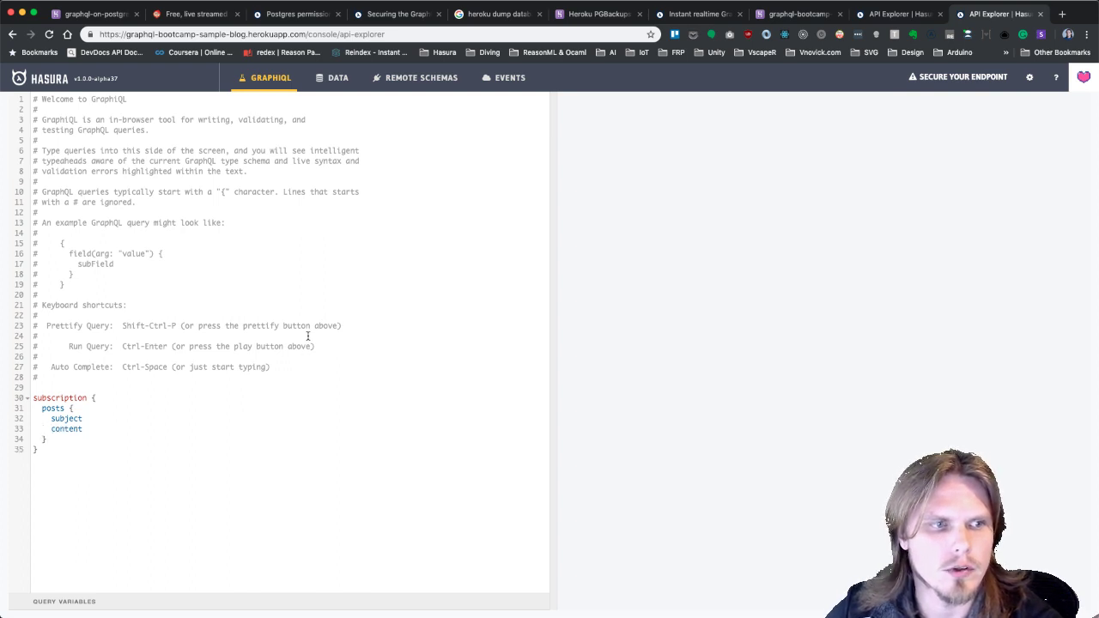
Run the subscription, getting an empty posts list, then go back to the mutation tab.
scroll(308, 336, up, 3)
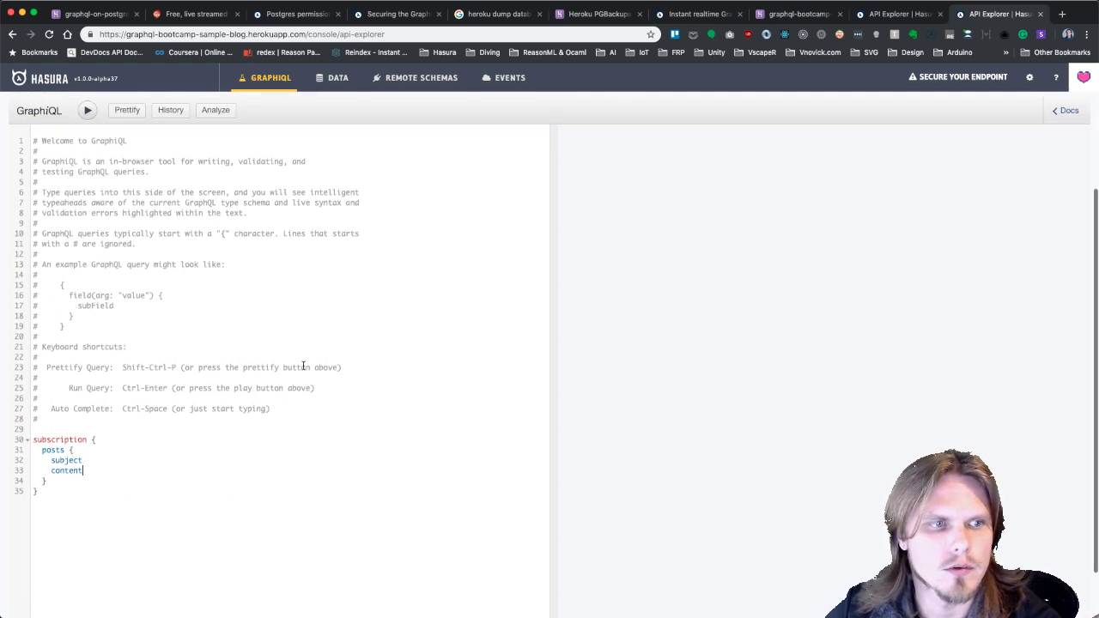
click(88, 159)
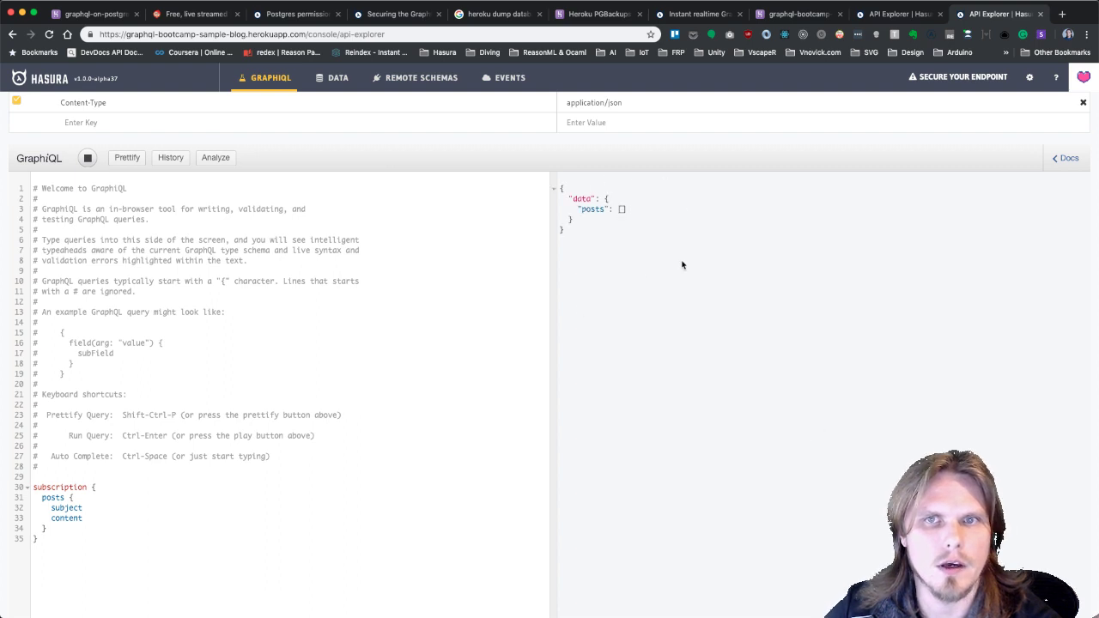
scroll(687, 262, up, 1)
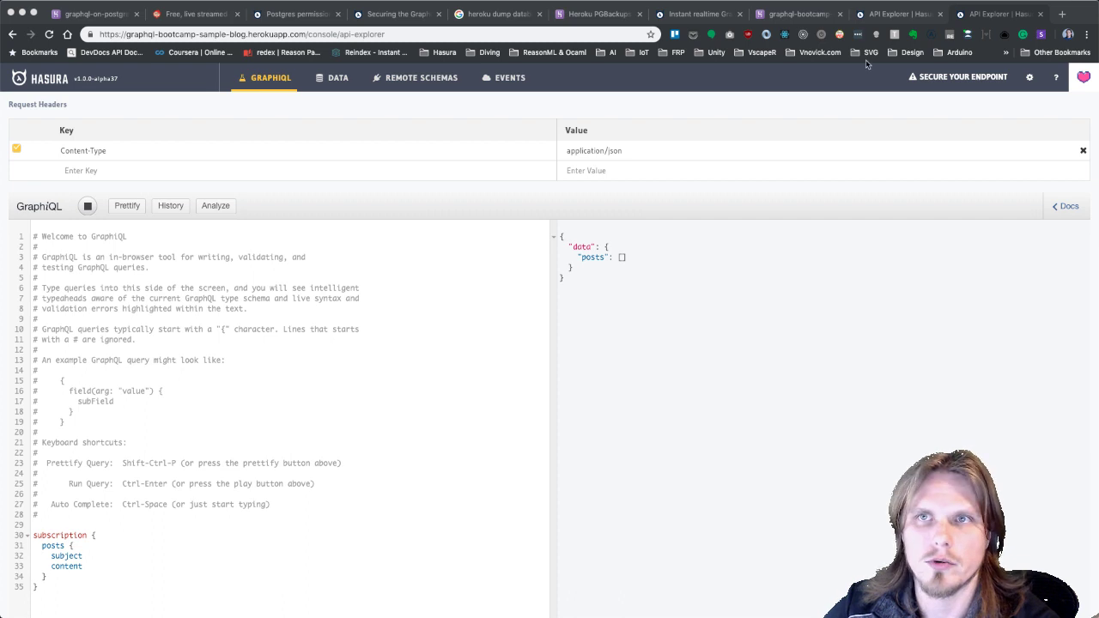
click(897, 14)
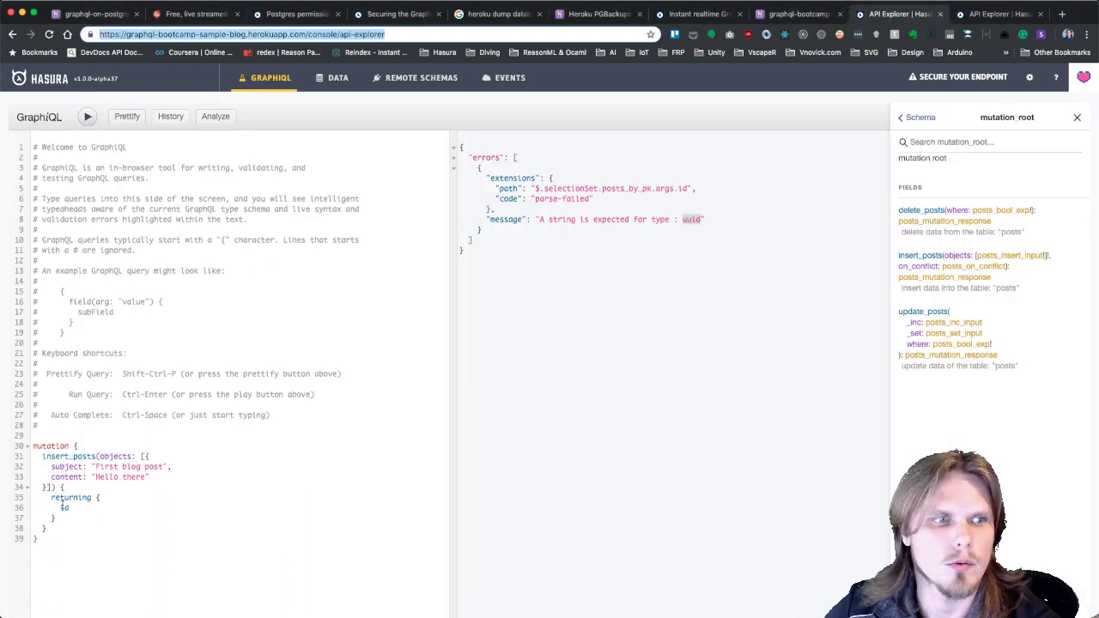
Rerun the insert, hitting a userId not-null violation, and open the Data page in a new tab.
click(88, 116)
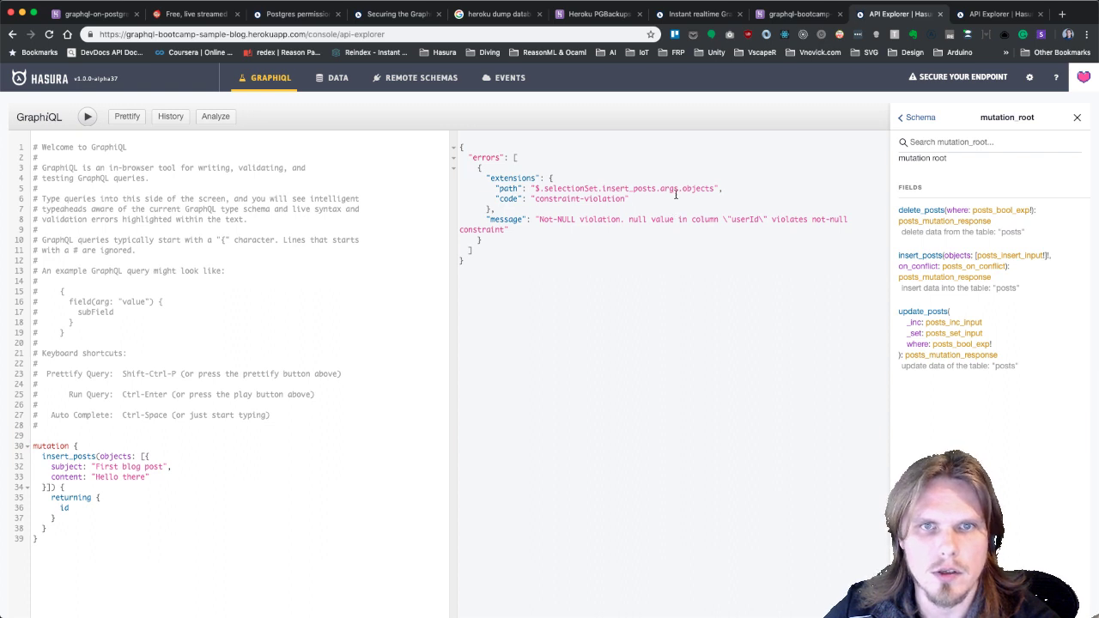
click(167, 479)
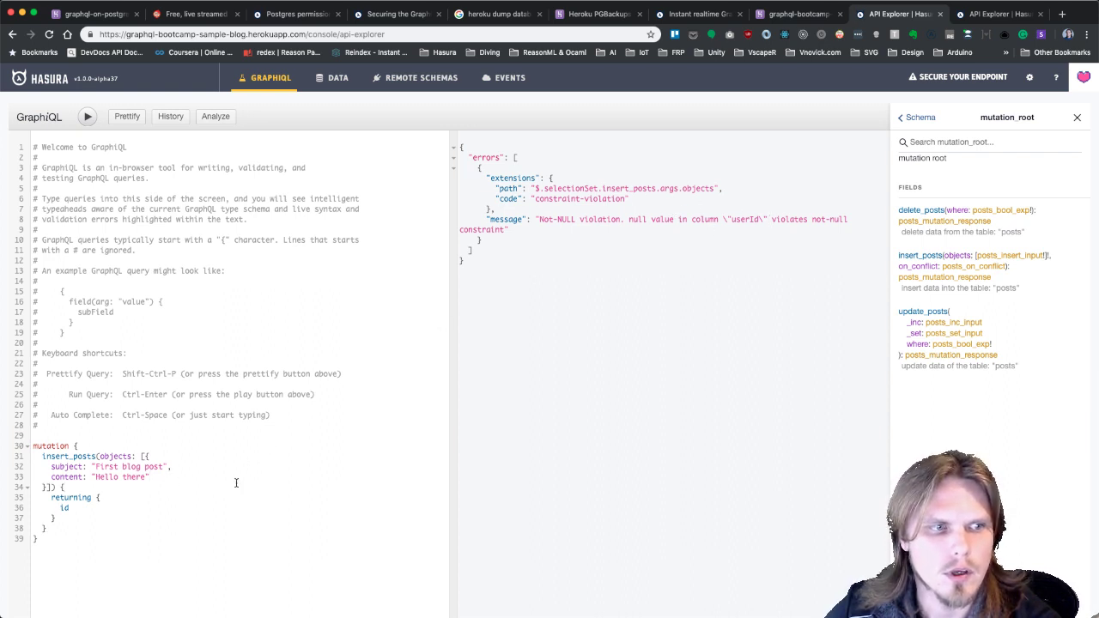
key(Return)
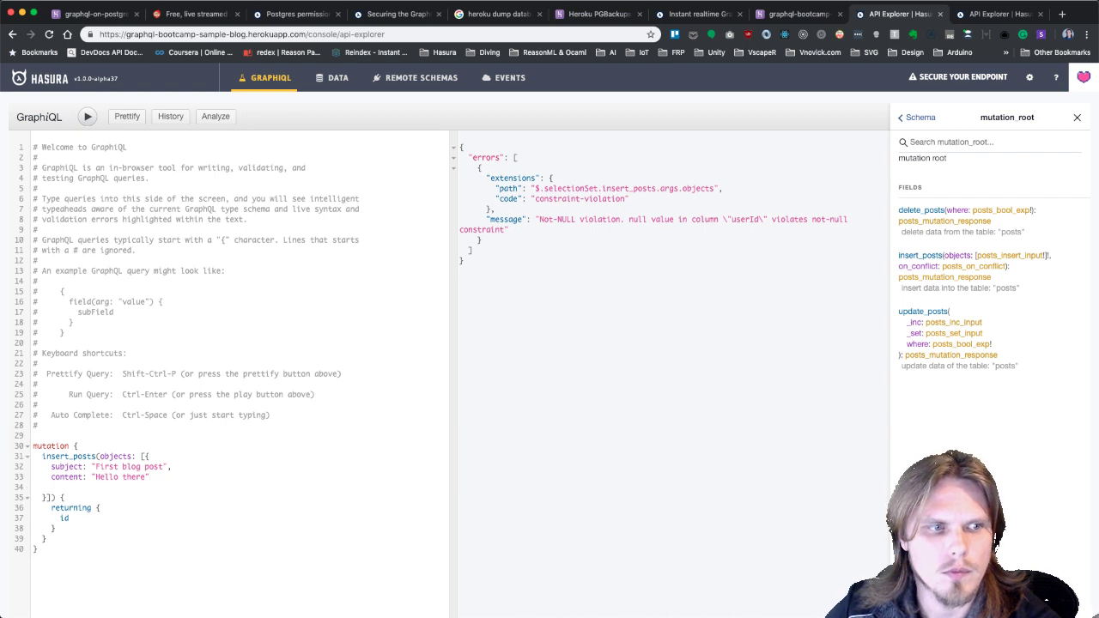
key(BackSpace)
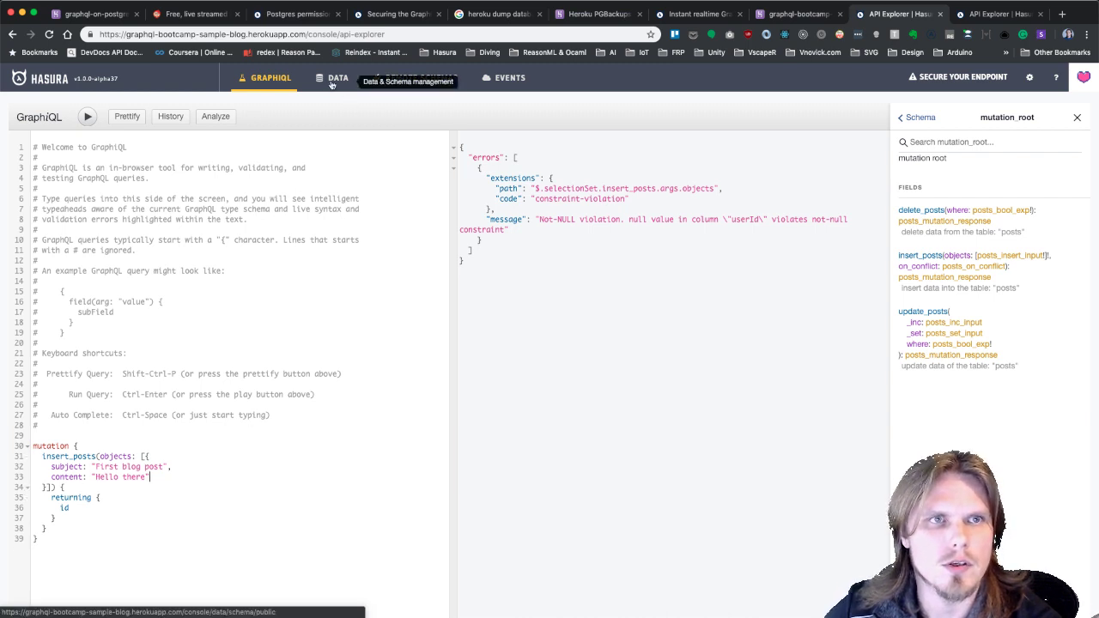
right_click(331, 82)
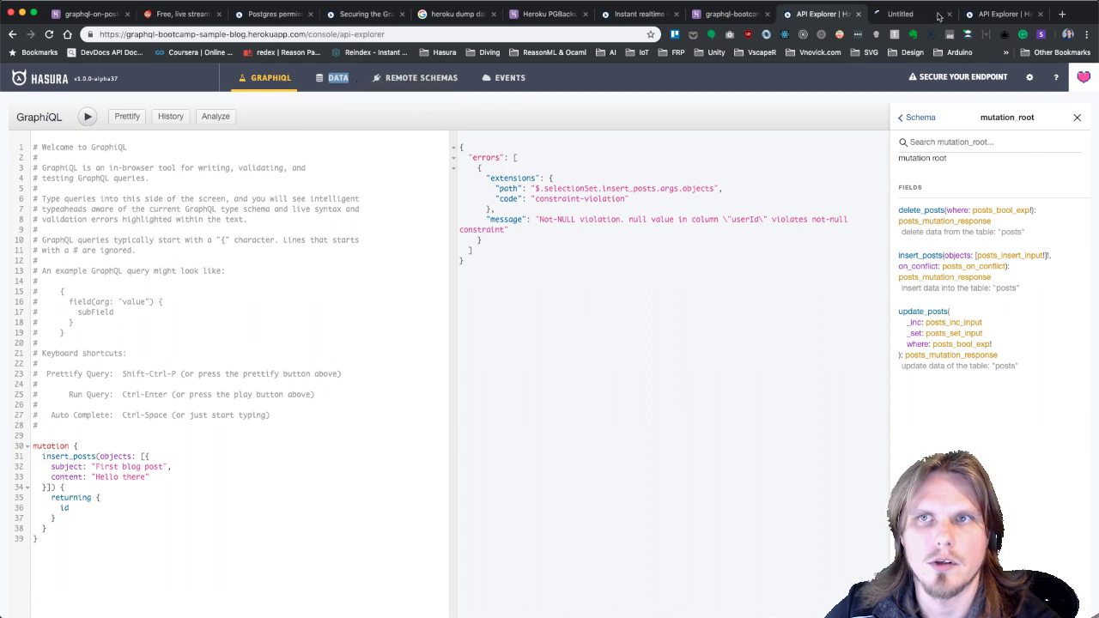
click(915, 15)
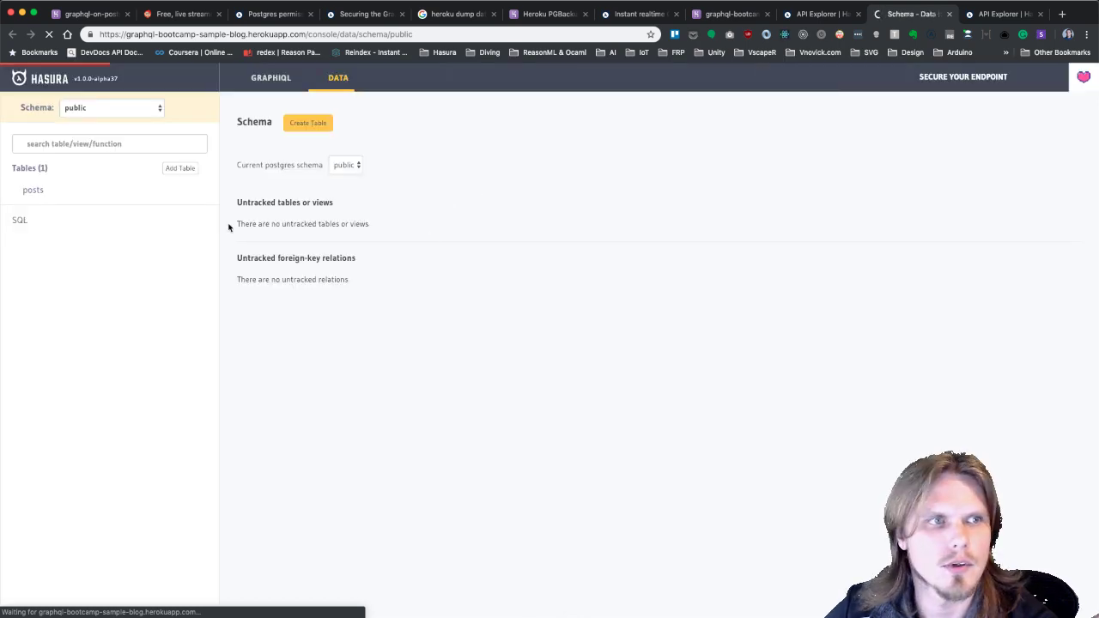
Set the posts table's userId column to nullable, save it, and return to the API explorer tab.
click(33, 189)
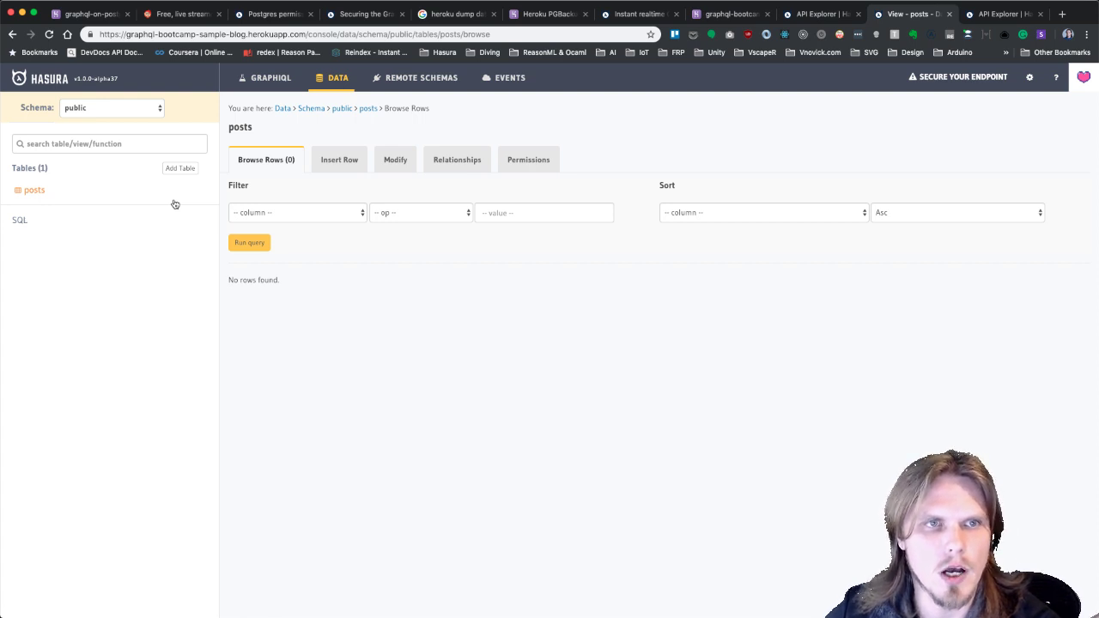
click(397, 163)
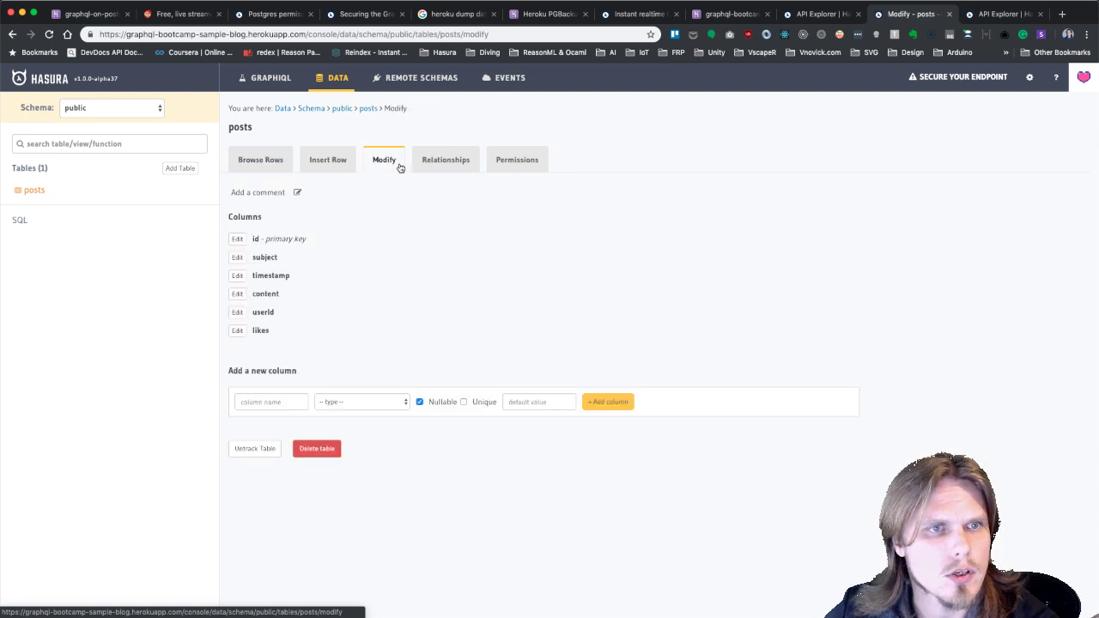
click(237, 311)
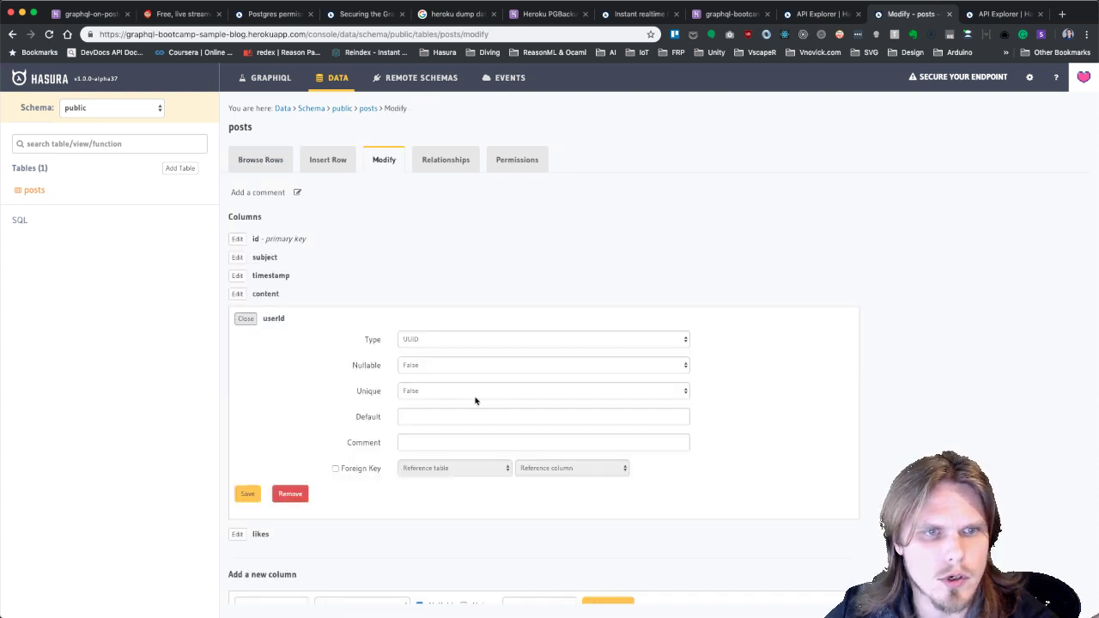
click(437, 393)
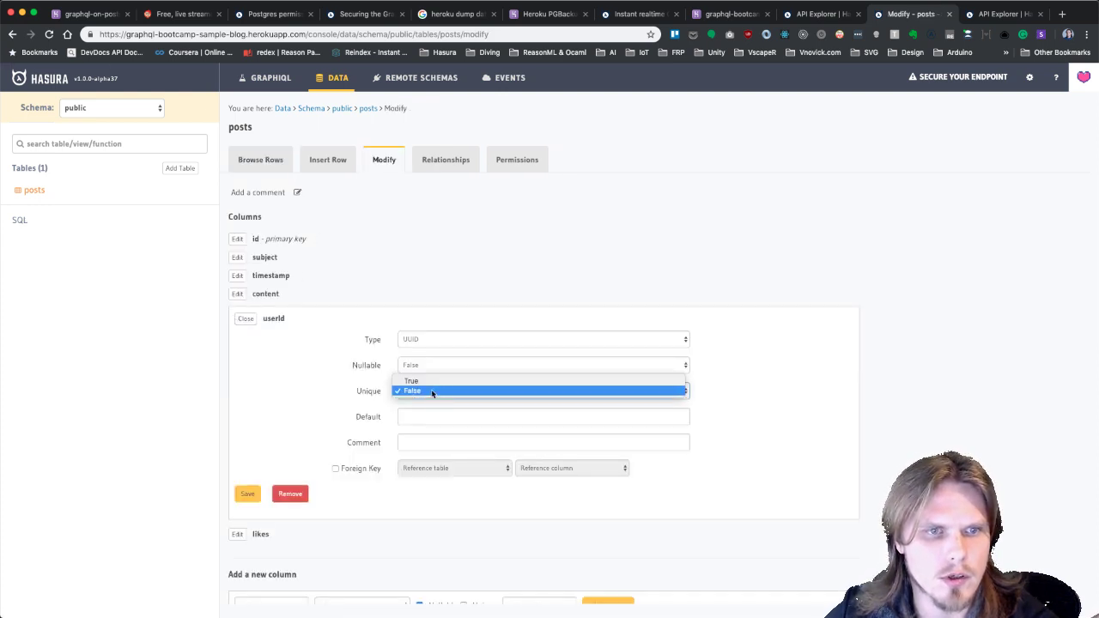
click(431, 390)
click(429, 367)
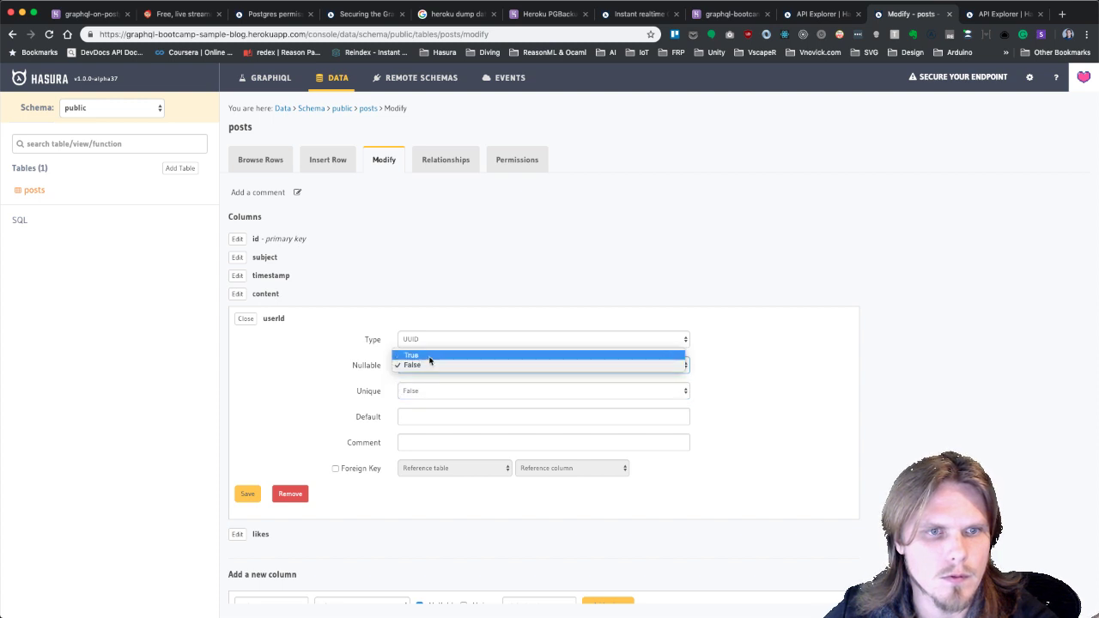
click(430, 357)
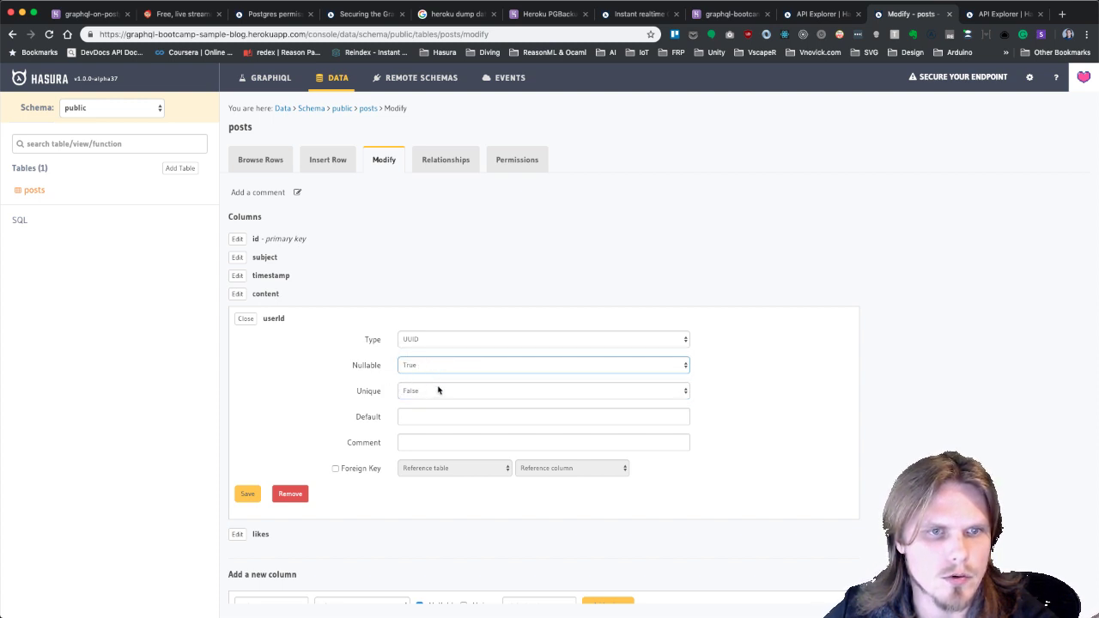
click(248, 498)
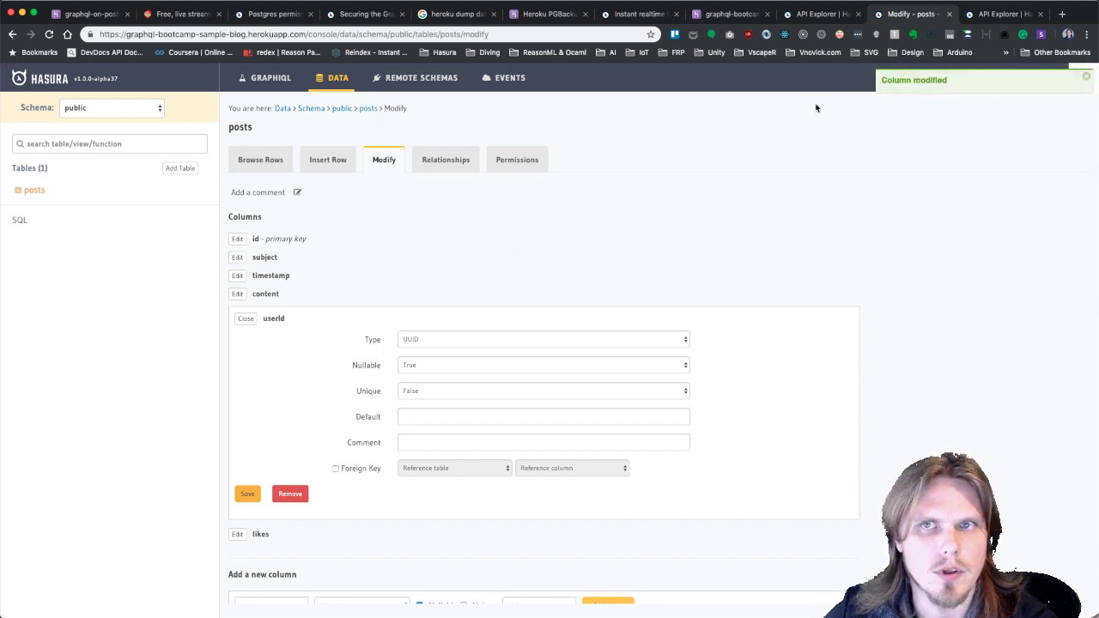
click(820, 14)
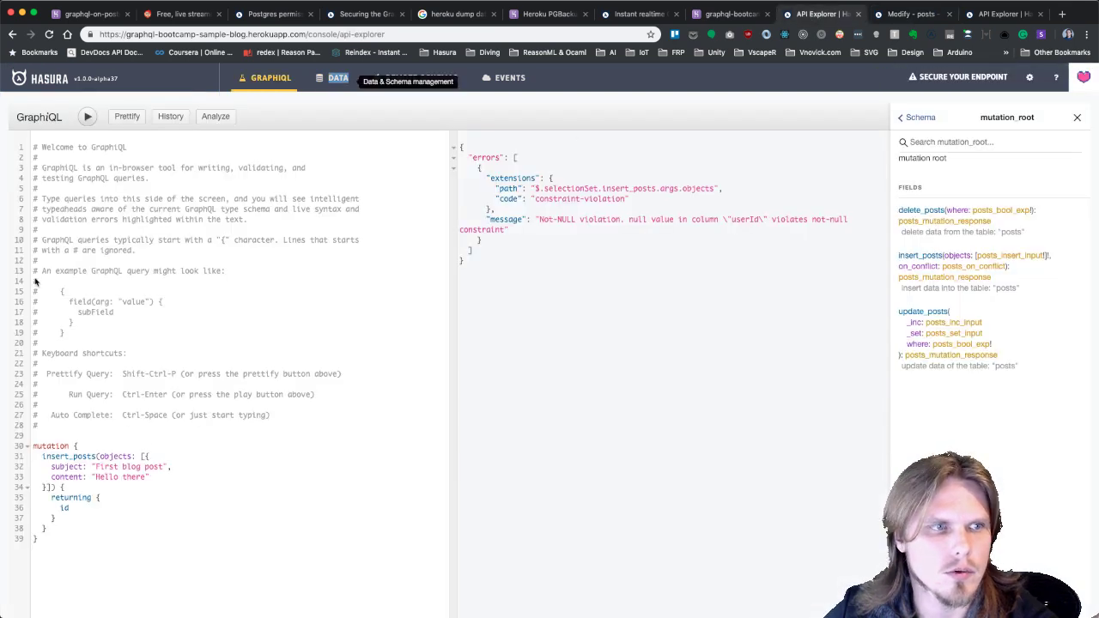
Insert 'First blog post', confirm it in the live posts subscription, then stop it and return to Modify.
click(89, 118)
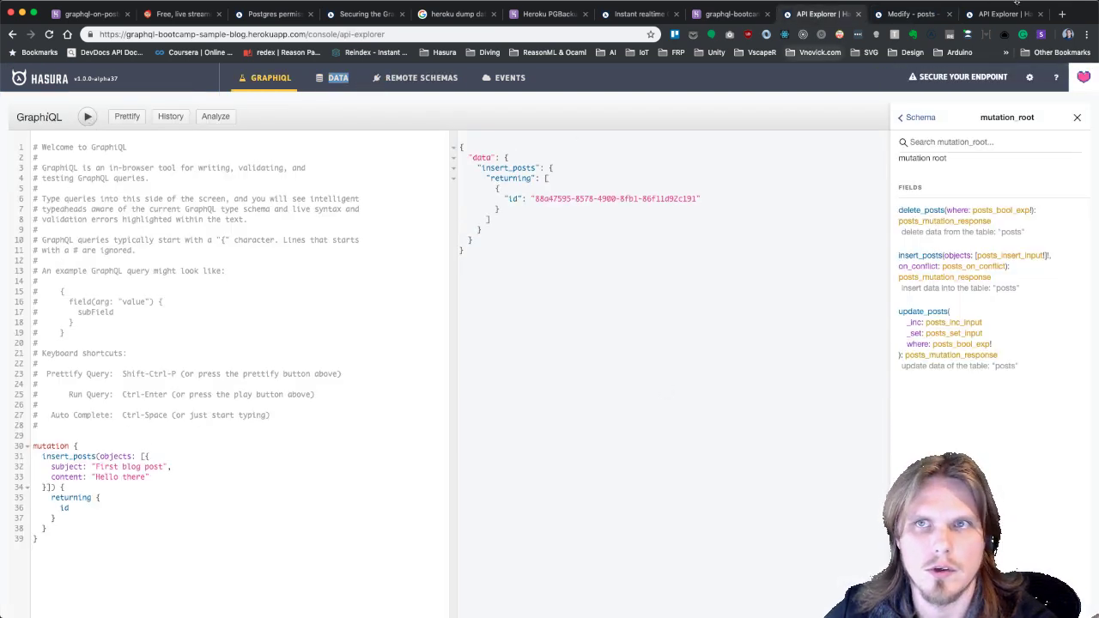
click(991, 15)
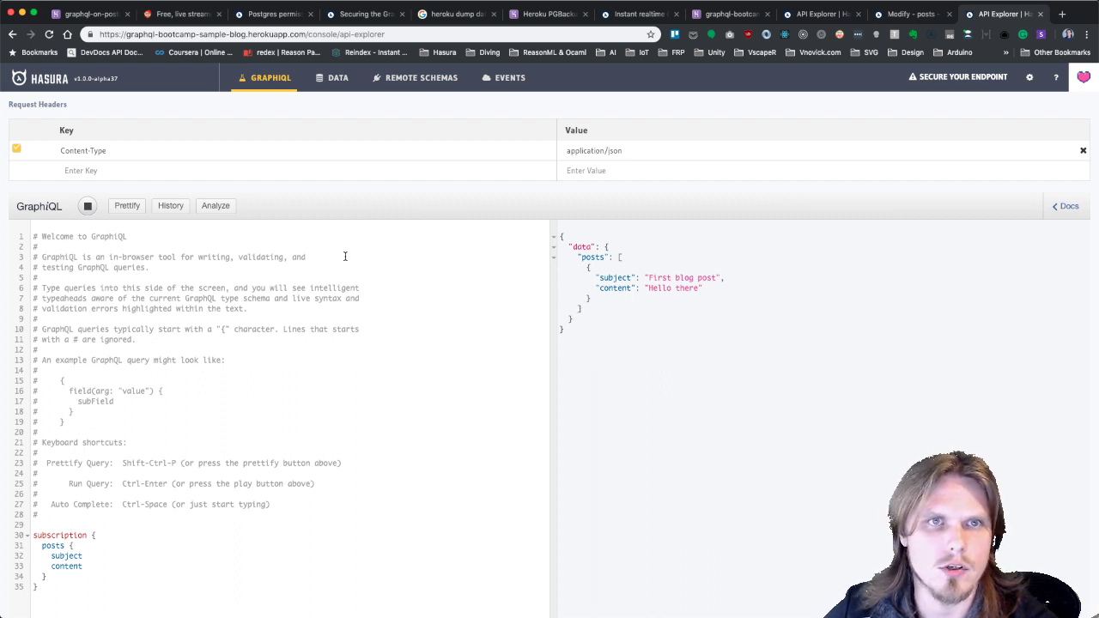
scroll(406, 282, up, 1)
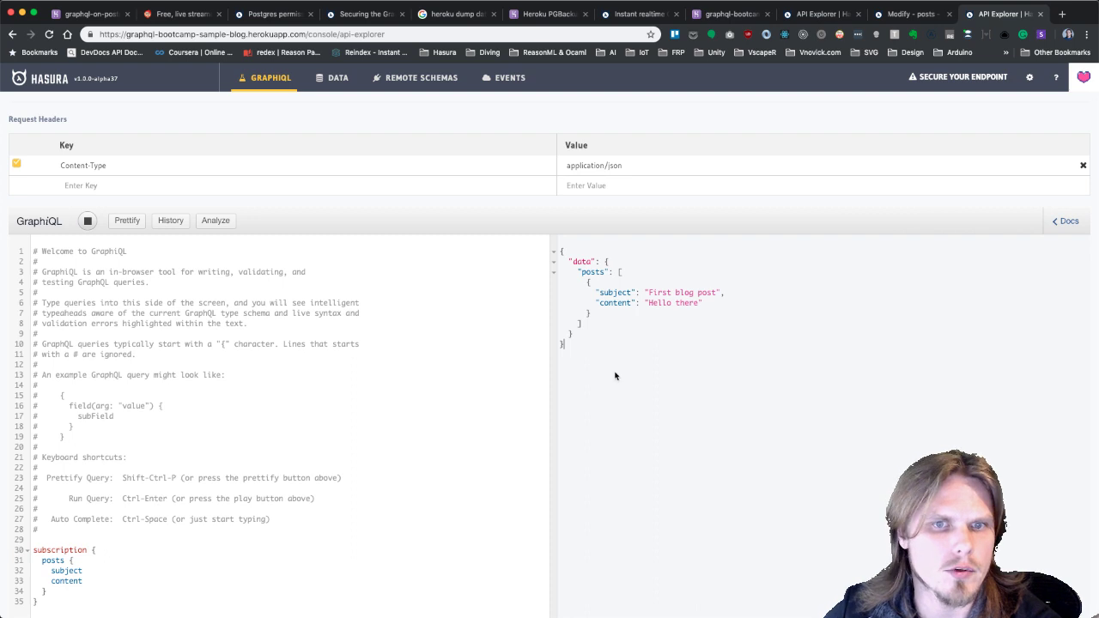
click(89, 222)
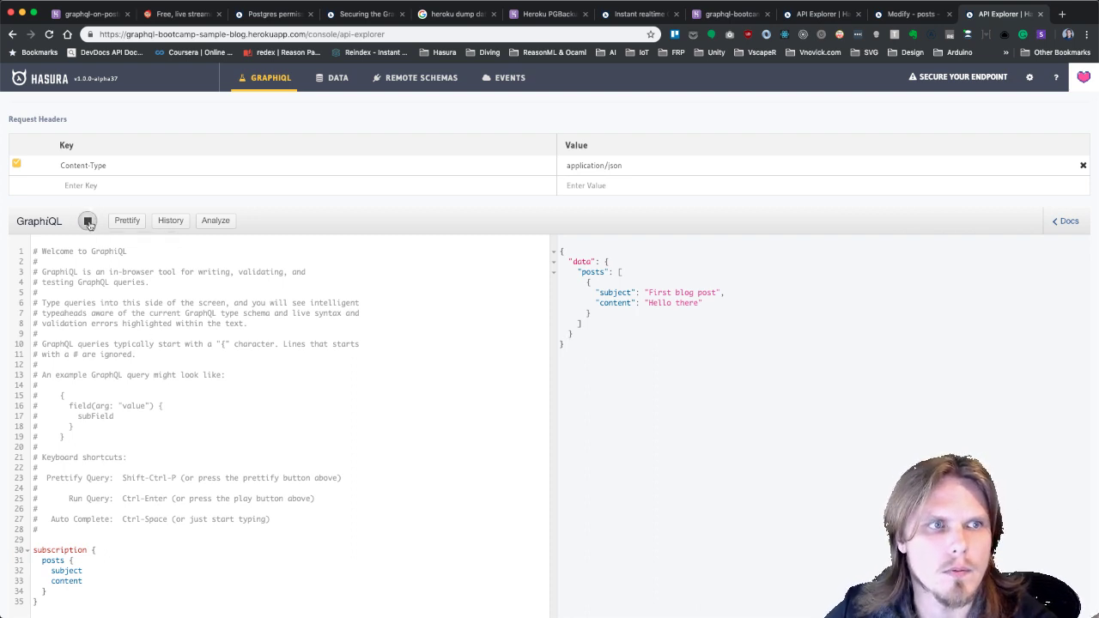
click(909, 13)
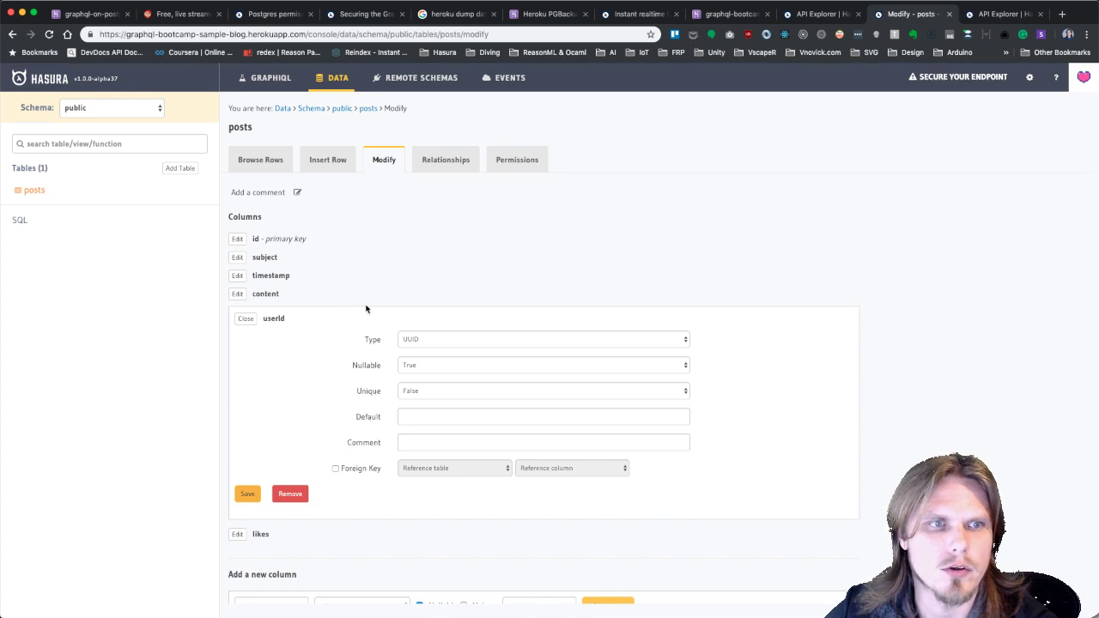
Browse the posts rows, showing 'First blog post' with NULL userId, and briefly check the schema diagram.
click(246, 319)
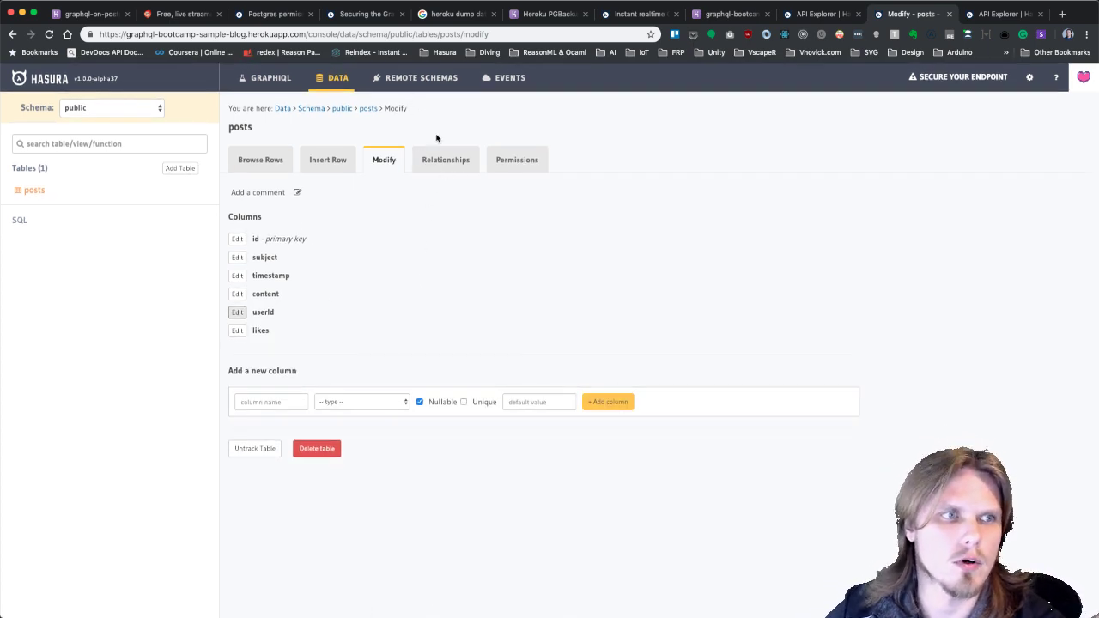
click(33, 195)
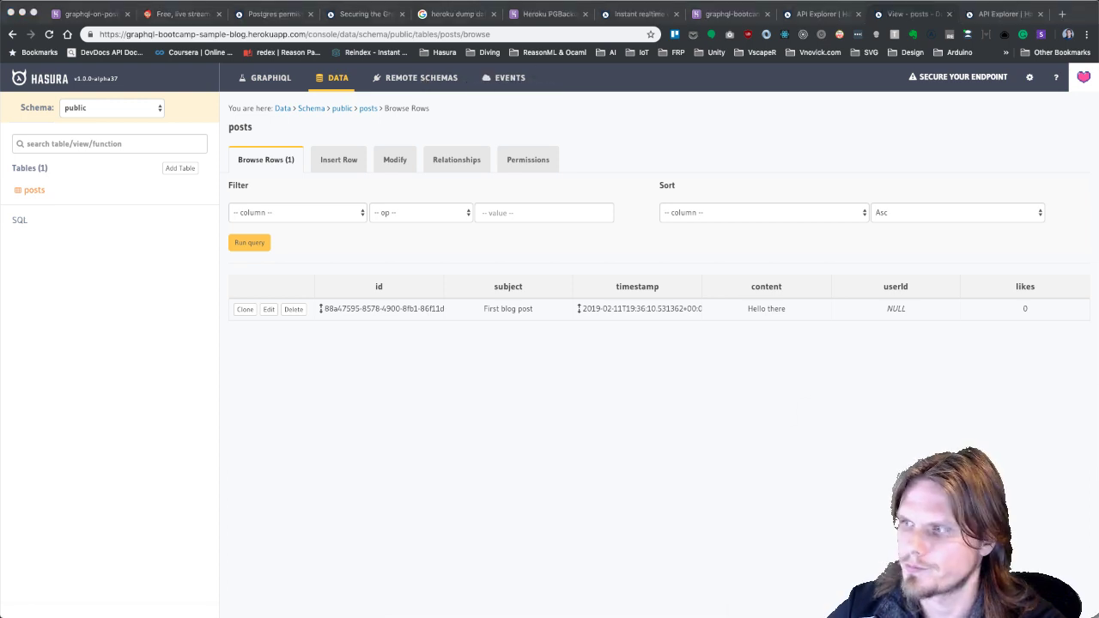
click(444, 266)
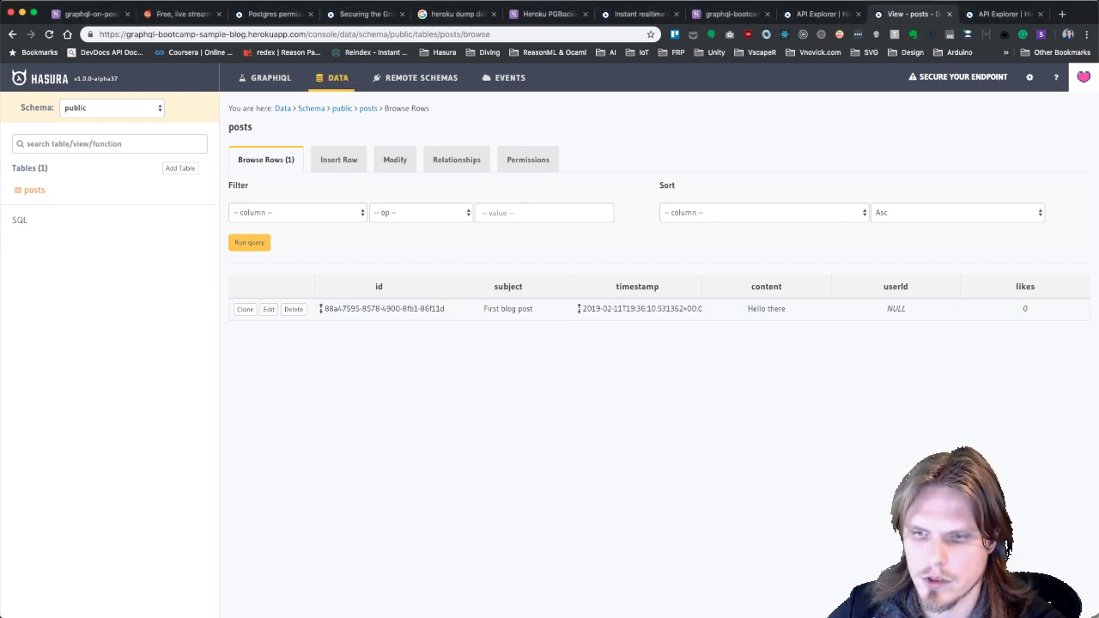
key(super+Tab)
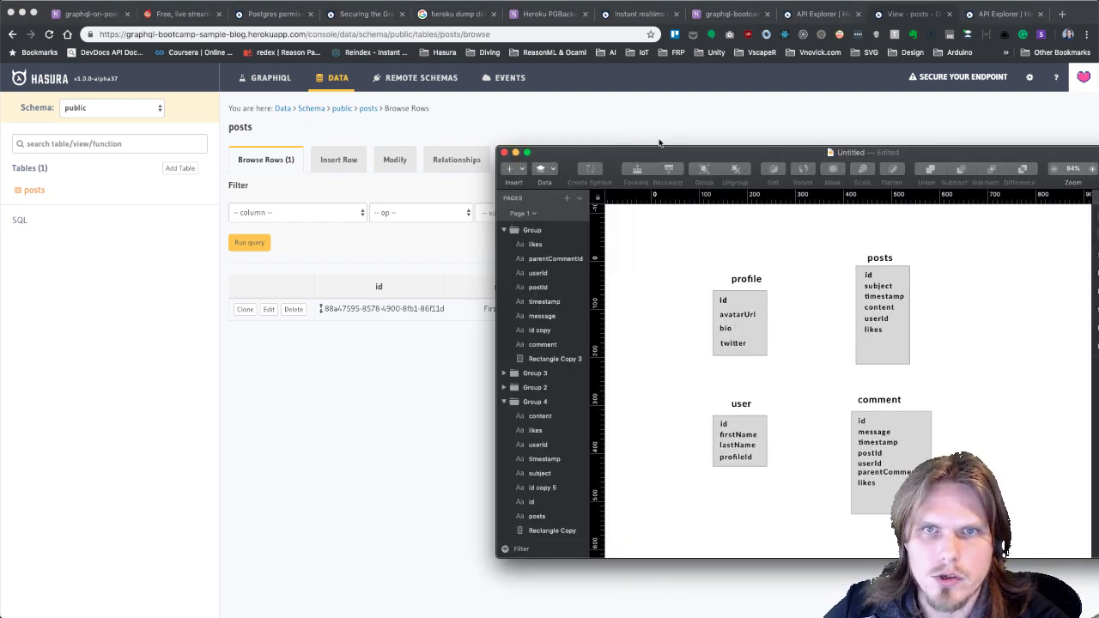
drag(673, 153, 585, 149)
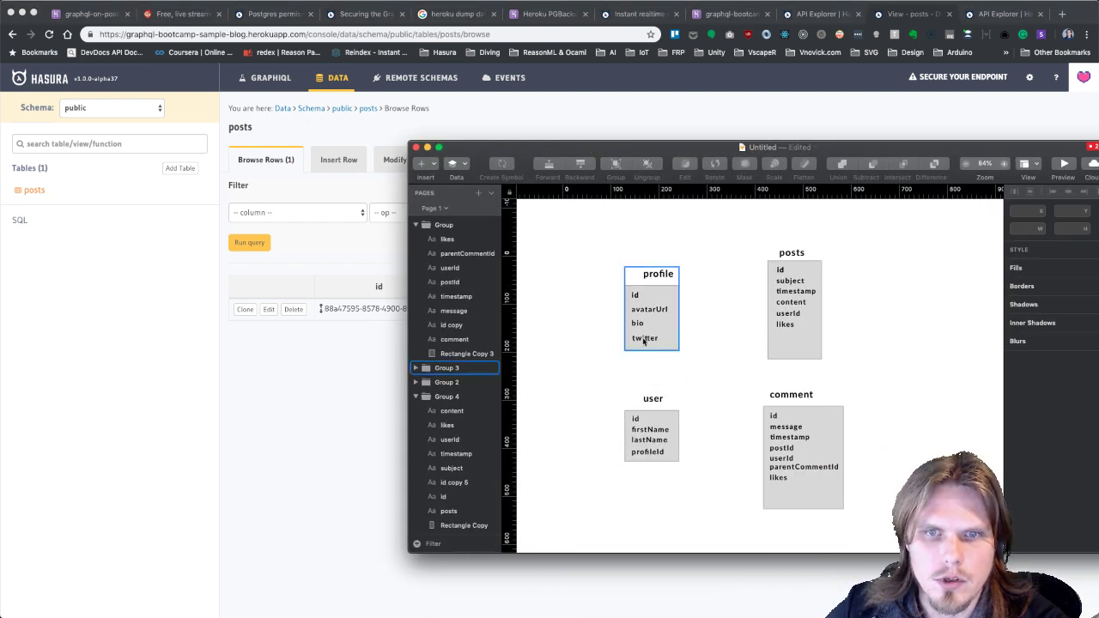
key(super+Tab)
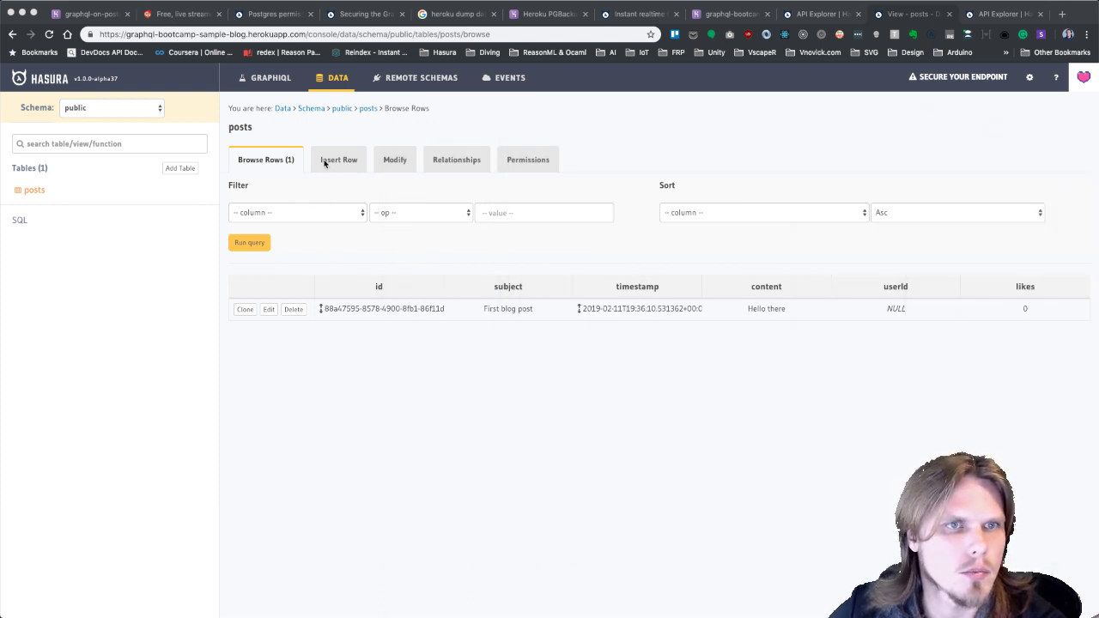
Try saving posts.userId with Nullable False; the save is rejected because userId contains nulls.
click(395, 160)
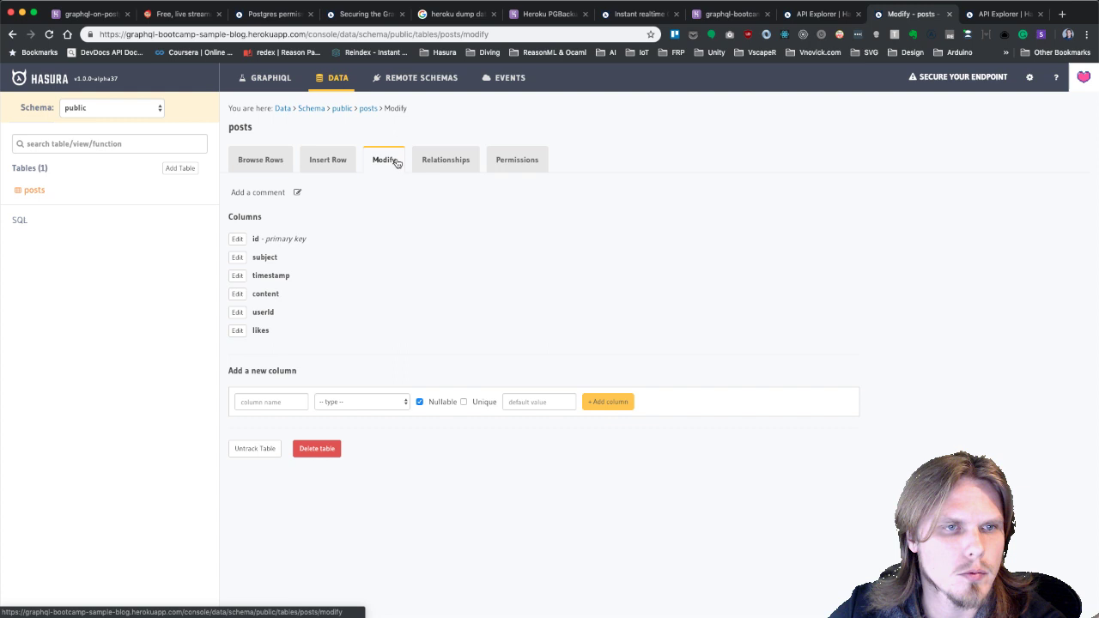
click(237, 312)
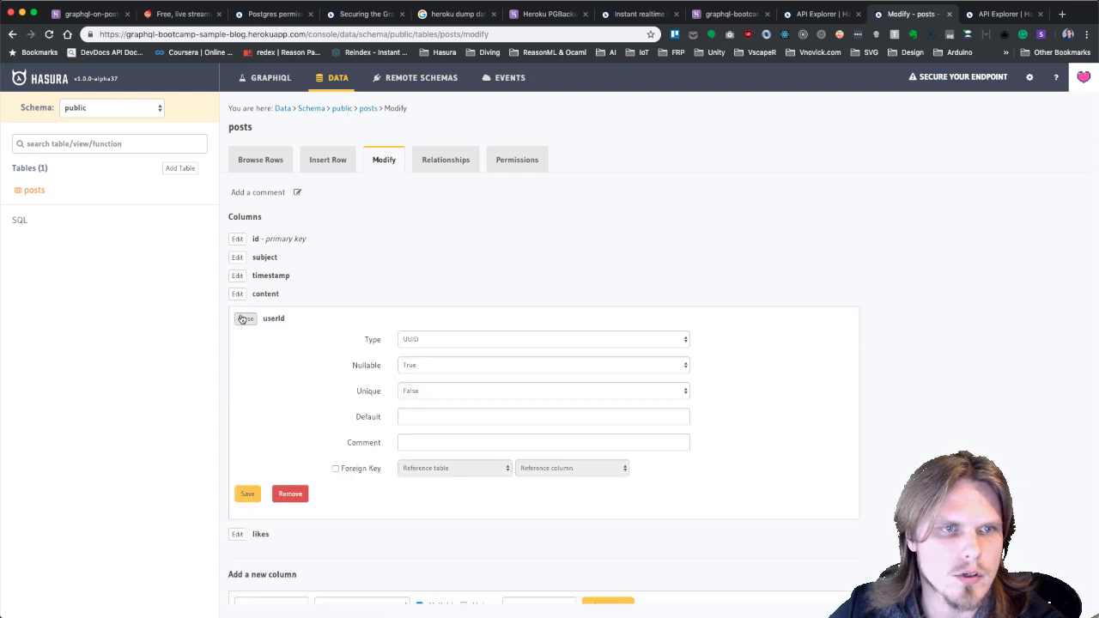
click(430, 391)
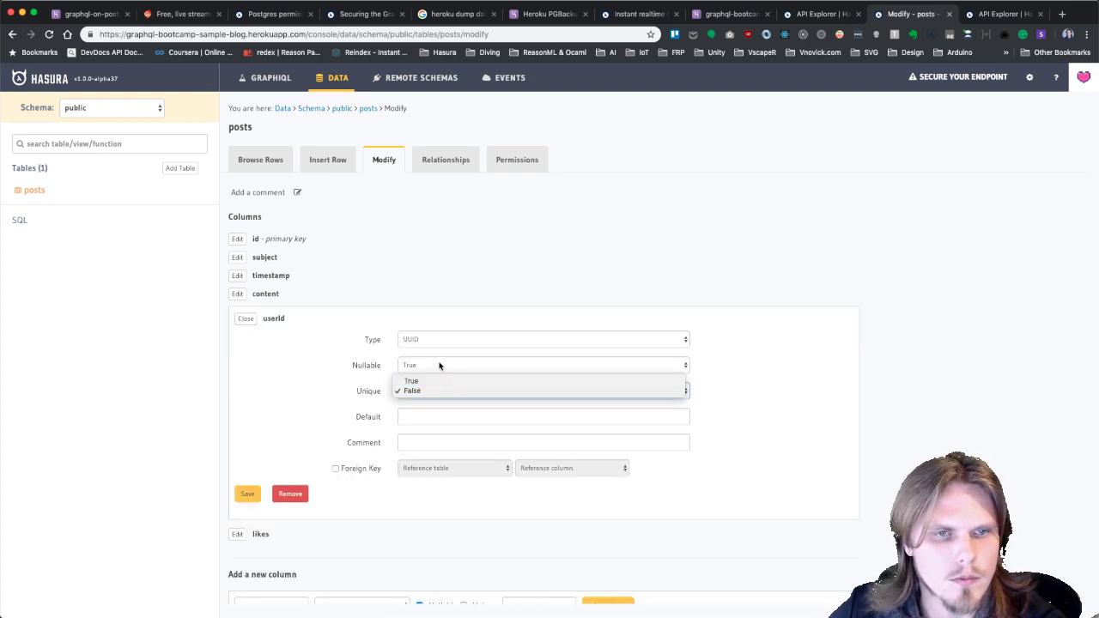
click(434, 366)
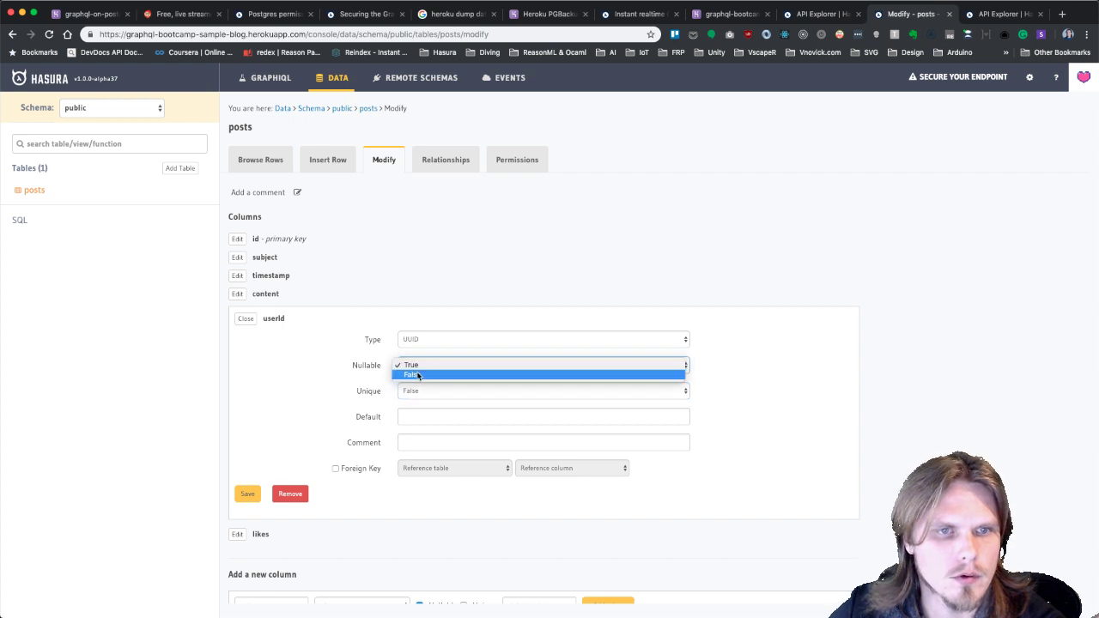
click(429, 378)
click(247, 494)
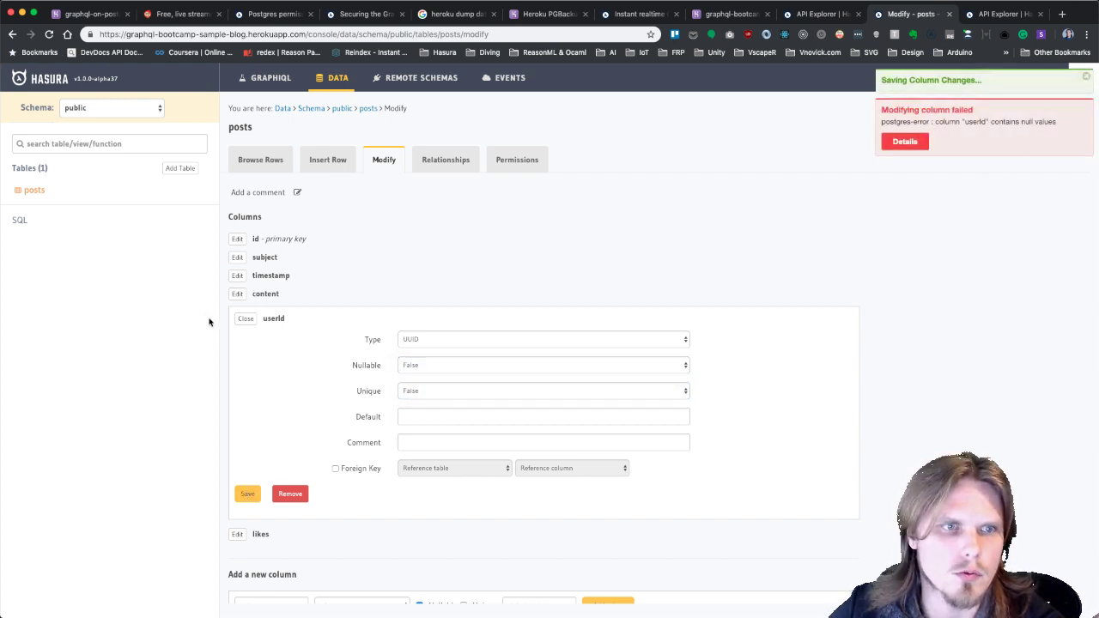
click(247, 319)
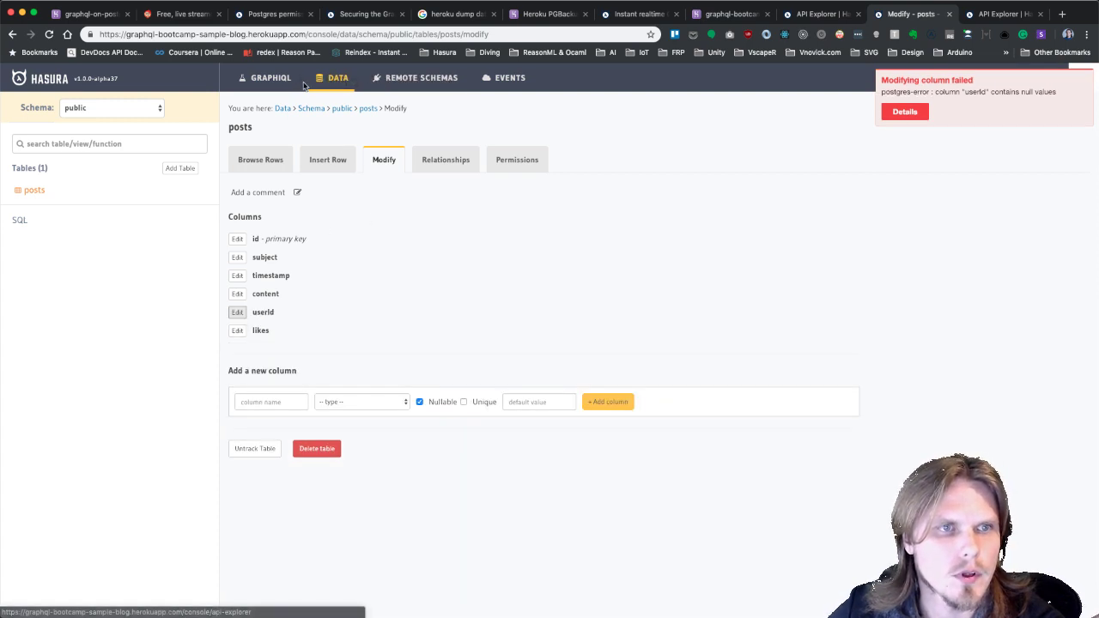
Name the new table 'user' and add a unique UUID id column defaulting to gen_random_uuid().
click(178, 176)
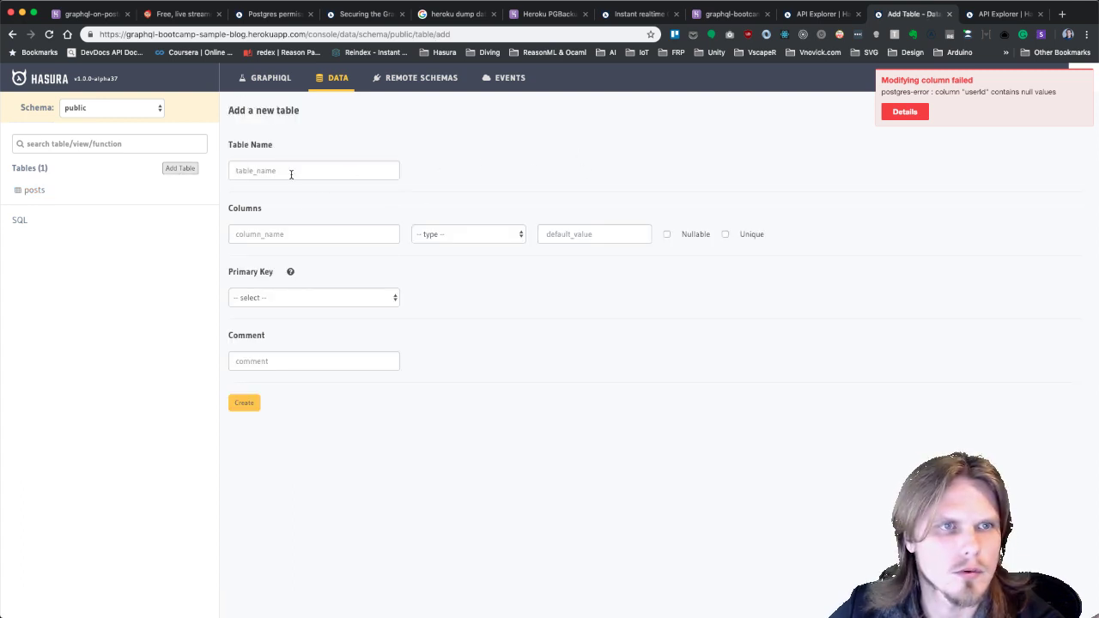
click(291, 174)
text(user)
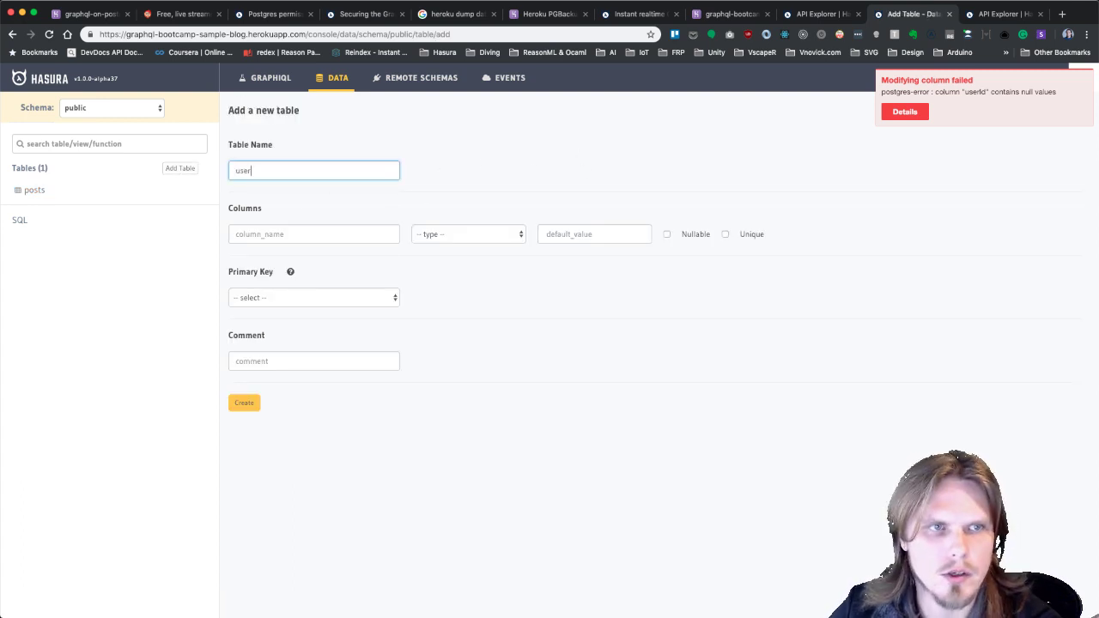
click(288, 235)
text(id)
key(BackSpace)
key(BackSpace)
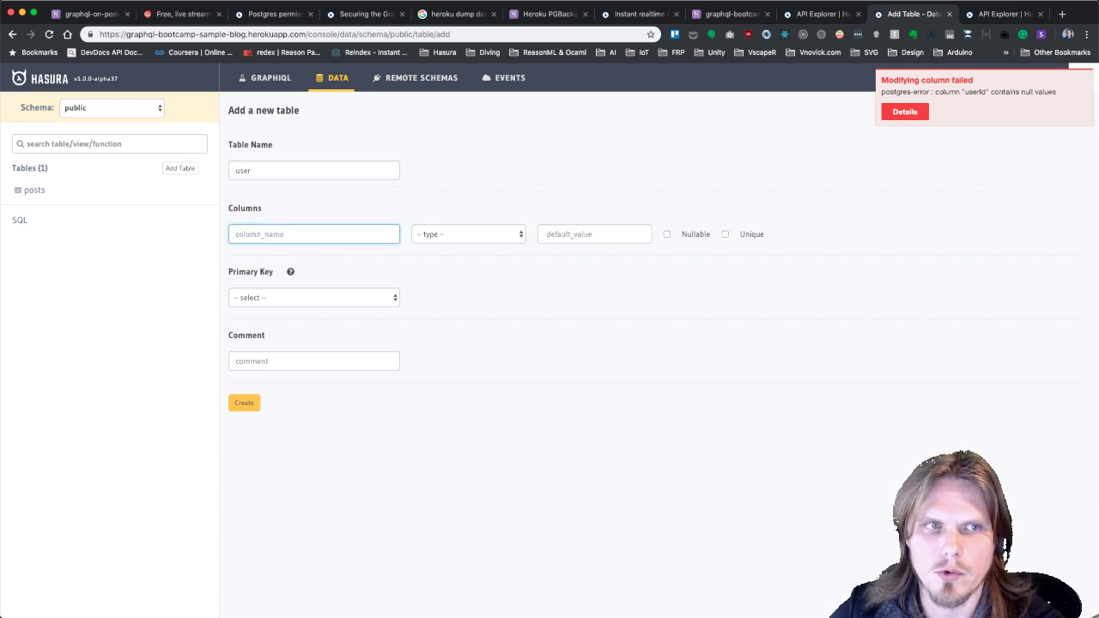
text(id)
click(473, 238)
click(450, 272)
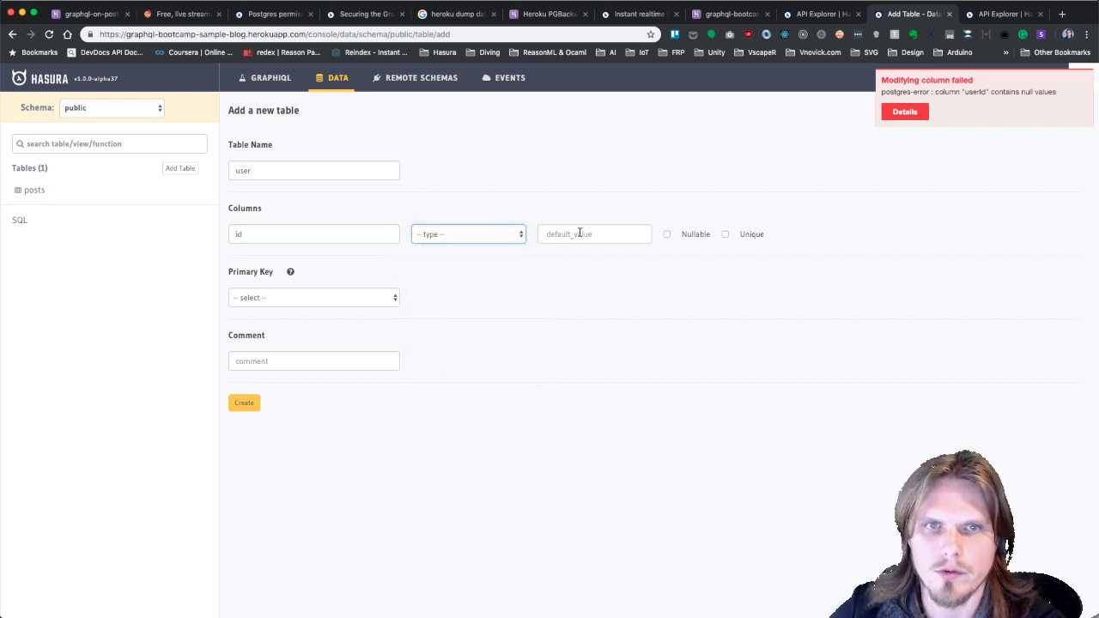
click(579, 233)
text(gen_random_uuid()
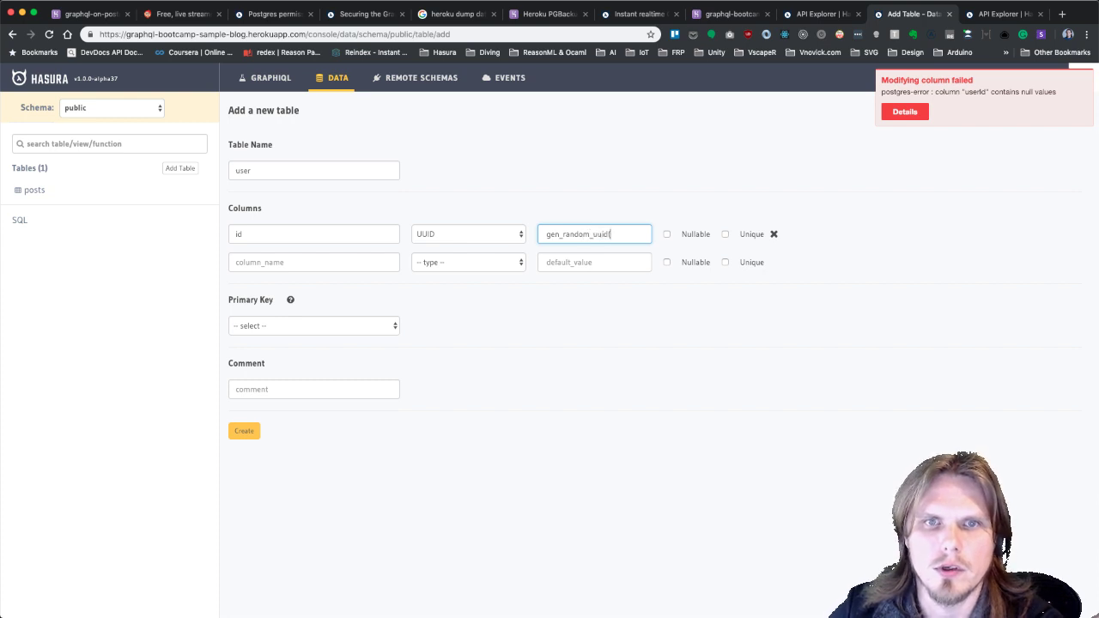
double_click(728, 234)
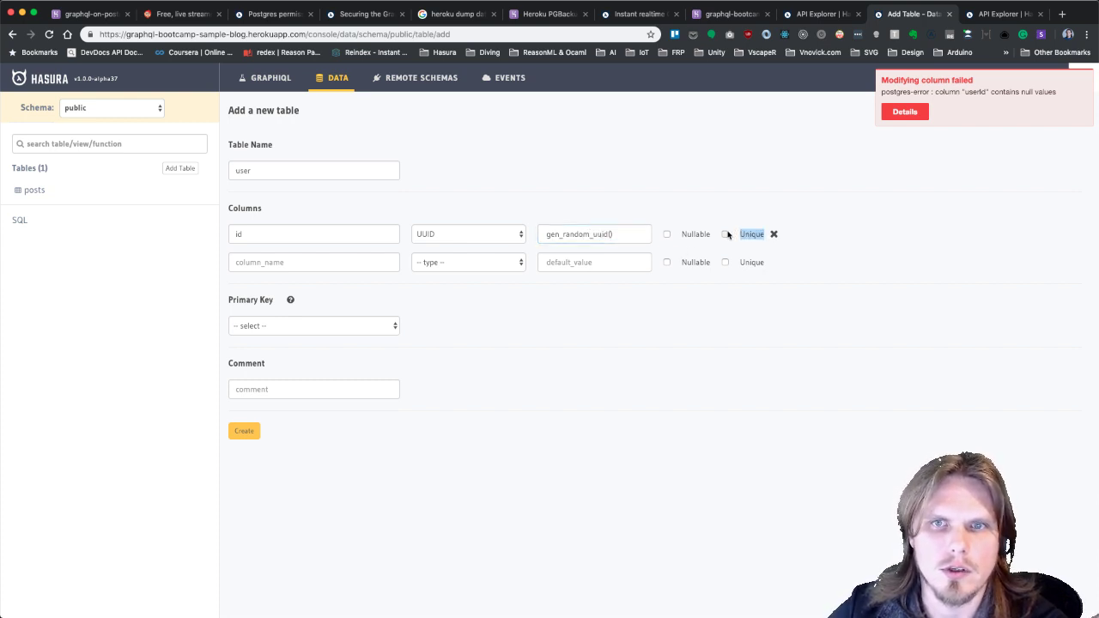
click(727, 235)
Add columns firstName (Text), lastName (Text) and profileId (UUID).
click(298, 262)
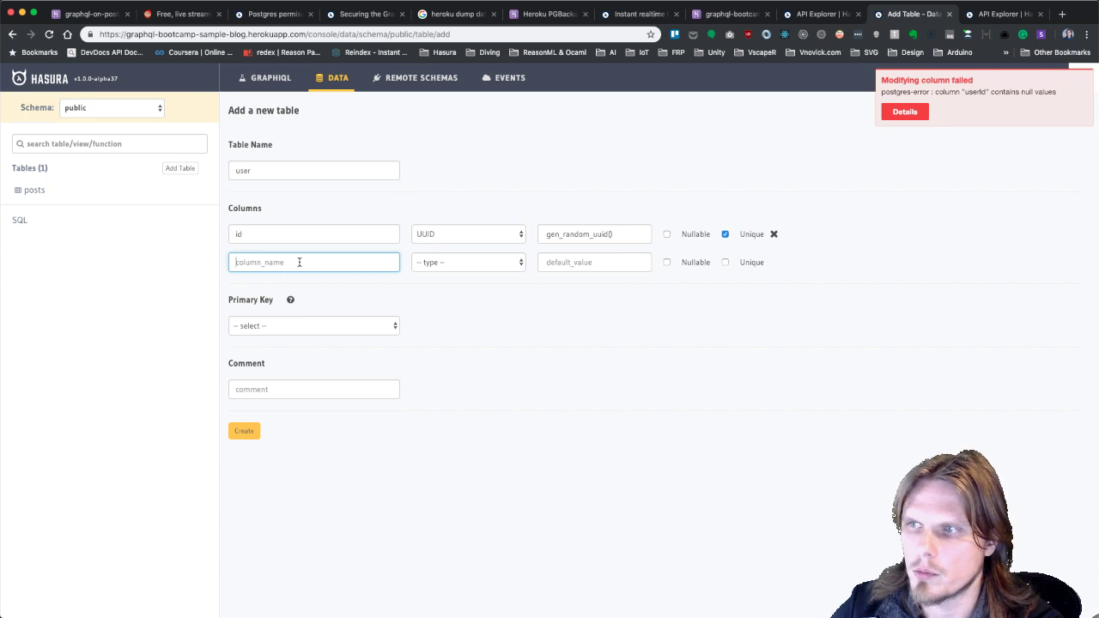
text(firstName)
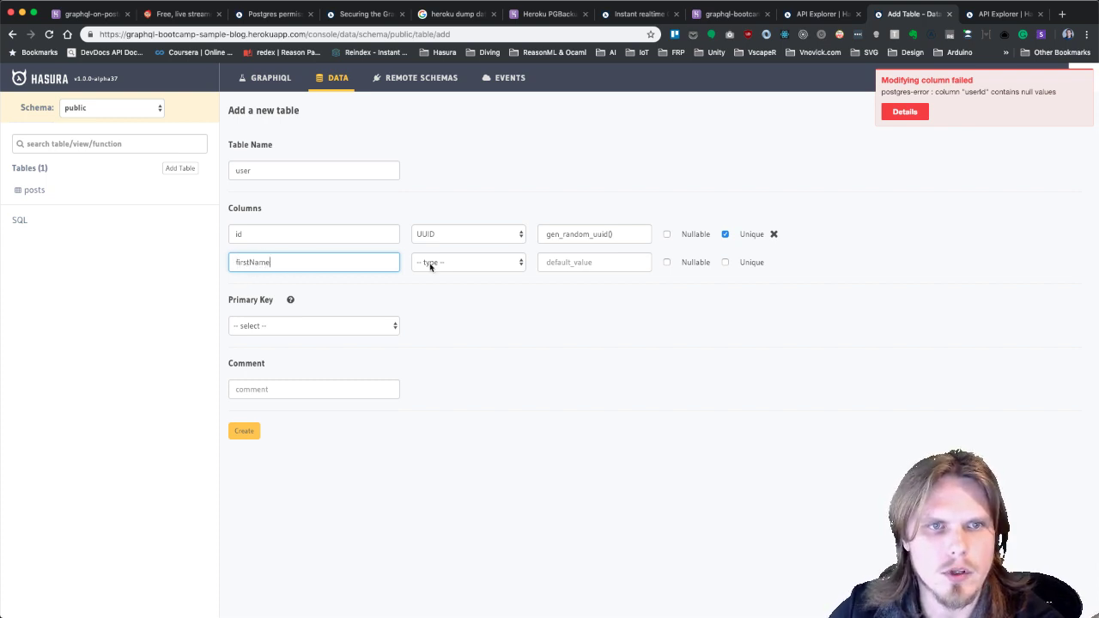
click(430, 266)
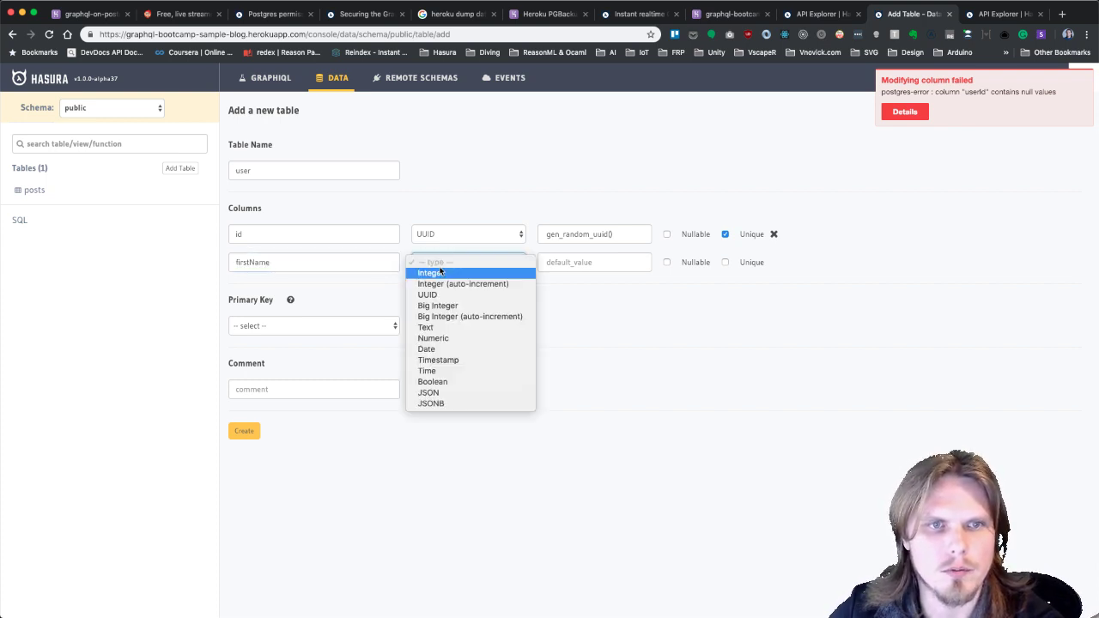
click(440, 327)
click(565, 266)
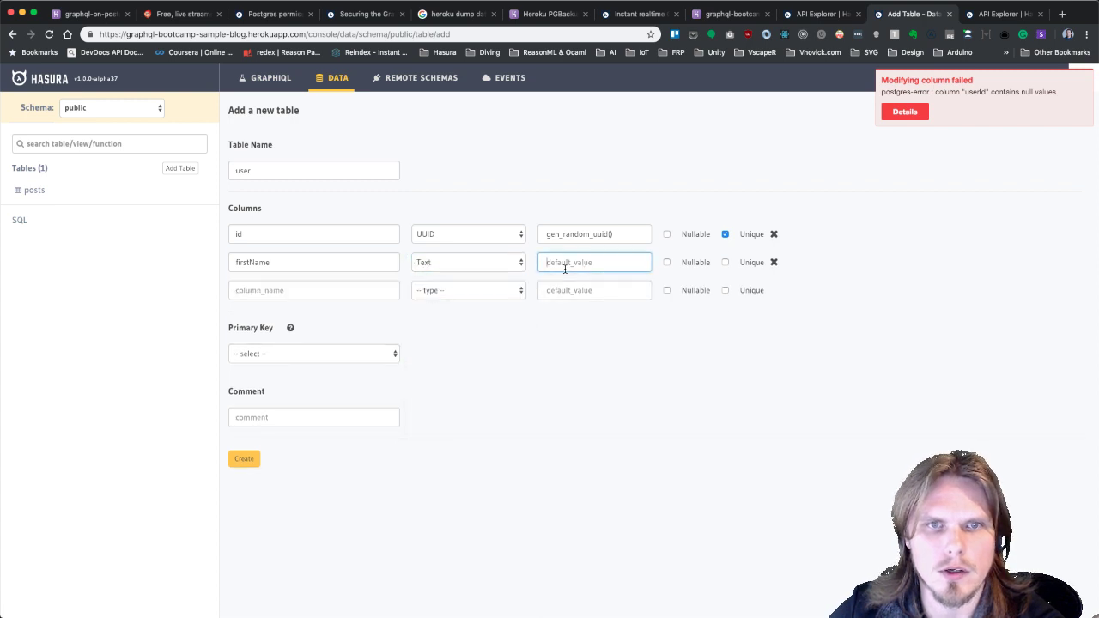
click(329, 287)
text(lastName)
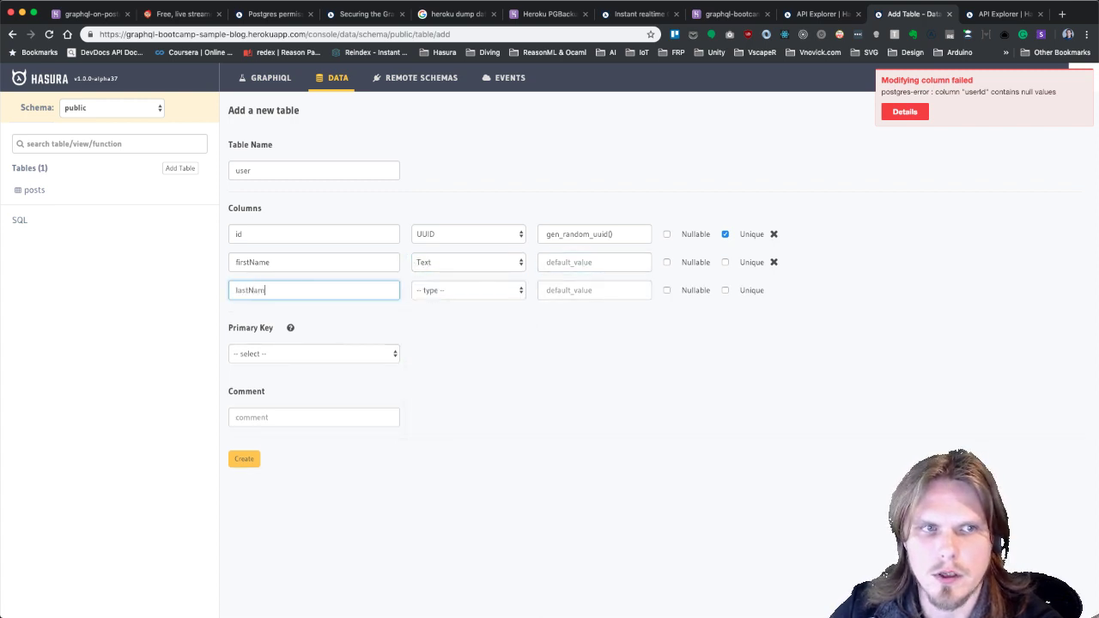
click(440, 293)
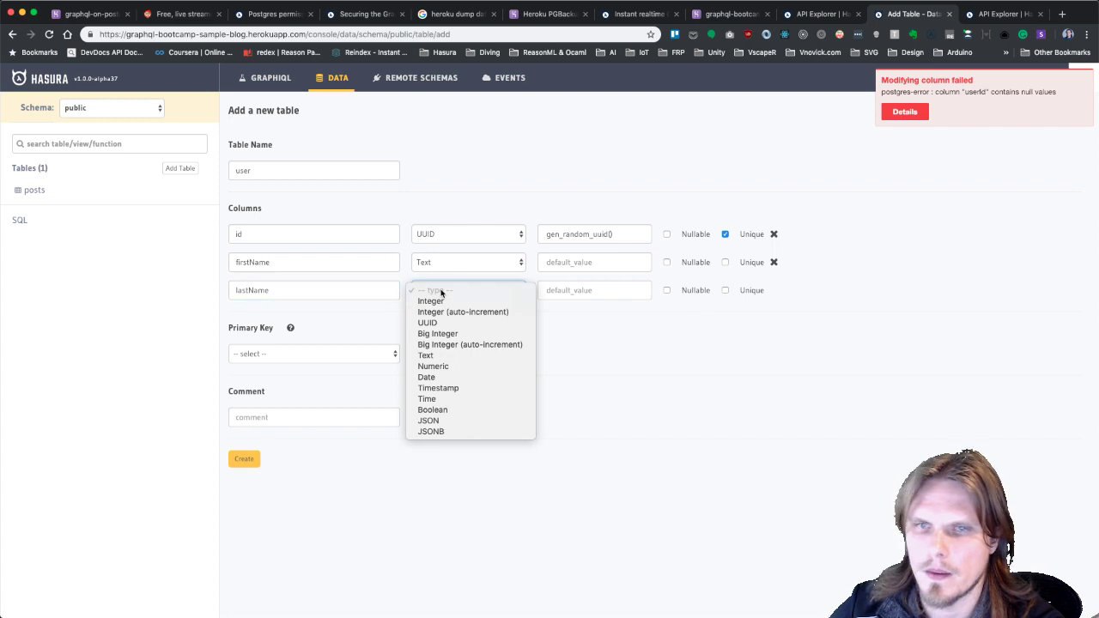
click(432, 355)
click(280, 317)
text(p)
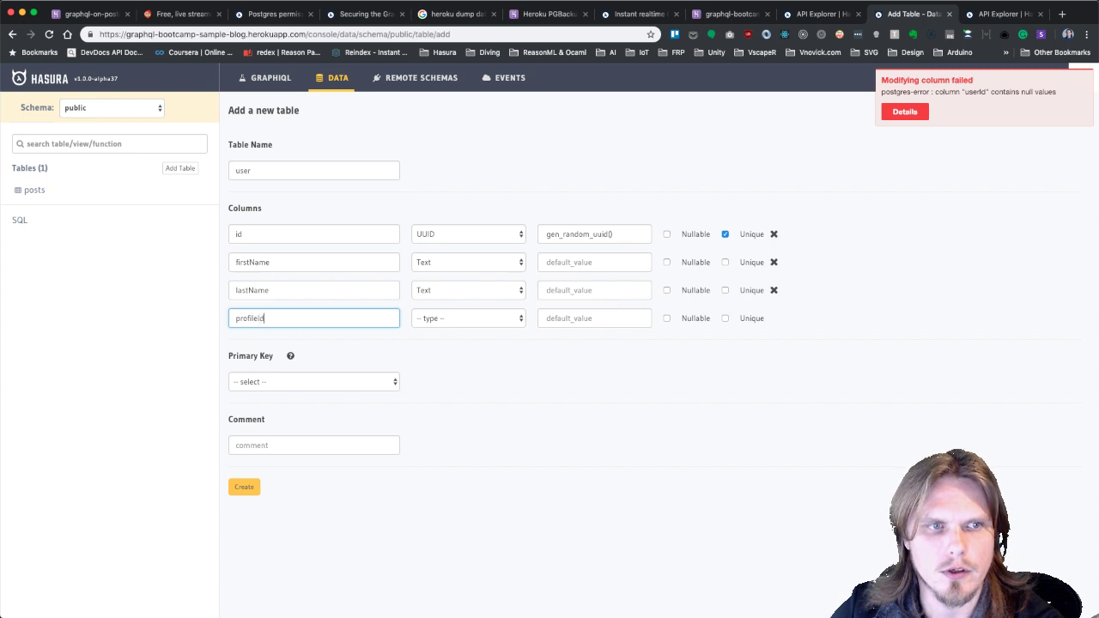
text(rofileId)
click(434, 319)
click(438, 354)
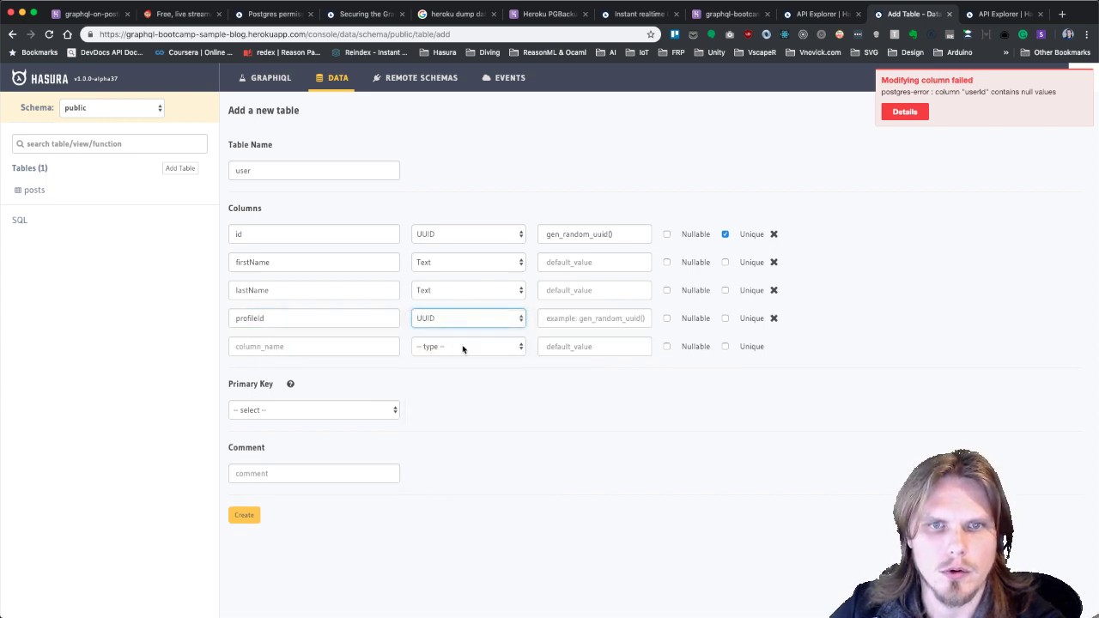
click(620, 319)
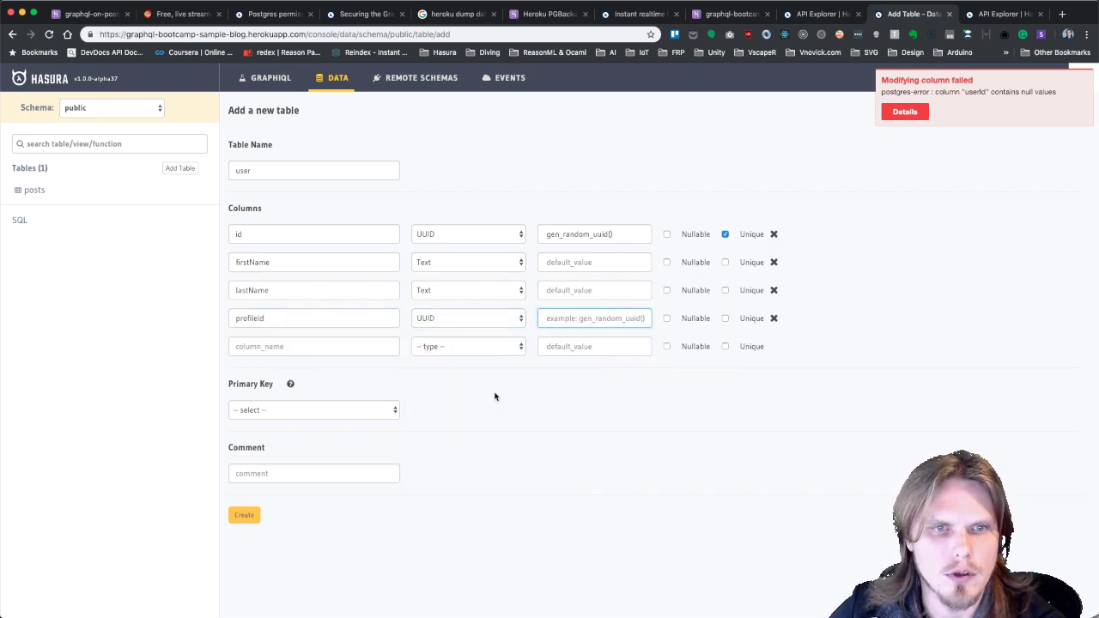
Make id the primary key, create the user table, and open its Insert Row form.
click(286, 410)
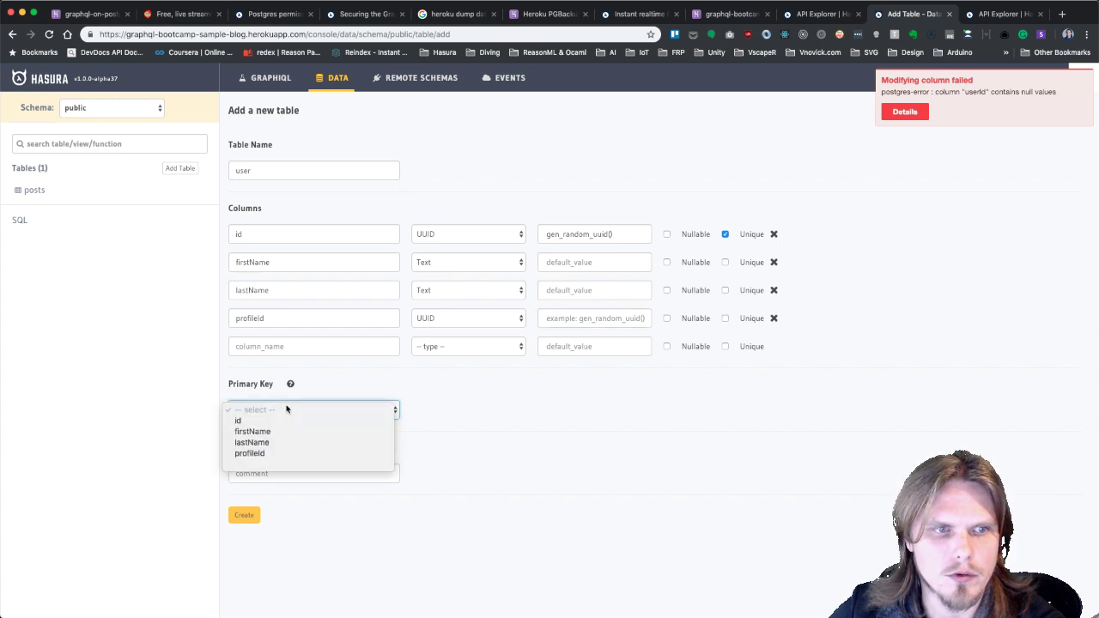
click(266, 420)
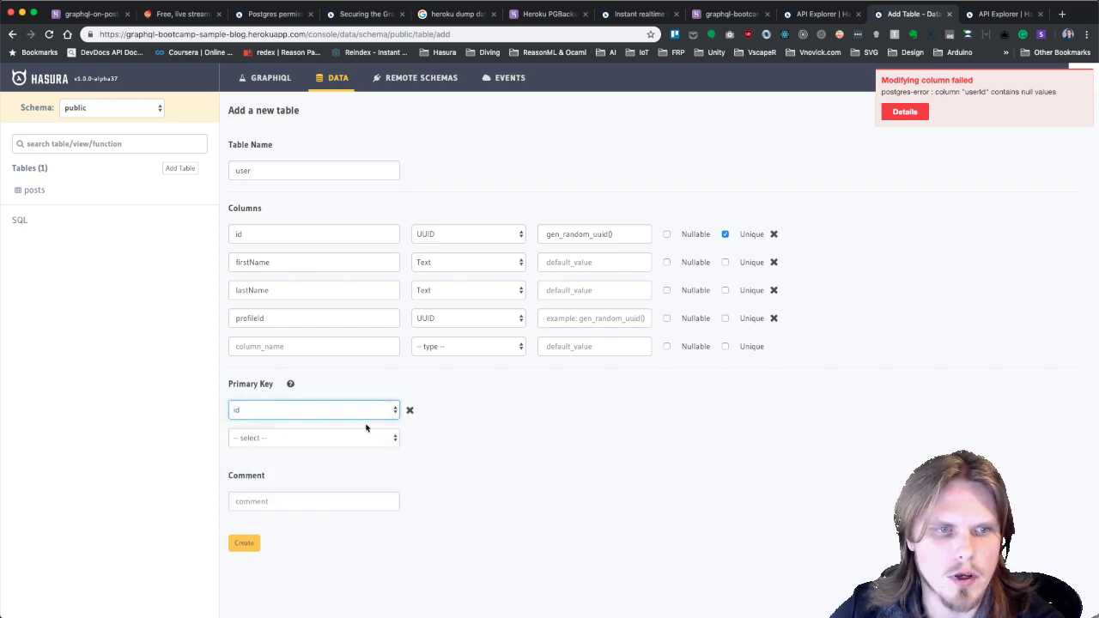
click(247, 548)
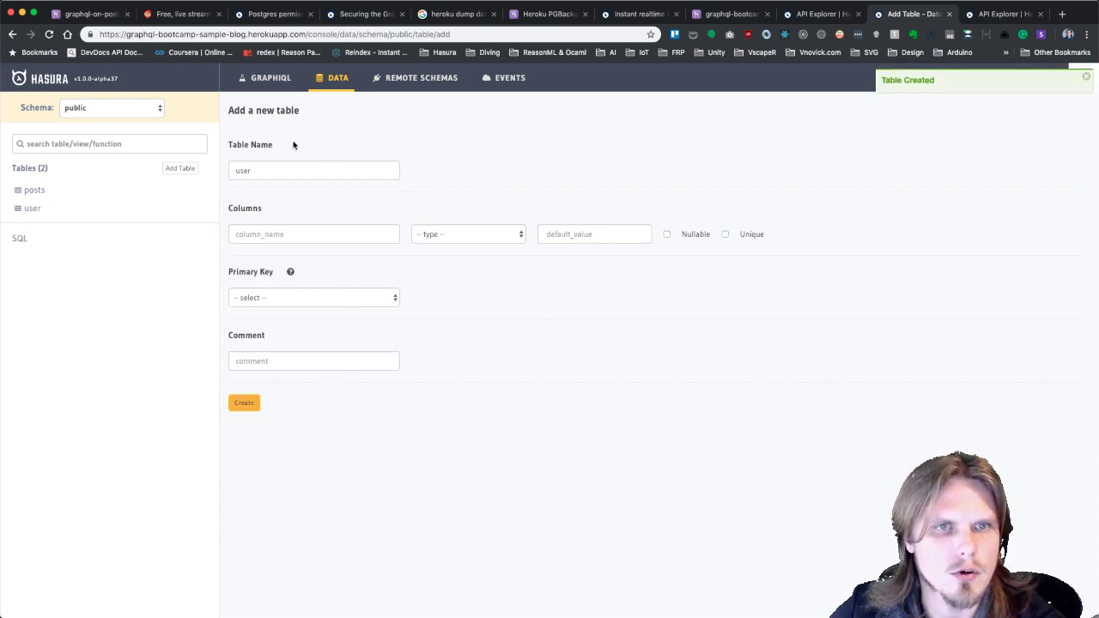
click(30, 206)
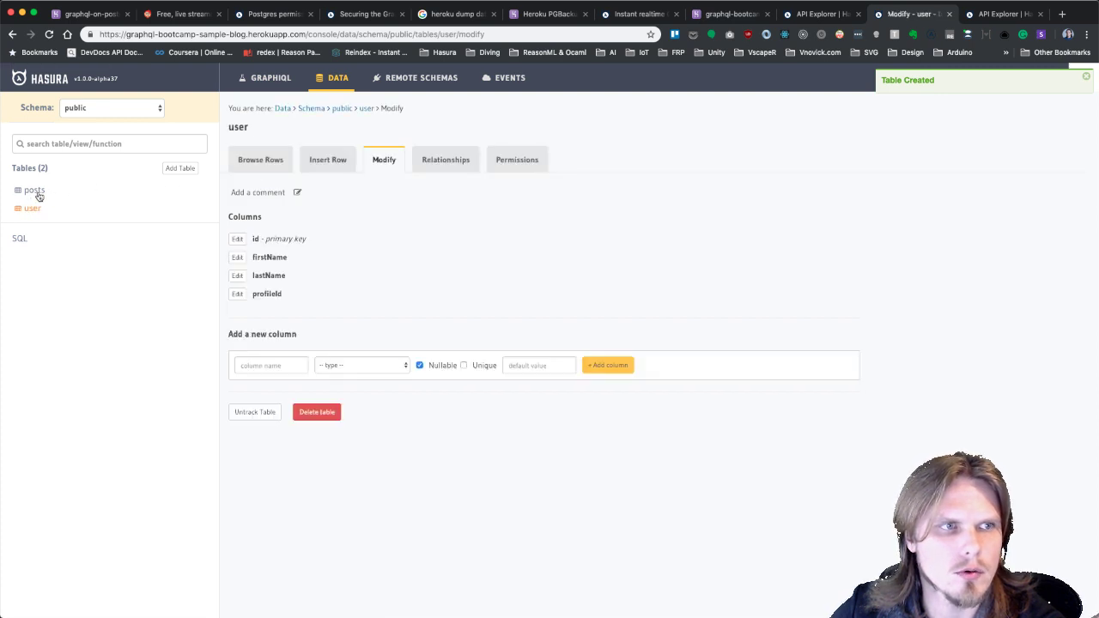
click(37, 193)
click(33, 210)
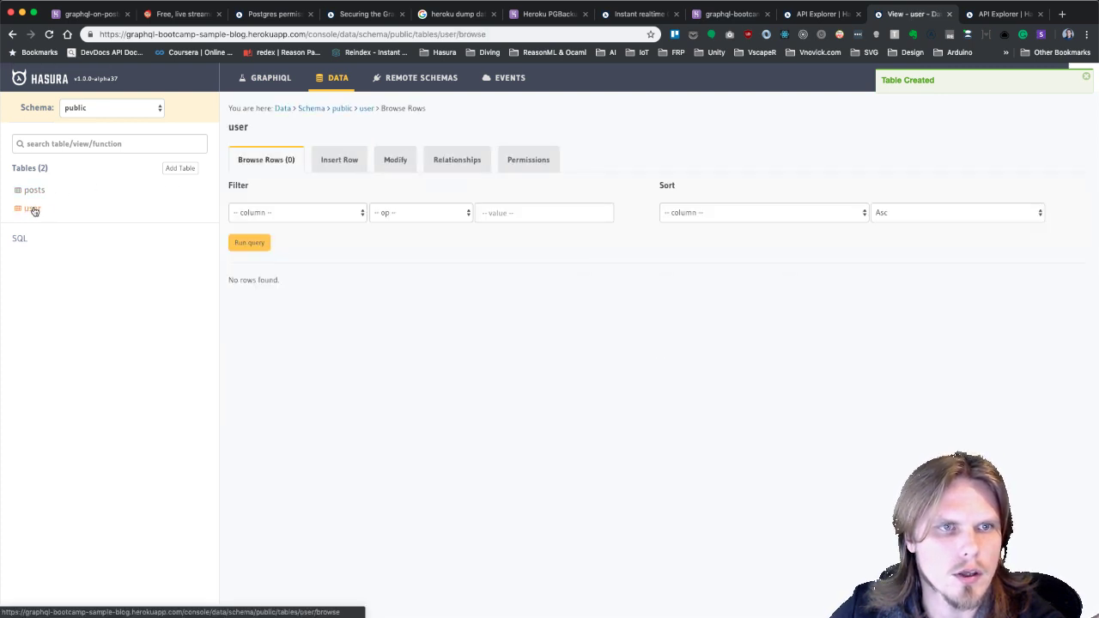
click(333, 167)
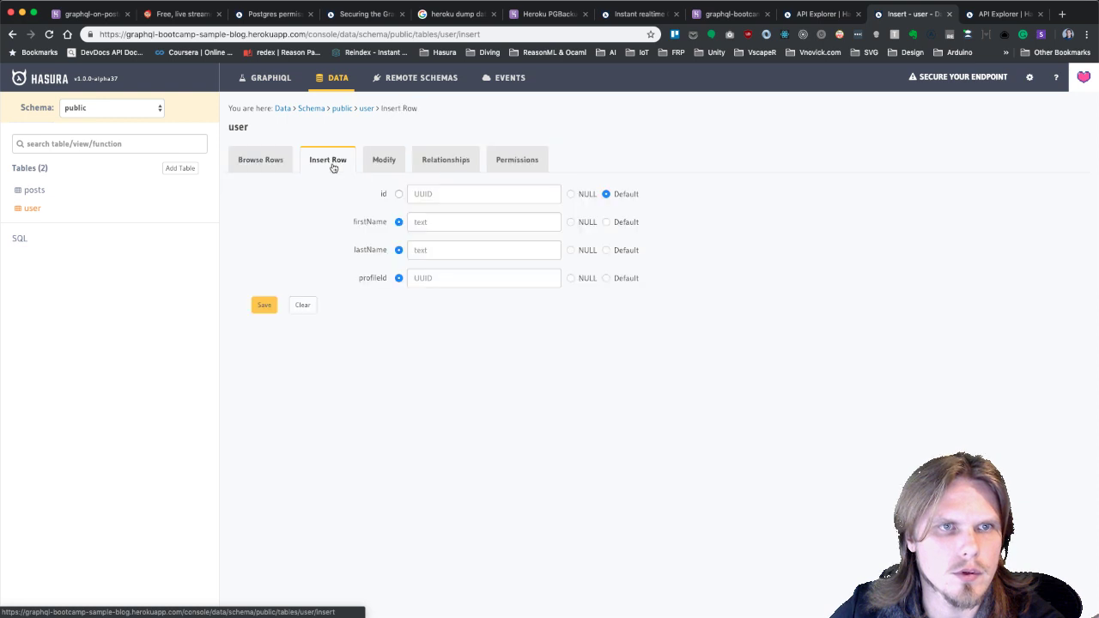
Enter the user's first and last names and save; the insert fails on invalid uuid for profileId.
click(420, 195)
click(429, 225)
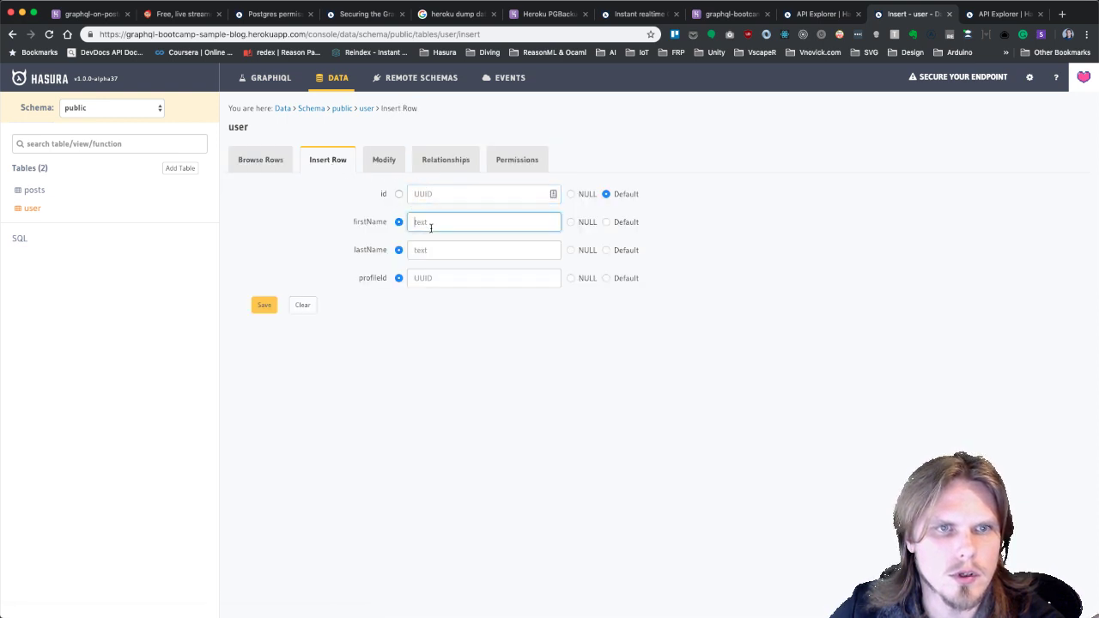
text(VL)
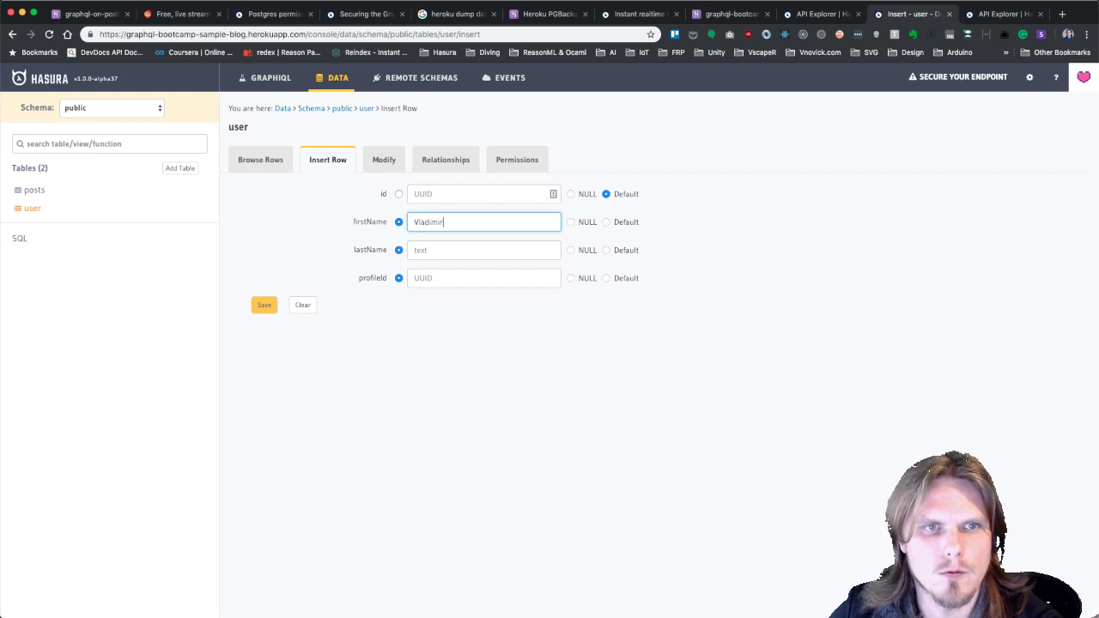
key(Tab)
click(485, 249)
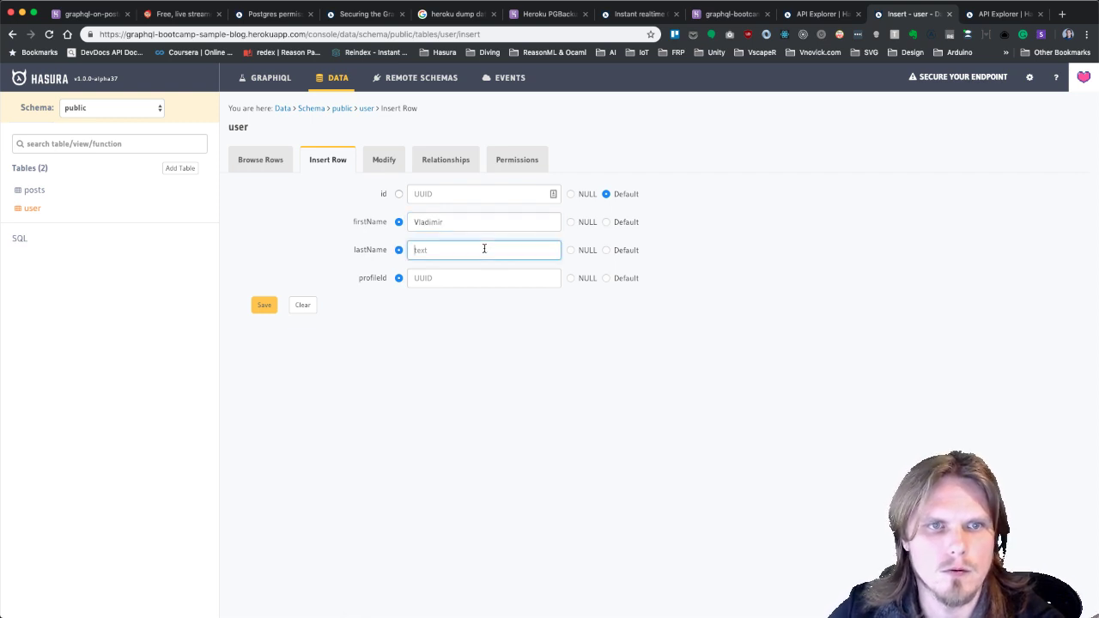
text(Novick)
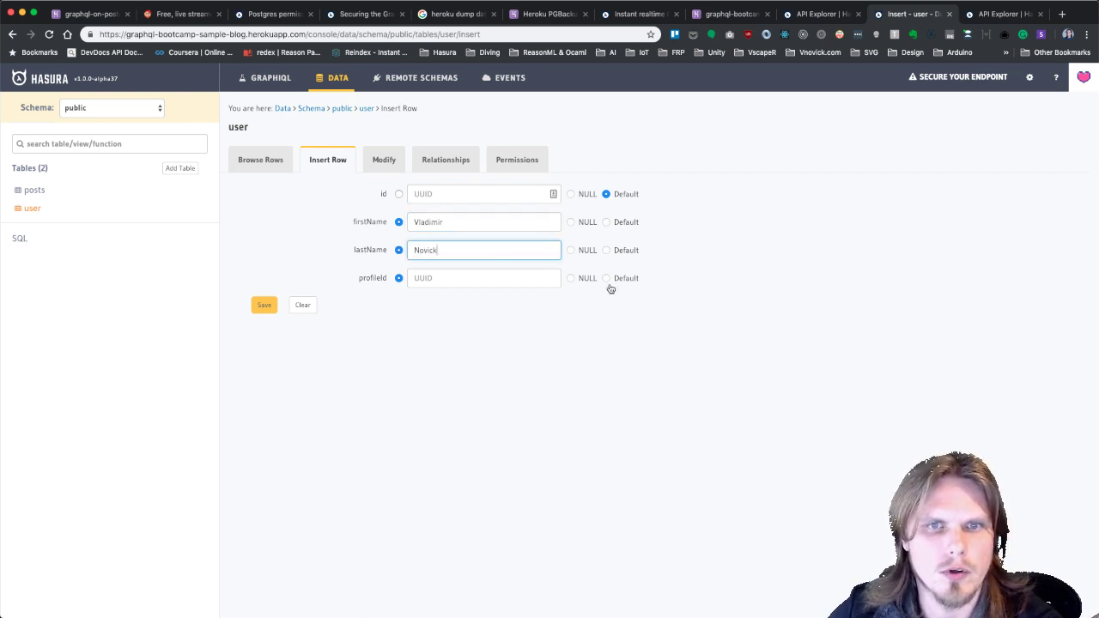
click(258, 305)
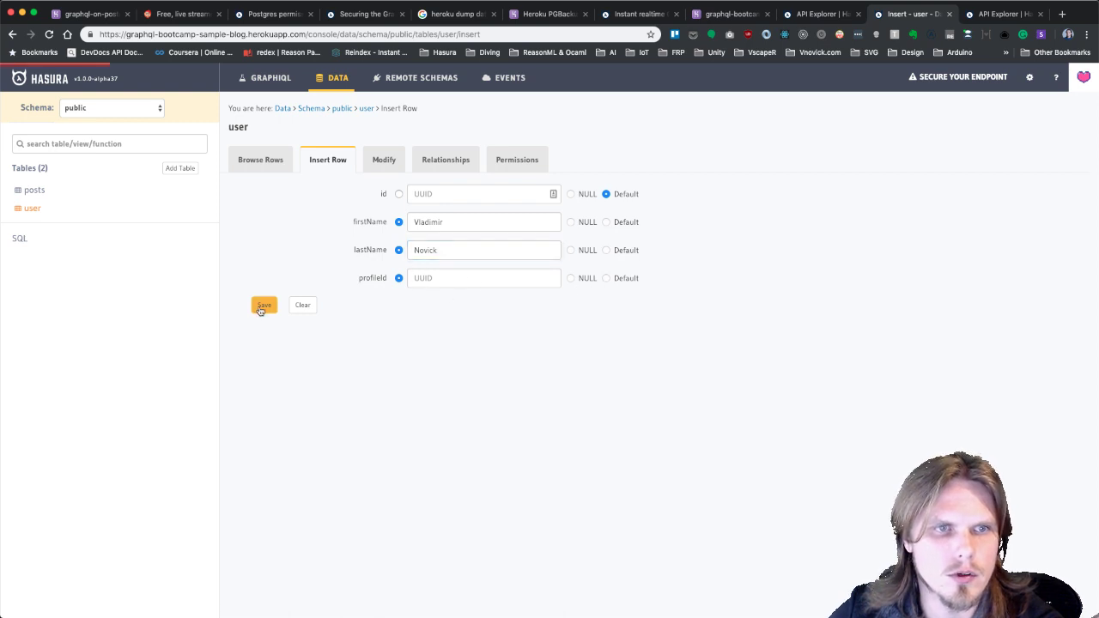
click(385, 163)
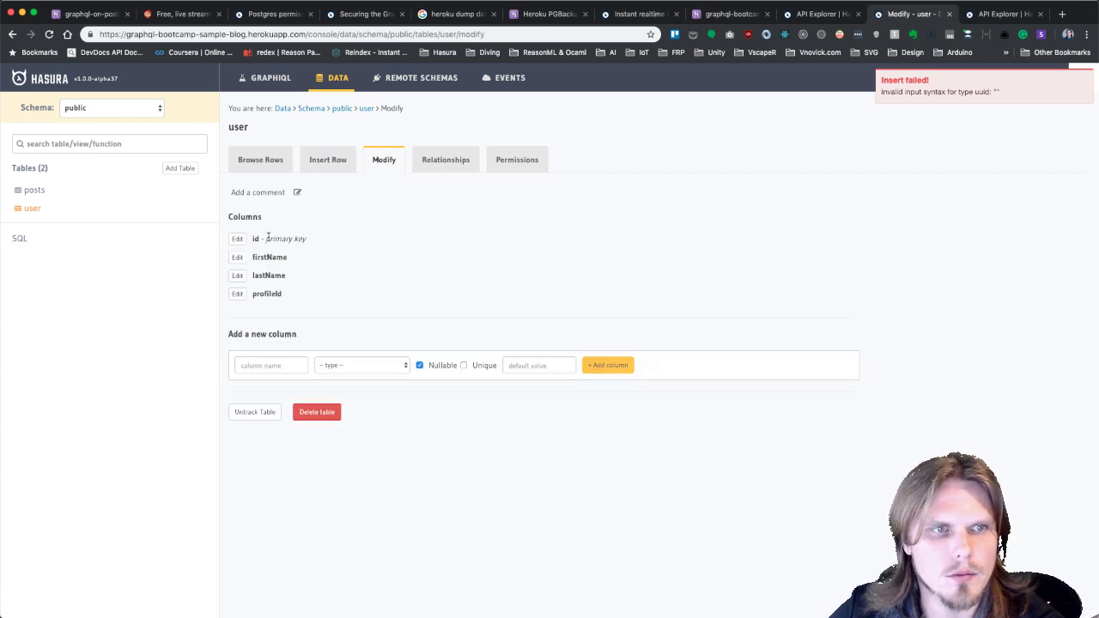
Make the user table's profileId column nullable and save it.
click(237, 296)
click(419, 348)
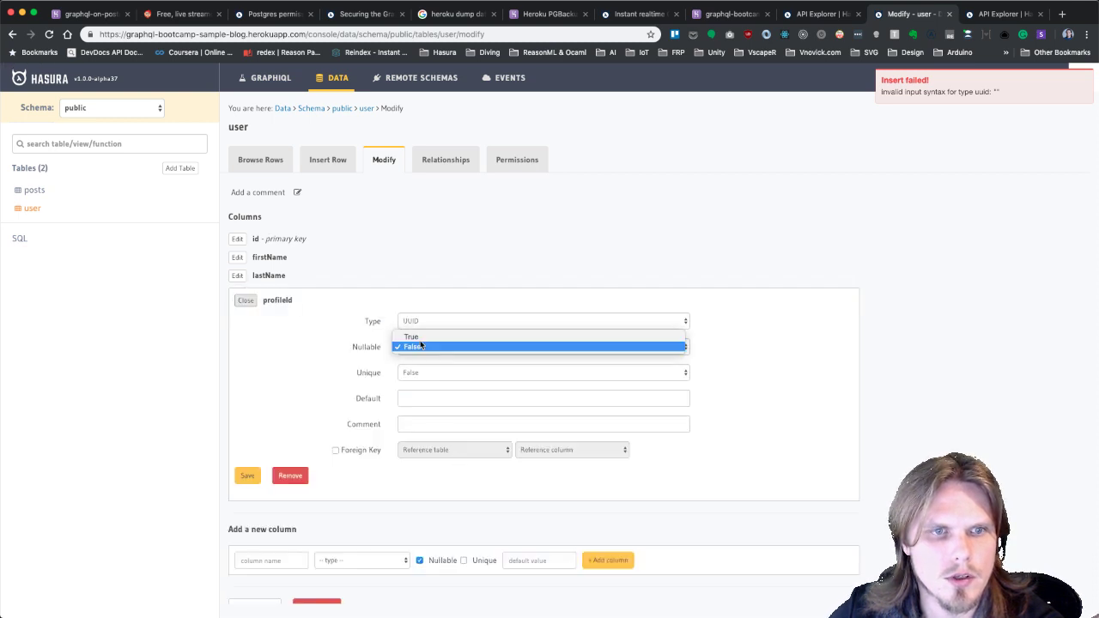
click(433, 334)
click(247, 478)
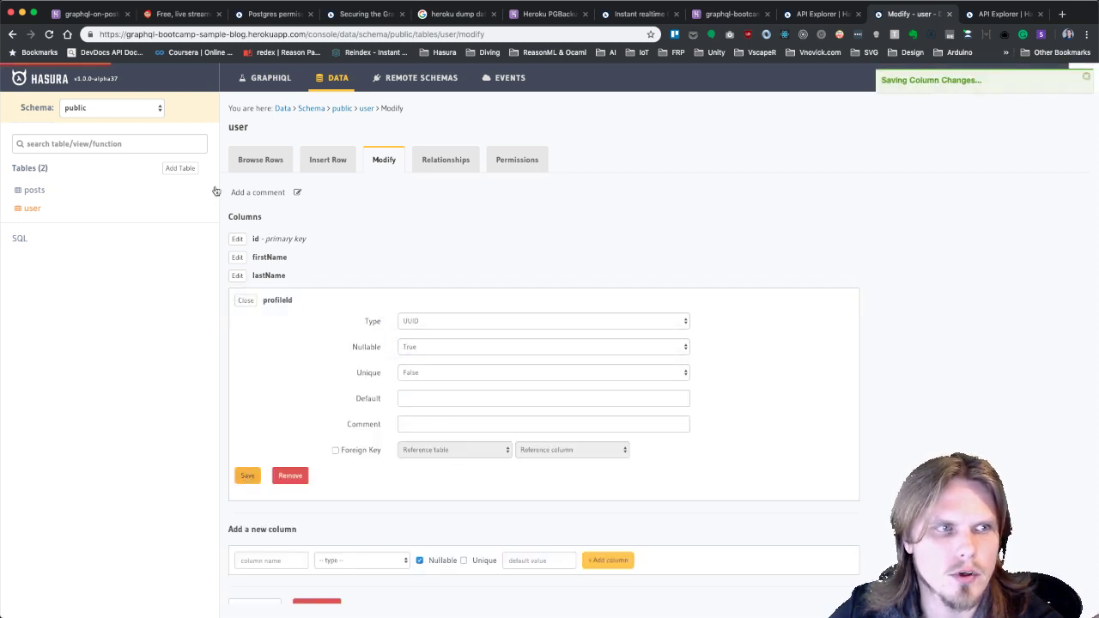
Insert a user row with the user's first and last names, then copy its id from Browse Rows.
click(32, 208)
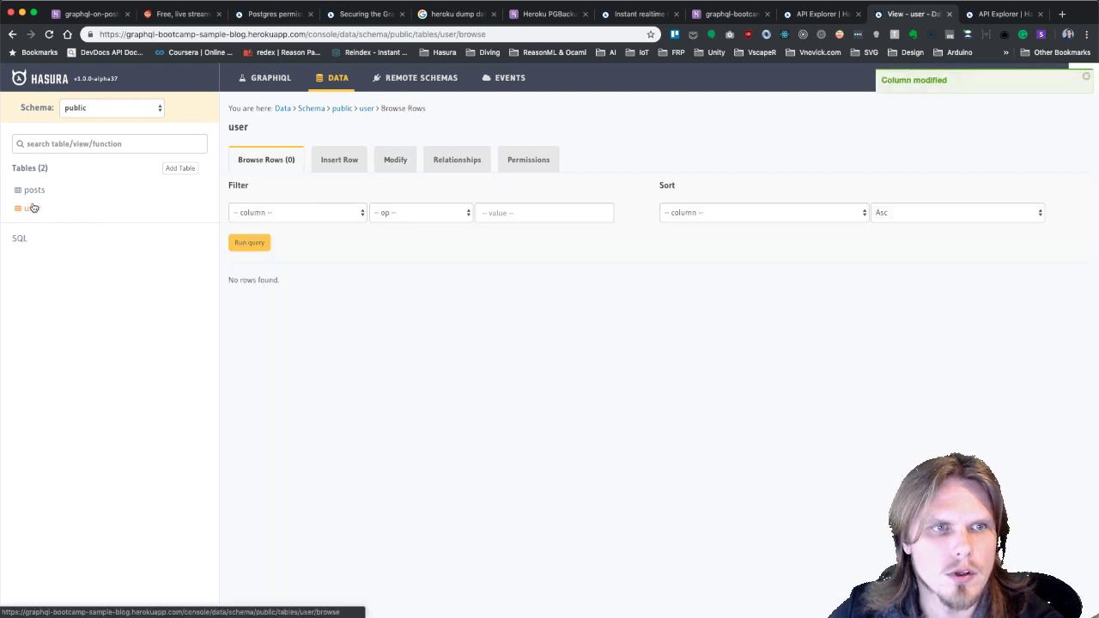
click(341, 161)
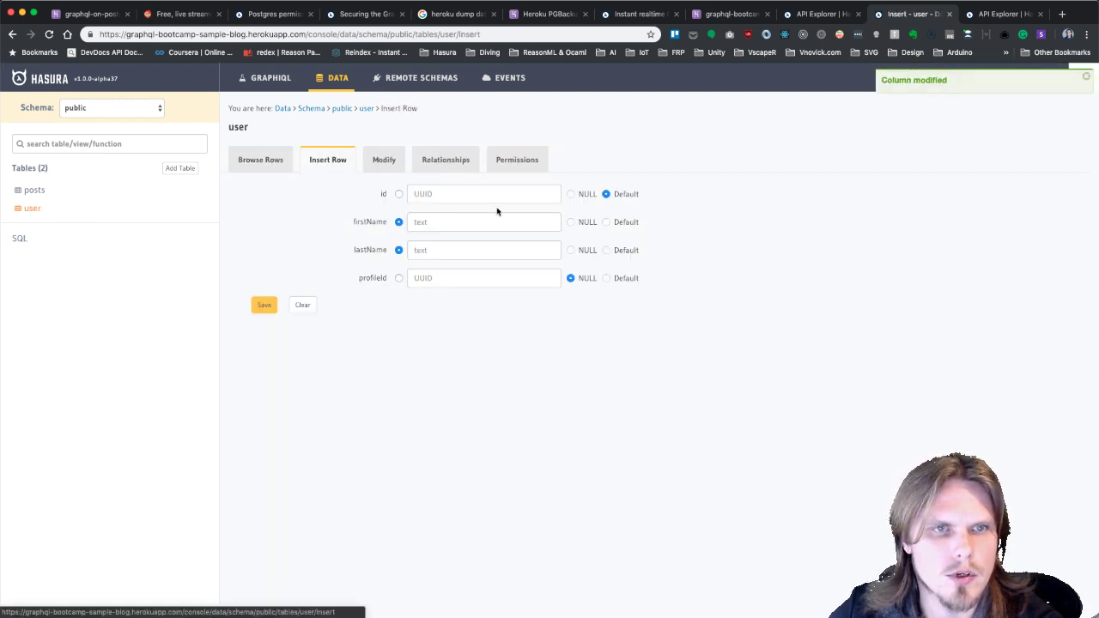
click(461, 220)
text(Vi)
text(adimir)
key(Tab)
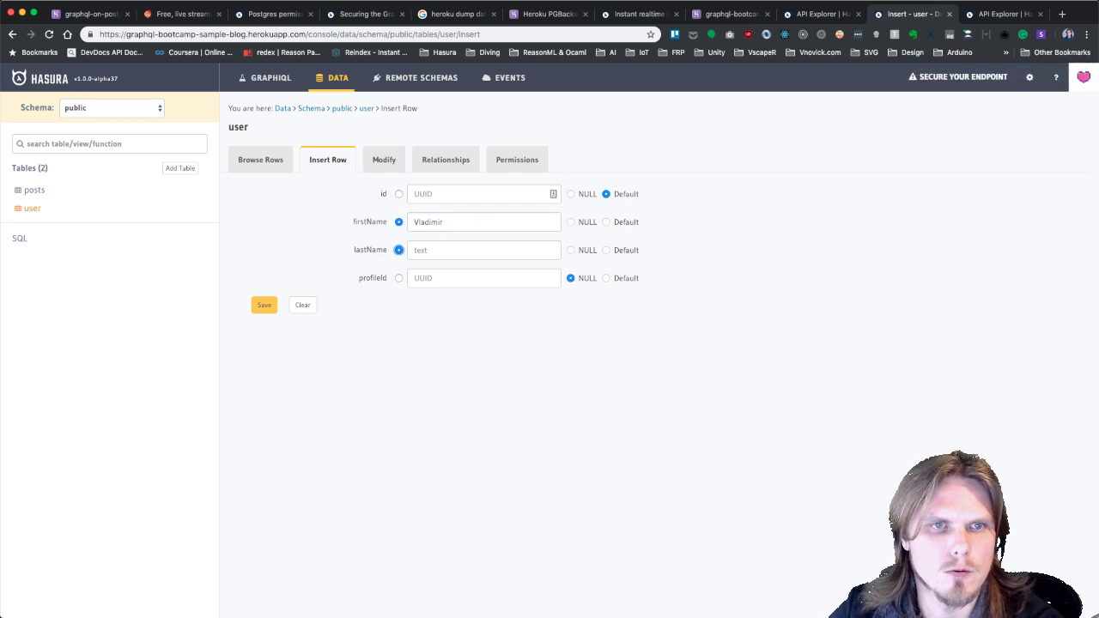
click(469, 248)
text(Nov)
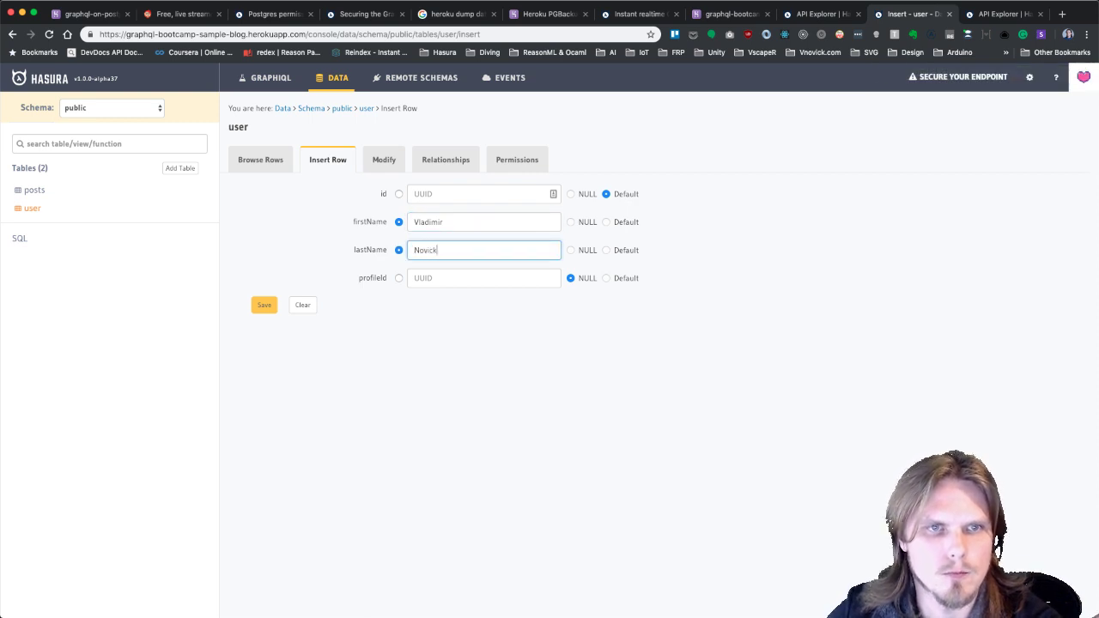
text(ick)
click(266, 307)
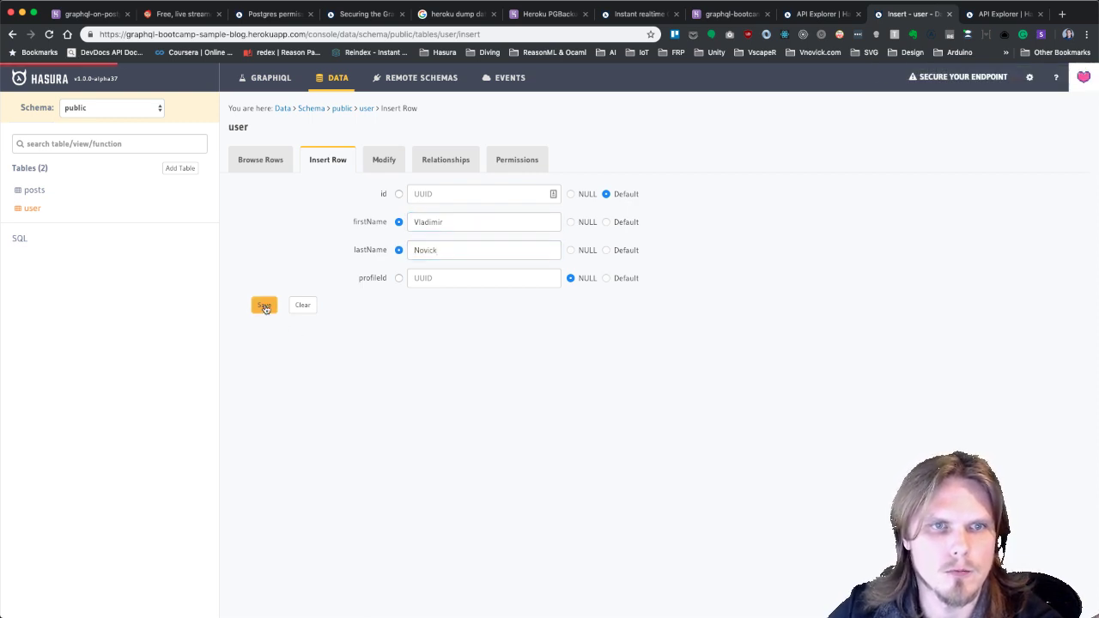
click(266, 162)
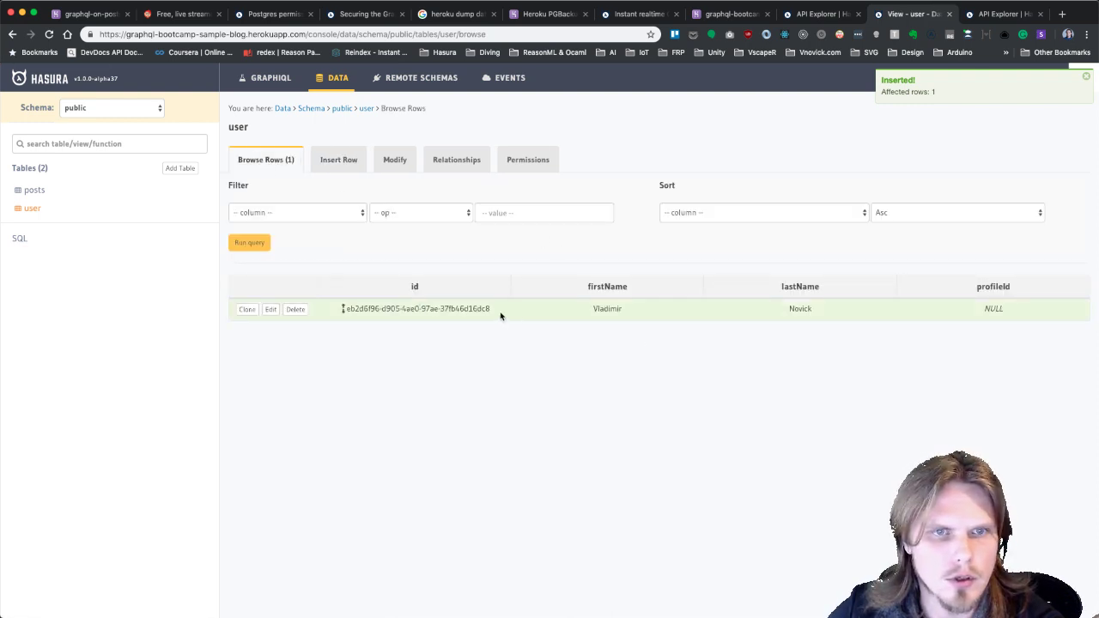
drag(386, 321, 349, 308)
key(super+c)
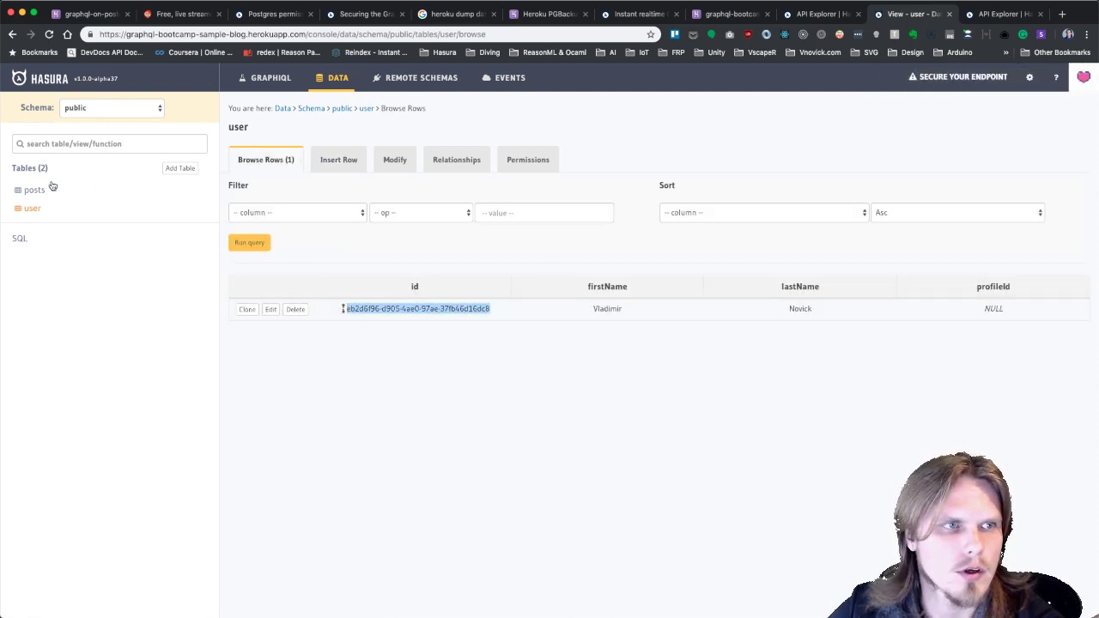
click(34, 189)
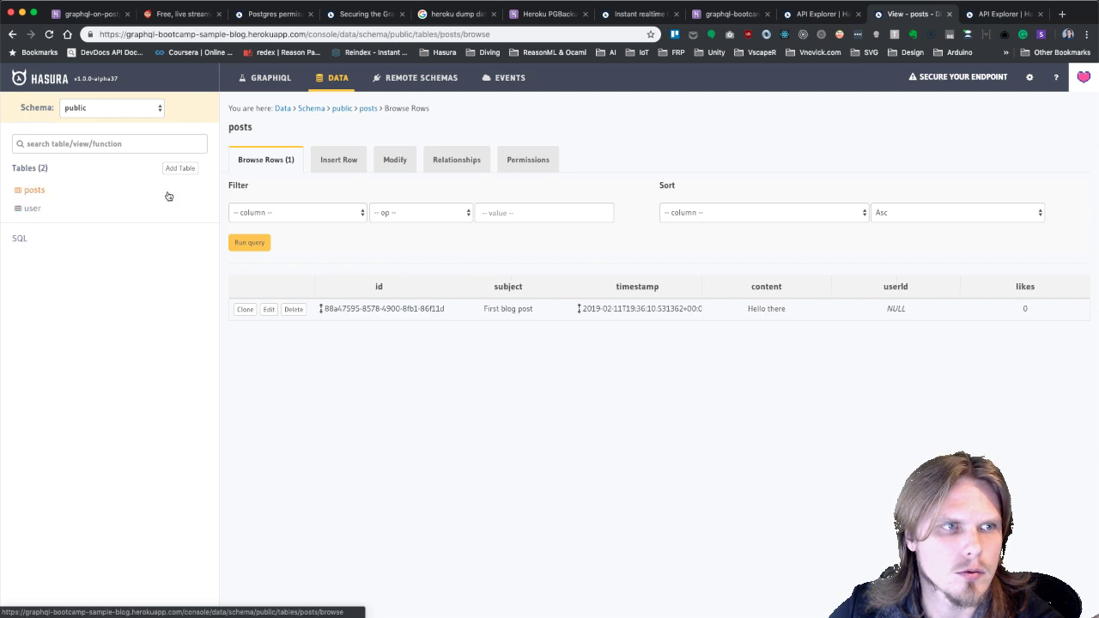
Set the First blog post row's userId to the copied user id and save the row.
click(268, 309)
click(441, 310)
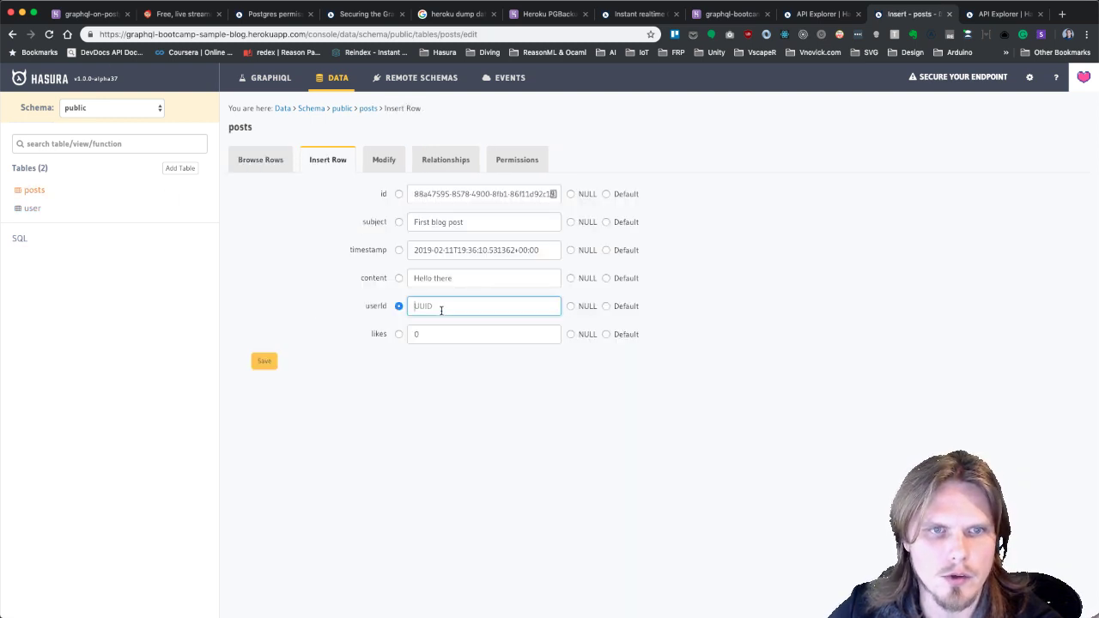
key(super+v)
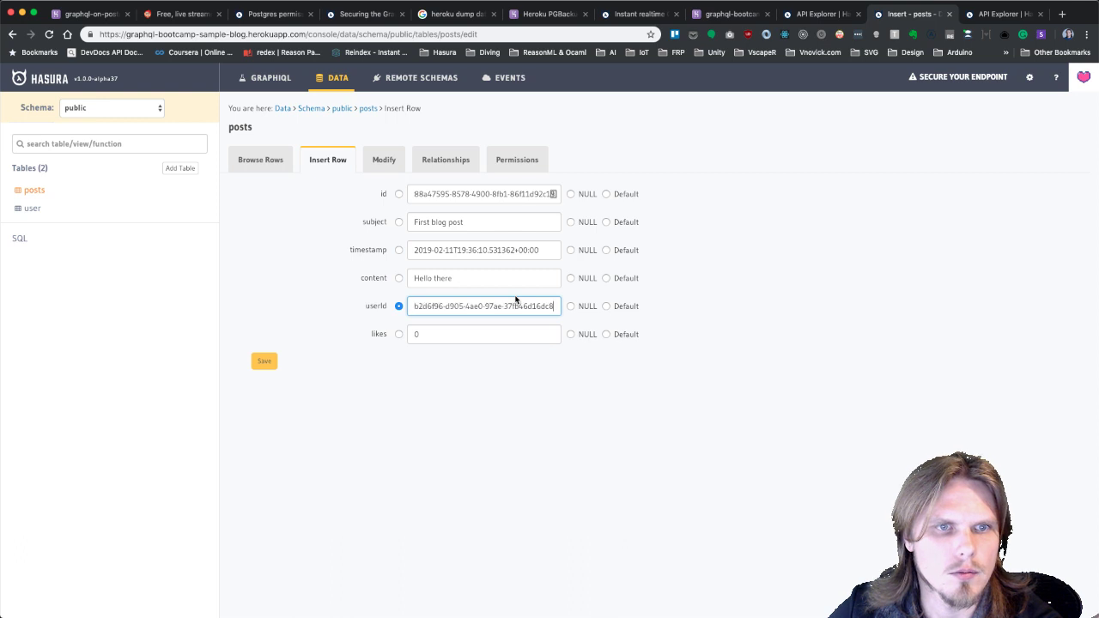
click(544, 392)
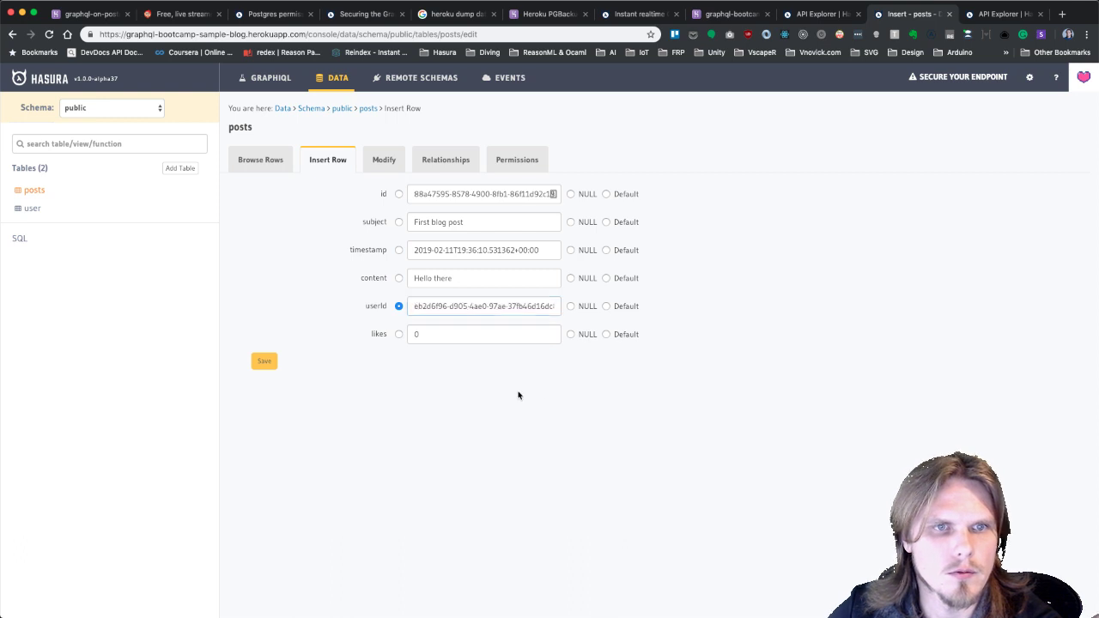
click(264, 361)
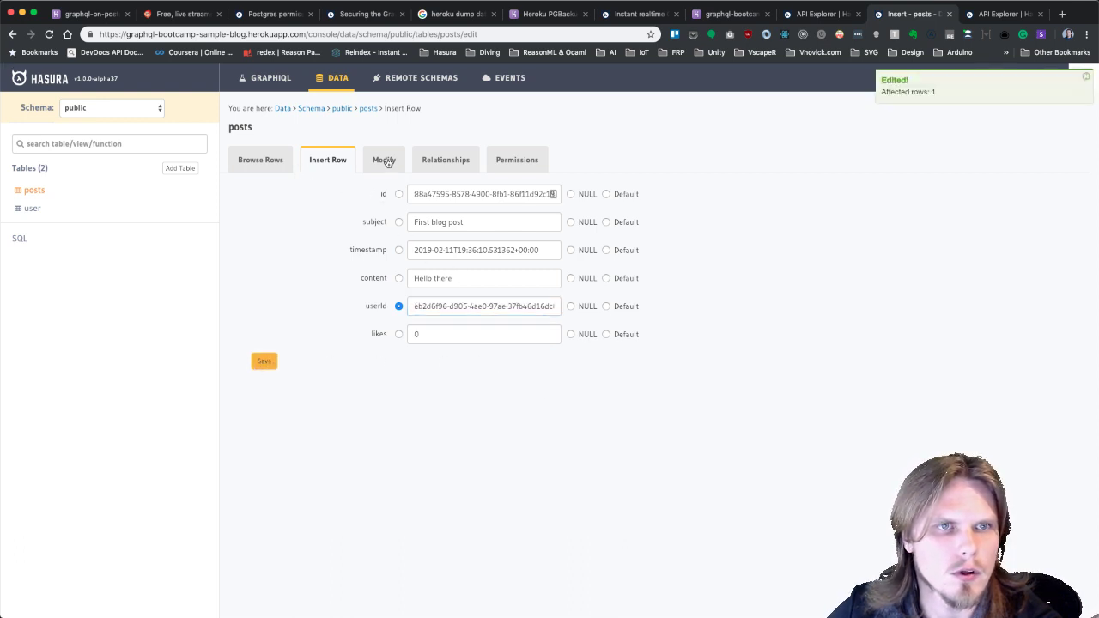
Make posts.userId non-nullable and save the column change.
click(386, 161)
click(237, 311)
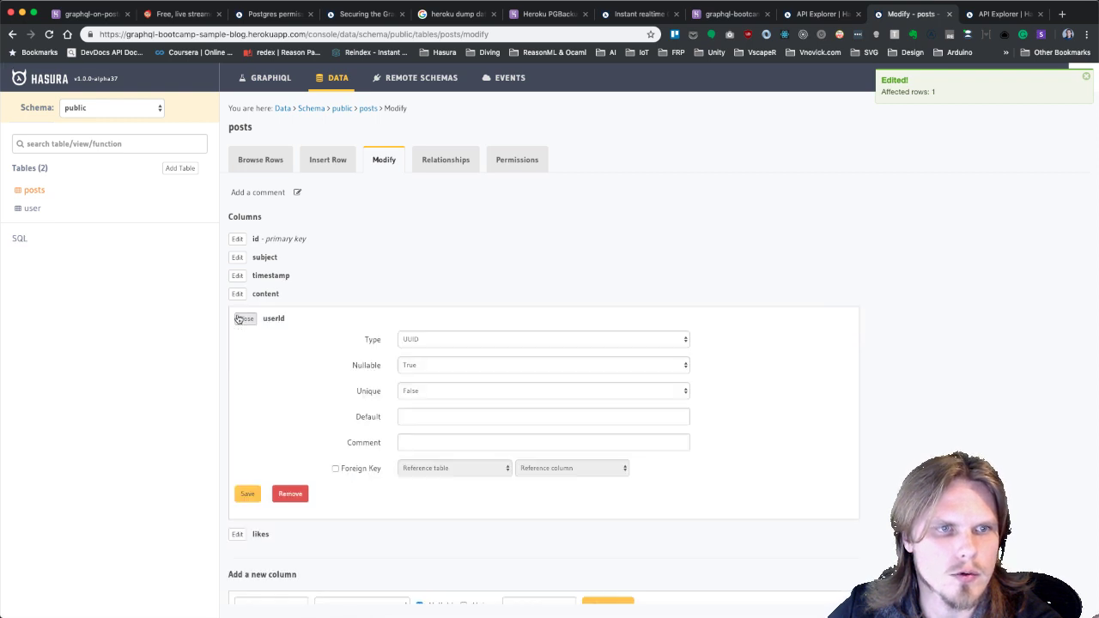
click(444, 369)
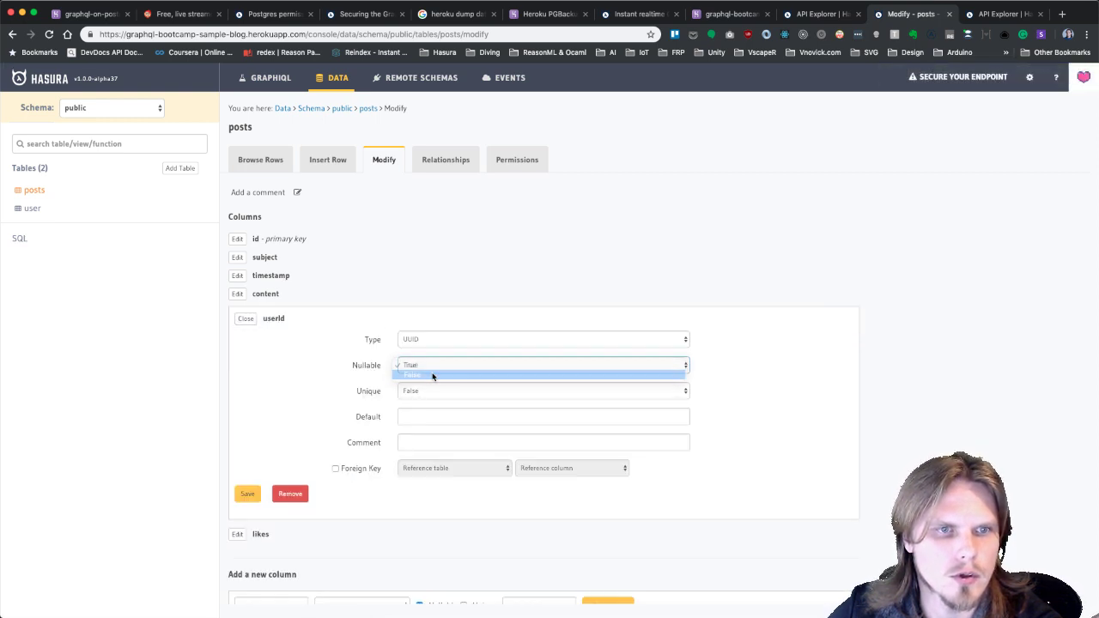
click(436, 374)
click(247, 494)
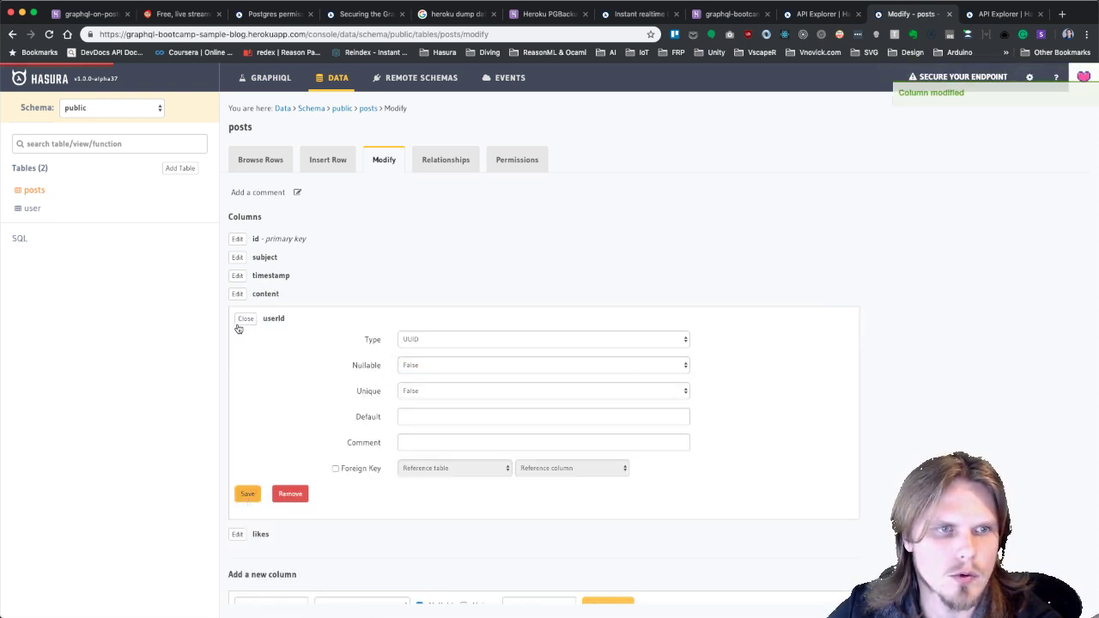
click(30, 210)
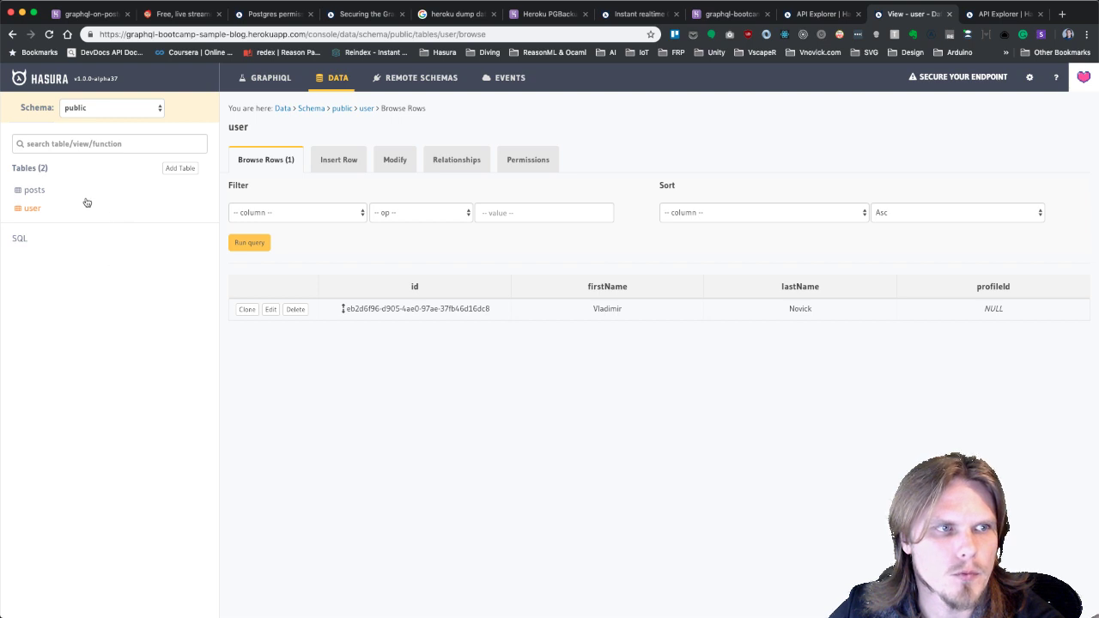
click(395, 159)
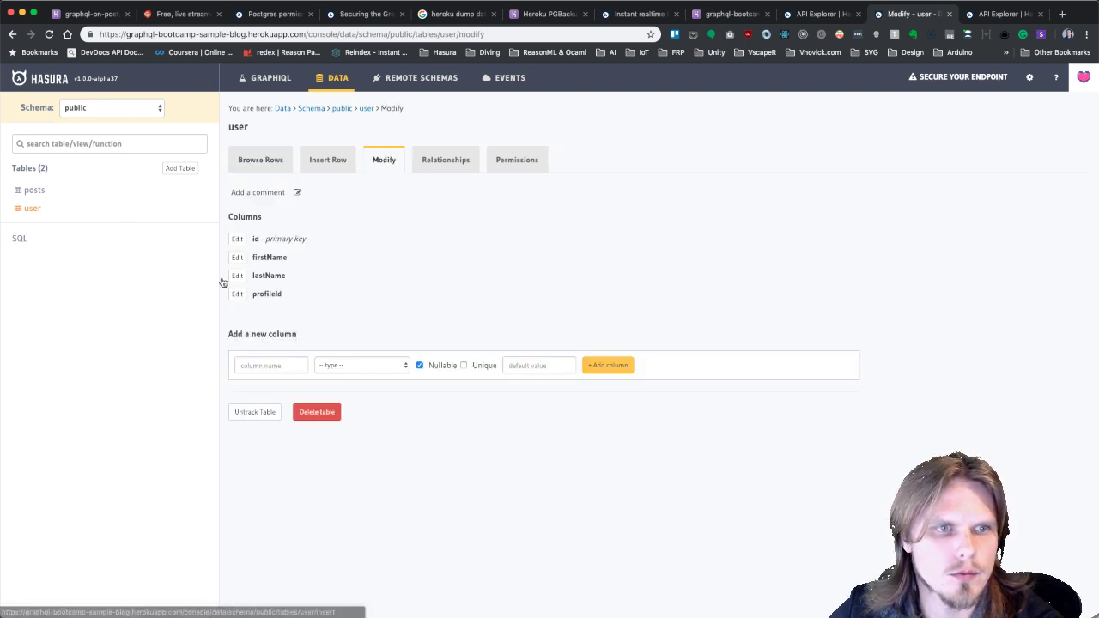
click(180, 169)
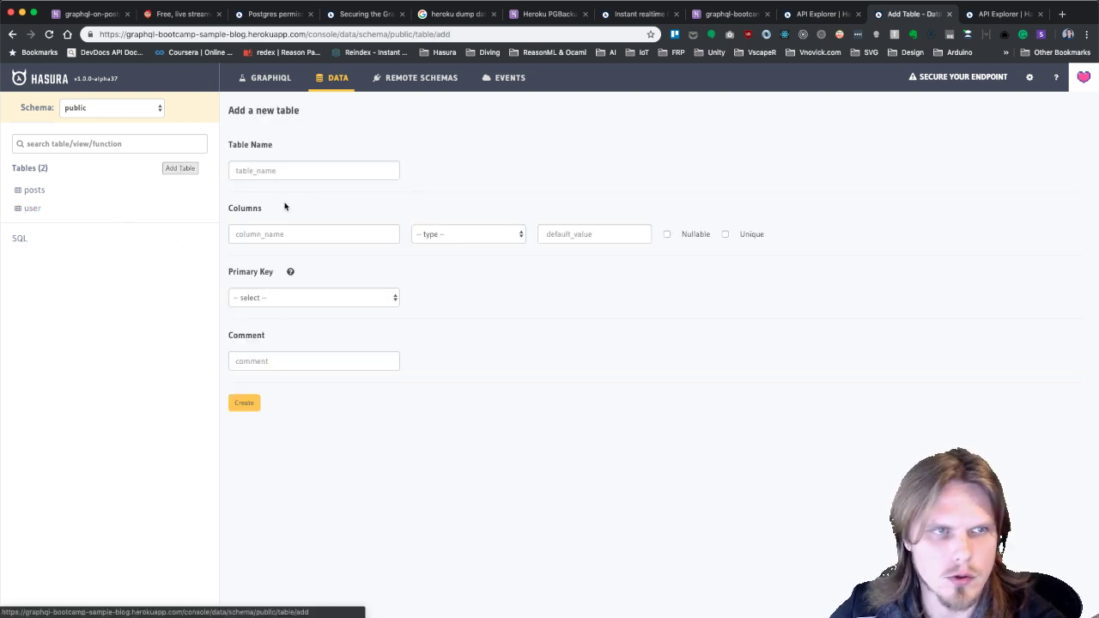
Name the new table 'profile' and add an id UUID column defaulting to gen_random_uuid().
click(325, 173)
text(profile)
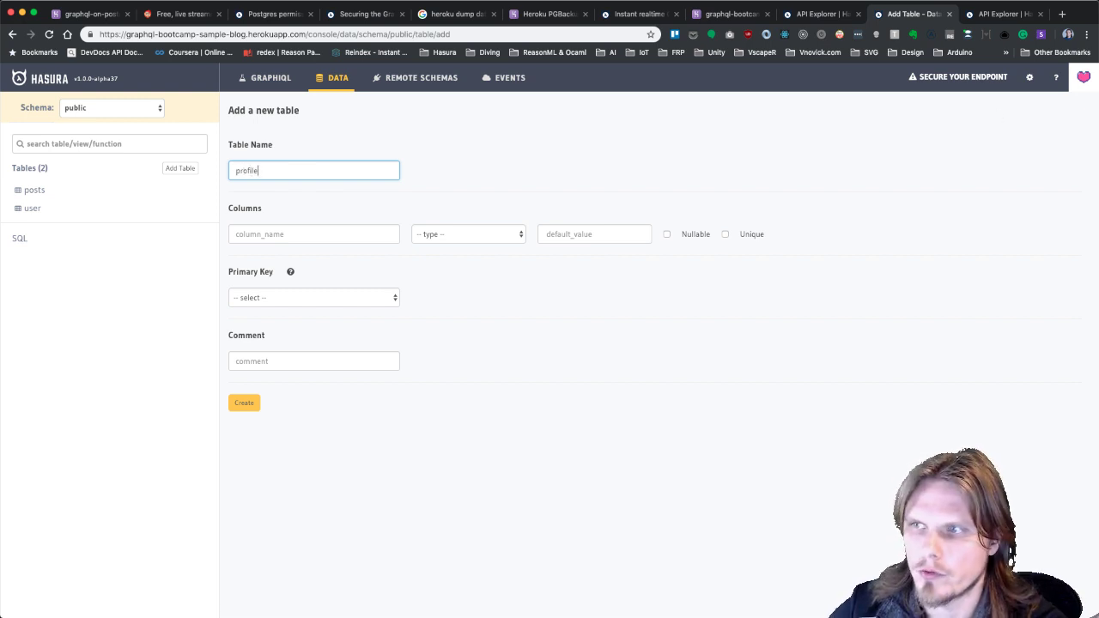
key(super+Tab)
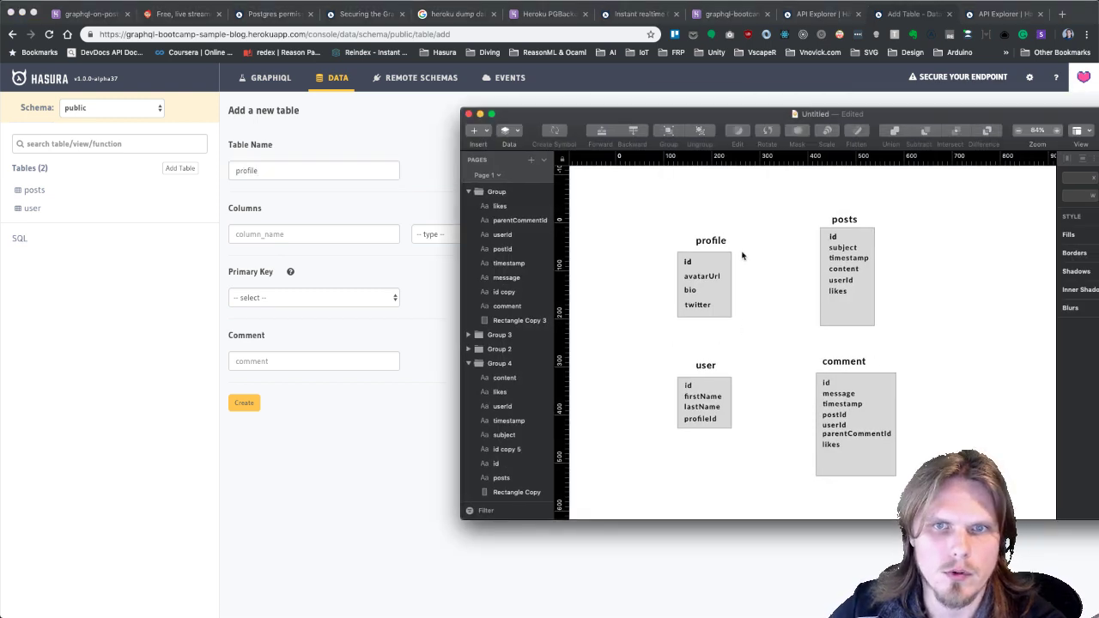
drag(695, 117, 1054, 153)
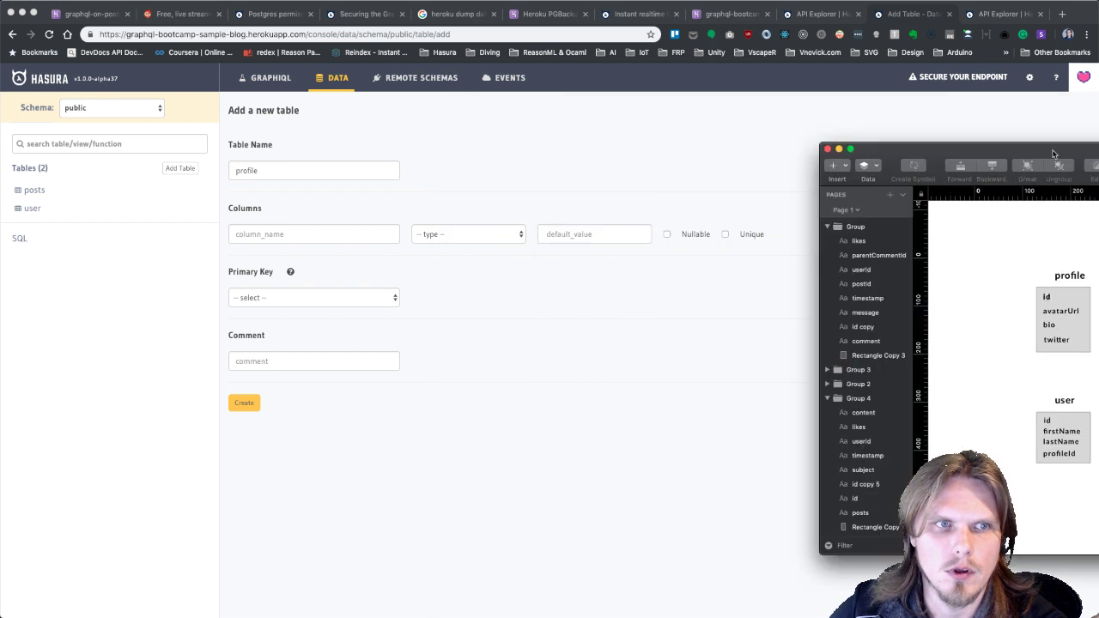
key(super+Tab)
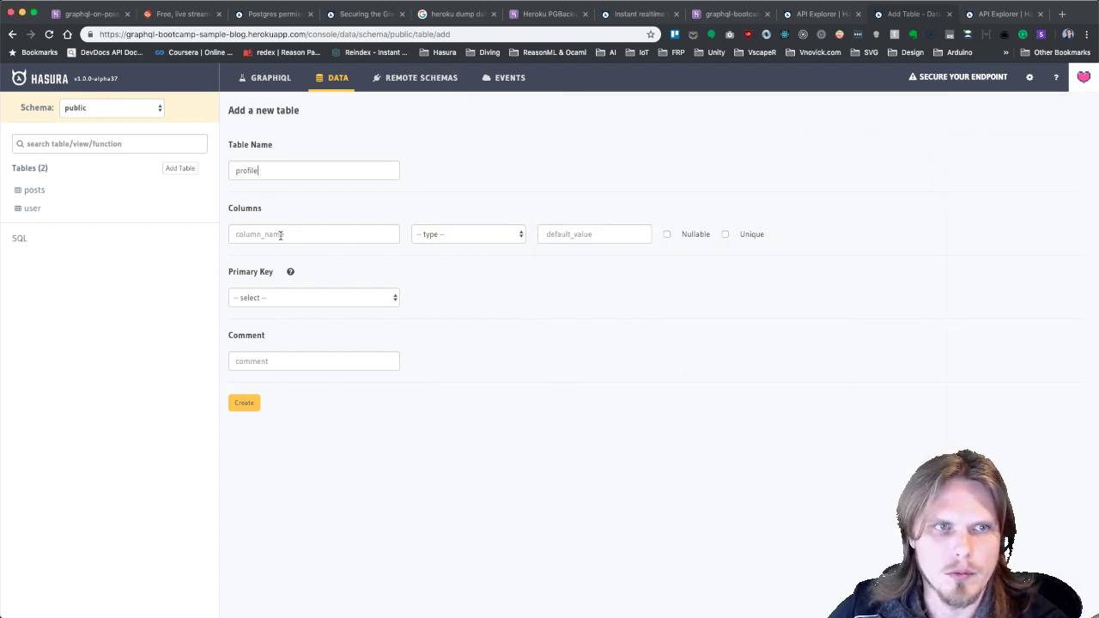
click(292, 228)
text(id)
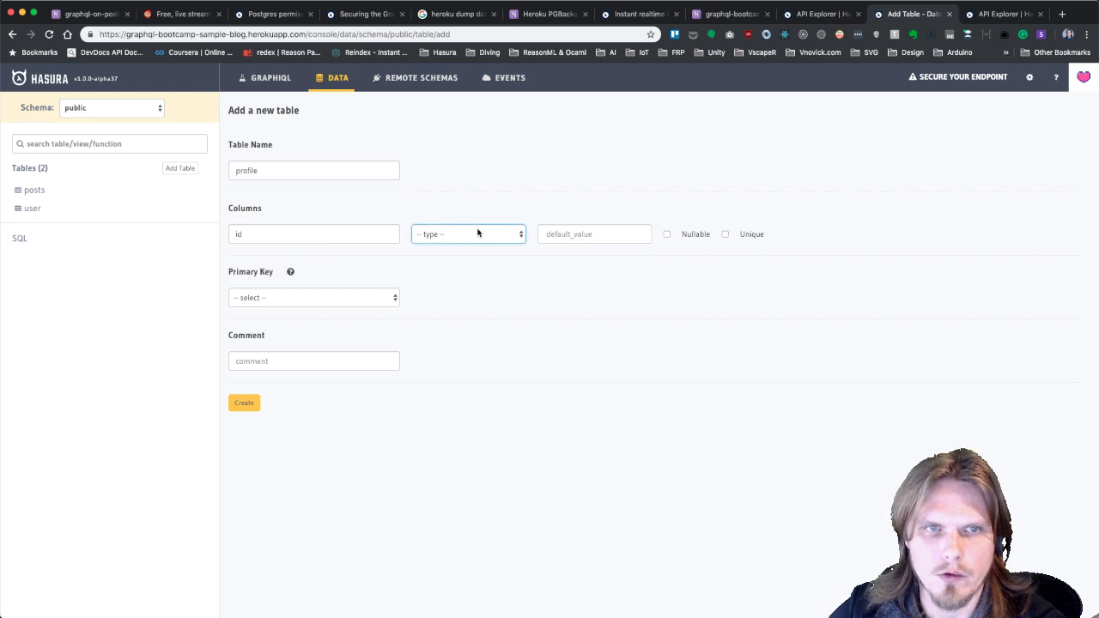
click(478, 233)
click(438, 265)
click(557, 241)
text(gen_random_uuid()
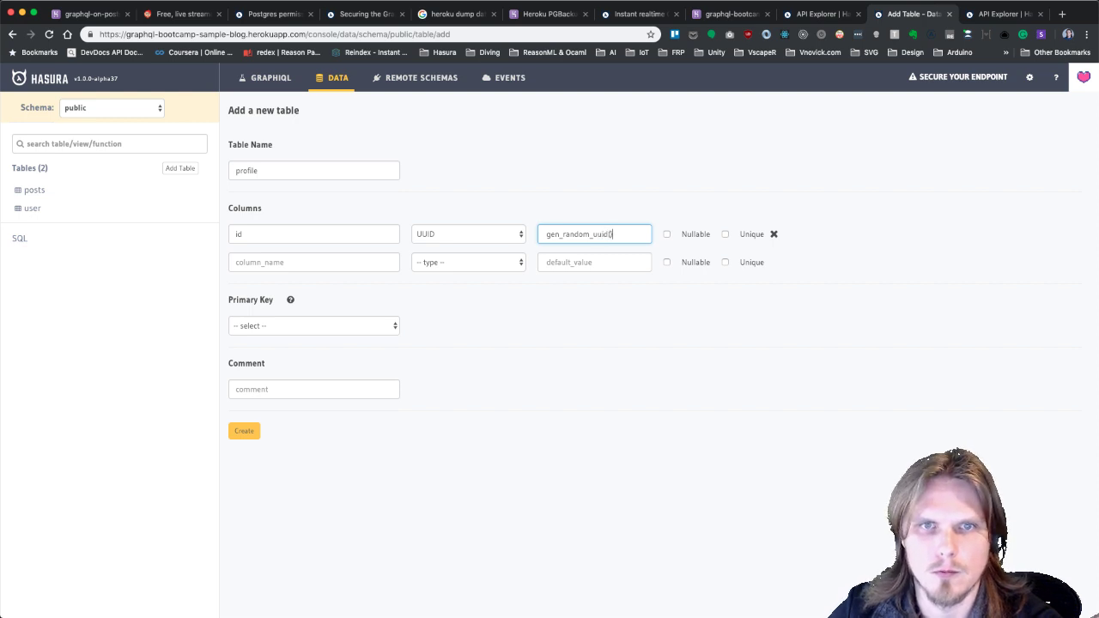
Add Text columns avatarUrl, bio and twitter, making twitter nullable.
click(325, 257)
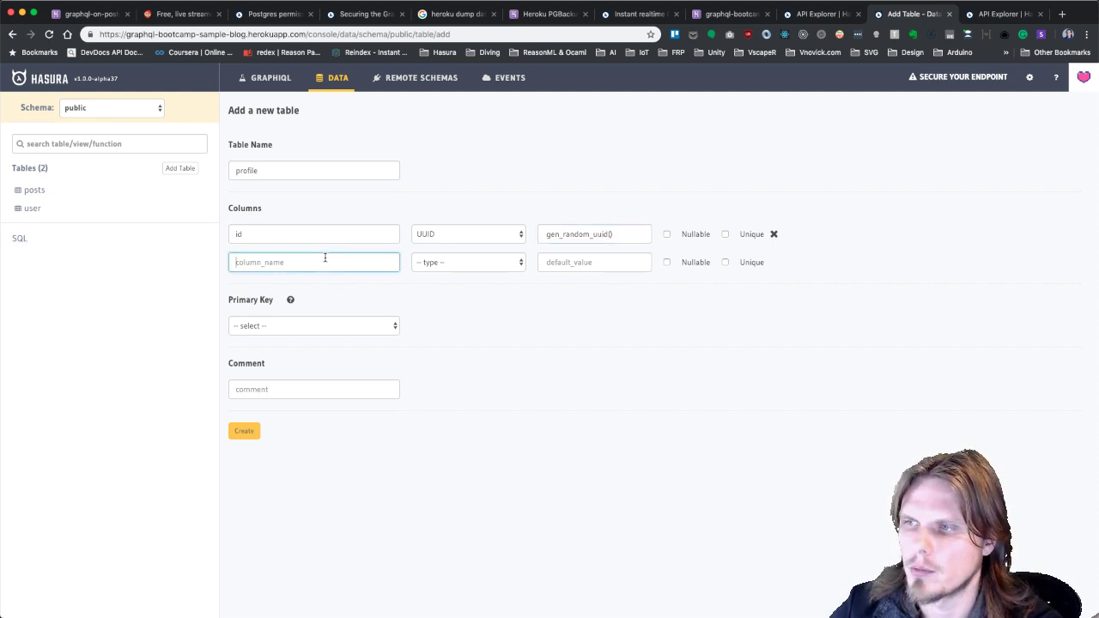
text(avatarUrl)
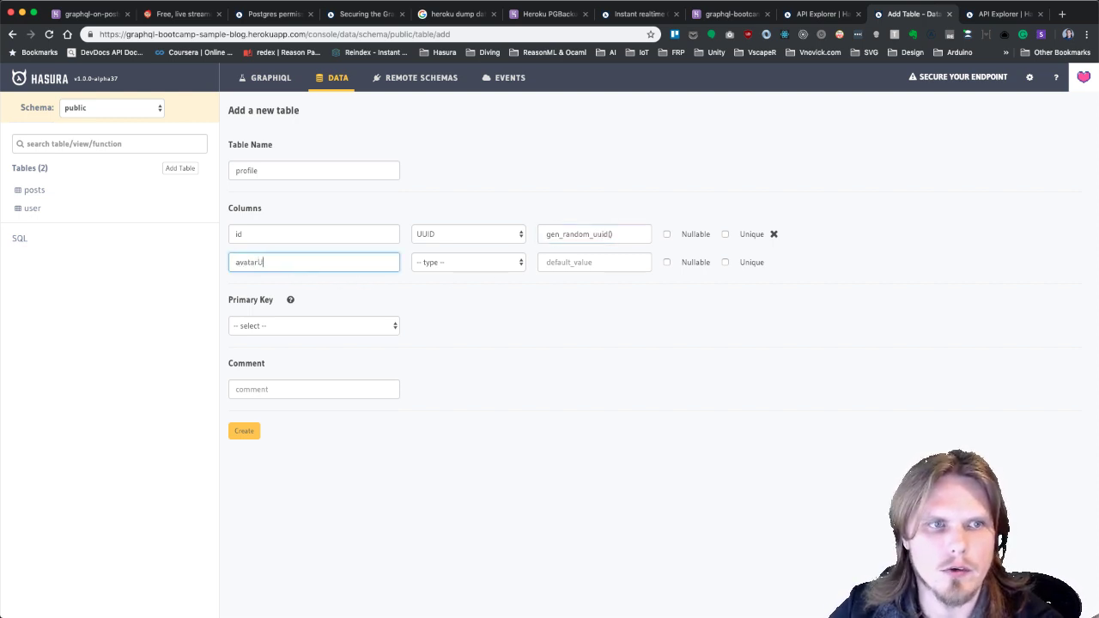
click(458, 267)
click(446, 329)
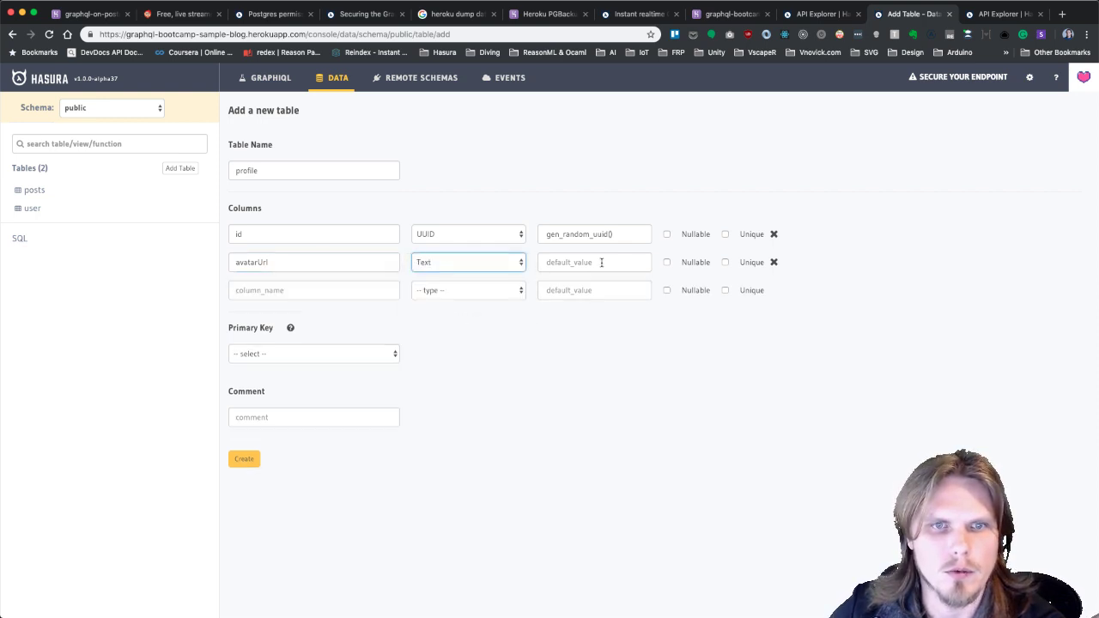
click(251, 290)
text(v)
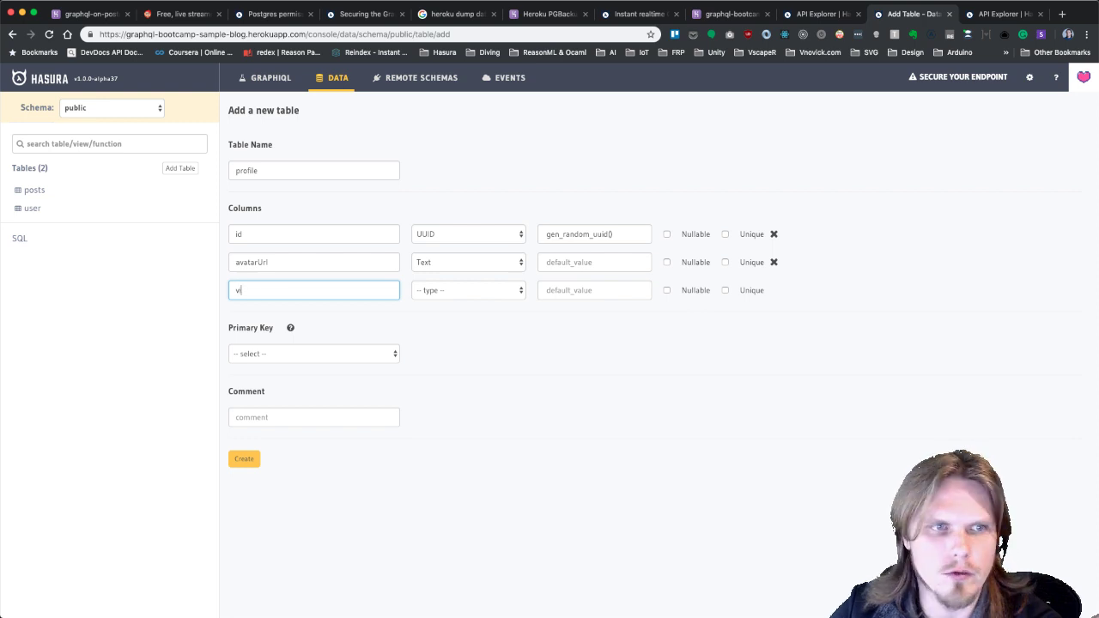
click(446, 296)
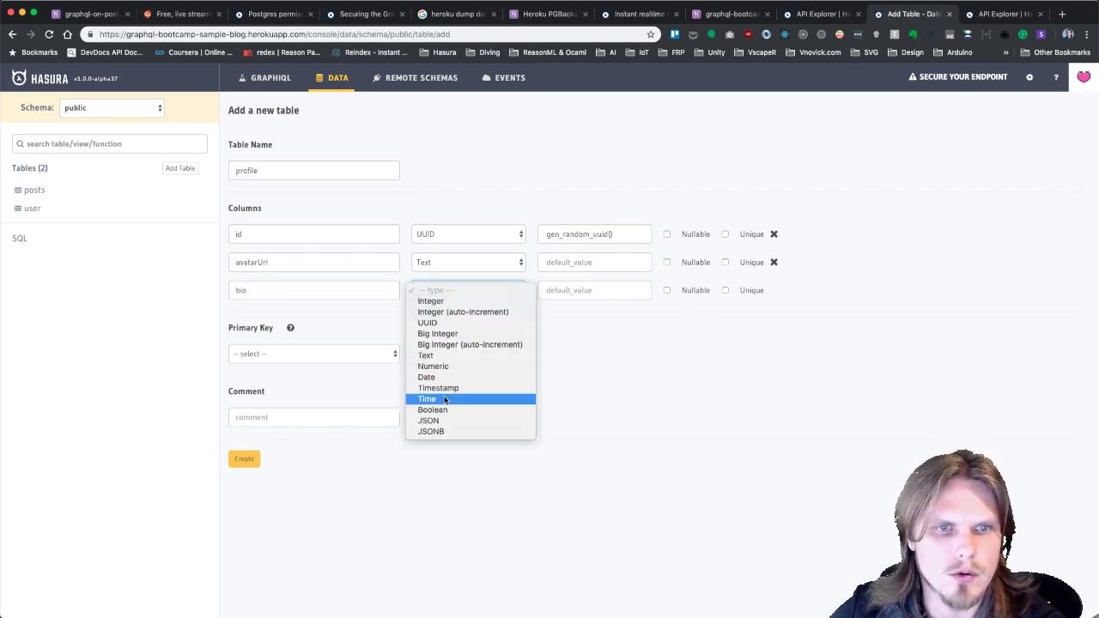
click(446, 355)
click(315, 319)
text(twitter)
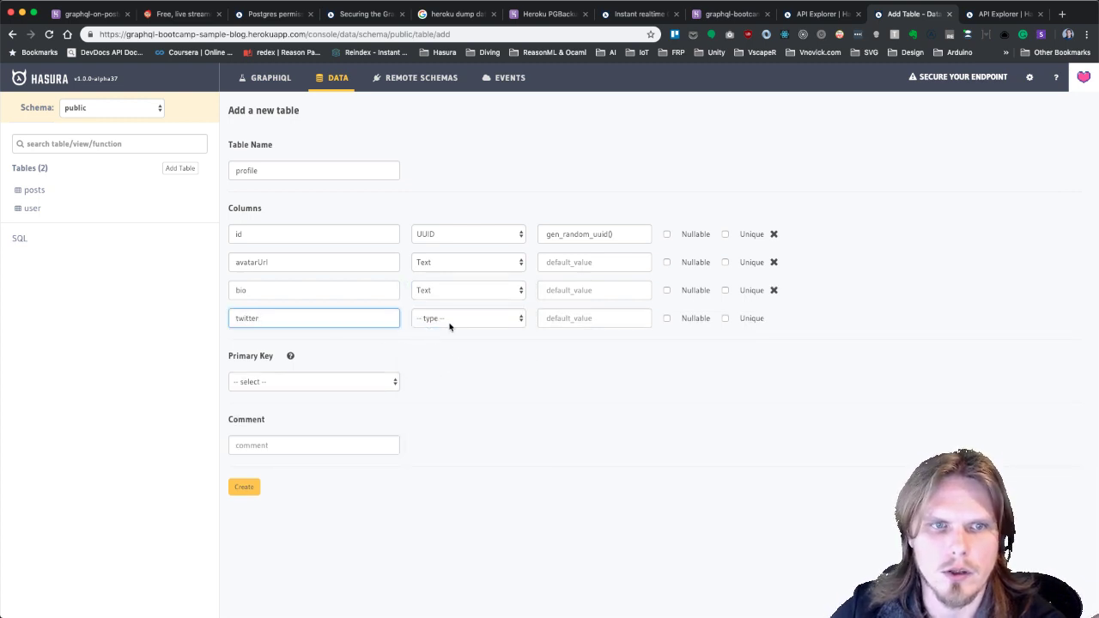
click(433, 319)
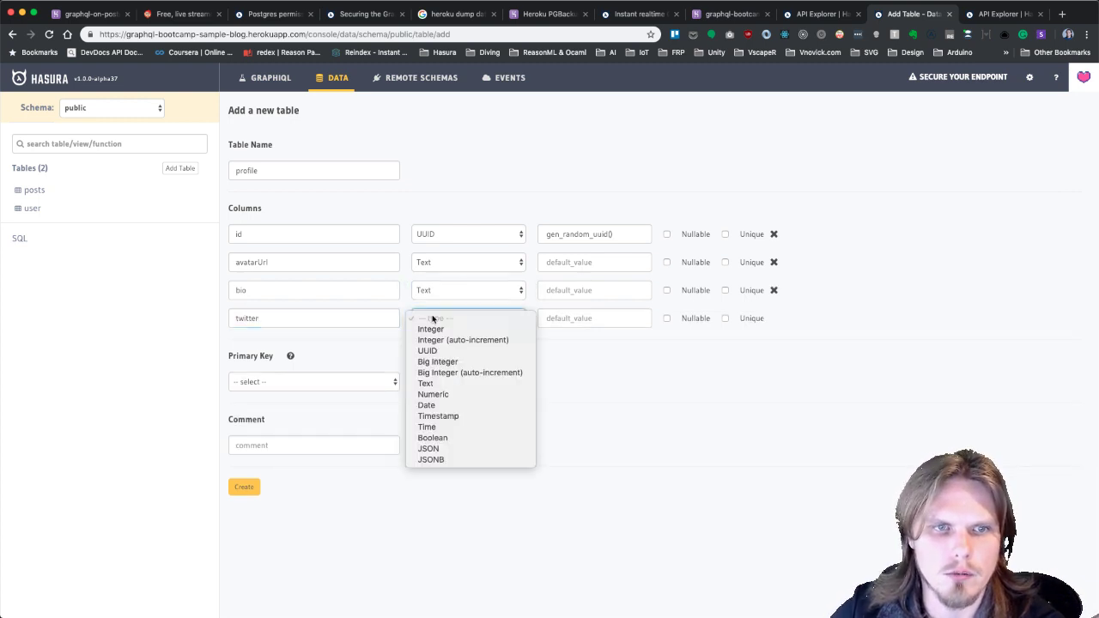
click(429, 382)
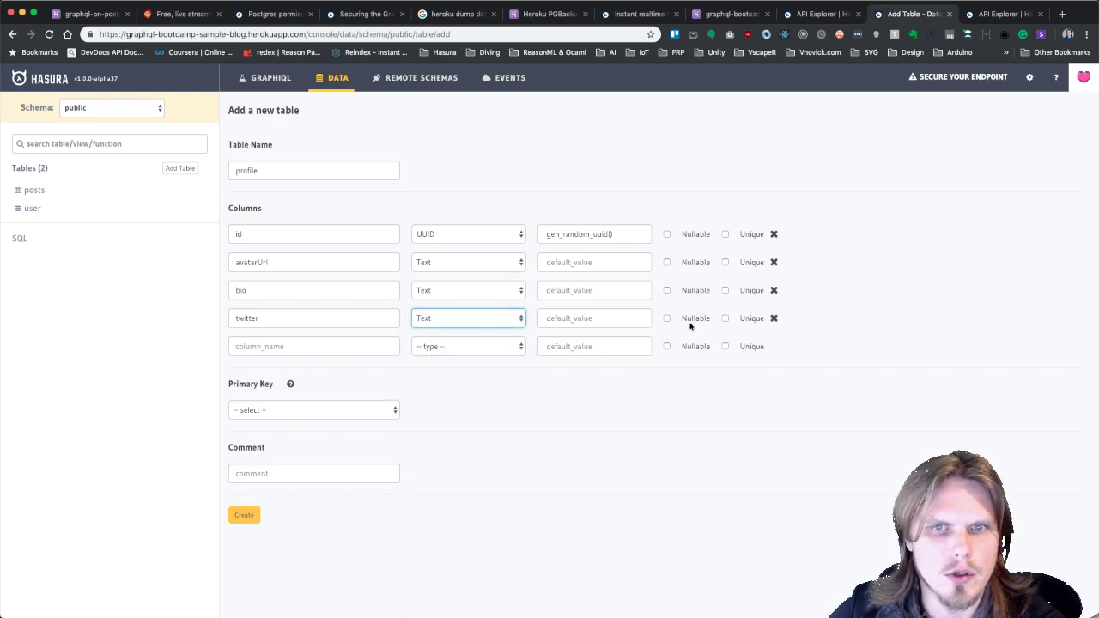
click(667, 319)
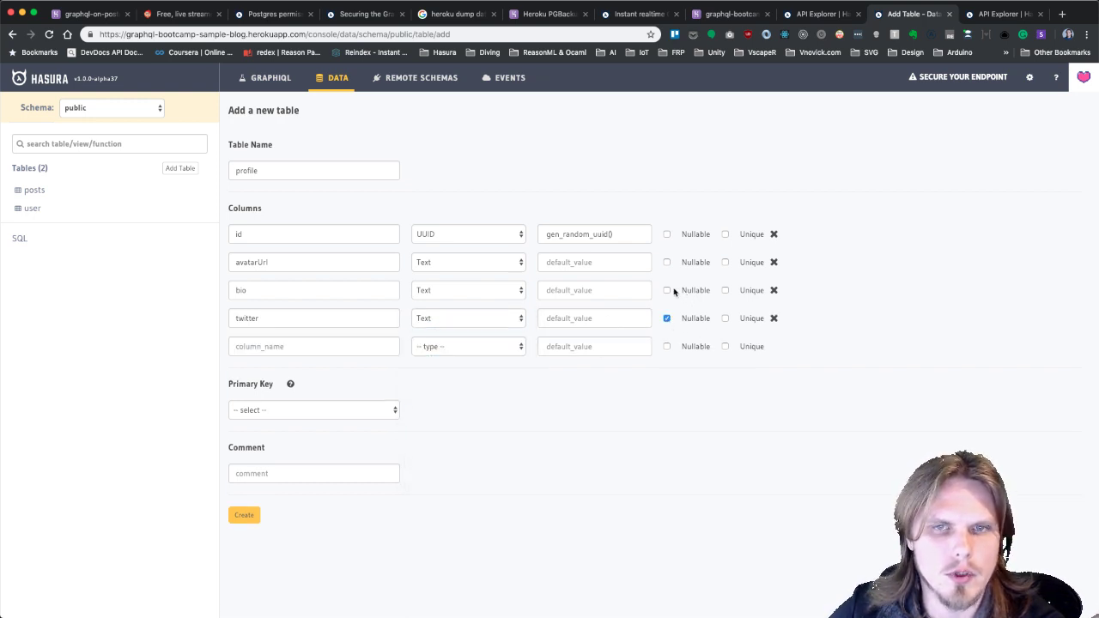
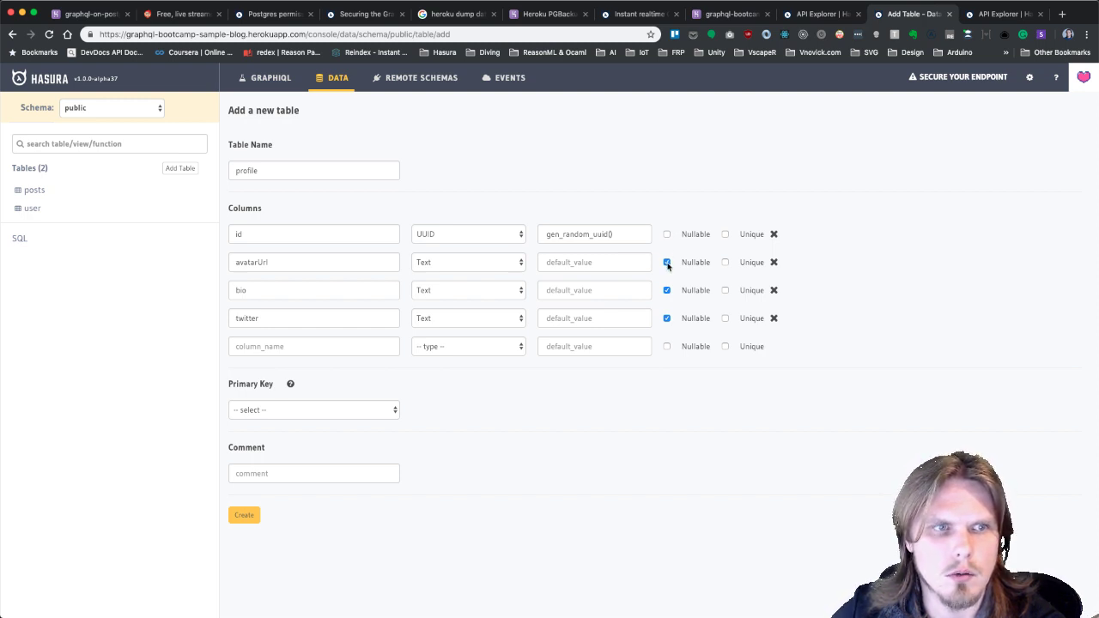
Create the profile table with id as primary key, then browse the posts and profile rows.
click(316, 410)
click(292, 420)
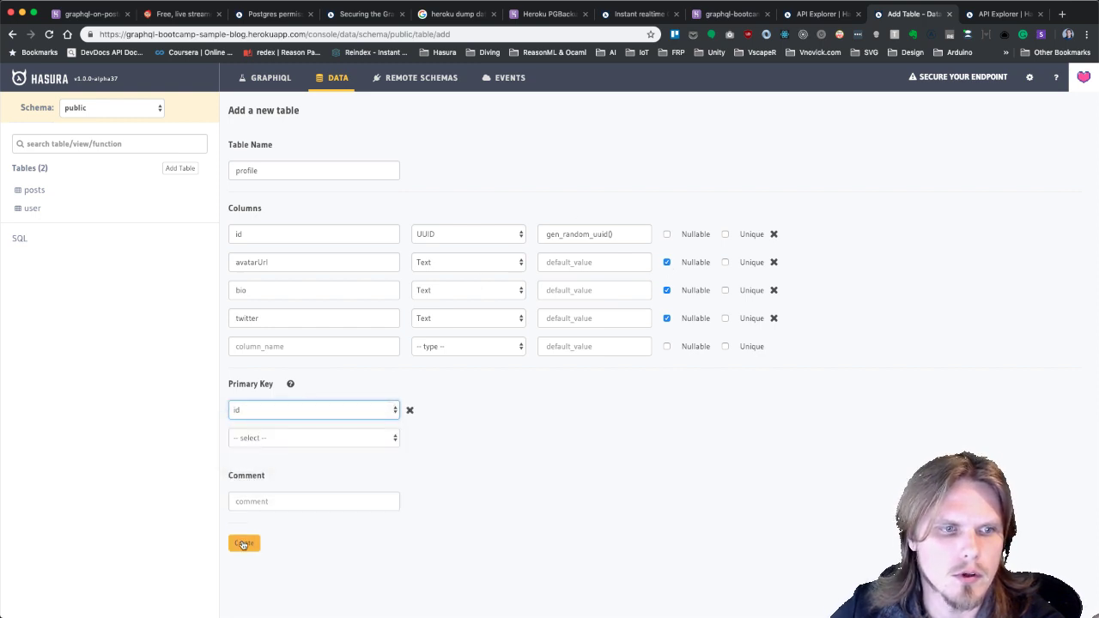
click(244, 544)
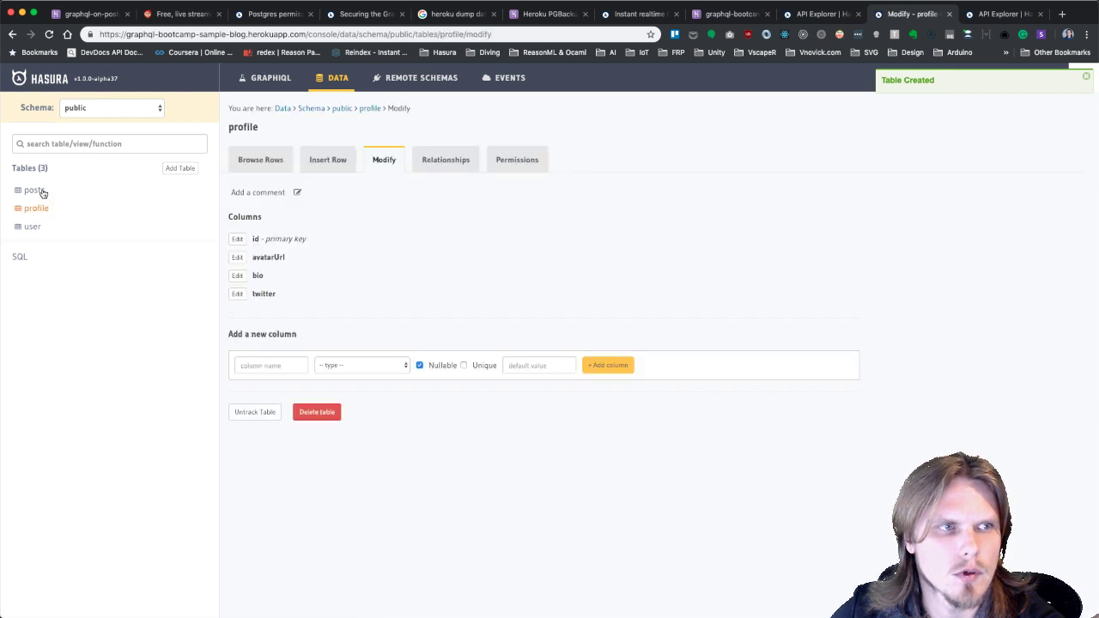
click(38, 191)
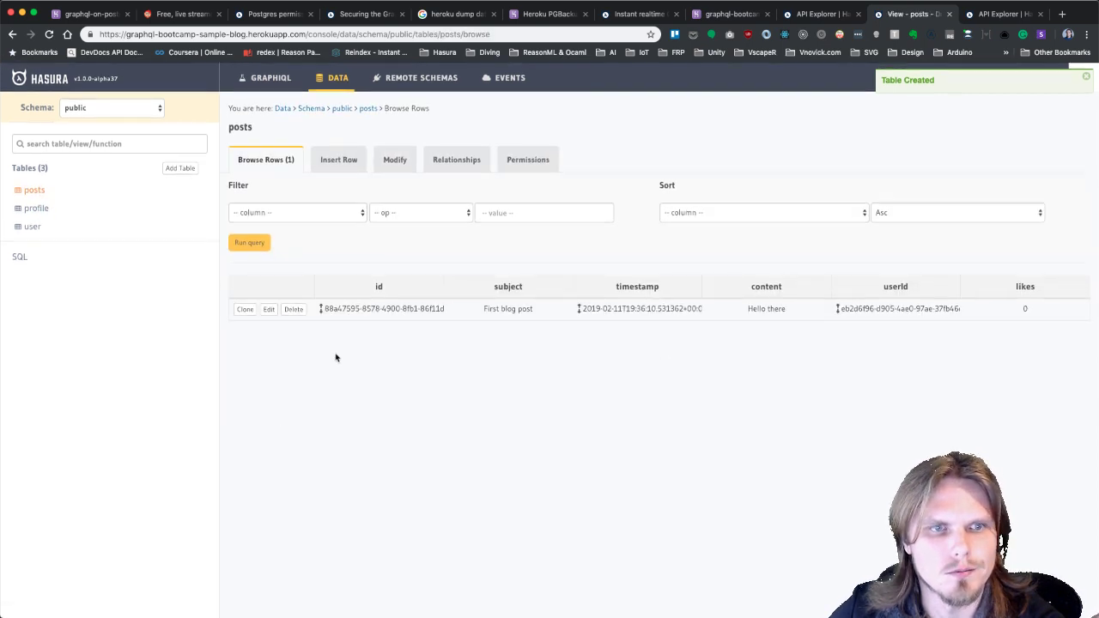
click(38, 210)
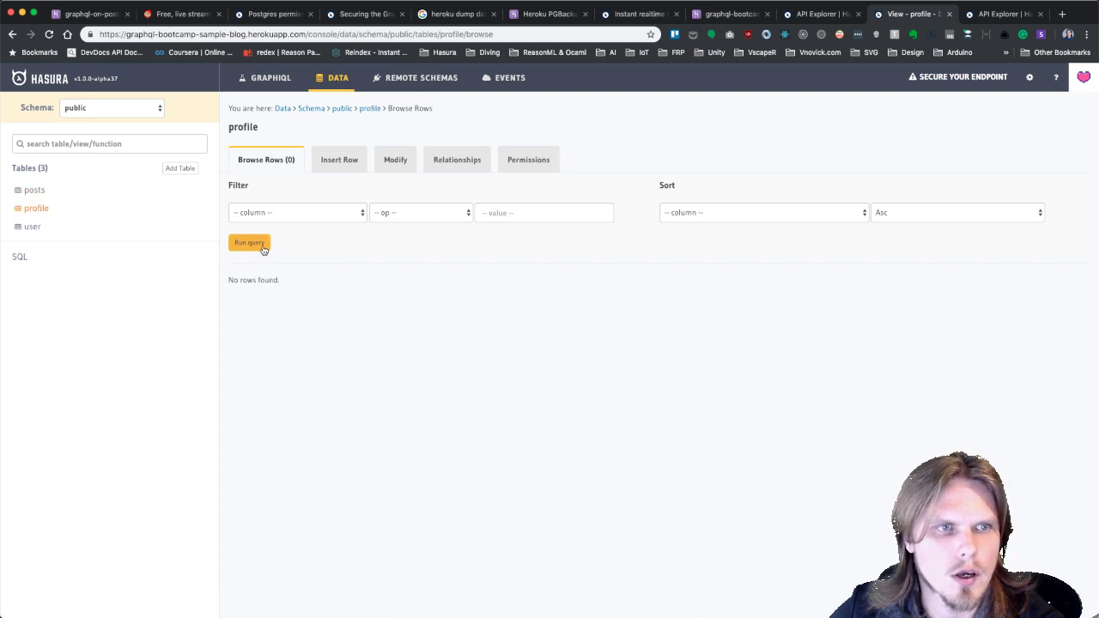
Enter starting avatarUrl, bio and twitter handle values in the profile Insert Row form.
click(353, 165)
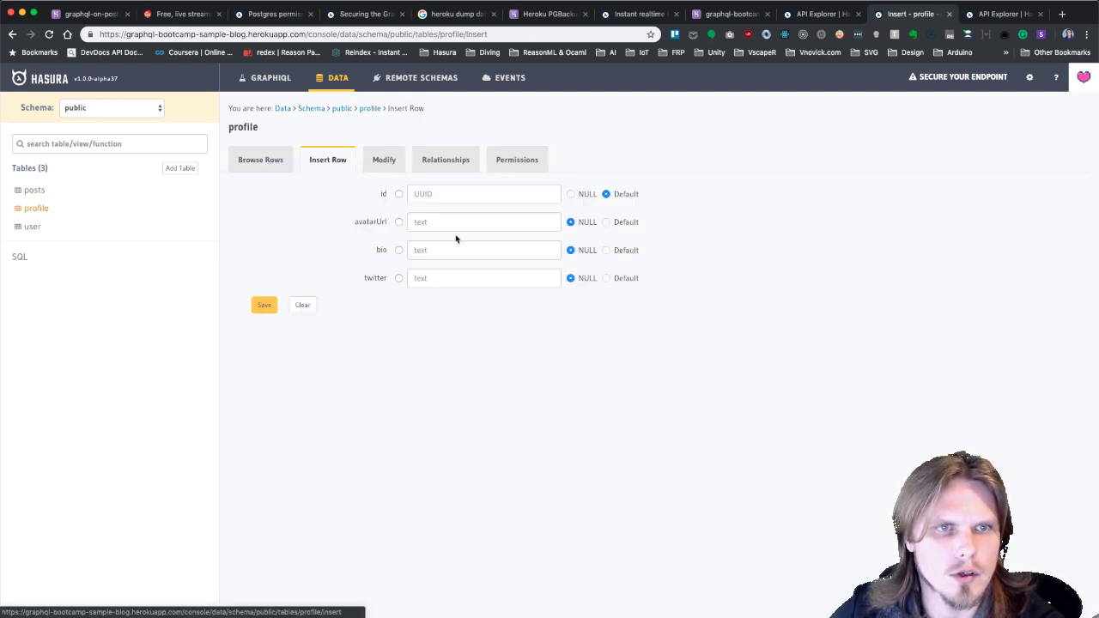
click(456, 225)
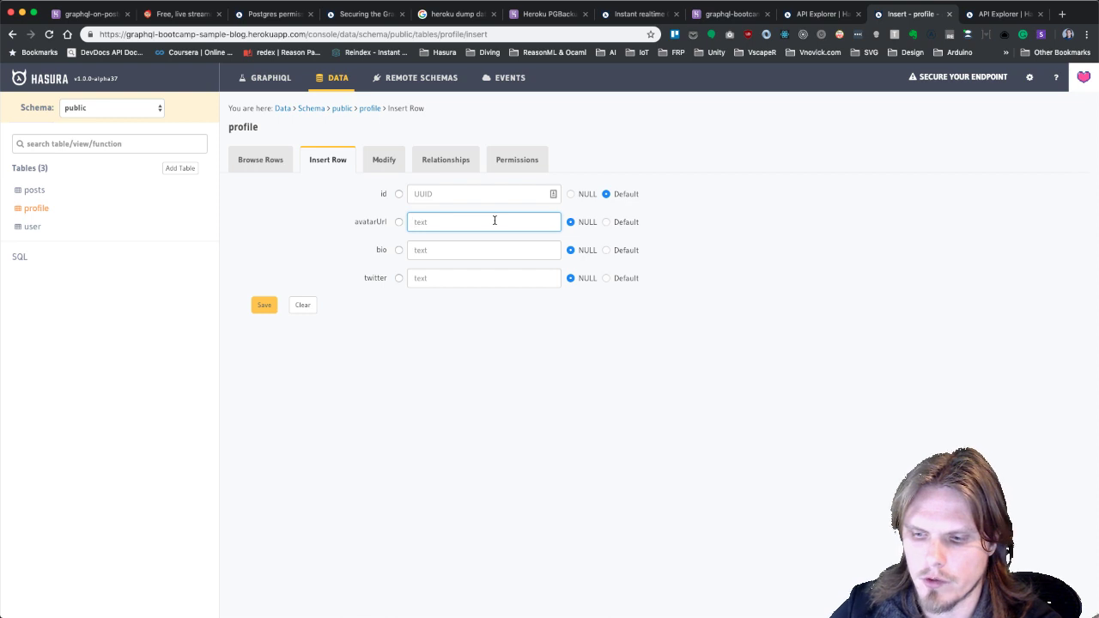
text(some_url)
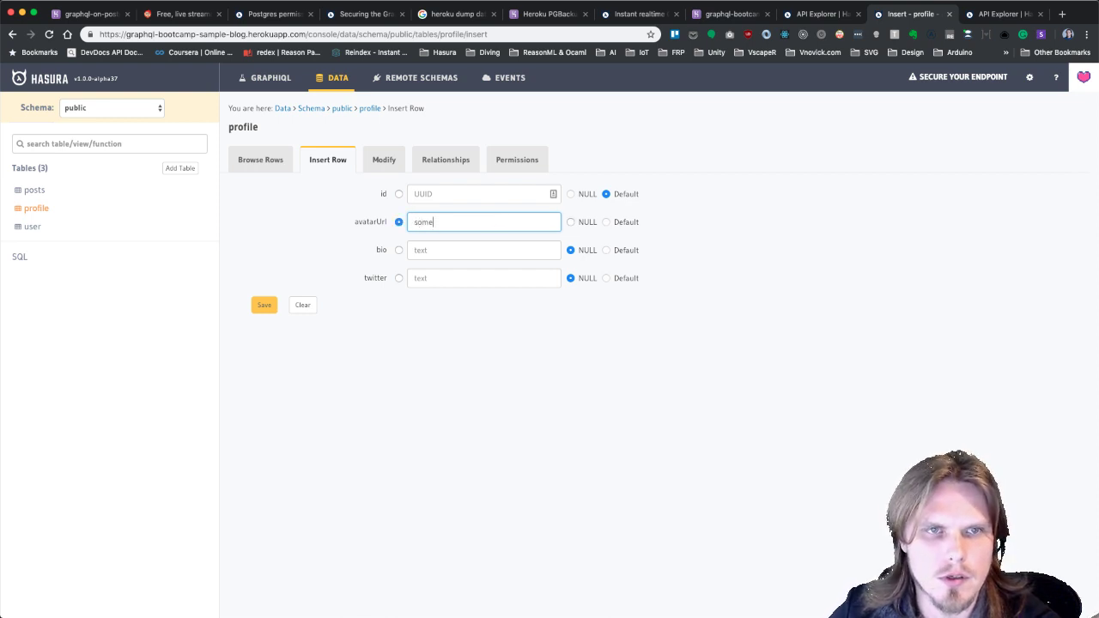
click(485, 249)
text(some bio)
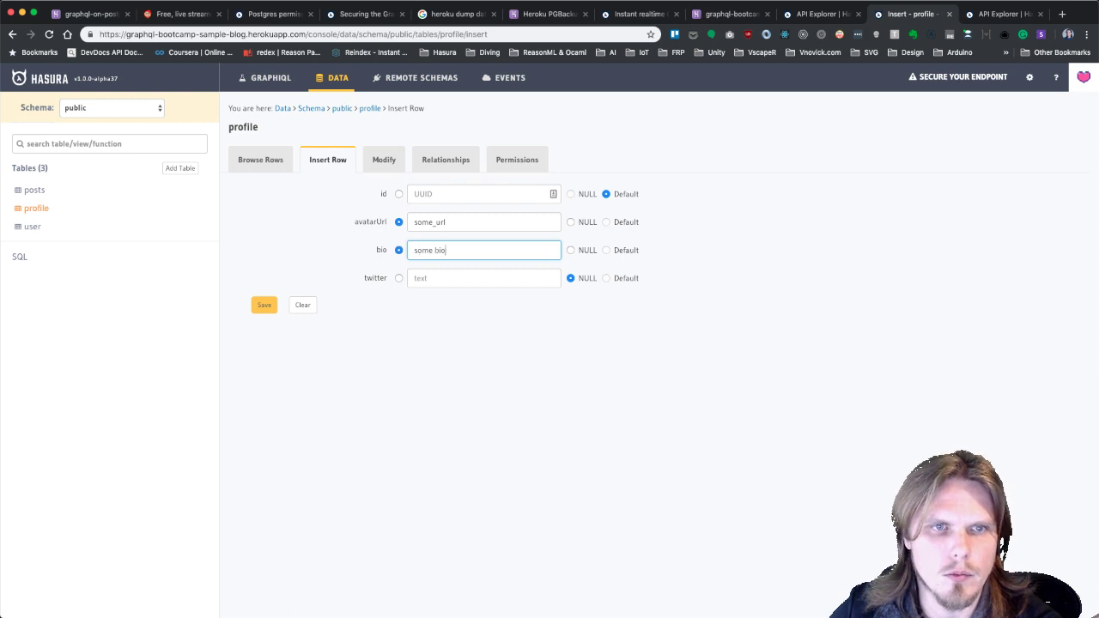
click(473, 277)
text(Vladimir Novick)
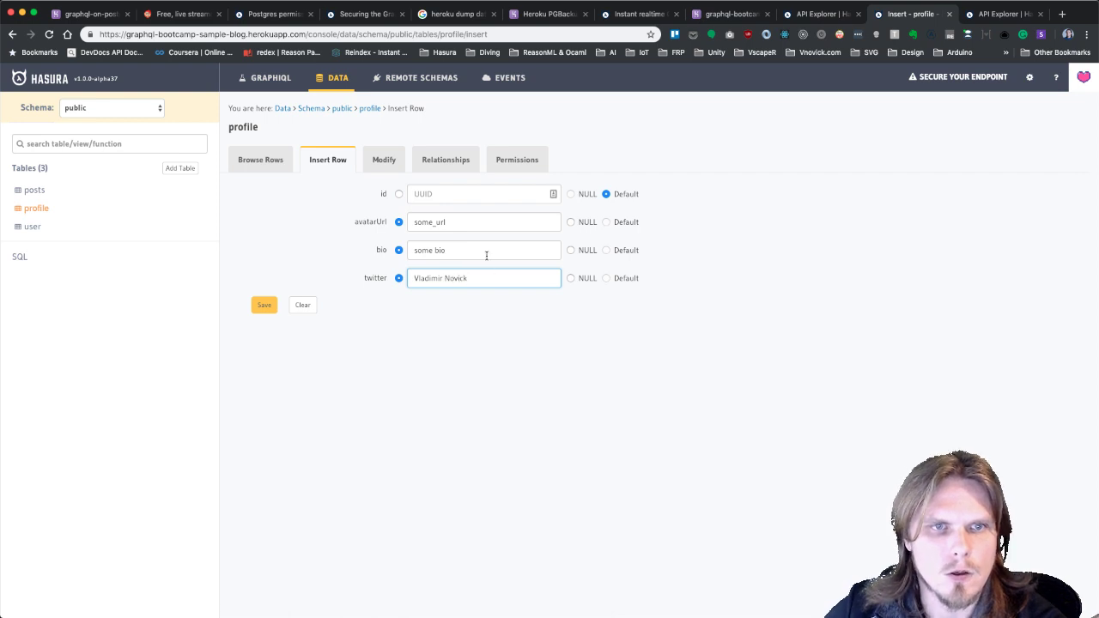
Replace the bio with the developer advocate text from clipboard history.
click(486, 255)
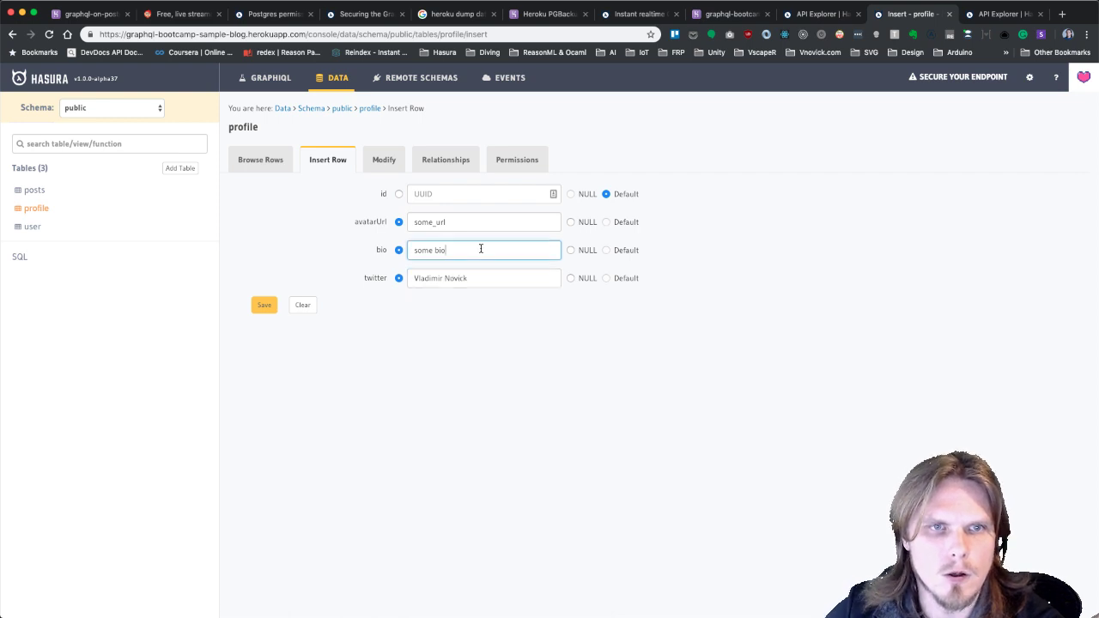
key(super+a)
key(BackSpace)
key(super+shift+v)
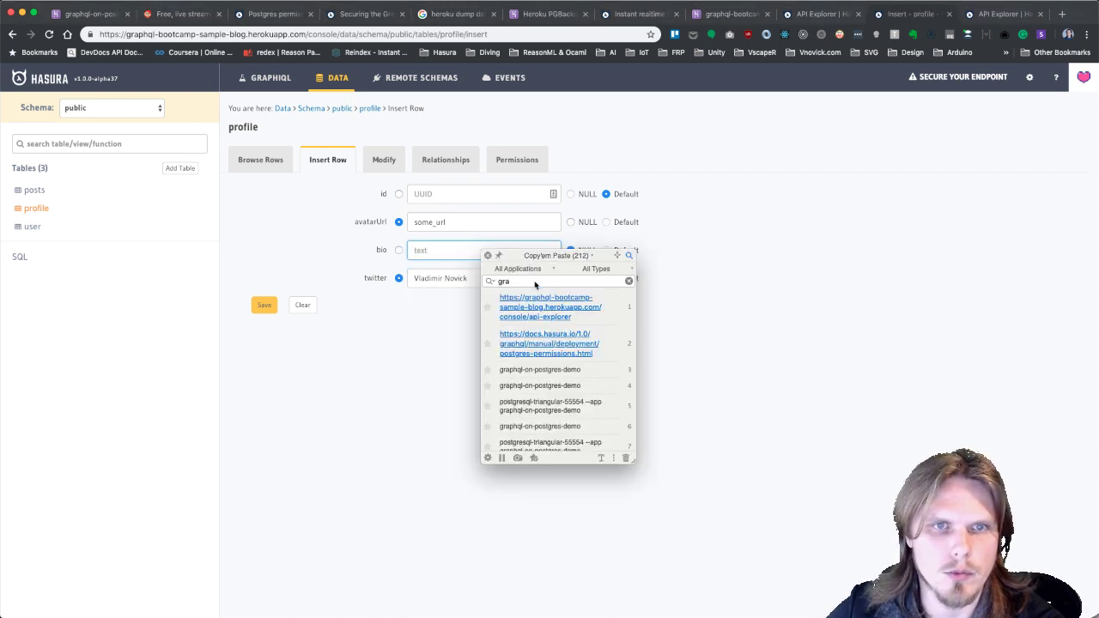
click(535, 284)
key(super+a)
text(develo)
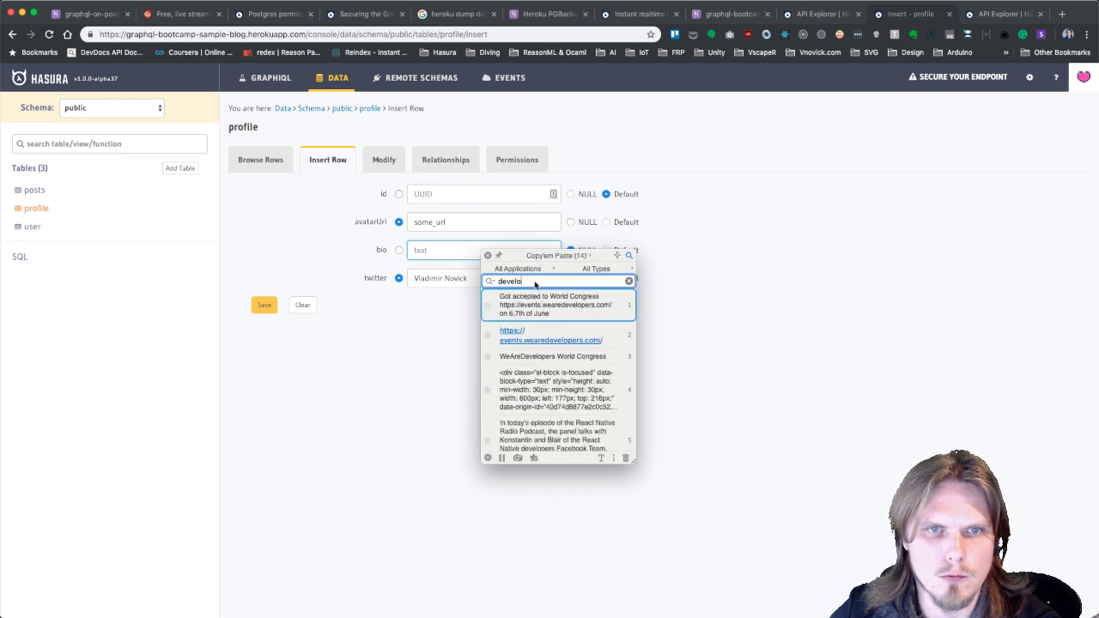
text(per advoc)
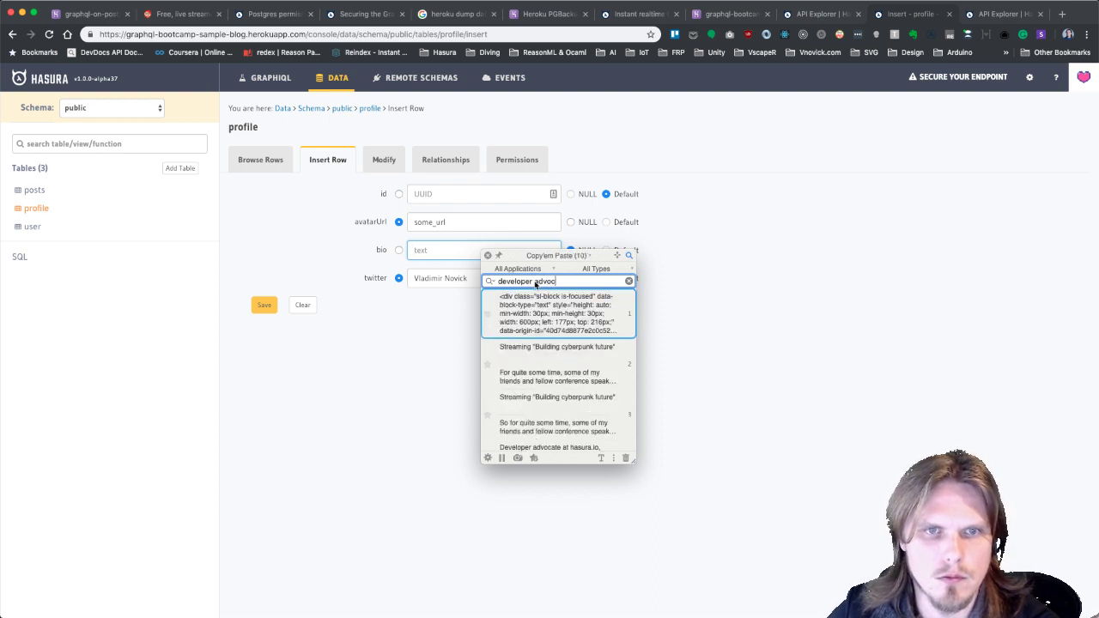
text(ate)
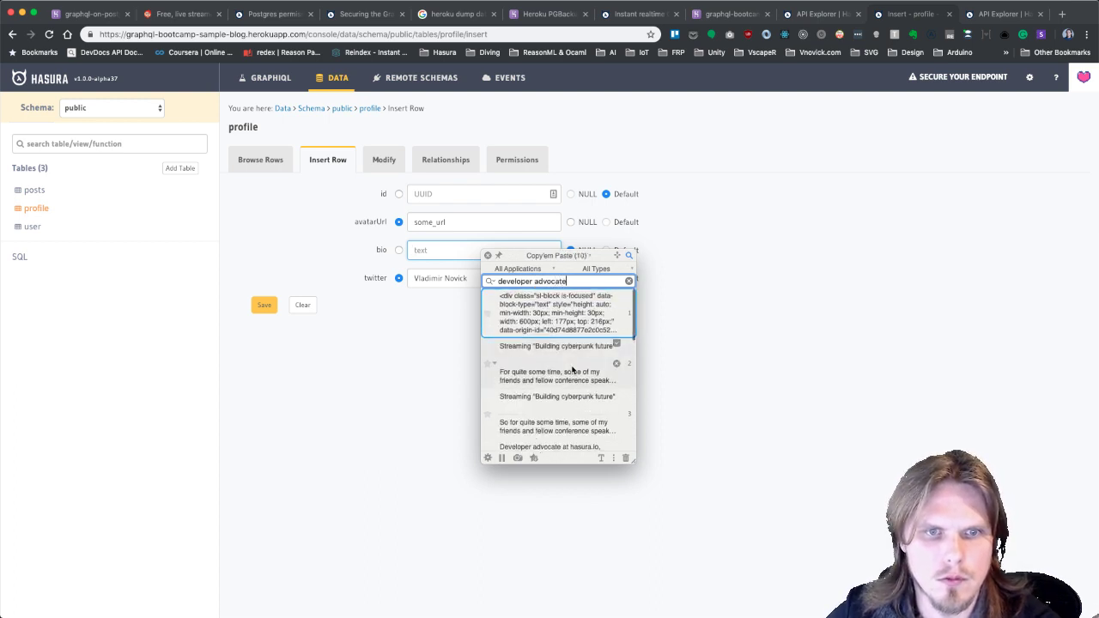
scroll(547, 386, down, 3)
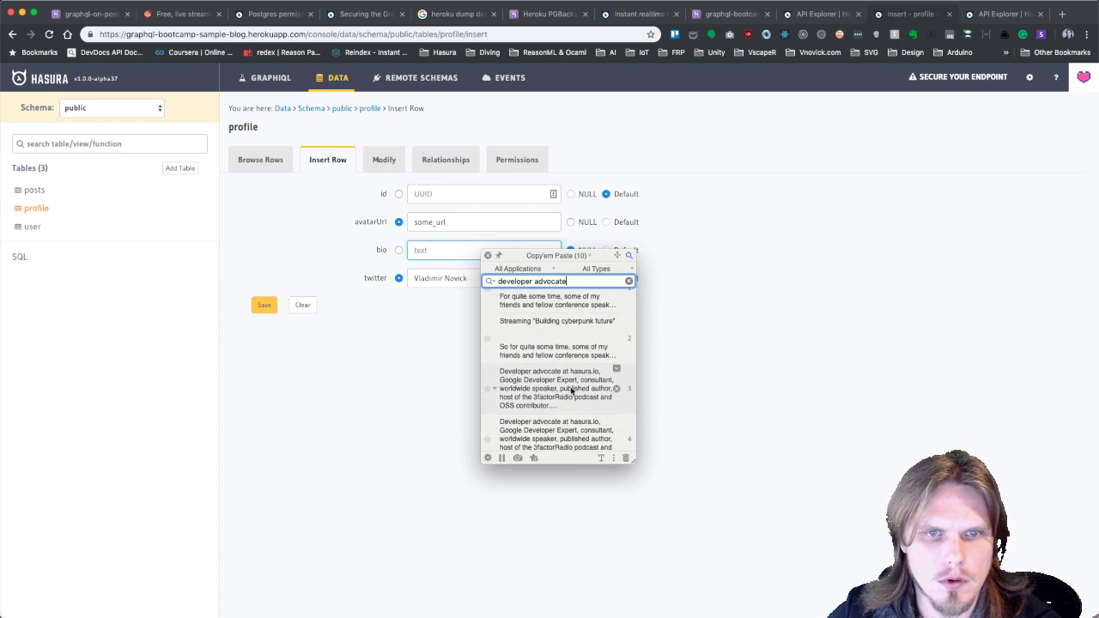
click(571, 390)
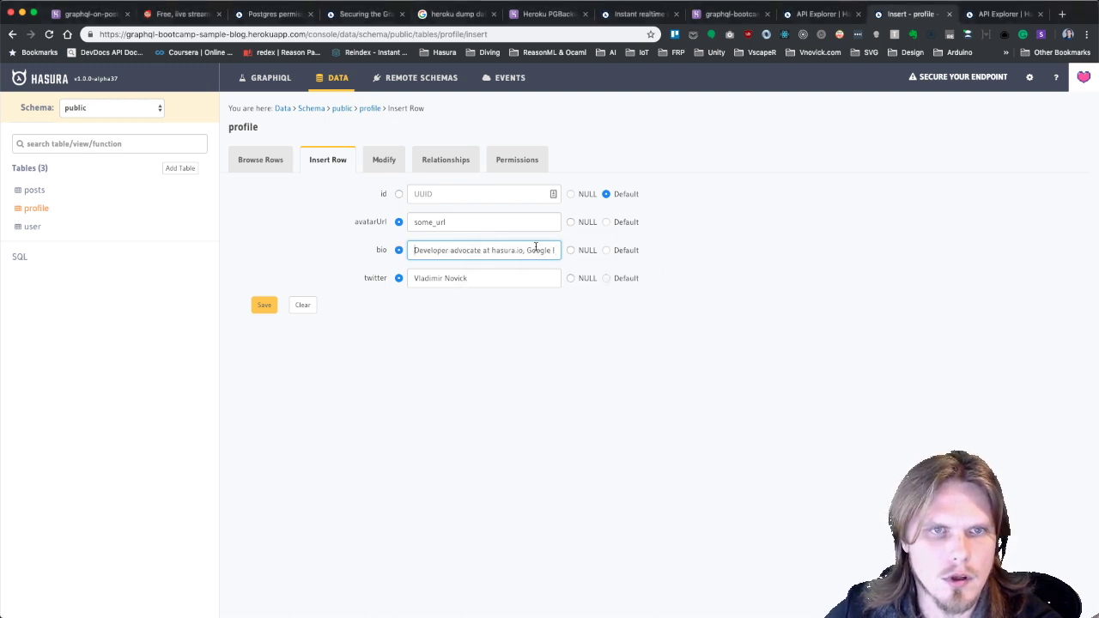
Keep avatarUrl as some_url, save the profile row, and view the table's rows.
click(463, 222)
double_click(463, 222)
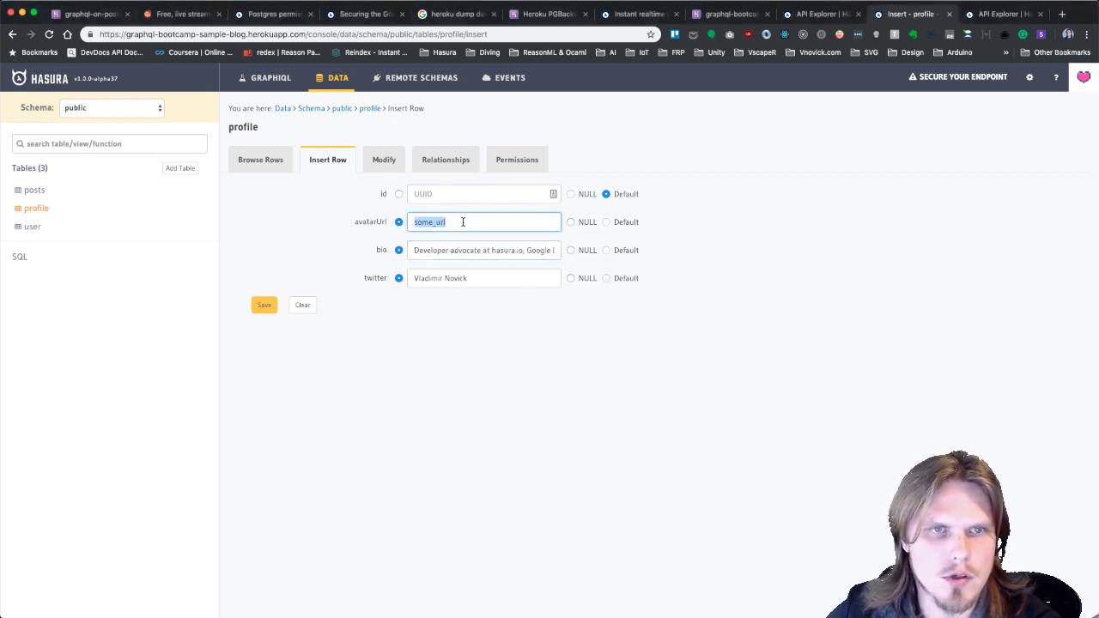
key(super+shift+v)
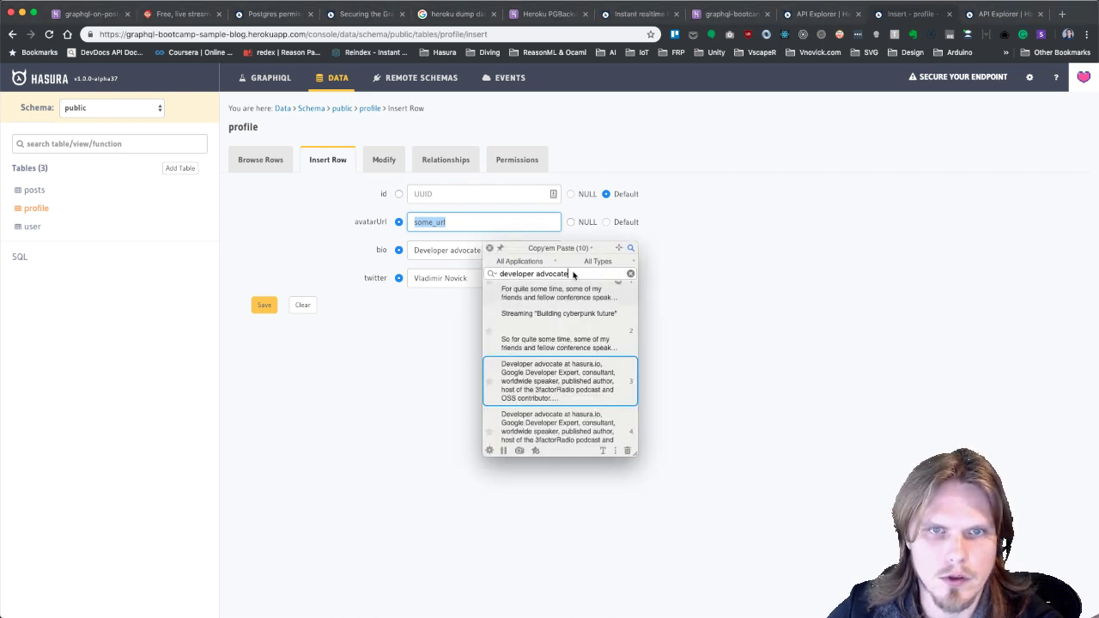
text(imgur)
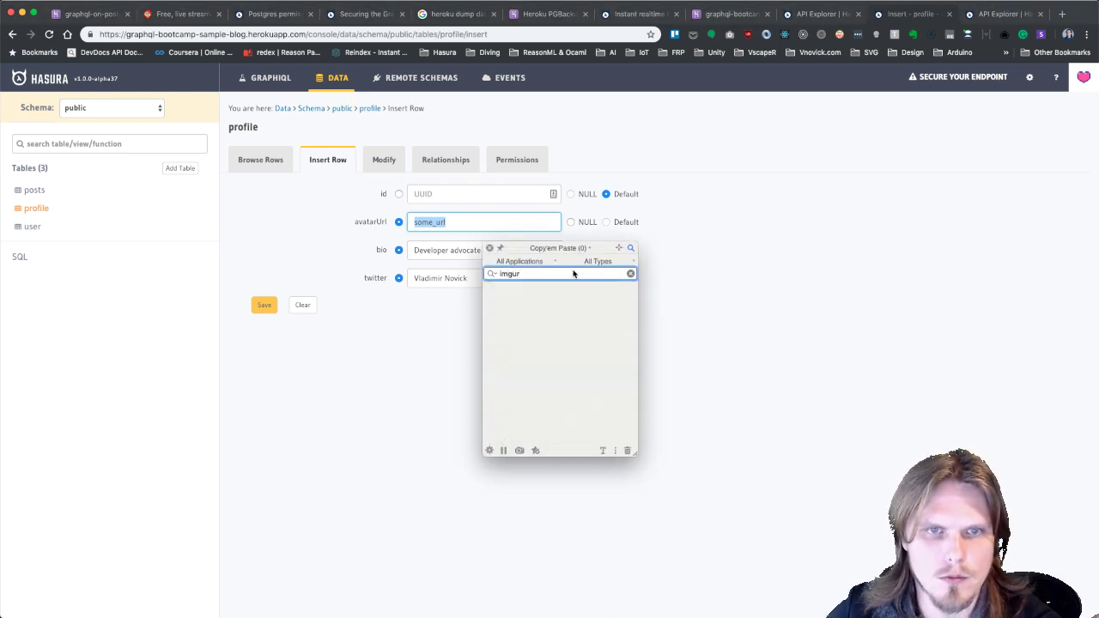
key(super+a)
key(BackSpace)
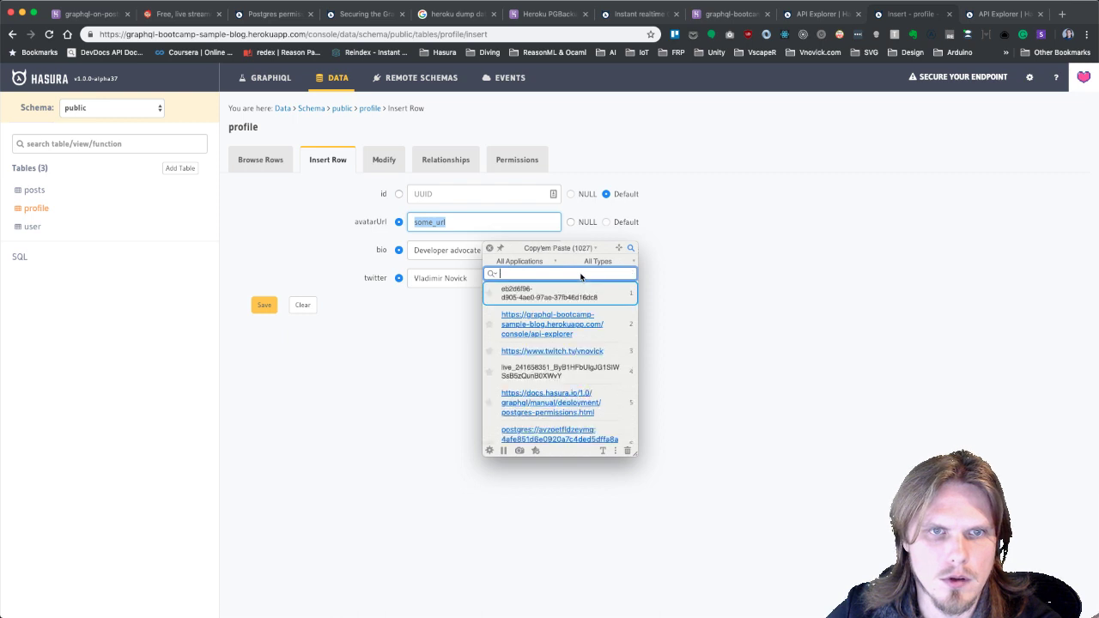
key(Escape)
click(466, 223)
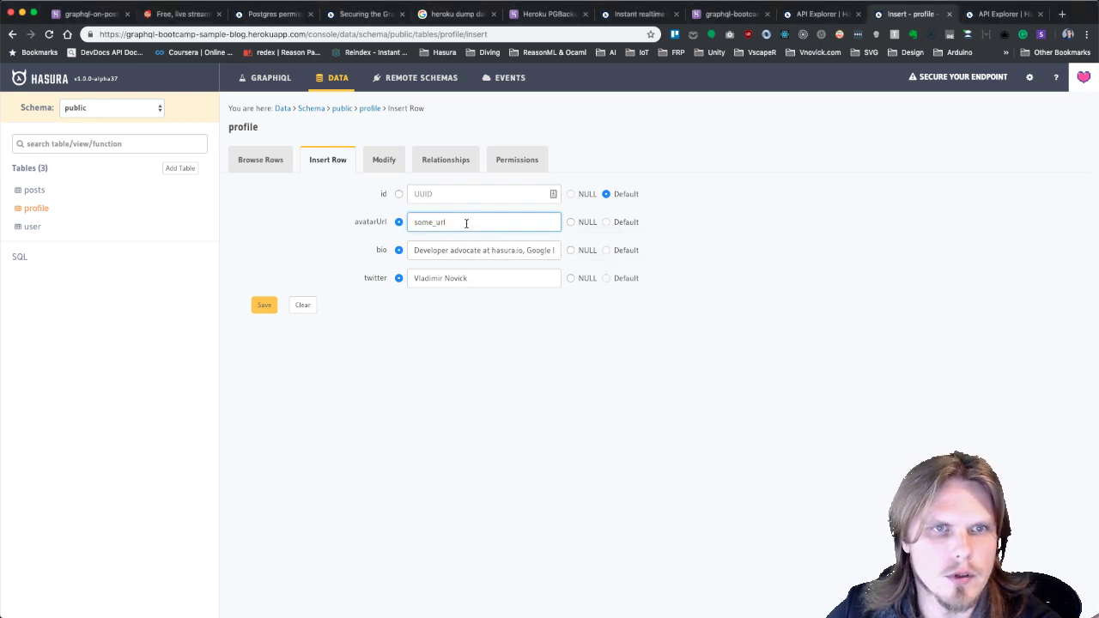
click(554, 347)
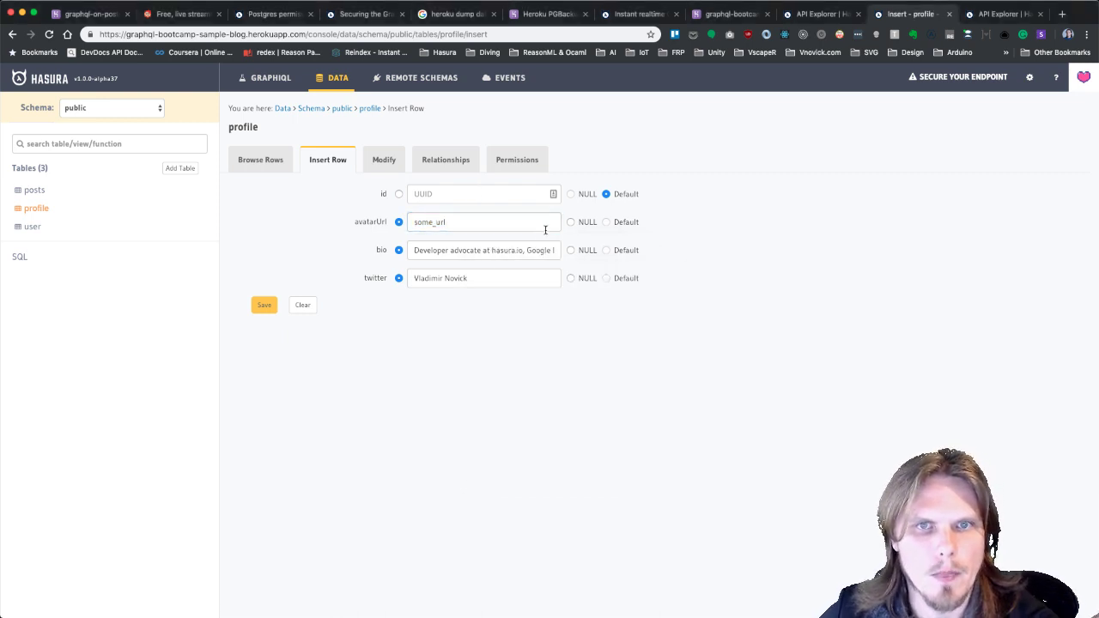
click(264, 305)
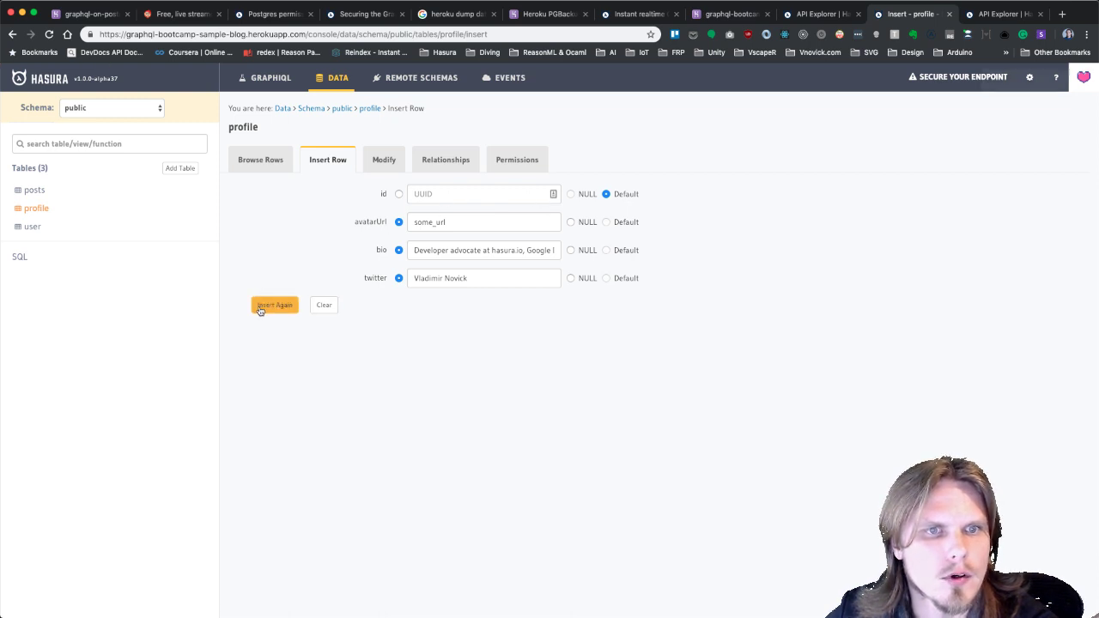
click(269, 160)
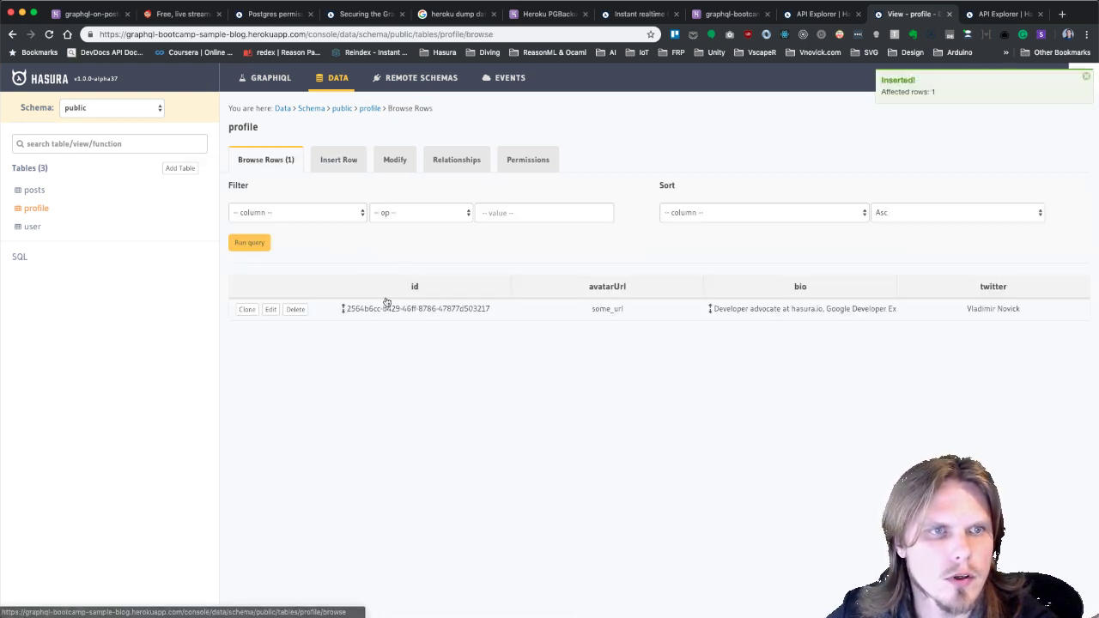
Select the new profile's id value and open the posts table's Modify page.
drag(498, 306, 348, 312)
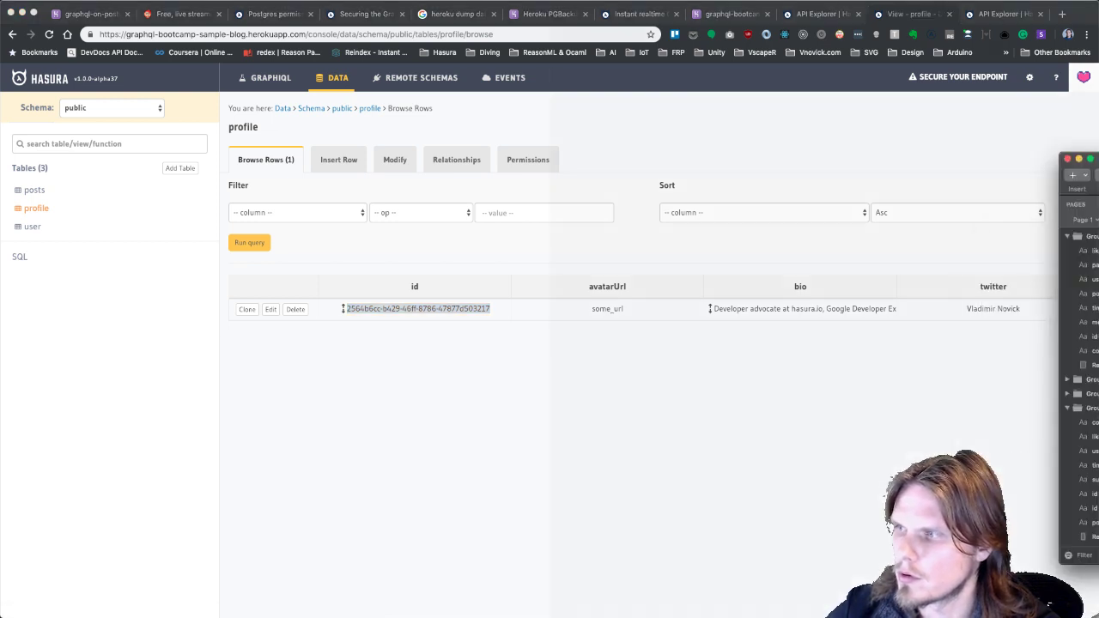
click(35, 193)
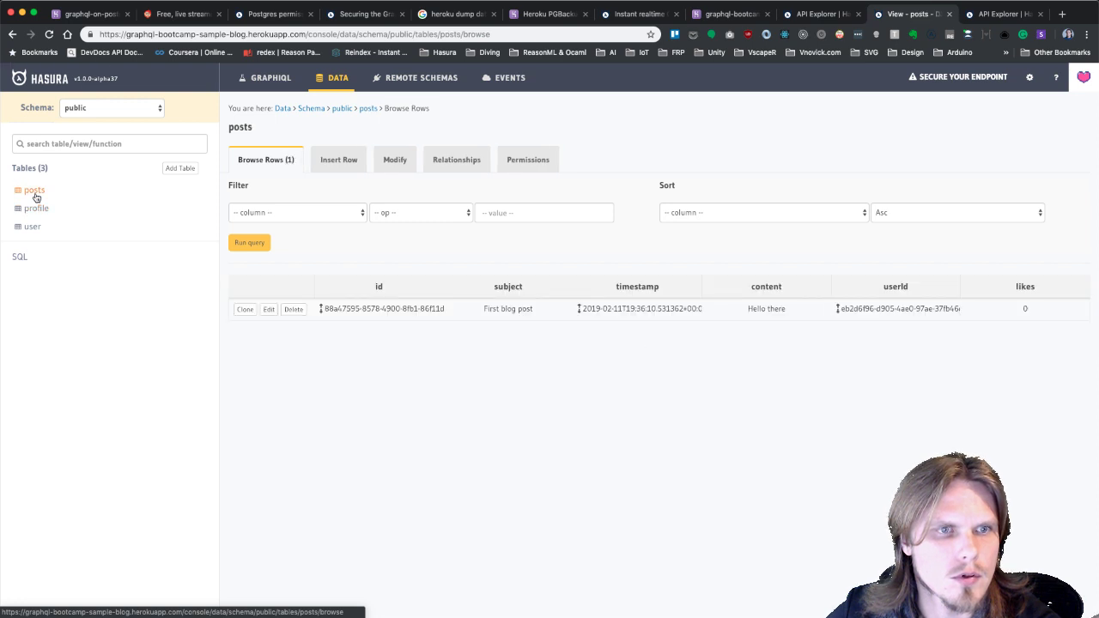
click(395, 162)
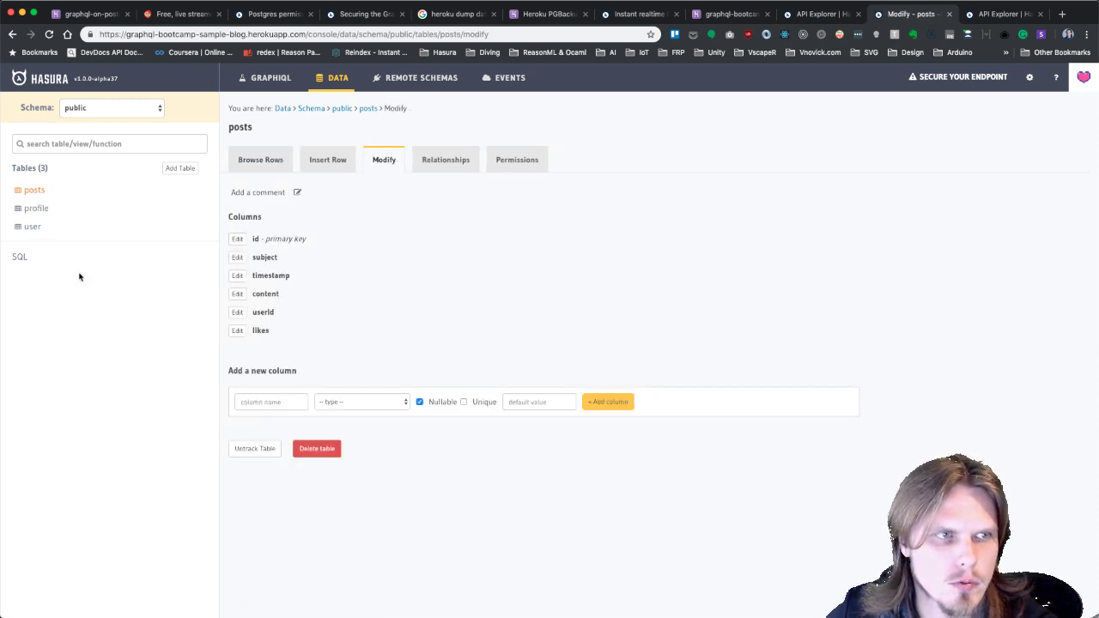
Save posts.userId as a foreign key to user.id, then return to the profile table.
click(238, 313)
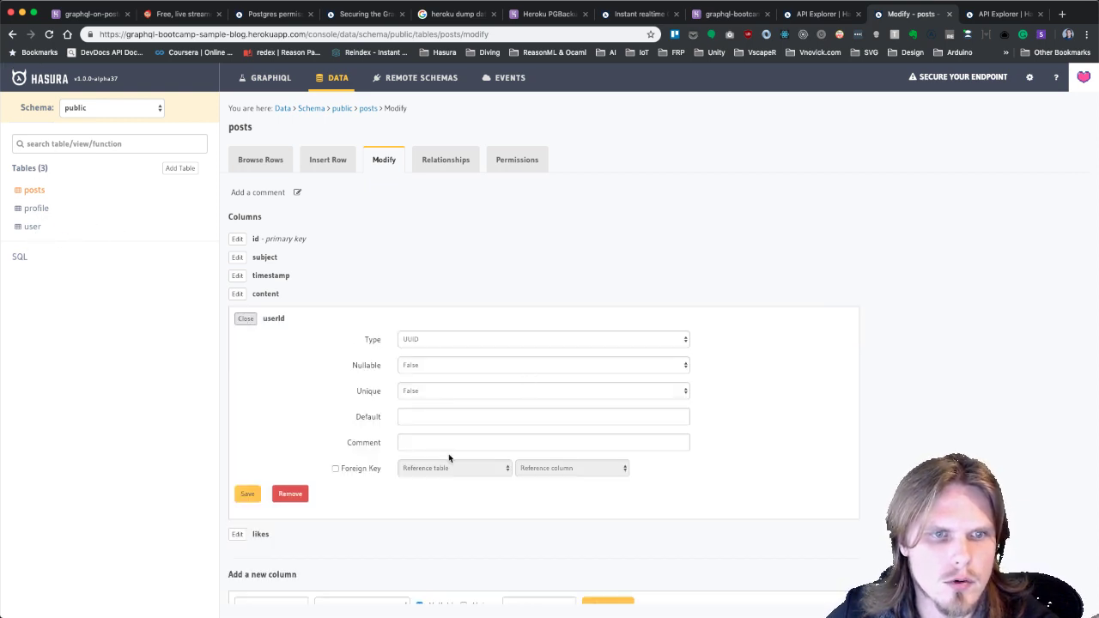
click(347, 471)
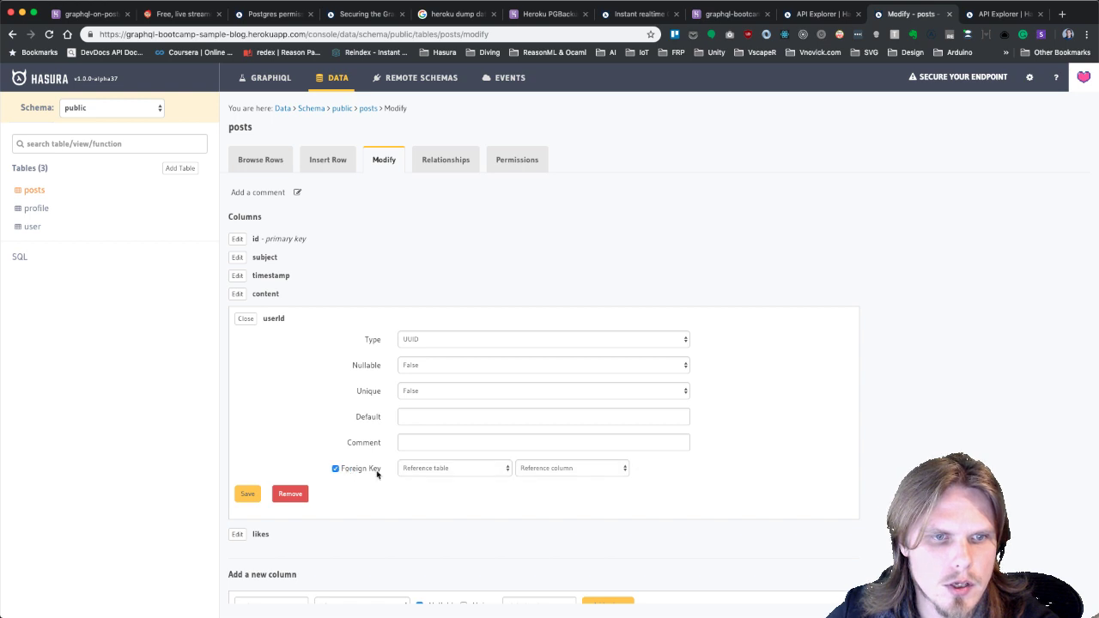
click(470, 468)
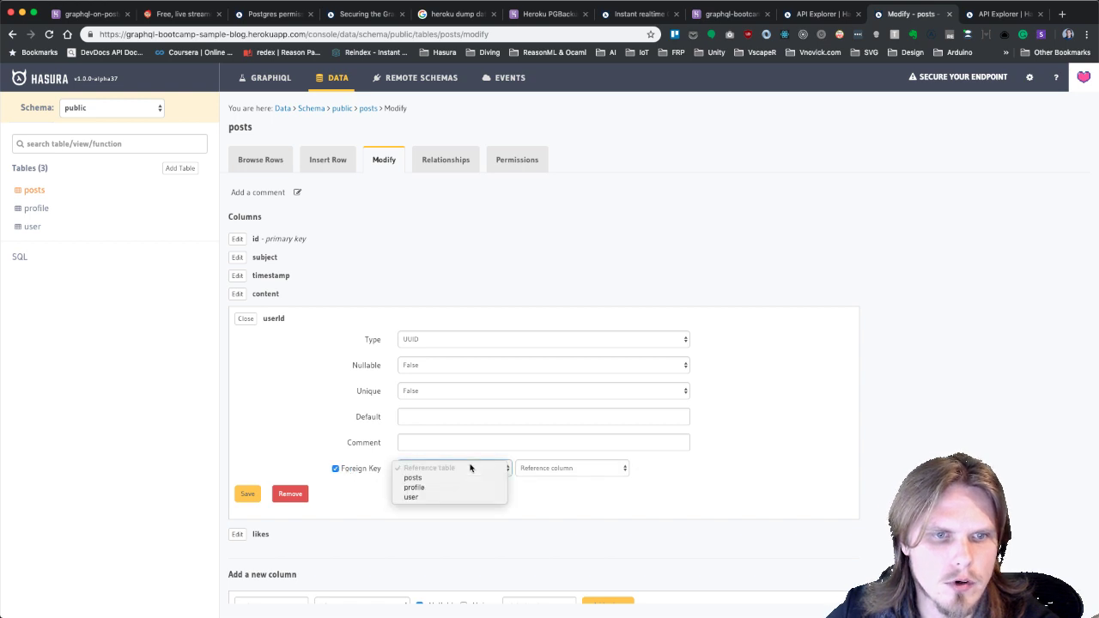
click(431, 496)
click(569, 470)
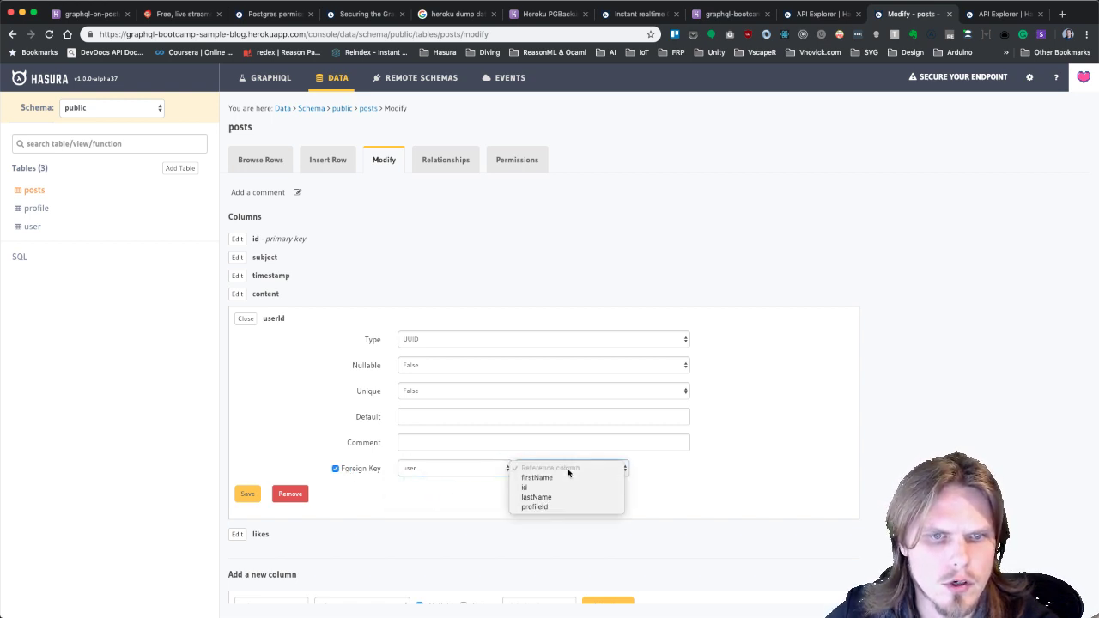
click(538, 487)
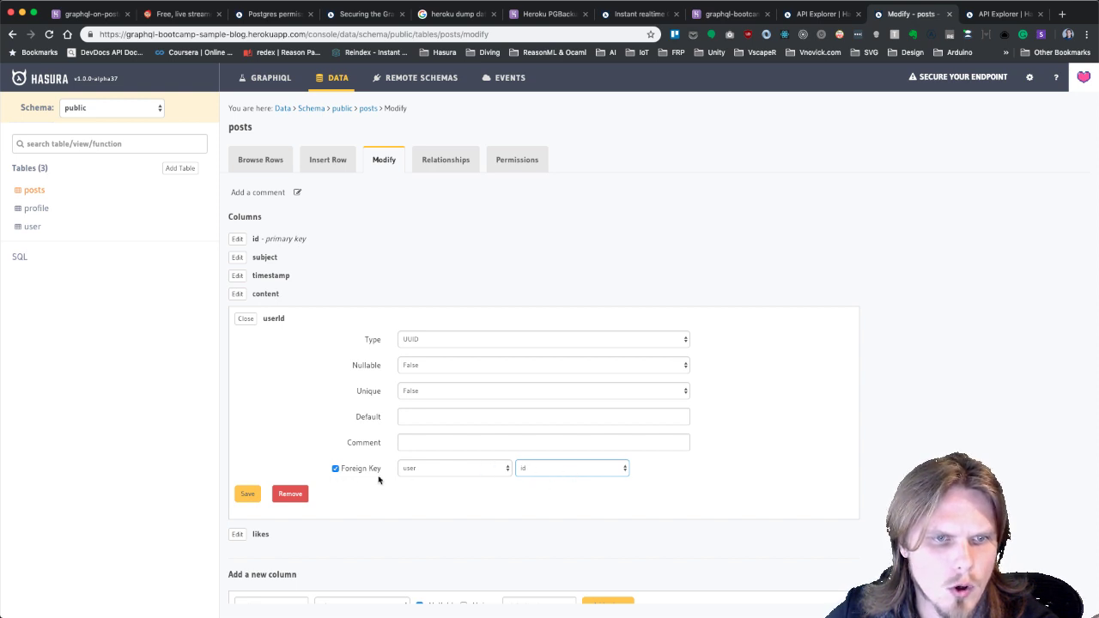
click(248, 493)
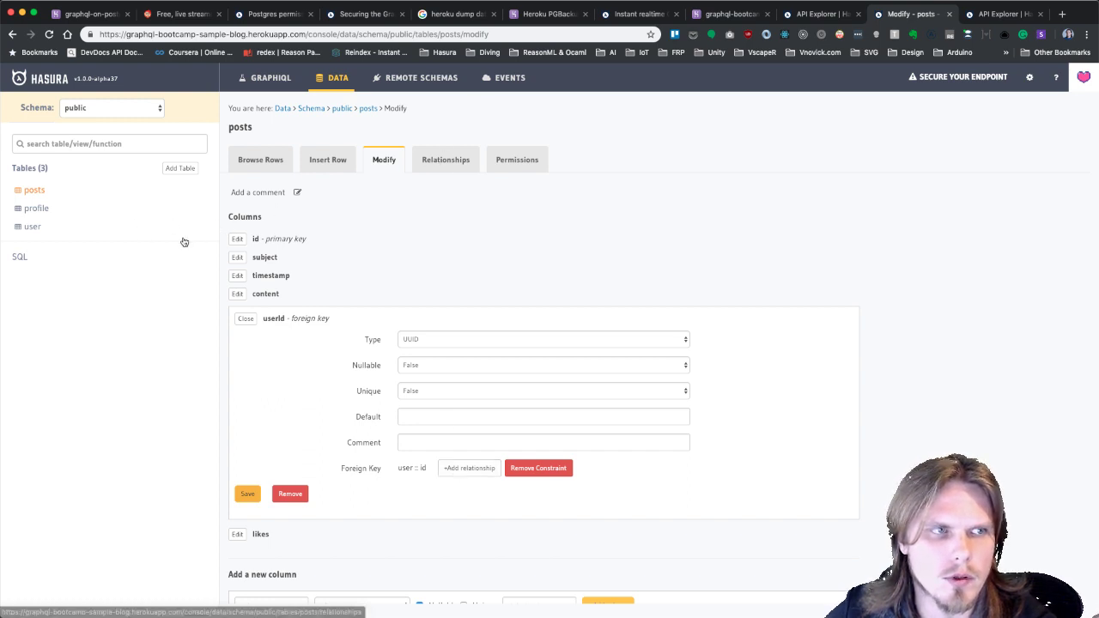
click(38, 210)
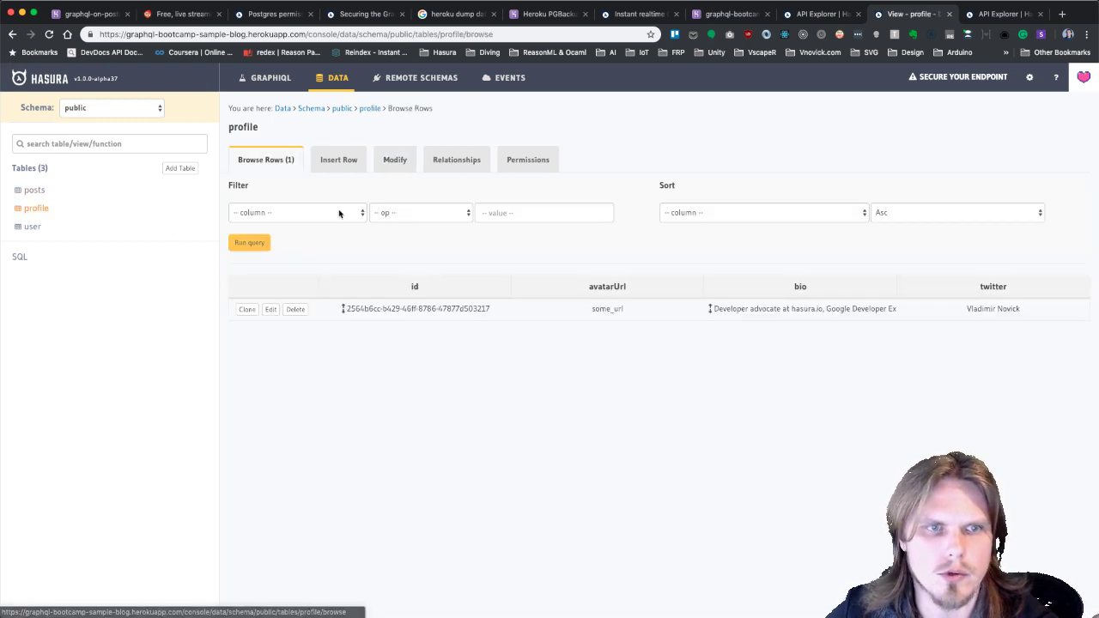
Start making user.profileId a non-nullable foreign key, then leave it unsaved for the user rows.
click(398, 166)
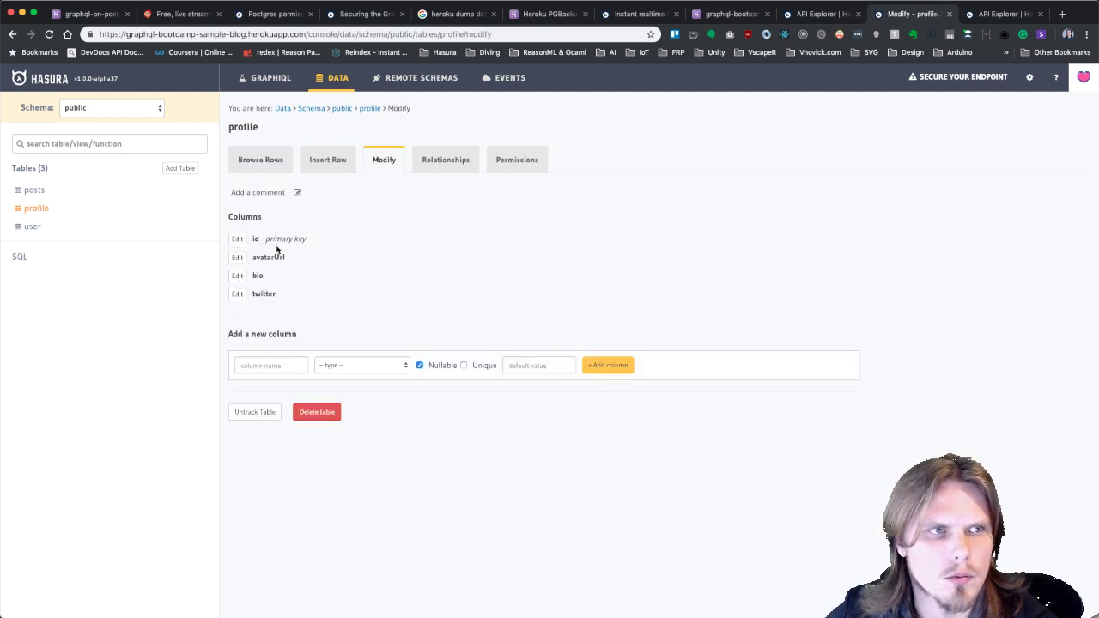
click(31, 227)
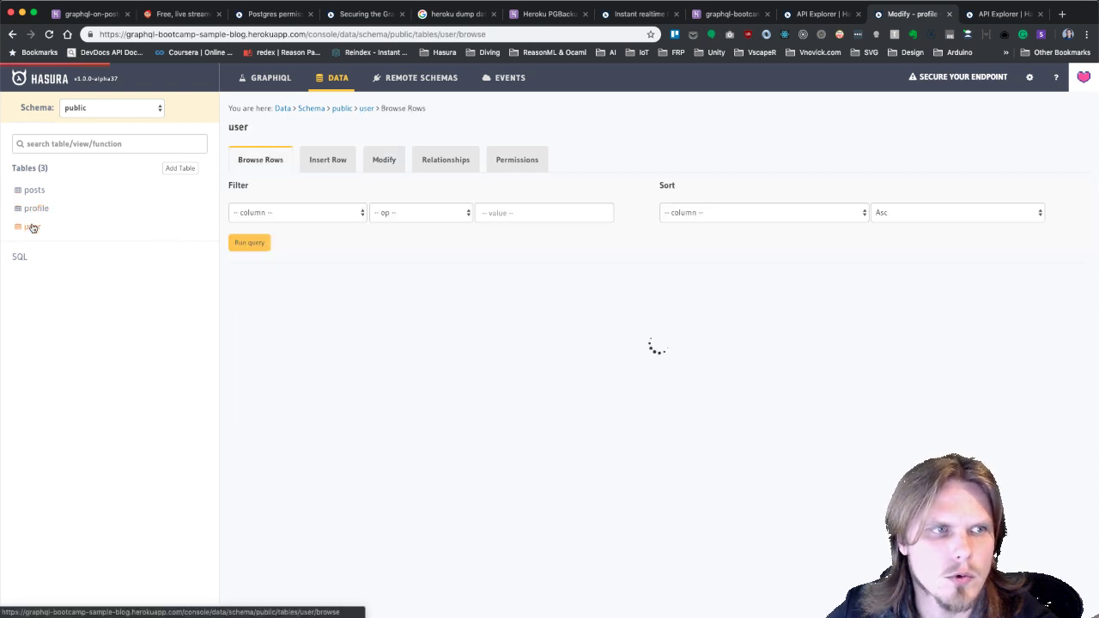
click(395, 160)
click(236, 294)
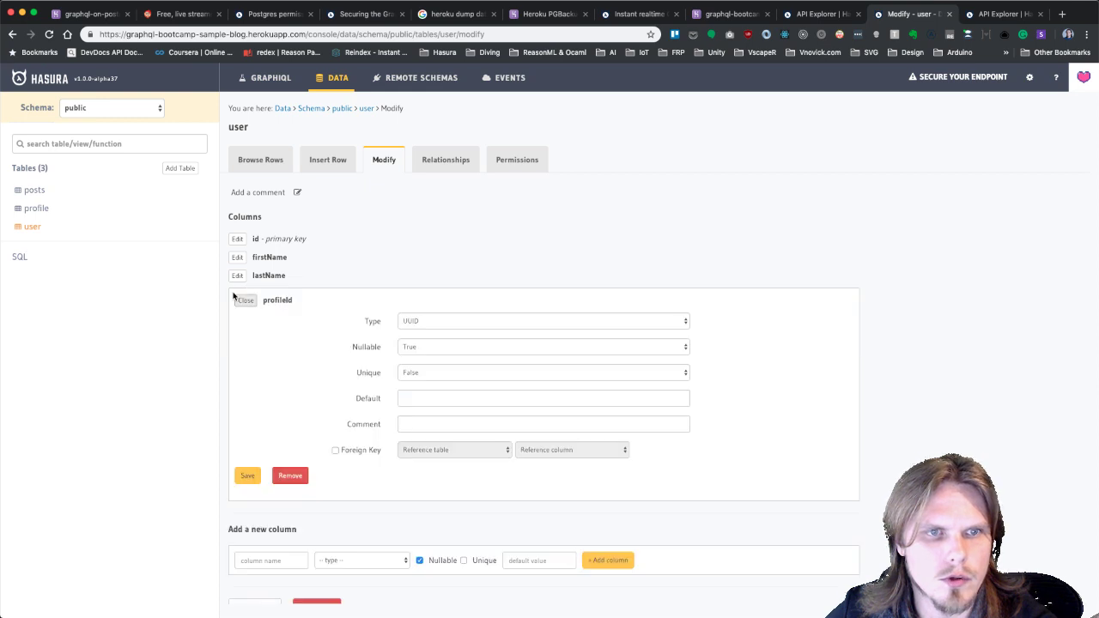
click(424, 350)
click(421, 357)
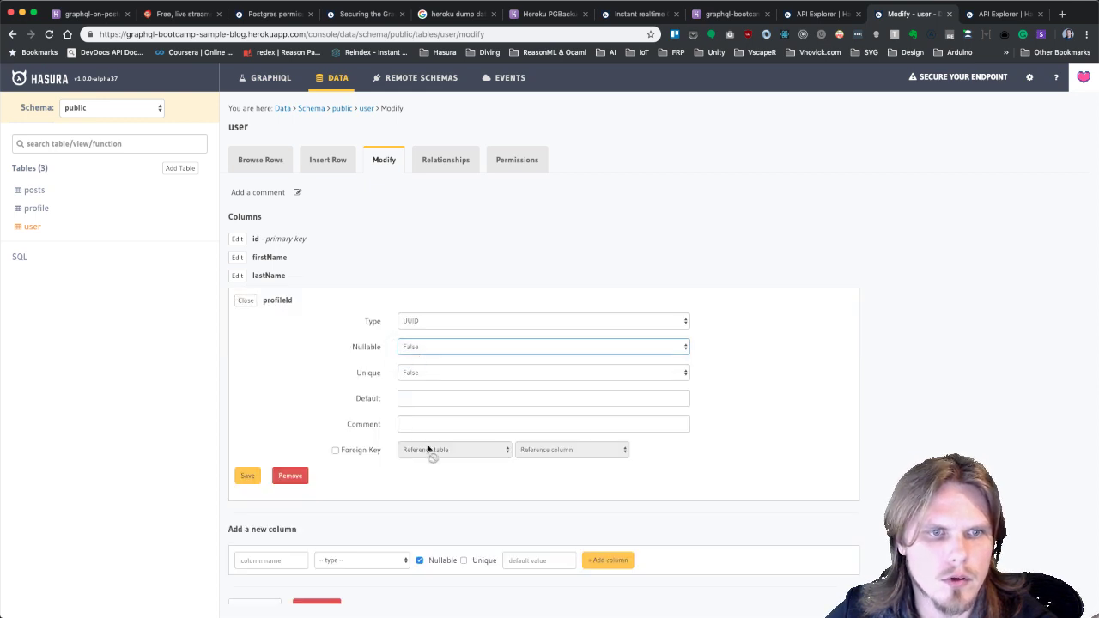
click(364, 455)
click(456, 453)
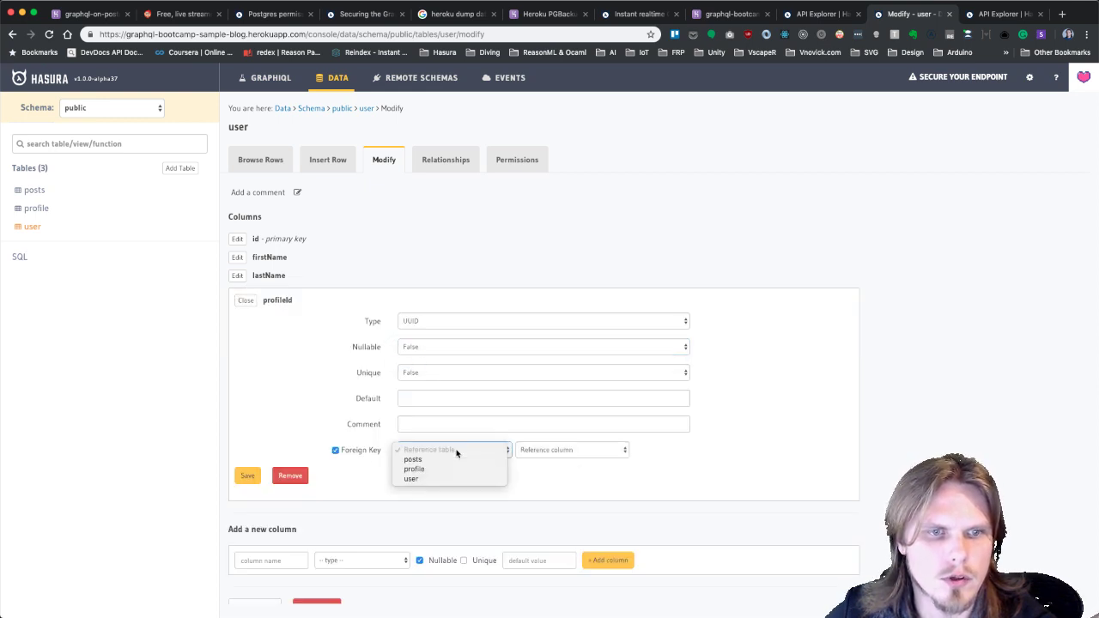
click(337, 170)
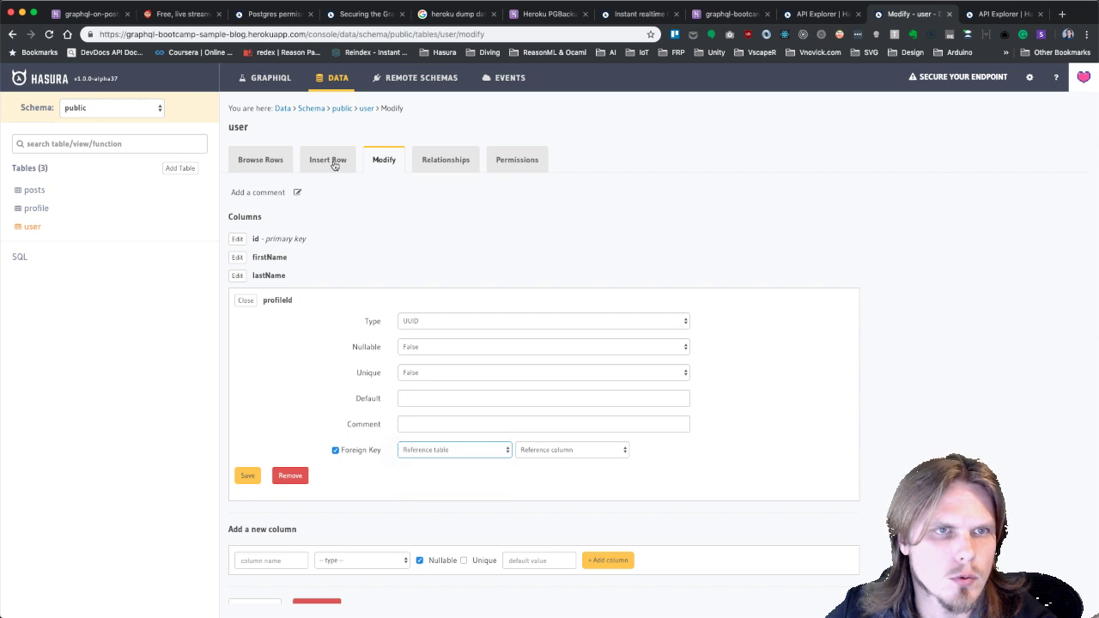
click(269, 163)
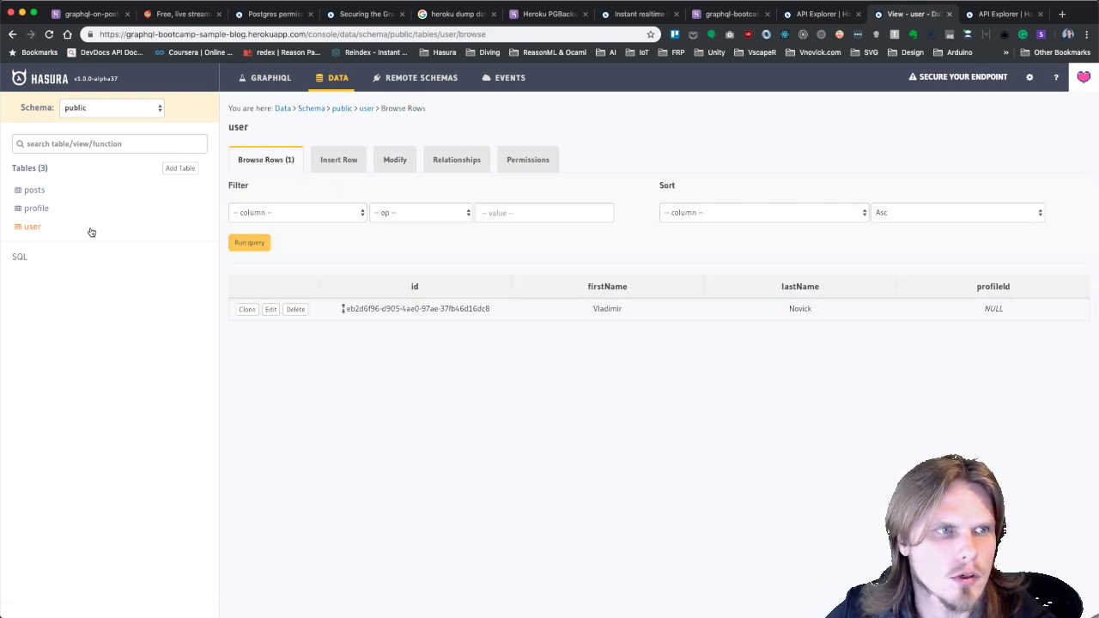
Copy the profile's id from the profile rows and go back to the user rows.
click(38, 209)
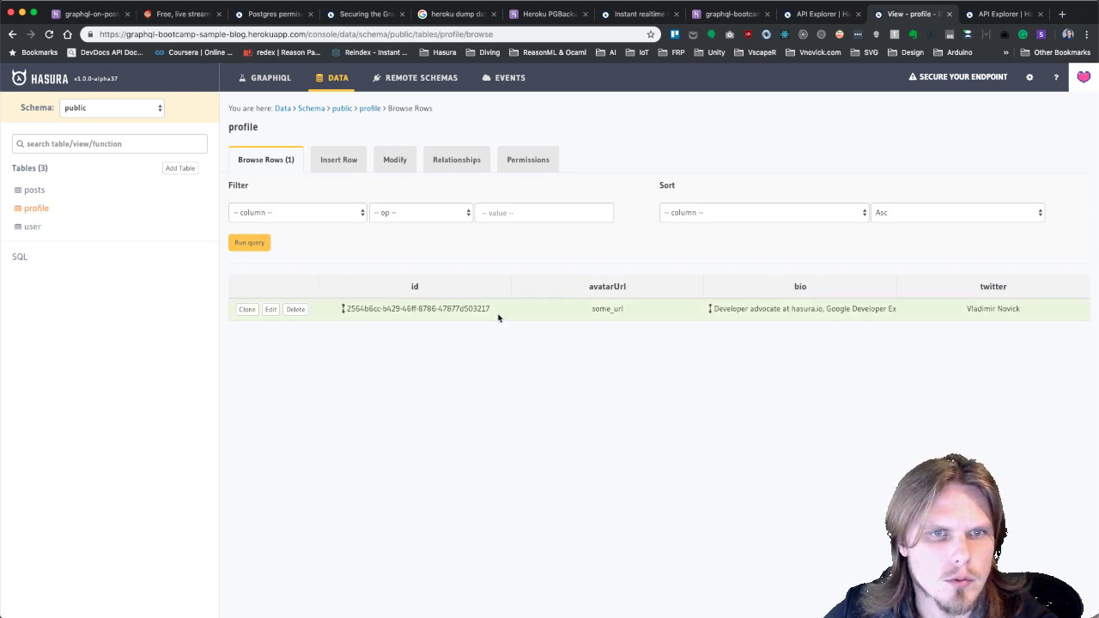
drag(496, 312, 344, 309)
key(super+c)
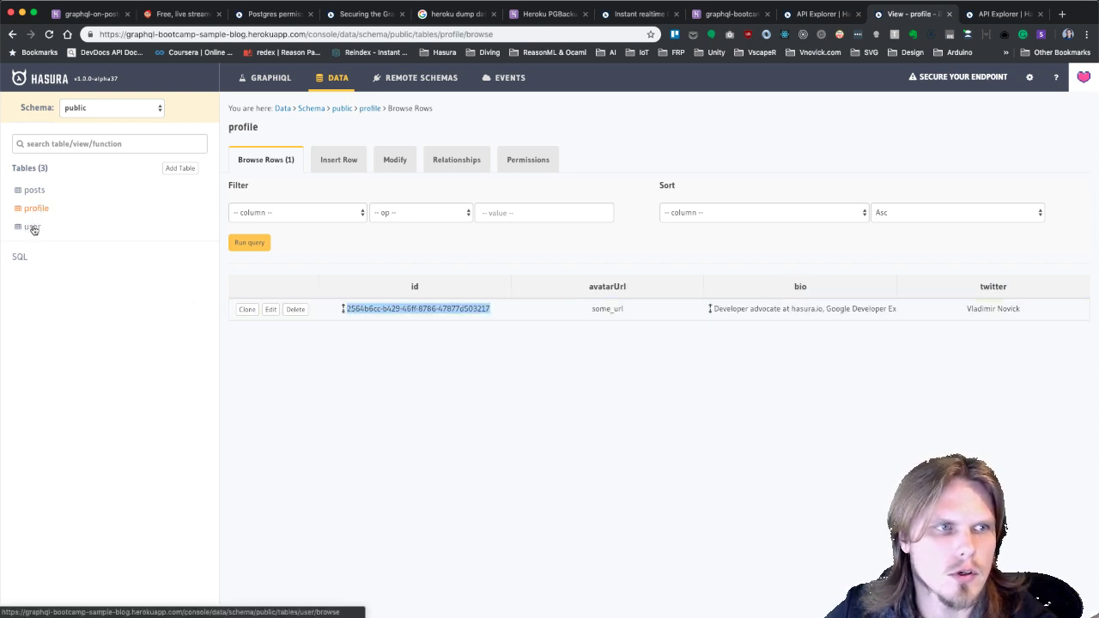
click(32, 226)
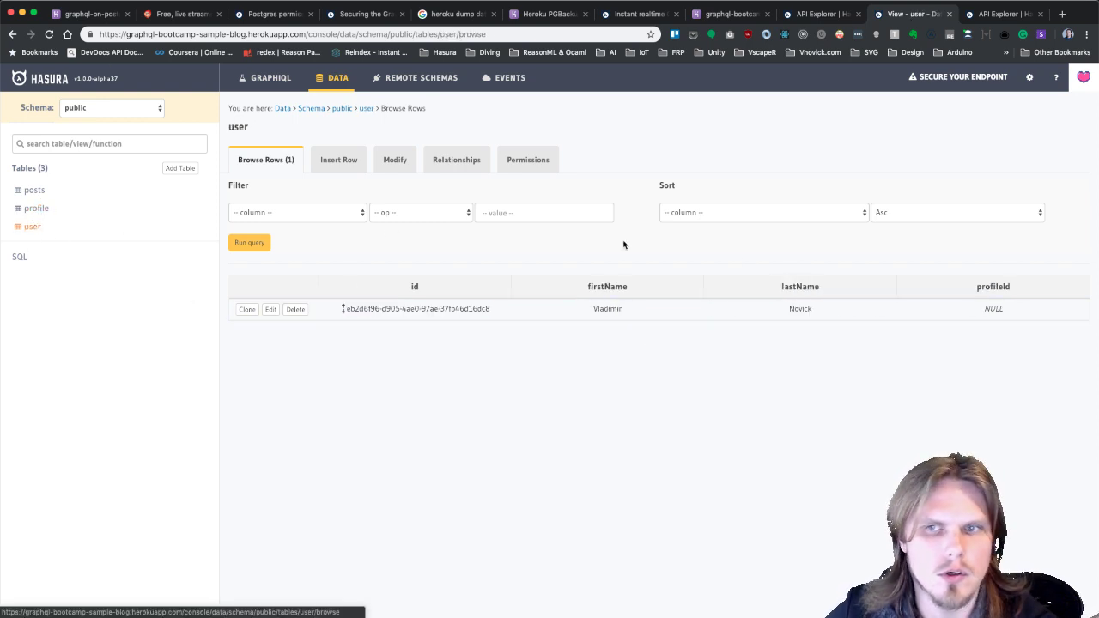
click(397, 160)
click(328, 161)
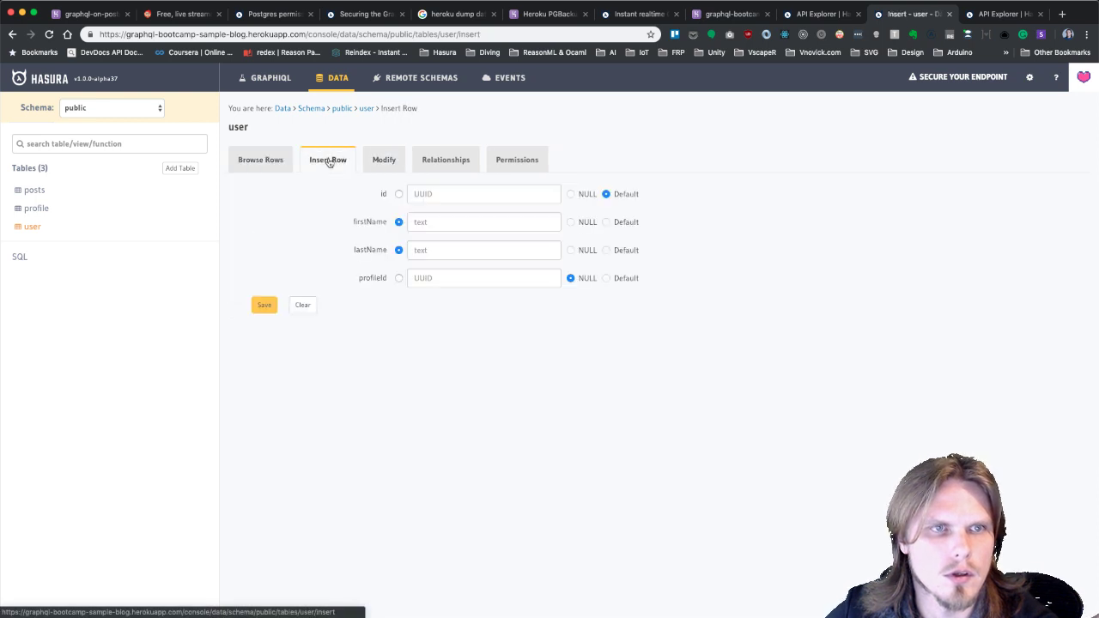
click(260, 161)
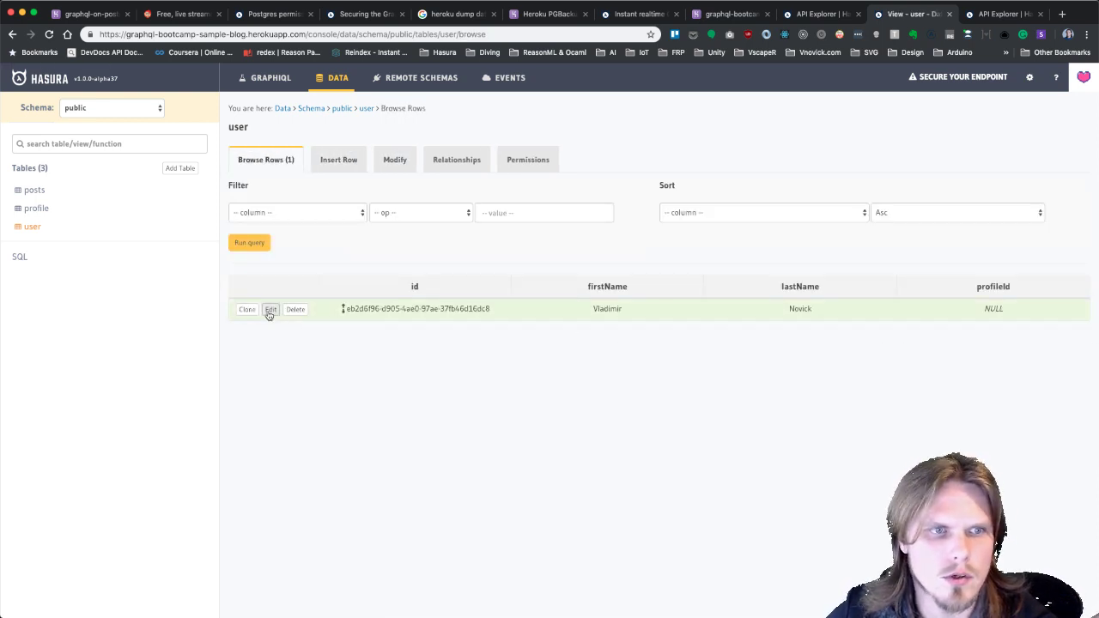
Paste the profile id into the user row's profileId, save, and open the profile table.
click(270, 309)
click(455, 277)
key(super+v)
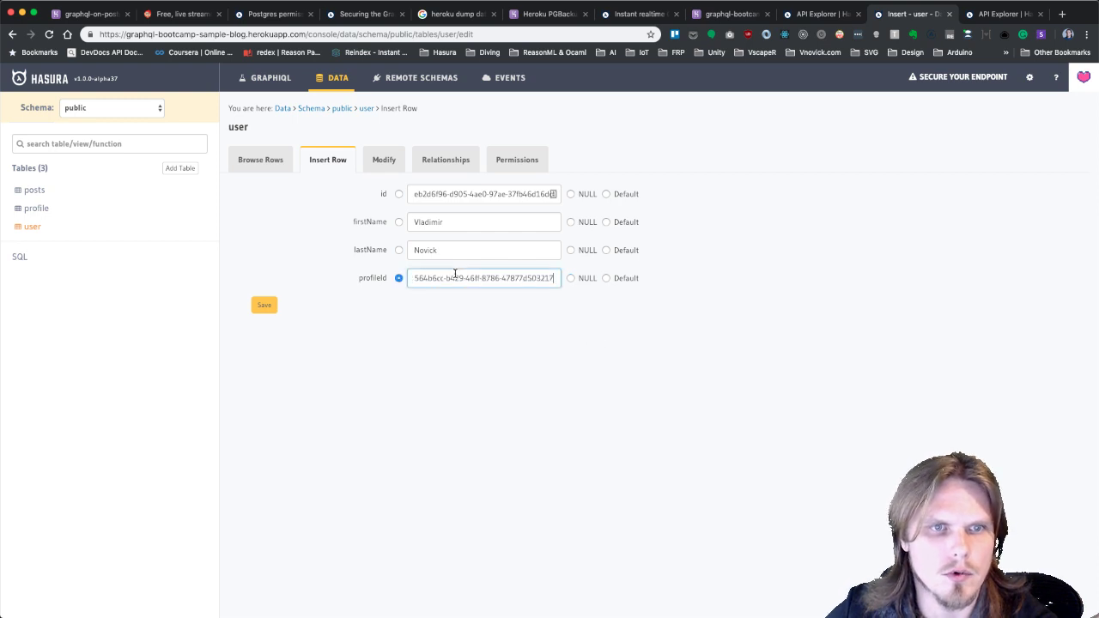
click(262, 307)
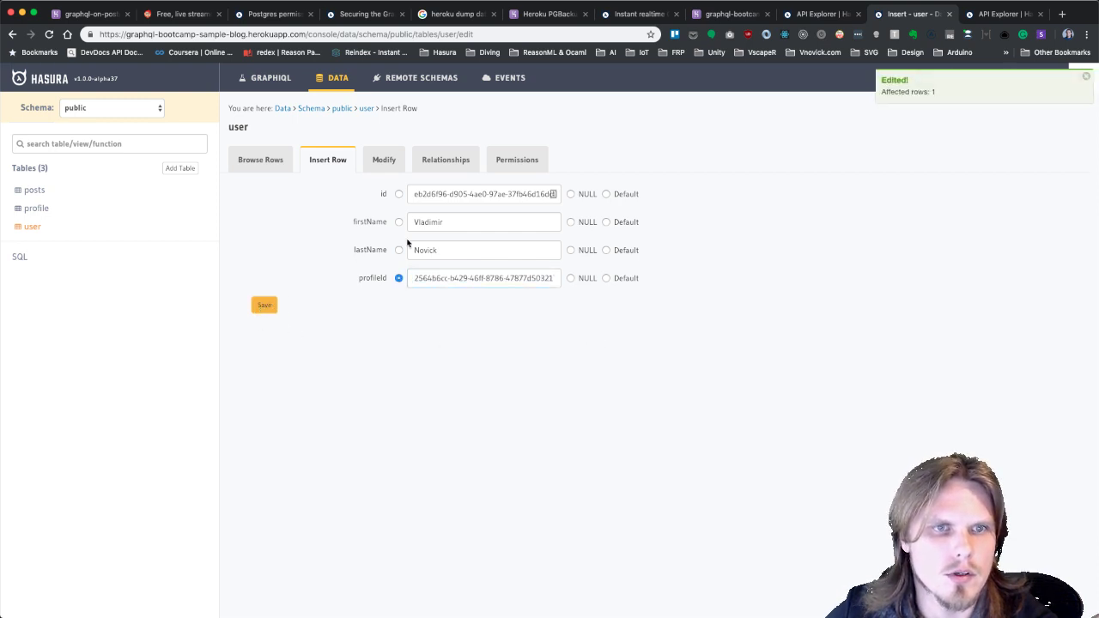
click(265, 162)
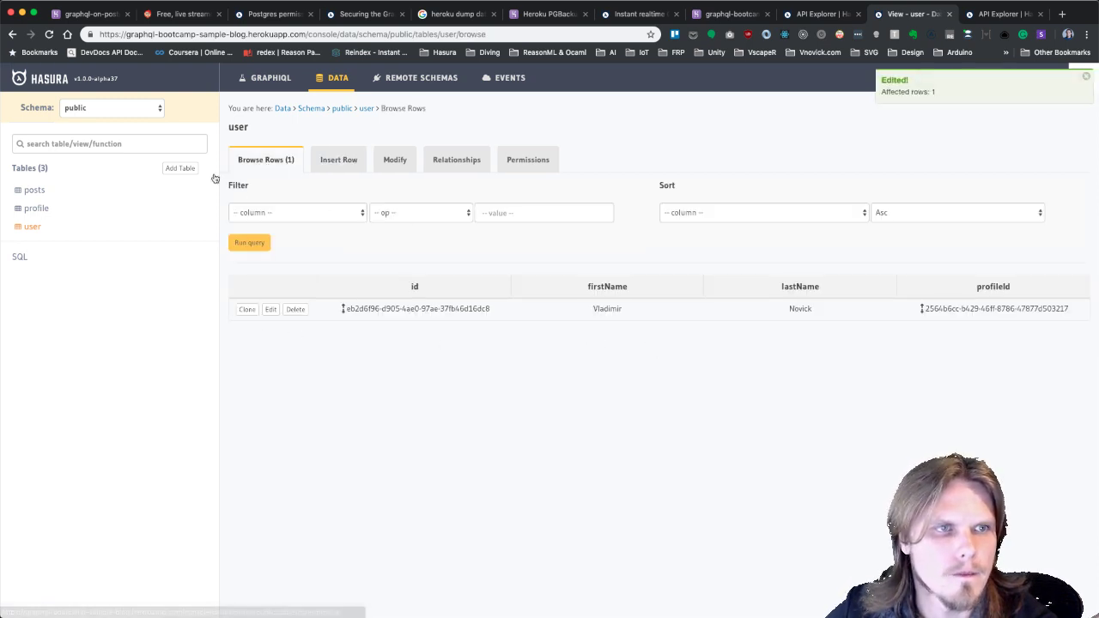
click(27, 209)
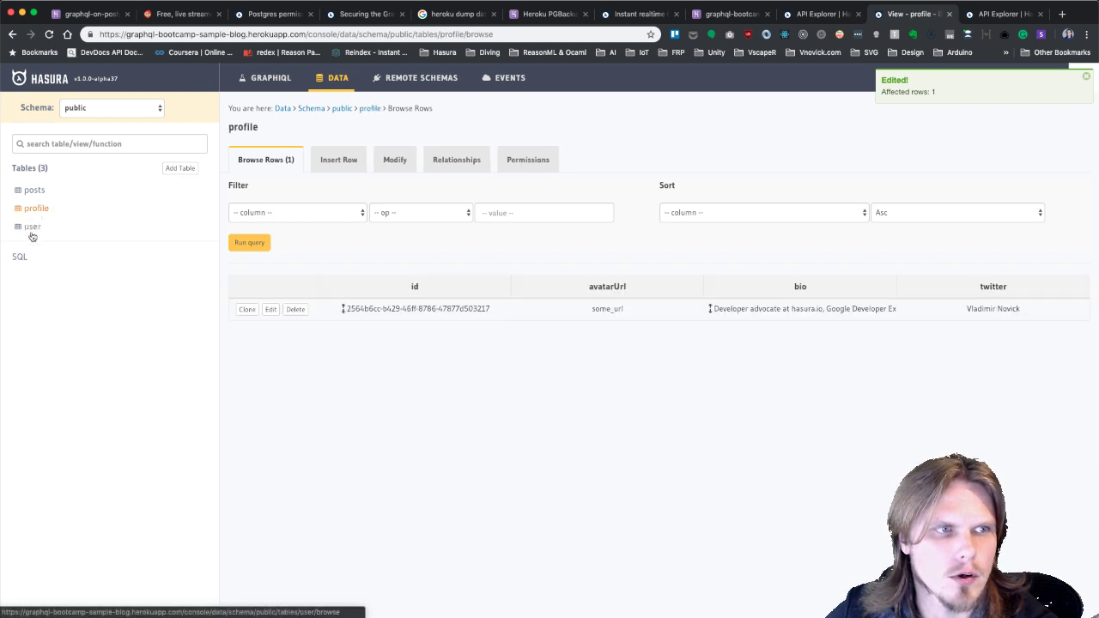
Make the user table's profileId column non-nullable and save it.
click(31, 226)
click(393, 163)
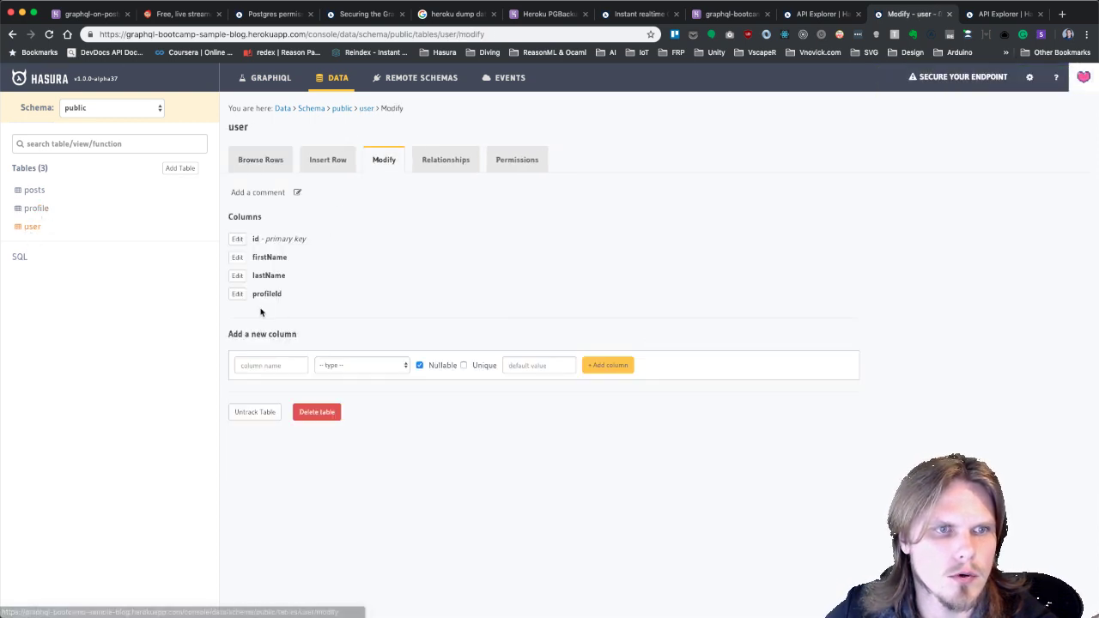
click(238, 294)
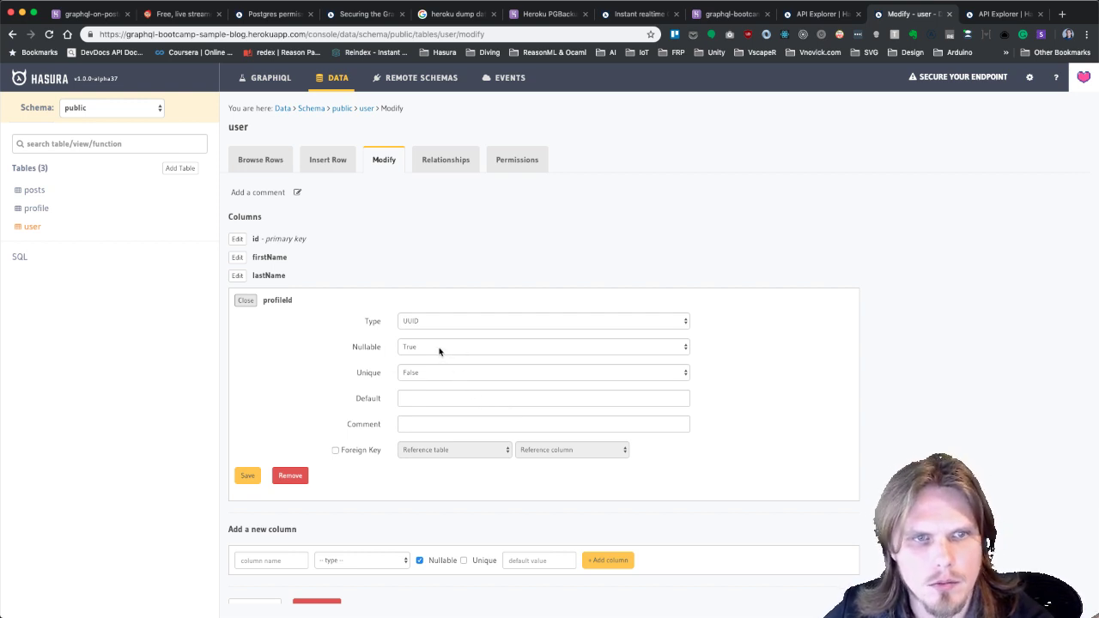
click(439, 347)
click(426, 355)
click(247, 476)
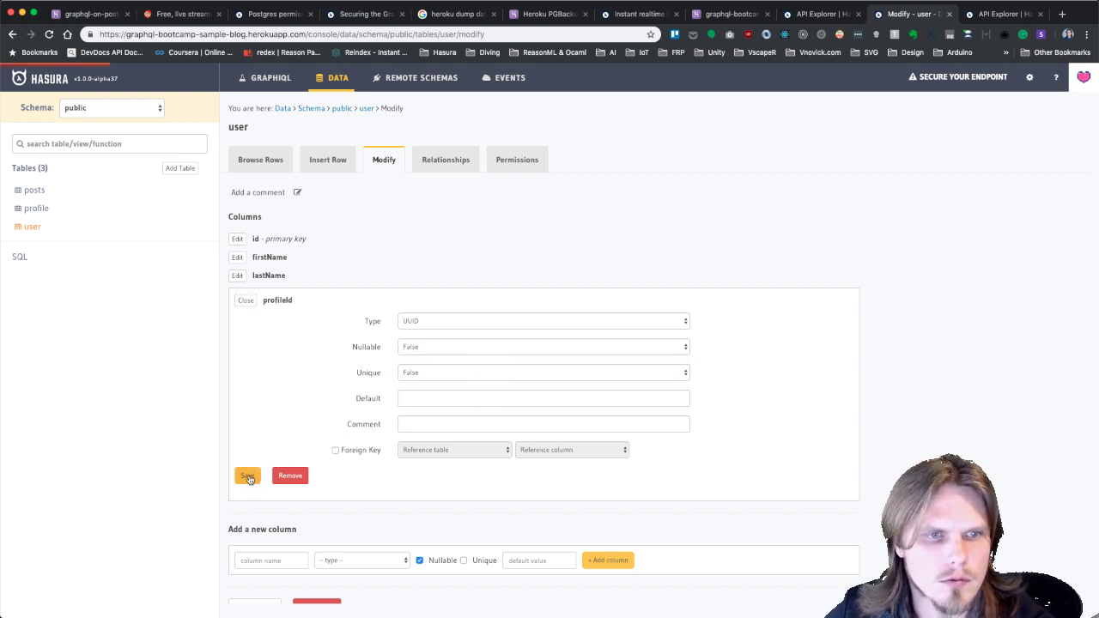
Save profileId as a foreign key to profile.id, then open the posts table.
click(336, 450)
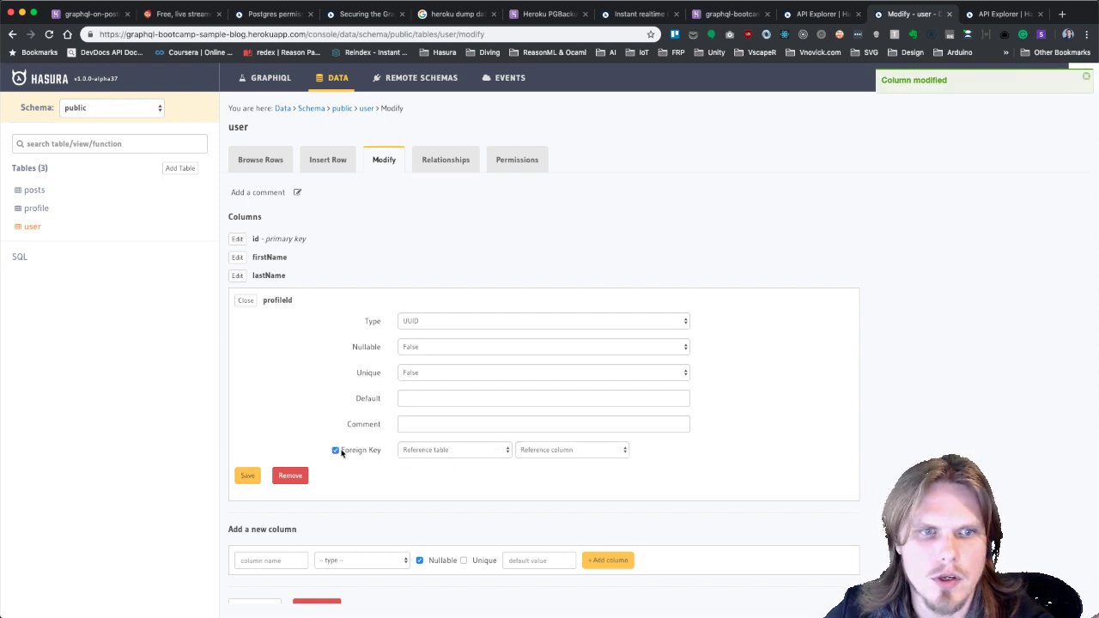
click(456, 451)
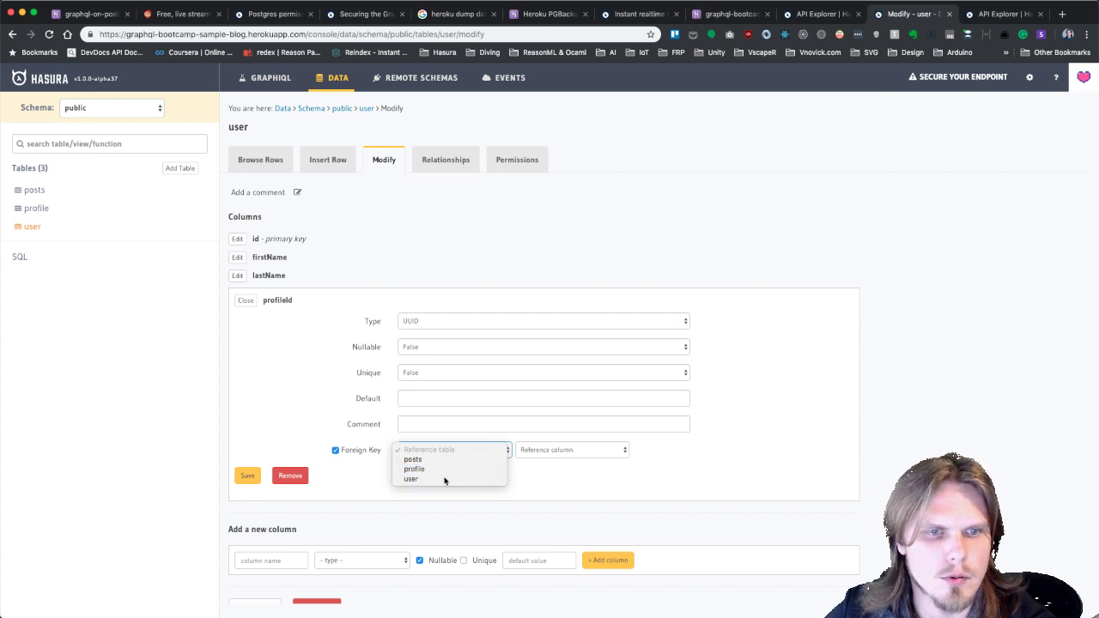
click(444, 478)
click(557, 450)
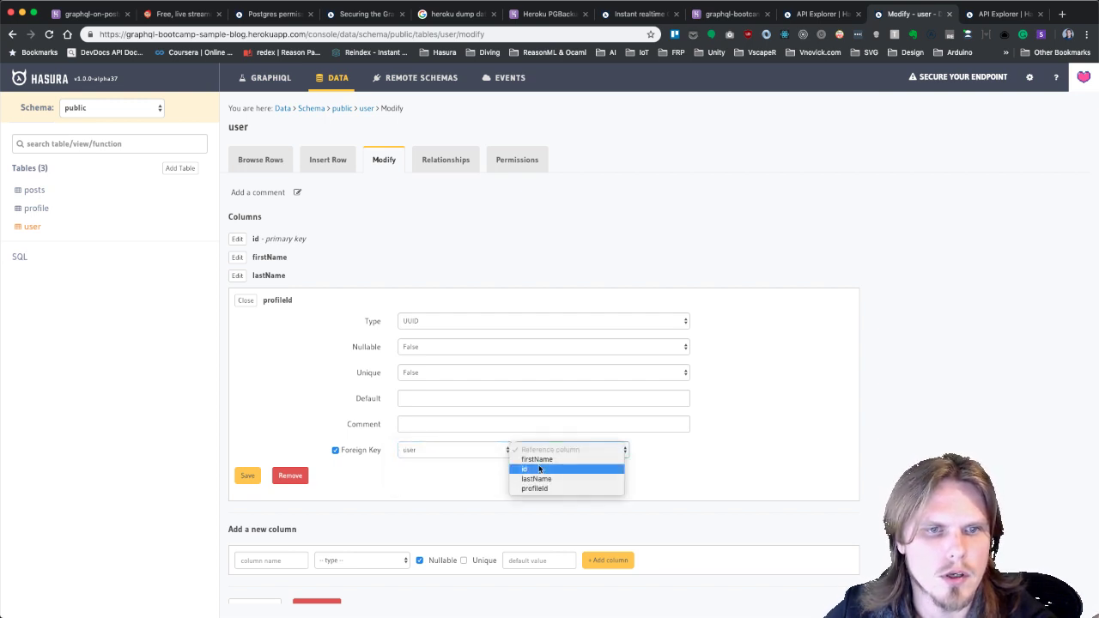
click(457, 450)
click(453, 450)
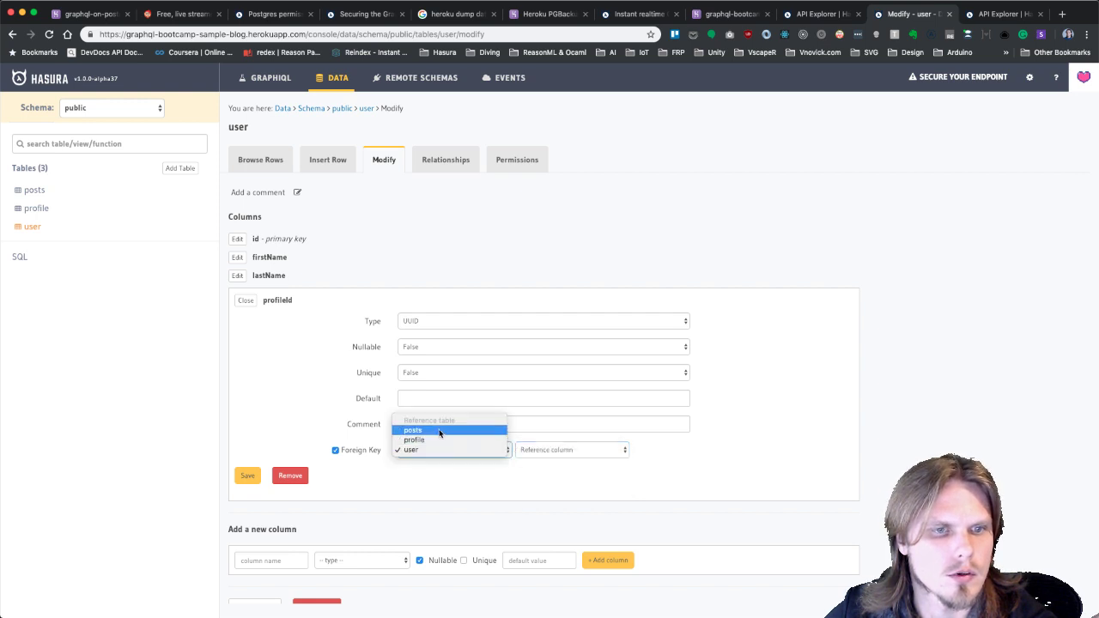
click(434, 441)
click(548, 450)
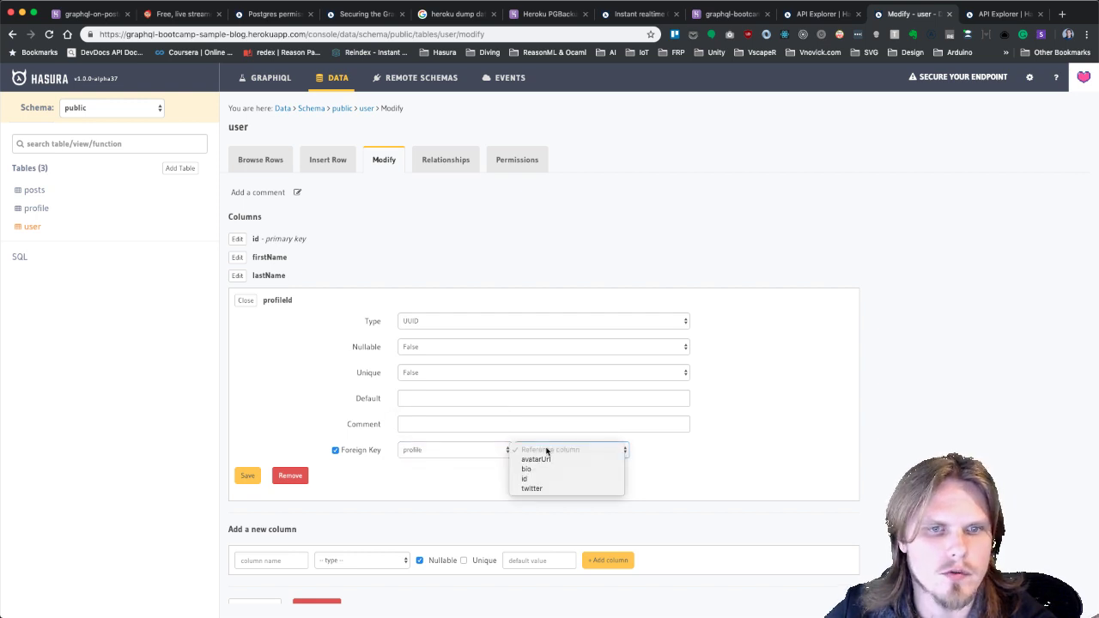
click(532, 470)
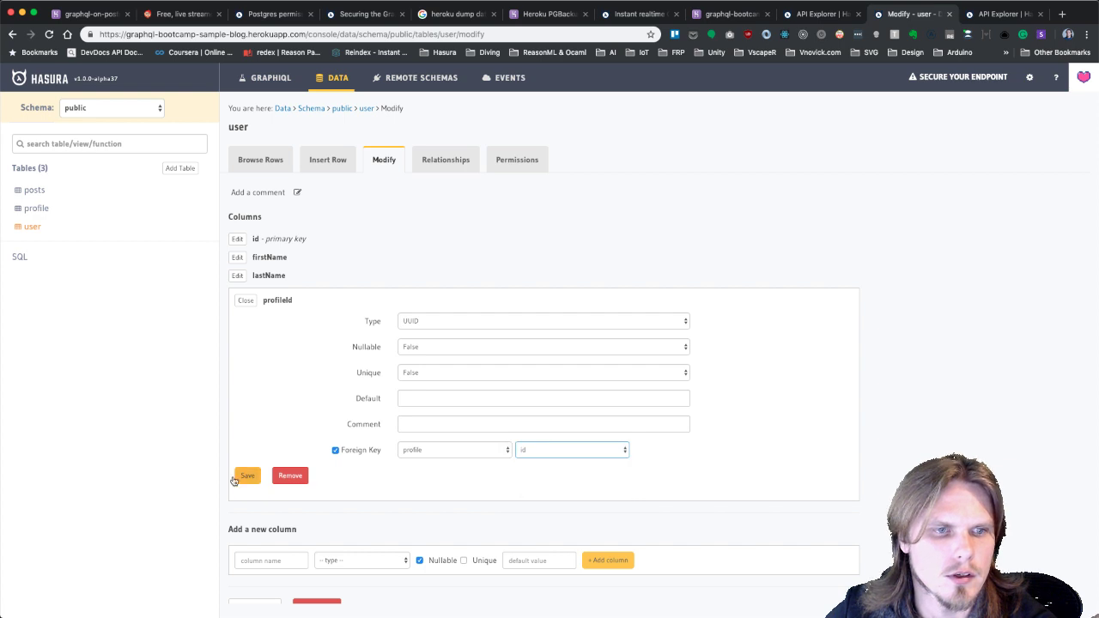
click(247, 476)
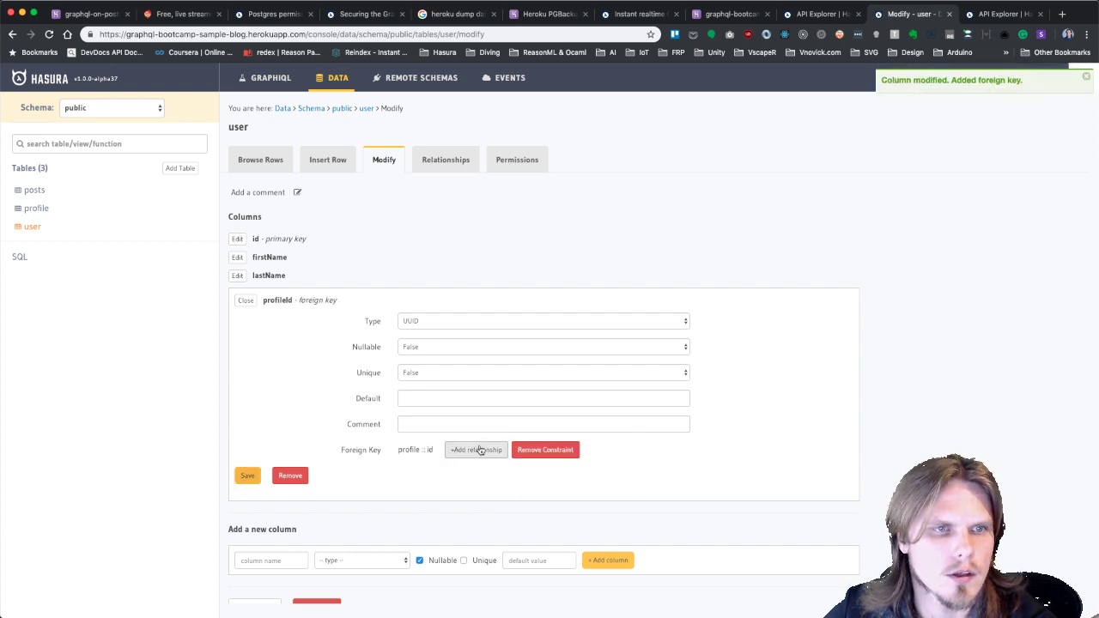
click(36, 191)
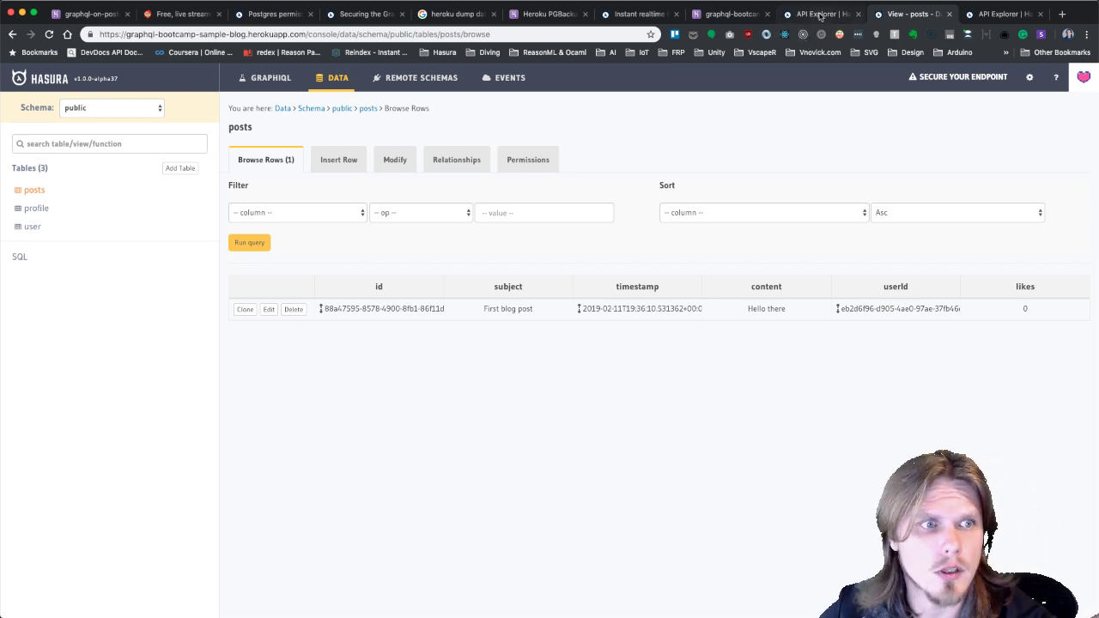
Comment out the earlier post-insert mutation in GraphiQL.
click(820, 15)
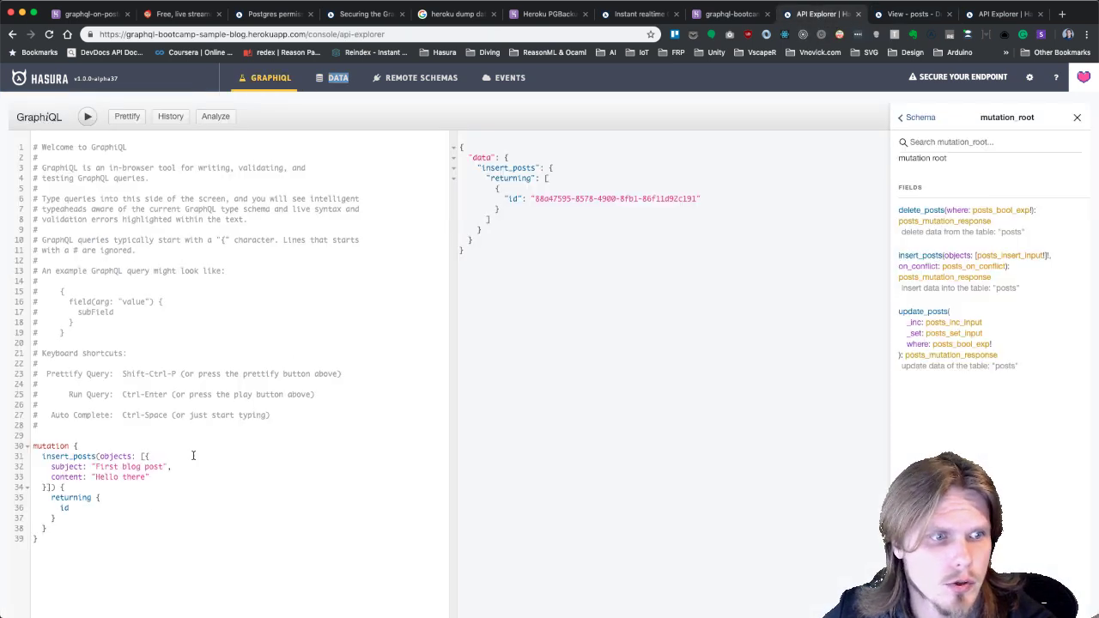
drag(77, 545, 19, 448)
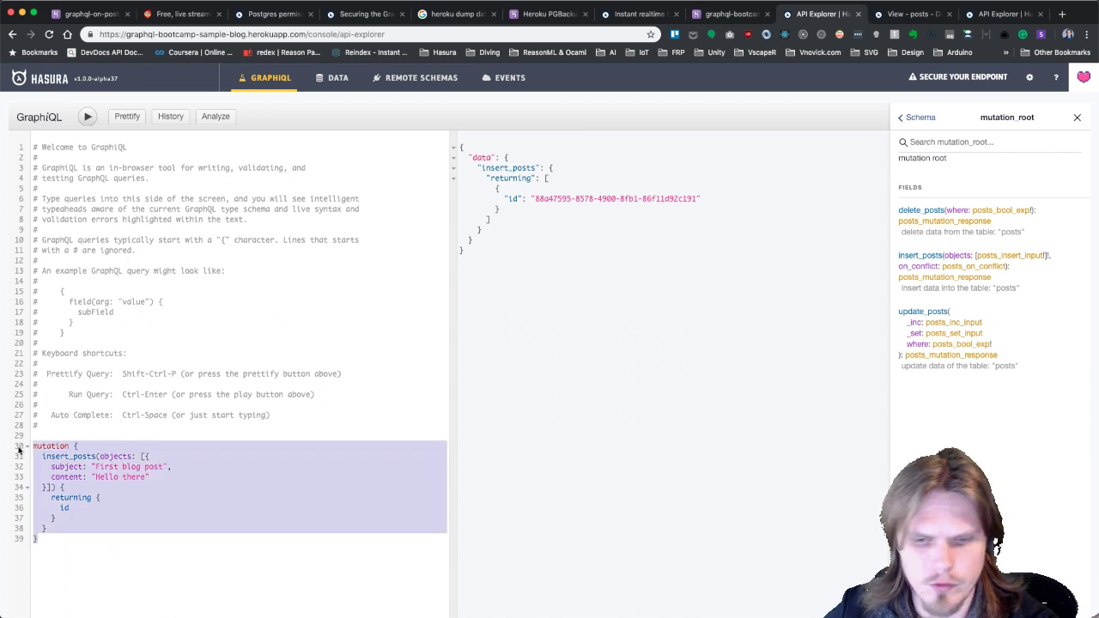
key(super+slash)
key(Return)
key(Return)
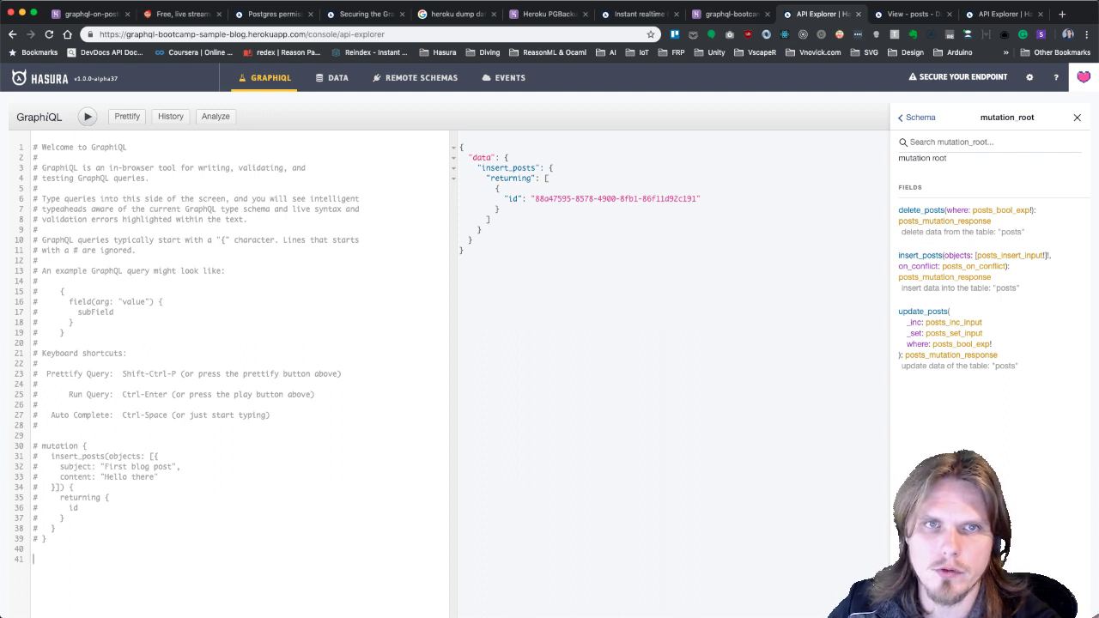
Begin a posts query with a nested user block and a firstName field.
scroll(116, 530, down, 2)
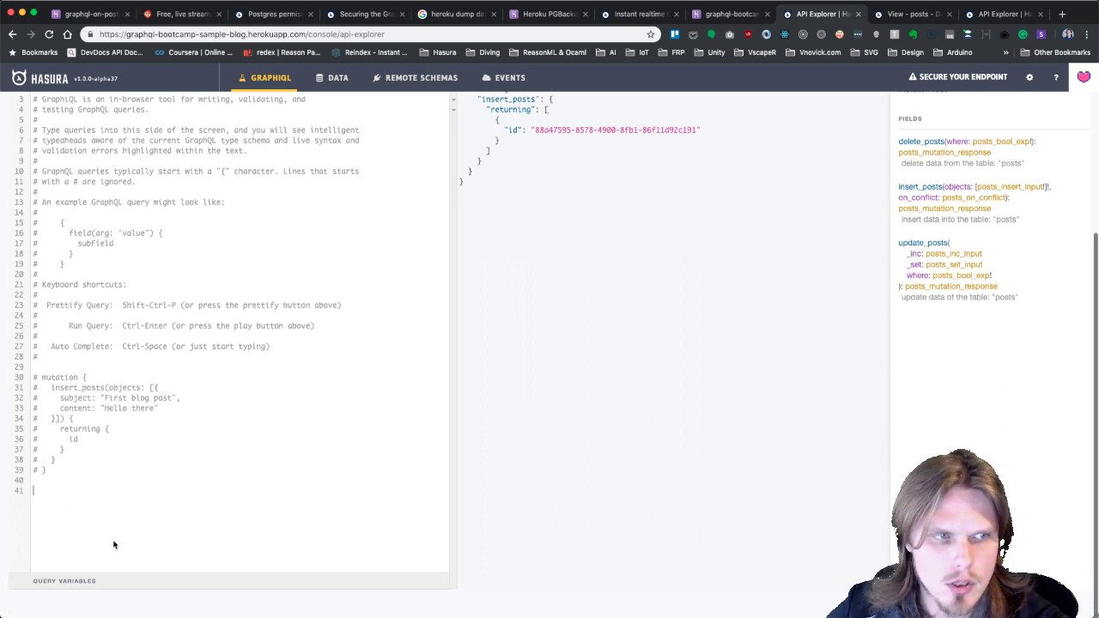
text(query {)
key(Return)
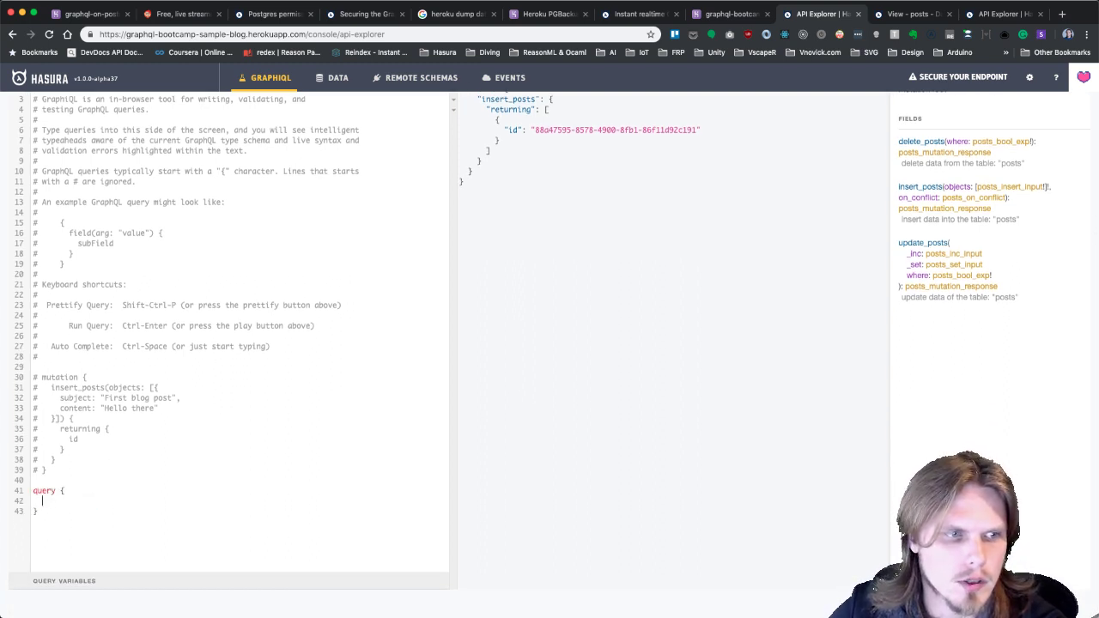
text(posts {)
key(Return)
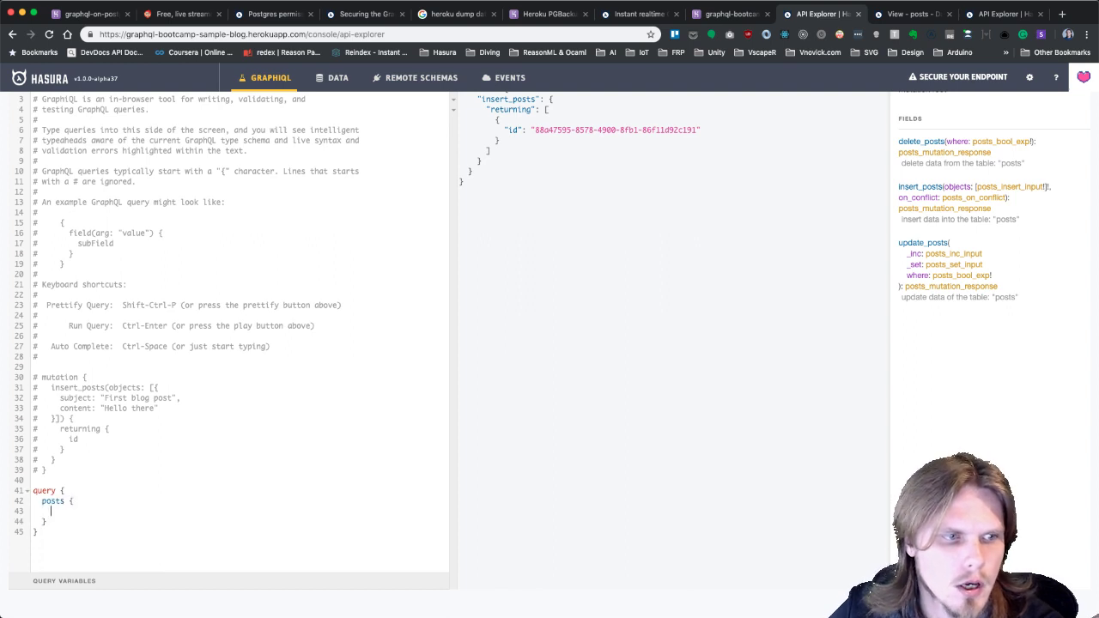
text(user)
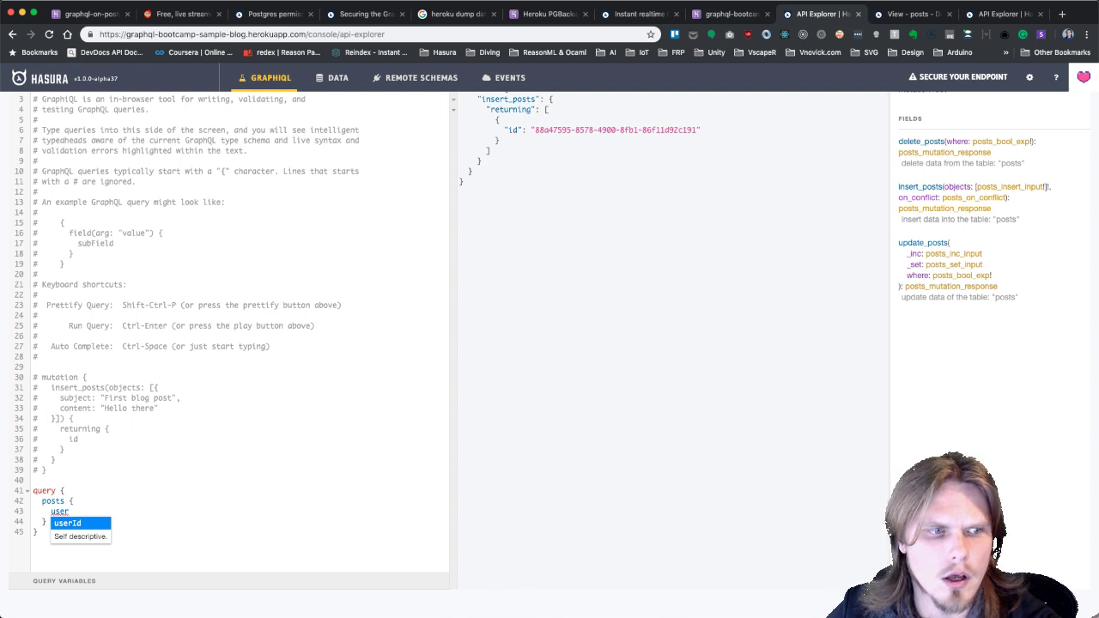
text({)
key(Return)
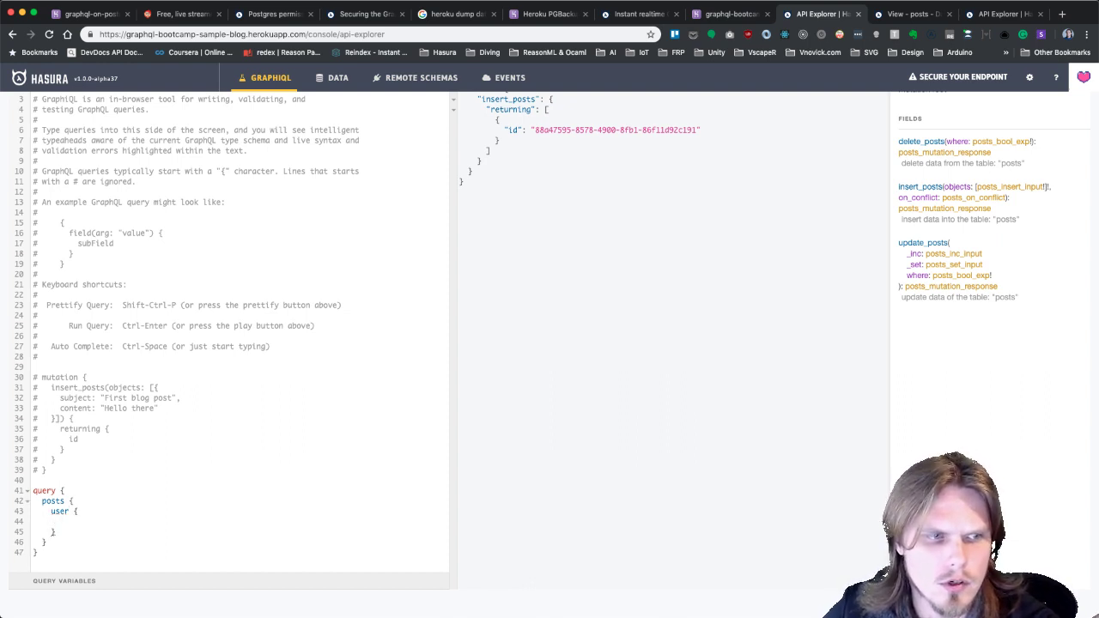
key(BackSpace)
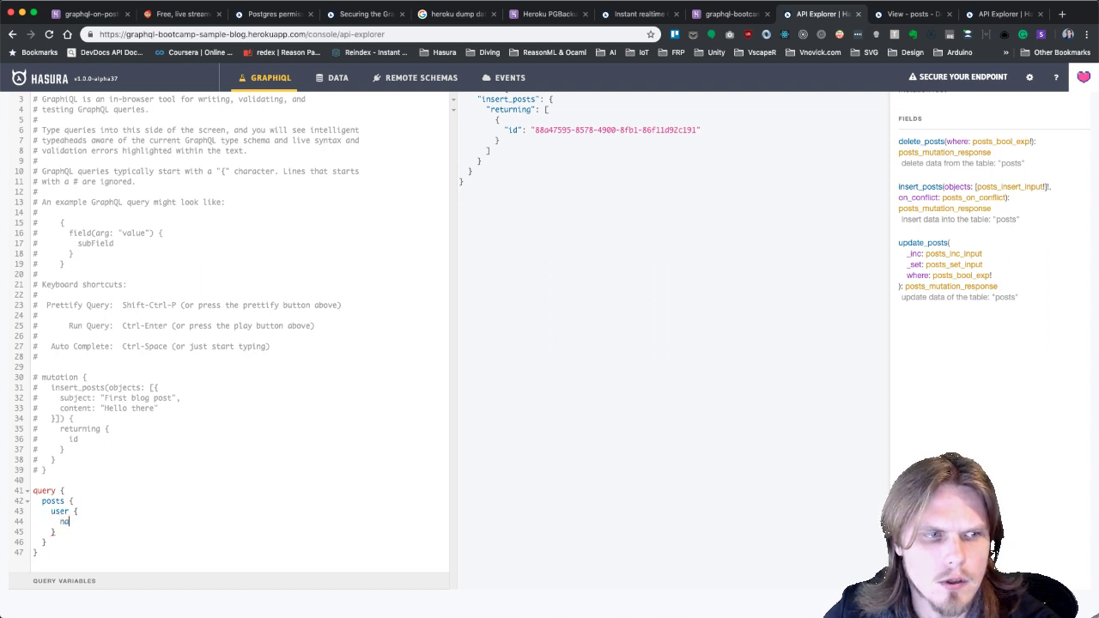
text(firstName)
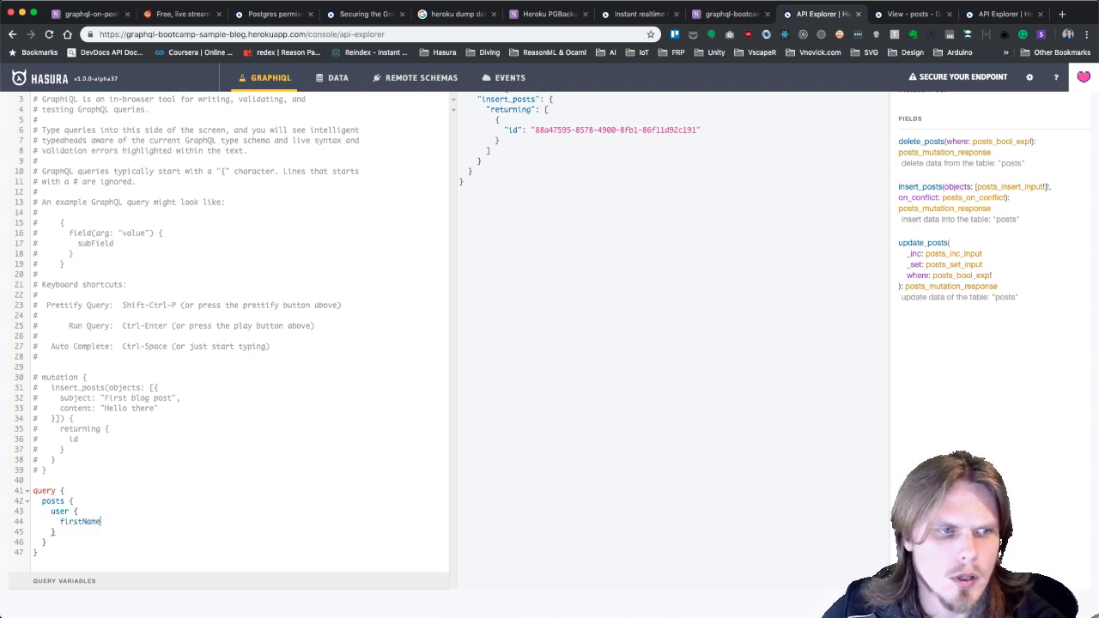
Replace the nested user block with a userId field, giving query { posts { userId } }.
key(alt+BackSpace)
text(na)
key(super+z)
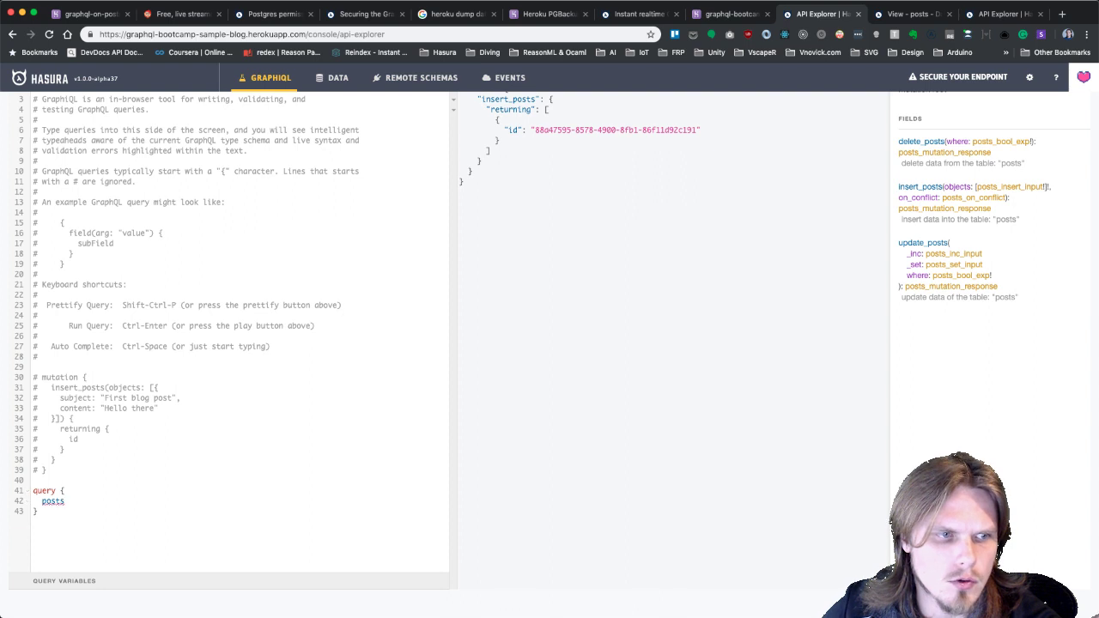
text({)
key(Return)
text(userId)
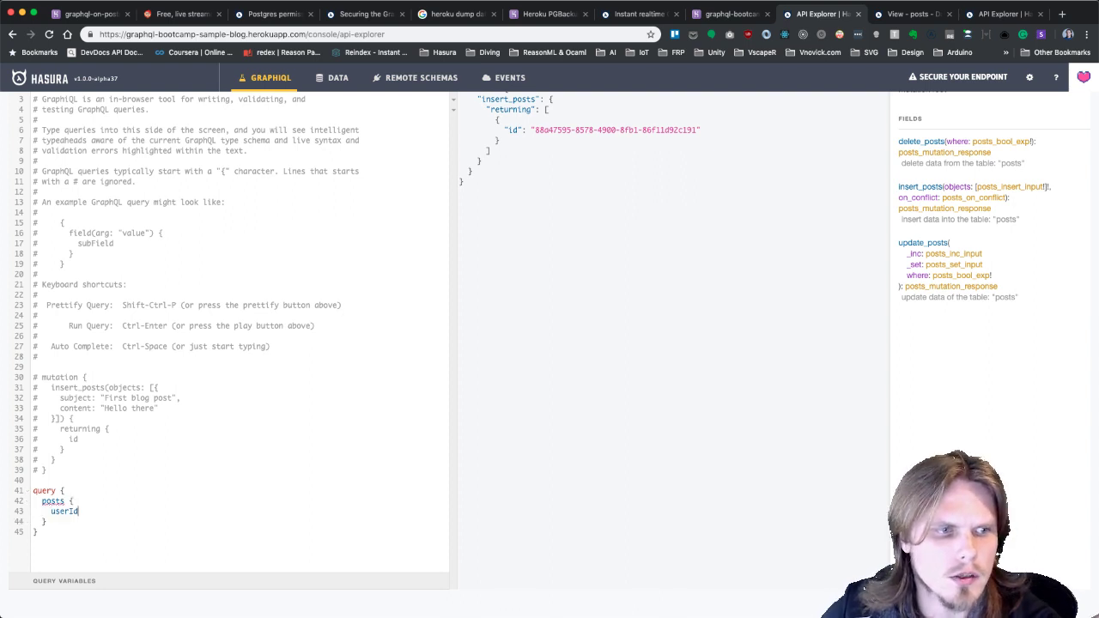
Run the posts userId query, then delete it from the editor.
scroll(245, 266, up, 3)
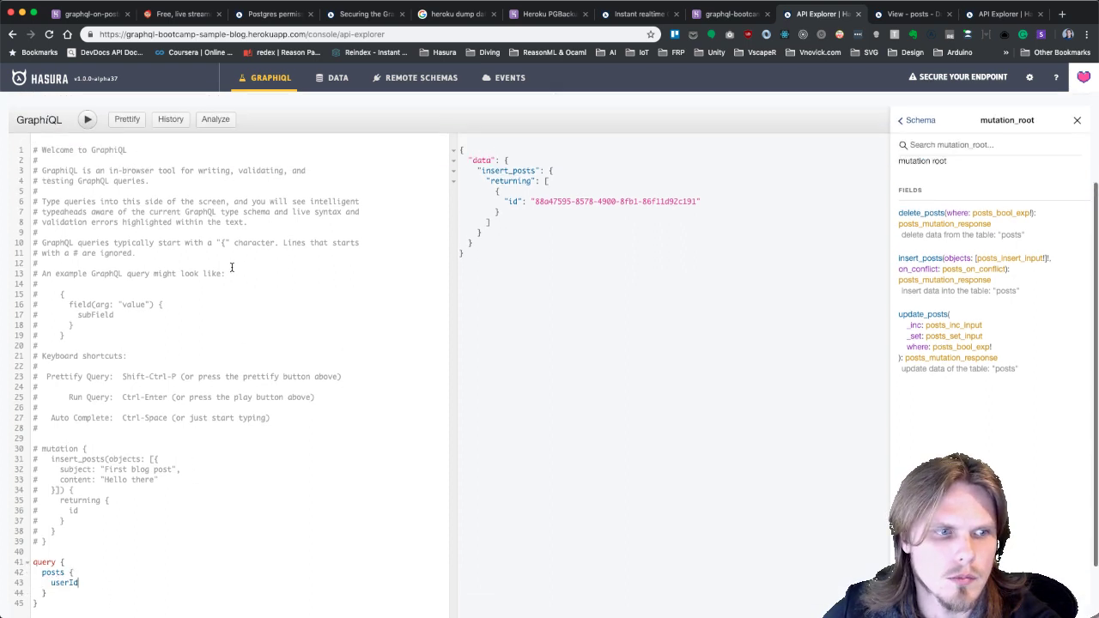
click(87, 129)
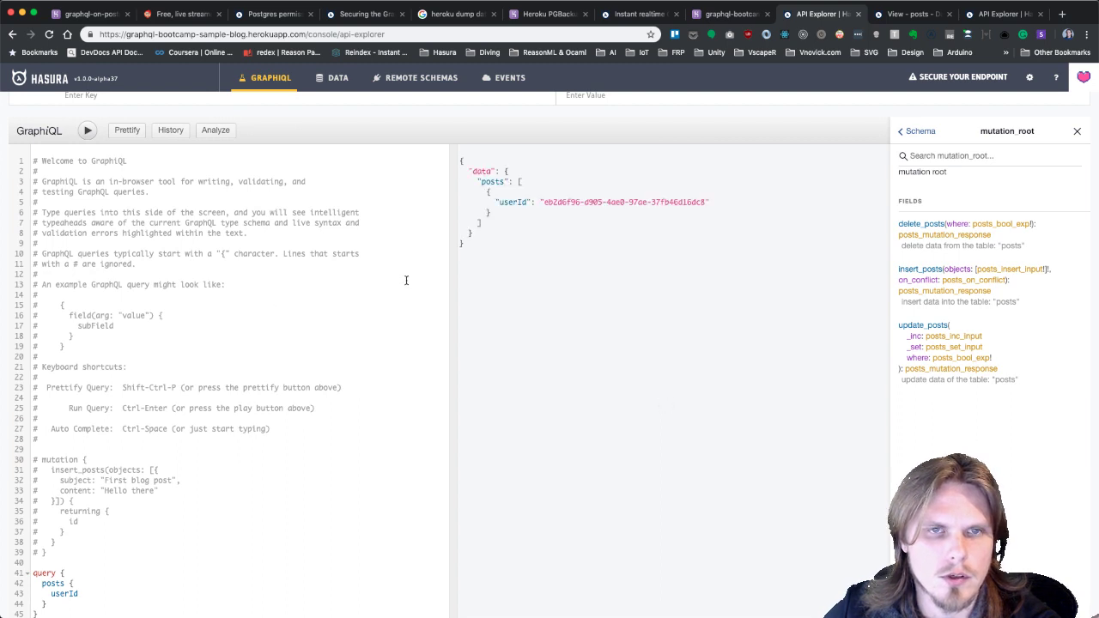
scroll(498, 238, down, 2)
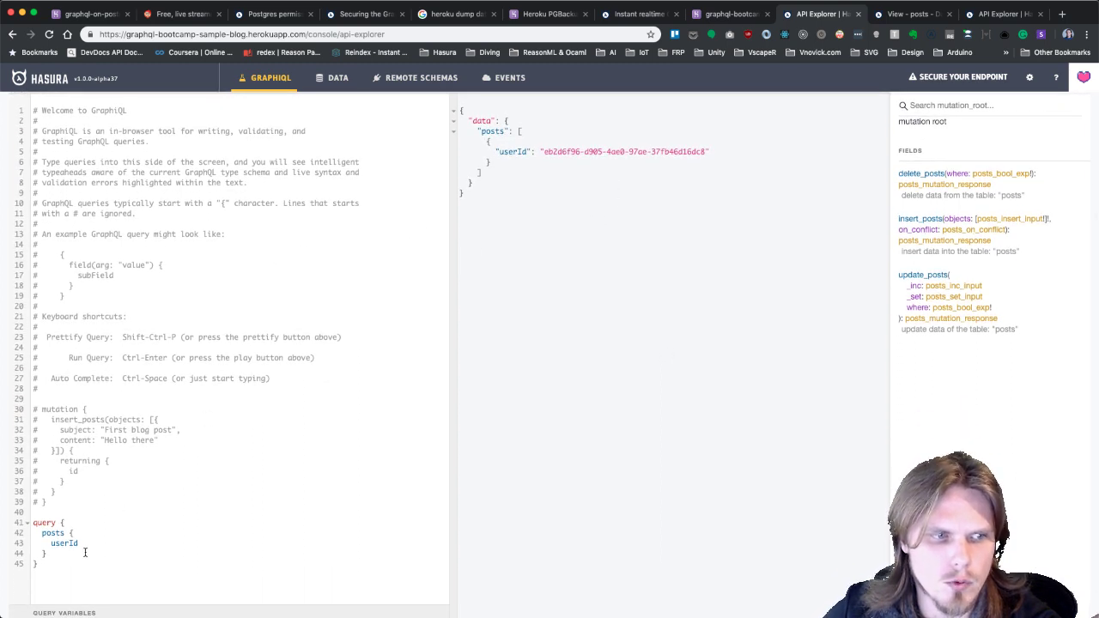
drag(73, 567, 25, 526)
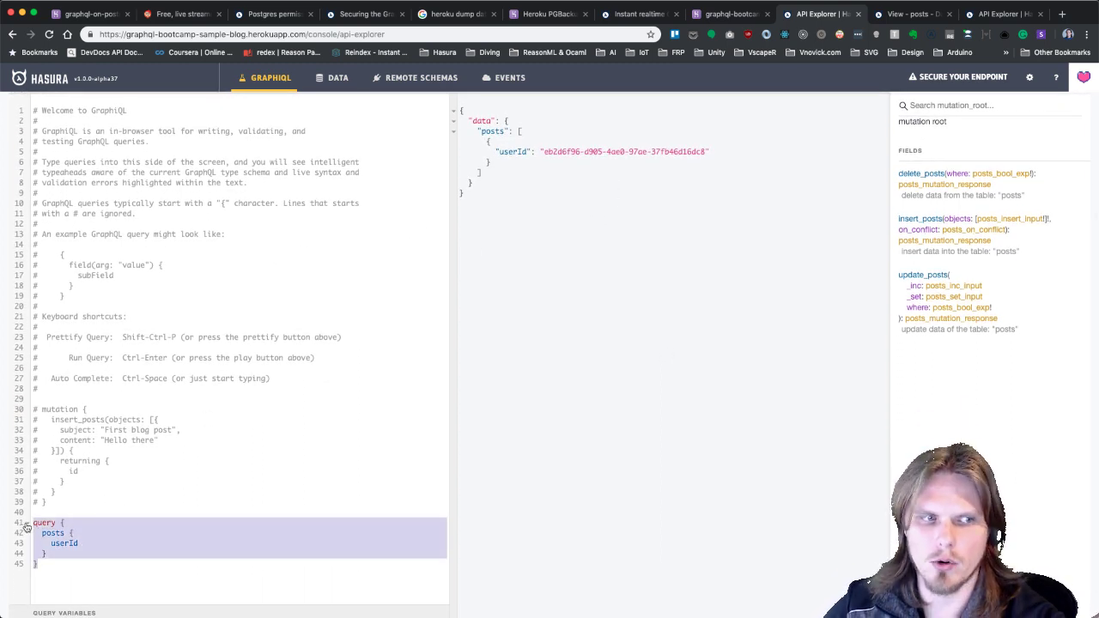
key(BackSpace)
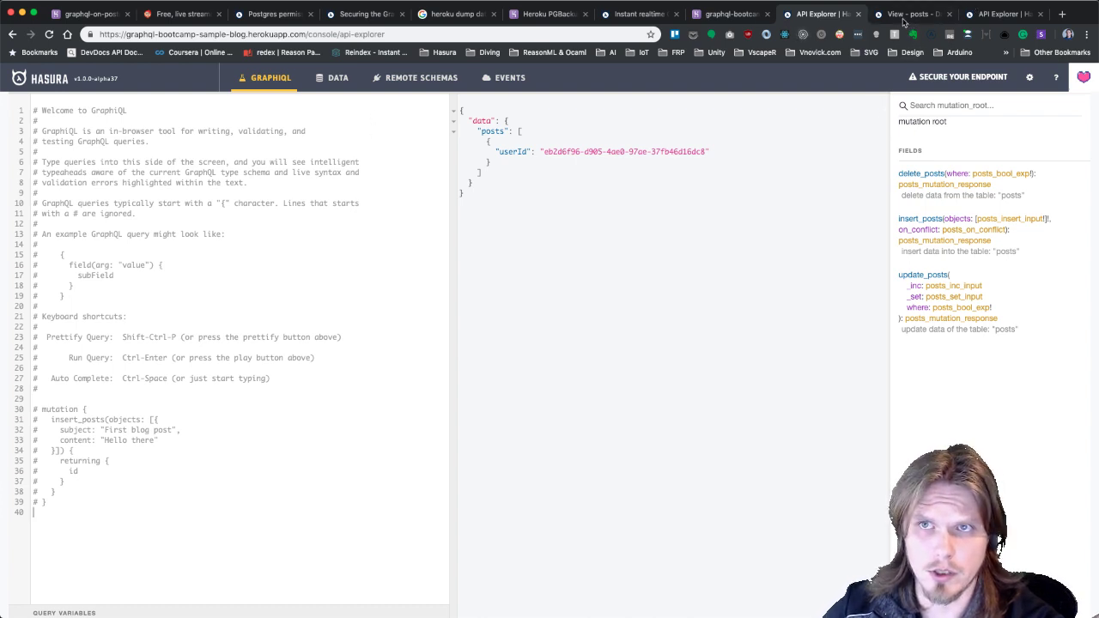
Add the suggested userId → user::id object relationship on posts, rename it to user, and save.
click(905, 16)
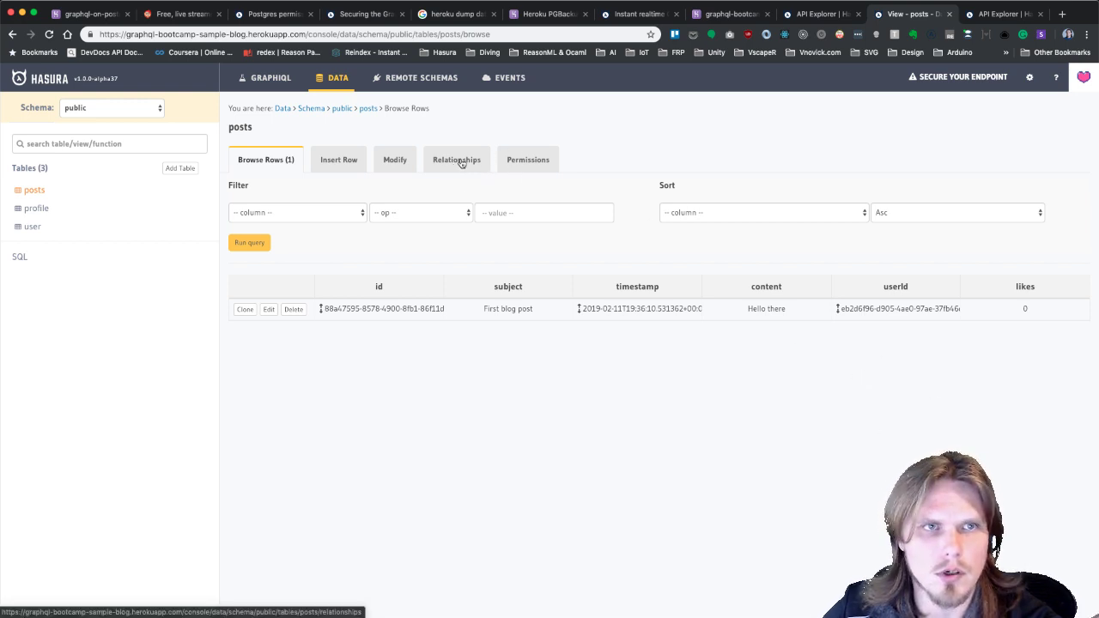
click(461, 162)
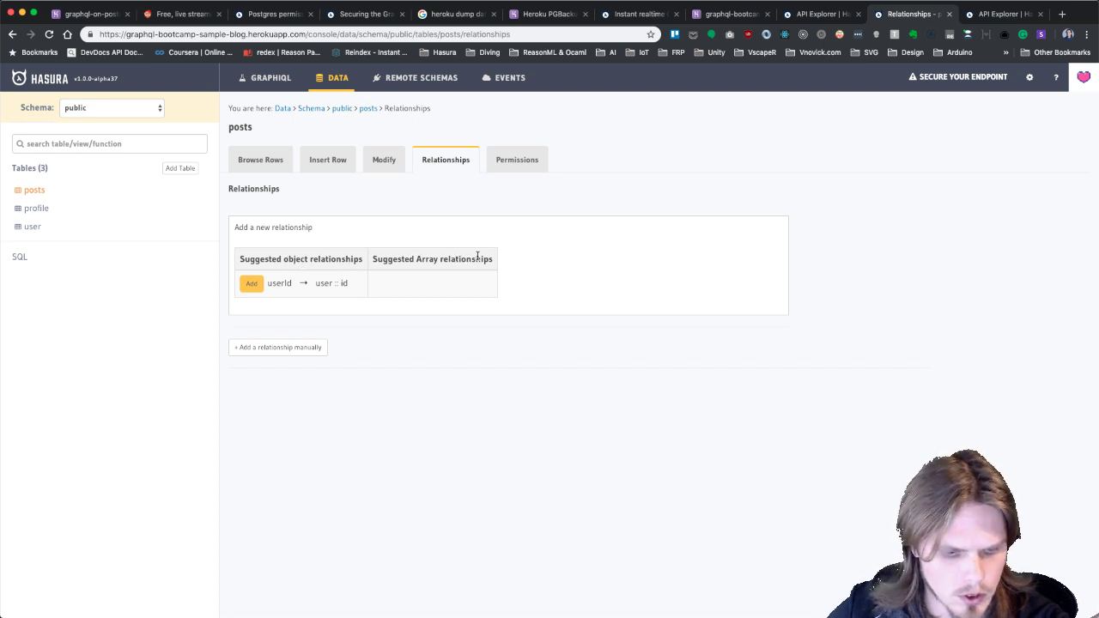
click(251, 284)
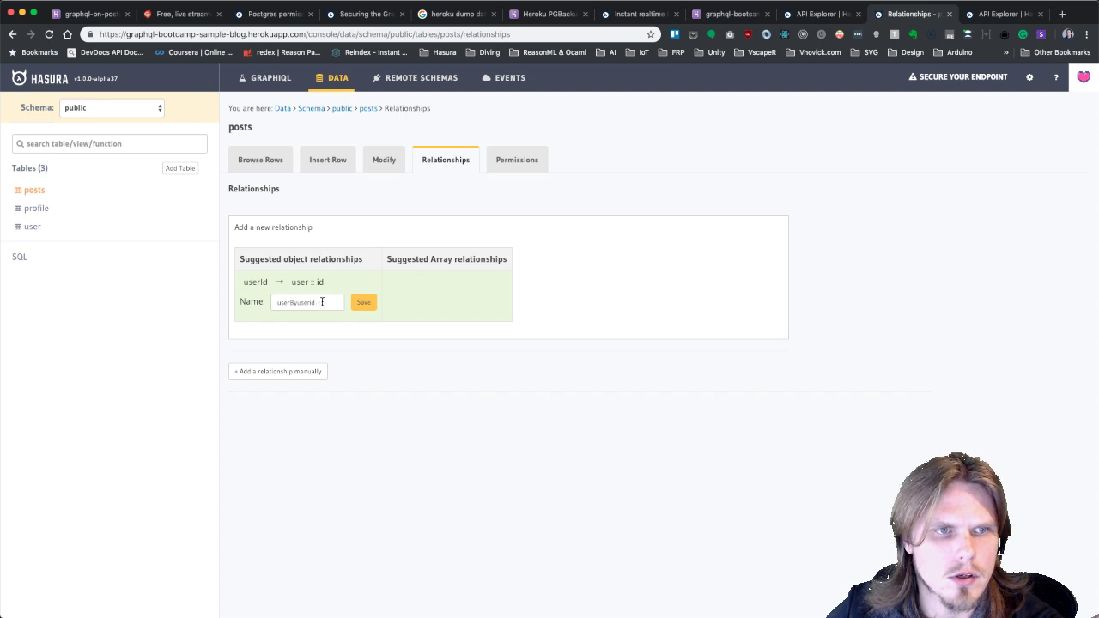
drag(331, 303, 267, 304)
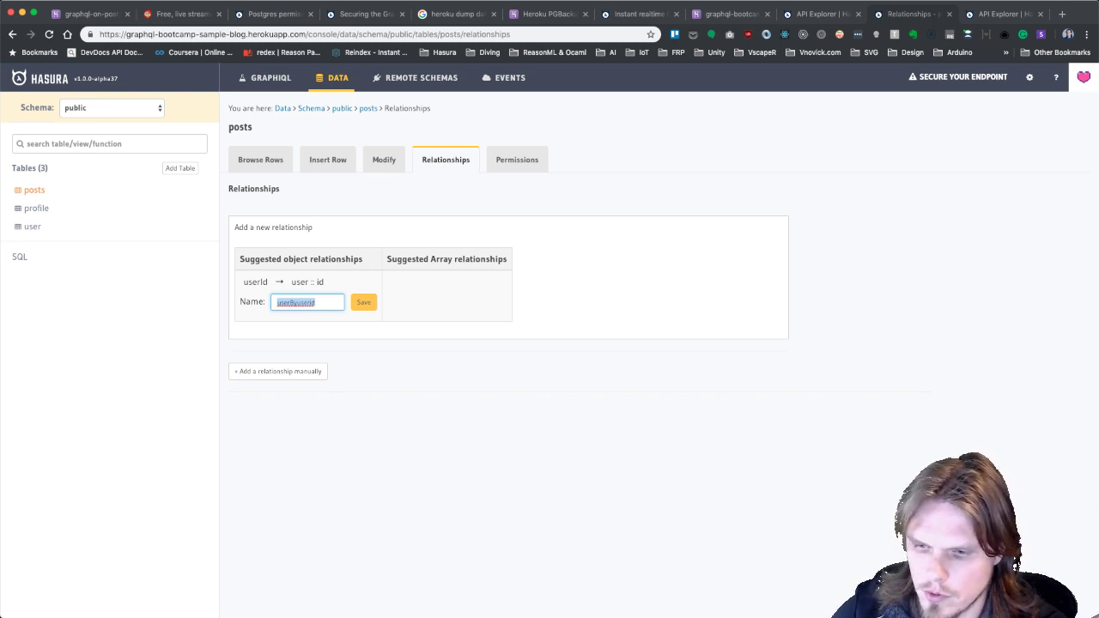
key(super+Tab)
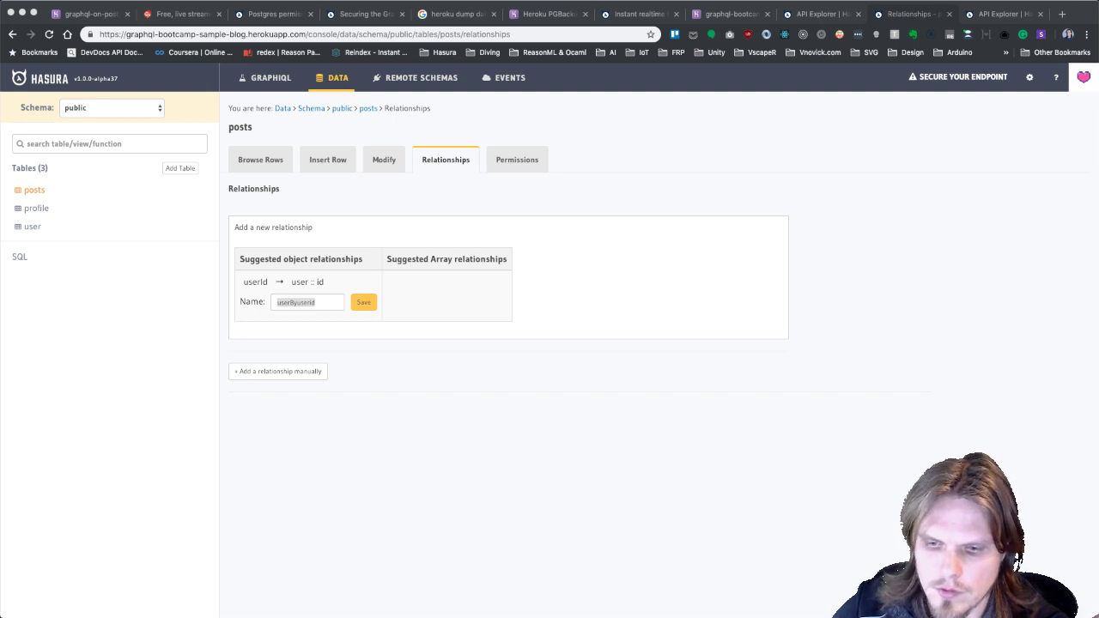
key(super+Tab)
click(307, 301)
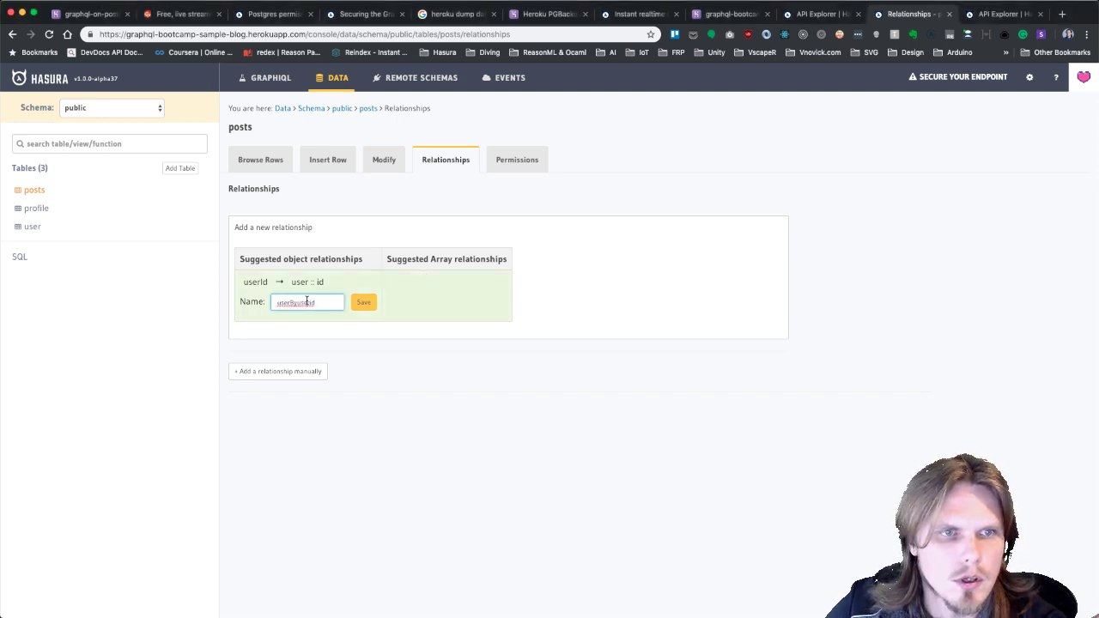
double_click(296, 304)
text(user)
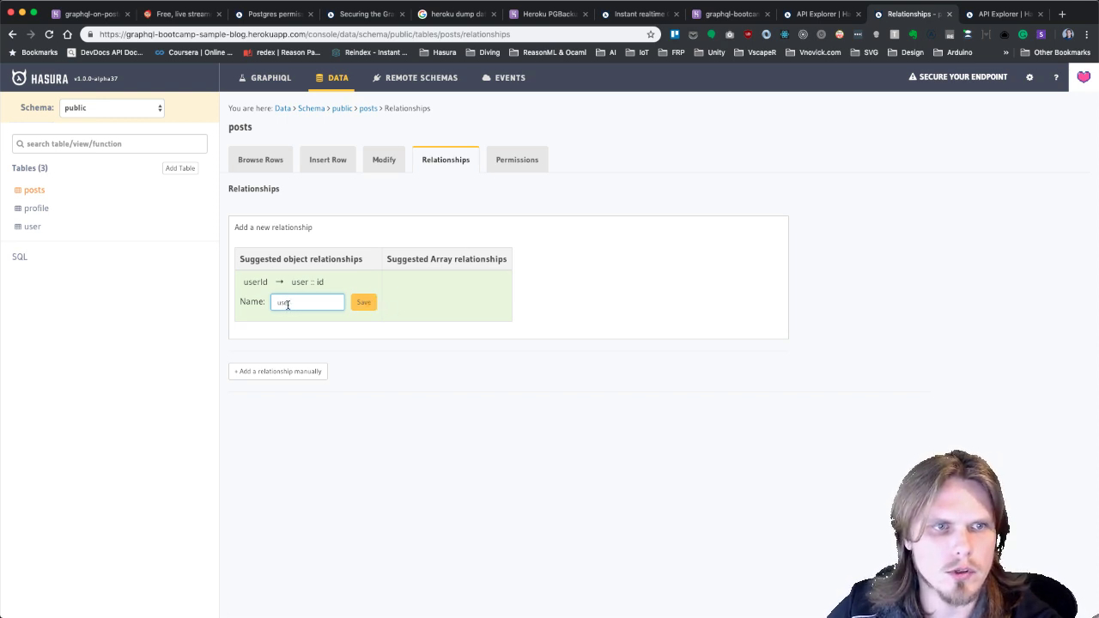
click(364, 305)
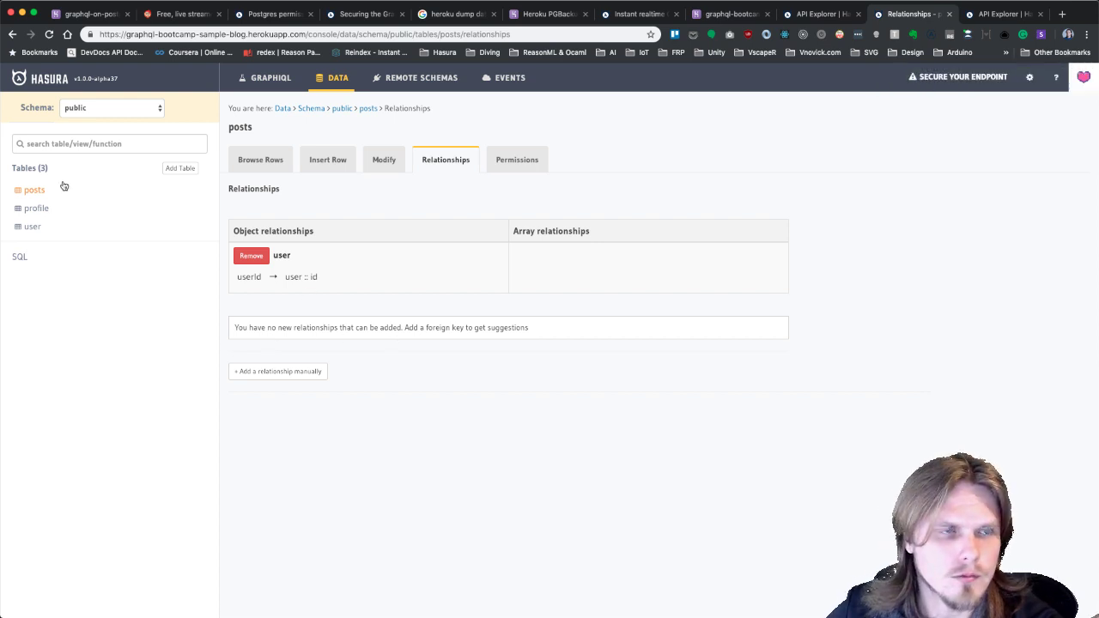
Review the user table's suggested profileId and posts relationships, then go to GraphiQL.
click(35, 229)
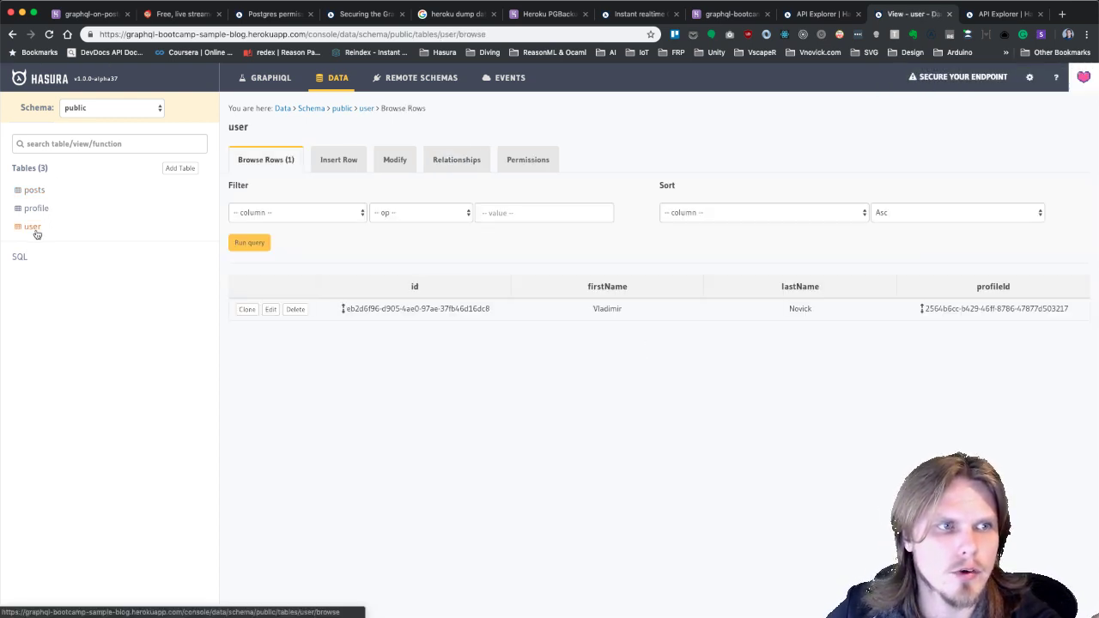
click(465, 159)
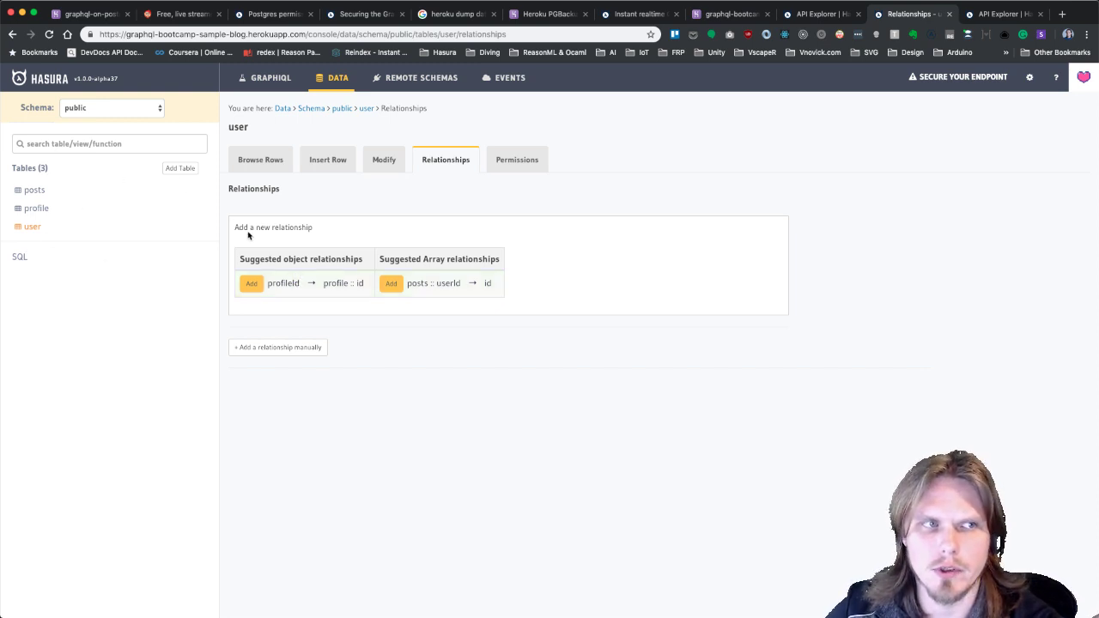
click(271, 78)
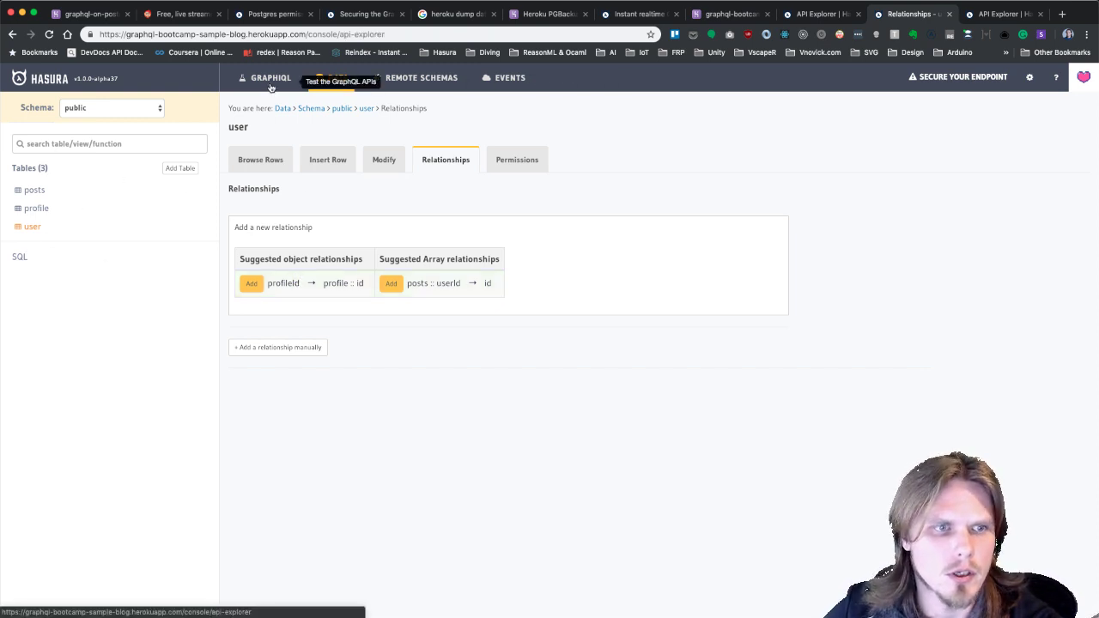
Write a new posts query selecting subject and content, with a nested user block.
scroll(240, 498, down, 5)
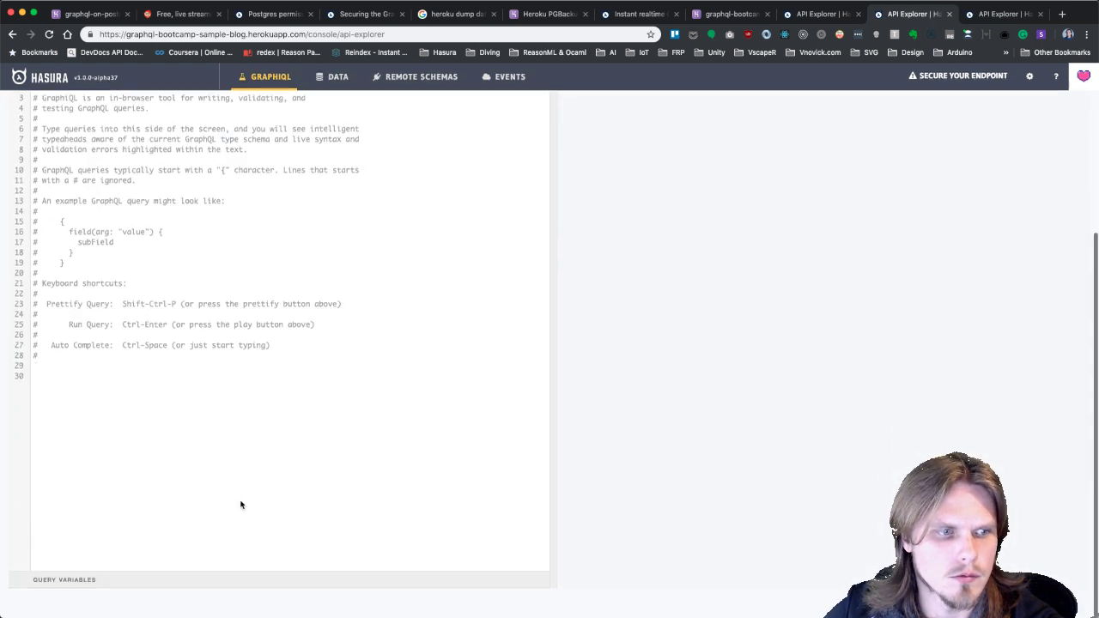
click(176, 407)
text(query {)
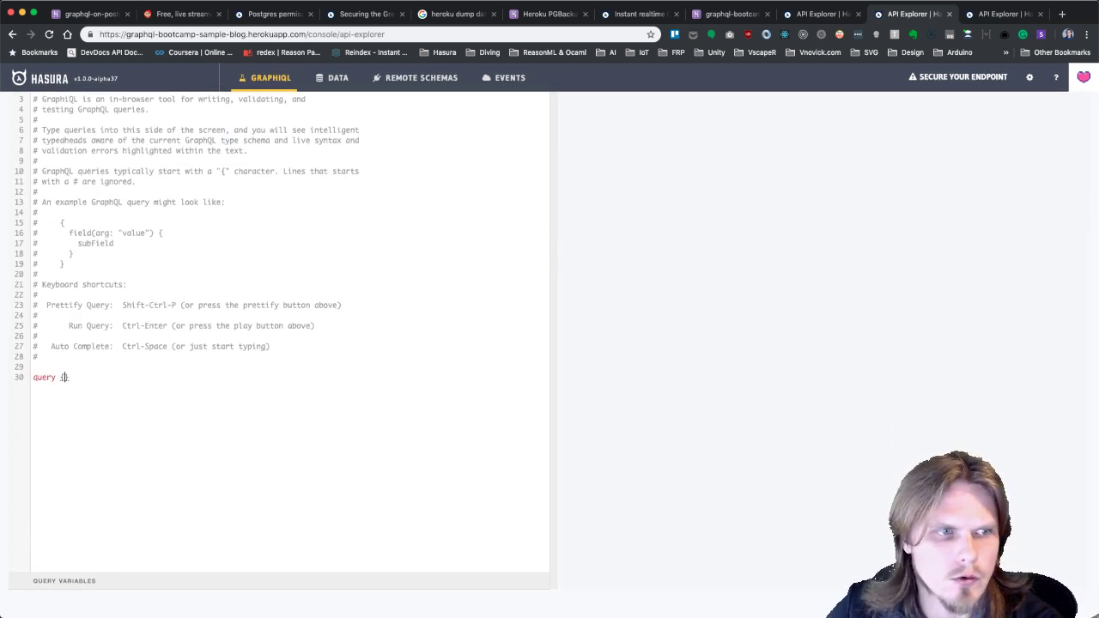
key(Return)
text(posts {p)
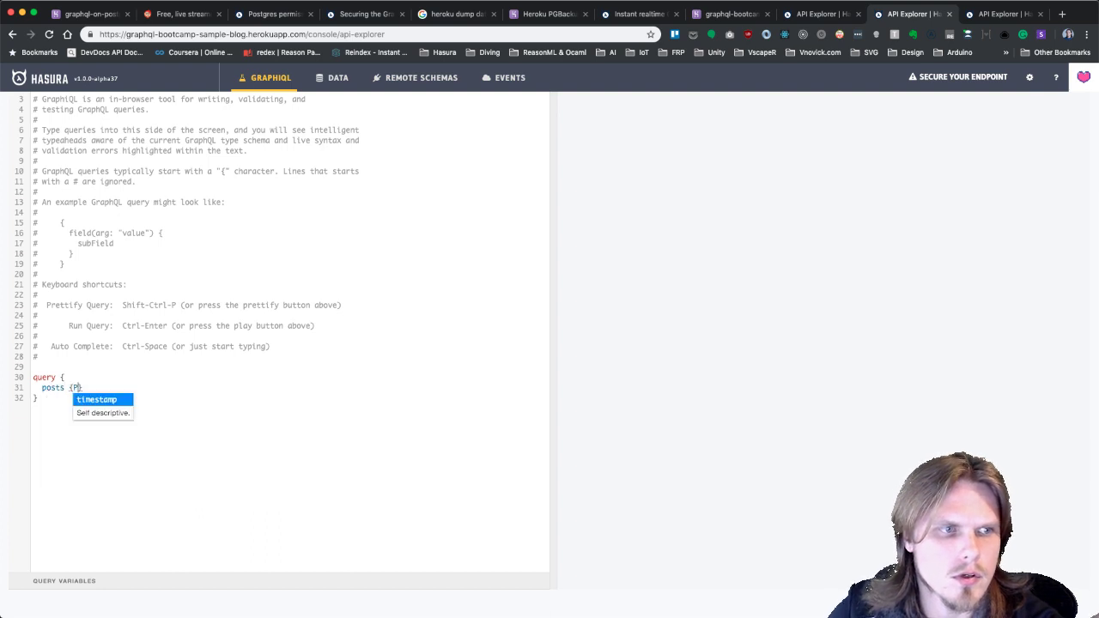
key(BackSpace)
key(Return)
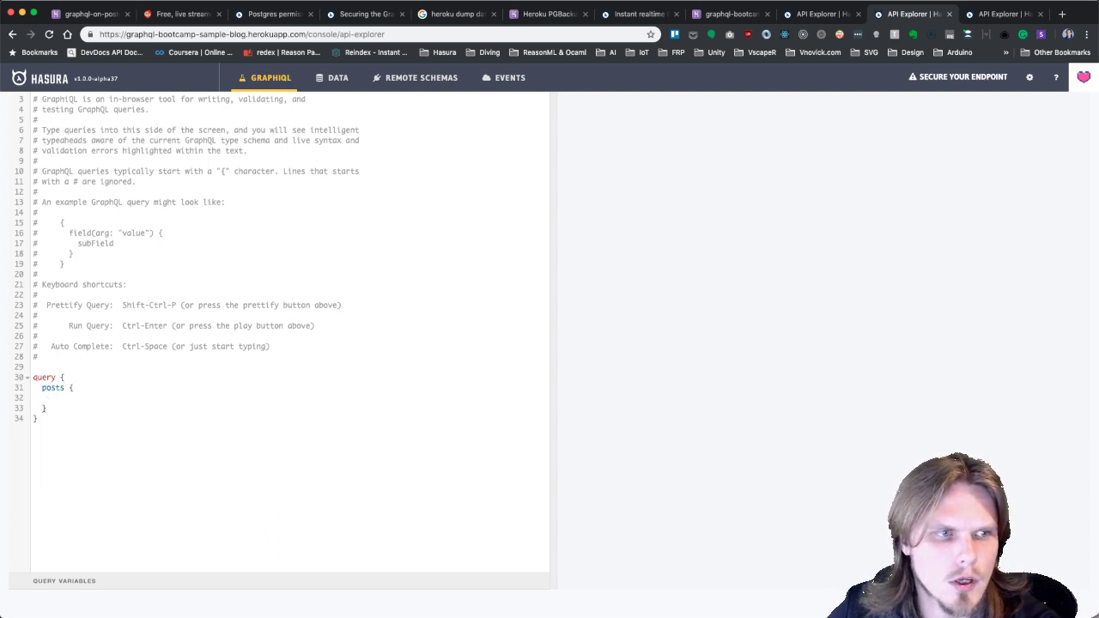
text(user )
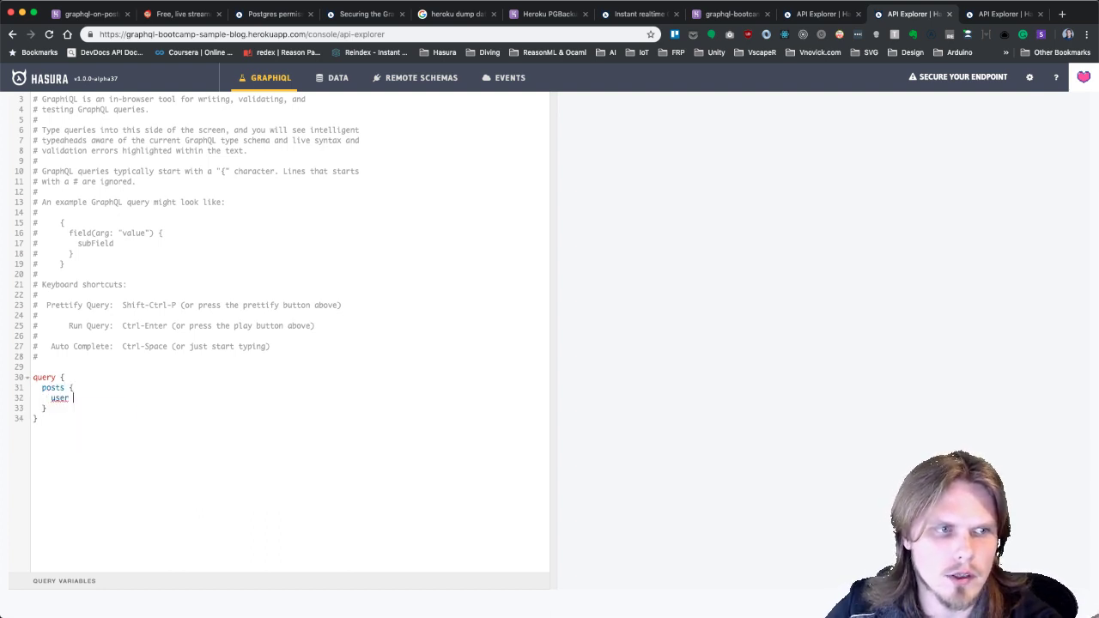
text({)
key(Return)
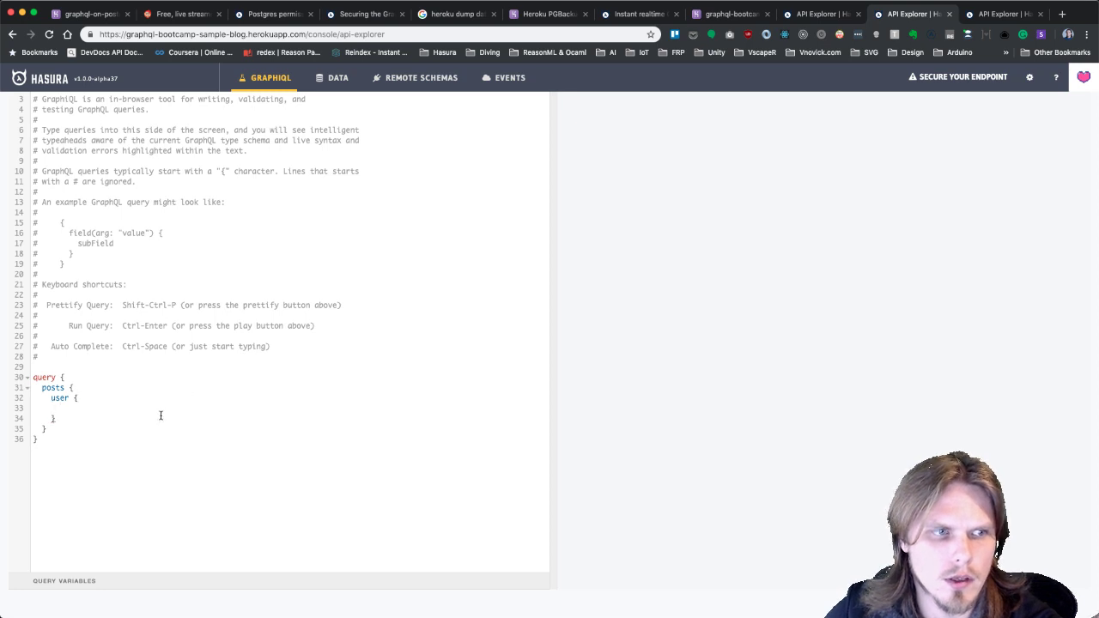
click(92, 388)
key(Return)
text(subject)
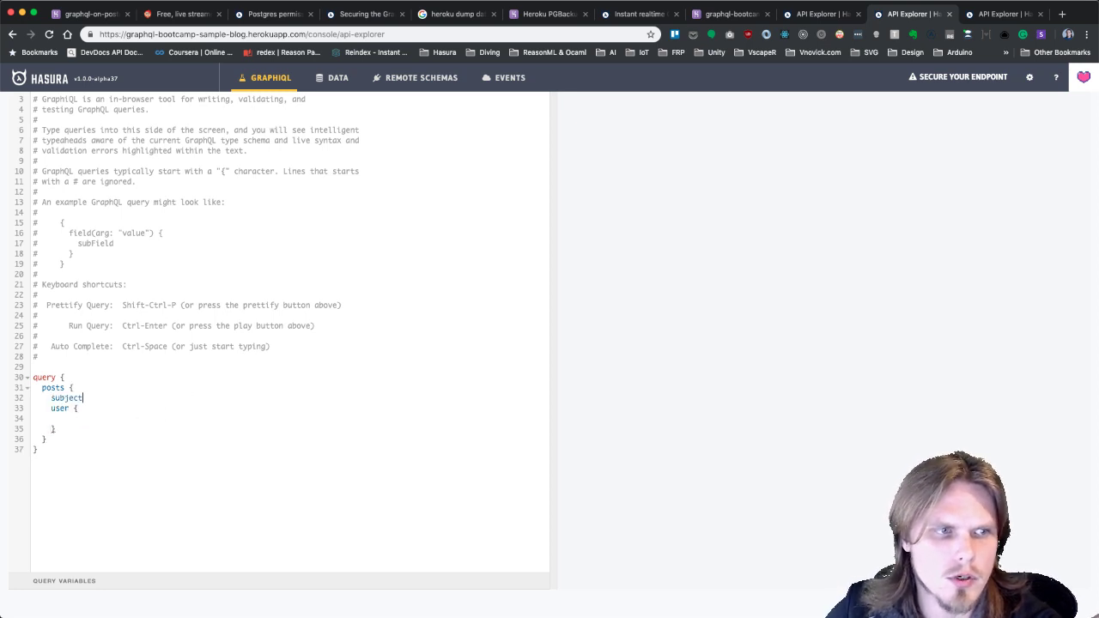
key(Return)
text(content)
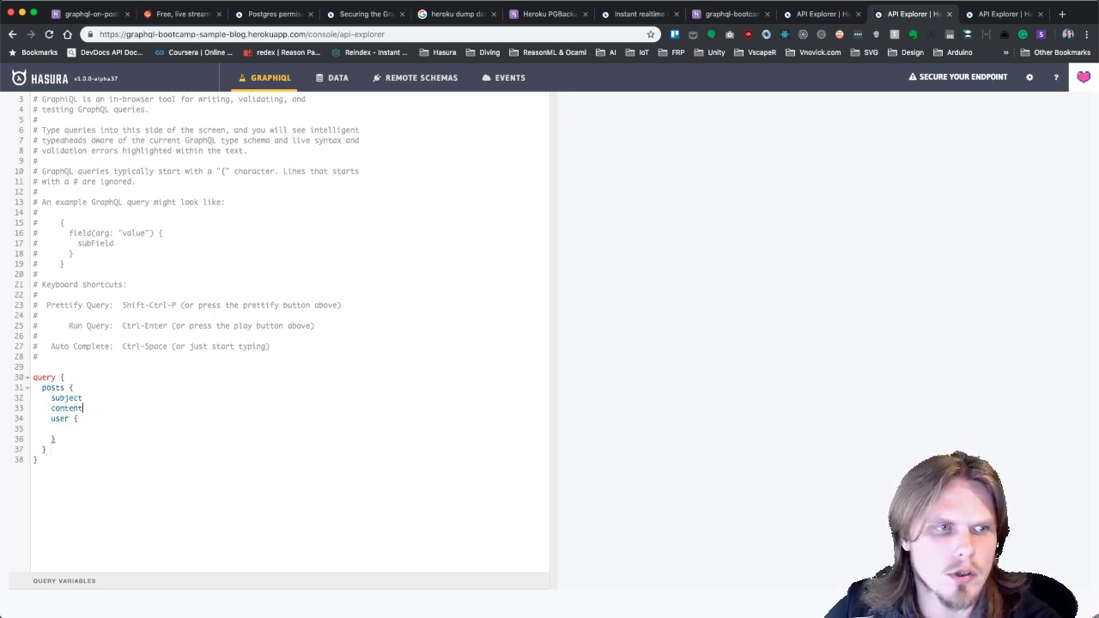
Fill the user block with firstName, lastName and profileId fields.
click(75, 427)
key(ctrl+space)
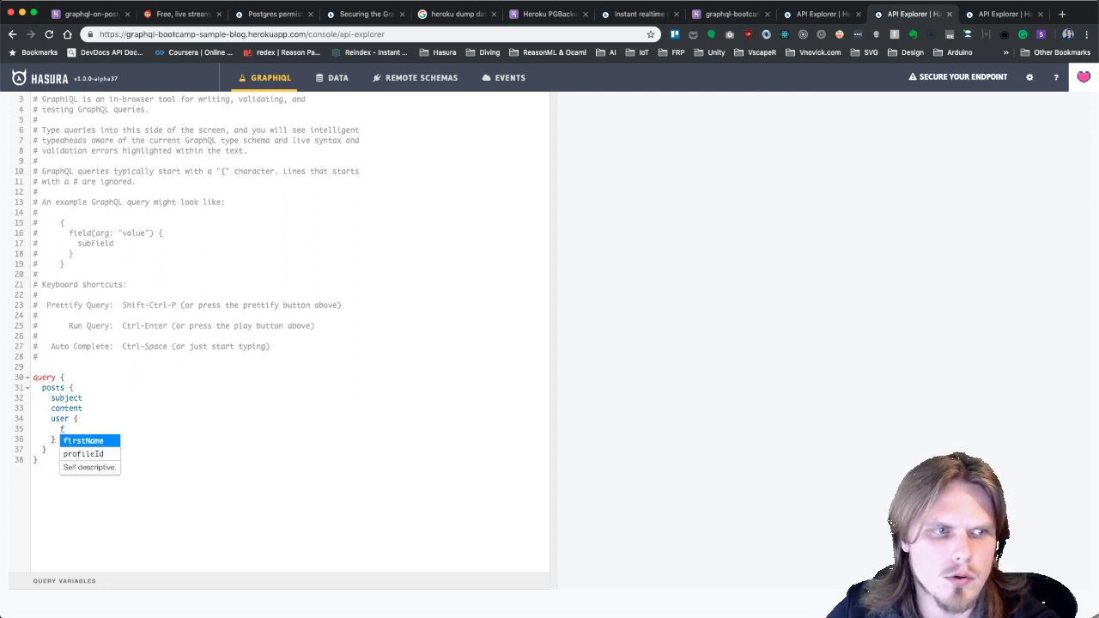
key(Return)
key(Return)
text(la)
key(Return)
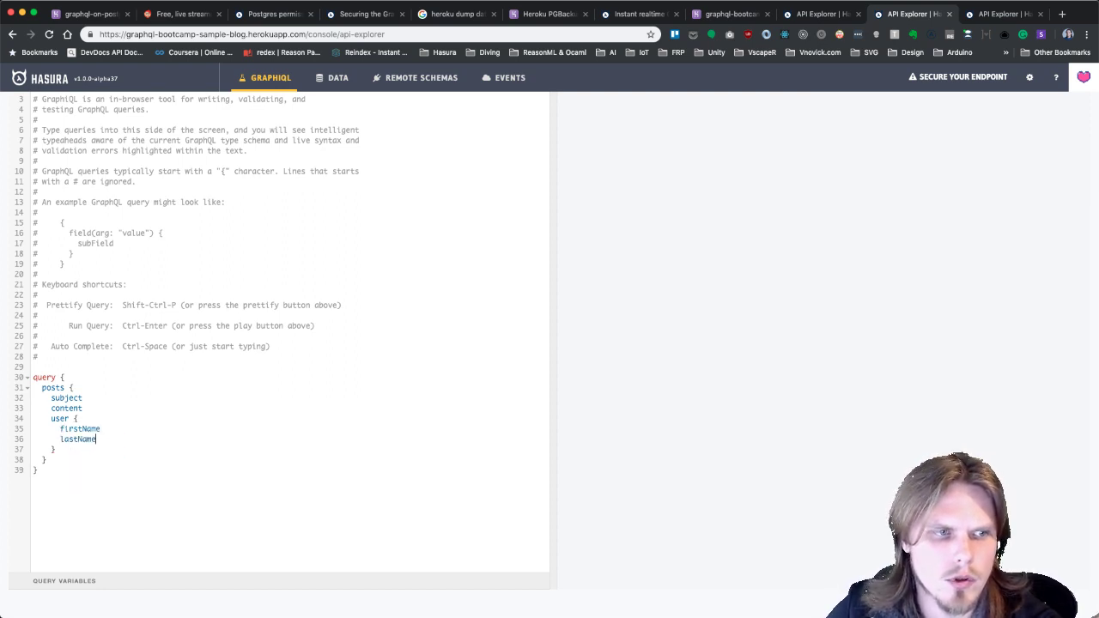
key(Return)
text(pr)
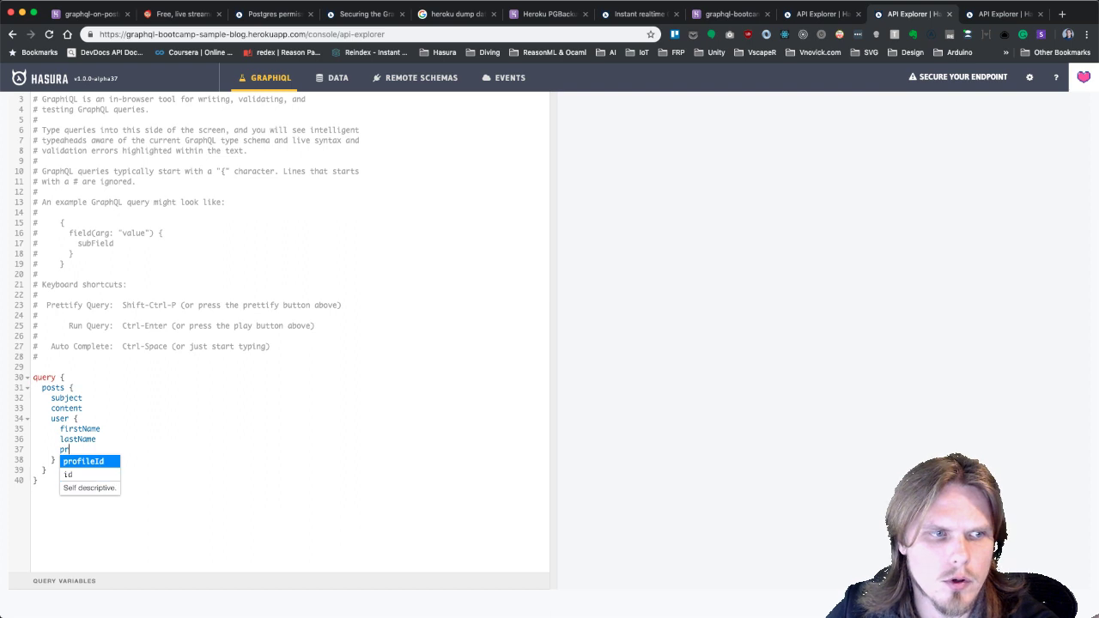
text(ofile)
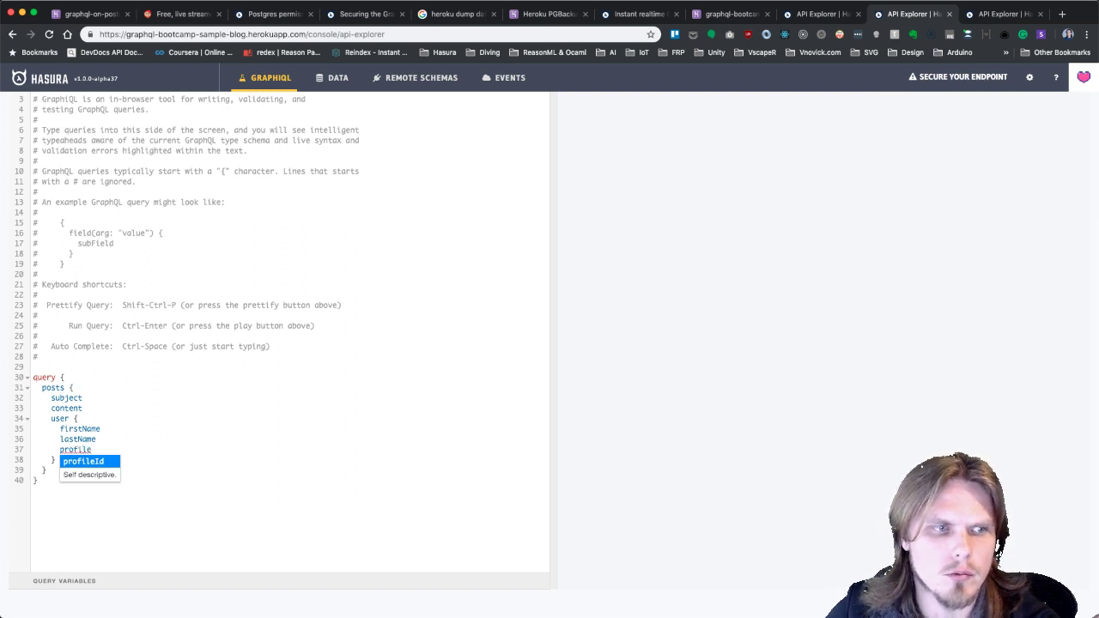
click(89, 465)
Run the posts query and flip through the other API Explorer query tabs.
scroll(86, 297, up, 5)
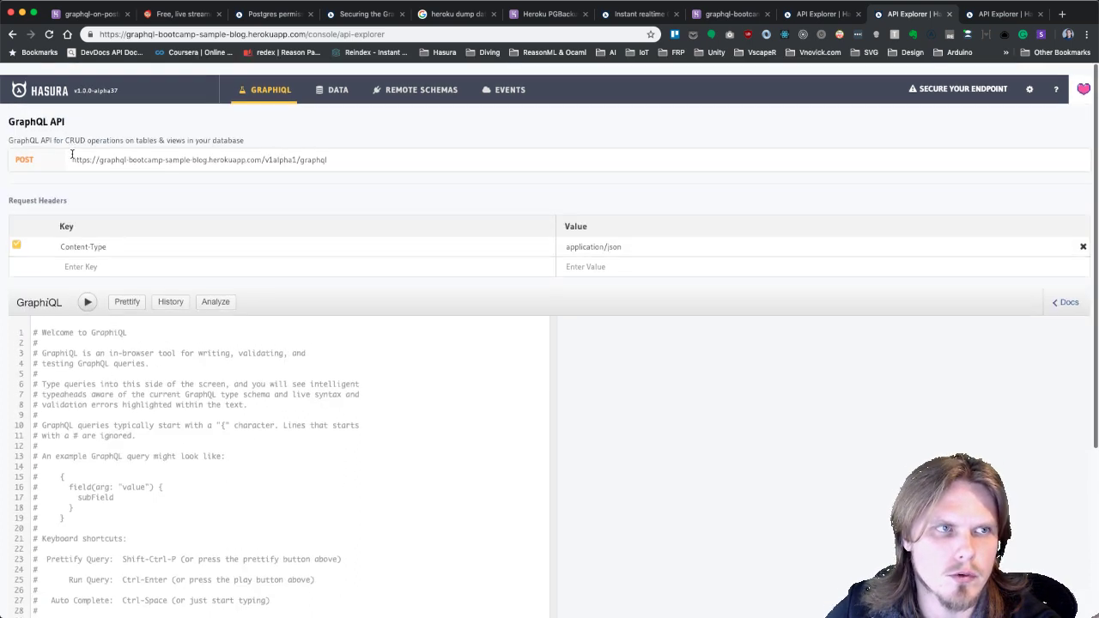
click(86, 293)
scroll(292, 266, down, 3)
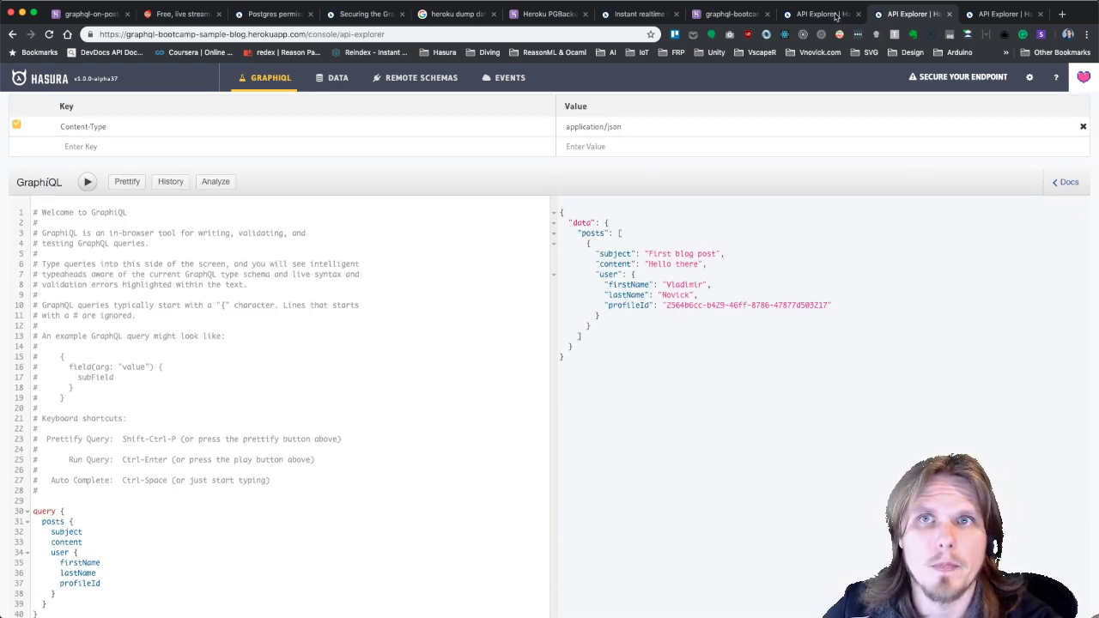
click(985, 14)
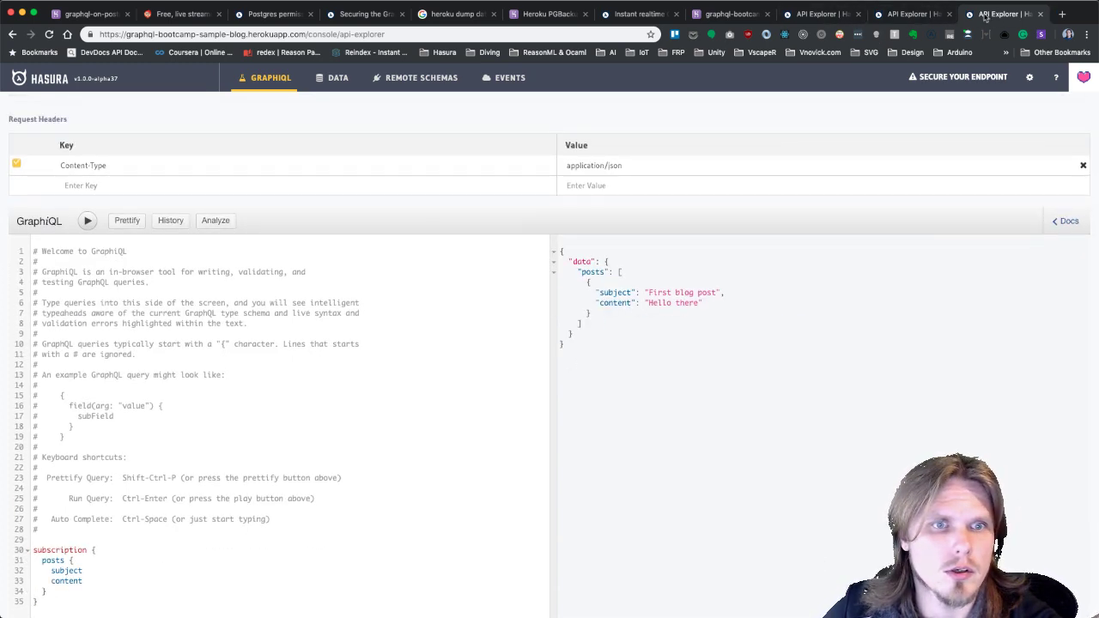
click(820, 17)
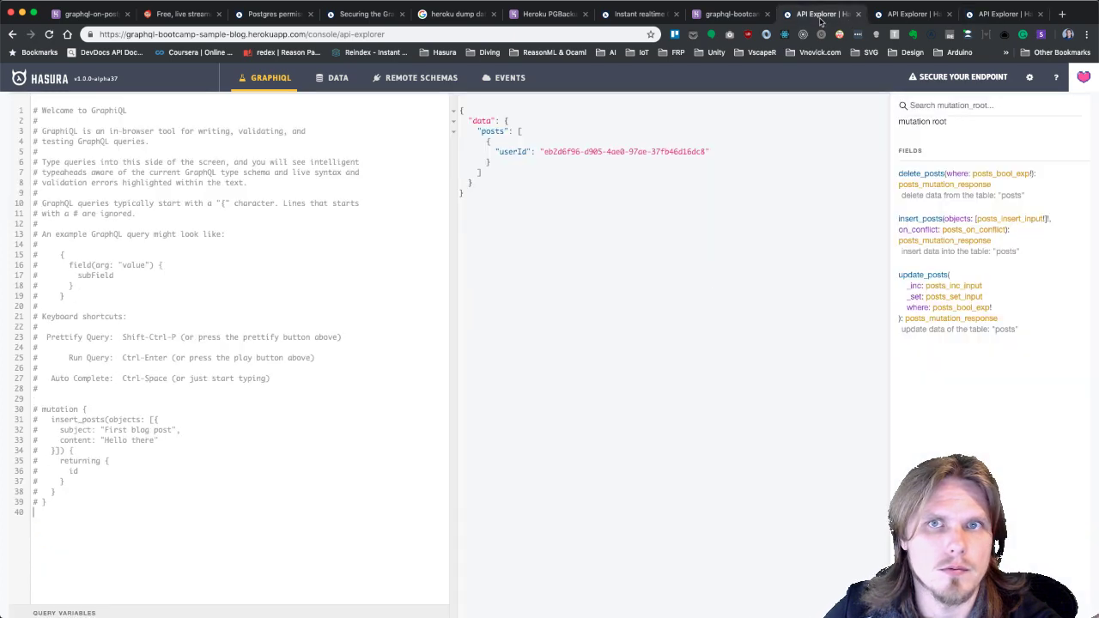
click(913, 14)
scroll(362, 222, down, 3)
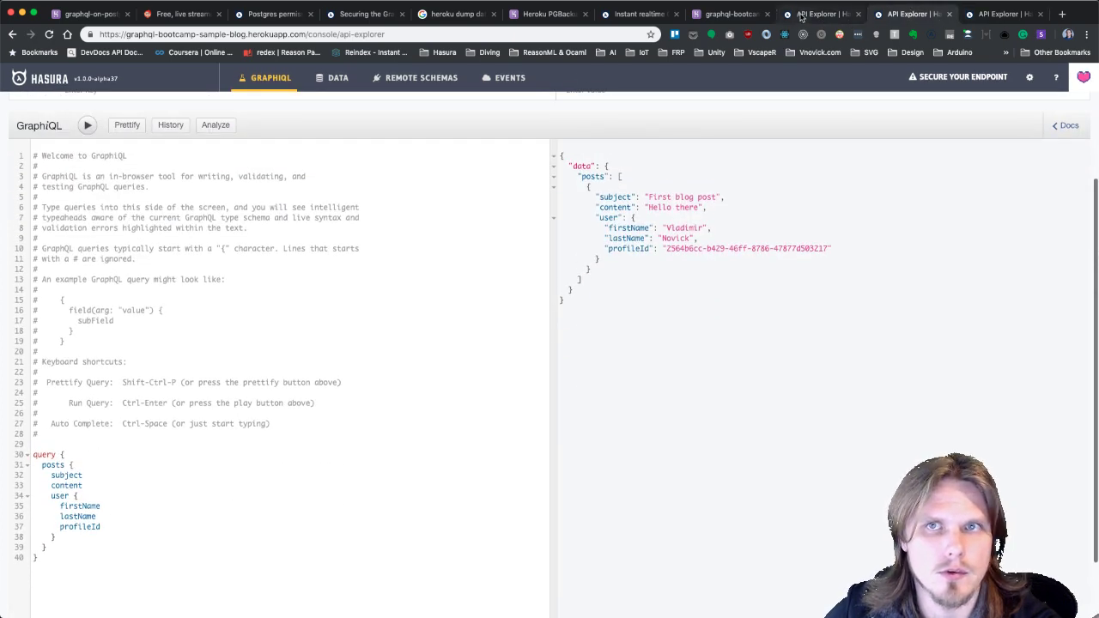
click(820, 15)
Add the suggested profileId object relationship on the user table, named profile.
click(338, 77)
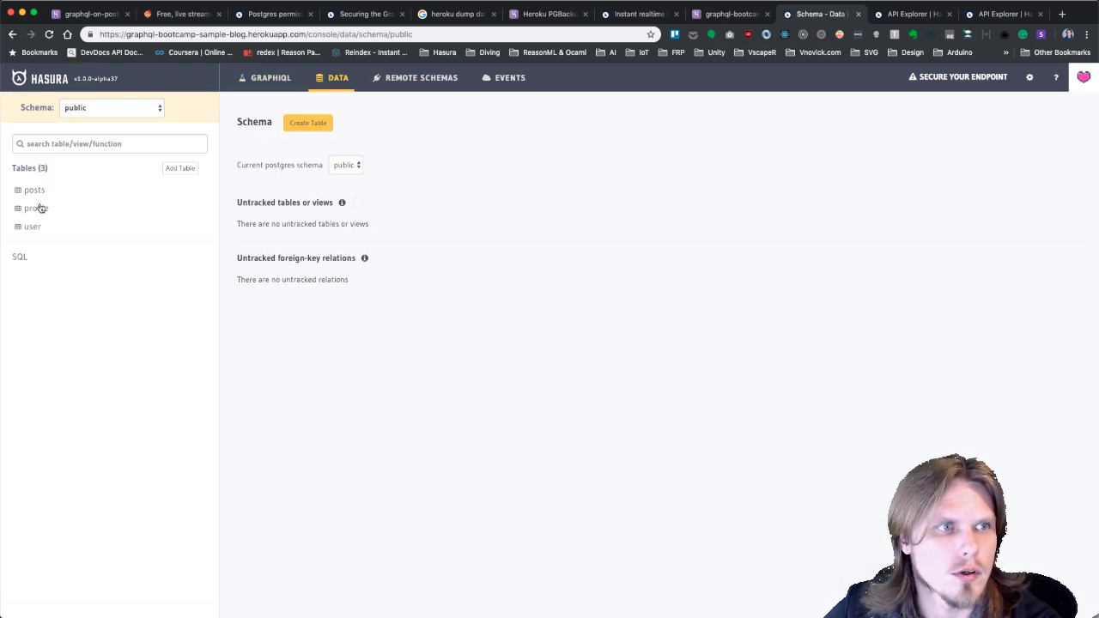
click(42, 212)
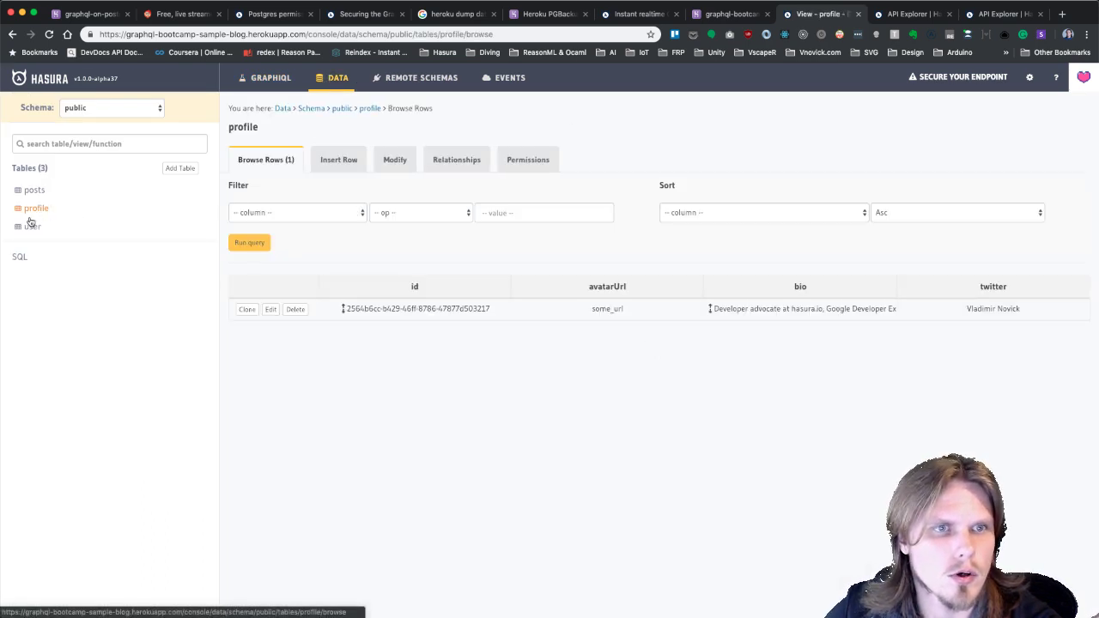
click(32, 227)
click(449, 163)
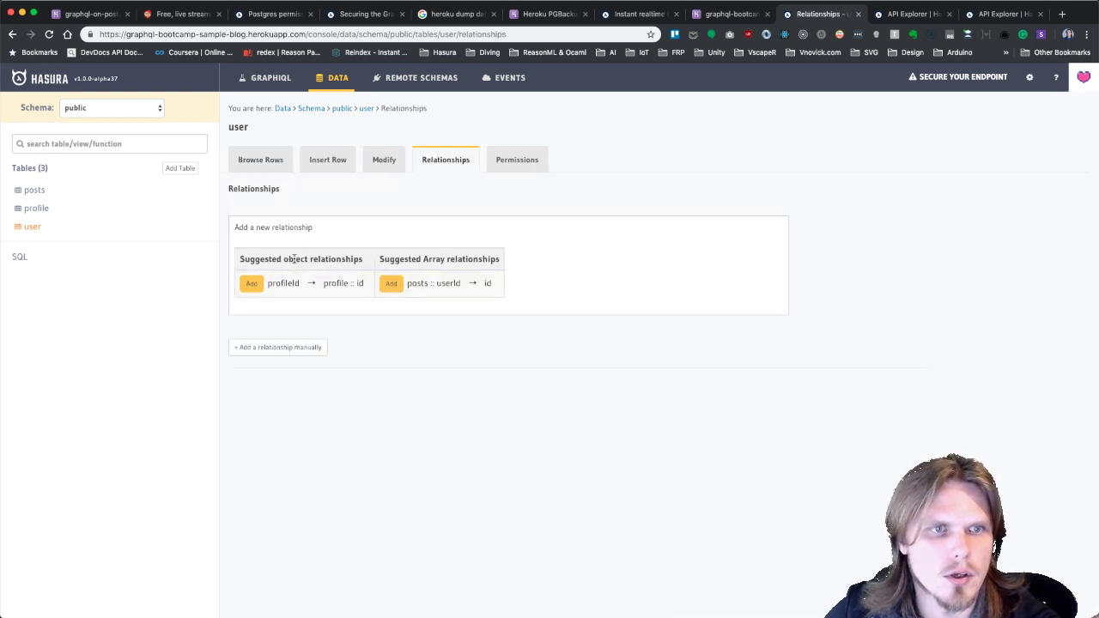
click(250, 284)
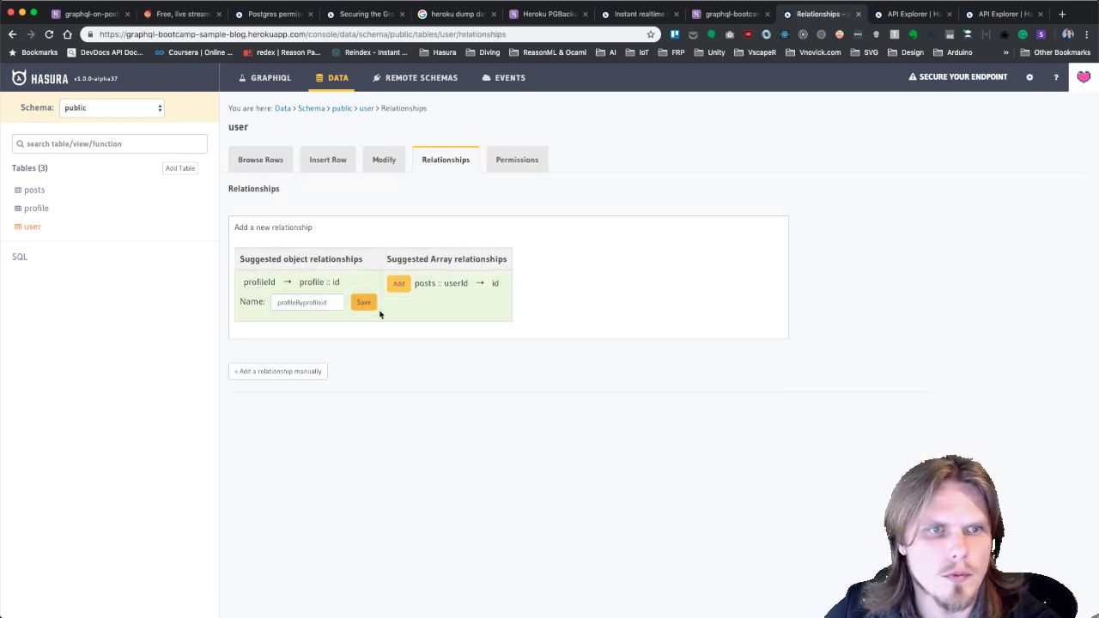
click(329, 302)
text(a)
key(super+a)
text(prof)
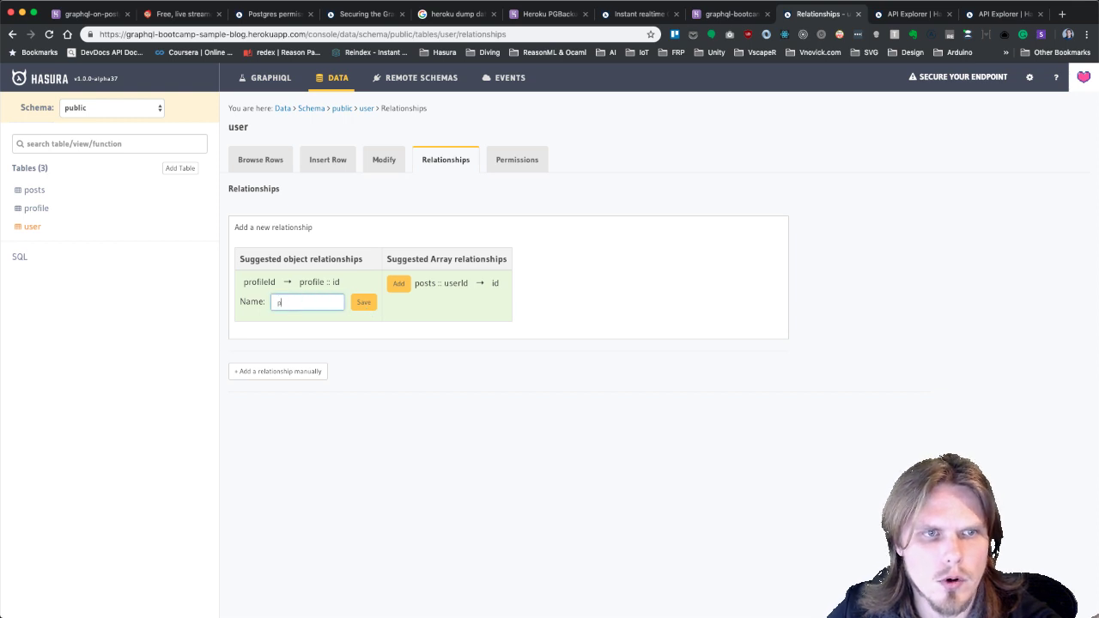
click(369, 306)
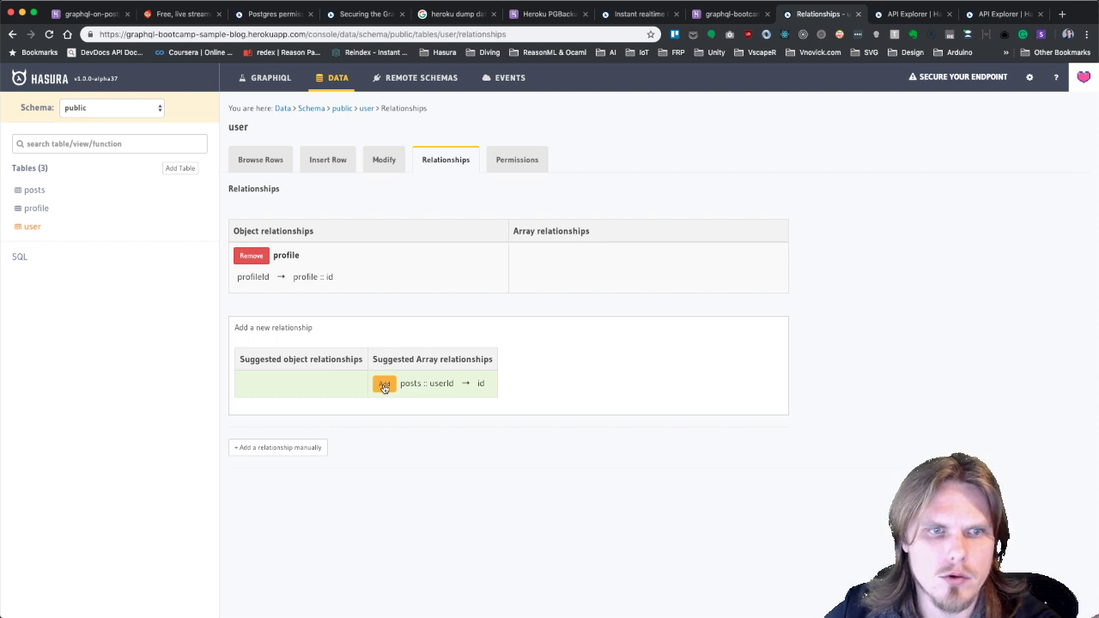
Add the suggested posts::userId array relationship, named posts.
click(384, 386)
click(458, 399)
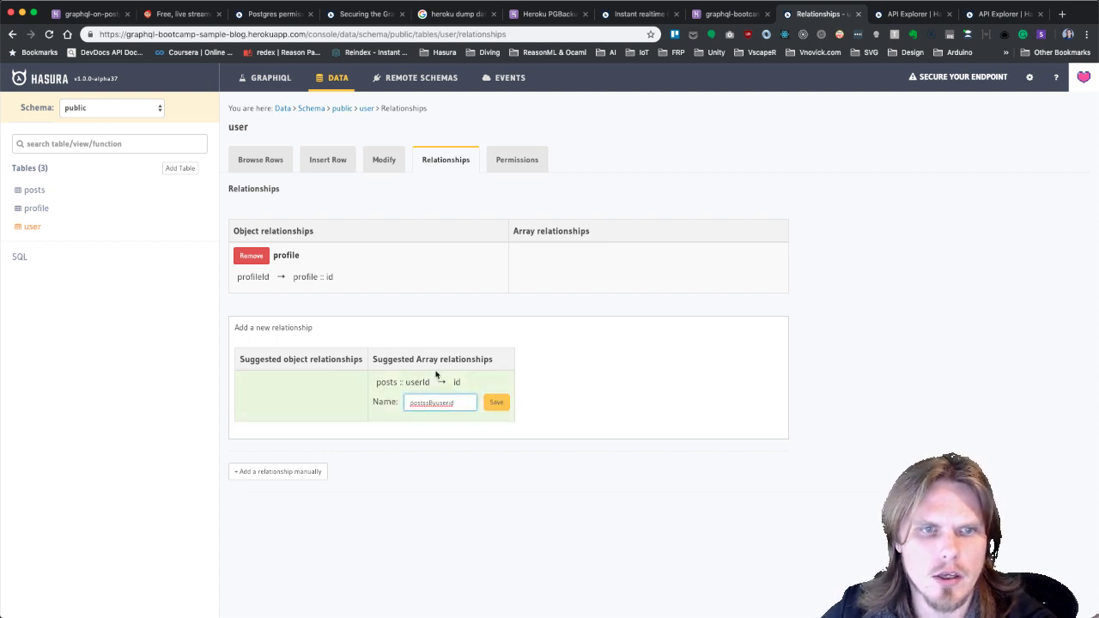
key(super+a)
text(pos)
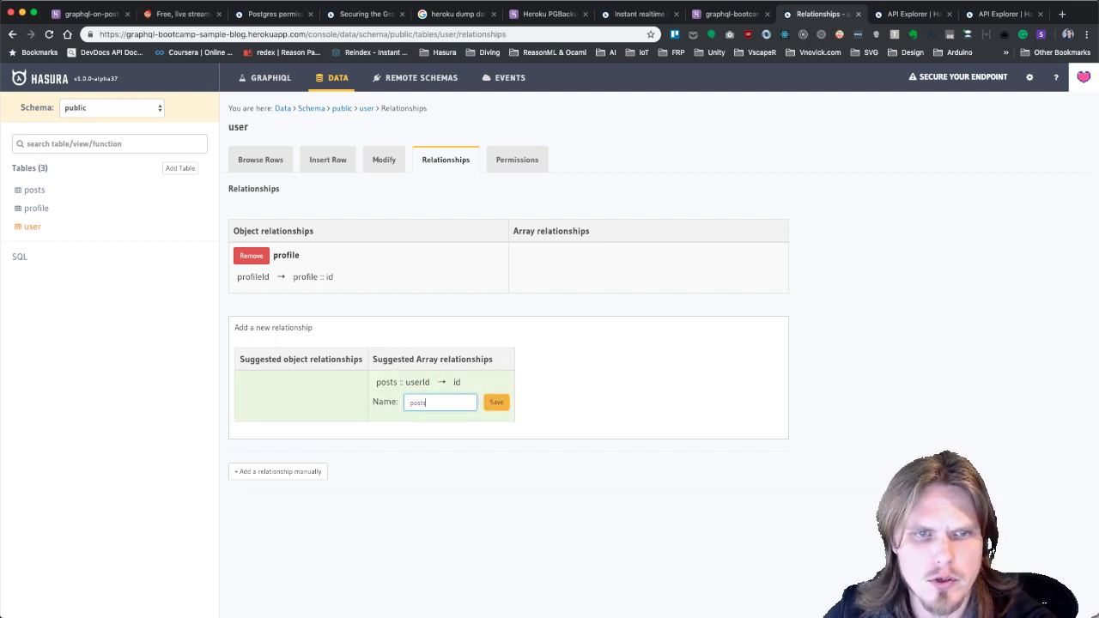
text(ts)
click(503, 404)
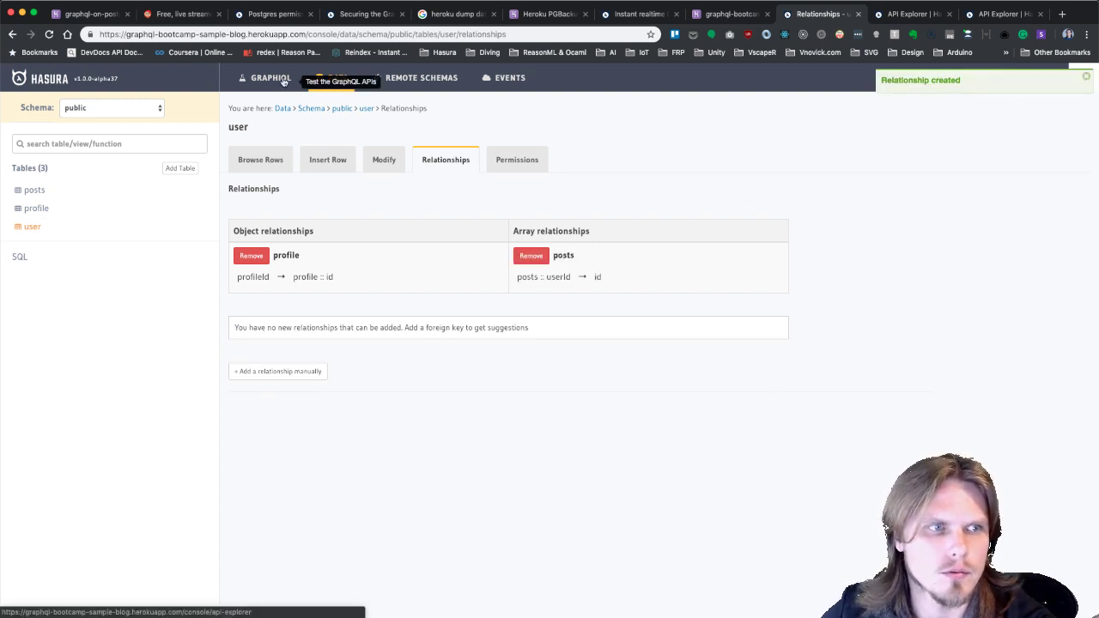
Write a new query selecting posts with the user's lastName and firstName.
click(283, 79)
scroll(245, 458, down, 5)
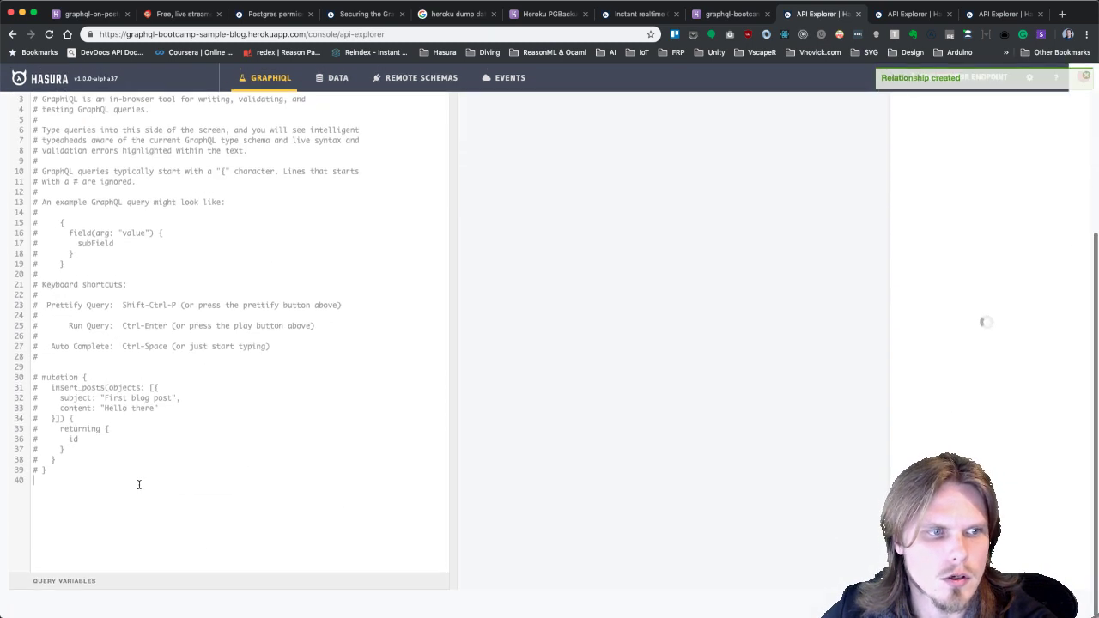
key(Return)
text(q)
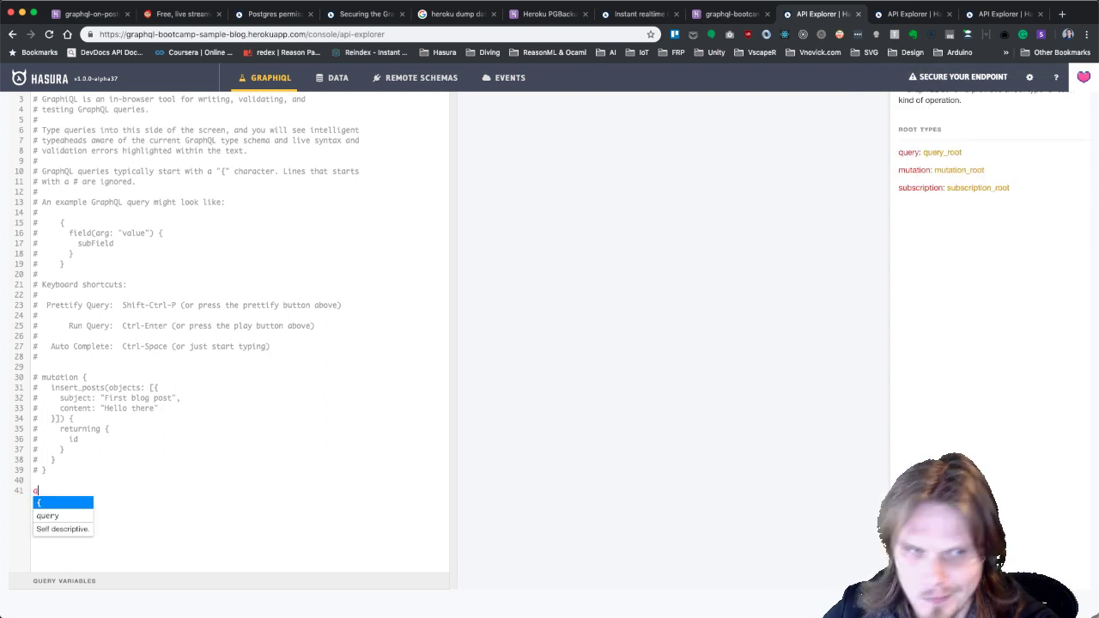
text(uery {)
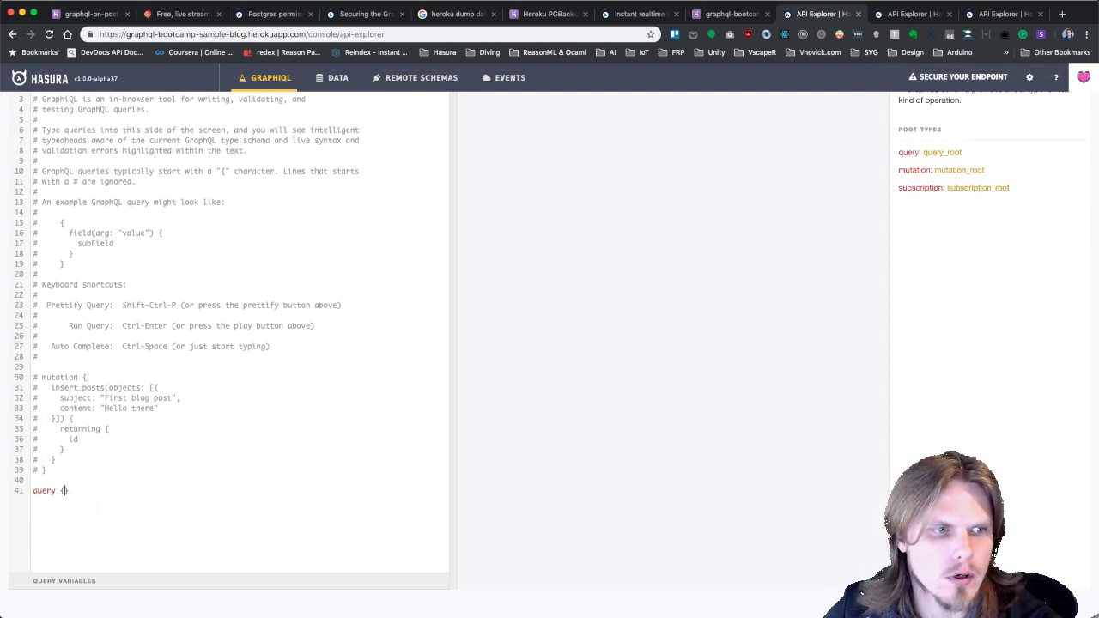
key(Return)
text(gosts {)
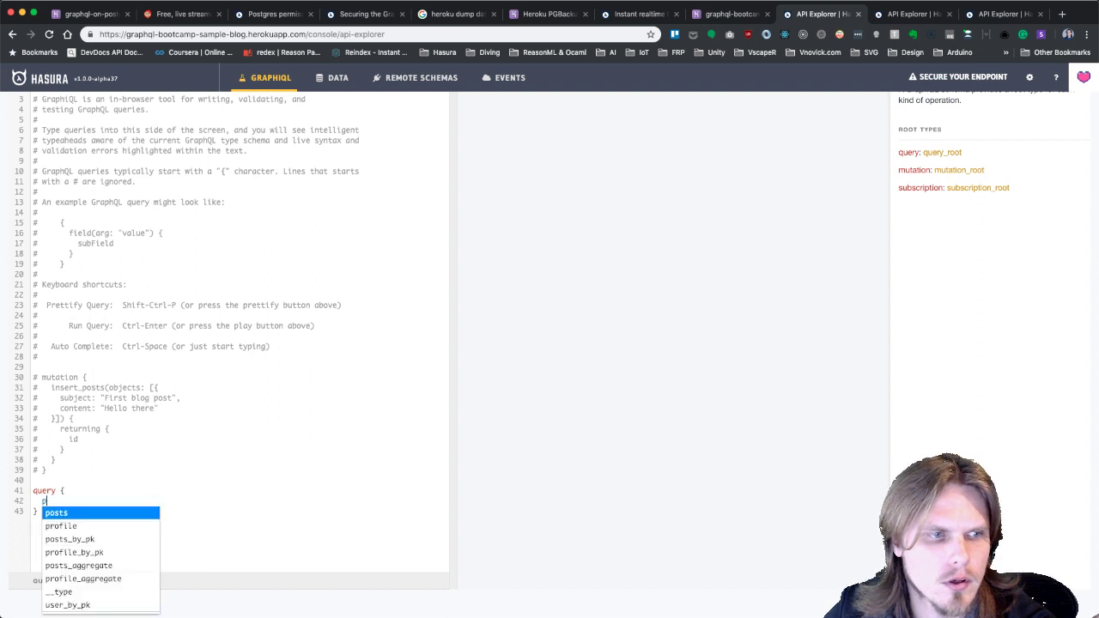
key(Return)
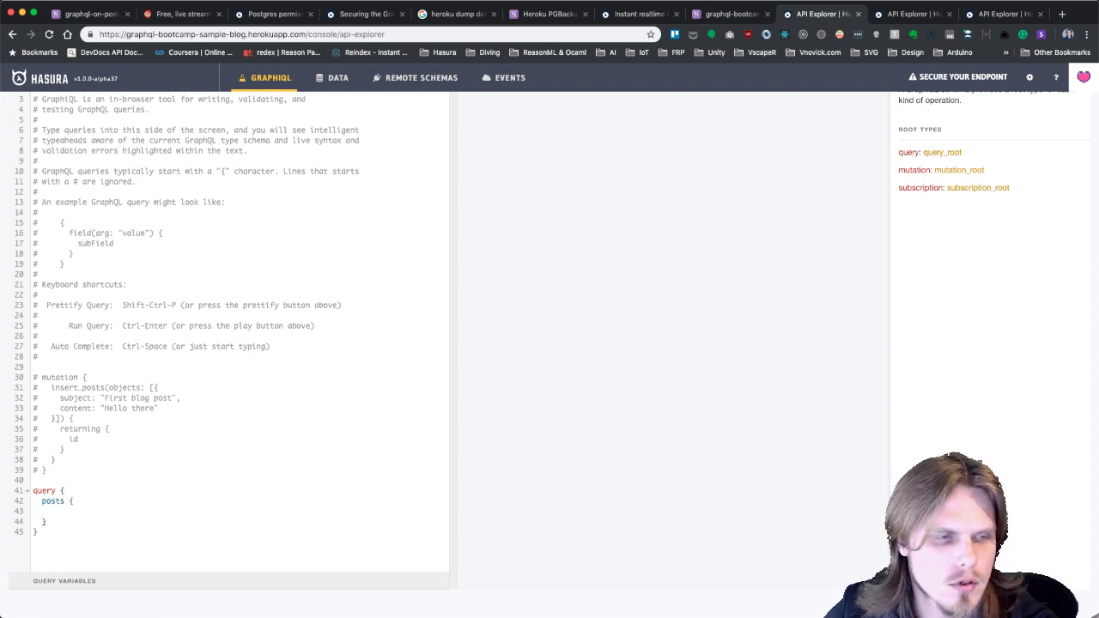
text(user {)
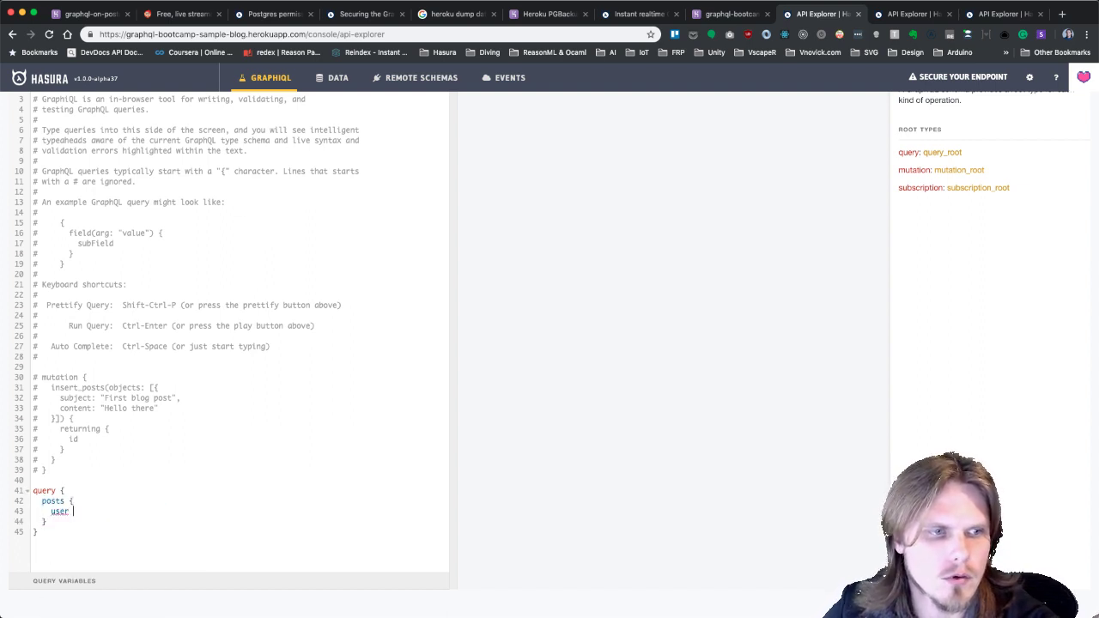
key(Return)
text(las)
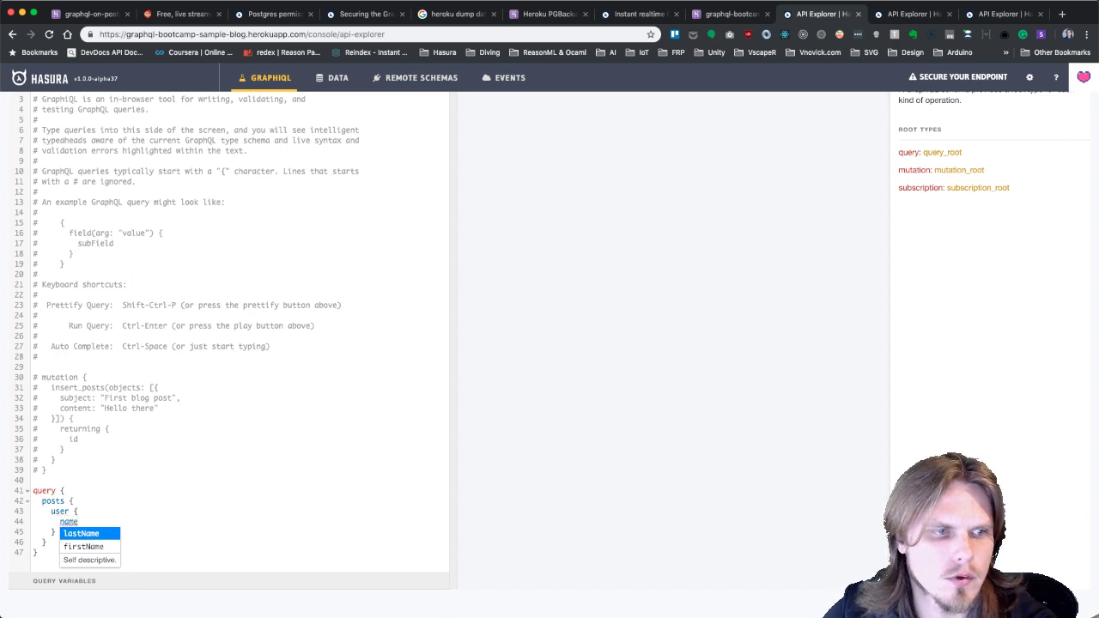
key(Return)
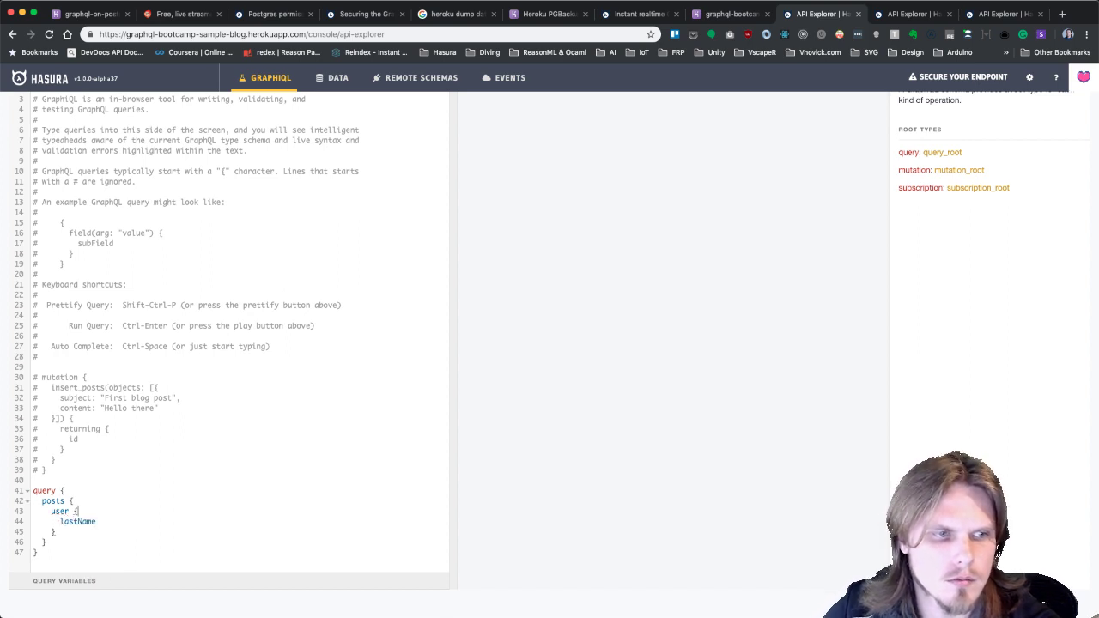
key(Return)
text(fir)
key(Return)
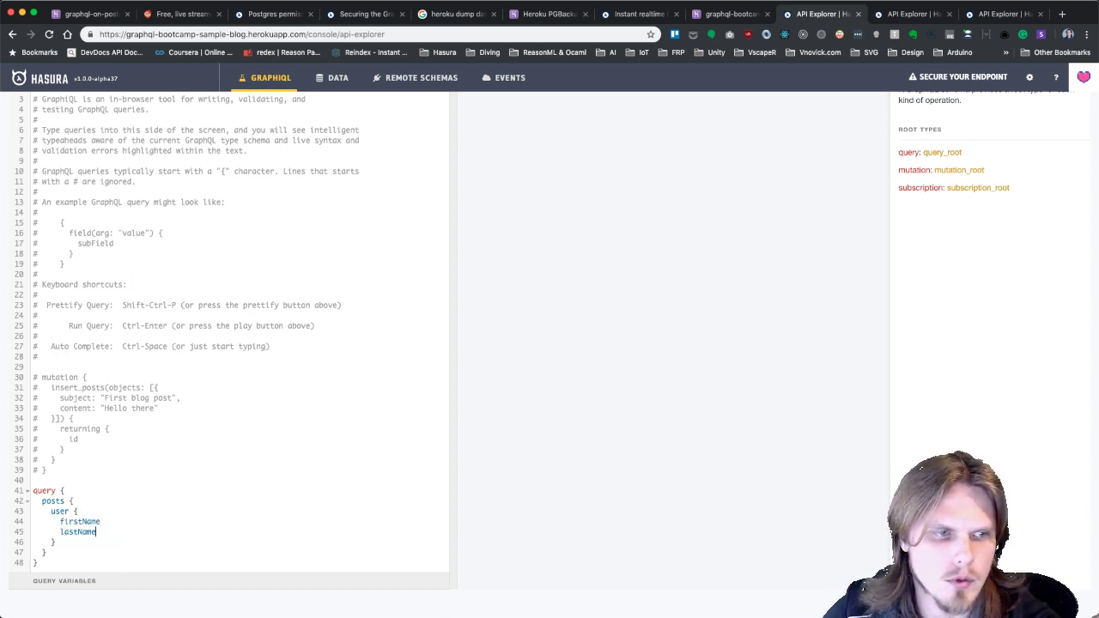
key(Return)
Add the user's profile selection with its avatarUrl field.
text(po)
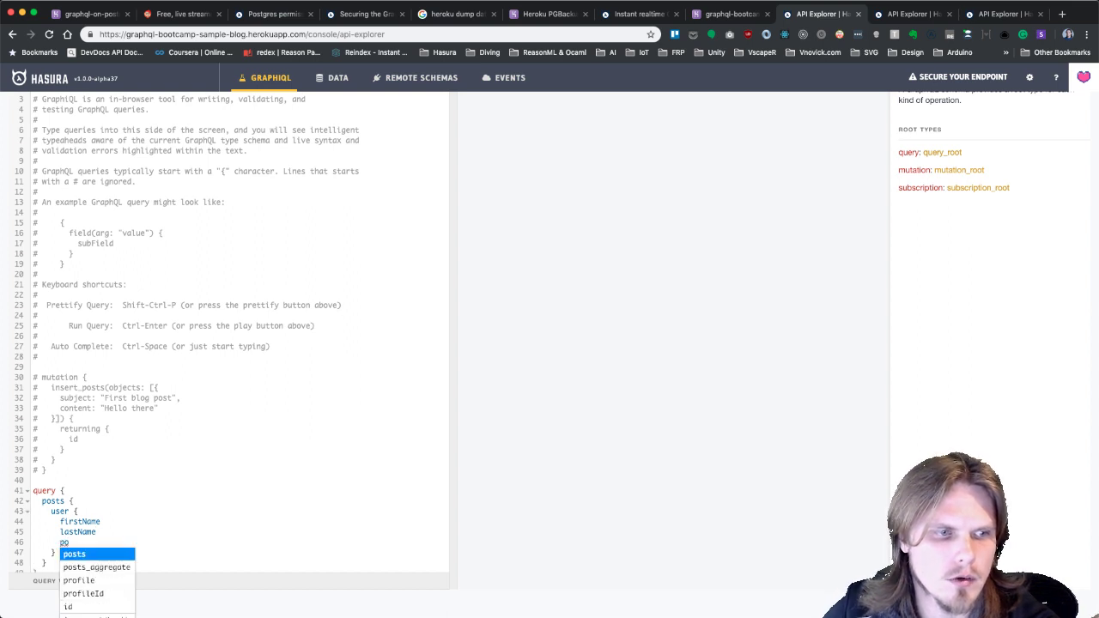
key(Down)
key(Down)
key(Return)
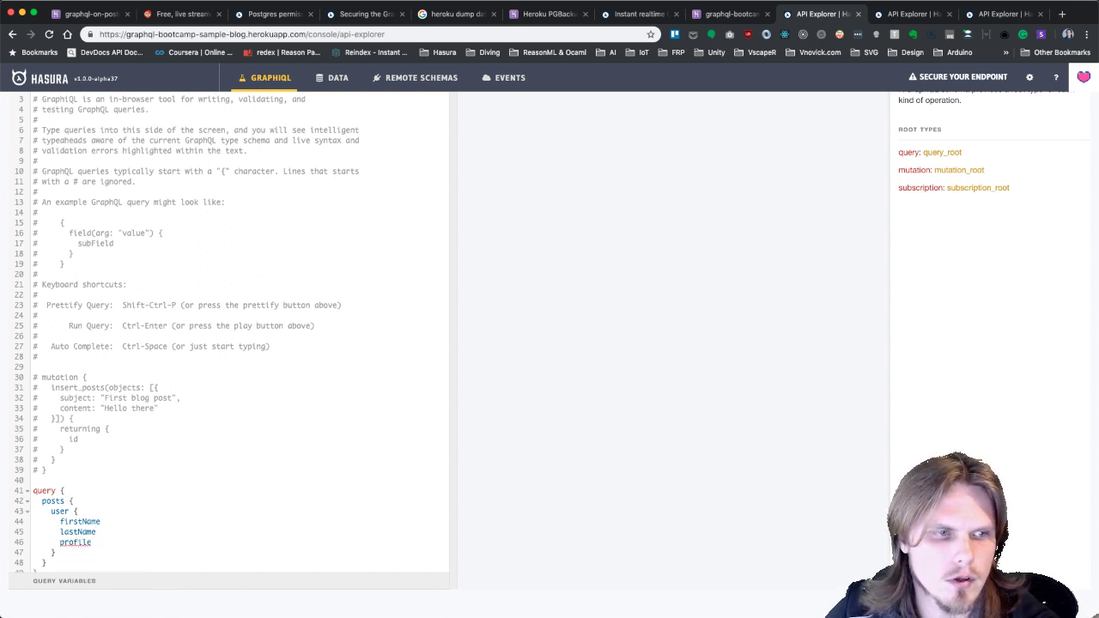
text({)
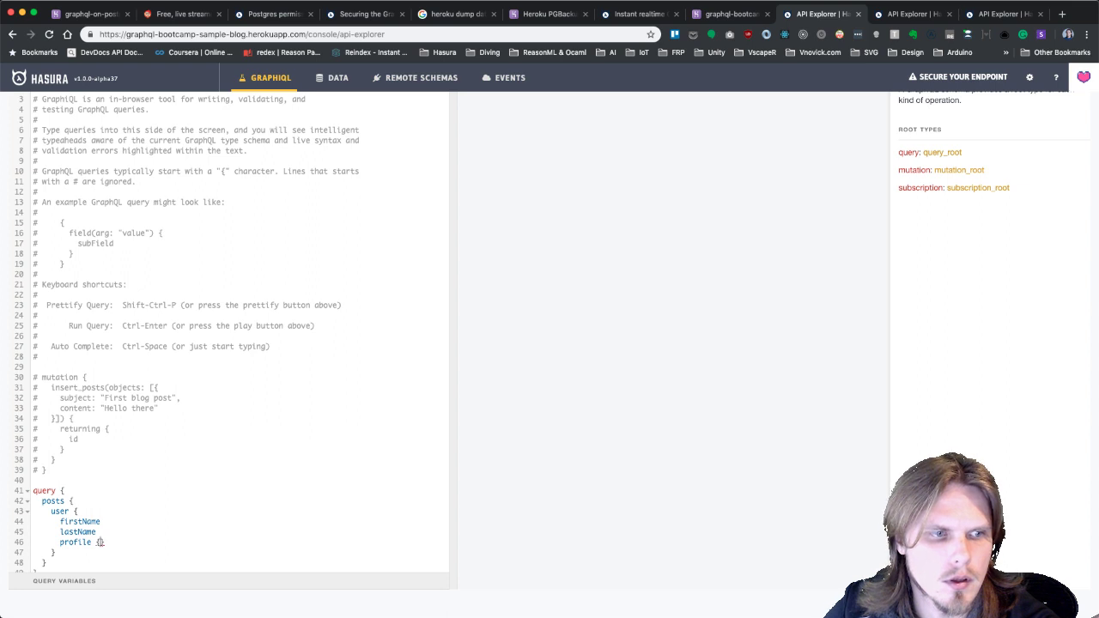
key(Return)
text(avatarUrl)
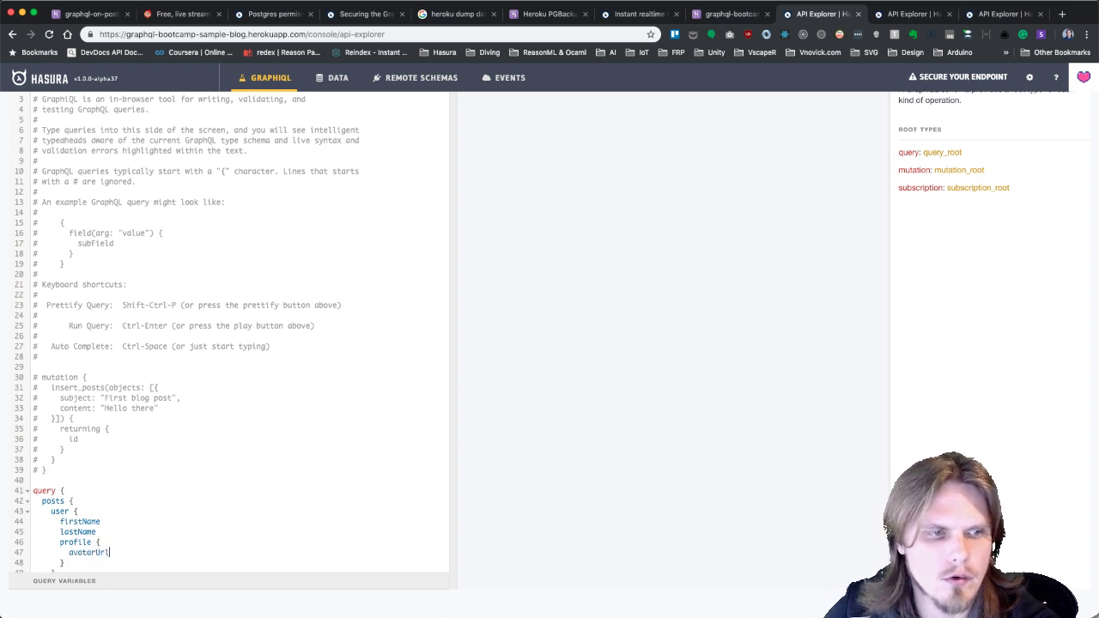
Add the user's posts selection returning a nested user id.
key(Return)
text(po)
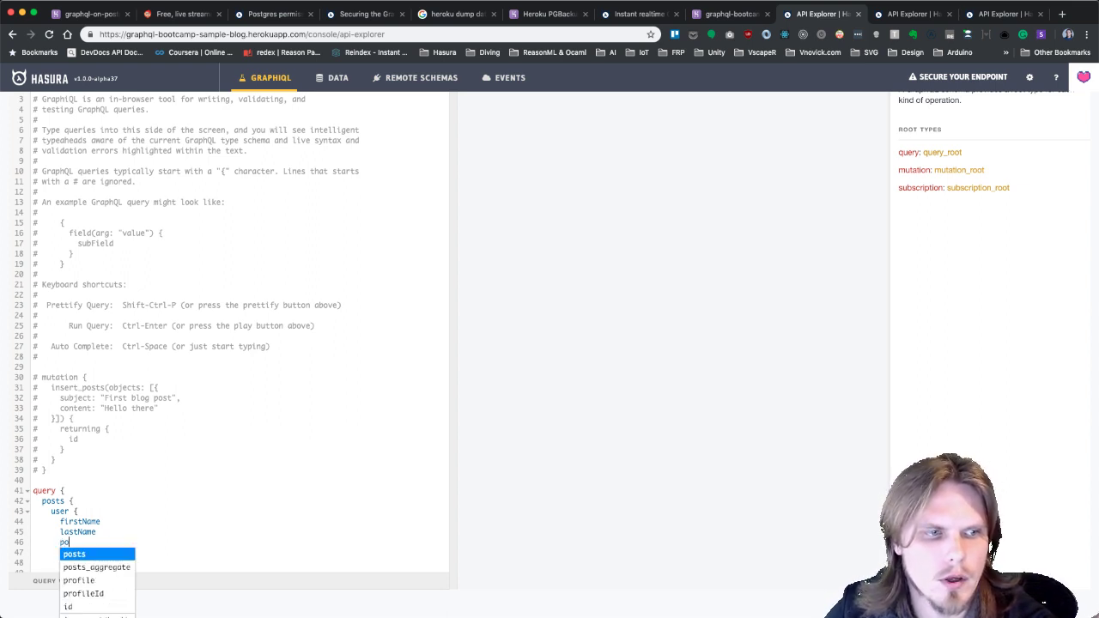
key(Return)
text({)
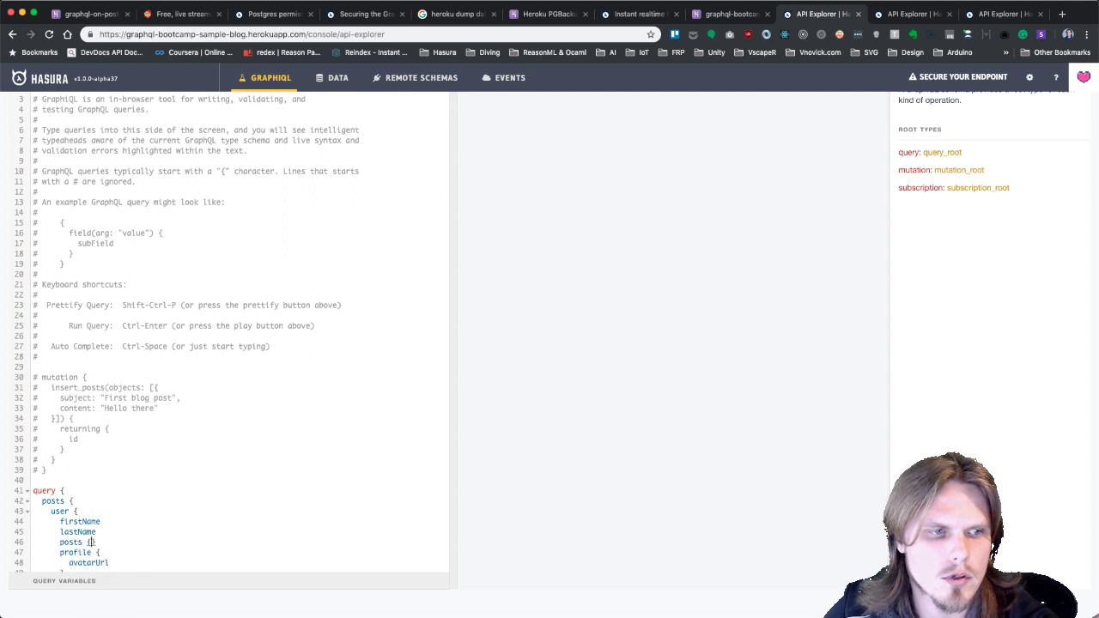
key(Return)
scroll(133, 463, down, 3)
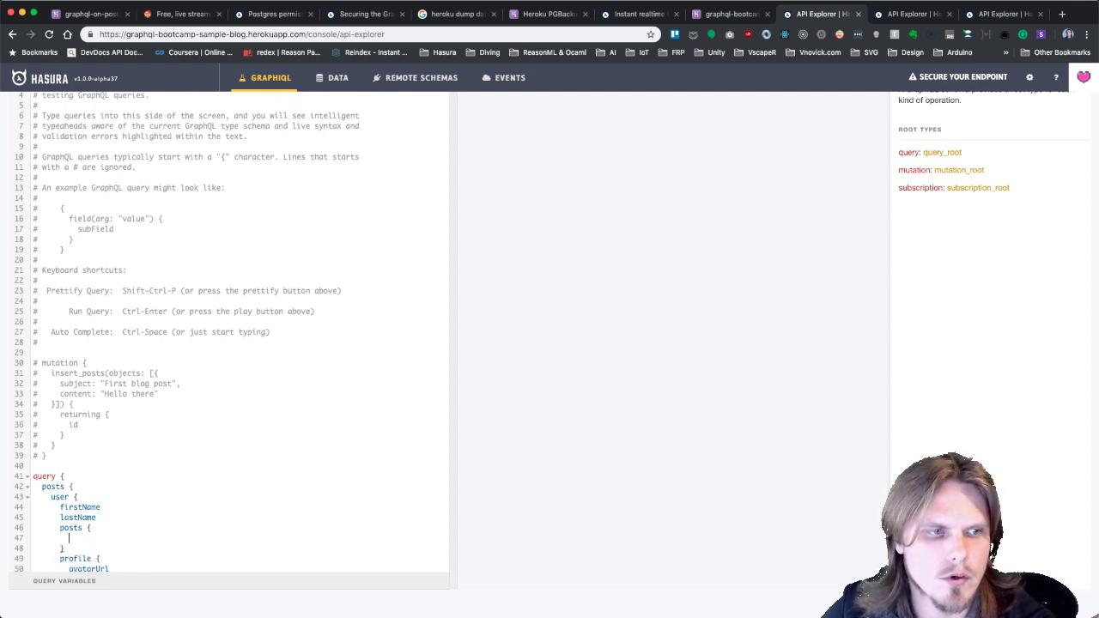
text(user p)
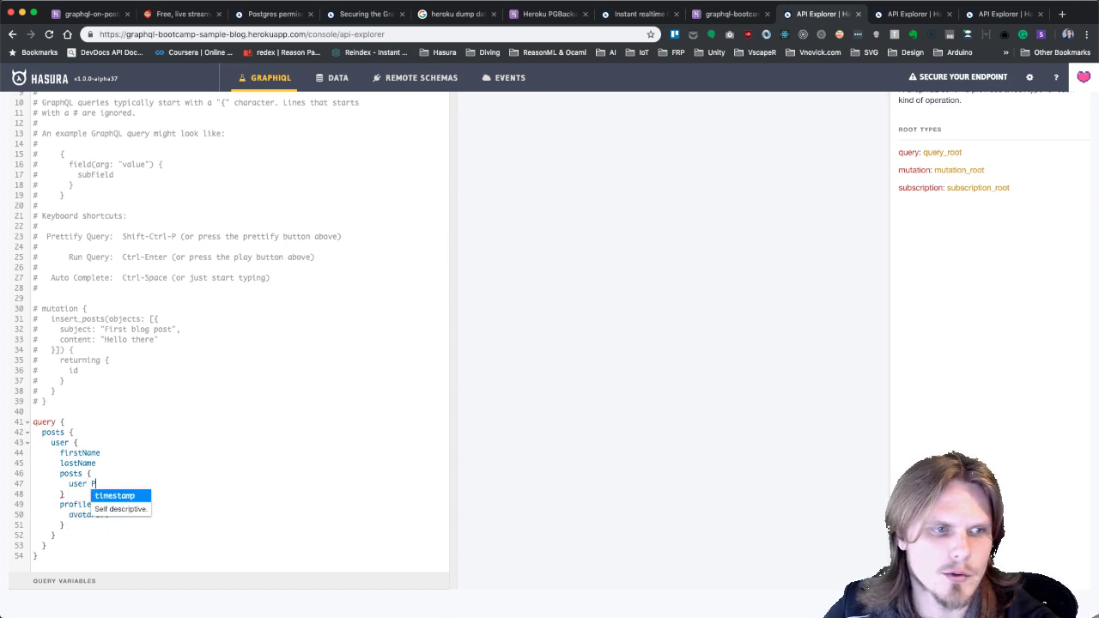
key(Return)
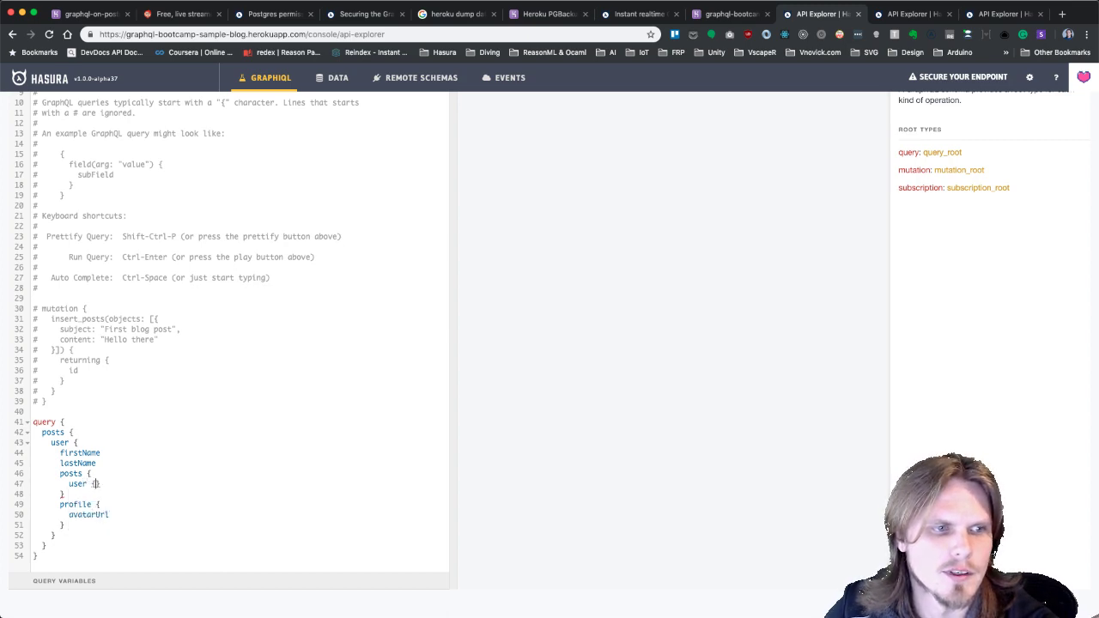
text(id)
click(172, 397)
scroll(172, 397, up, 8)
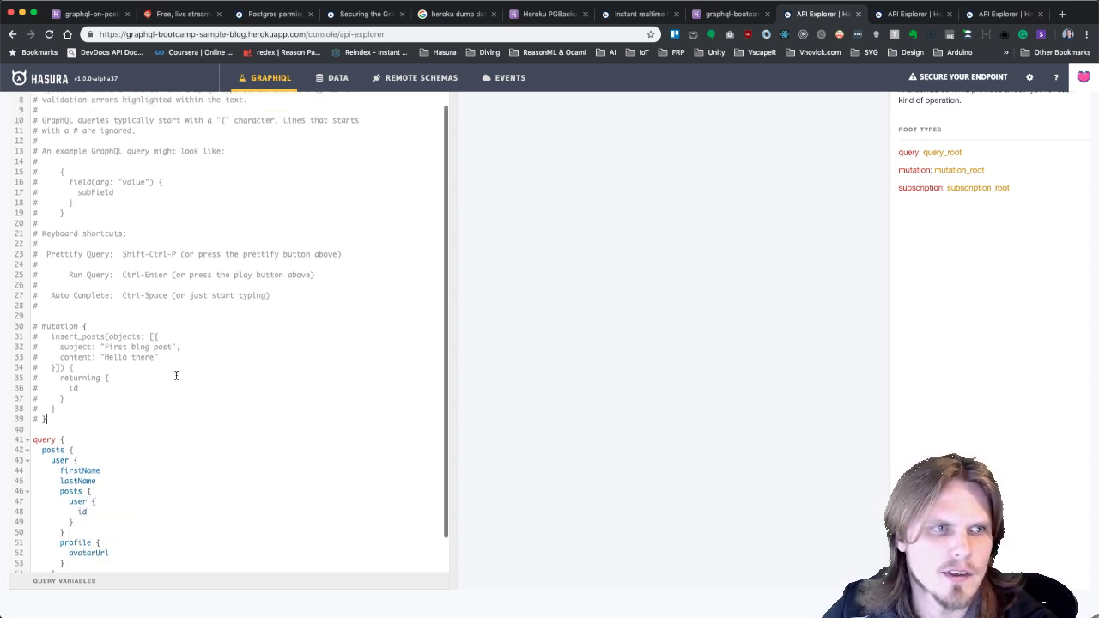
Execute the nested posts query and review the JSON with names, post user ids and avatarUrl.
click(88, 291)
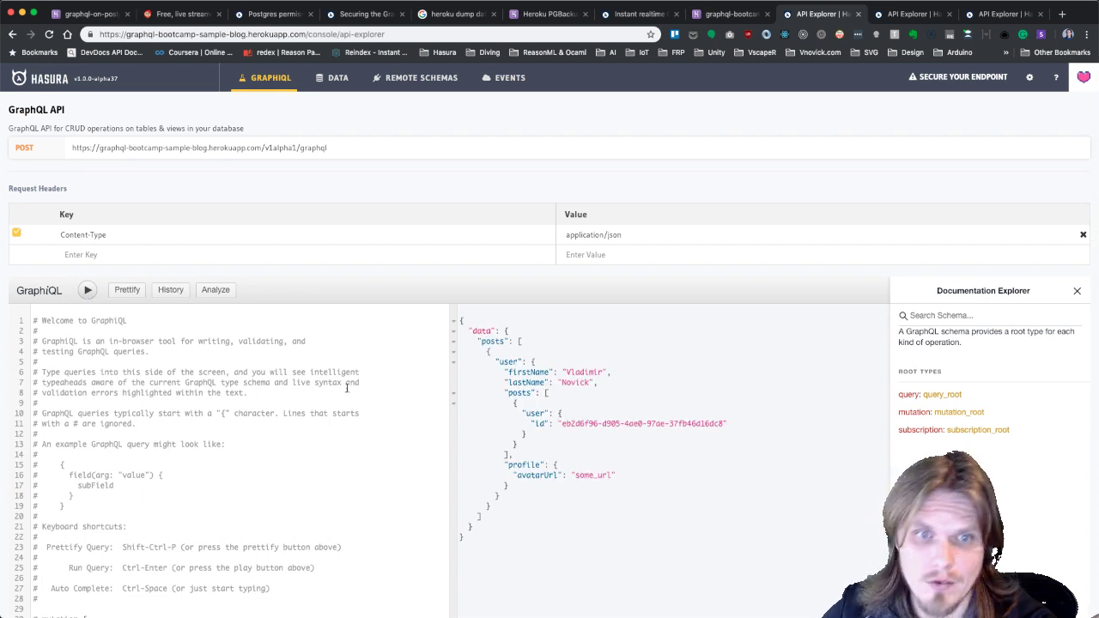
scroll(628, 460, down, 1)
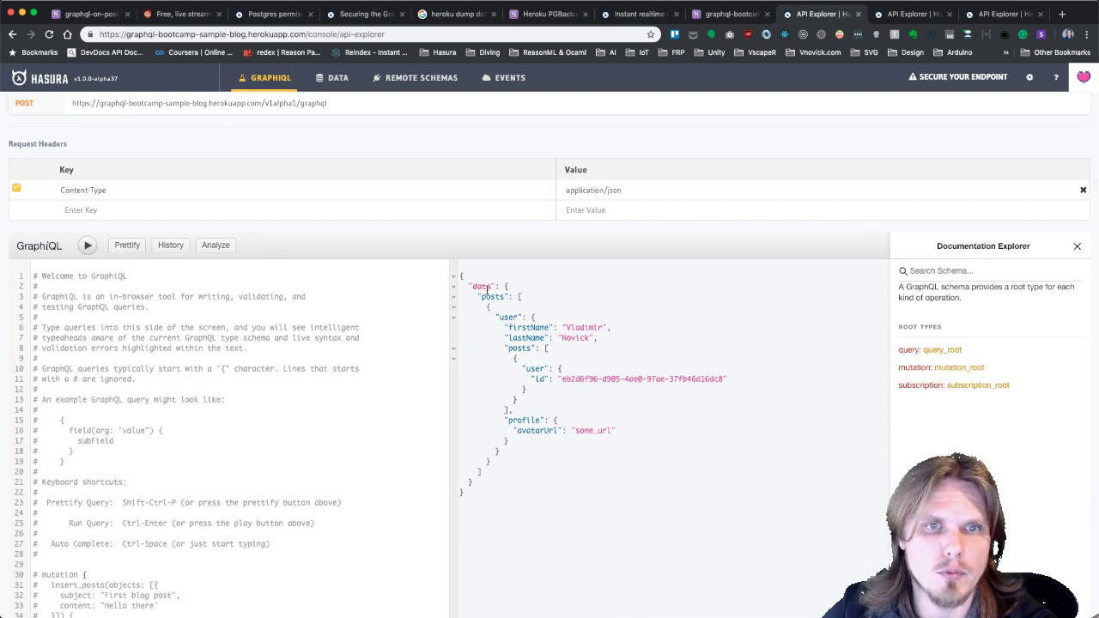
scroll(515, 309, down, 2)
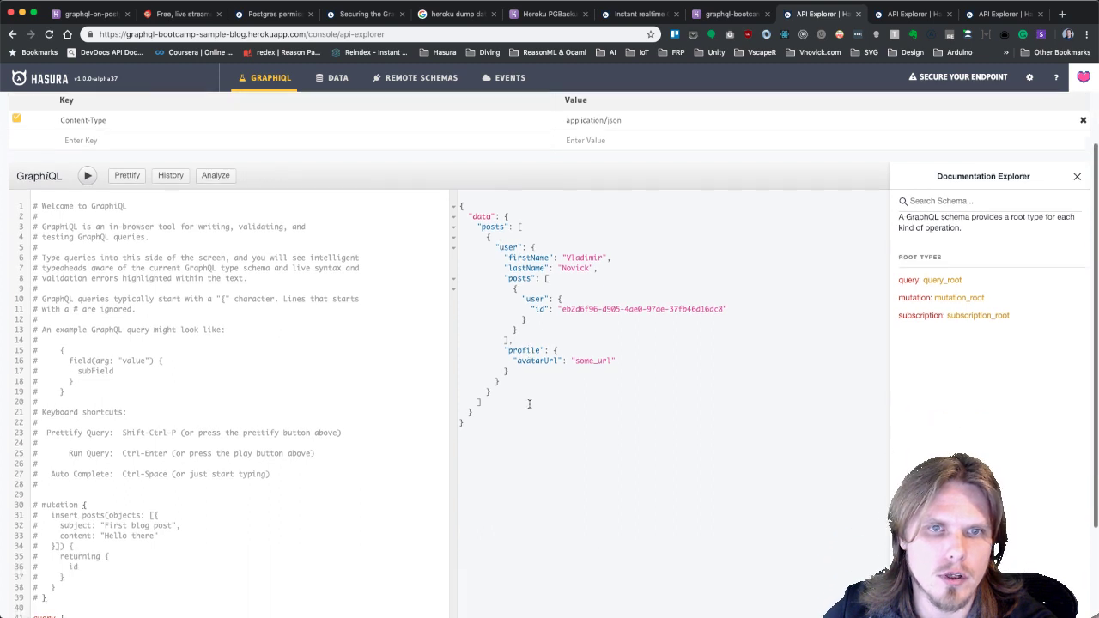
scroll(364, 263, down, 2)
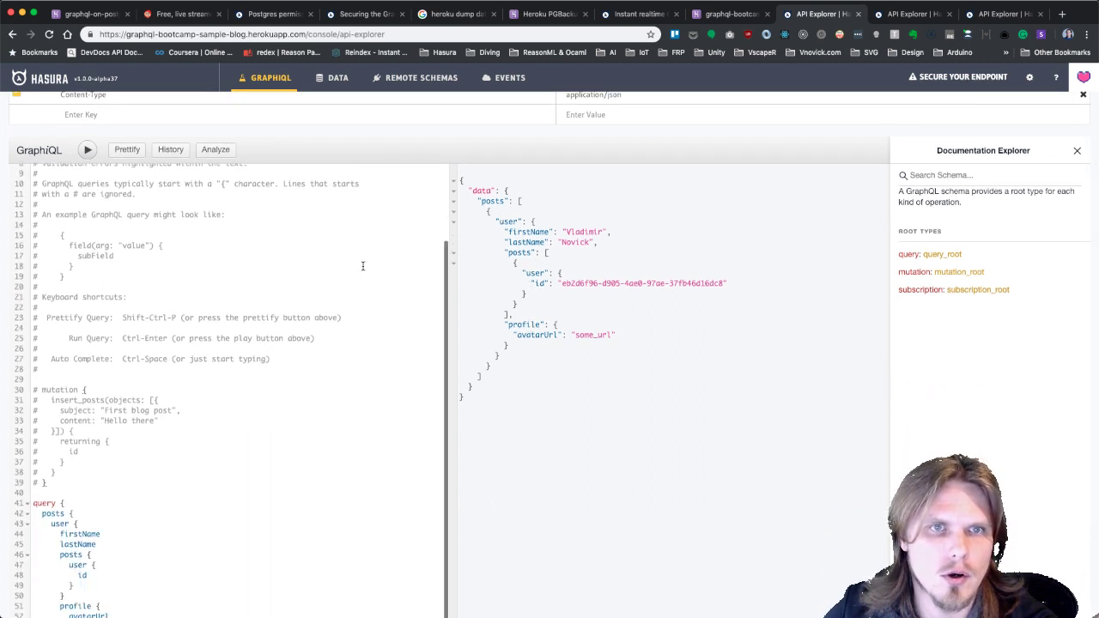
scroll(306, 398, down, 2)
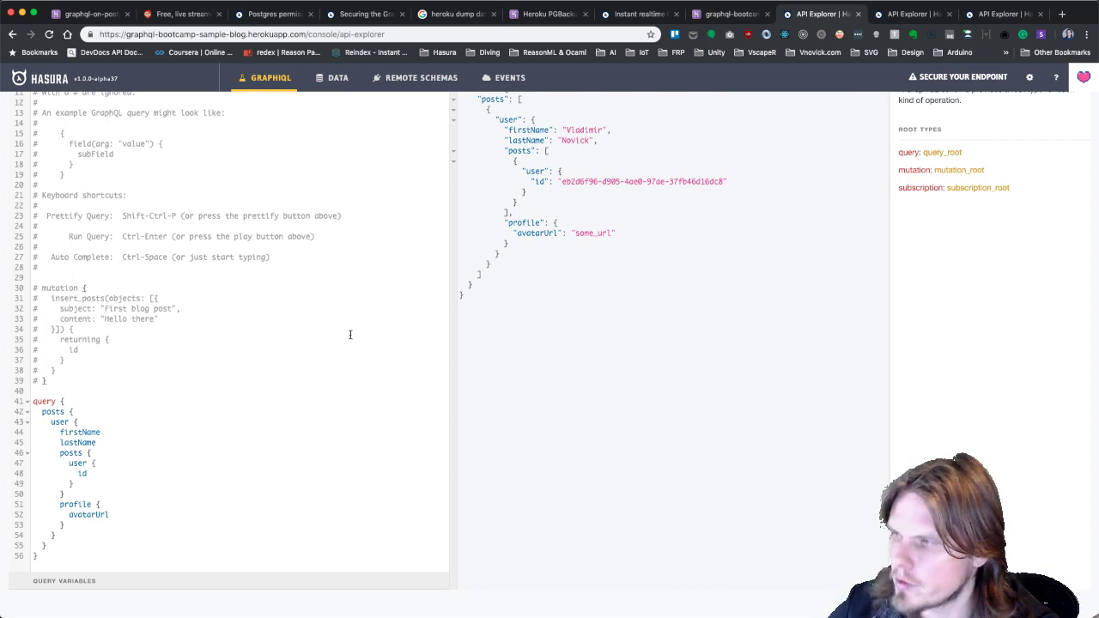
key(super+Tab)
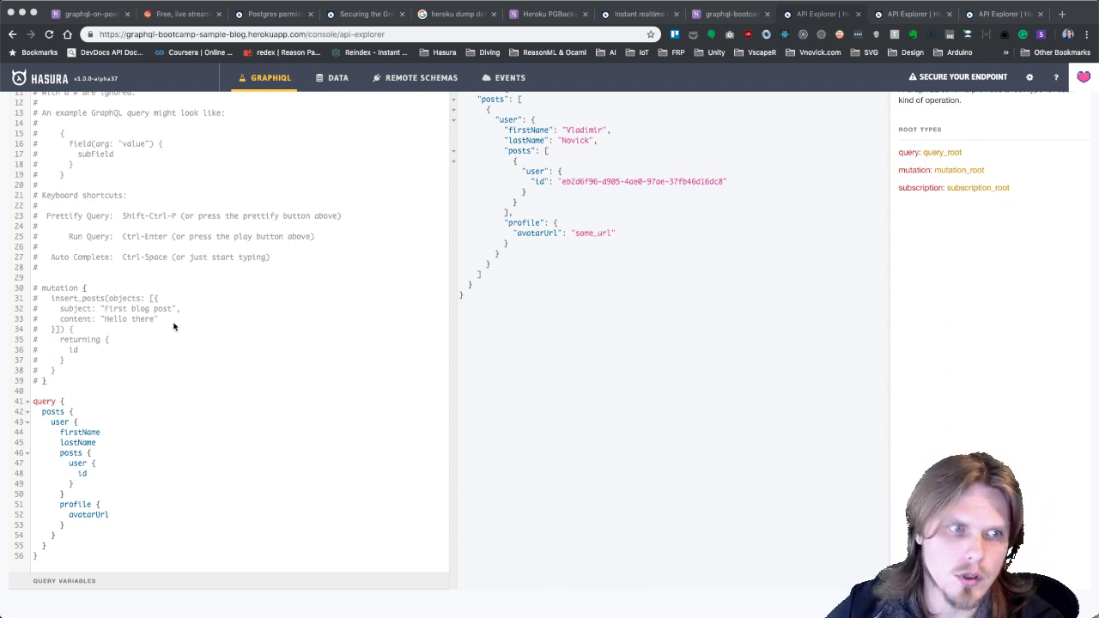
scroll(171, 325, up, 3)
scroll(172, 325, down, 3)
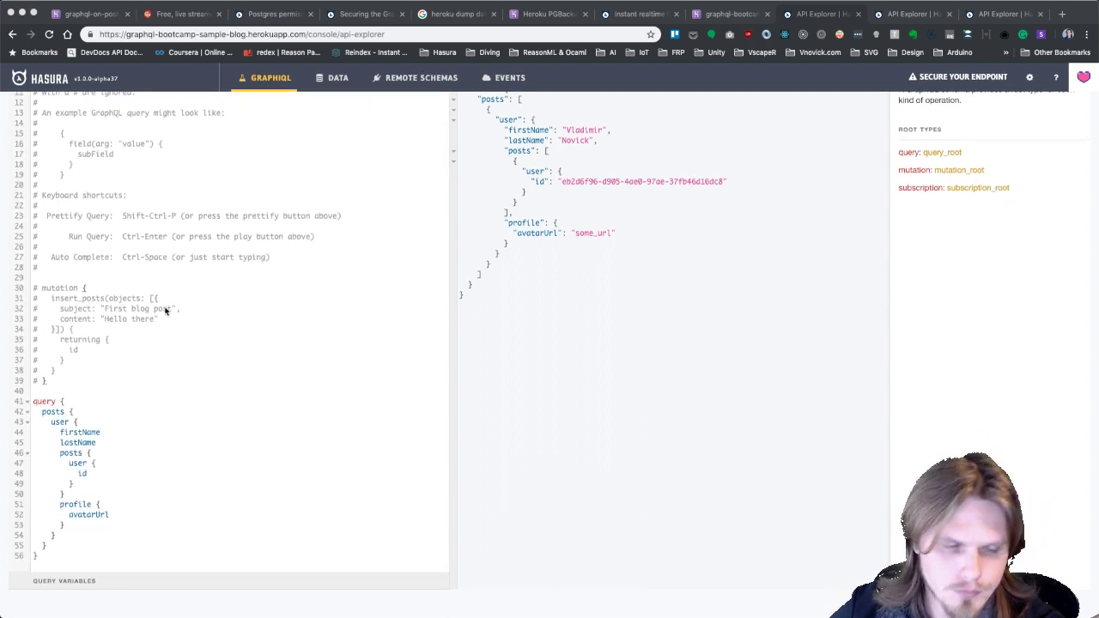
scroll(189, 373, up, 3)
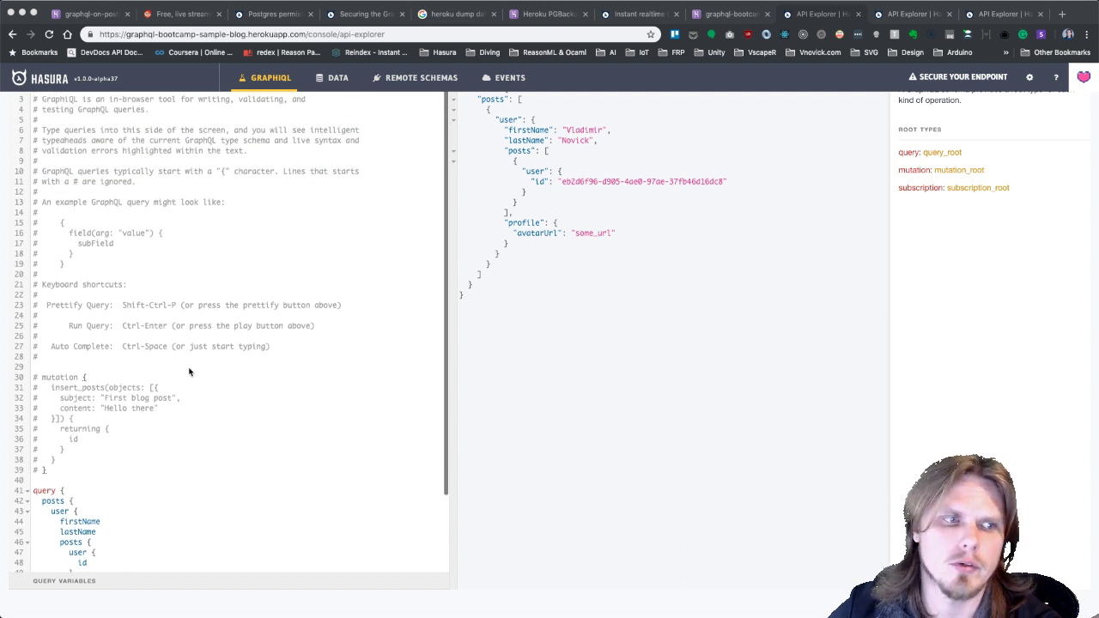
scroll(172, 363, down, 3)
scroll(172, 363, up, 3)
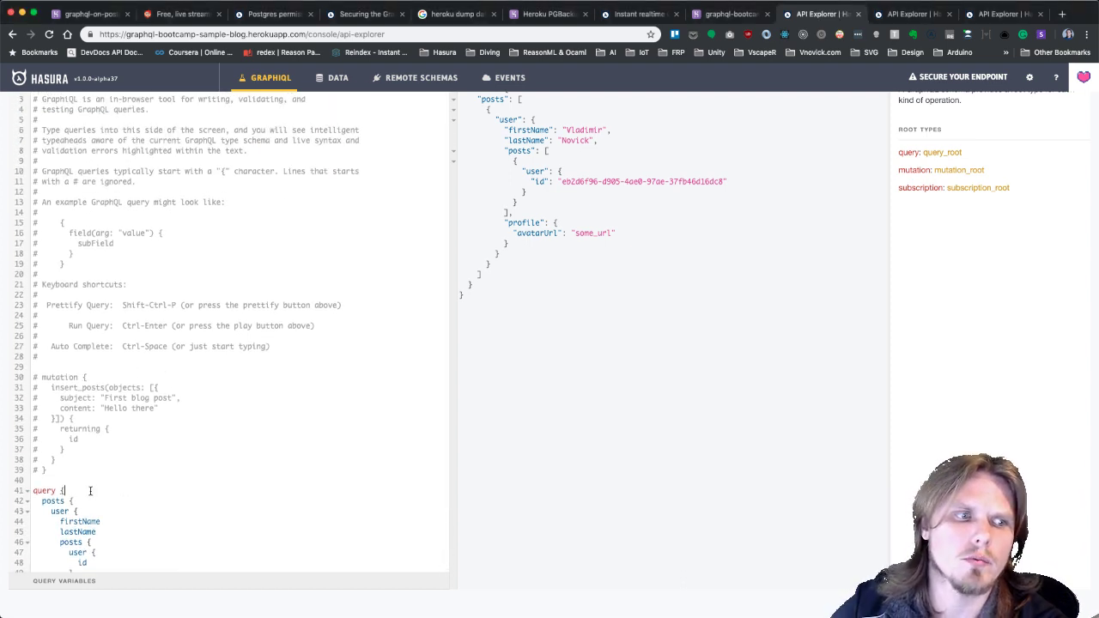
scroll(128, 455, up, 5)
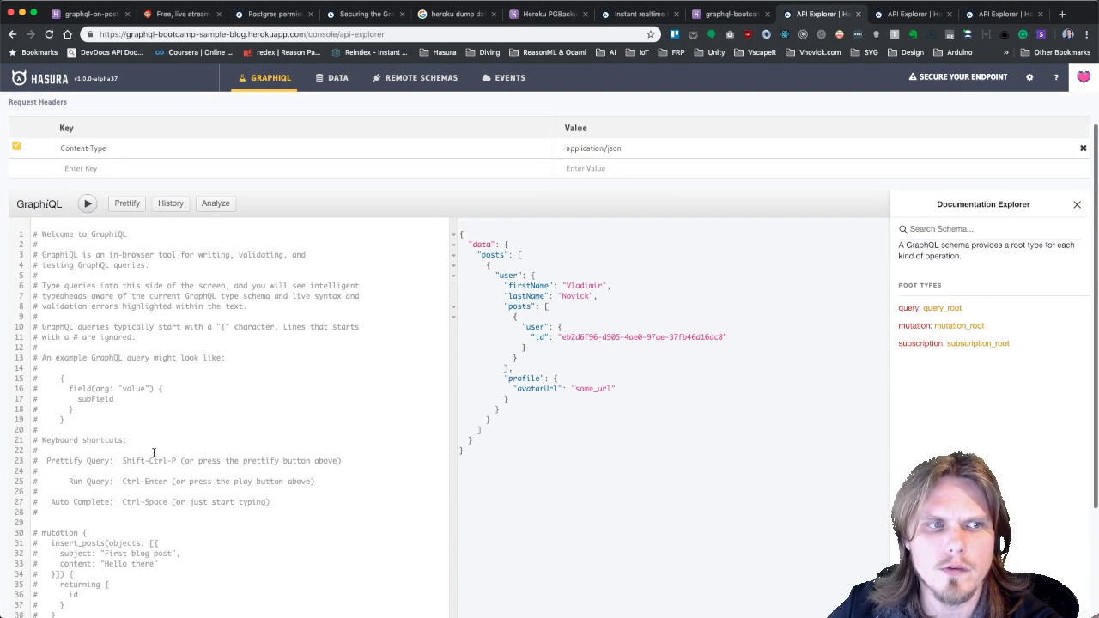
scroll(152, 448, down, 4)
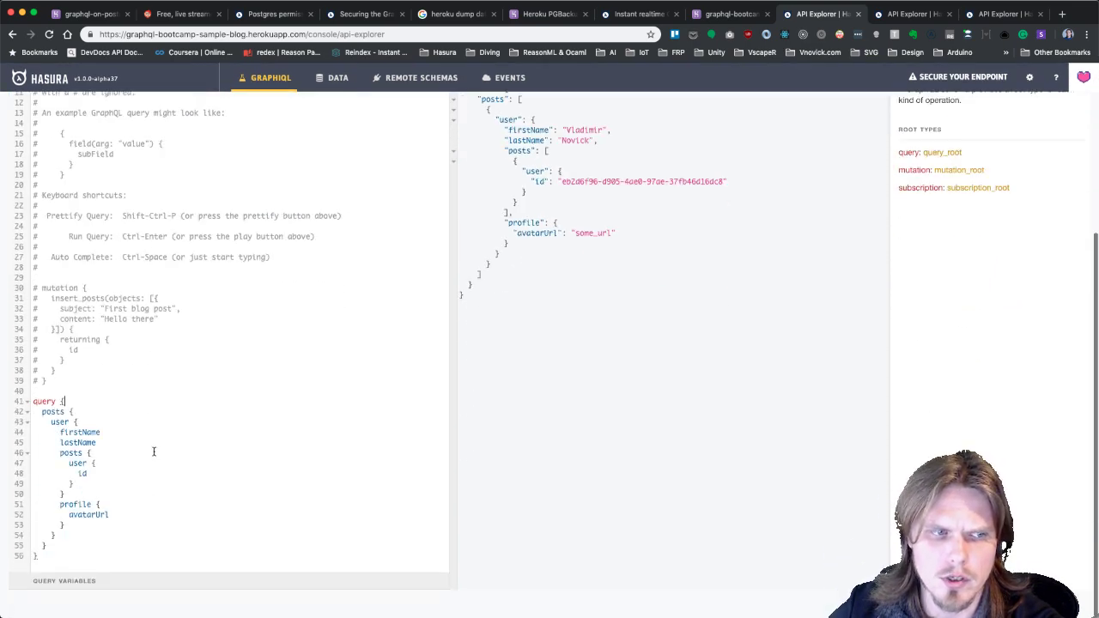
scroll(152, 449, up, 10)
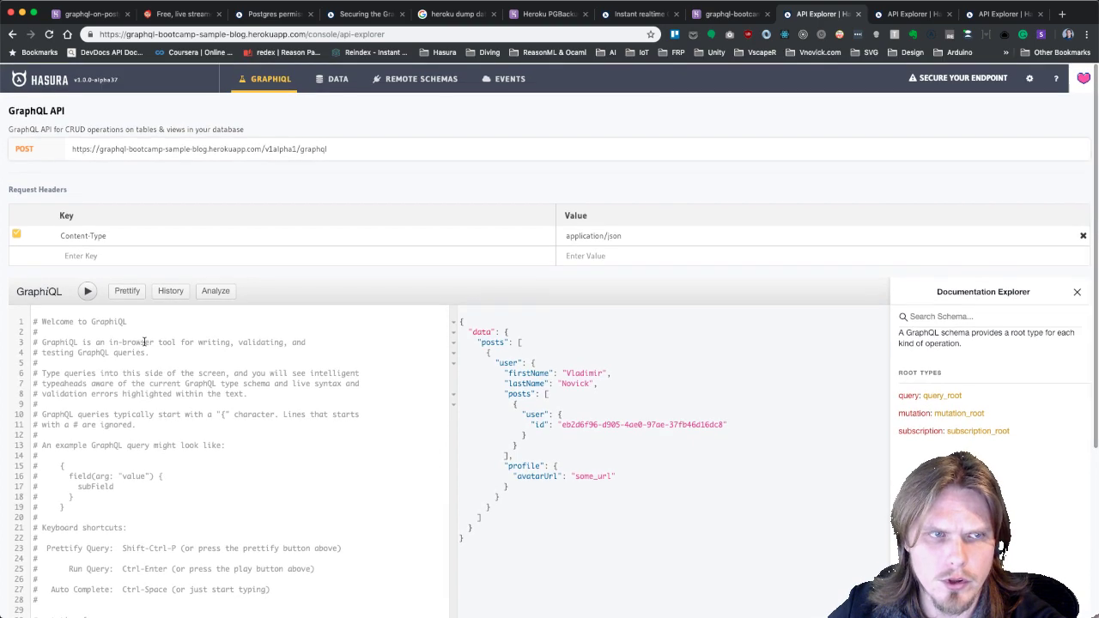
Open Query Analysis and scroll through the generated SQL and Postgres execution plan.
click(215, 295)
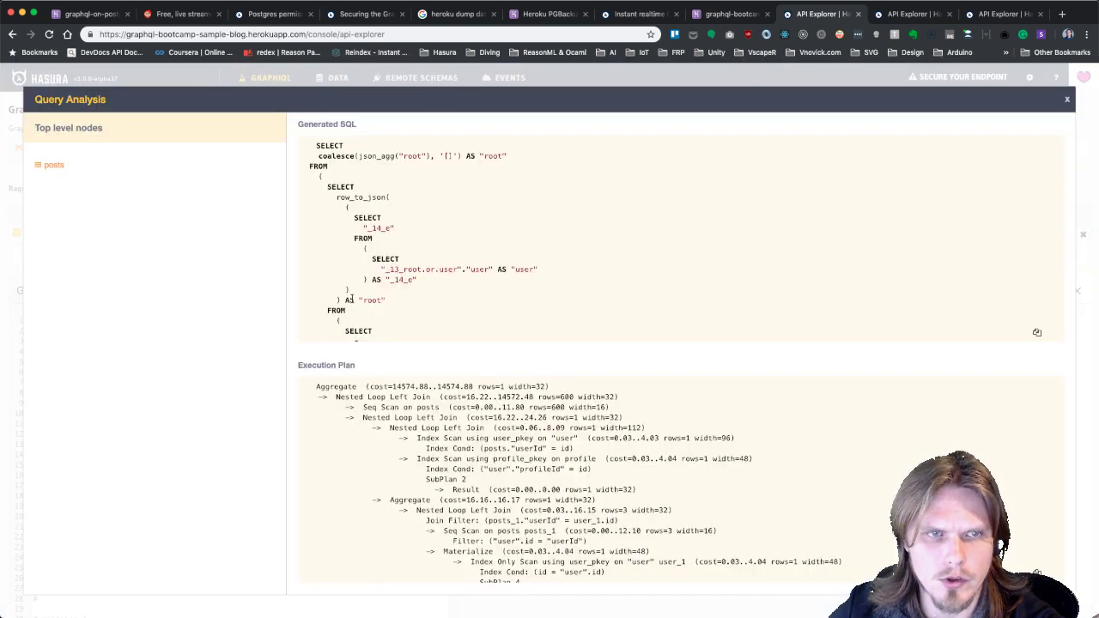
scroll(463, 288, down, 3)
scroll(461, 287, down, 10)
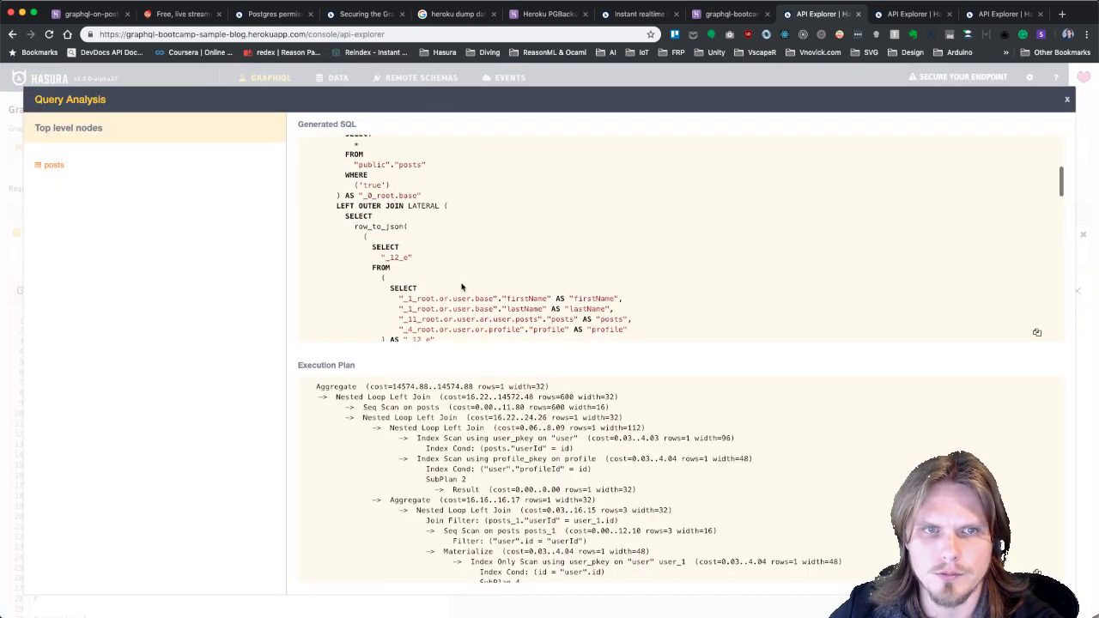
scroll(456, 272, up, 10)
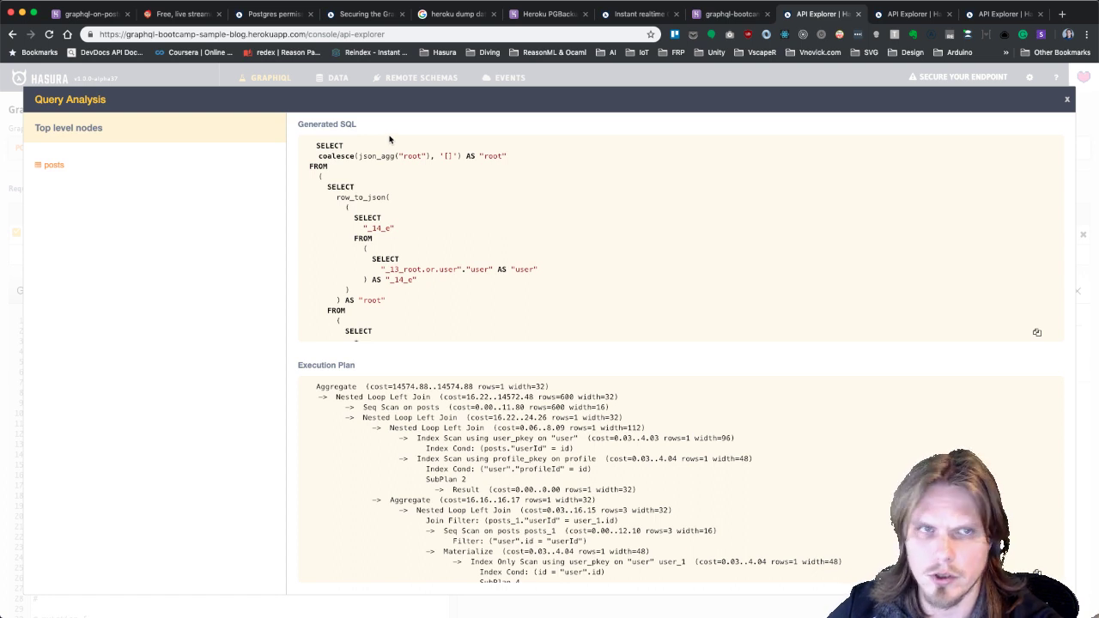
scroll(374, 237, down, 5)
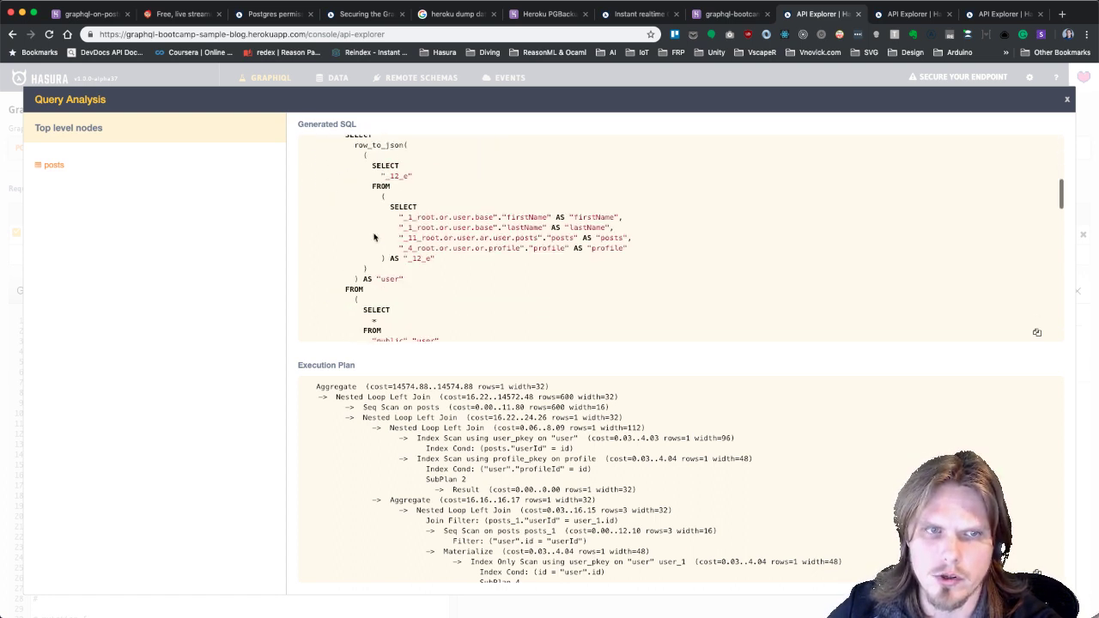
scroll(374, 237, down, 10)
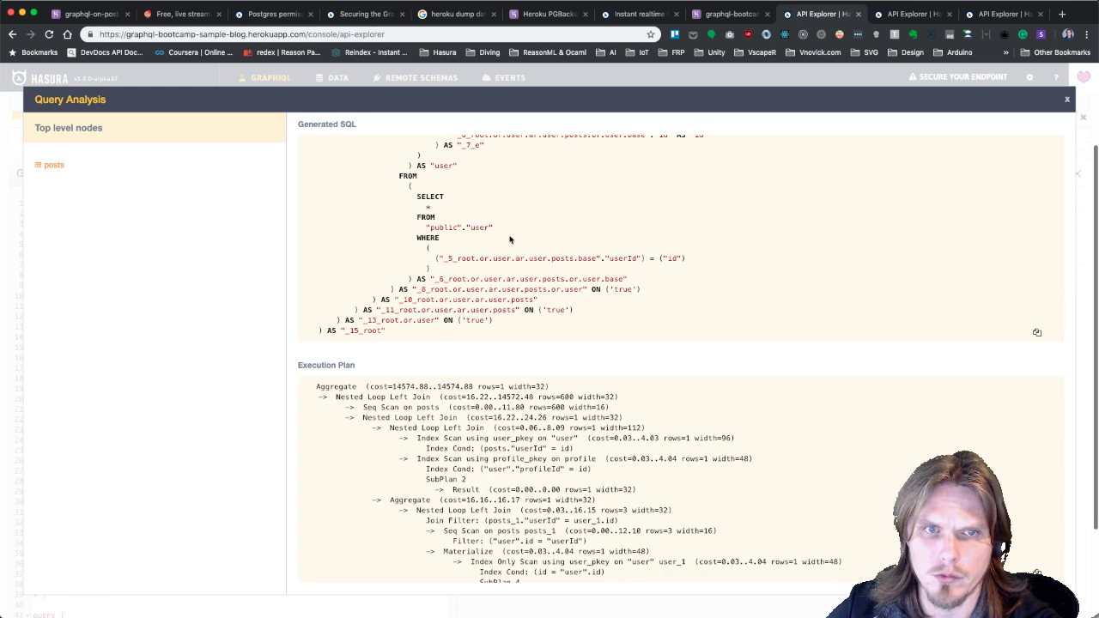
scroll(450, 214, up, 15)
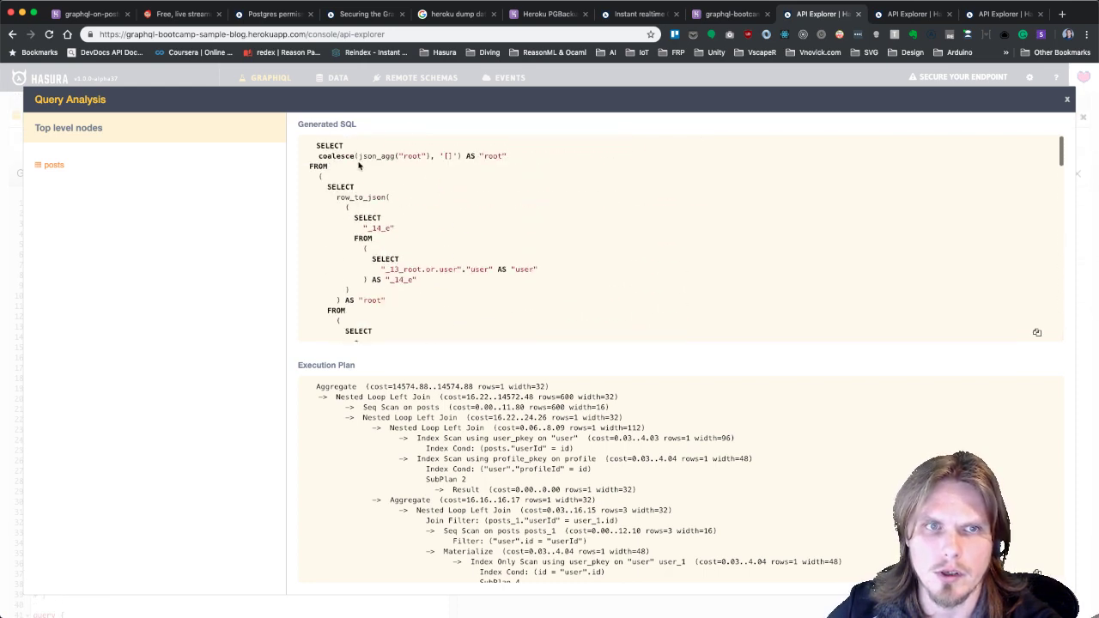
scroll(369, 189, down, 4)
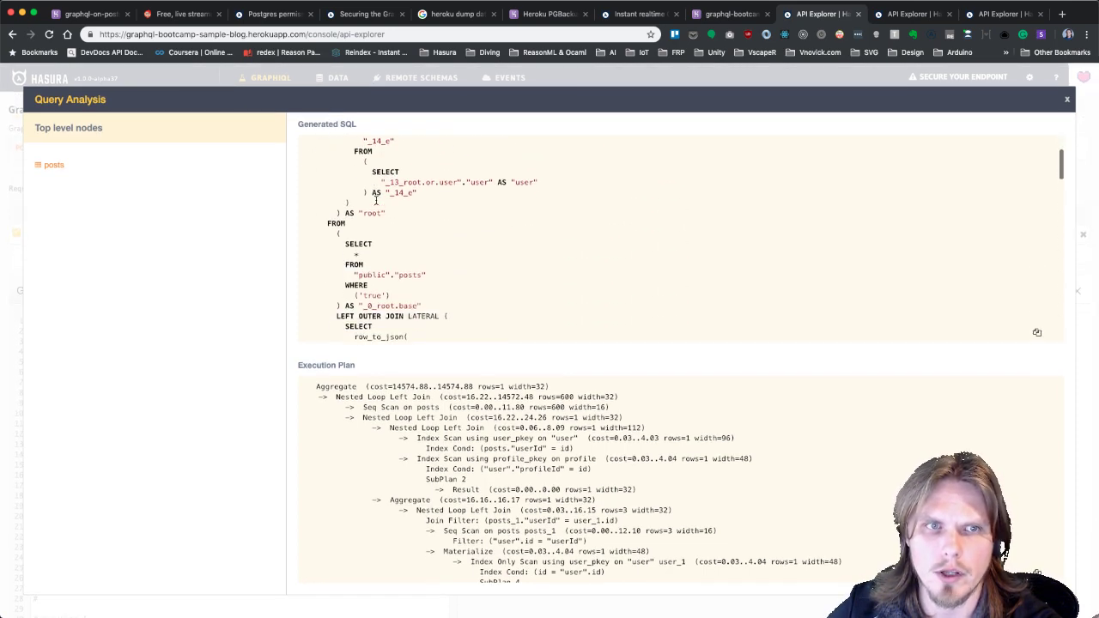
scroll(375, 200, down, 4)
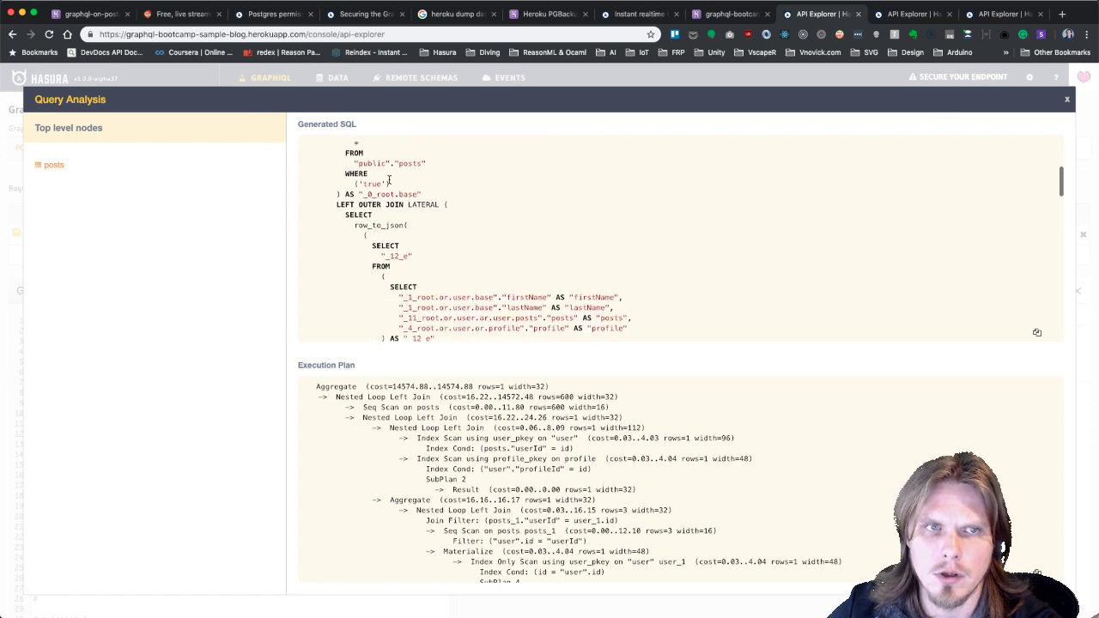
scroll(456, 228, down, 8)
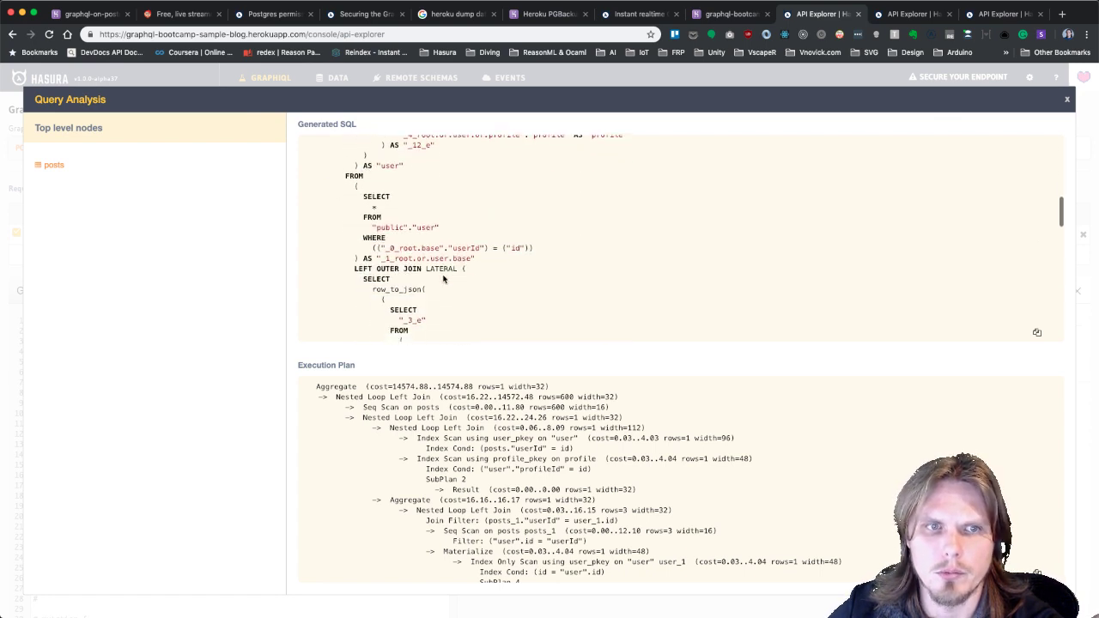
scroll(443, 279, down, 8)
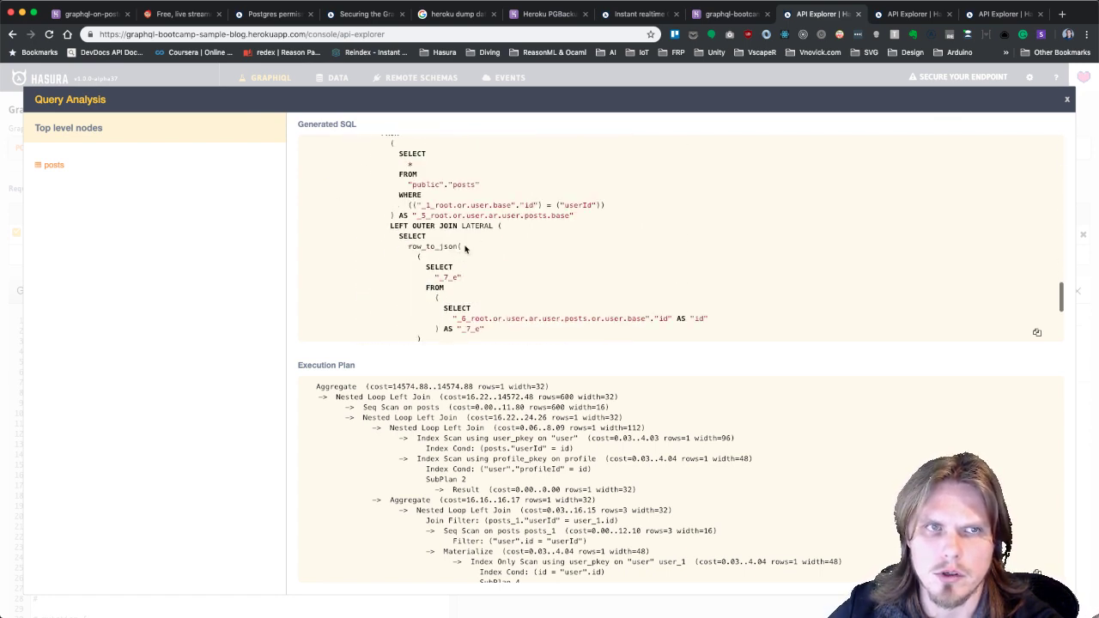
scroll(465, 248, up, 20)
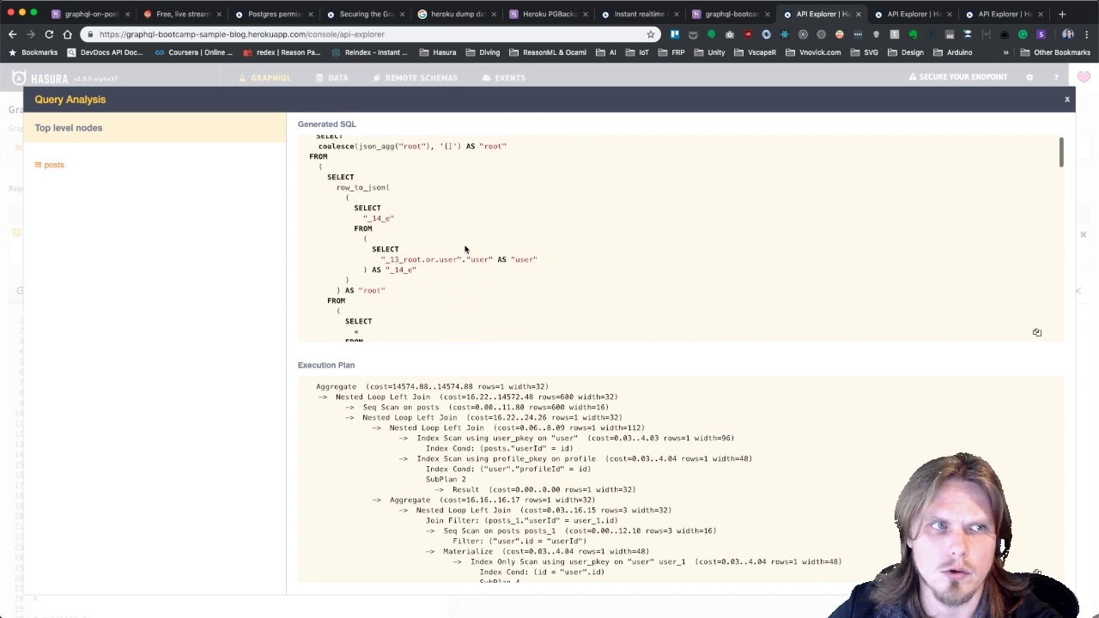
Close Query Analysis and return to the Data page listing posts, profile and user tables.
click(1067, 100)
scroll(337, 491, down, 5)
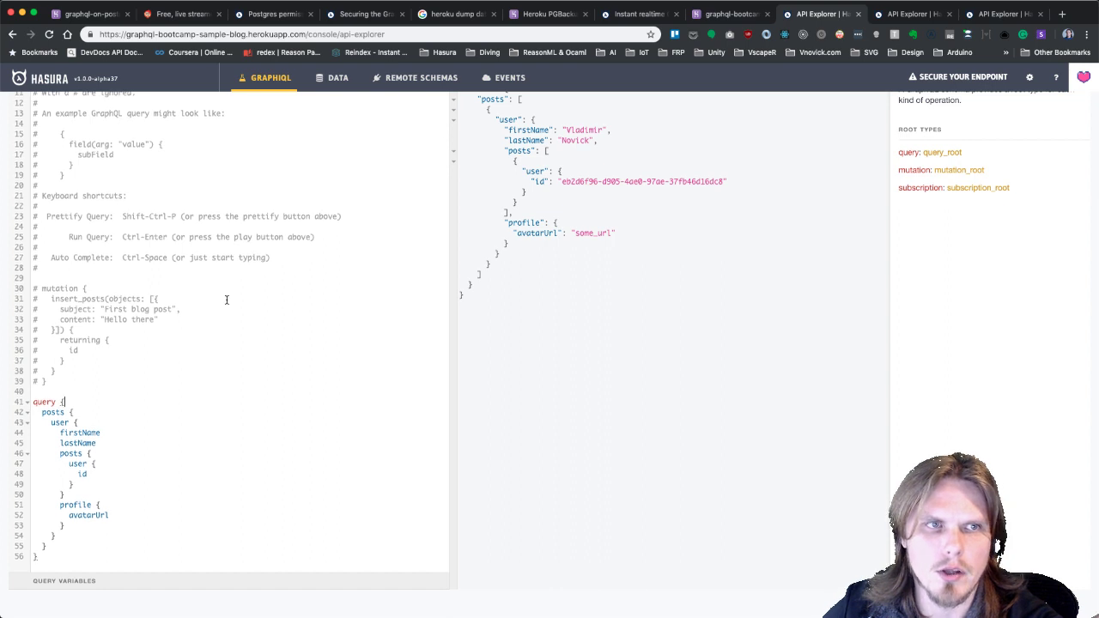
scroll(226, 300, up, 5)
scroll(227, 300, down, 5)
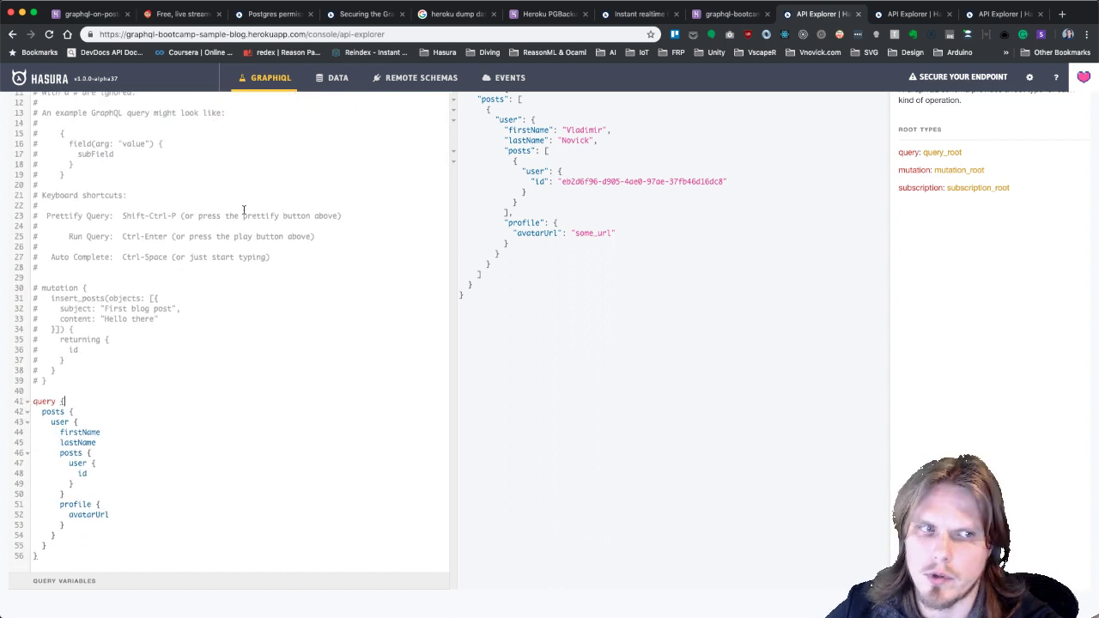
scroll(258, 183, up, 5)
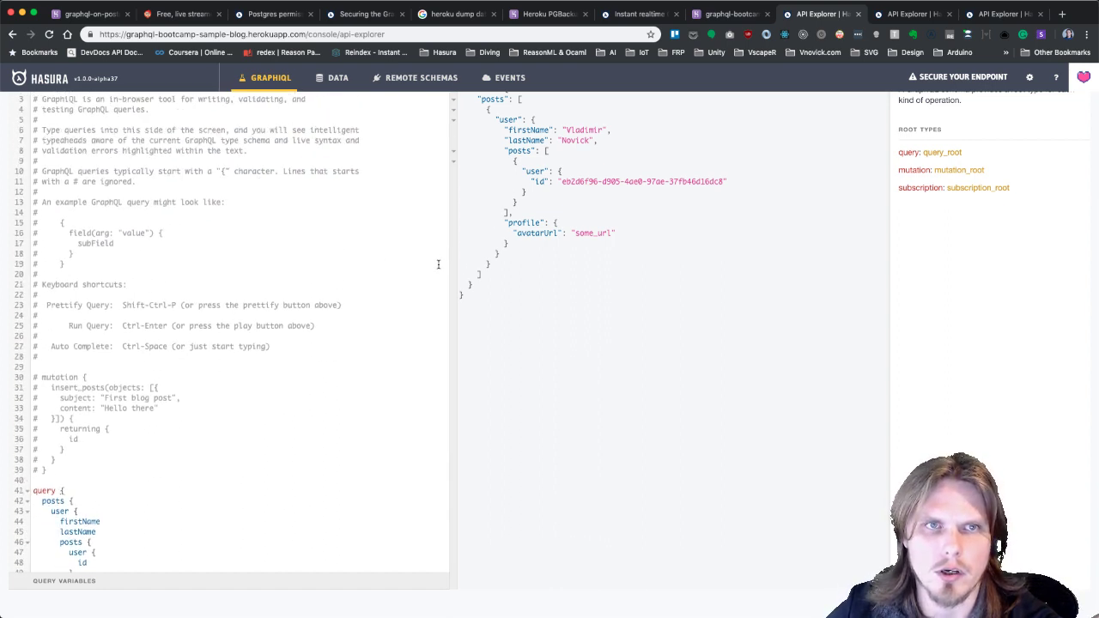
scroll(394, 189, up, 5)
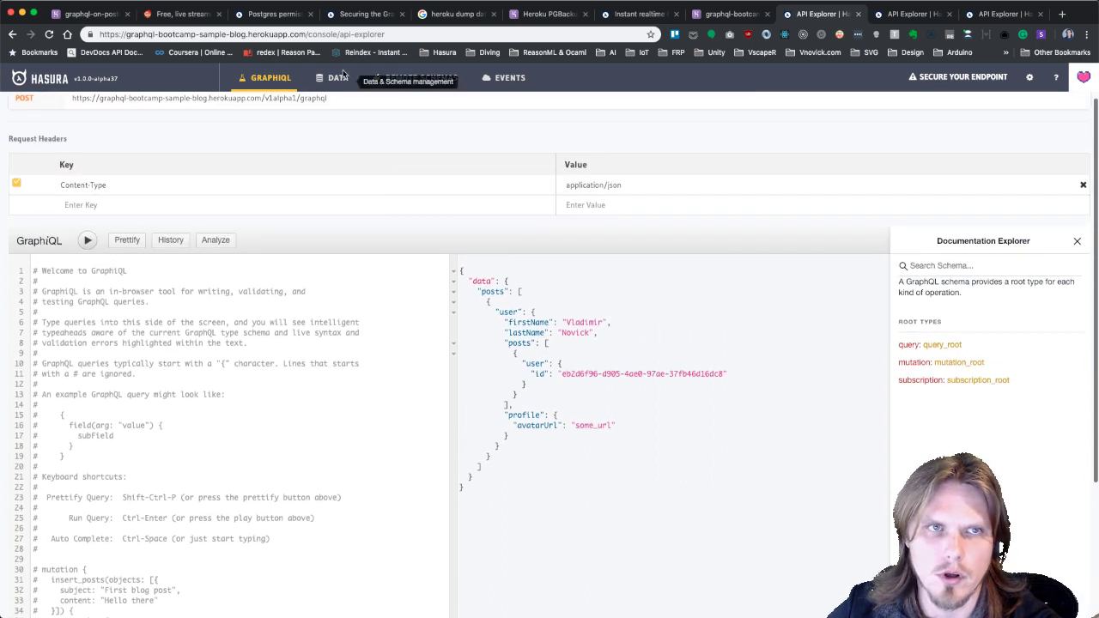
click(338, 79)
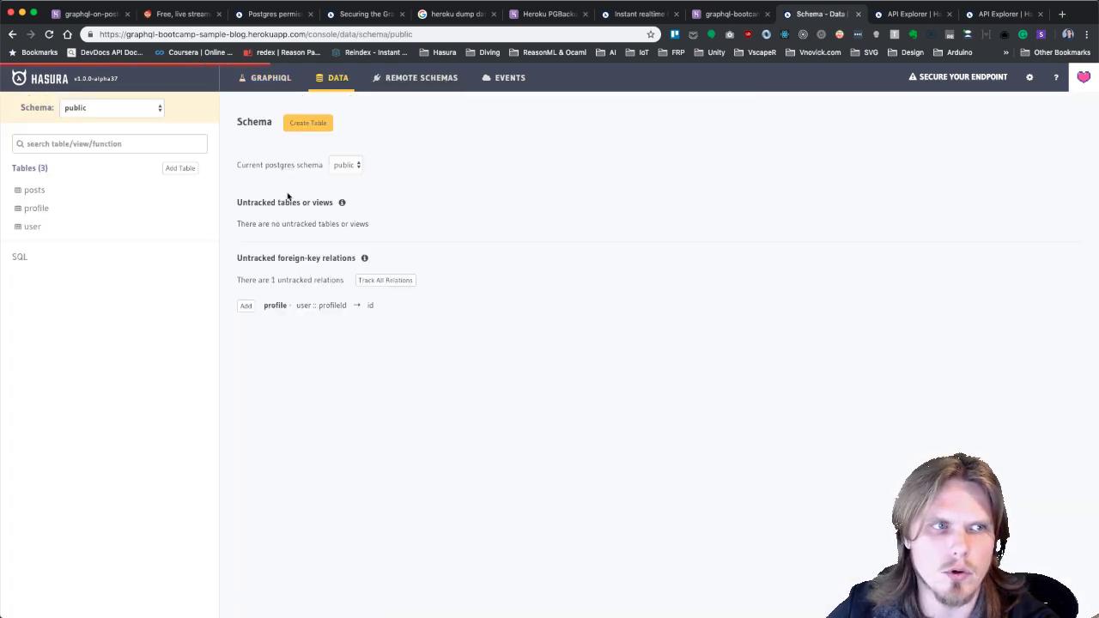
click(25, 257)
click(321, 235)
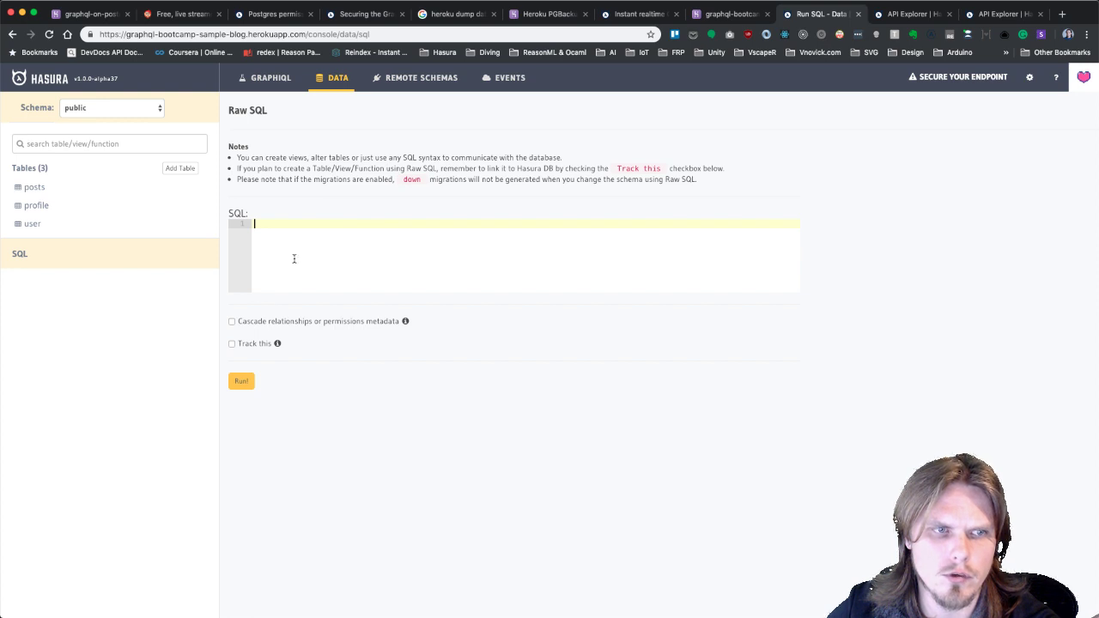
click(231, 344)
click(232, 345)
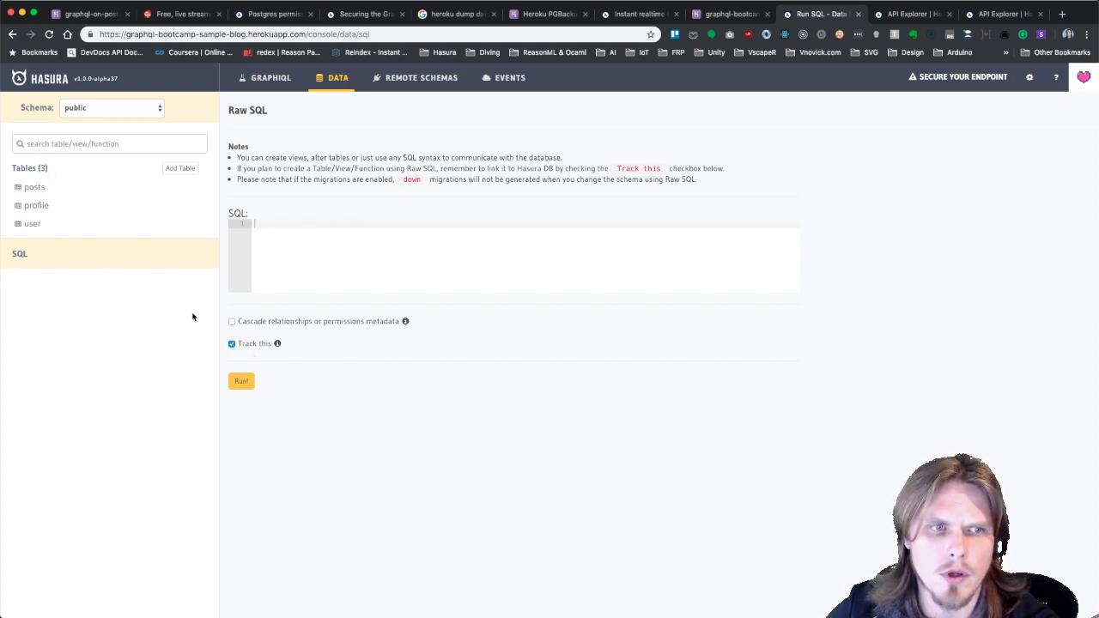
click(232, 344)
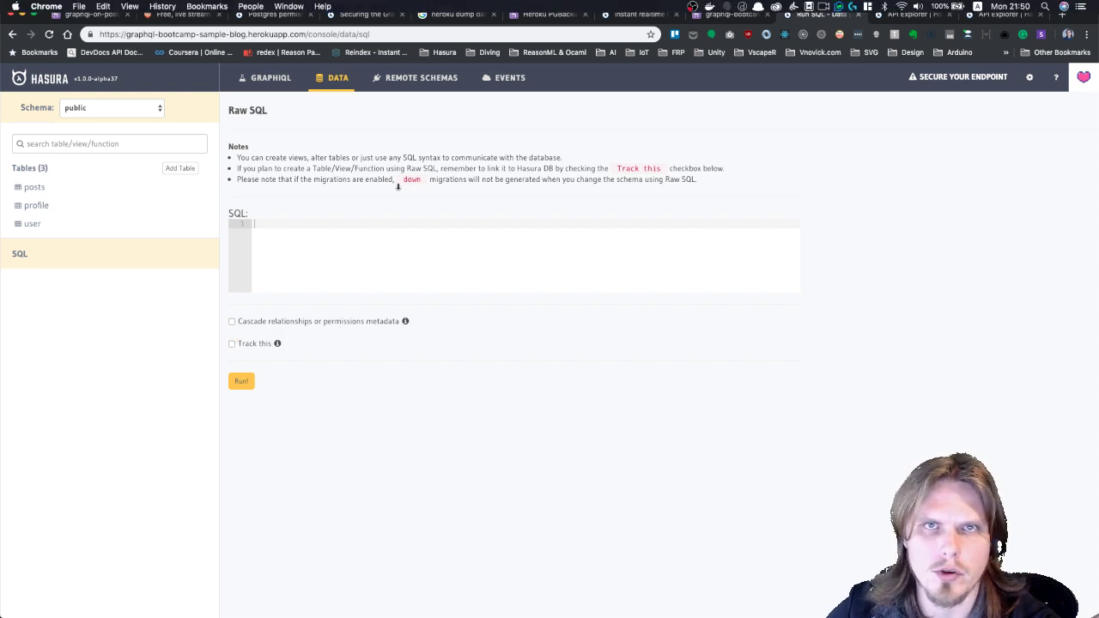
click(381, 285)
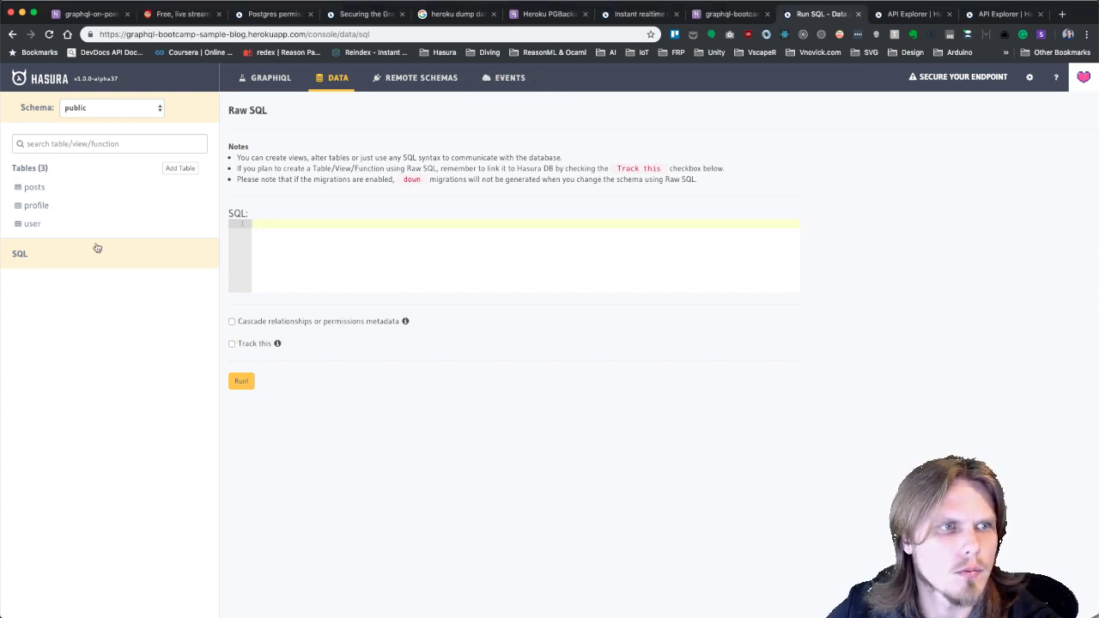
click(268, 87)
scroll(287, 449, down, 8)
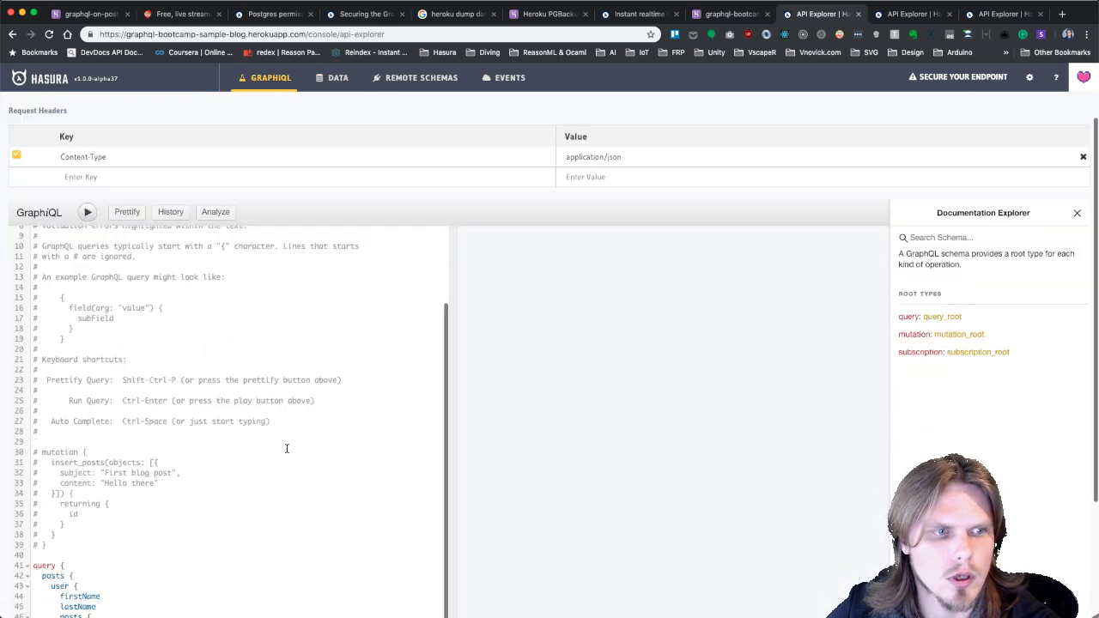
scroll(309, 339, up, 3)
scroll(319, 328, down, 3)
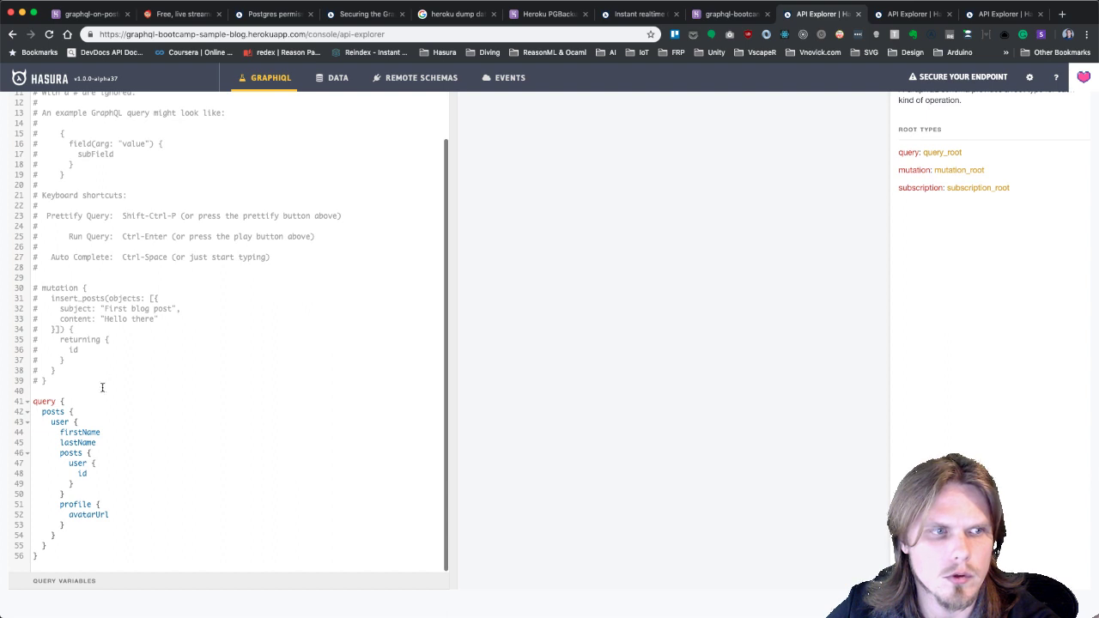
click(61, 389)
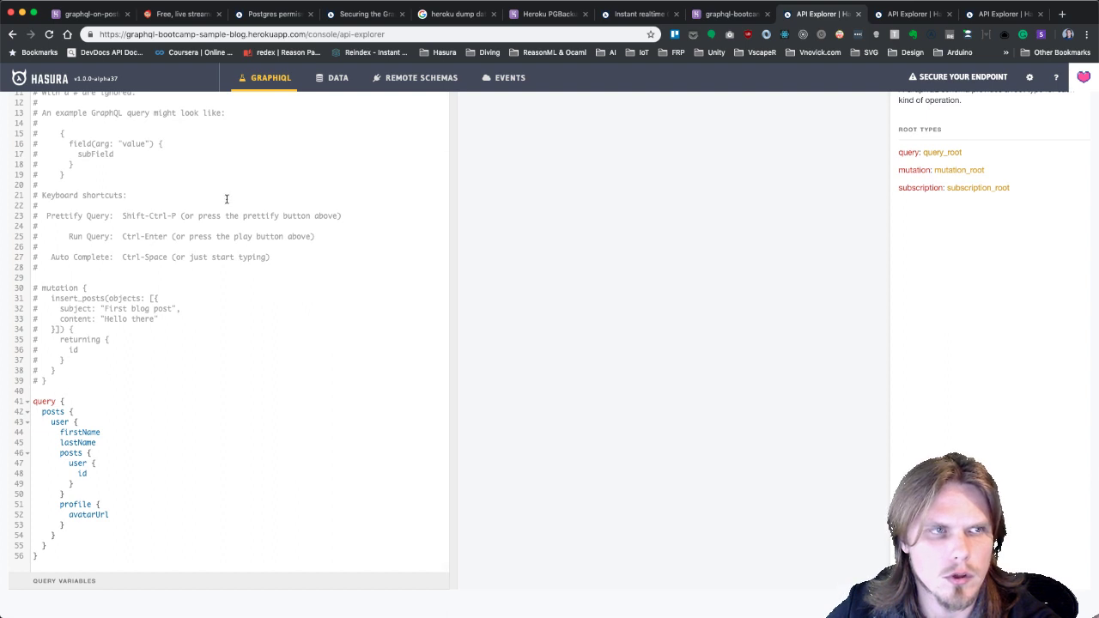
click(337, 78)
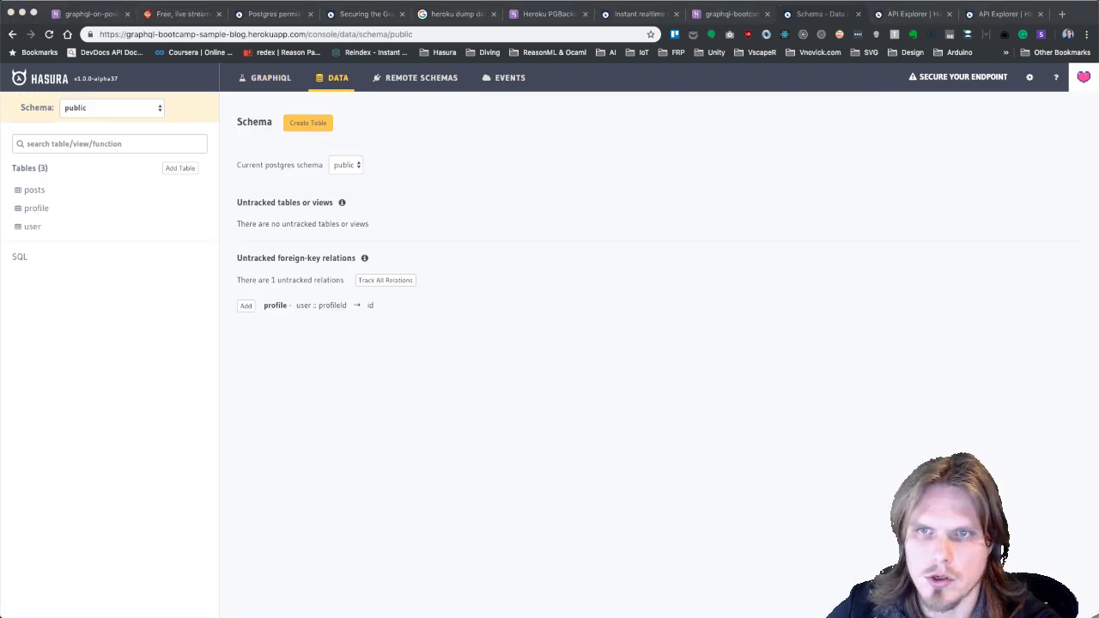
key(super+Tab)
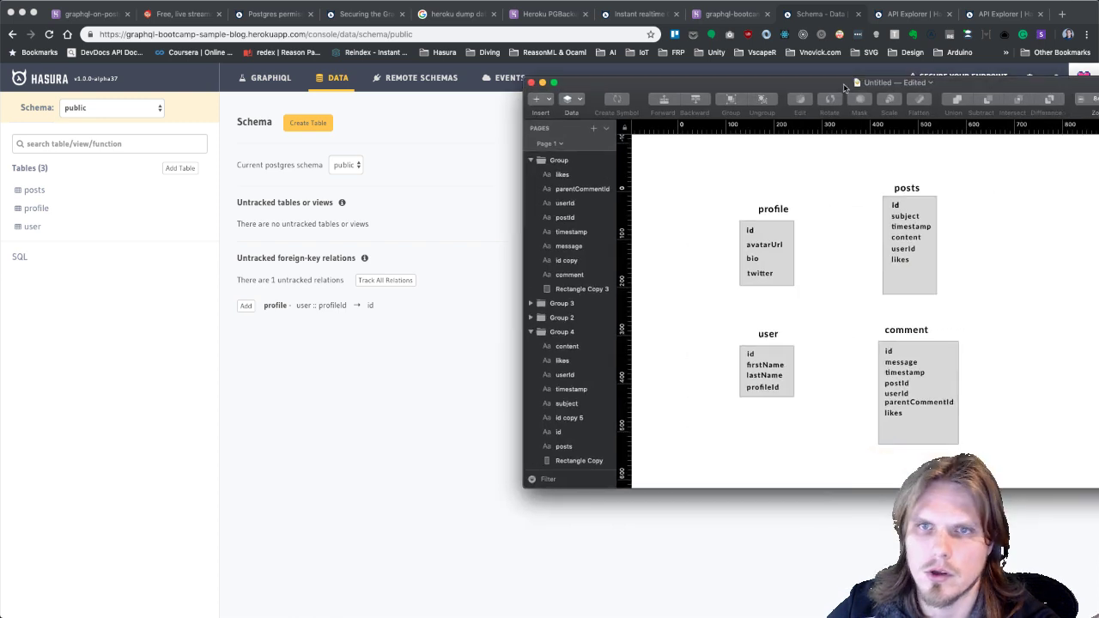
drag(843, 84, 803, 84)
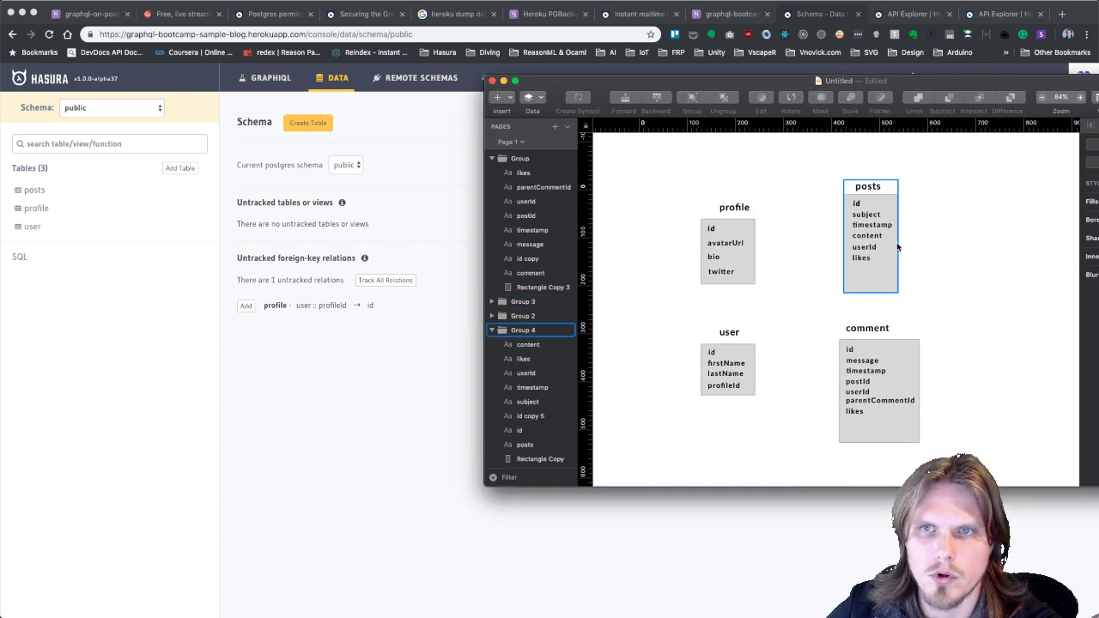
click(347, 405)
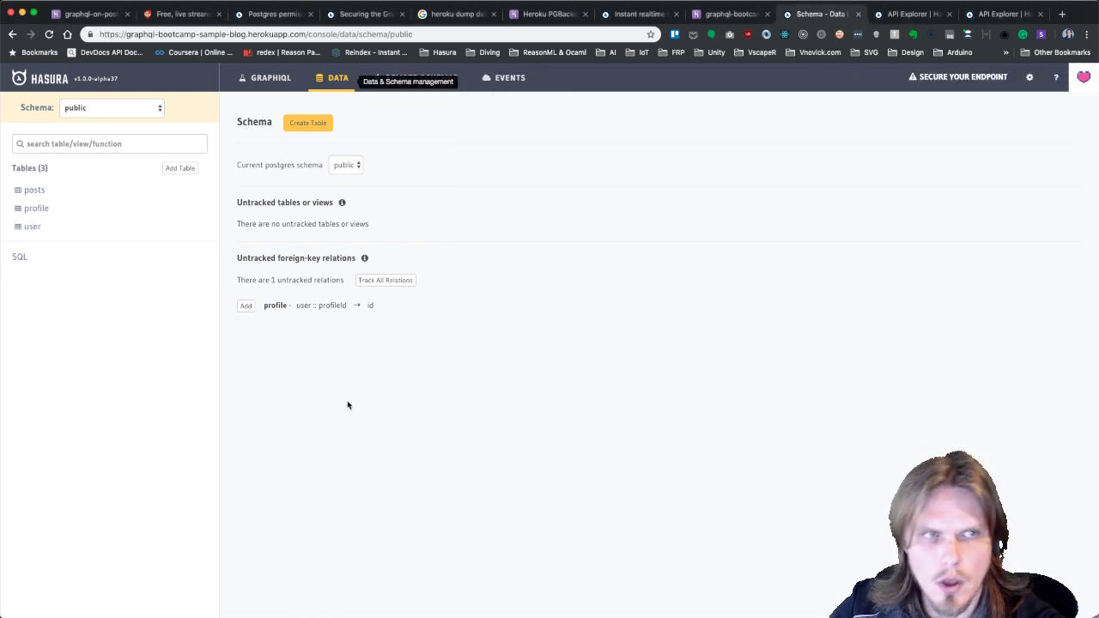
Start a new table named comments.
click(175, 169)
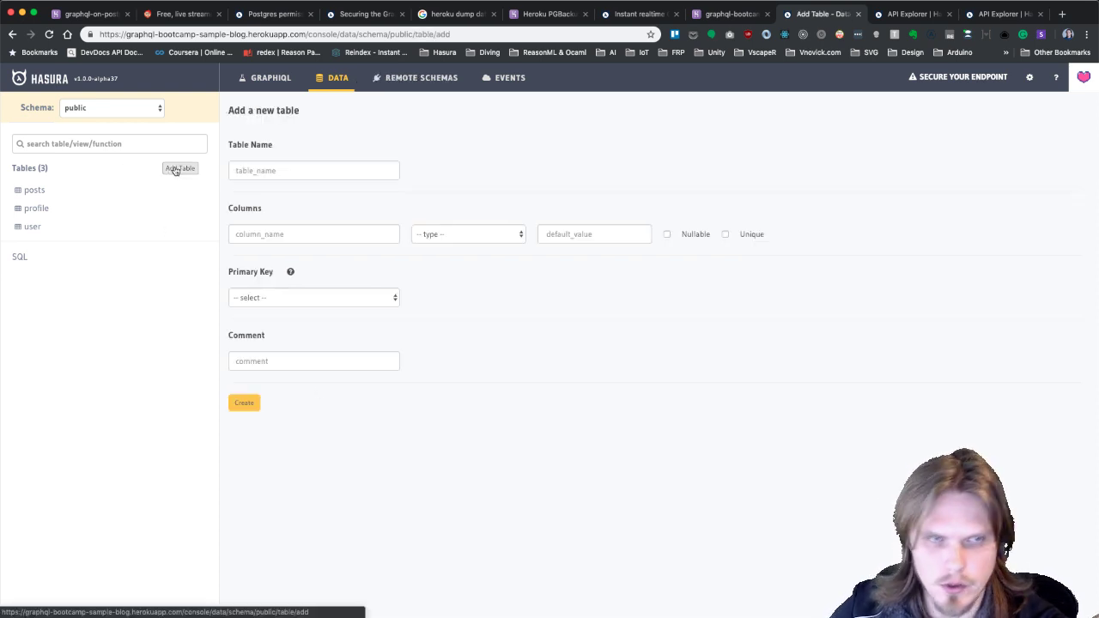
click(306, 169)
text(comments)
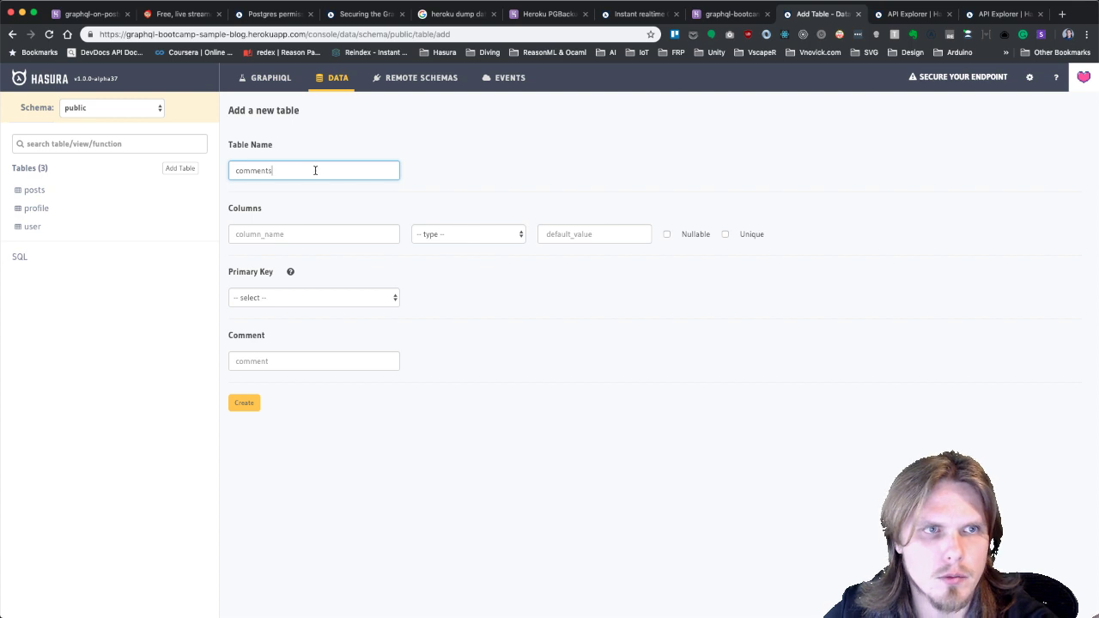
click(332, 248)
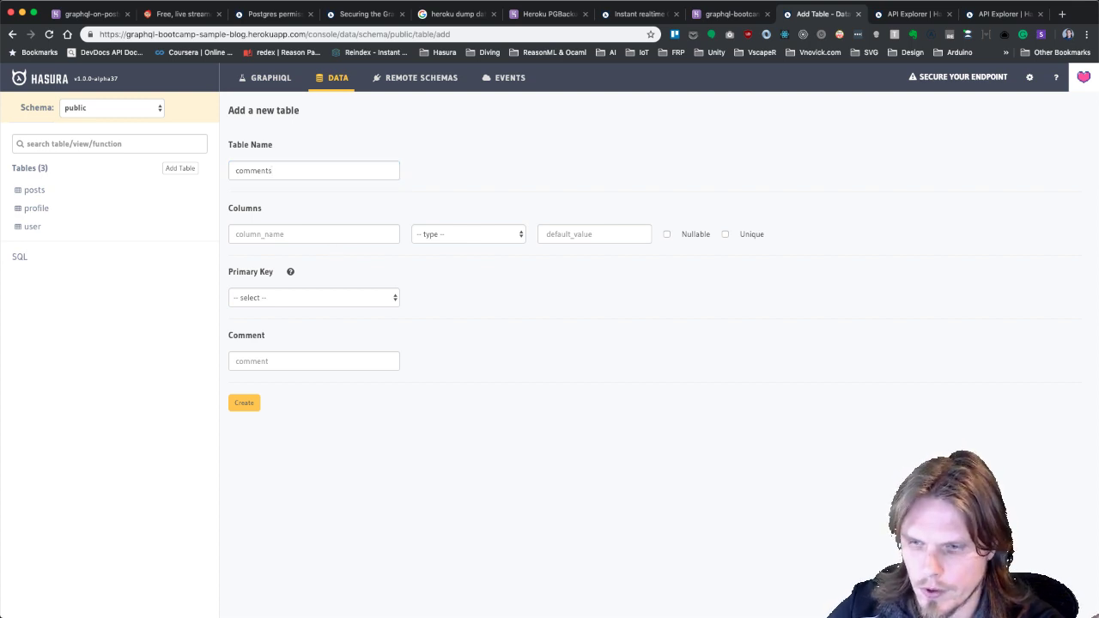
key(super+Tab)
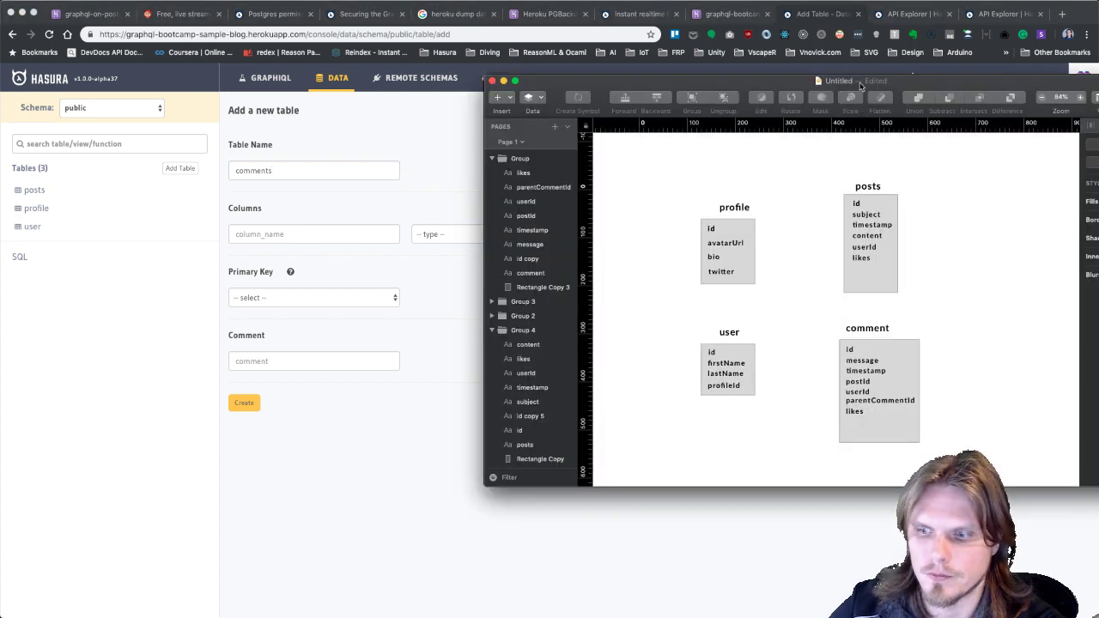
key(super+Tab)
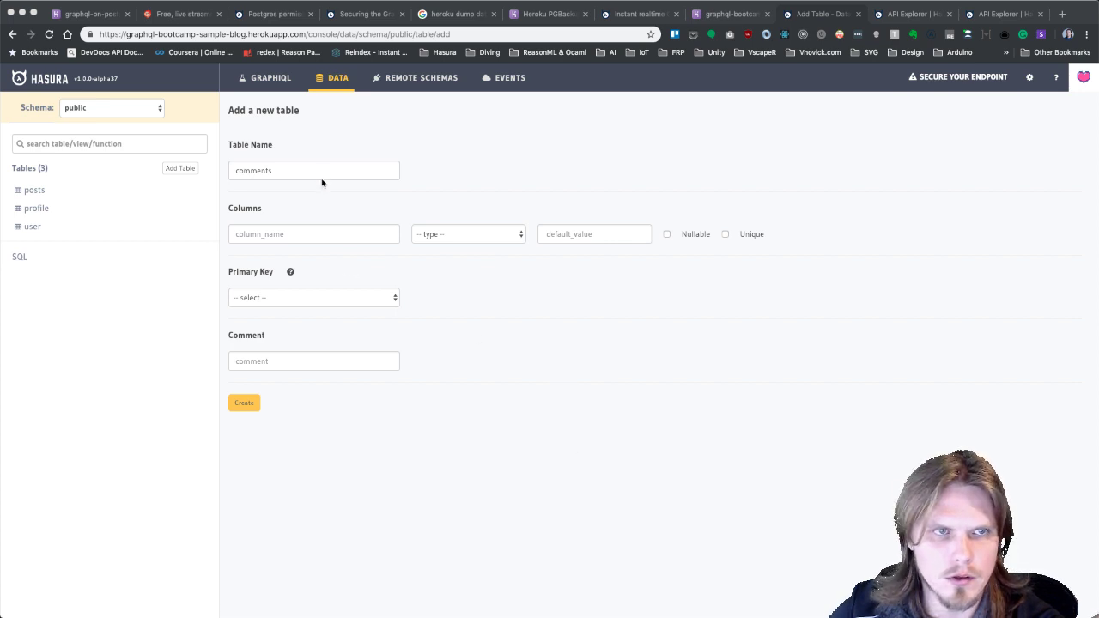
Add an id column of type UUID with default gen_random_uuid().
click(312, 238)
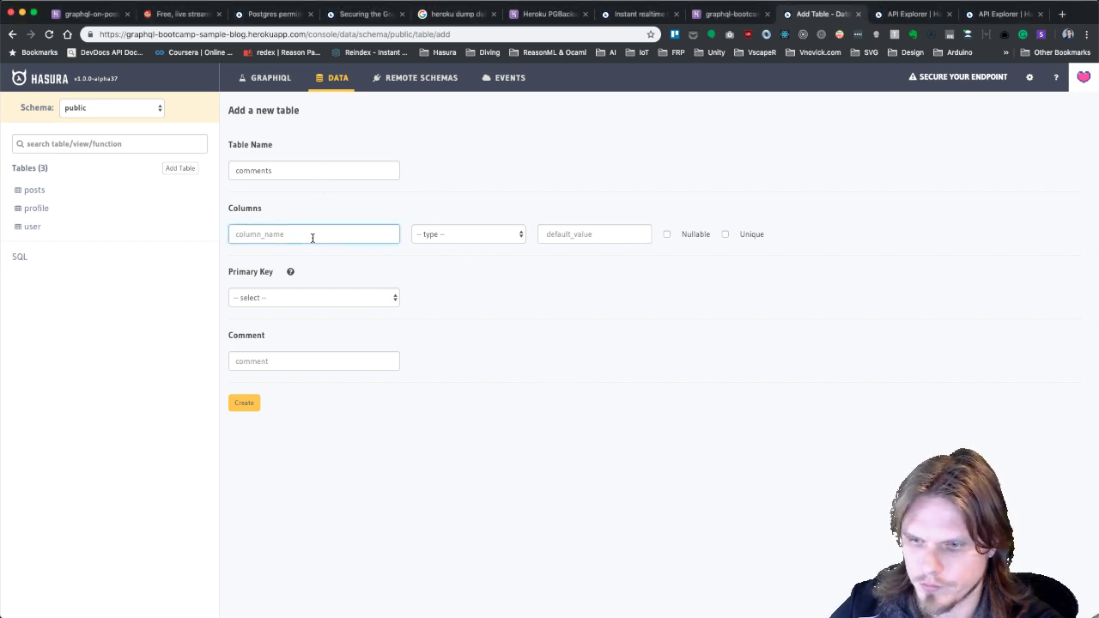
text(id)
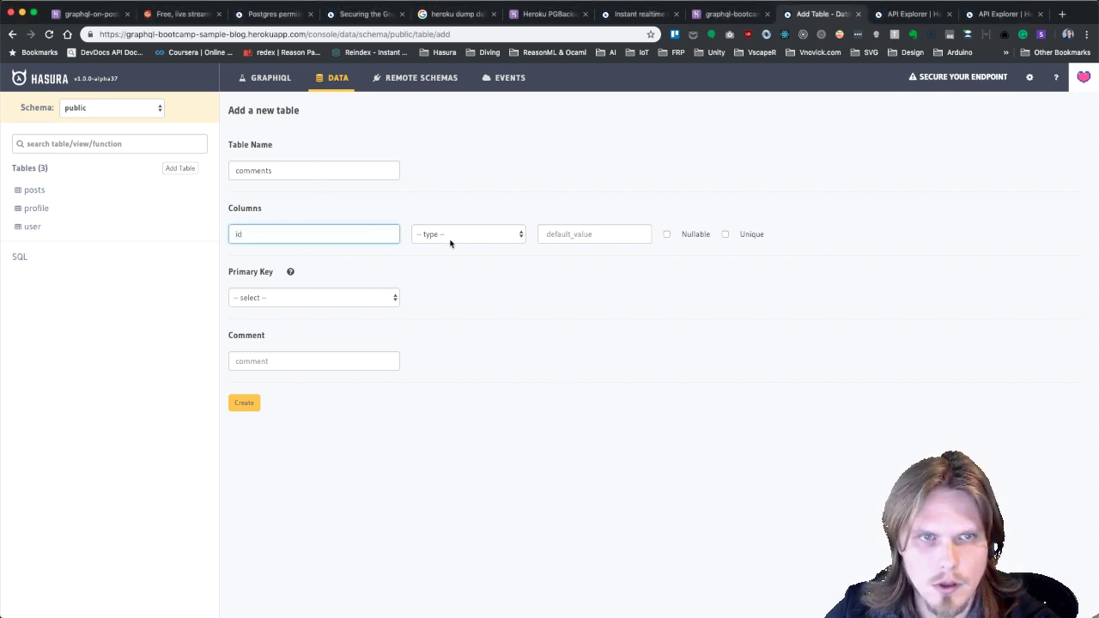
click(450, 237)
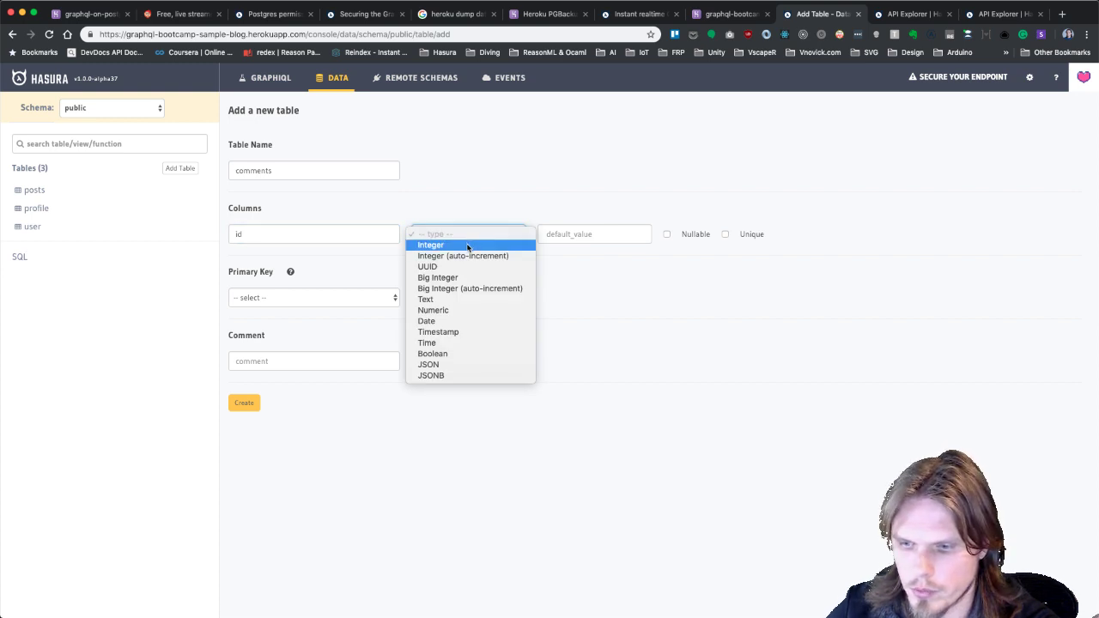
click(446, 267)
click(593, 234)
text(ge)
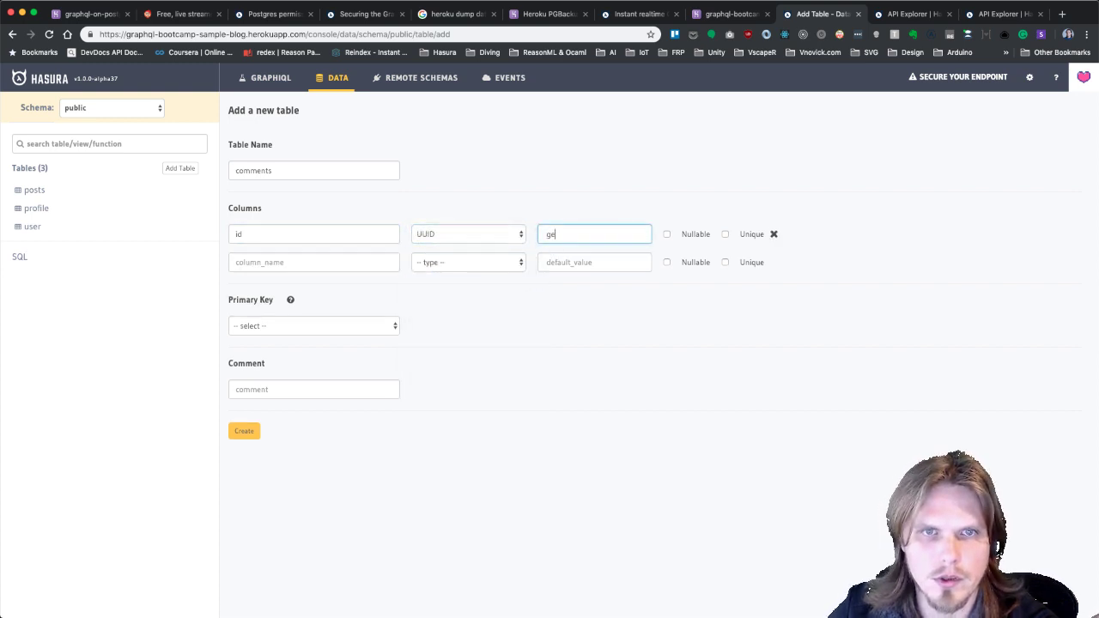
text(n_random_uuid()
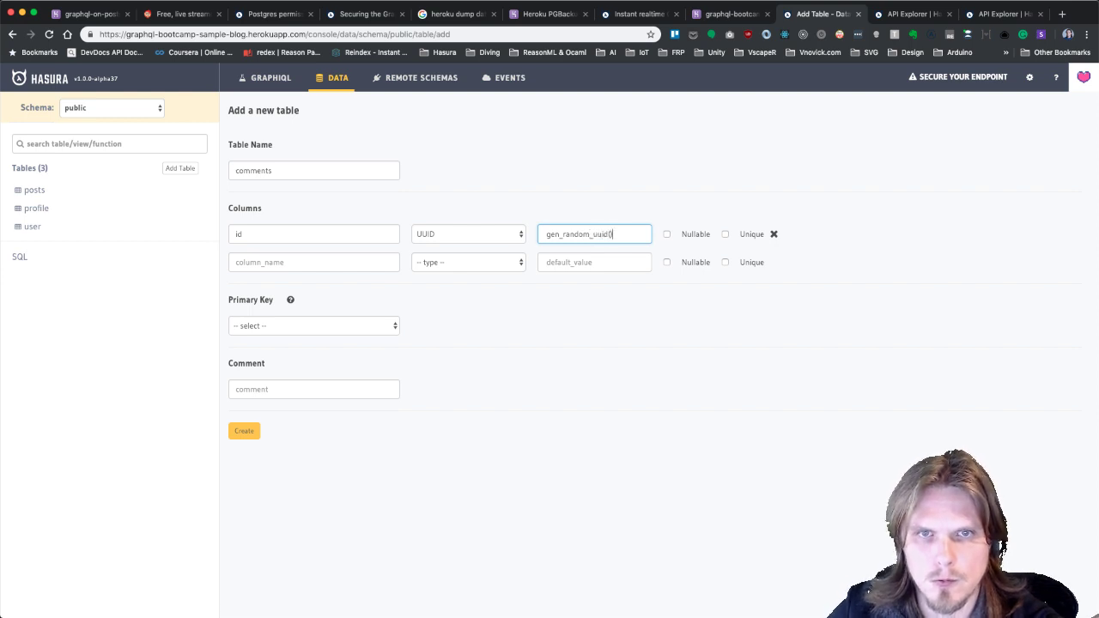
Add a message column of type Text.
click(365, 258)
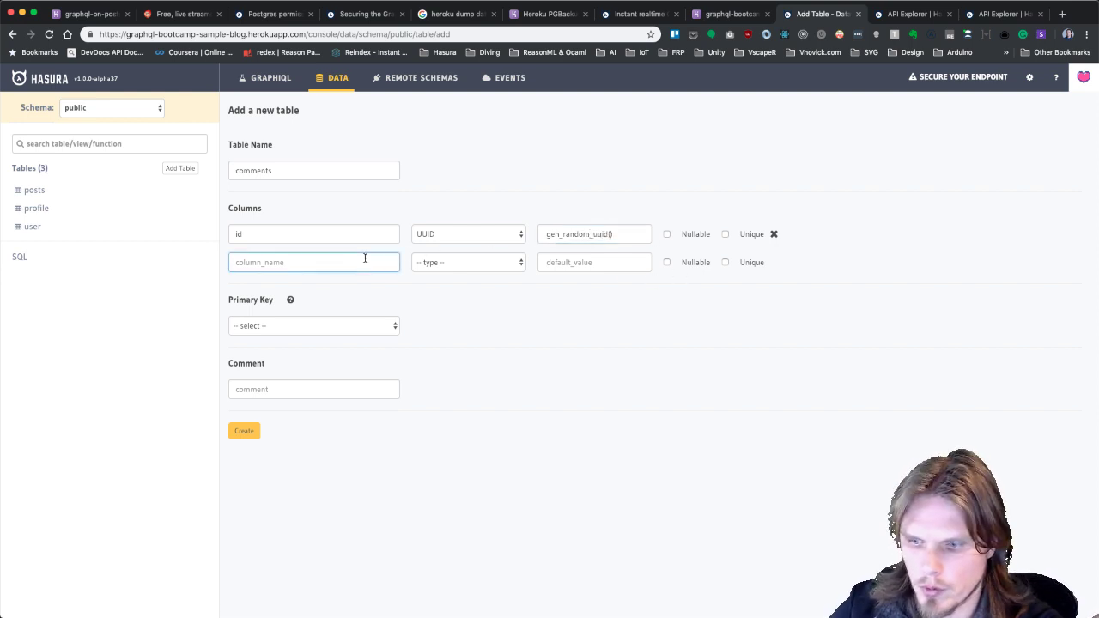
text(message)
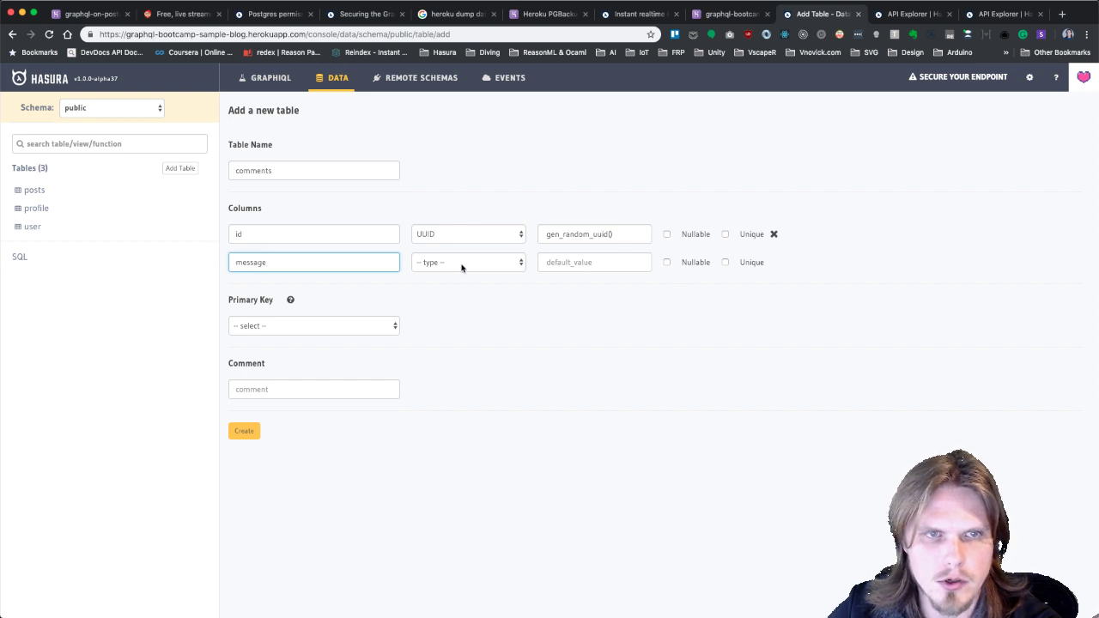
click(461, 264)
click(449, 327)
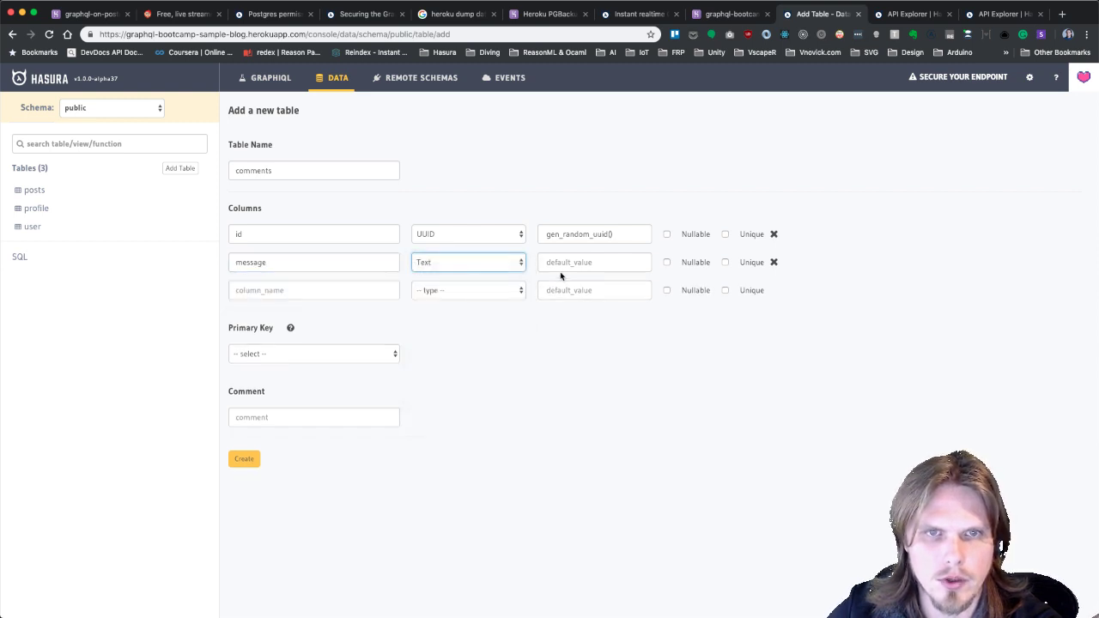
Add a timestamp column of type Timestamp with default now().
click(301, 289)
text(timestamp)
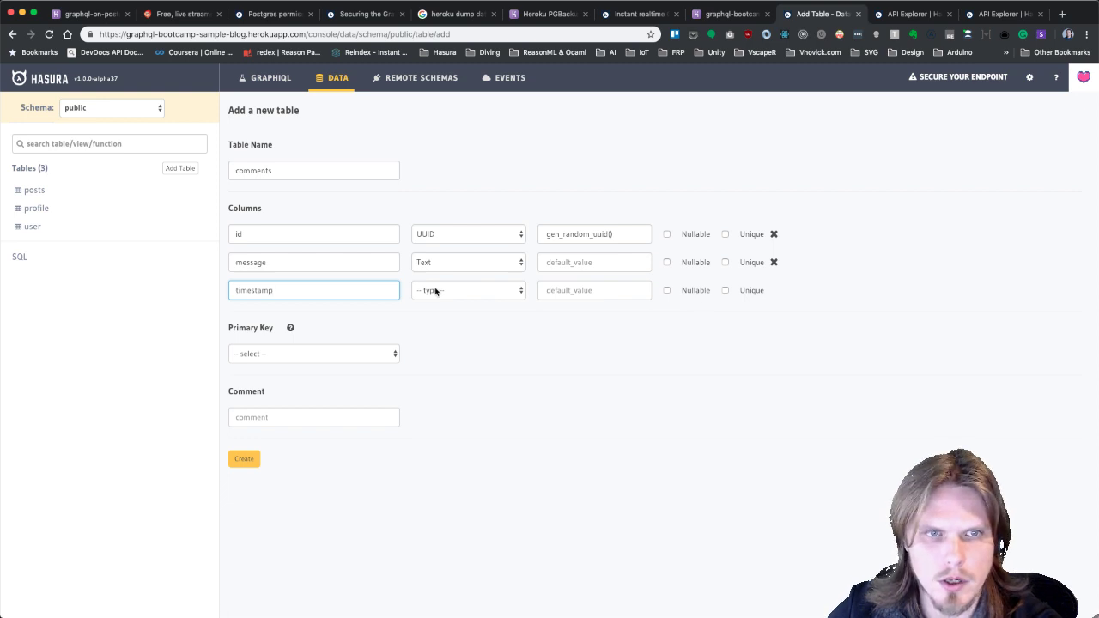
click(451, 293)
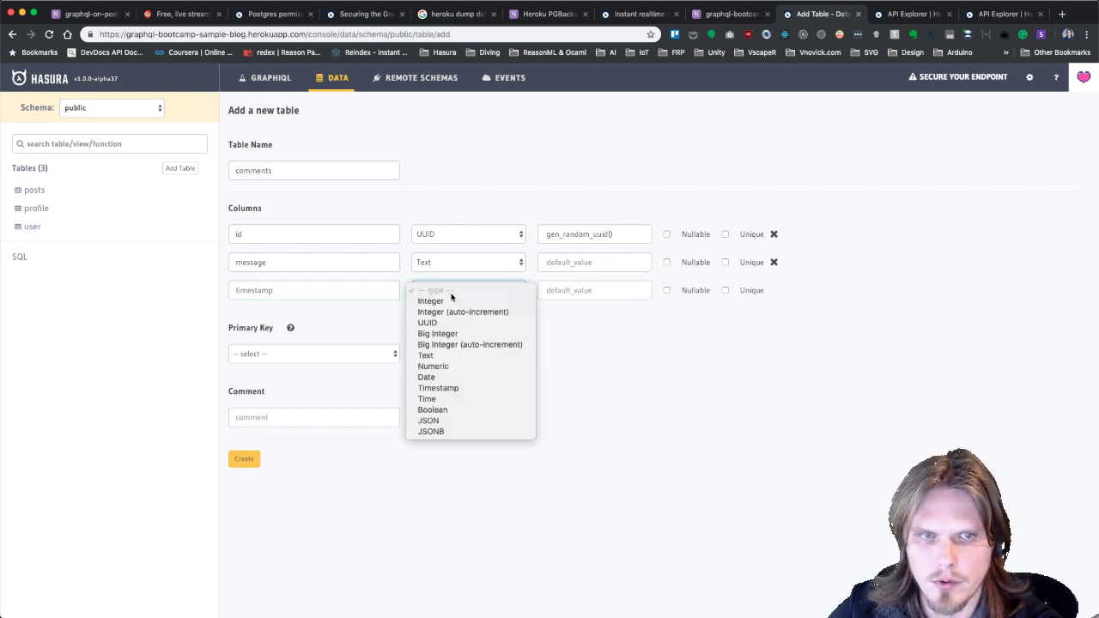
click(455, 382)
click(599, 290)
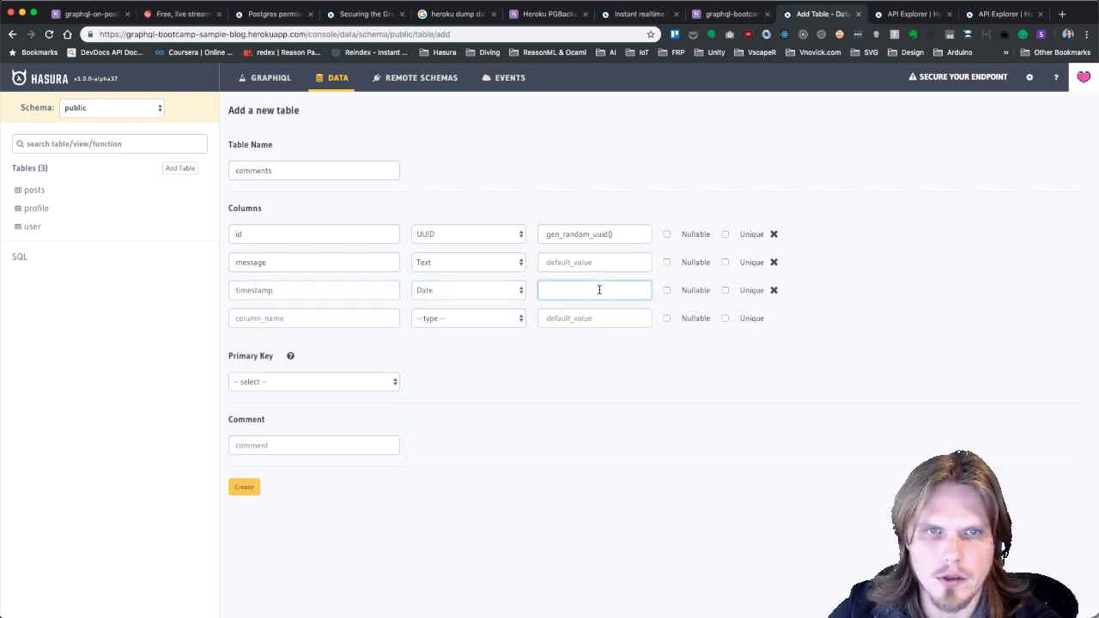
text(now())
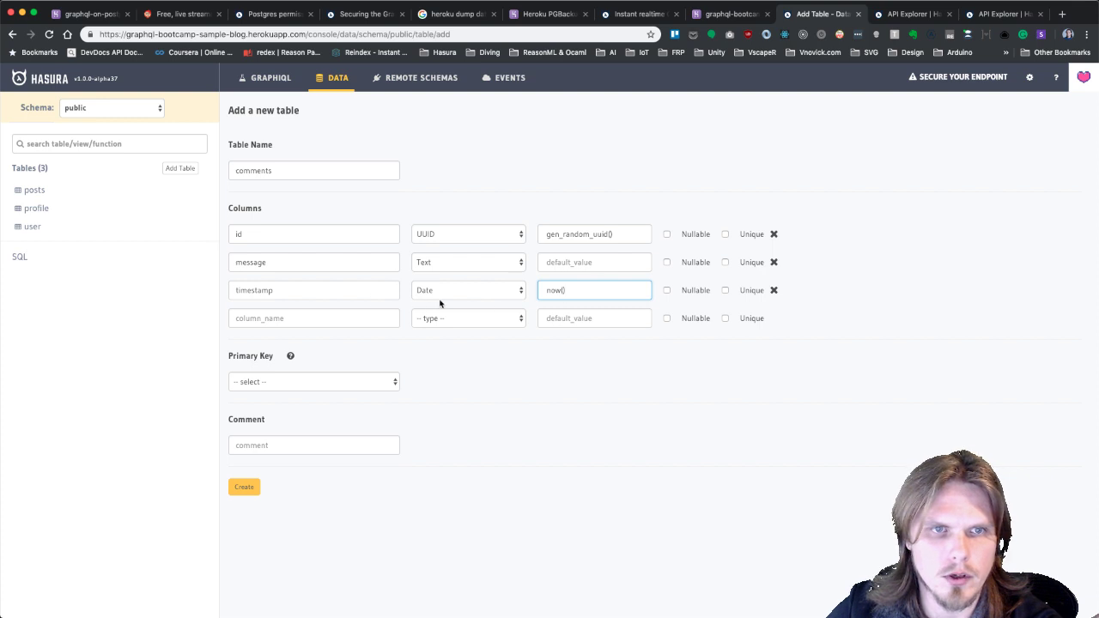
click(445, 295)
click(451, 304)
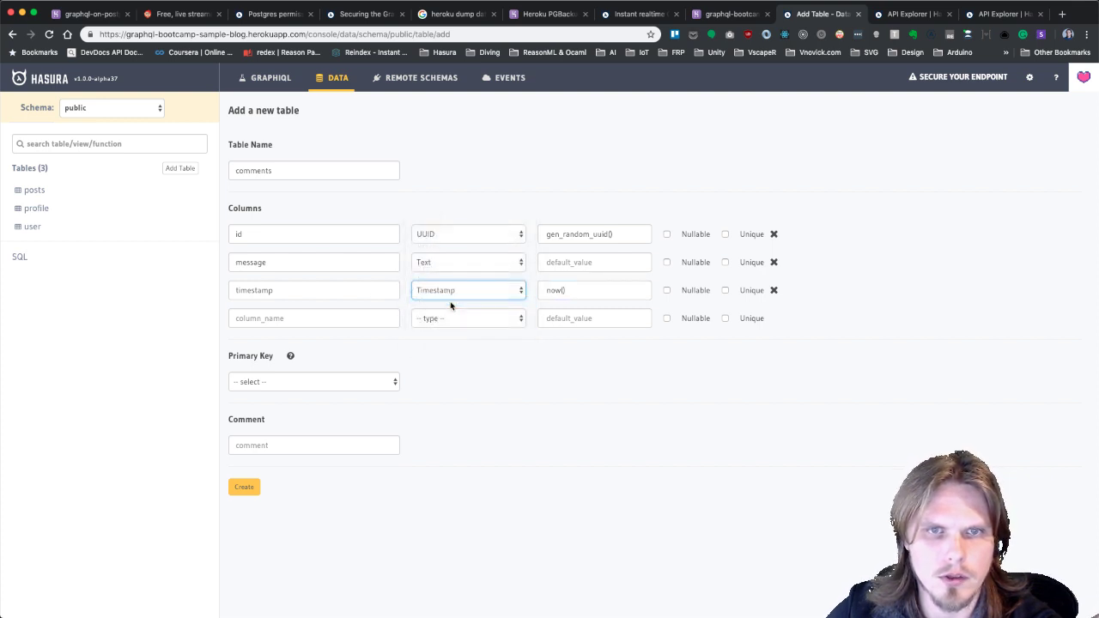
click(317, 319)
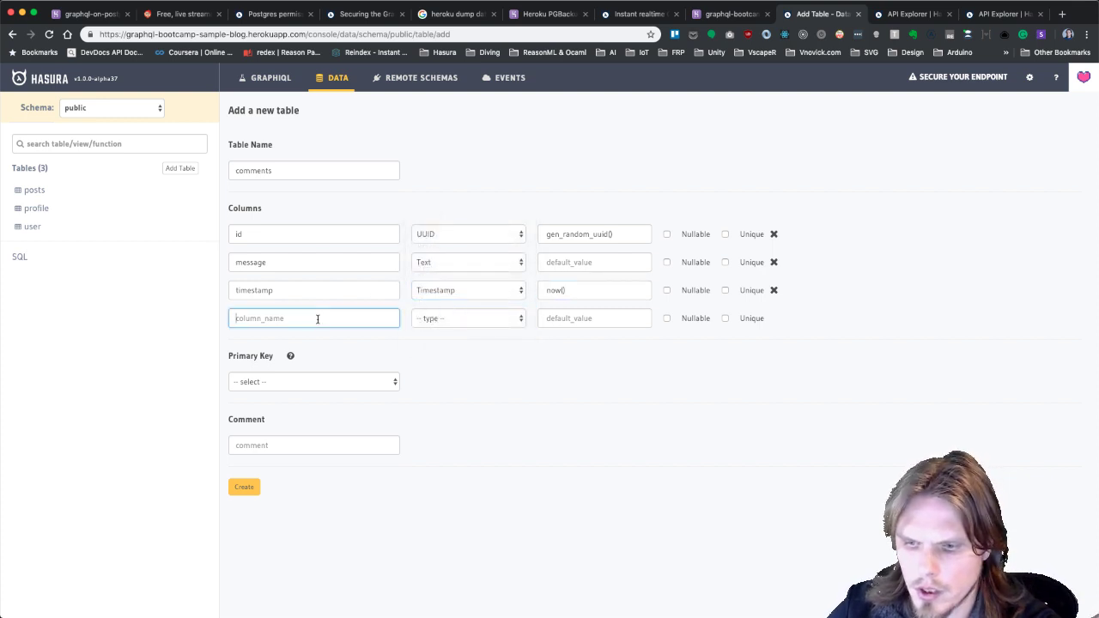
Add postId and userId columns, both of type UUID.
text(postId)
click(501, 322)
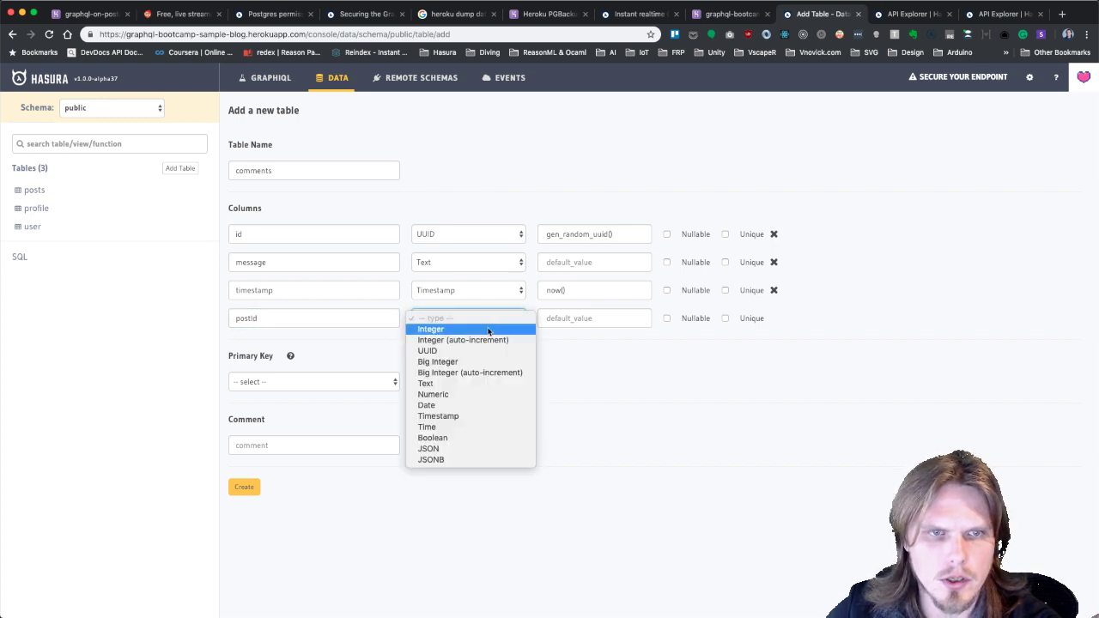
click(510, 348)
click(569, 320)
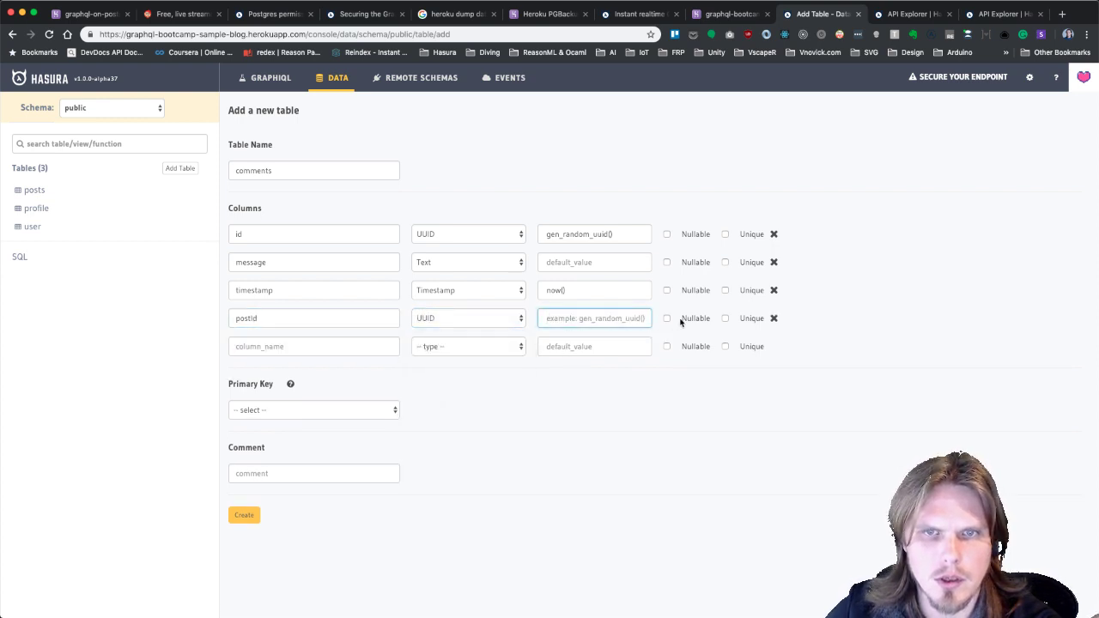
click(350, 342)
text(userId)
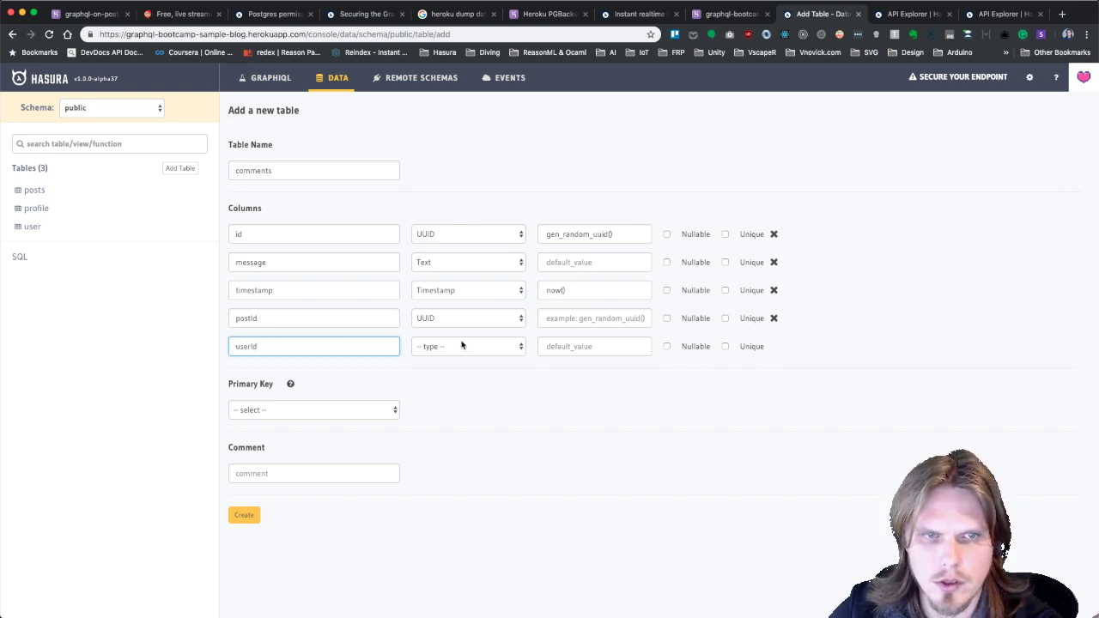
click(461, 345)
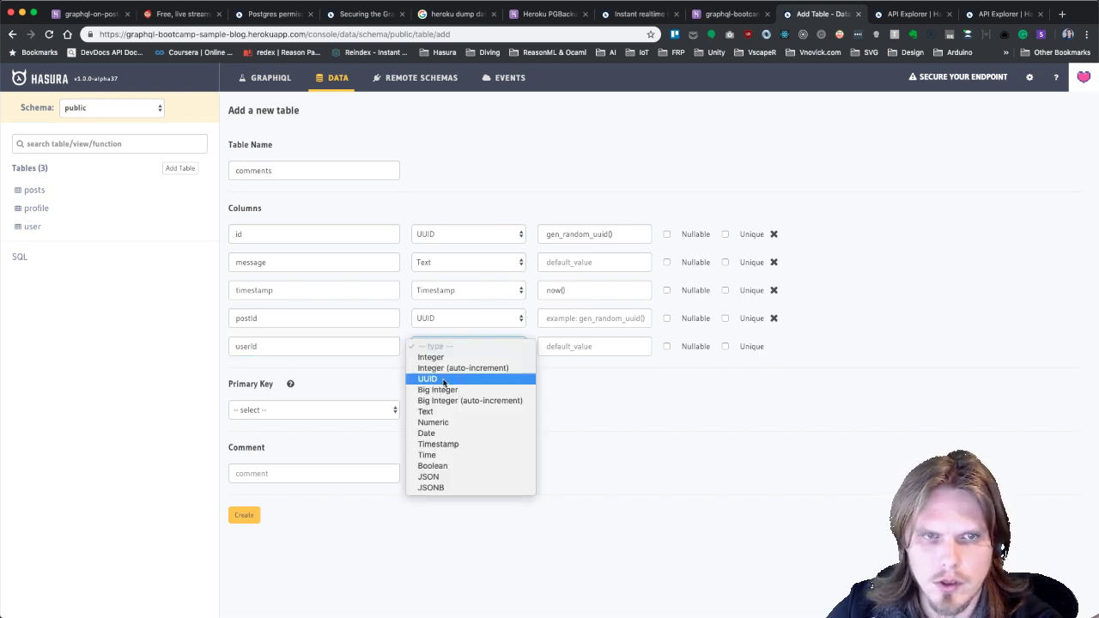
click(447, 376)
click(579, 348)
Add a UUID parentCommentId column and an Integer likes column.
click(305, 375)
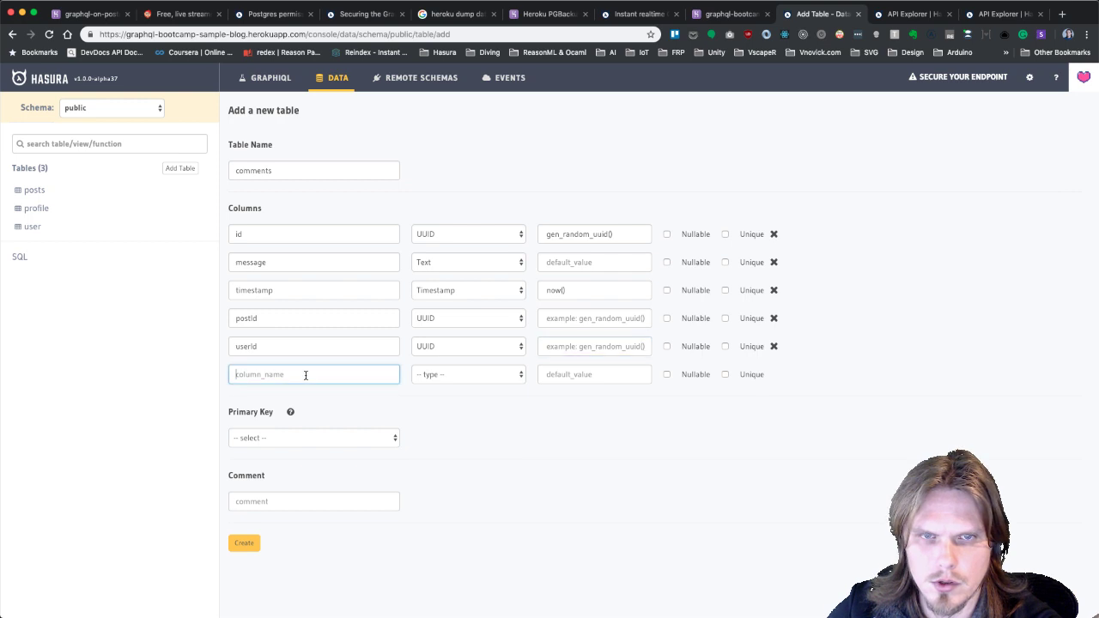
text(parentCommentId)
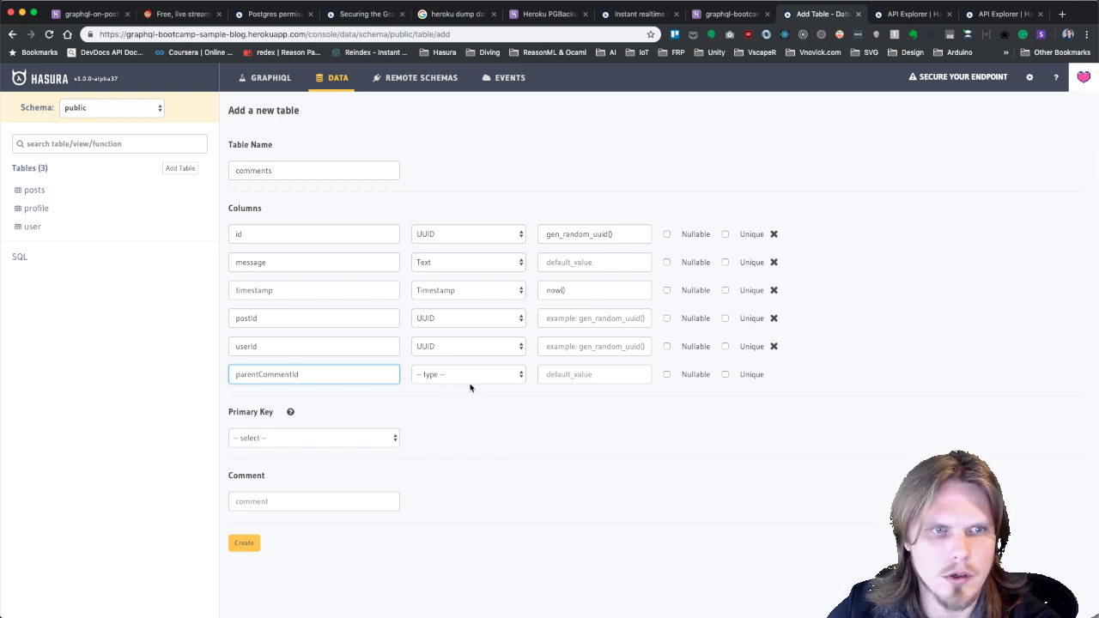
click(473, 376)
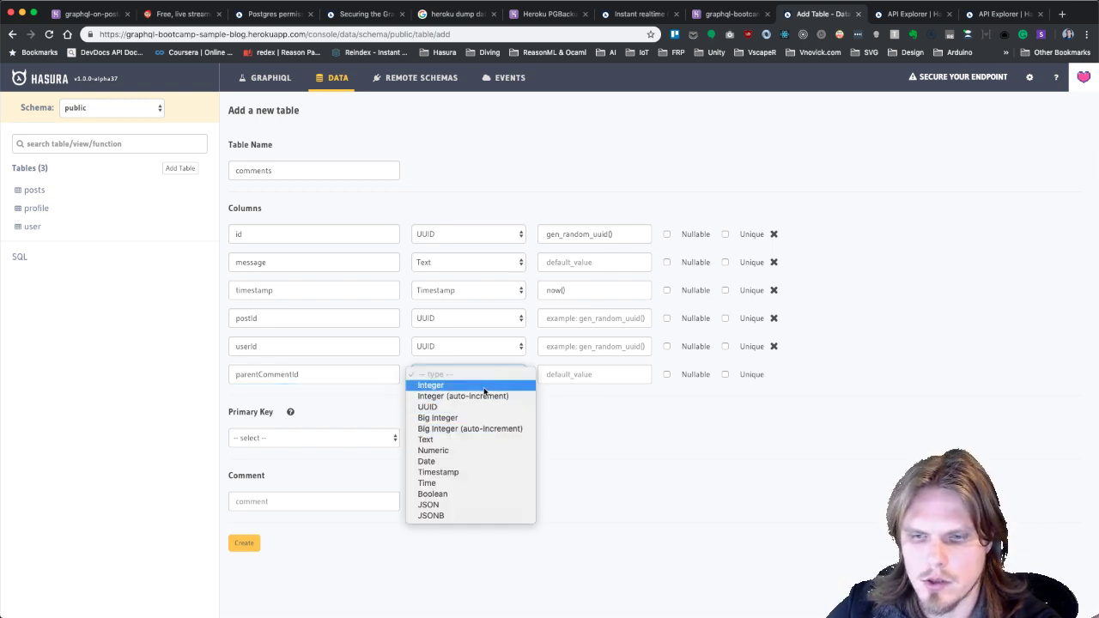
click(481, 407)
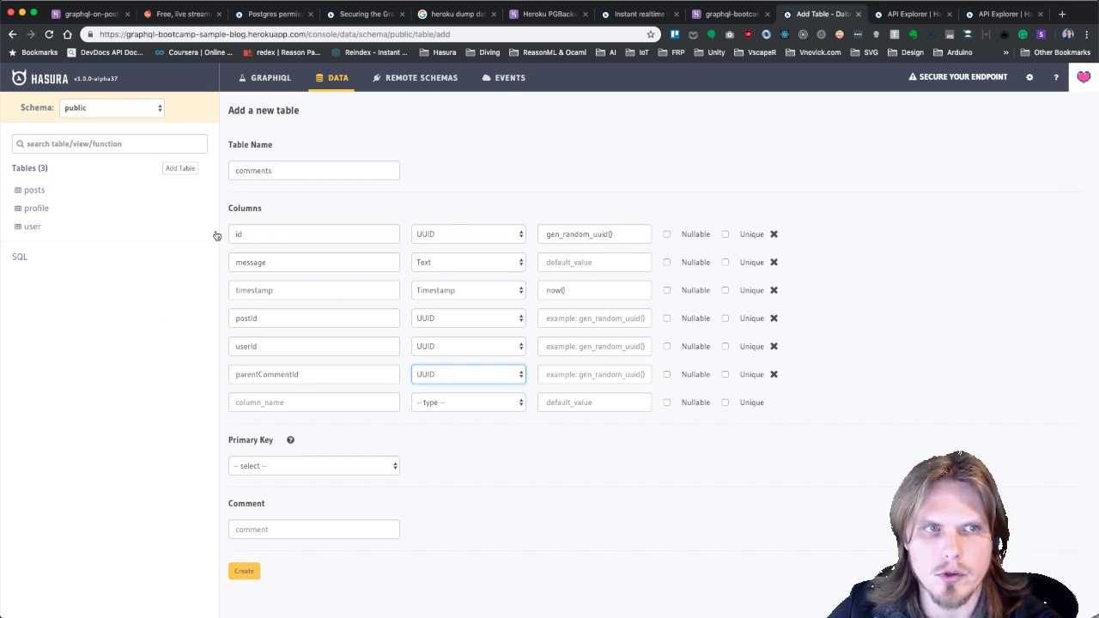
click(286, 401)
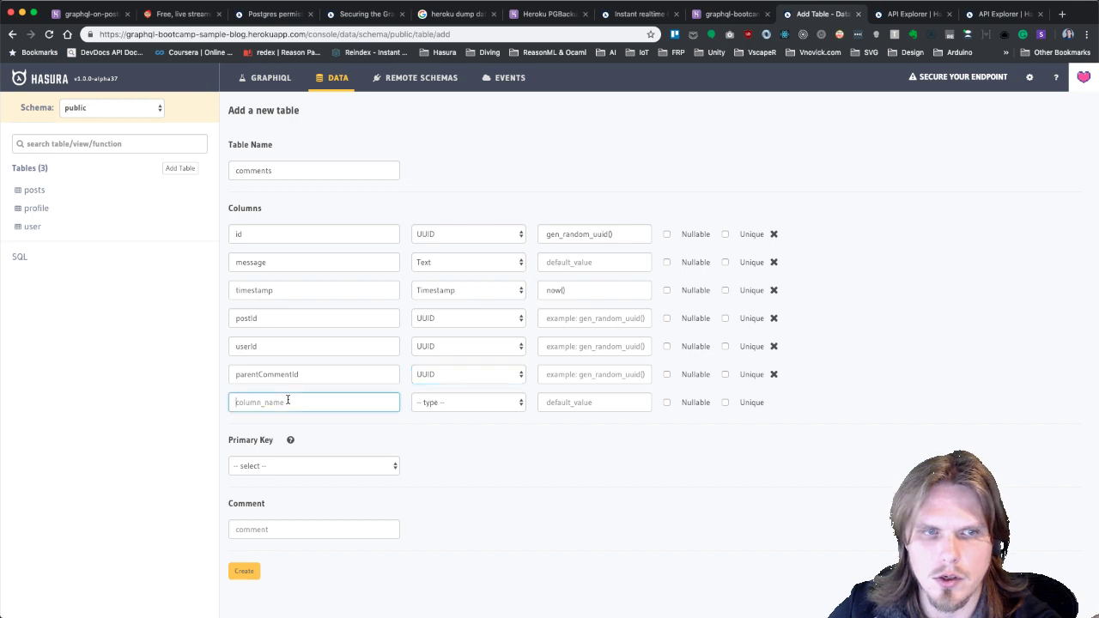
text(ikes)
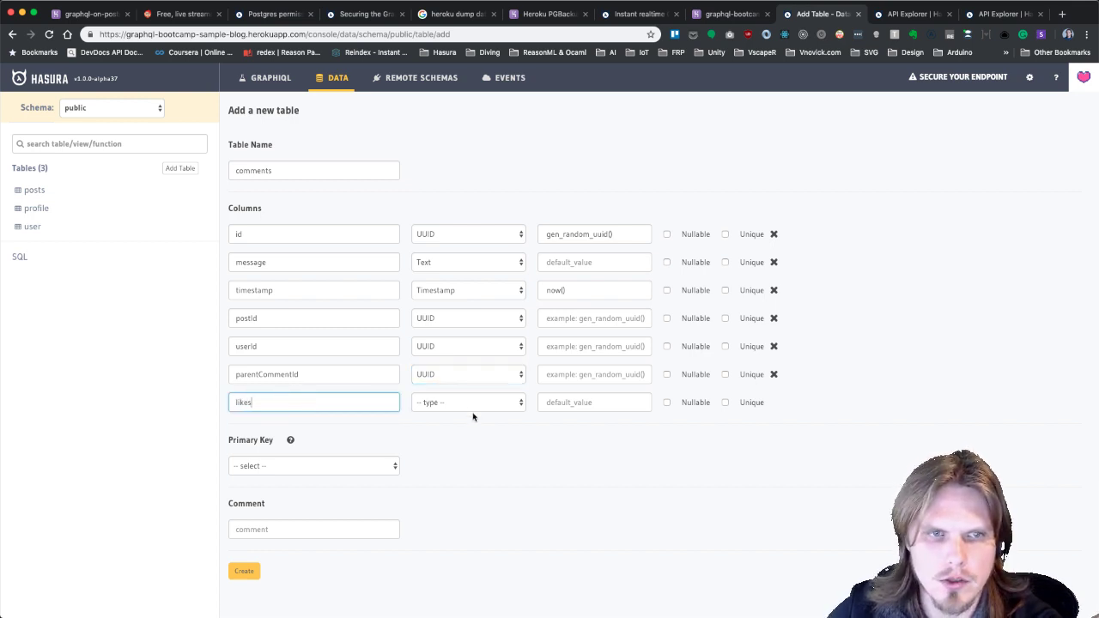
click(476, 407)
click(464, 412)
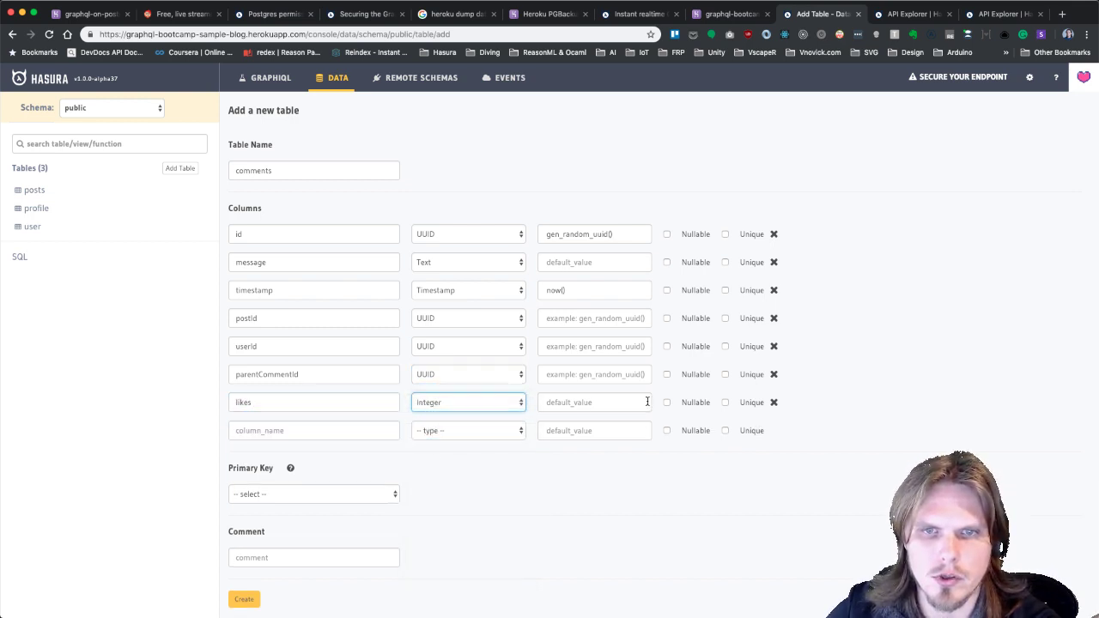
Set id as the primary key and create the comments table.
click(318, 494)
click(290, 505)
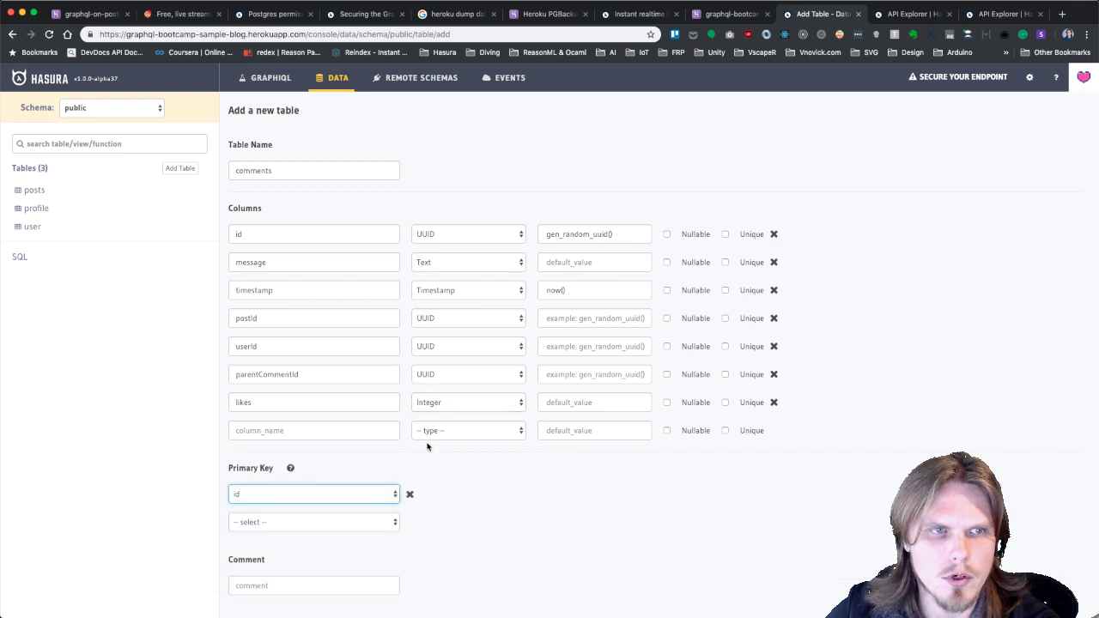
scroll(427, 447, down, 1)
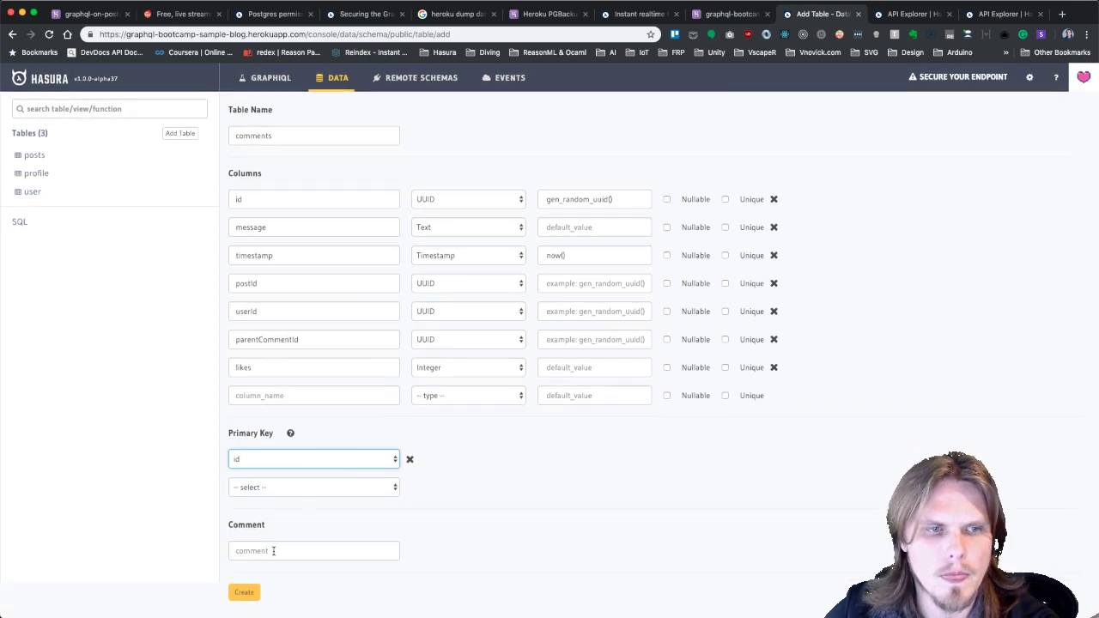
click(244, 593)
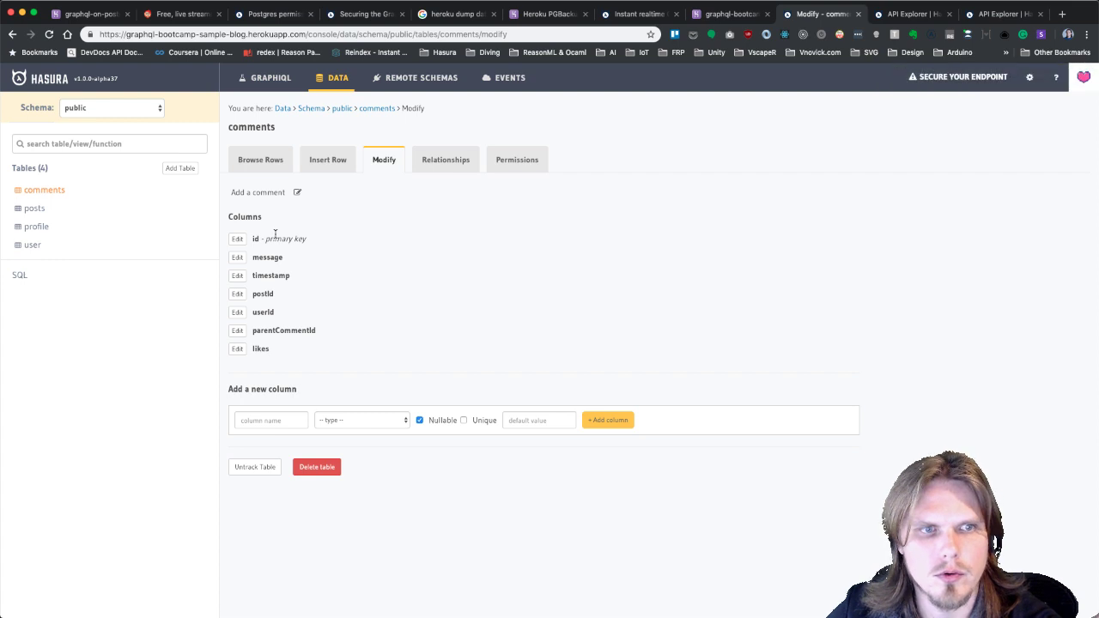
Set parentCommentId's Nullable option to True and save the column.
click(238, 332)
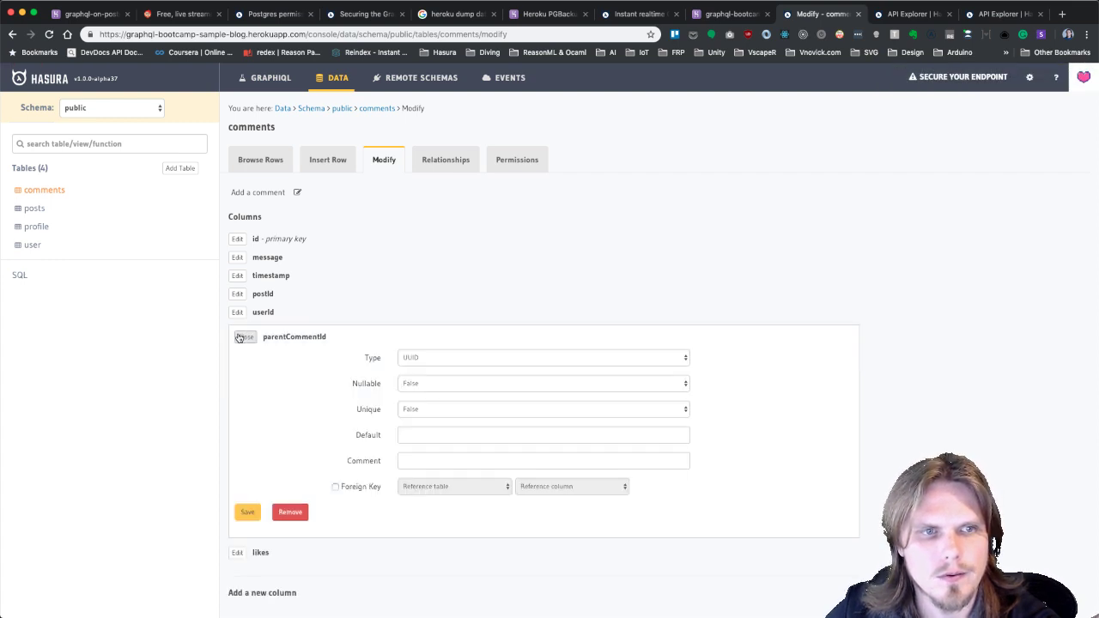
click(452, 386)
click(432, 373)
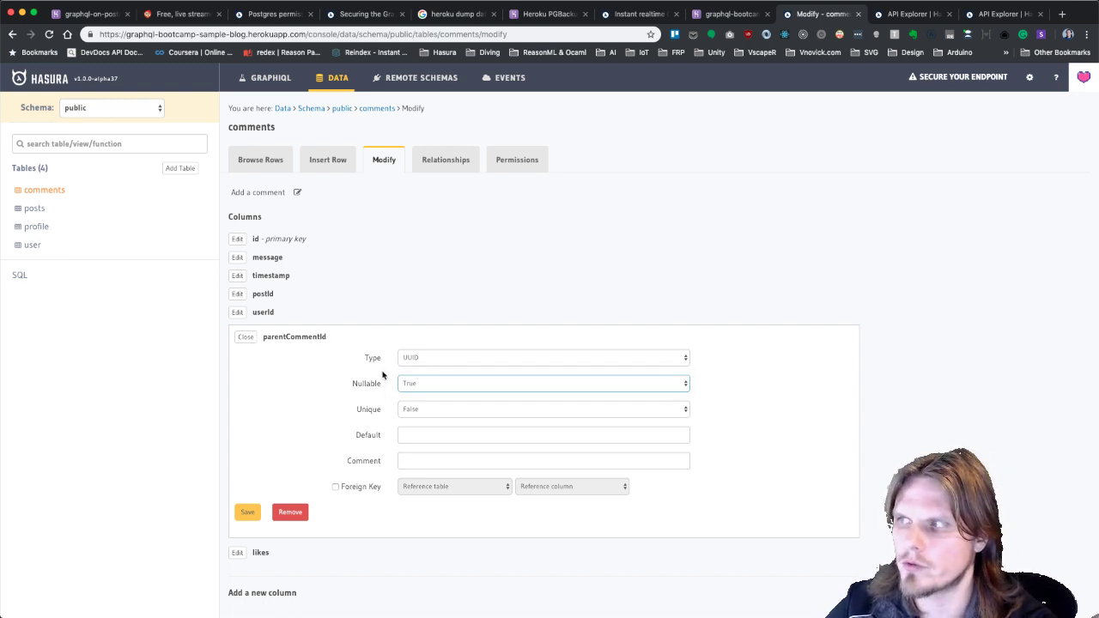
click(248, 514)
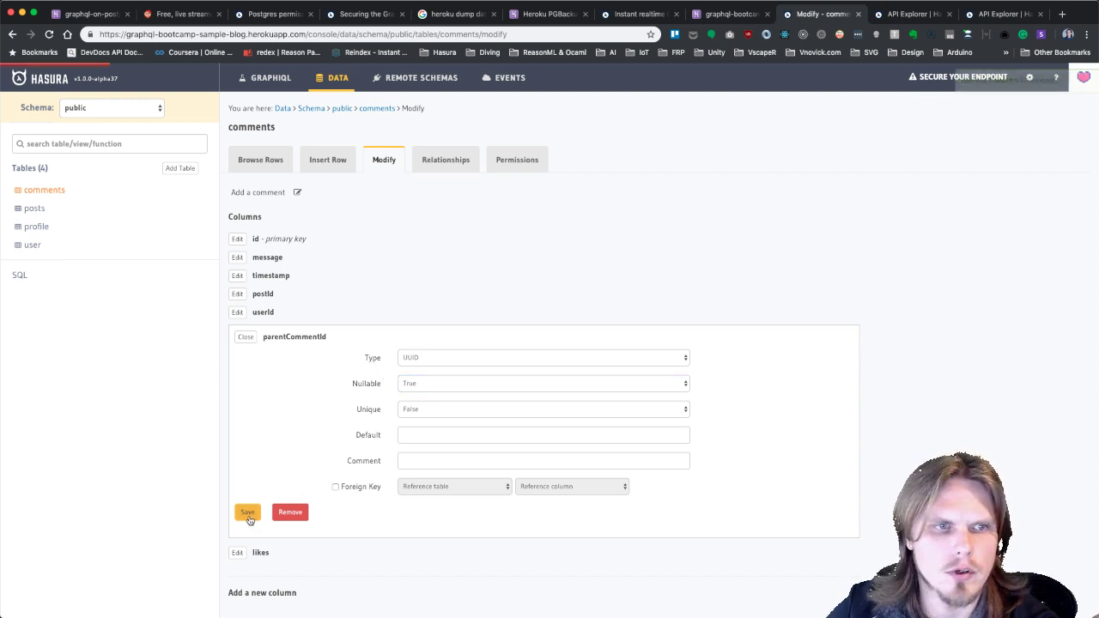
click(245, 338)
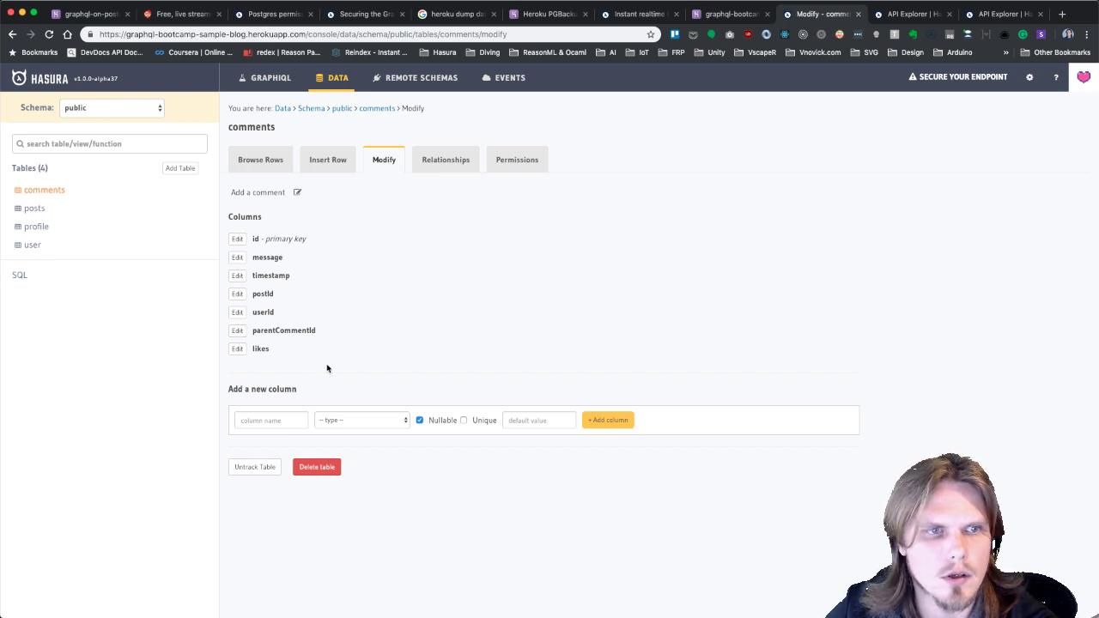
Make comments.postId a foreign key referencing posts.id.
click(470, 165)
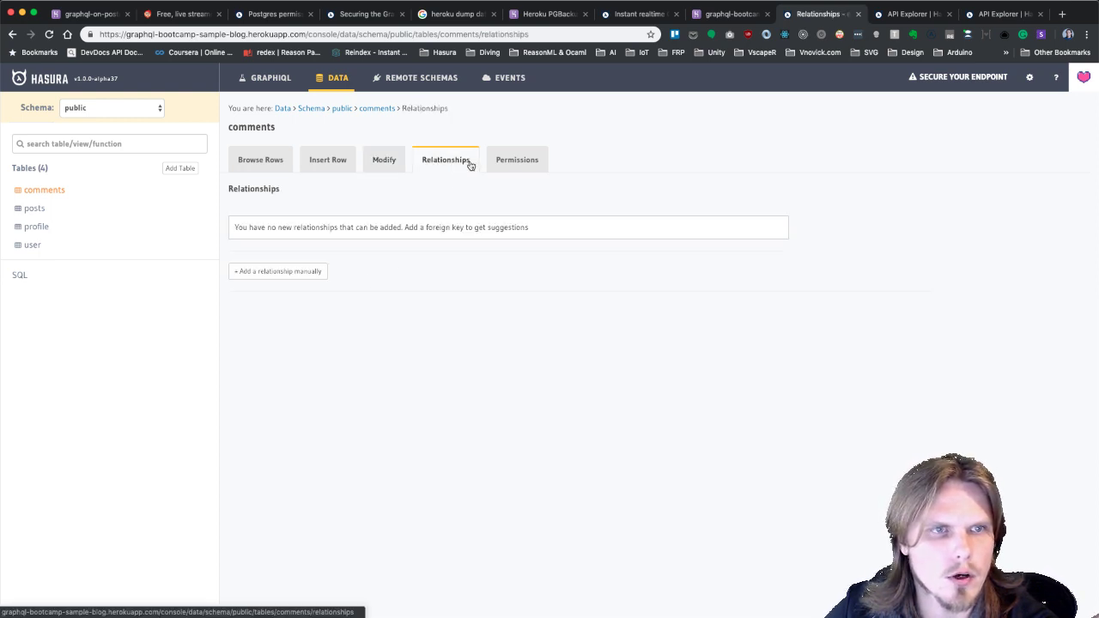
click(385, 160)
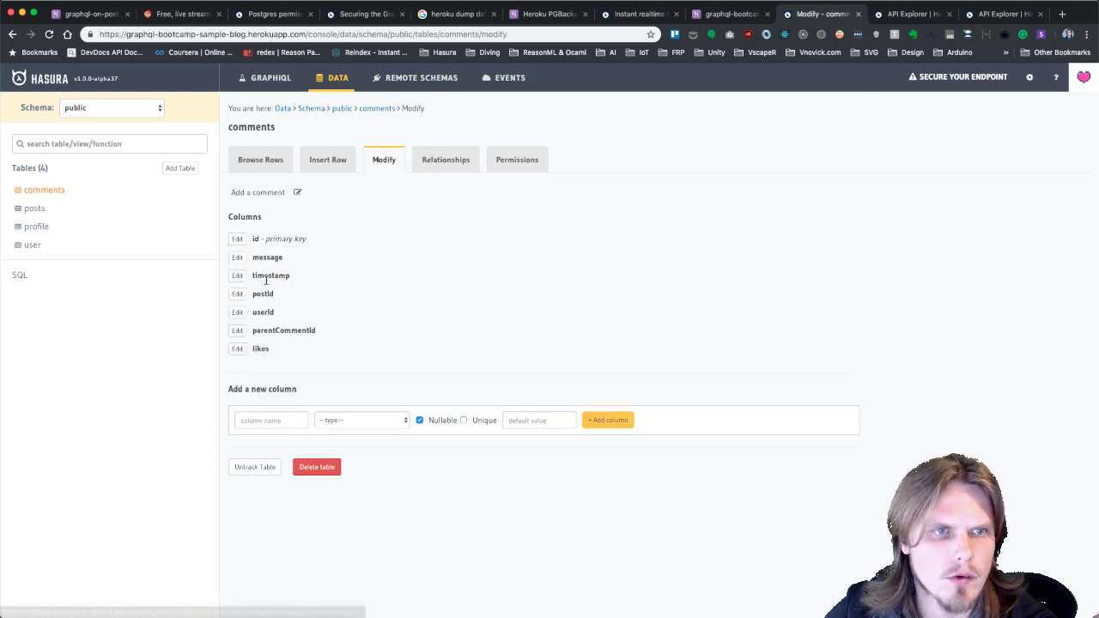
click(237, 295)
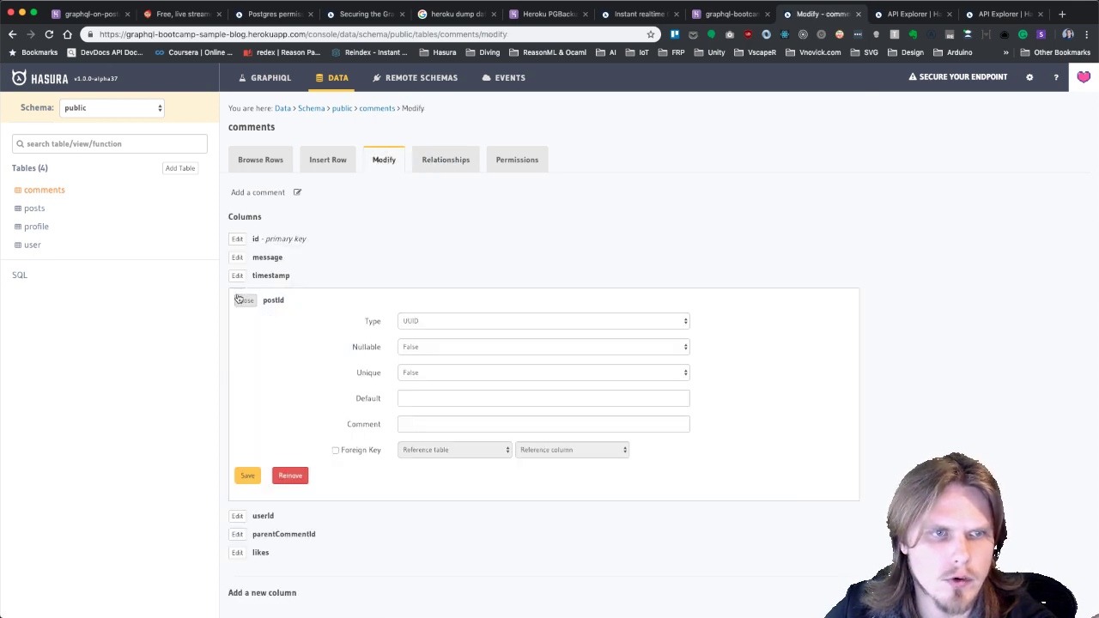
click(364, 454)
click(455, 452)
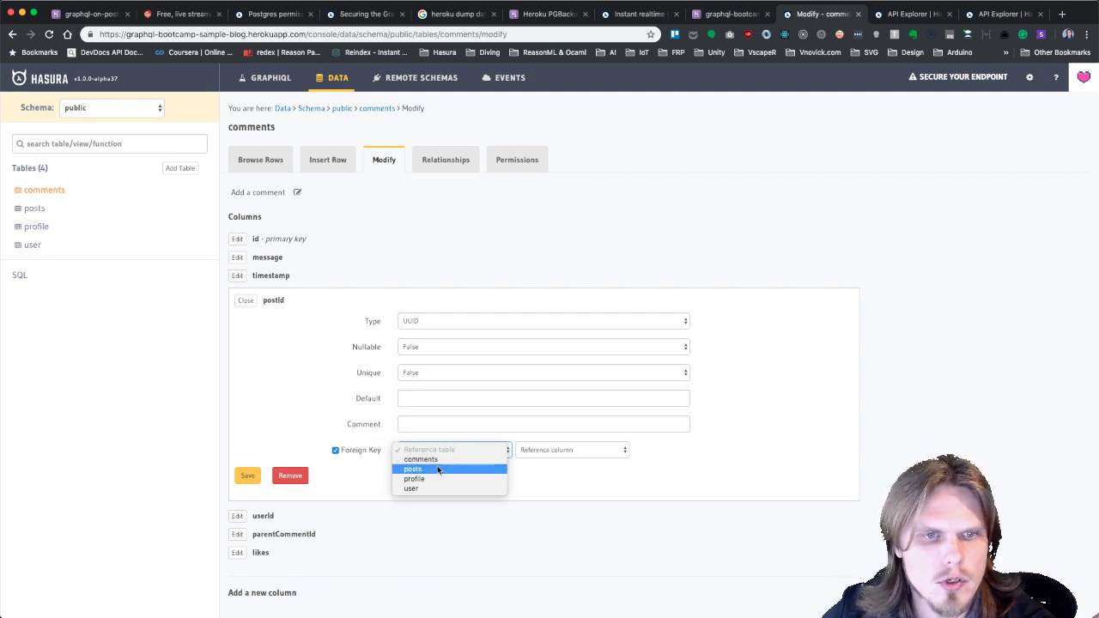
click(438, 469)
click(546, 452)
click(539, 468)
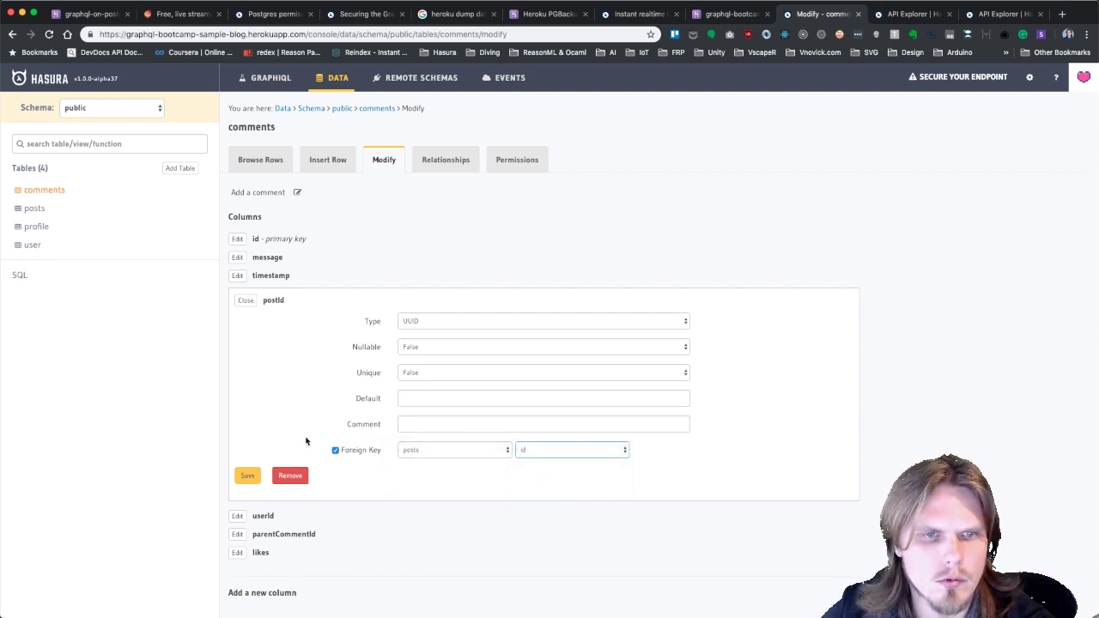
click(247, 476)
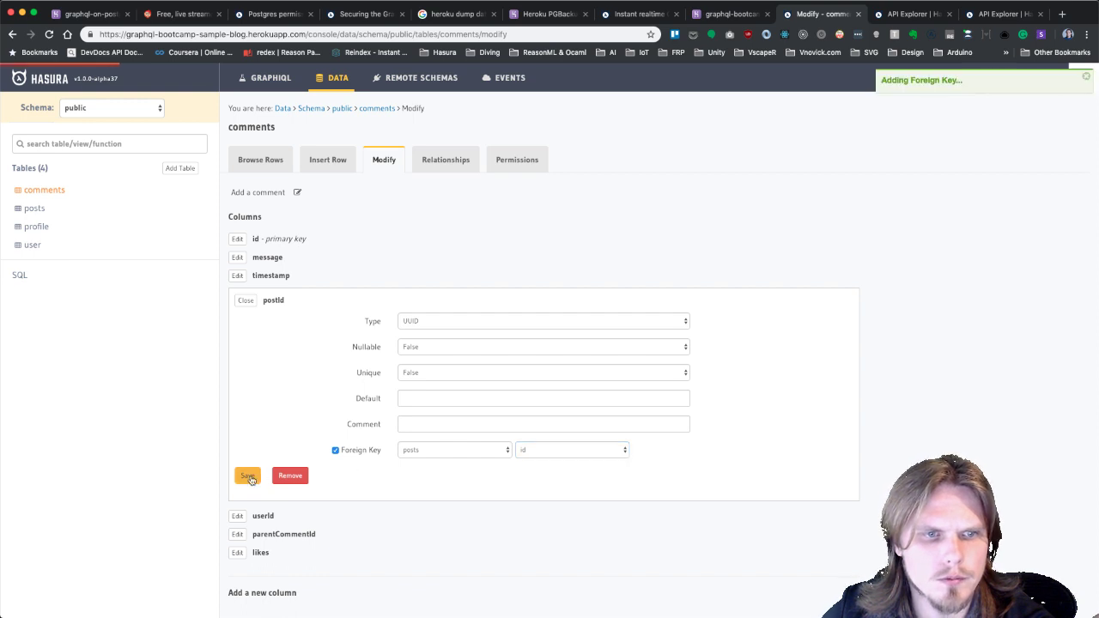
Add the suggested postId → posts::id object relationship, named posts.
click(456, 452)
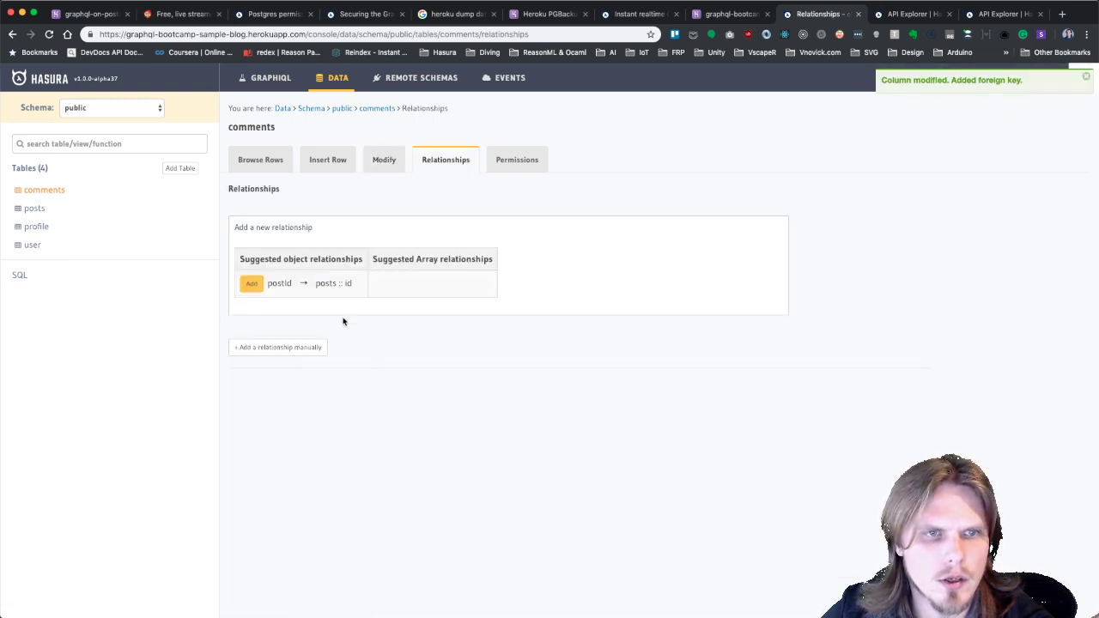
click(256, 286)
click(283, 303)
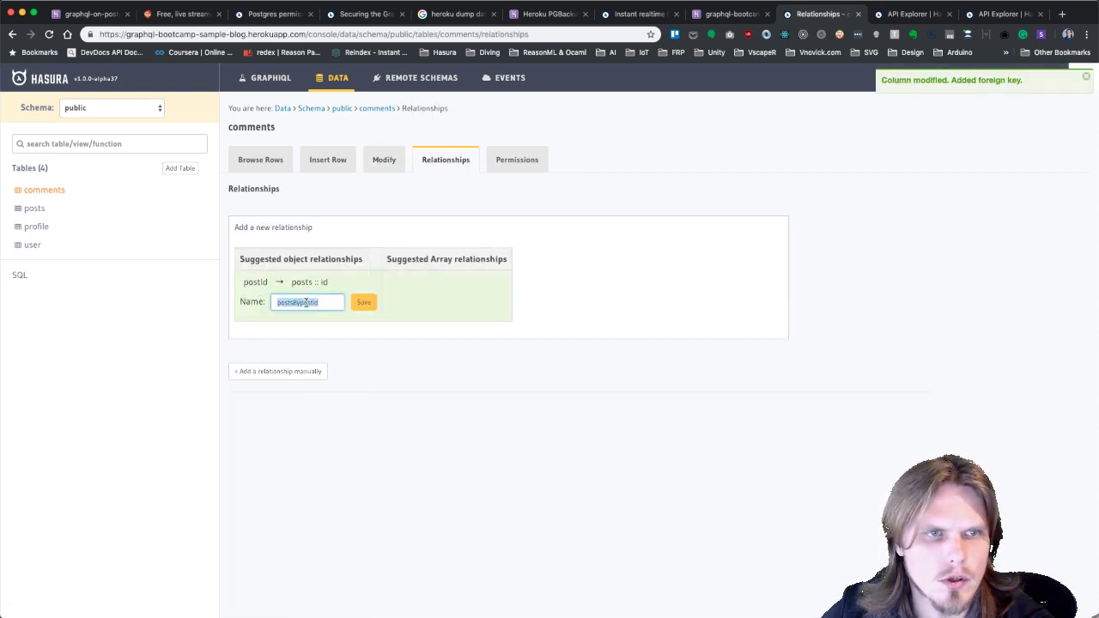
text(posts)
click(363, 302)
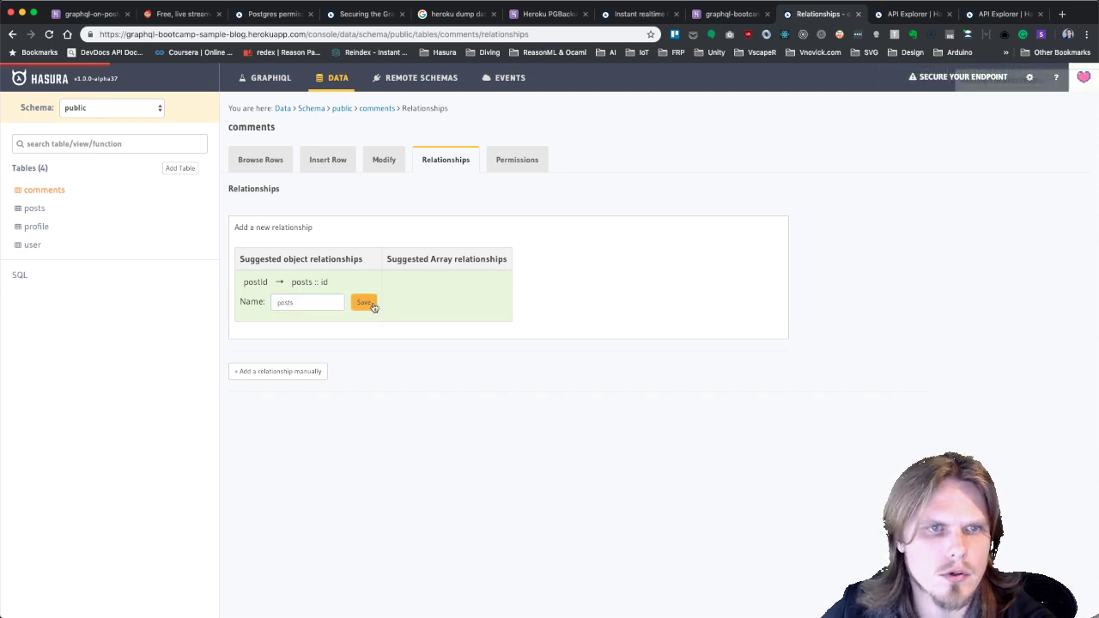
click(383, 162)
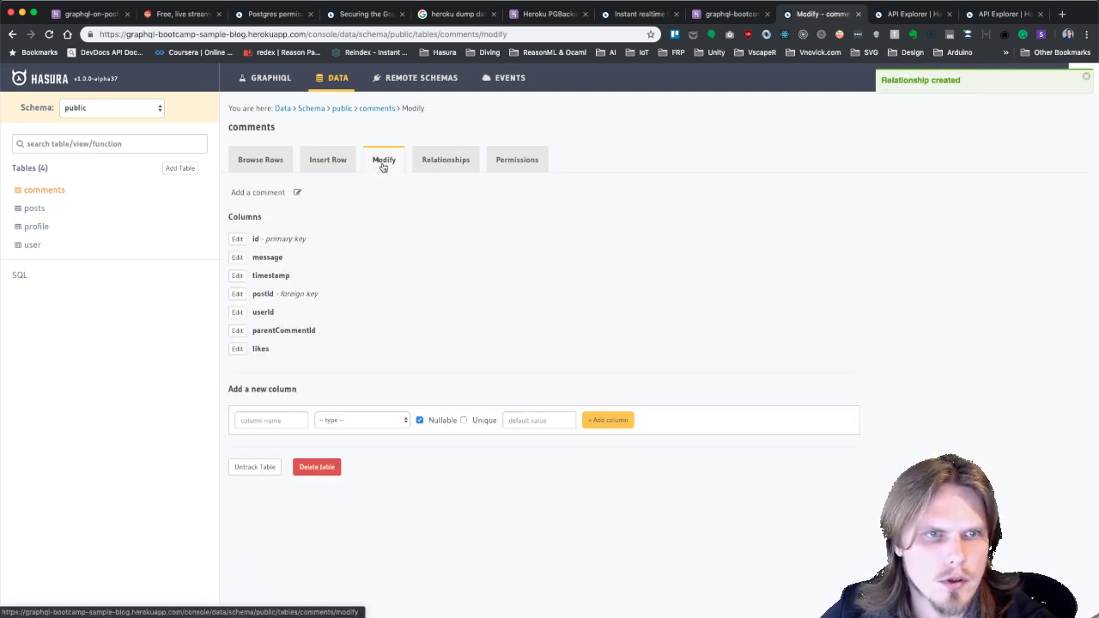
Make comments.userId a foreign key referencing user.id.
click(237, 313)
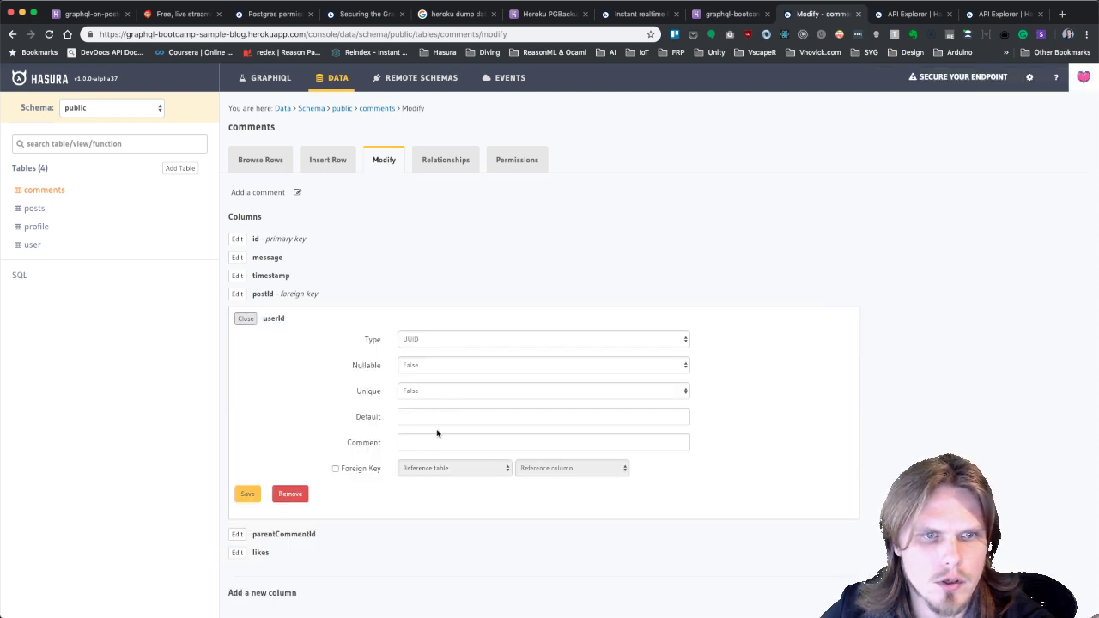
click(379, 470)
click(435, 474)
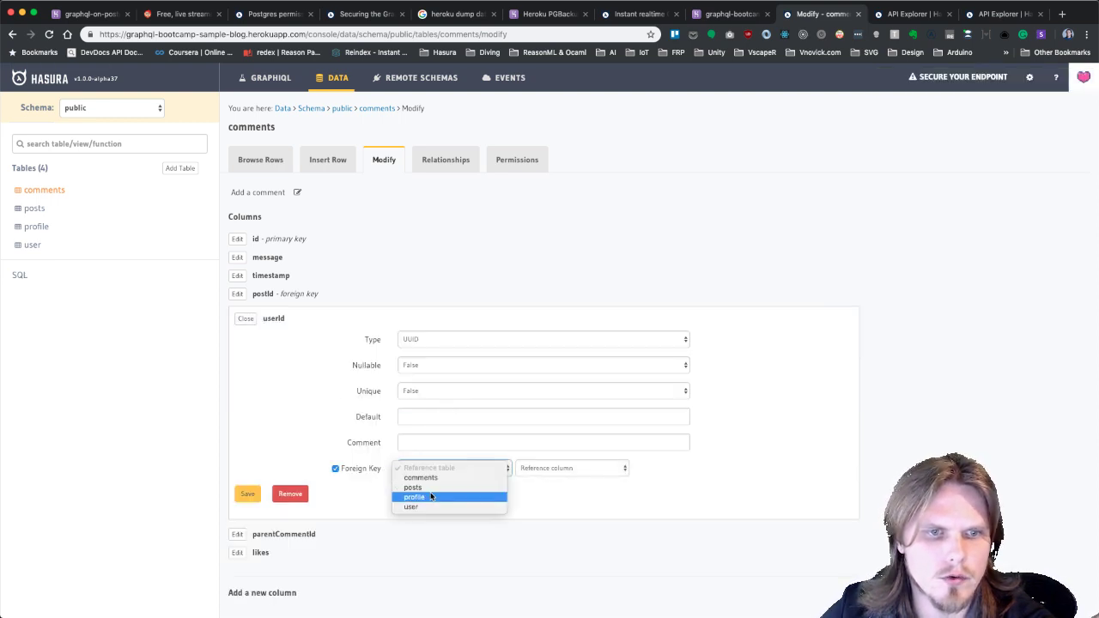
click(421, 507)
click(558, 469)
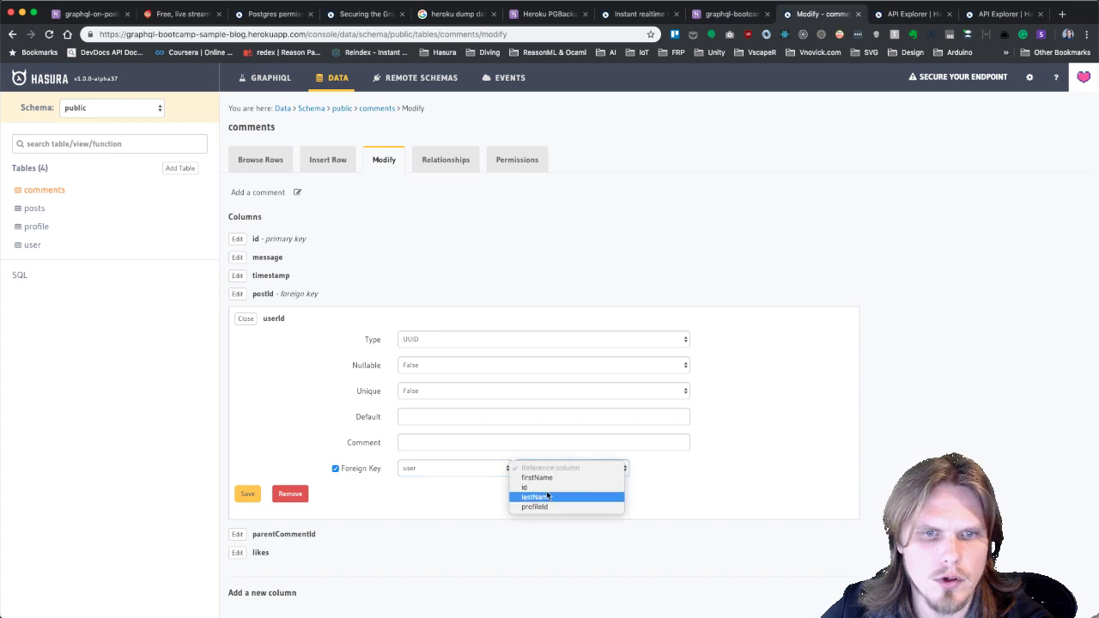
click(548, 488)
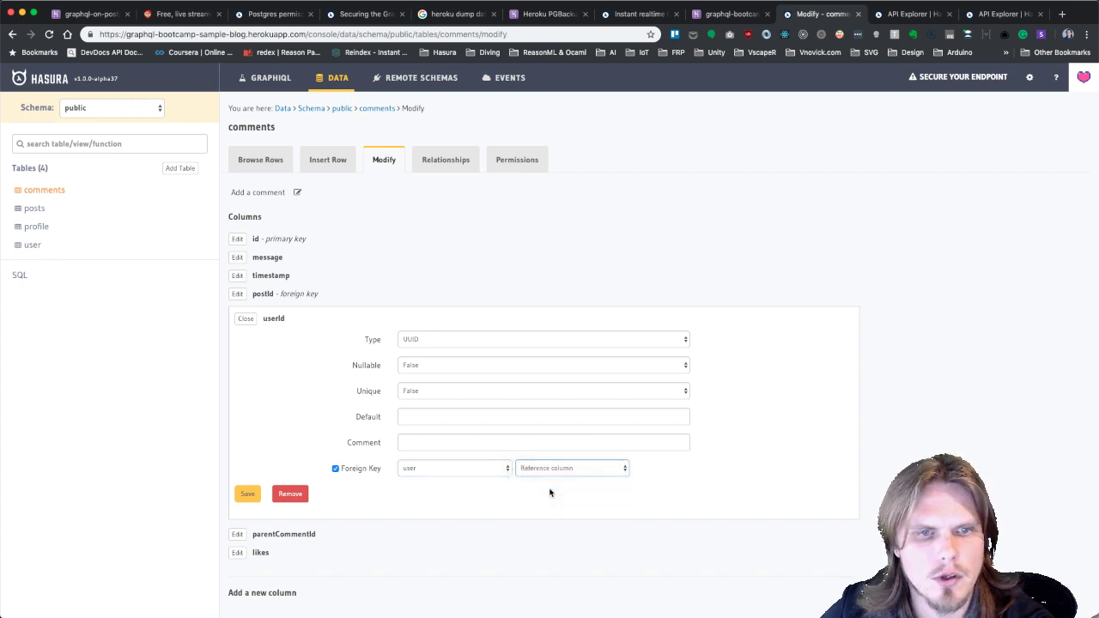
click(237, 498)
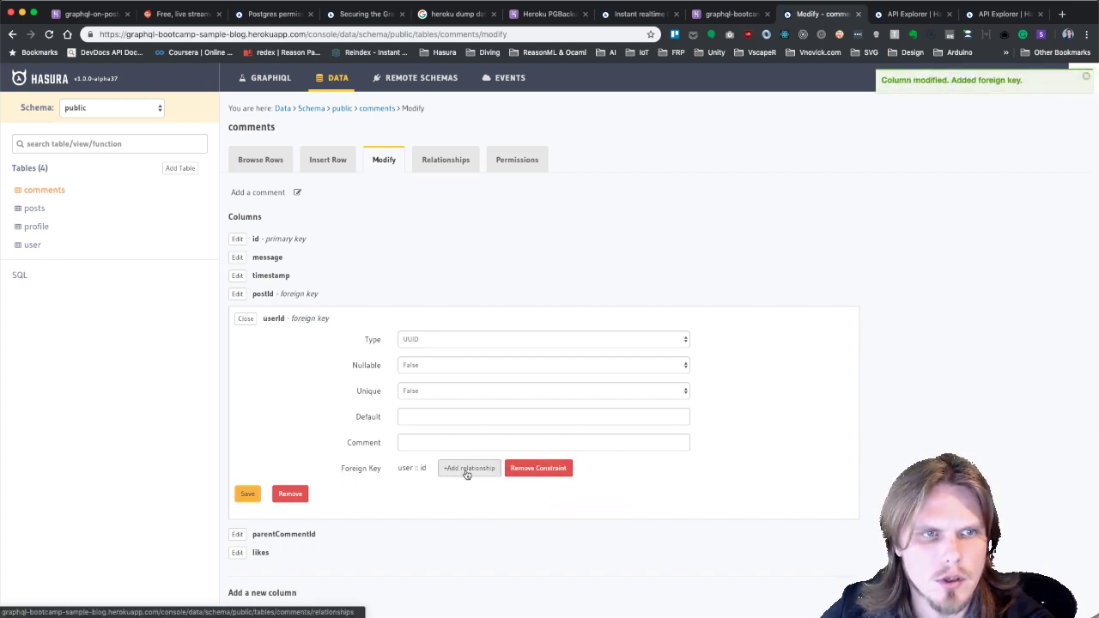
Add the suggested userId object relationship named user, then view the comments rows.
click(469, 471)
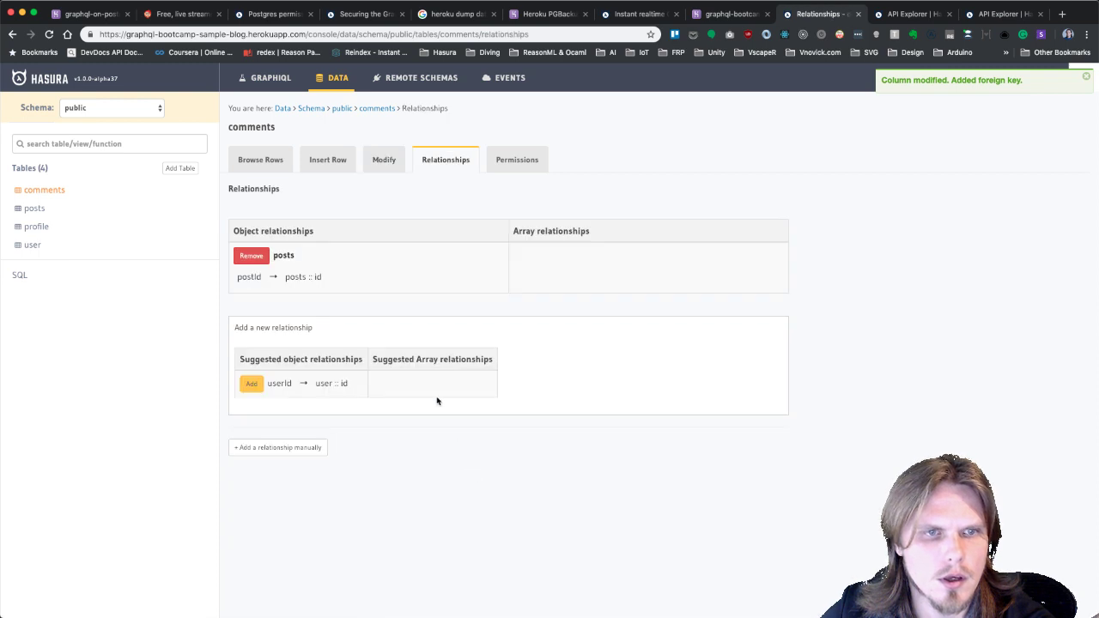
click(251, 386)
click(285, 402)
text(user)
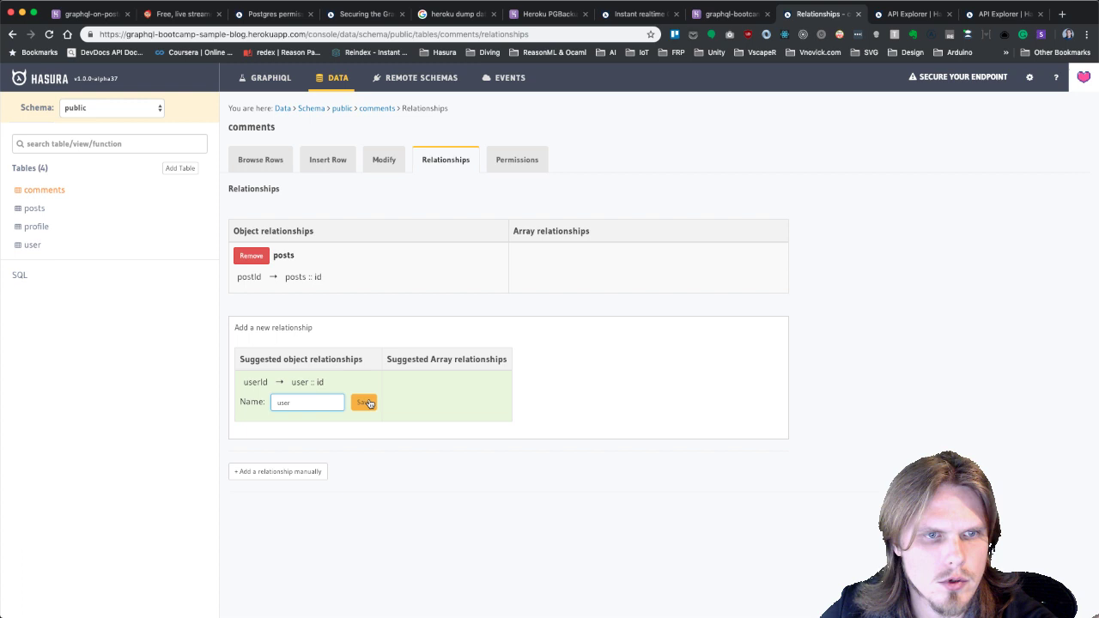
click(363, 401)
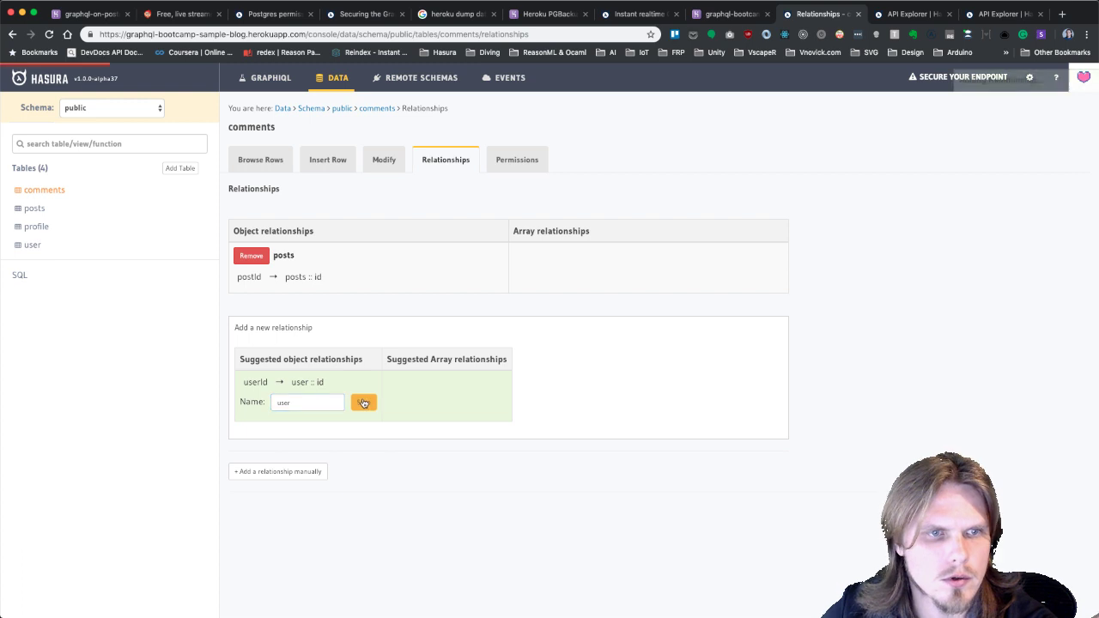
click(268, 163)
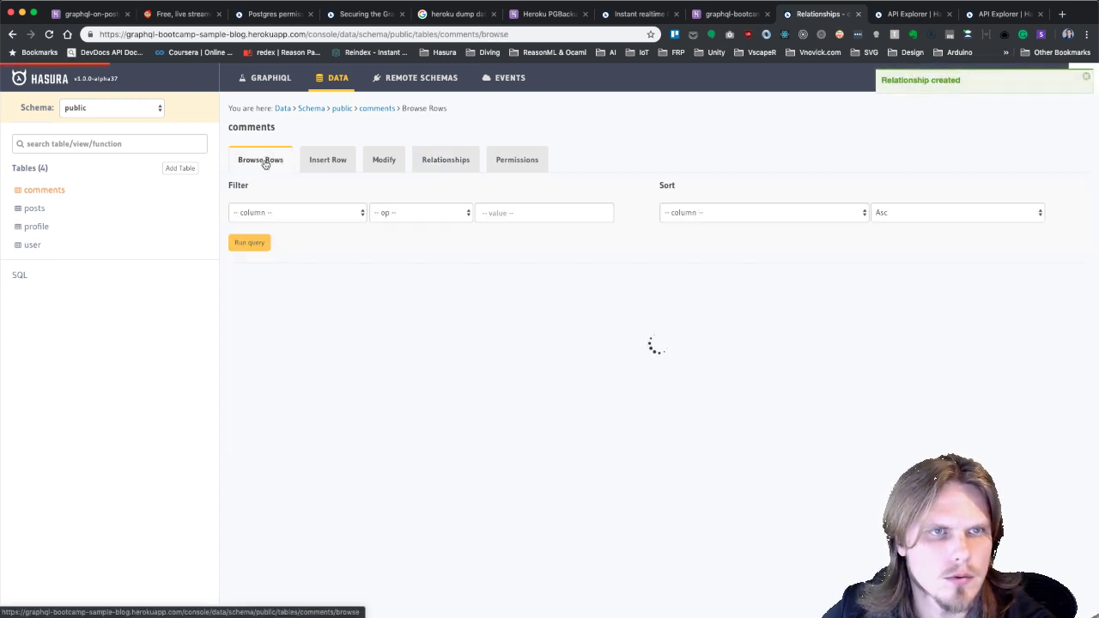
click(336, 163)
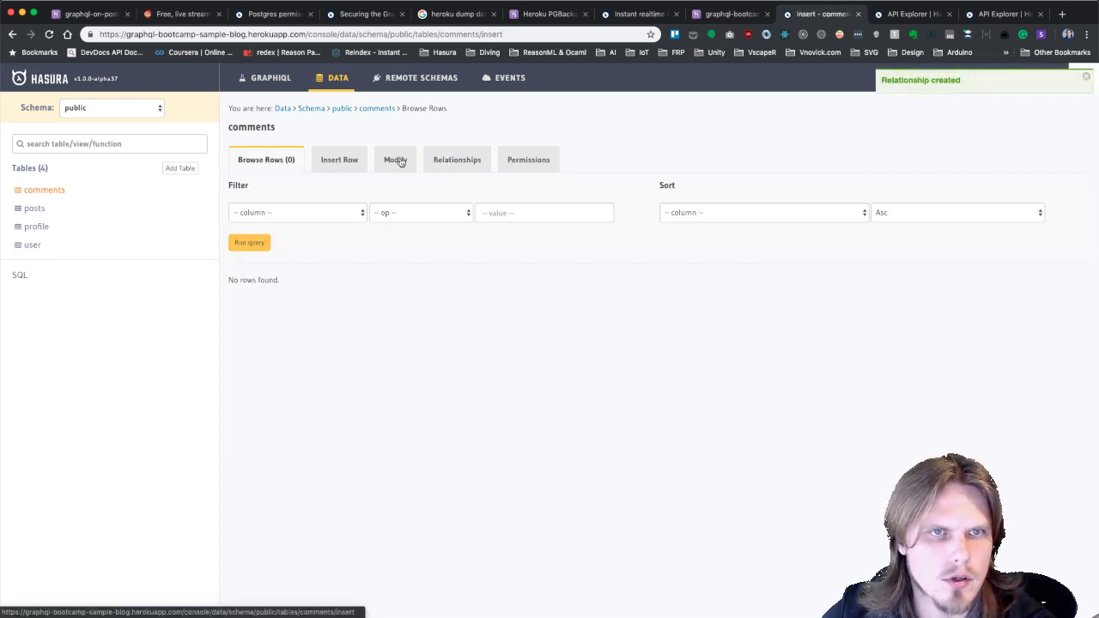
Make parentCommentId a foreign key referencing comments.id.
click(397, 161)
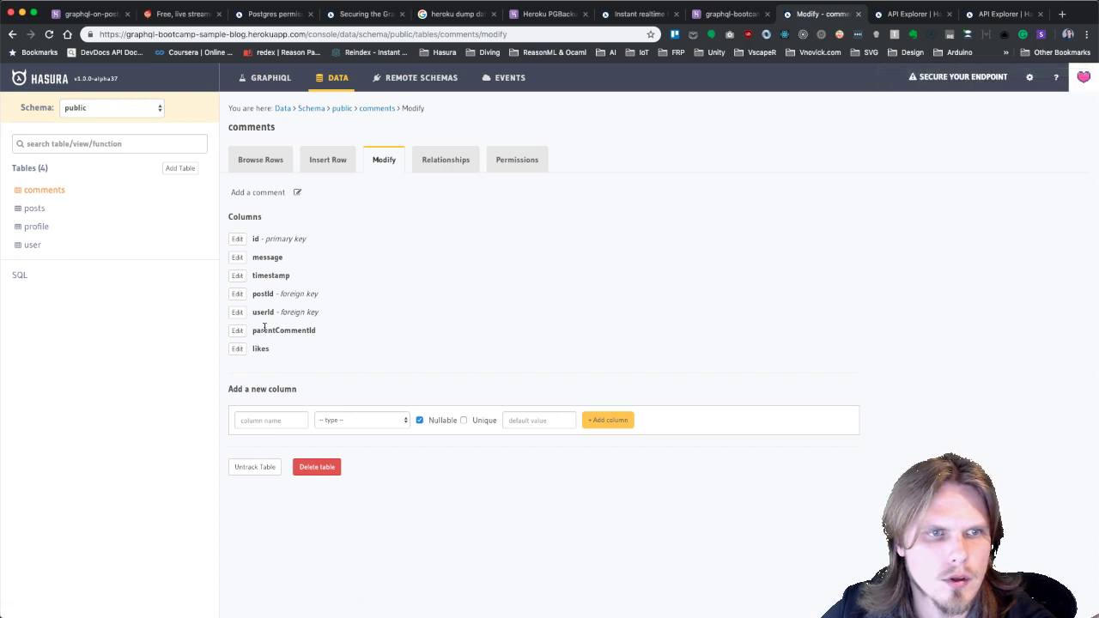
click(238, 331)
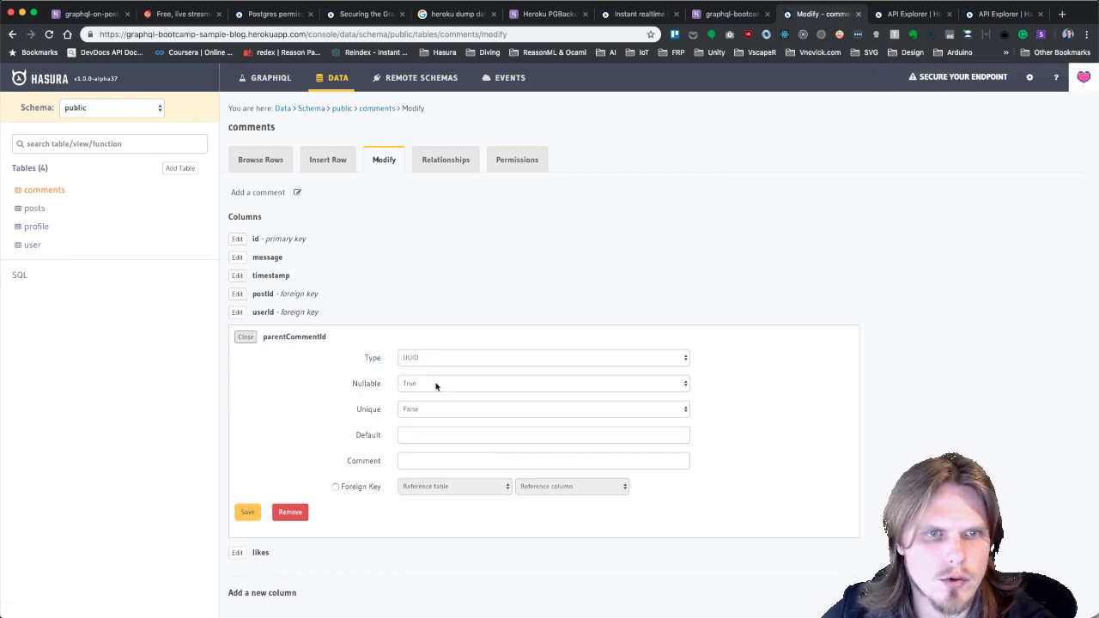
click(336, 487)
click(429, 487)
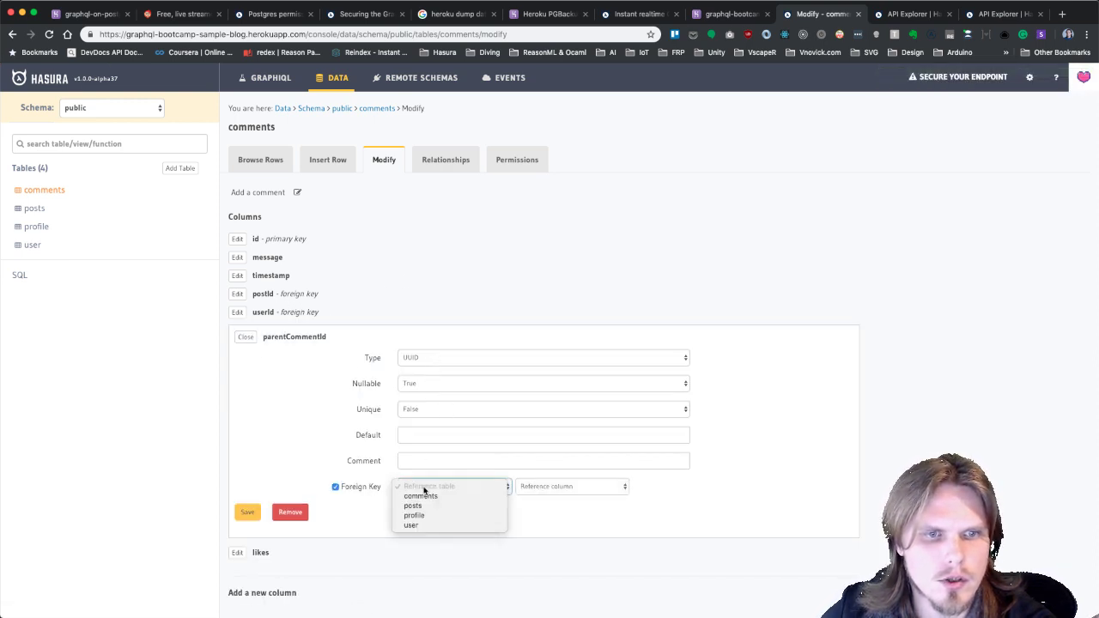
click(550, 479)
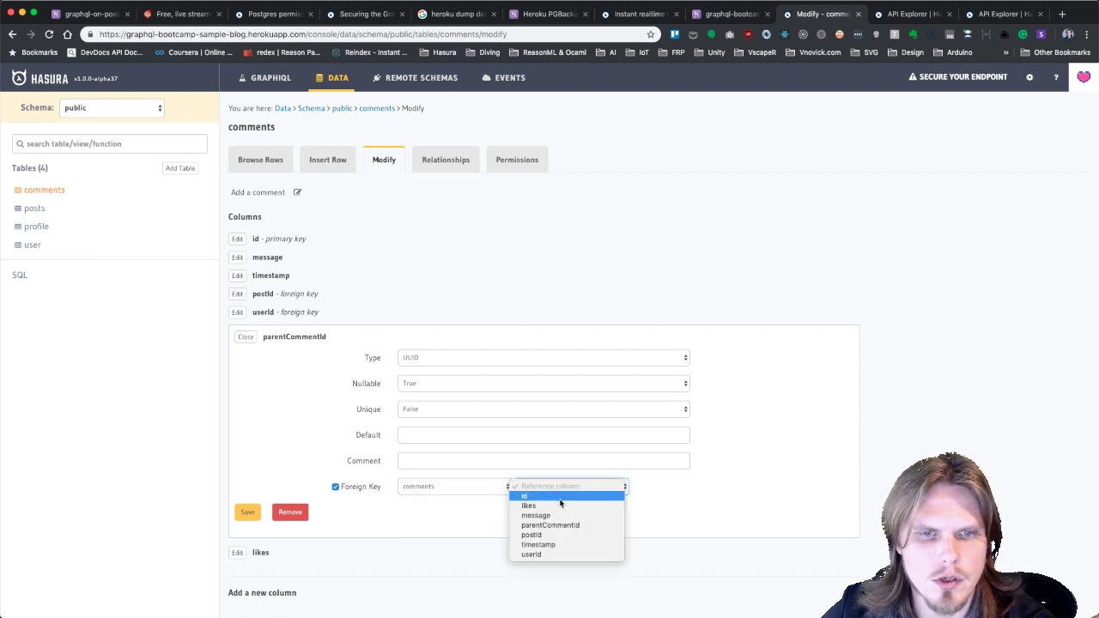
click(559, 494)
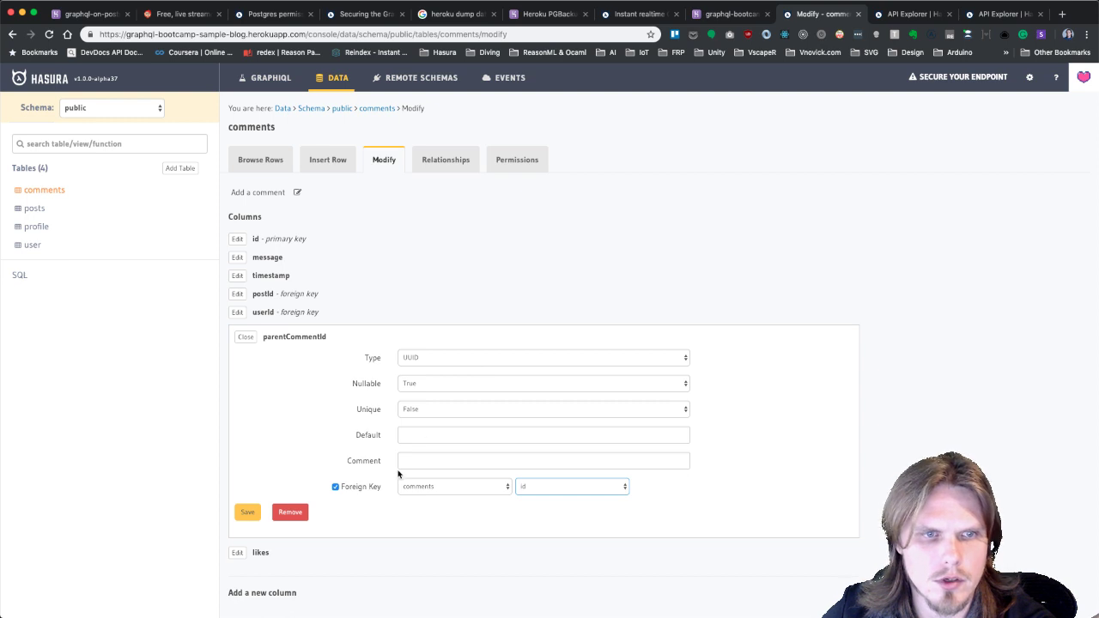
click(254, 511)
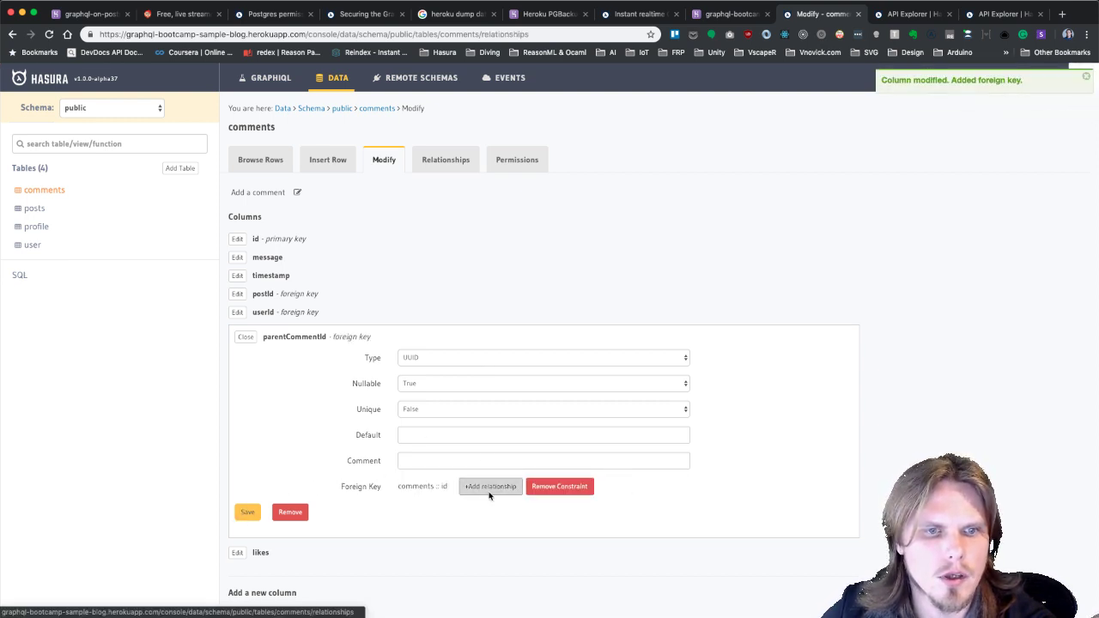
Add the suggested child-comments array relationship, keeping the default name commentssByparentcommentid.
click(490, 487)
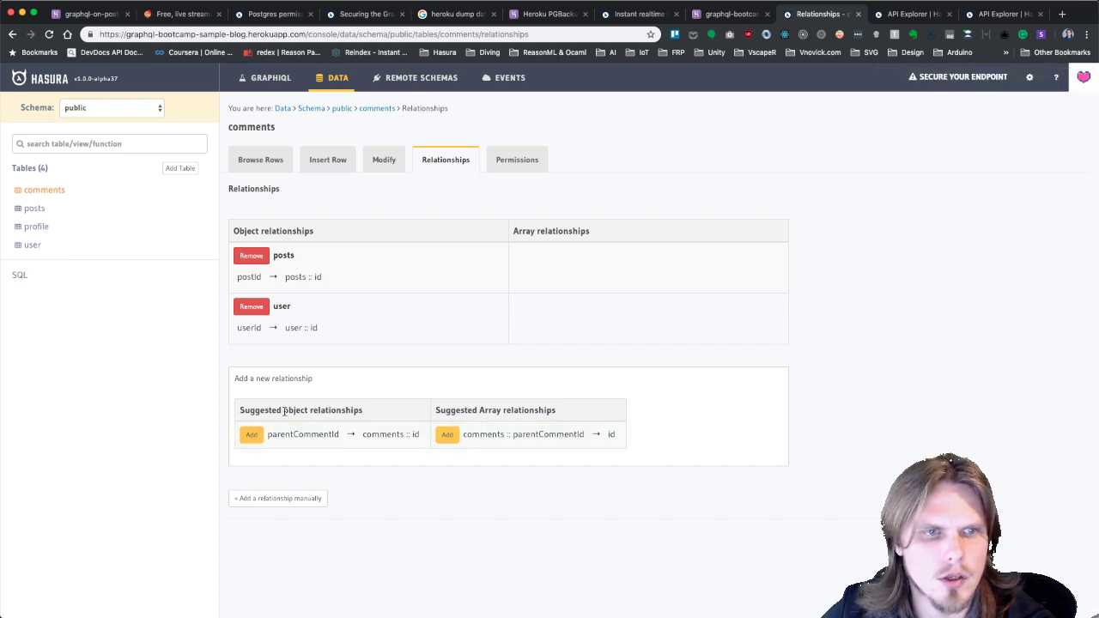
click(453, 435)
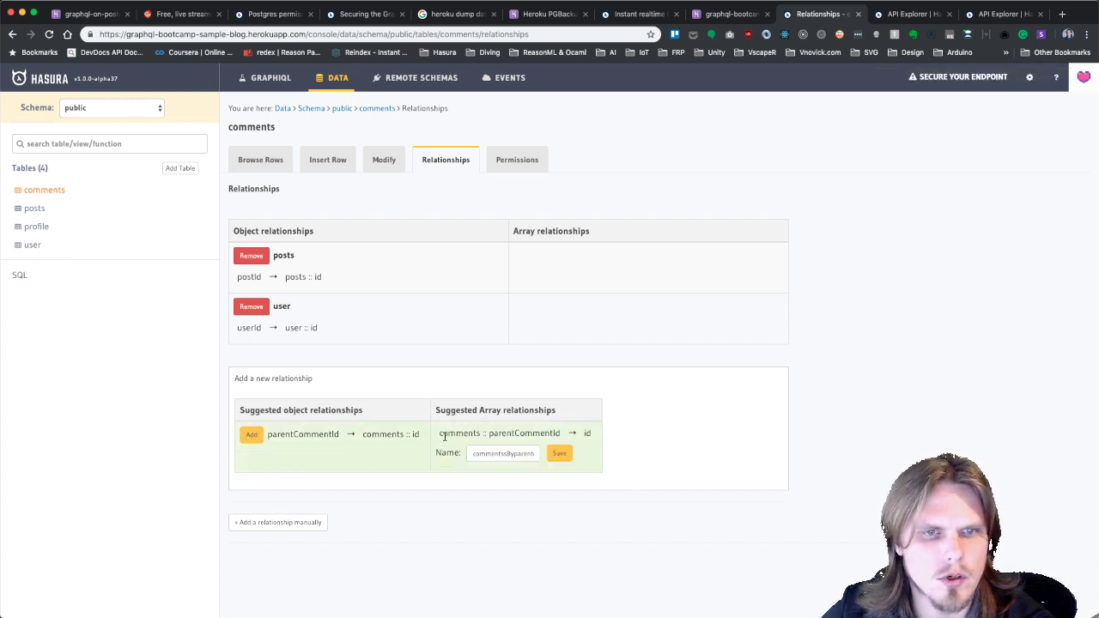
triple_click(516, 454)
text(commen)
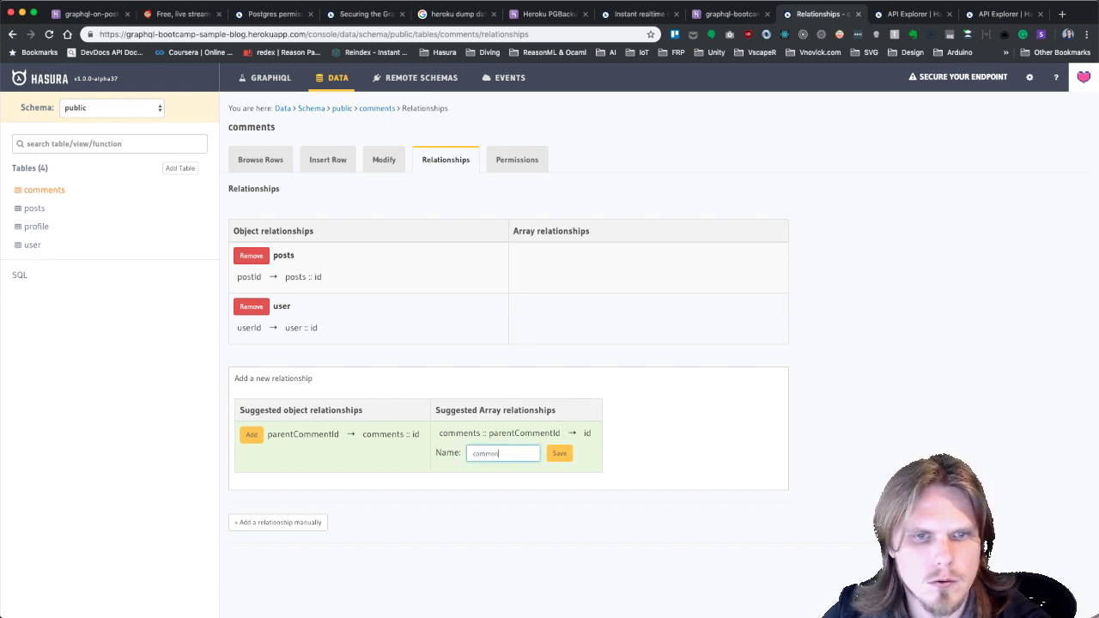
text(ts)
key(ctrl+z)
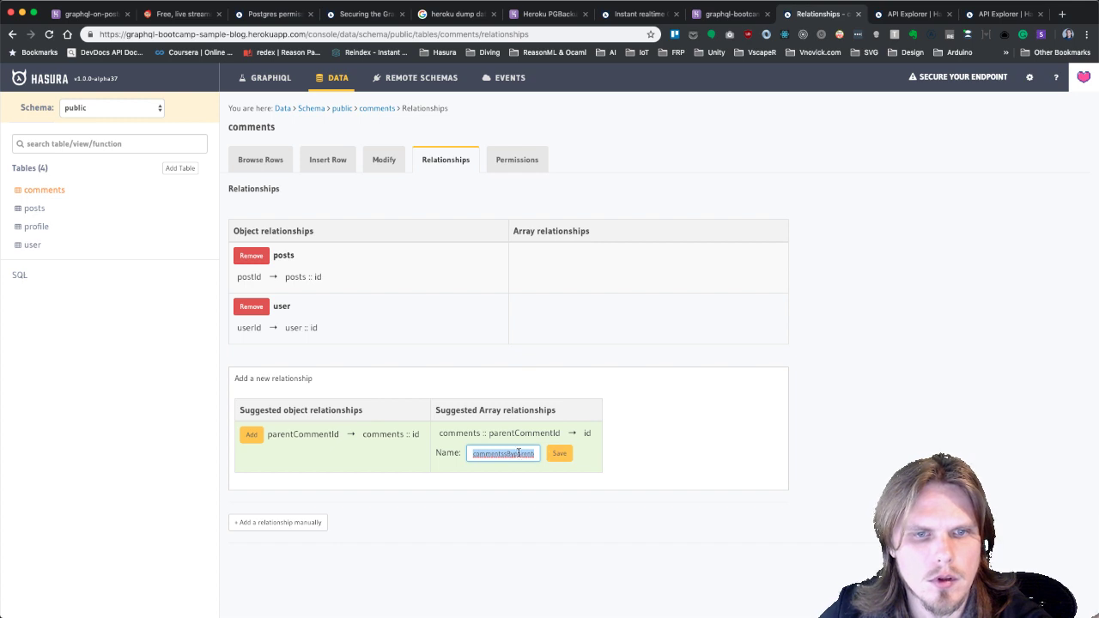
key(Right)
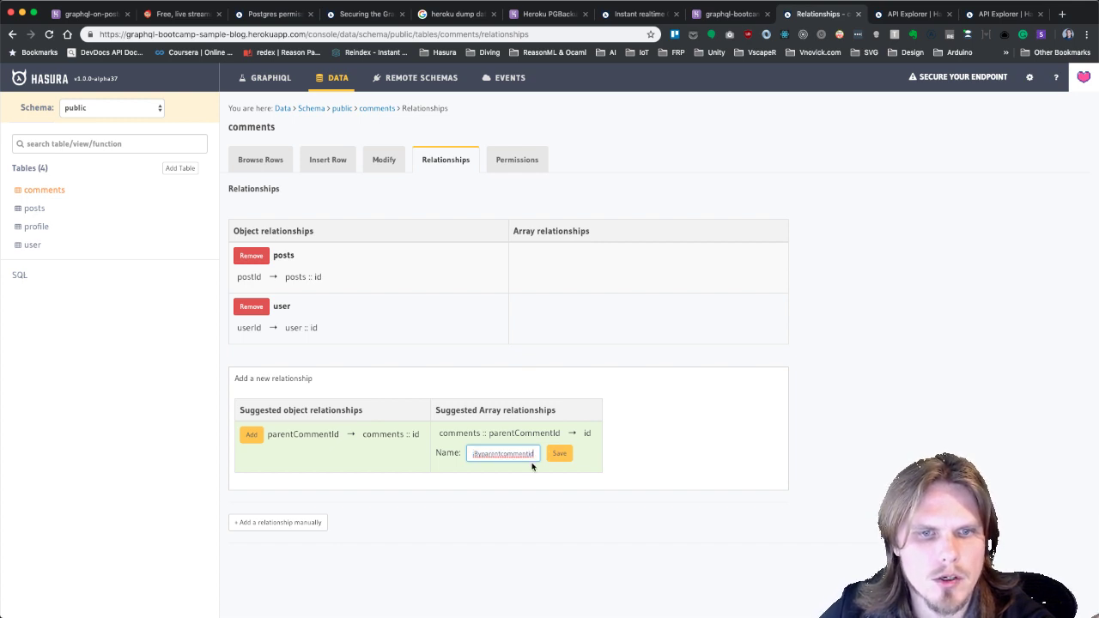
click(559, 453)
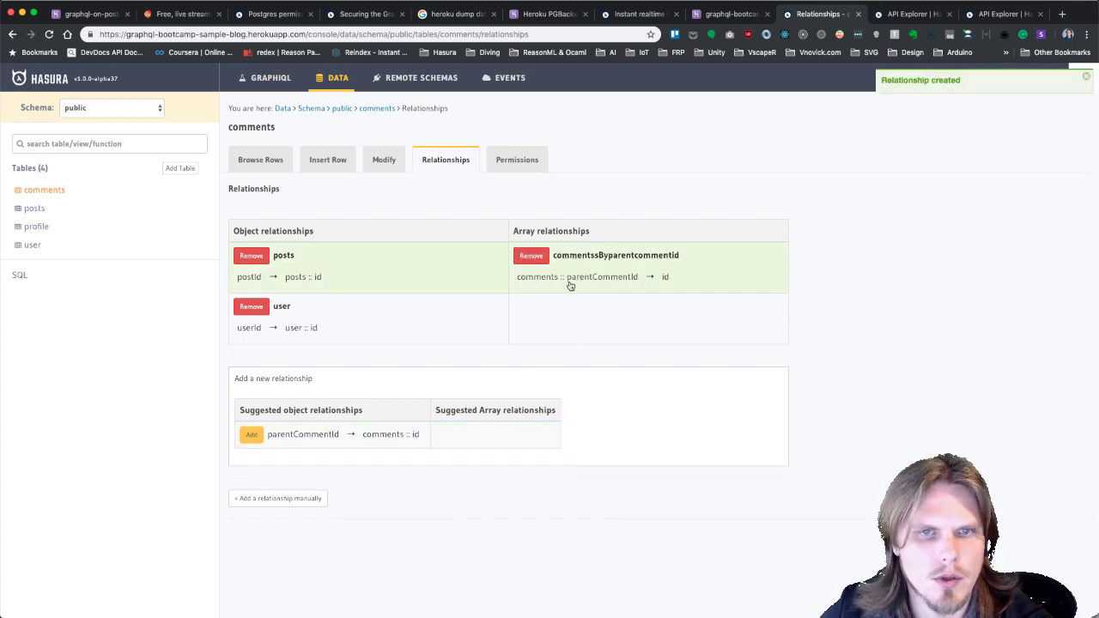
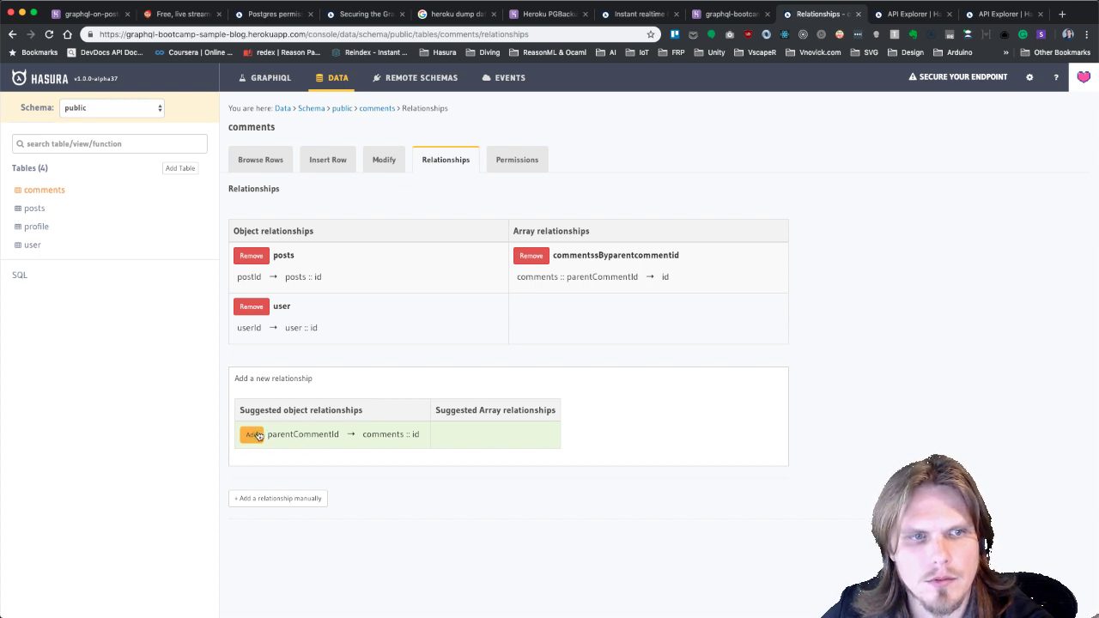
Recreate the commentsByparentcommentid array relationship on parentCommentId in the comments table.
click(253, 435)
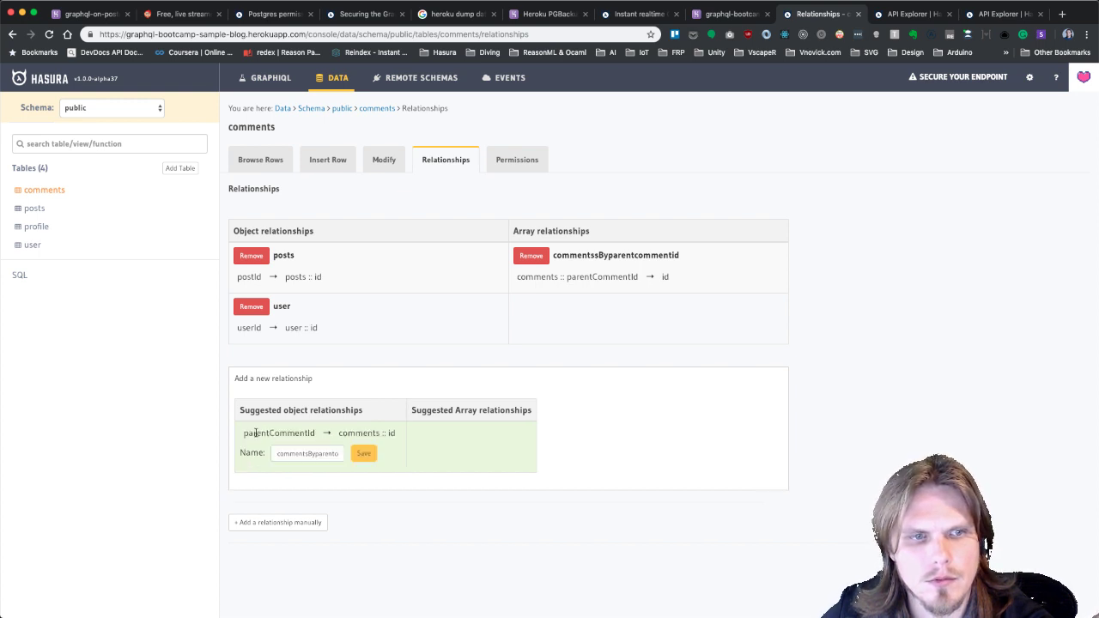
double_click(309, 453)
click(531, 255)
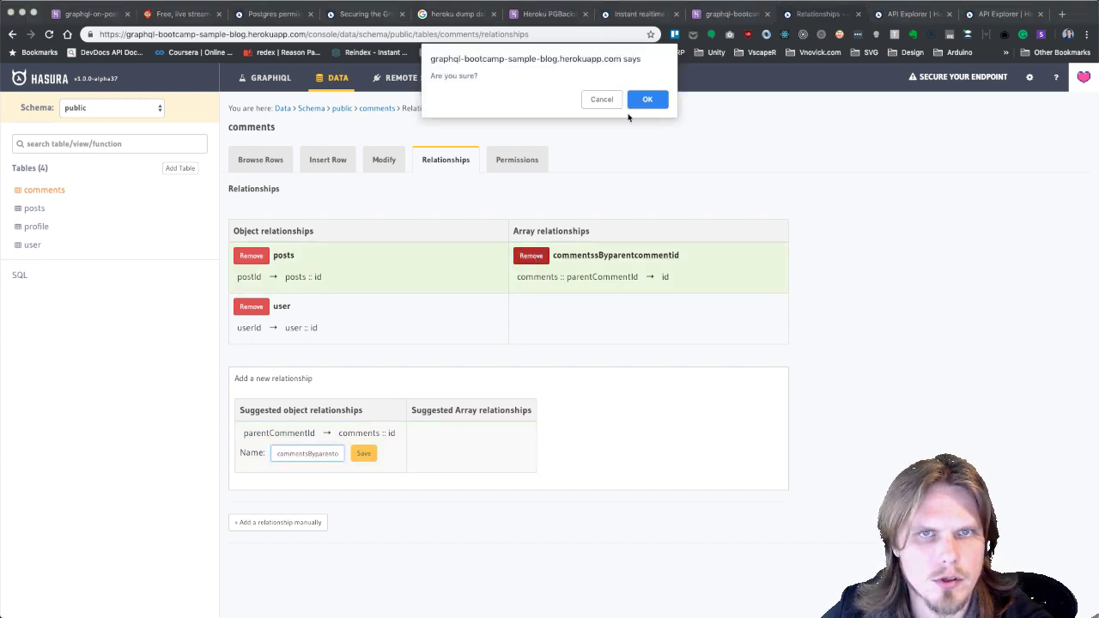
click(648, 100)
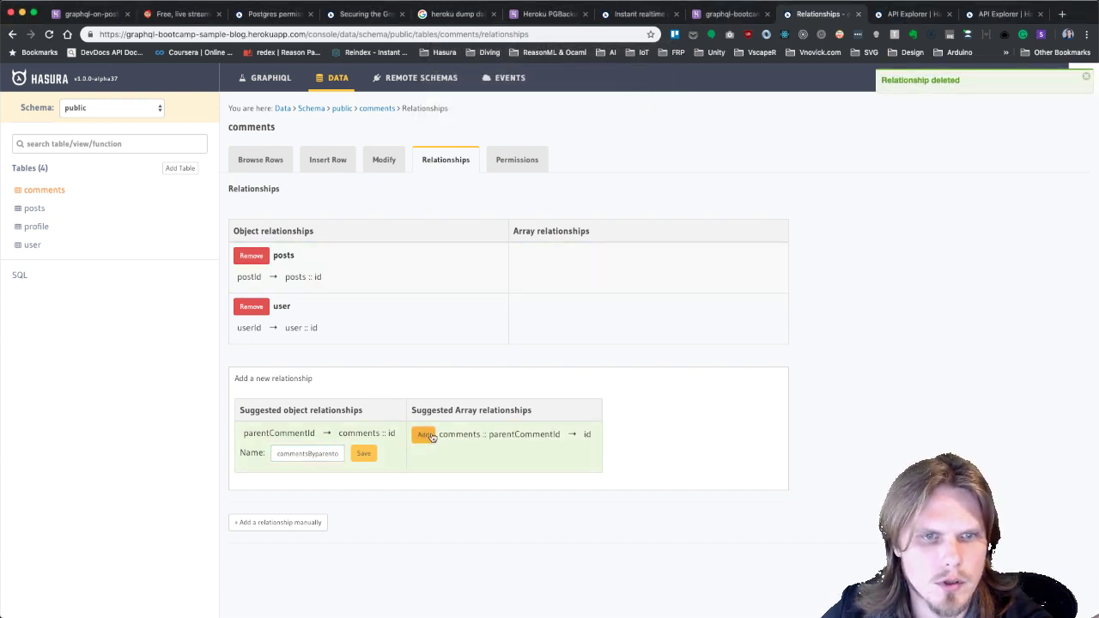
click(425, 434)
click(508, 448)
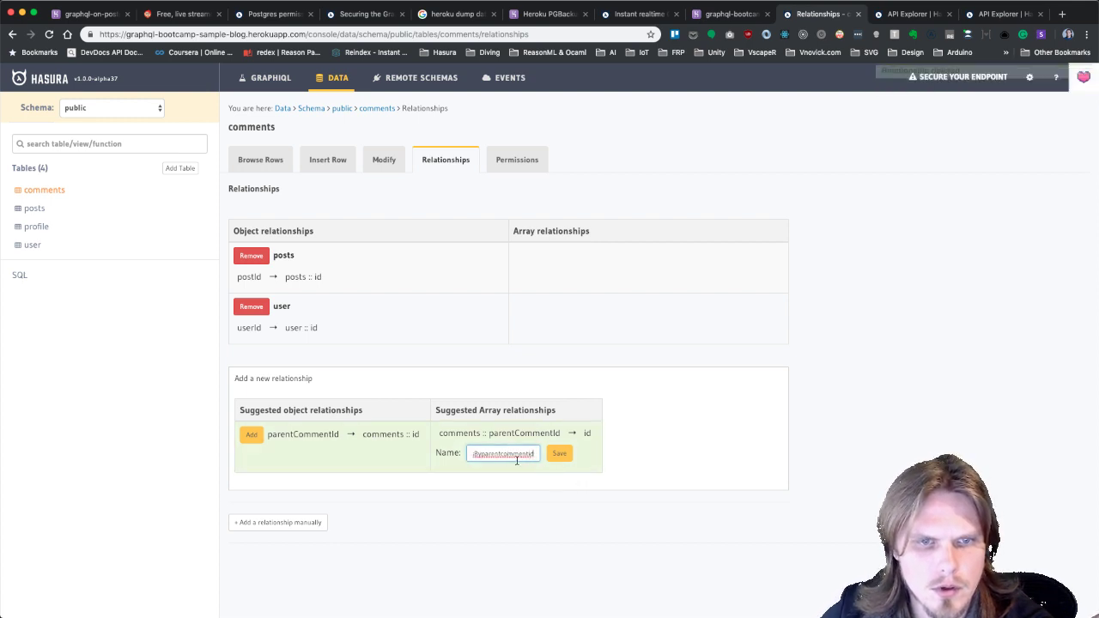
click(559, 452)
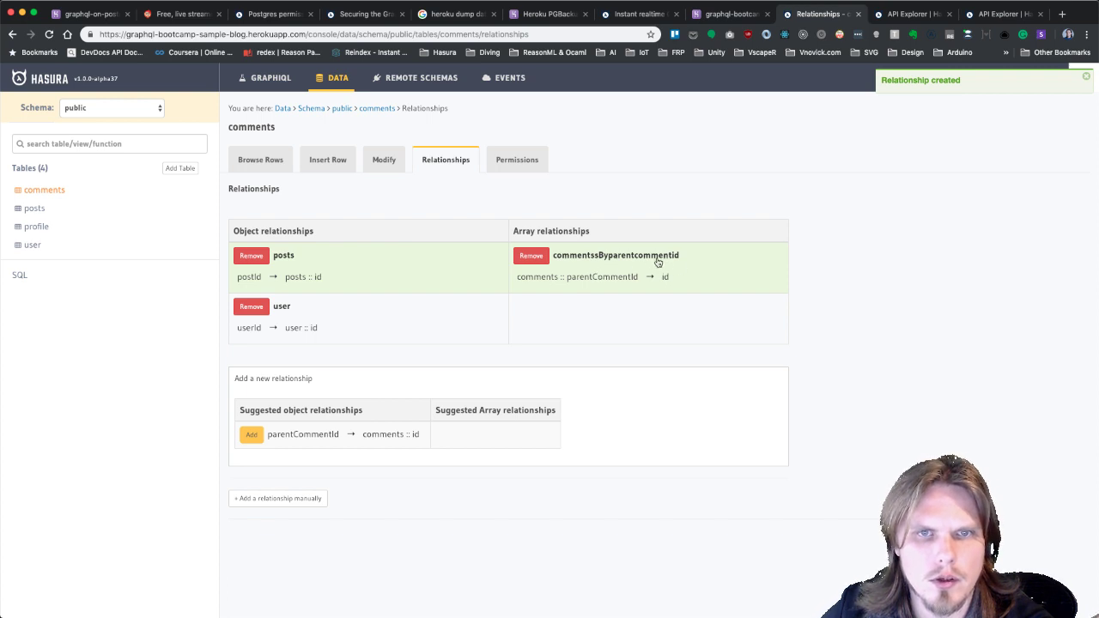
click(534, 259)
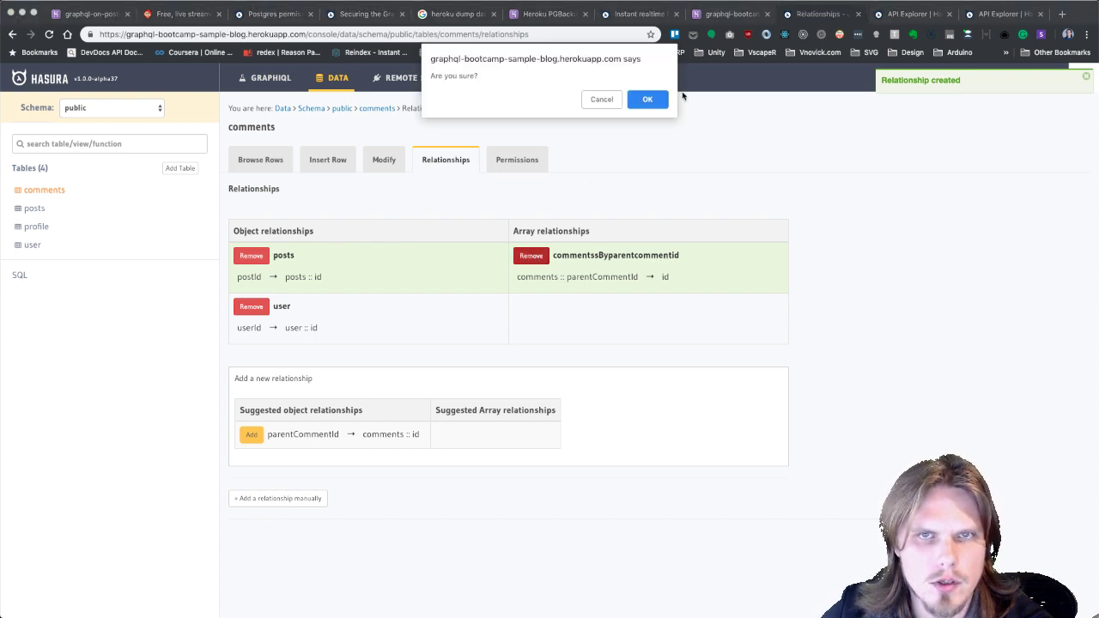
click(648, 100)
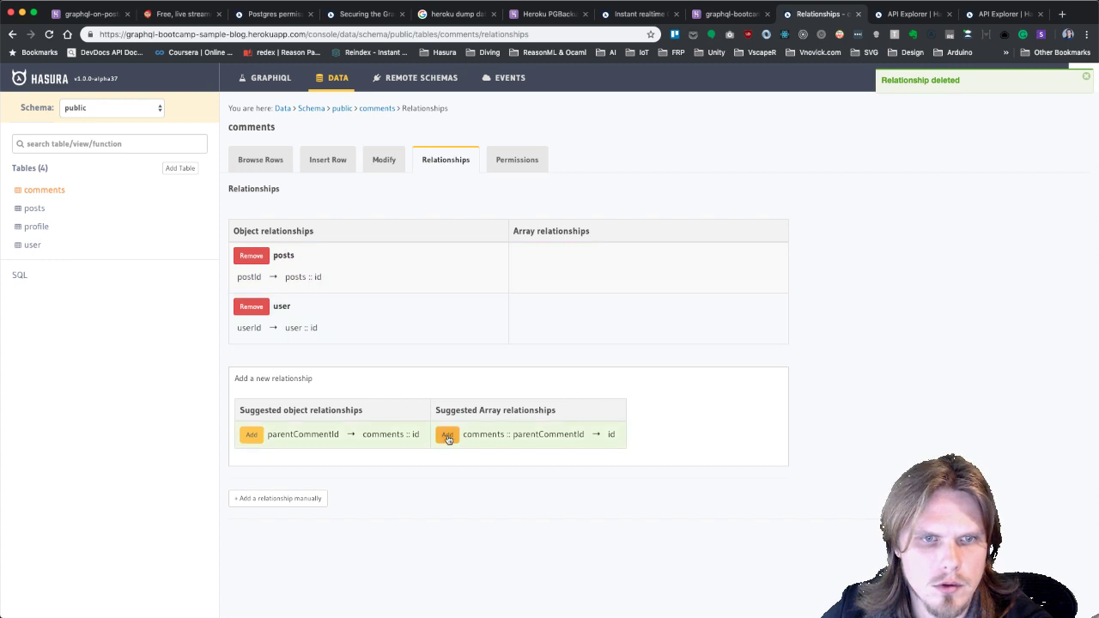
click(447, 434)
click(504, 454)
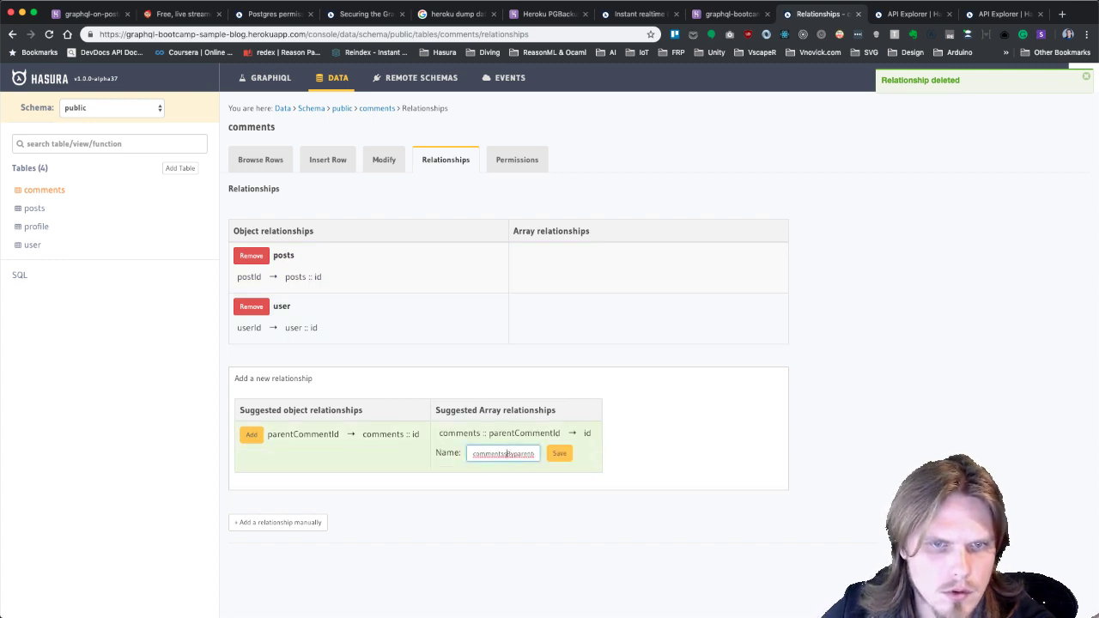
click(559, 453)
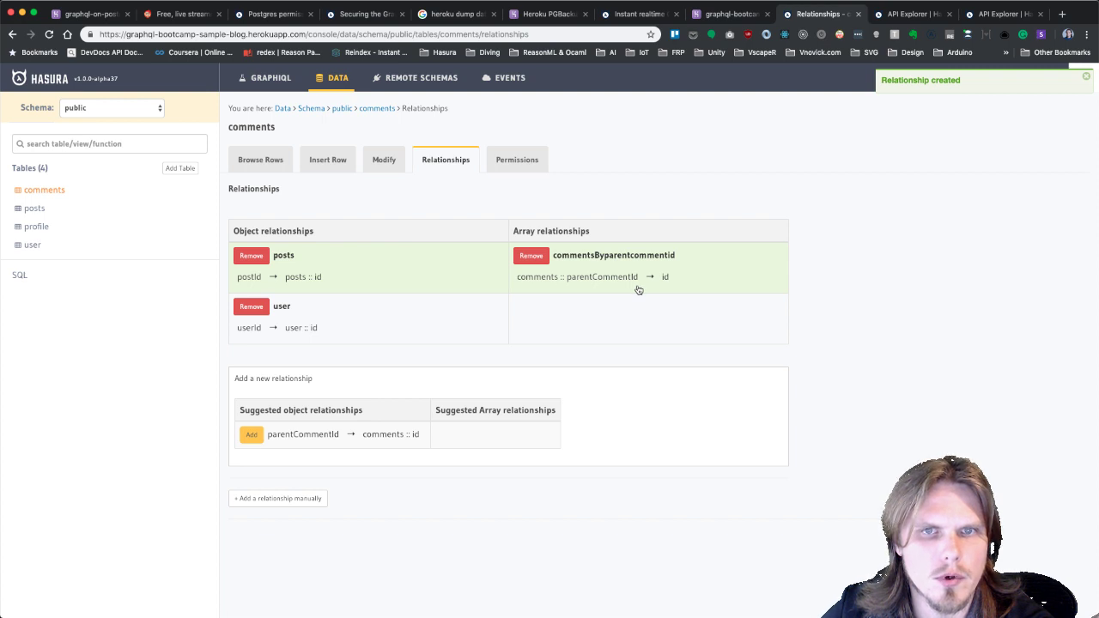
Add the parentCommentId object relationship and rename it parrentComment.
click(248, 435)
click(326, 454)
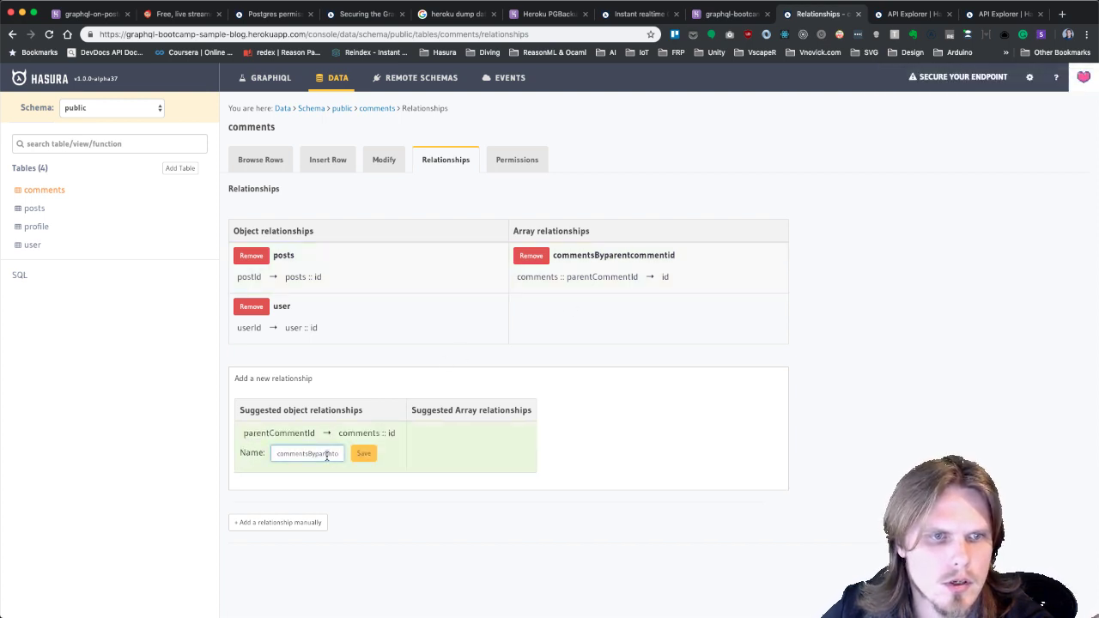
click(371, 461)
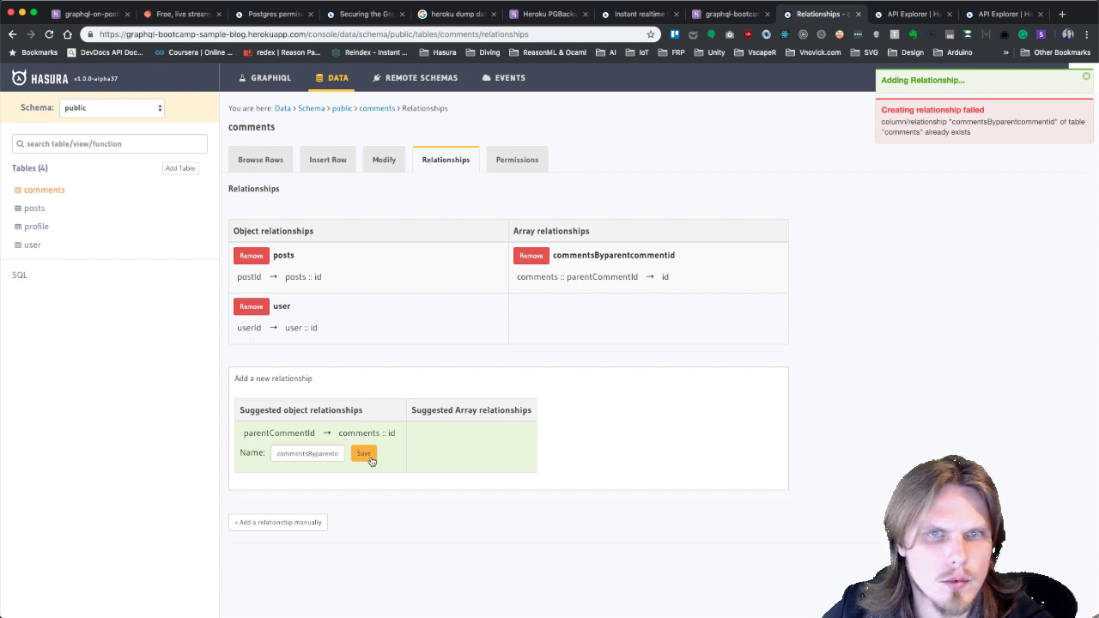
click(307, 454)
key(super+a)
text(c)
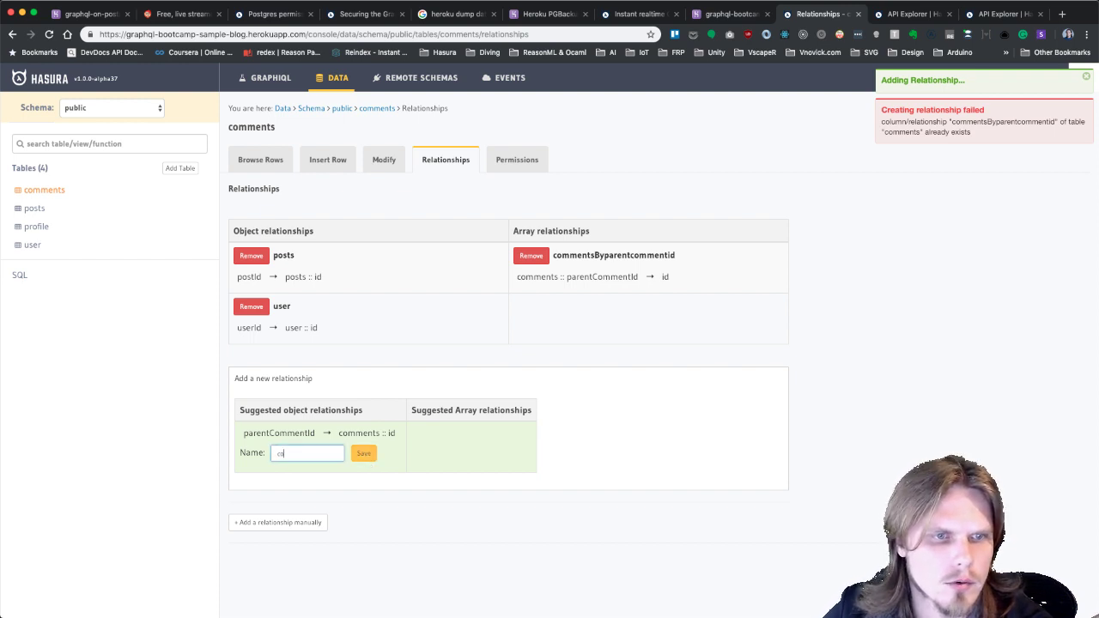
text(omme)
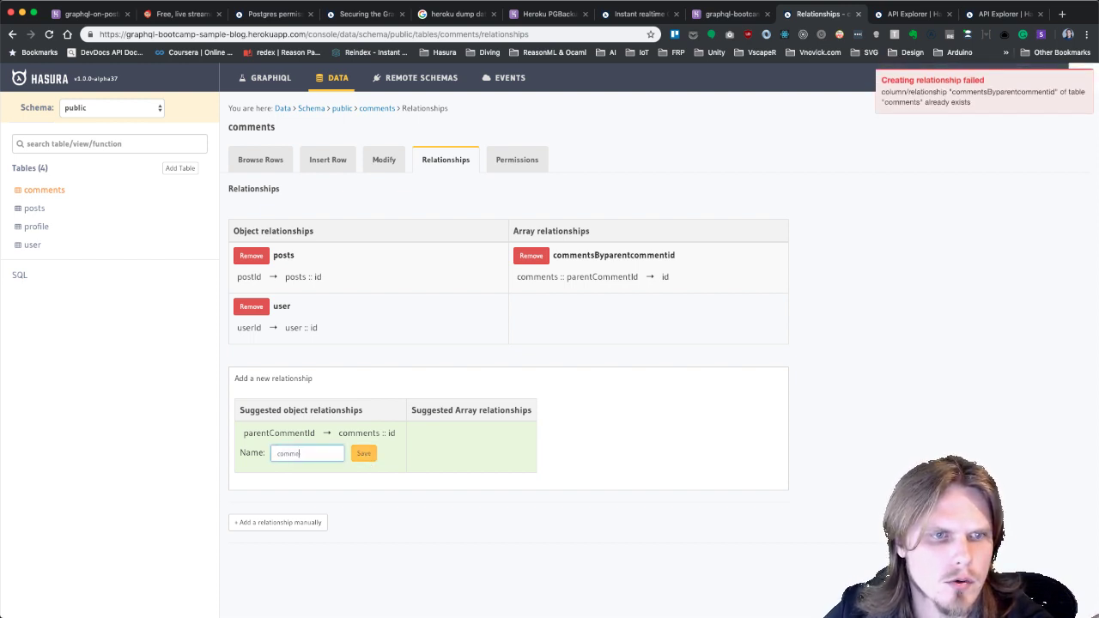
key(super+a)
text(a)
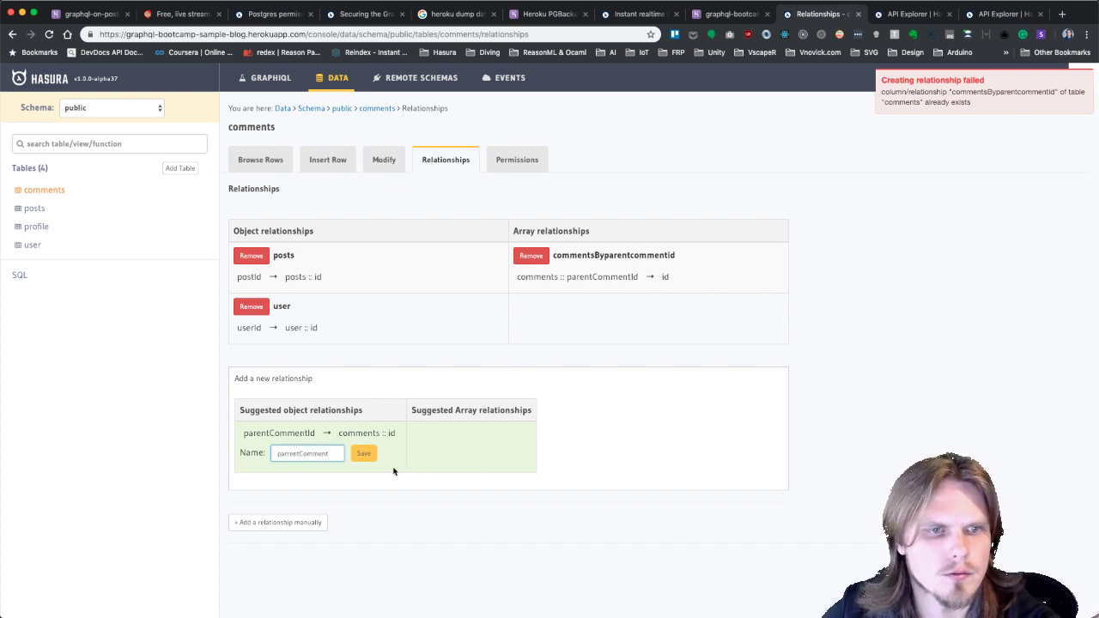
click(366, 453)
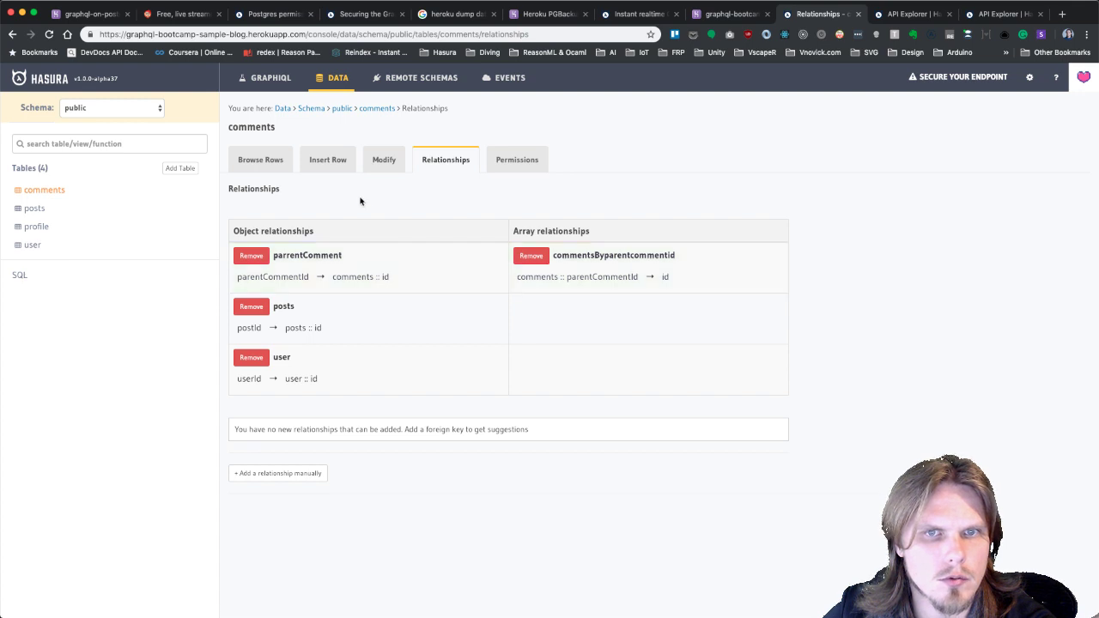
Add a comments array relationship to the posts table.
click(39, 211)
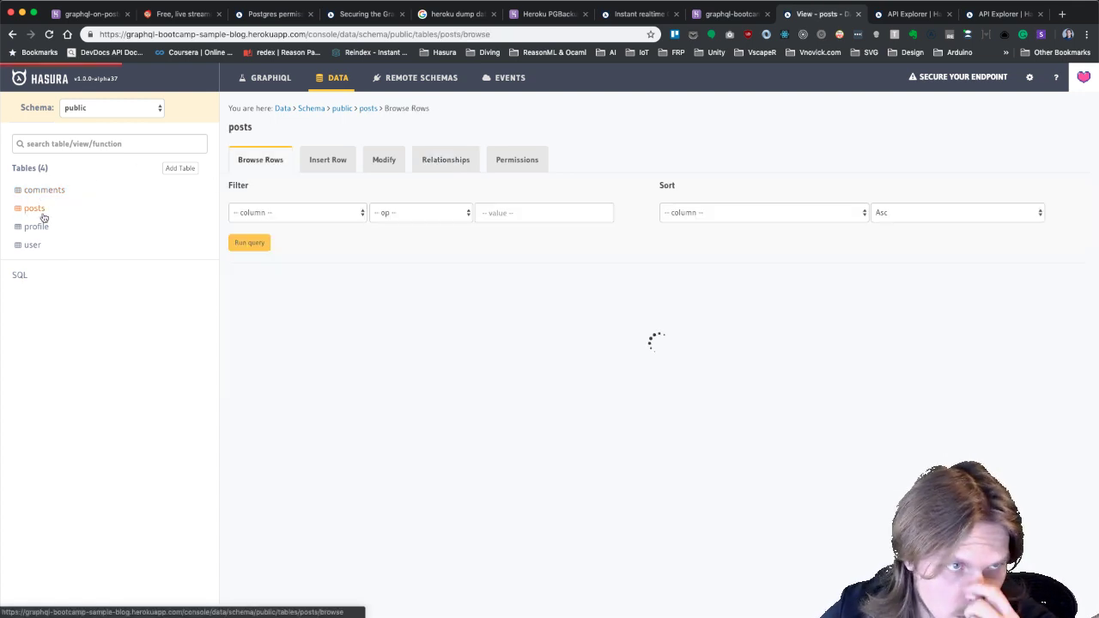
click(454, 161)
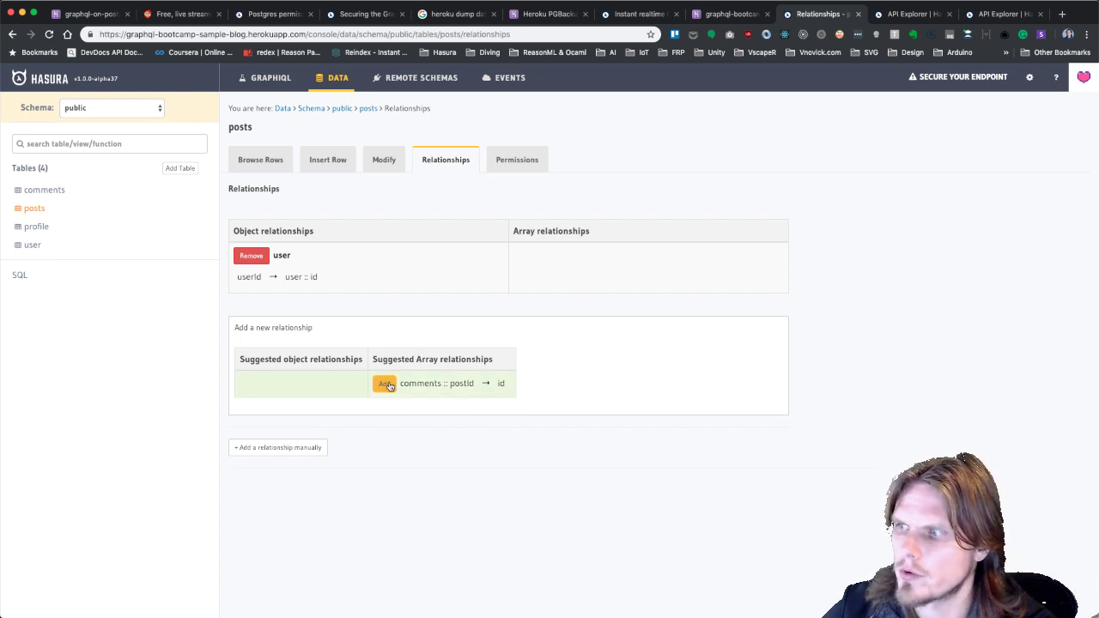
click(387, 386)
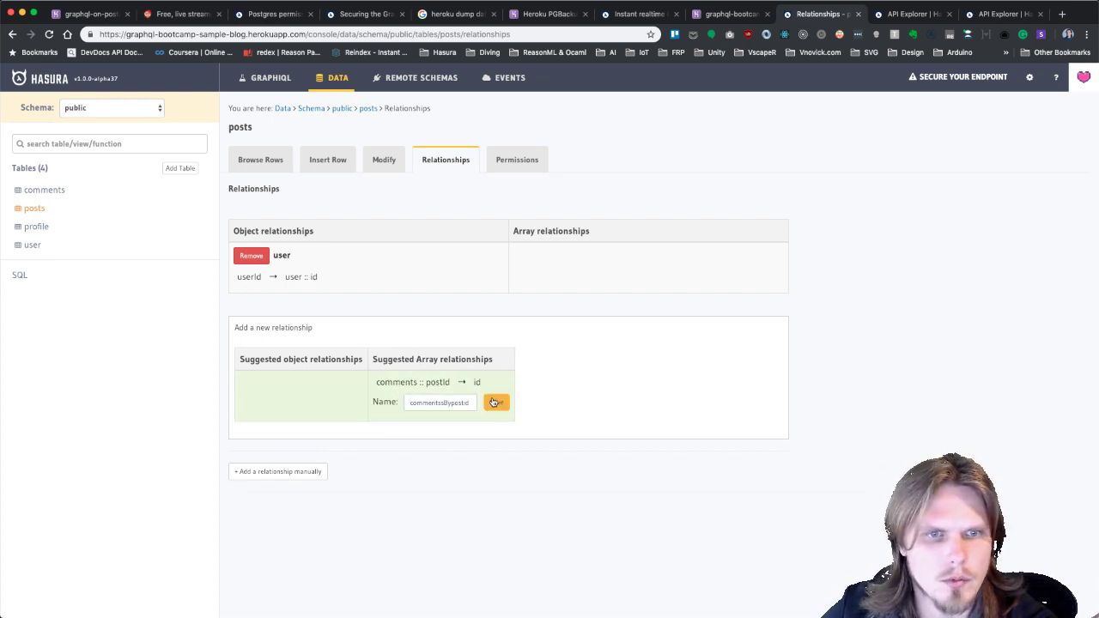
click(458, 401)
text(c)
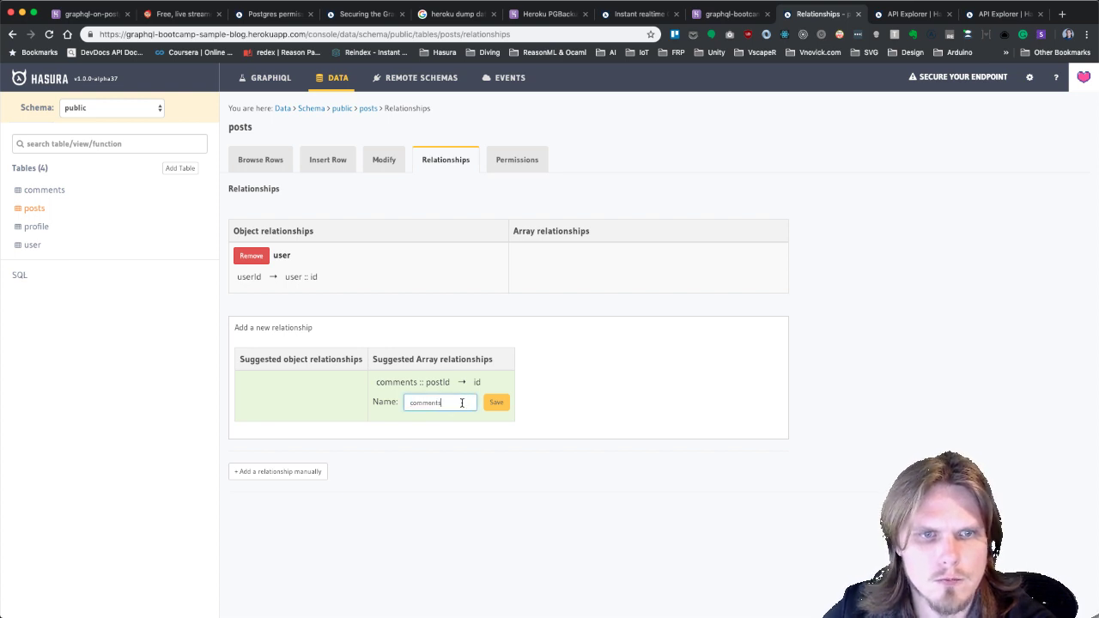
click(496, 403)
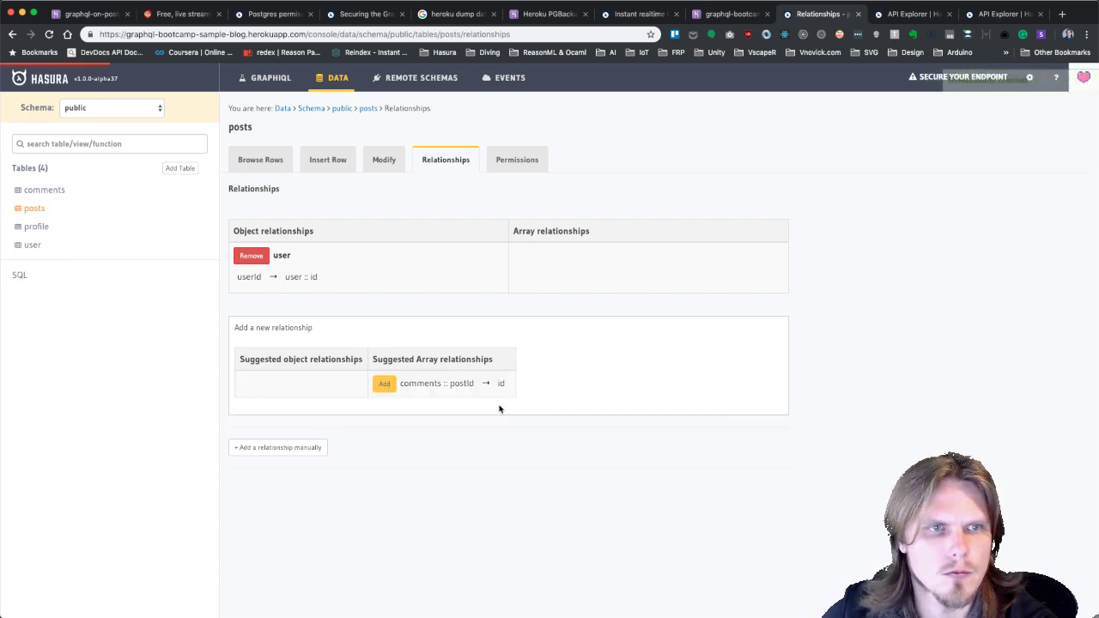
Try renaming the suggested usersByprofileId relationship on the profile table, then discard it.
click(37, 227)
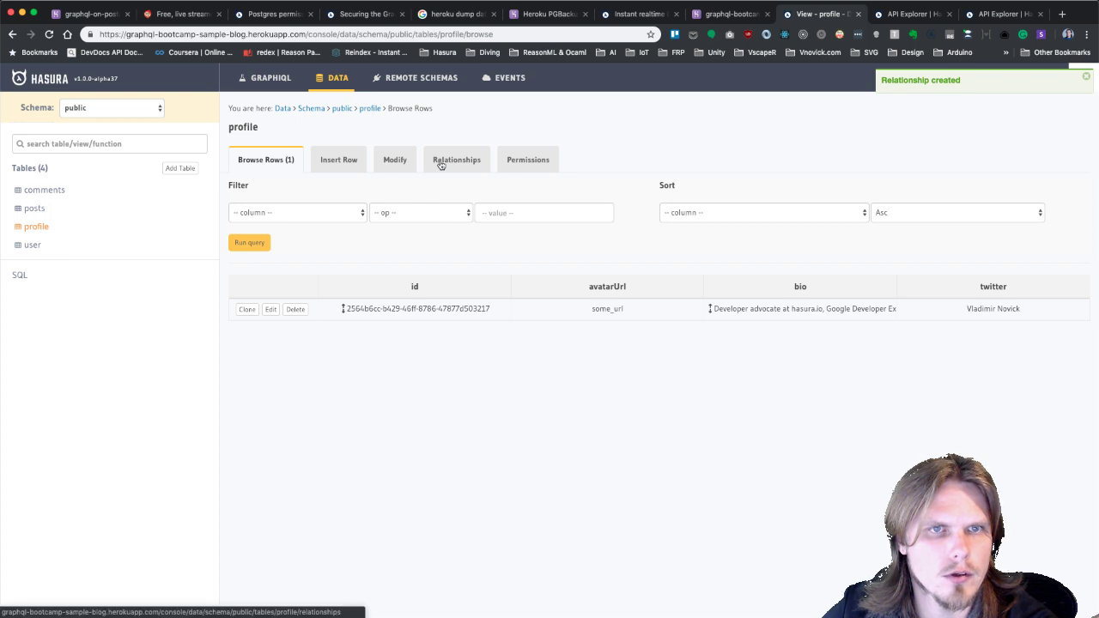
click(440, 165)
click(383, 286)
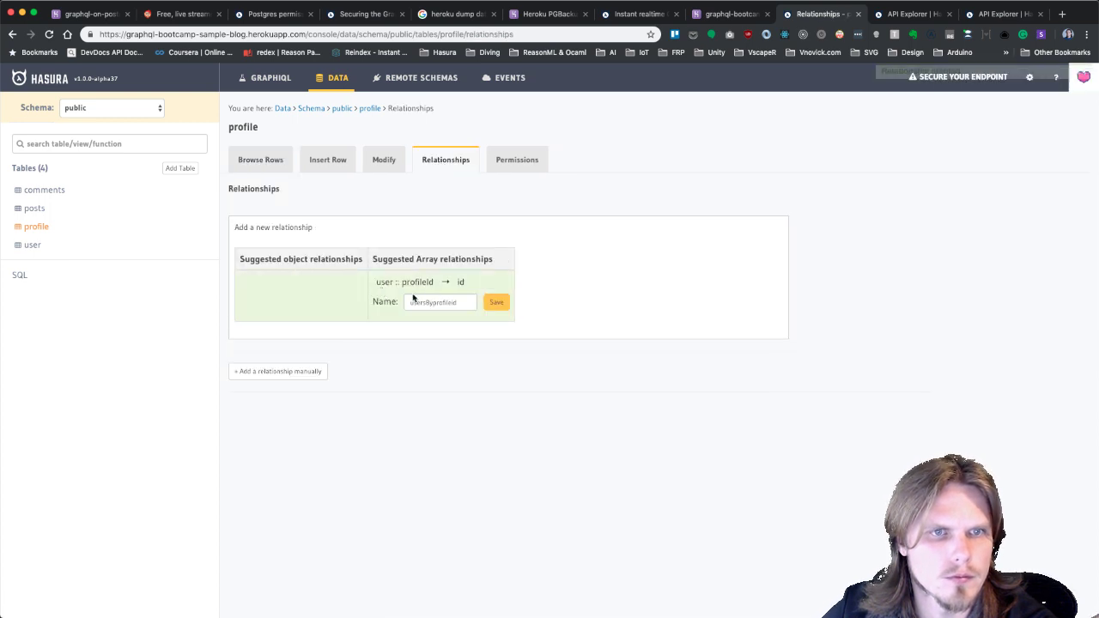
double_click(450, 304)
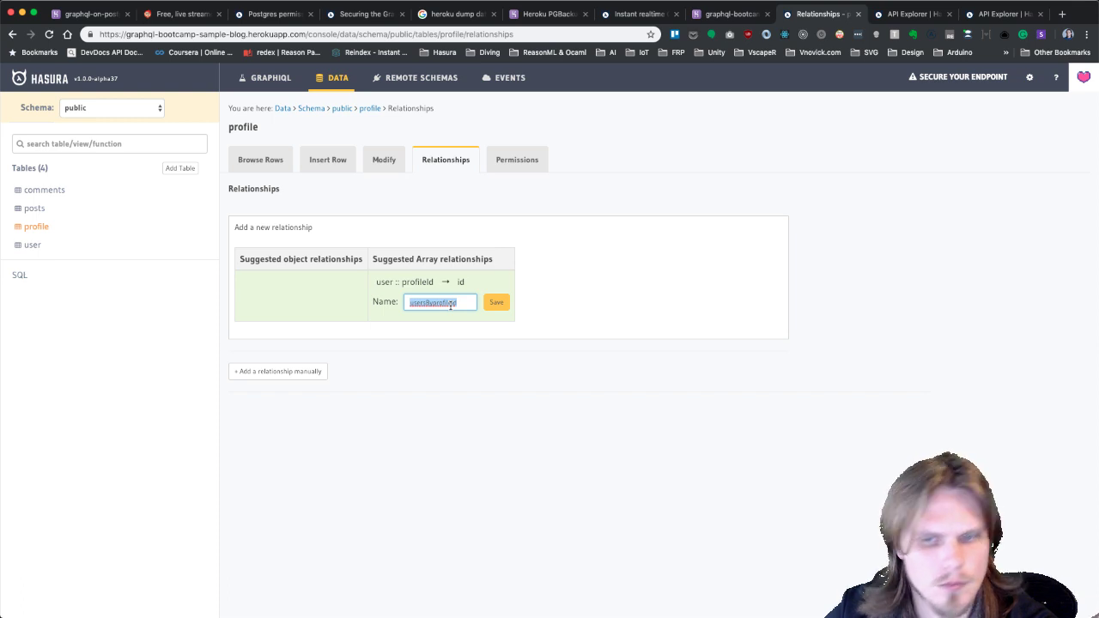
text(users)
key(super+z)
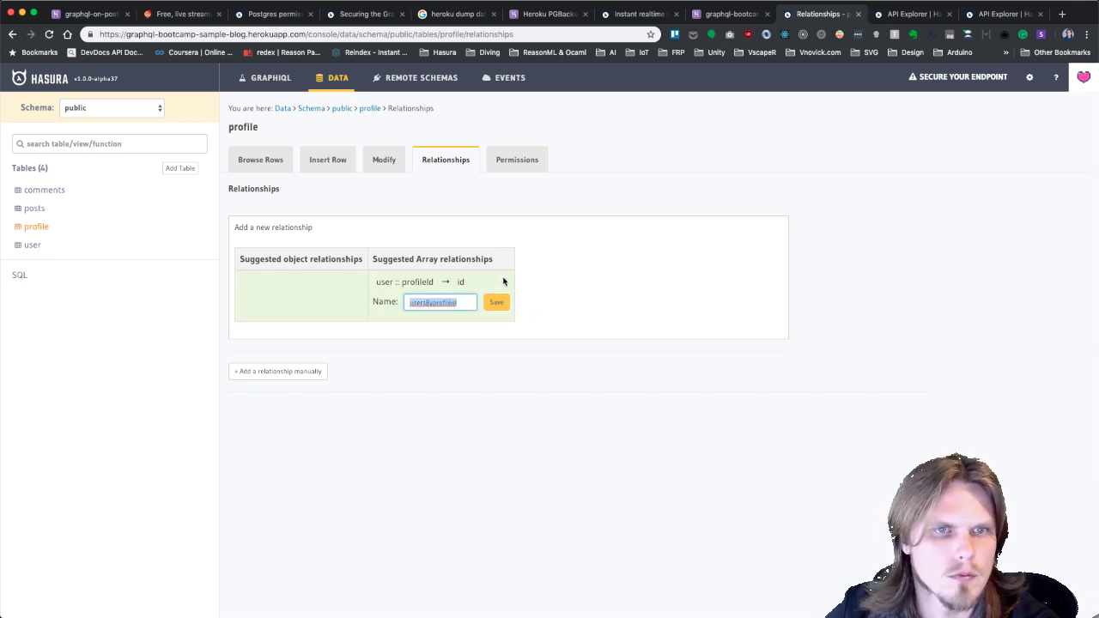
text(users)
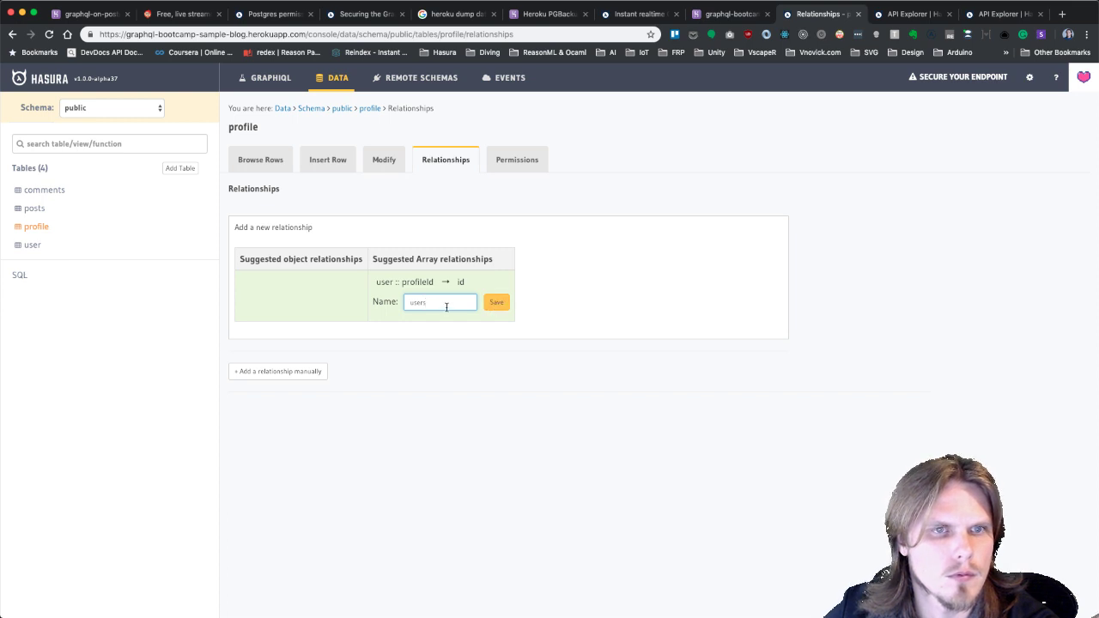
key(super+a)
key(BackSpace)
click(584, 245)
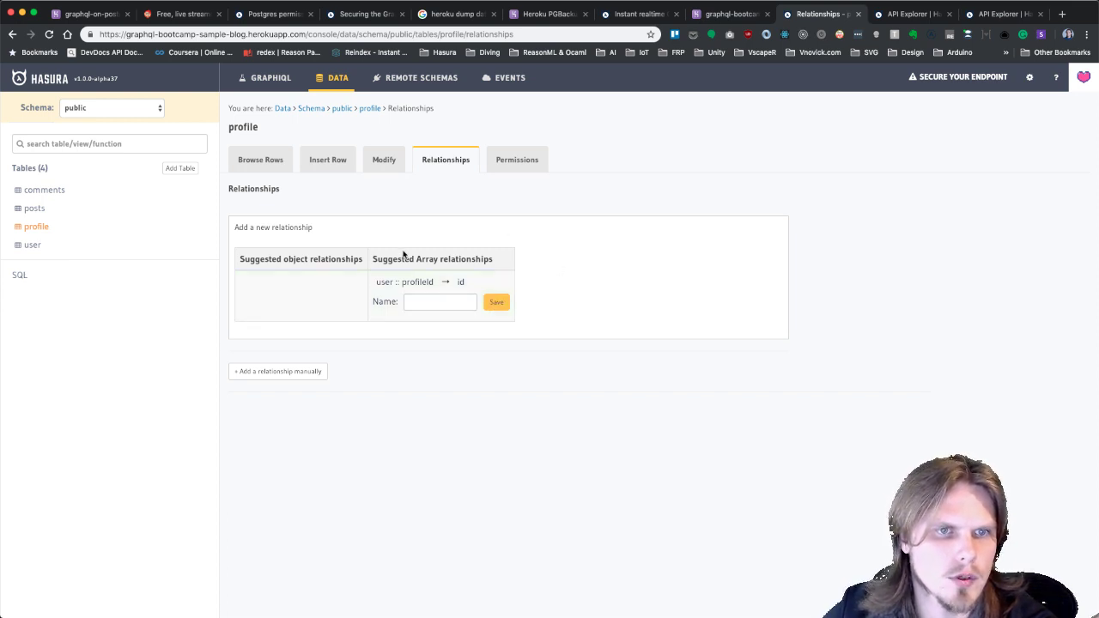
Add the suggested array relationship to the user table, named comments.
click(32, 245)
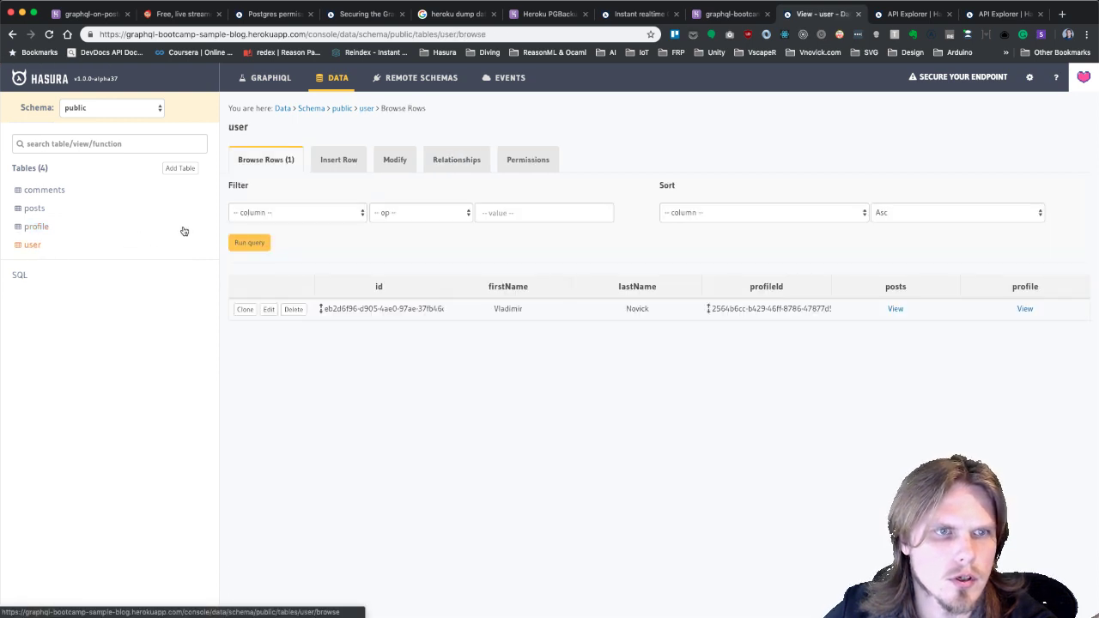
click(460, 167)
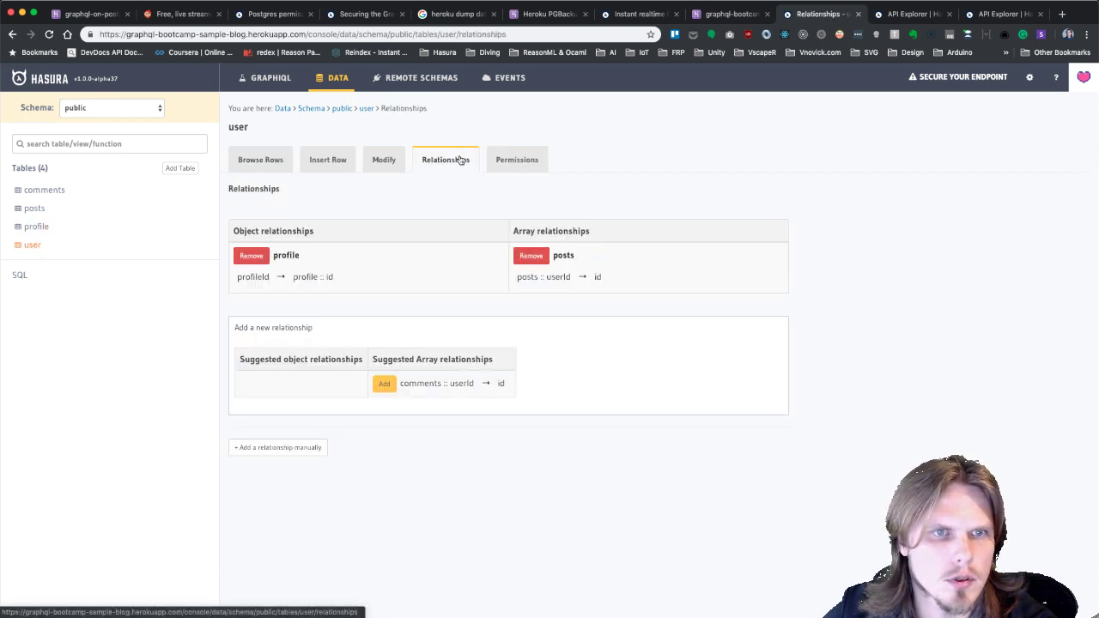
click(383, 384)
key(super+a)
text(c)
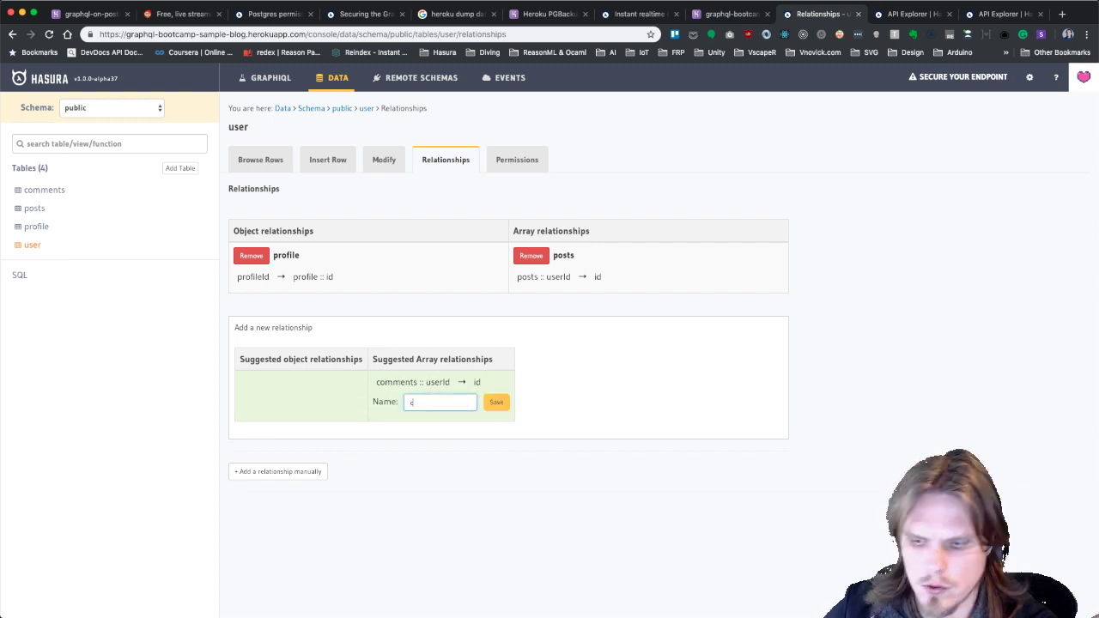
text(omments)
click(498, 403)
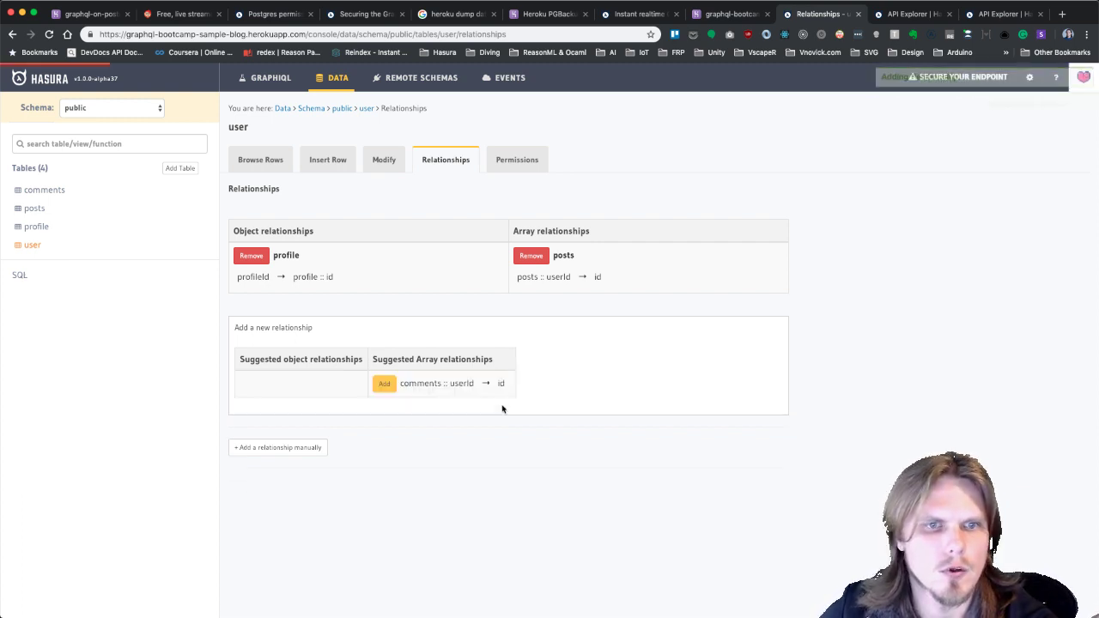
In GraphiQL, add a comments { message } block after the user's lastName field.
click(270, 77)
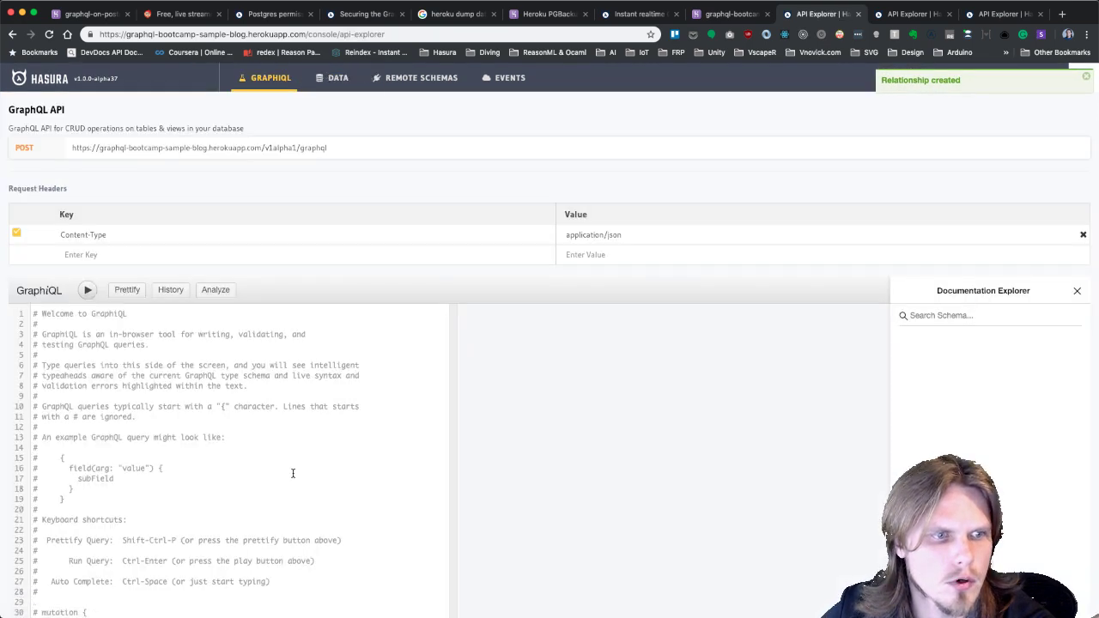
scroll(292, 473, down, 5)
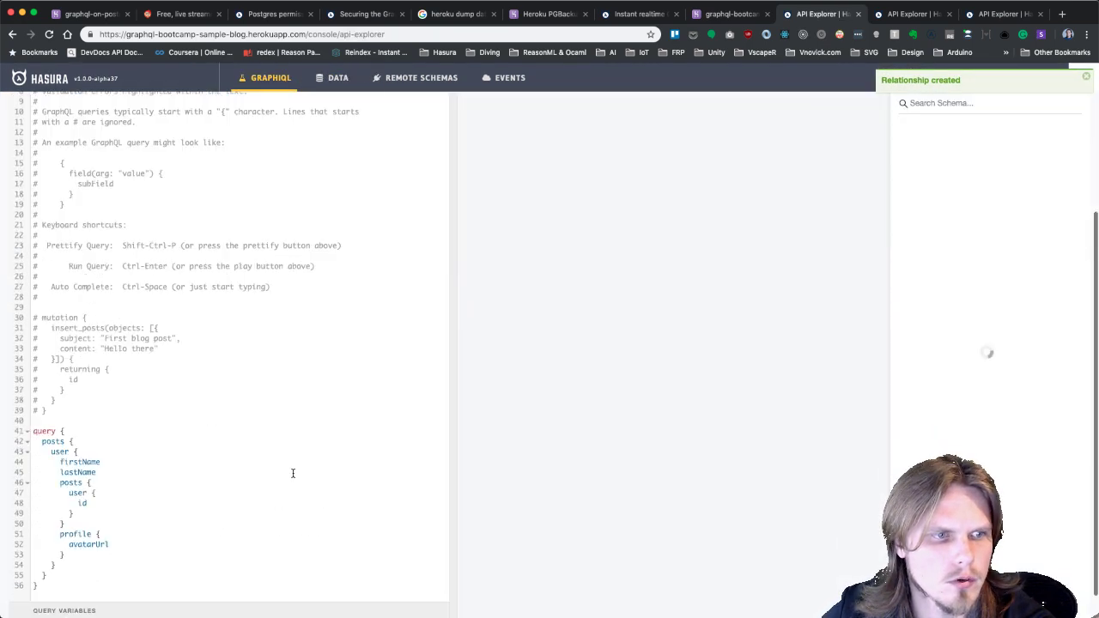
click(136, 479)
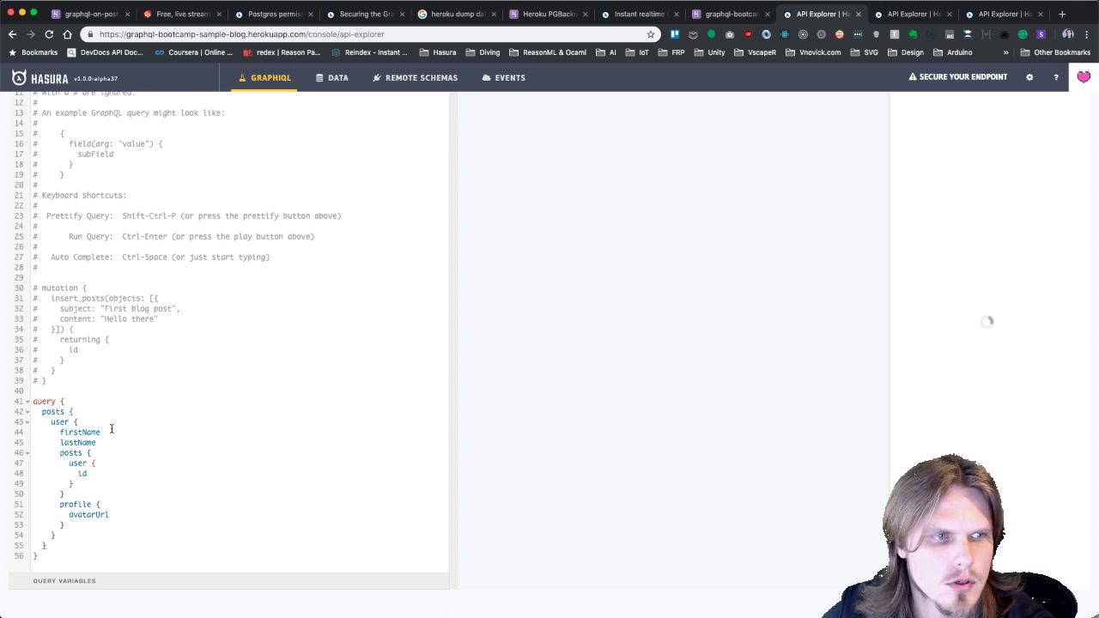
click(112, 429)
click(114, 442)
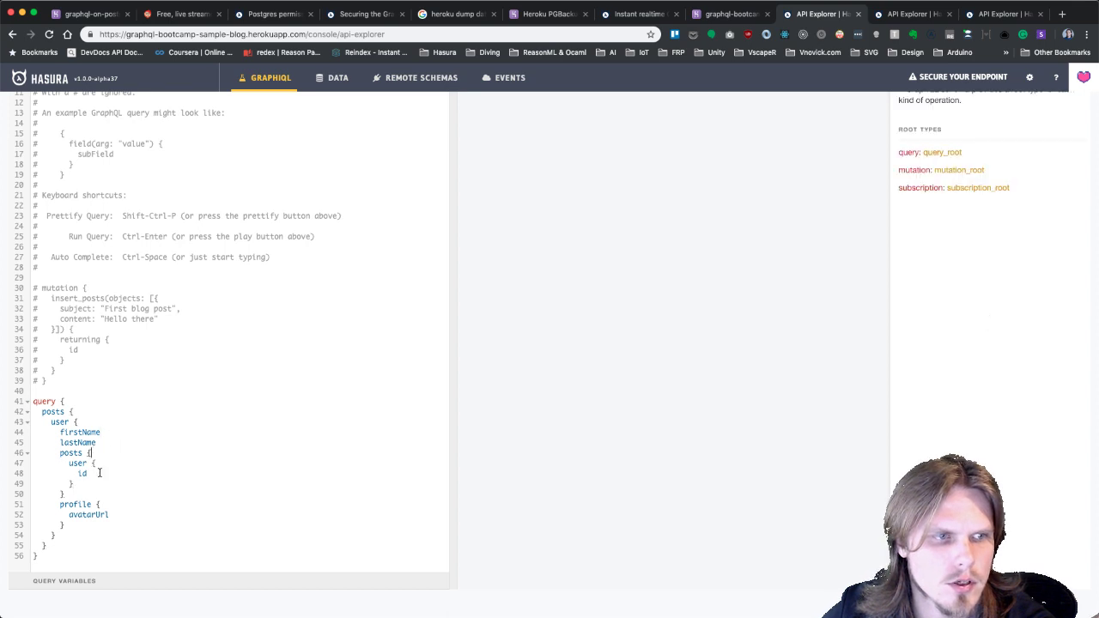
key(Return)
text(comments )
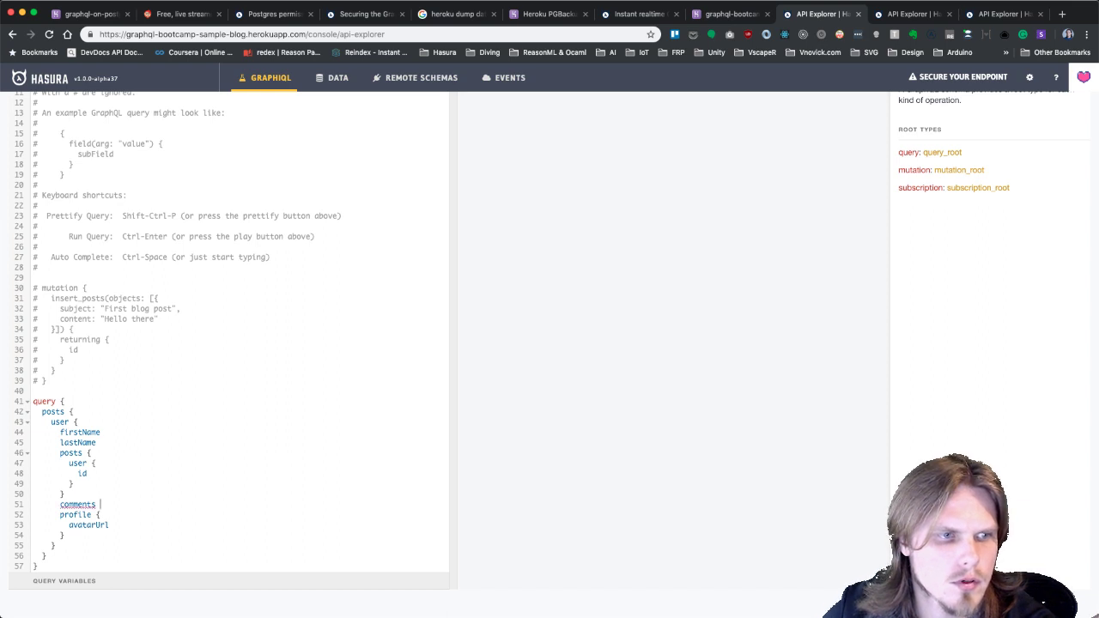
text({)
key(Return)
text(m)
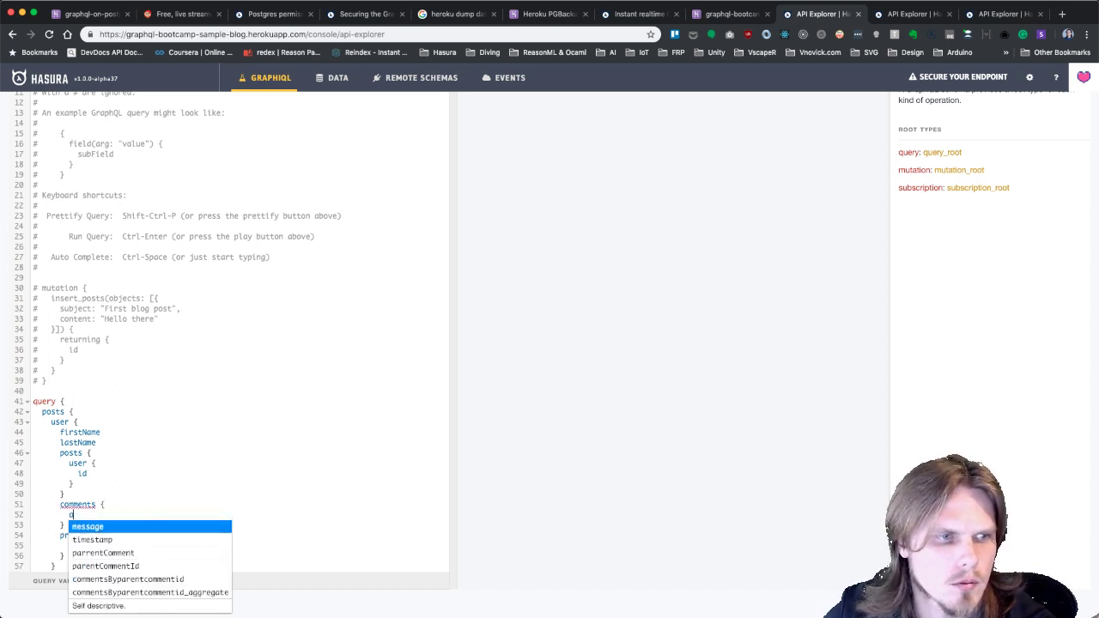
key(BackSpace)
key(ctrl+space)
key(Return)
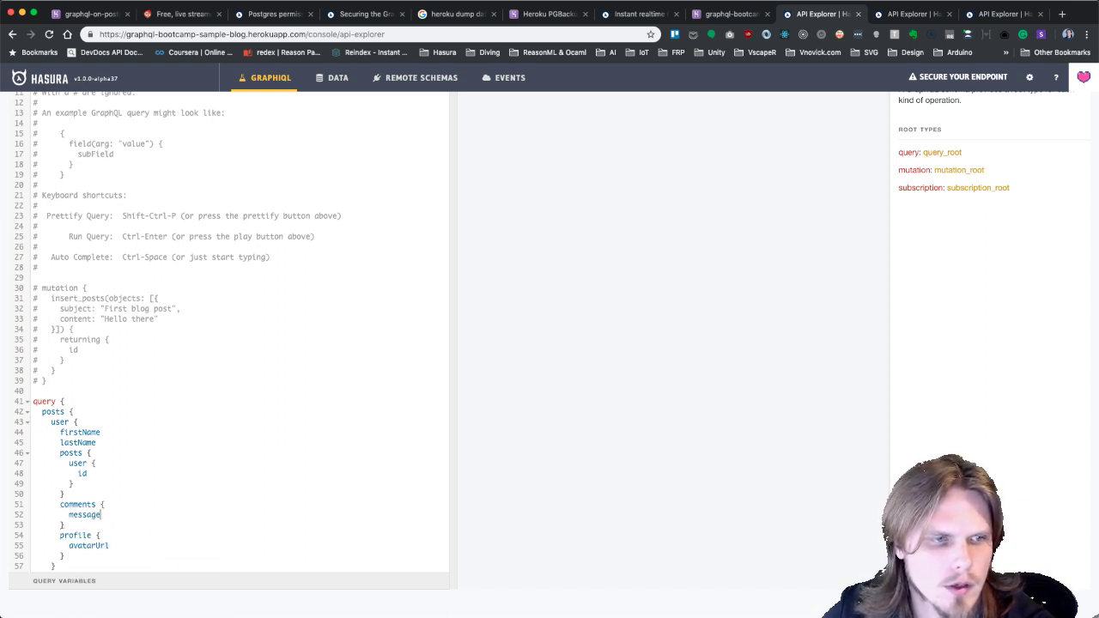
Try a nested parrentComment block, remove it, and run the query.
key(Return)
text(co)
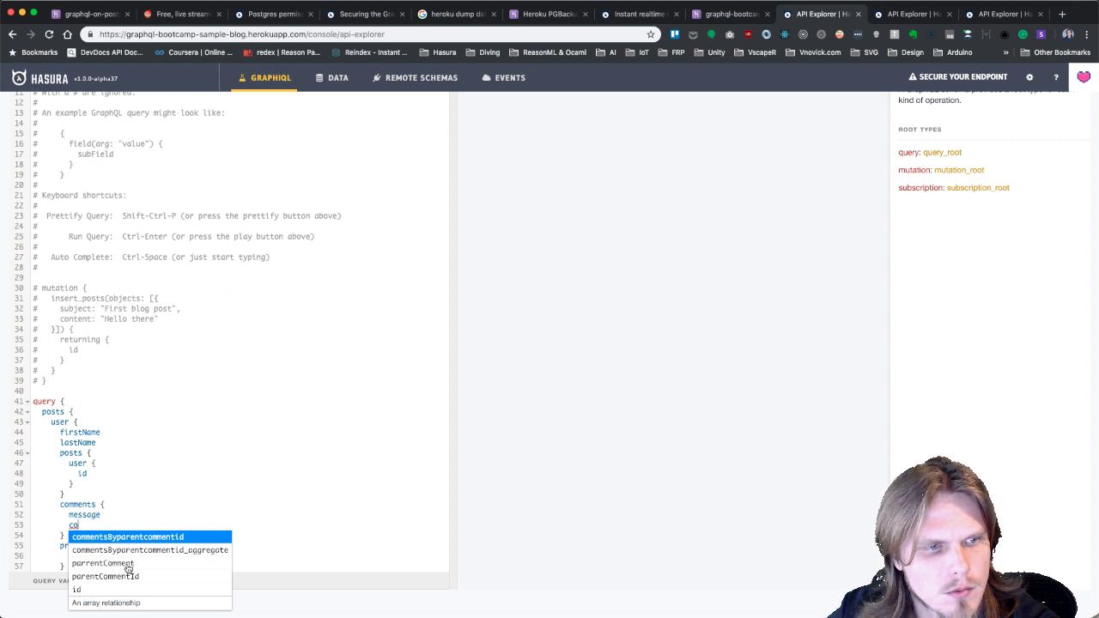
click(128, 566)
text({)
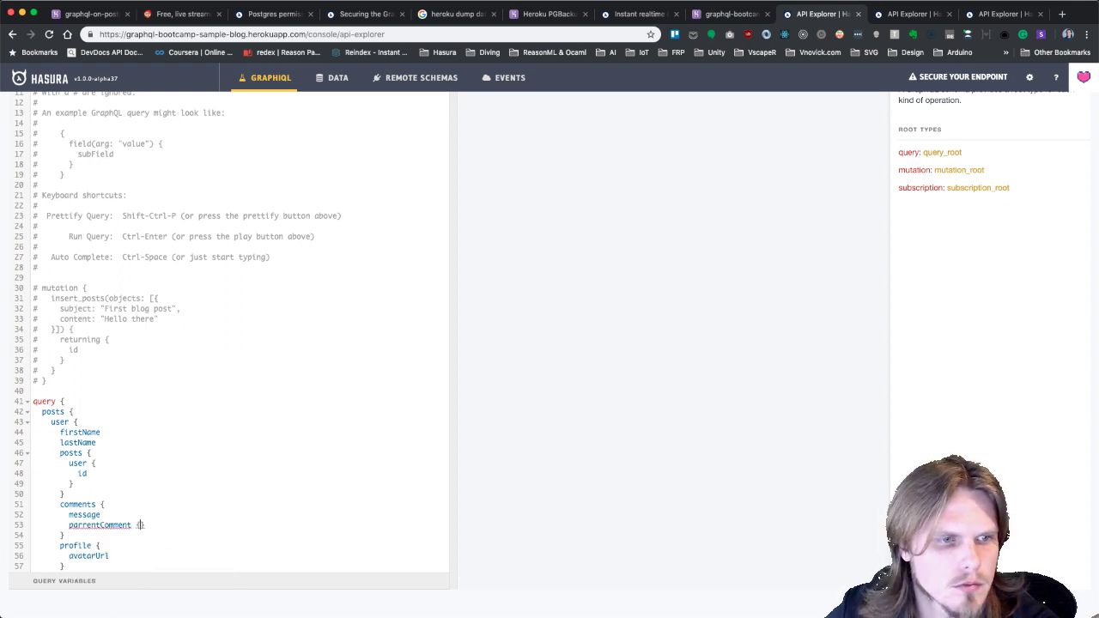
key(Return)
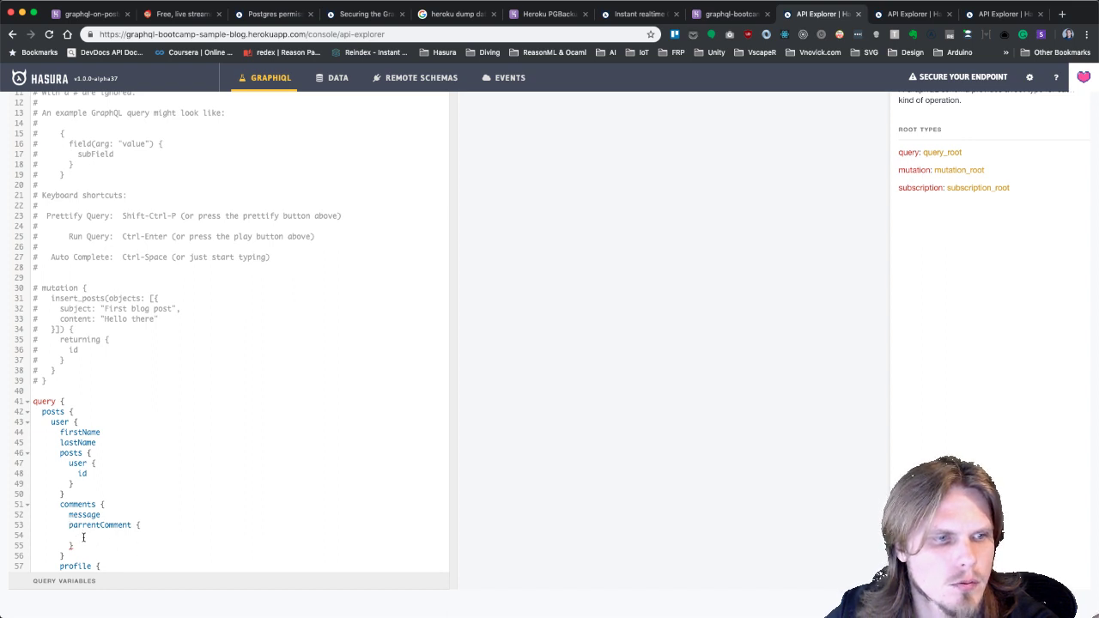
drag(68, 525, 76, 546)
key(BackSpace)
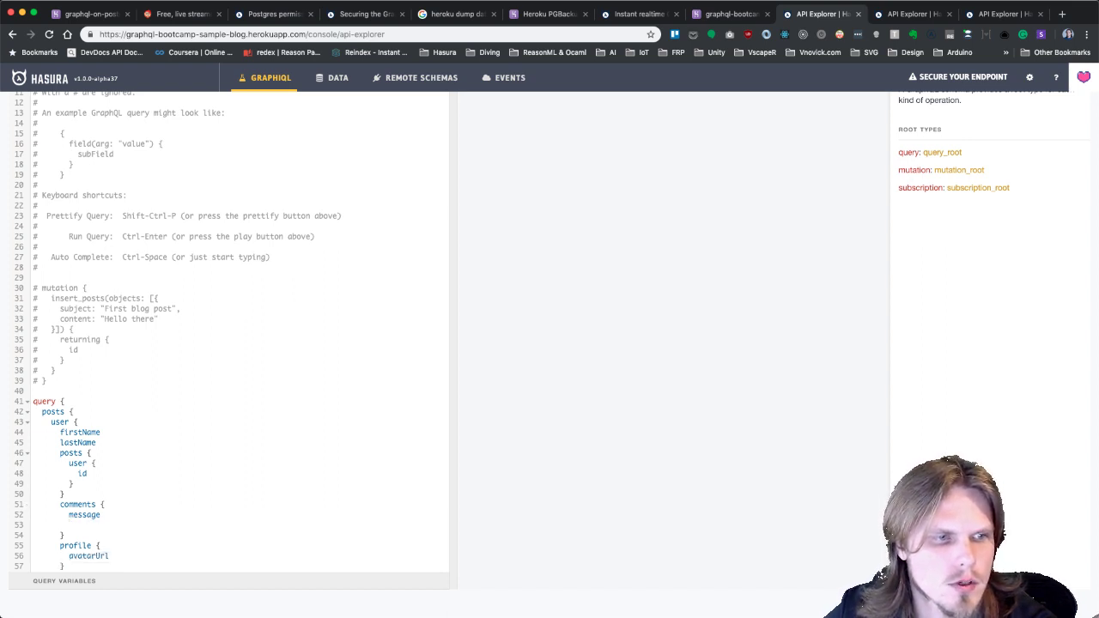
key(BackSpace)
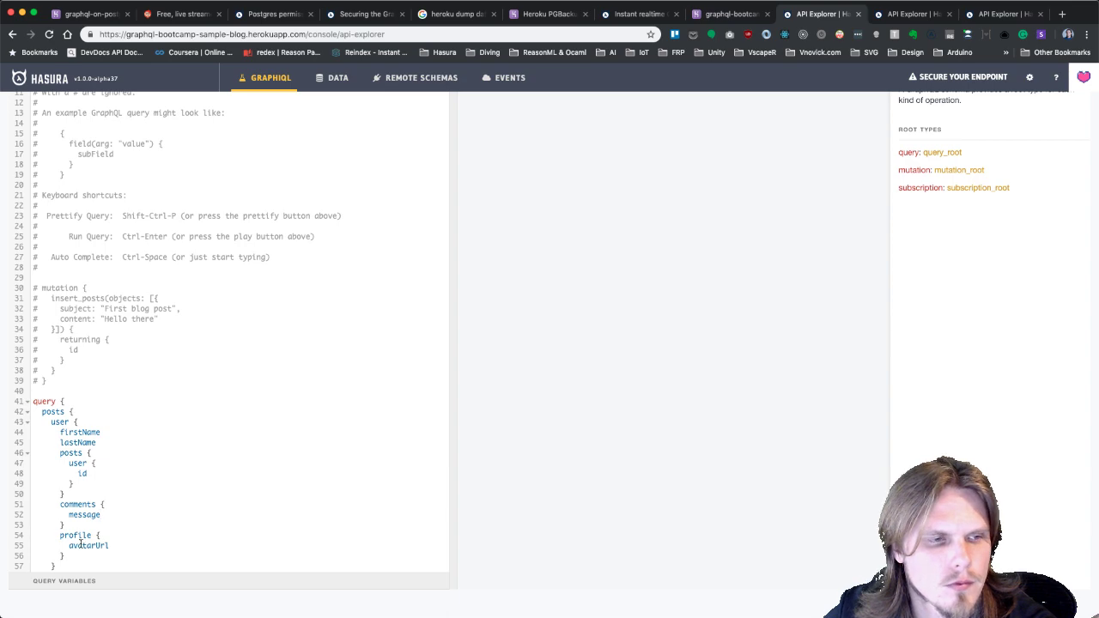
scroll(77, 172, up, 10)
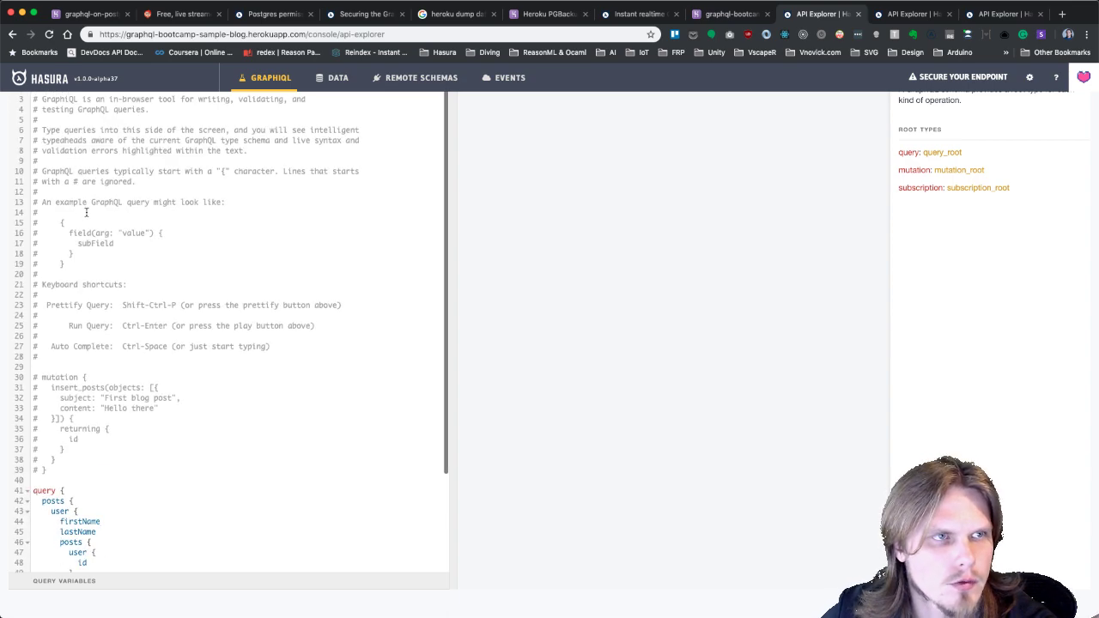
click(88, 292)
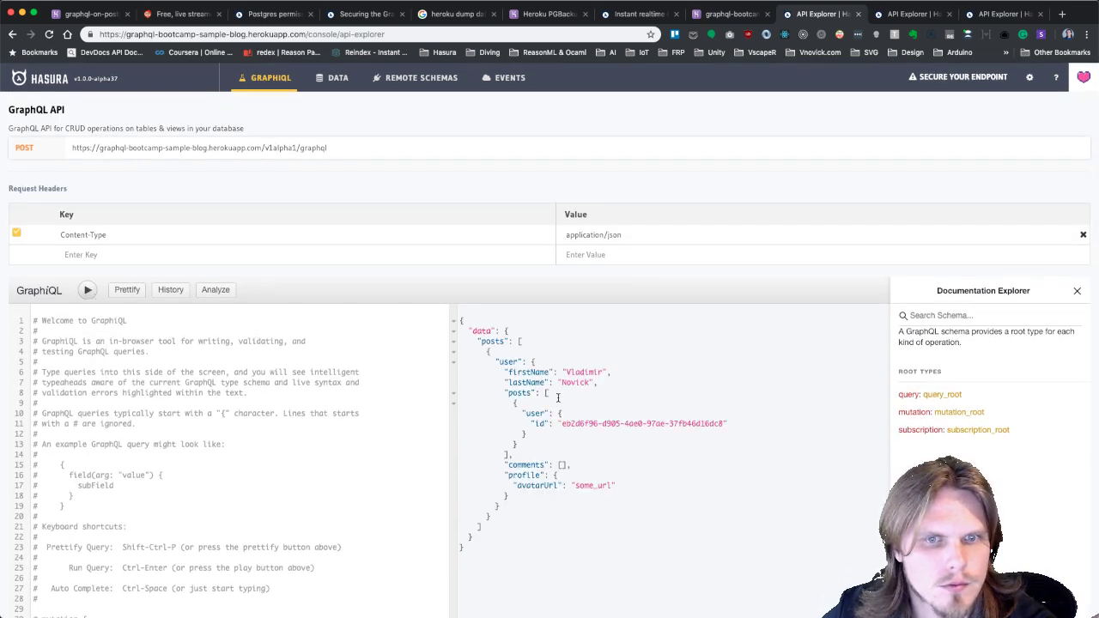
Browse the root query fields in the Documentation Explorer.
scroll(331, 426, down, 3)
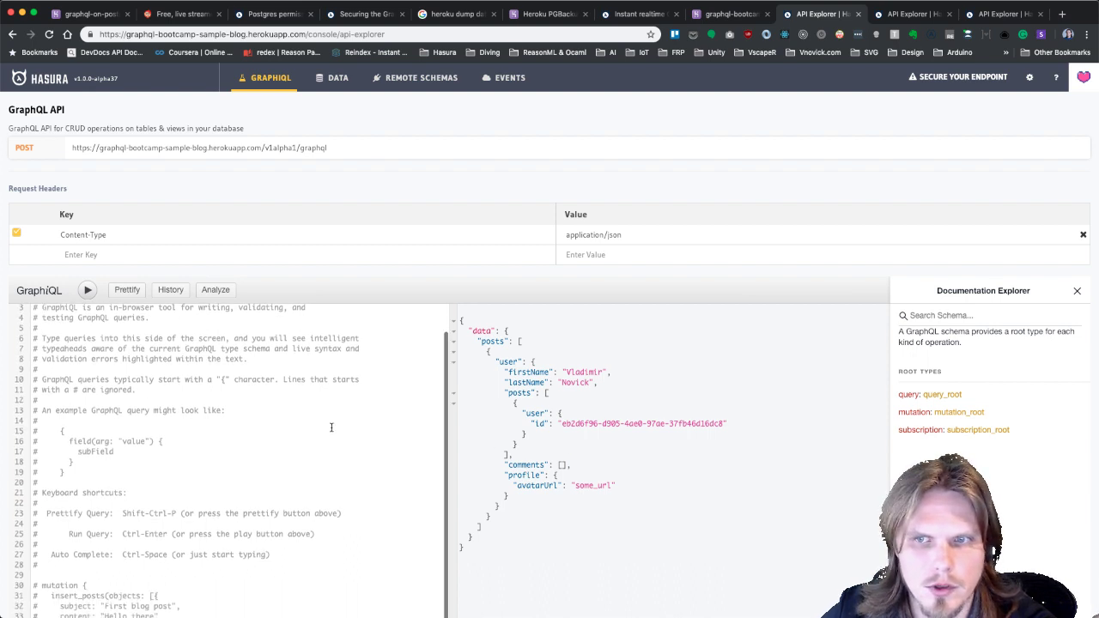
click(944, 395)
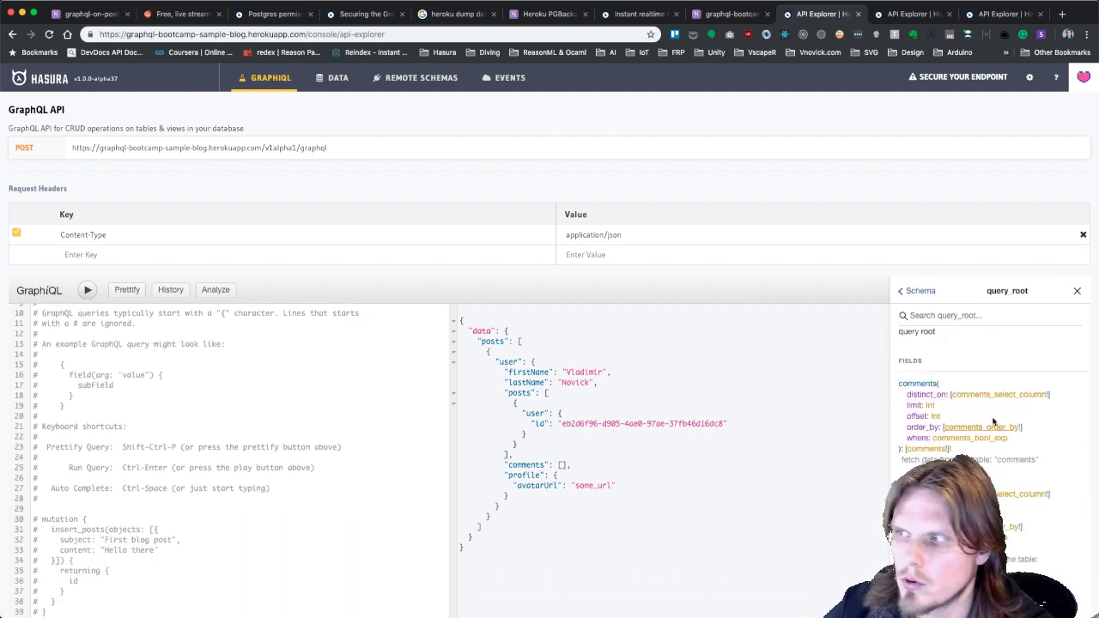
scroll(992, 450, down, 2)
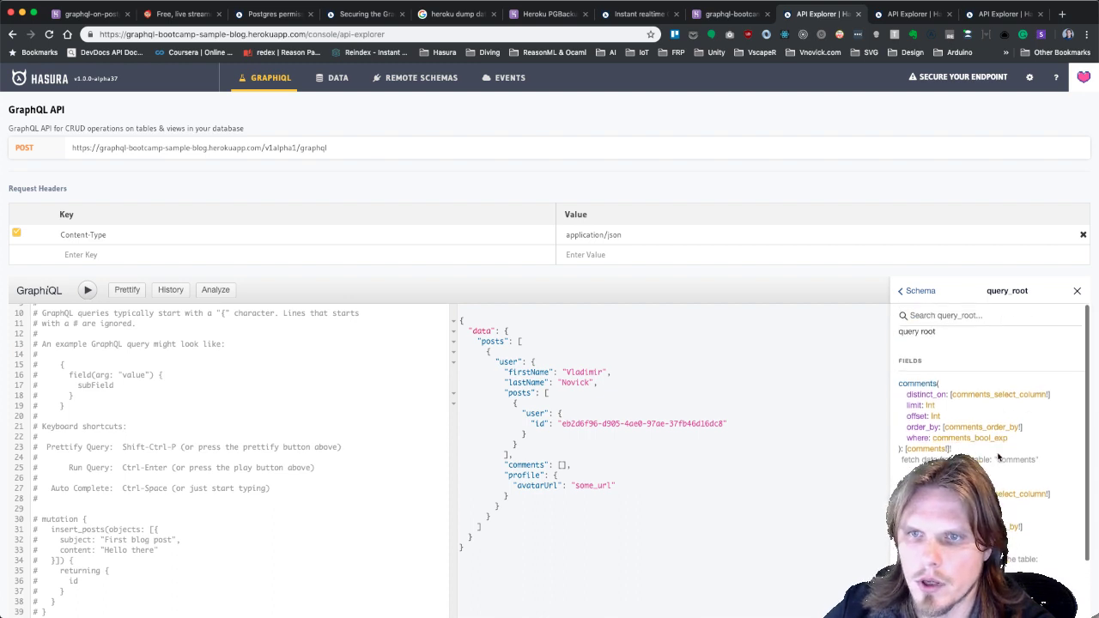
scroll(997, 453, up, 1)
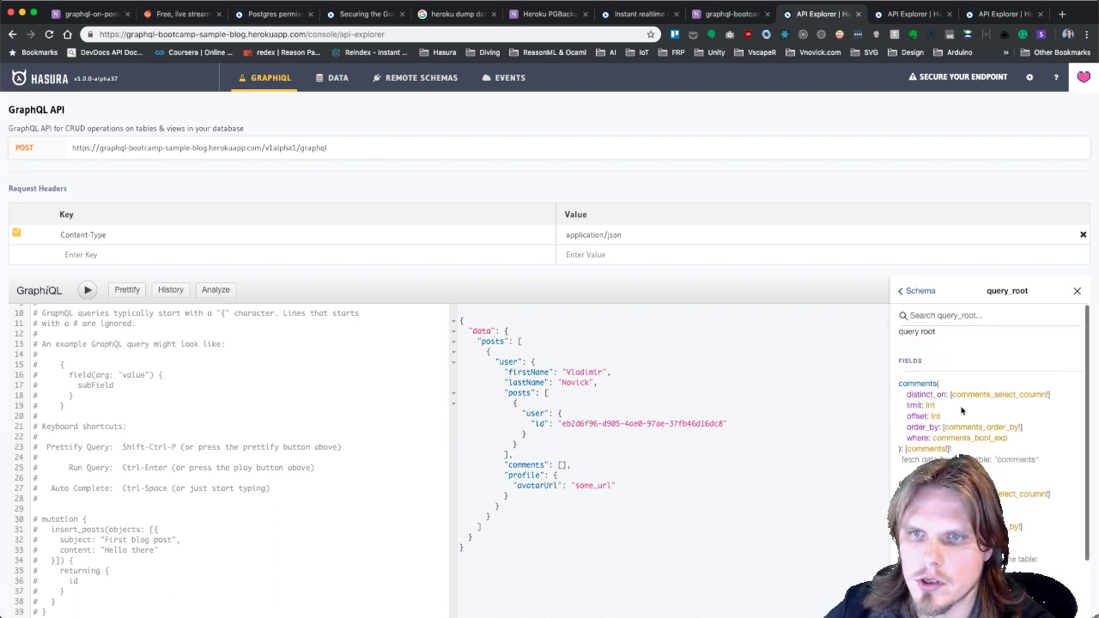
scroll(961, 410, down, 5)
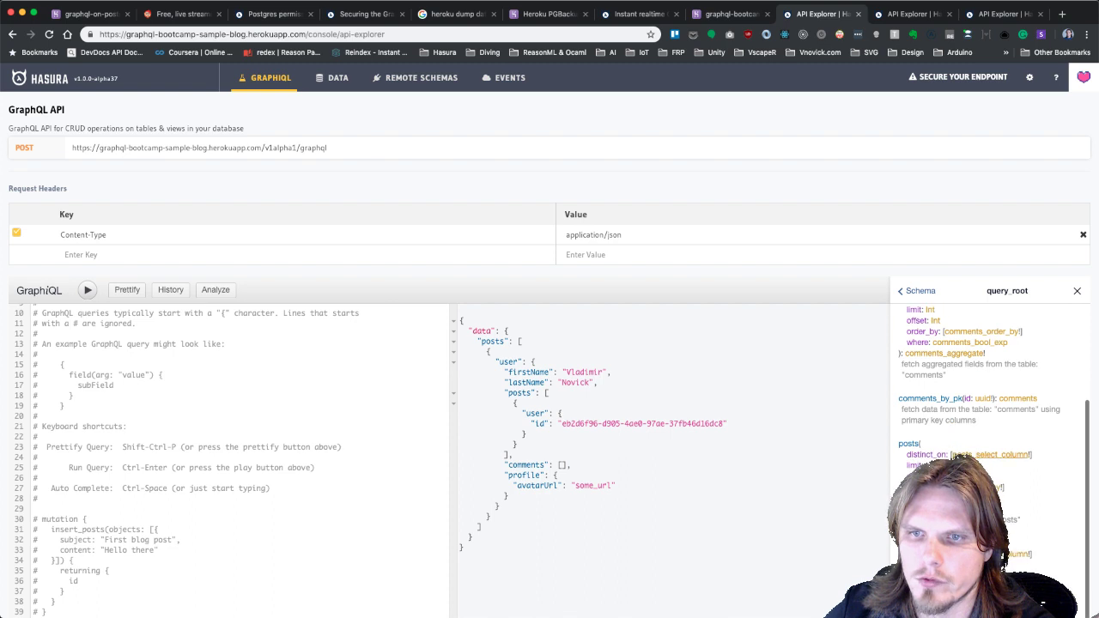
scroll(955, 451, down, 5)
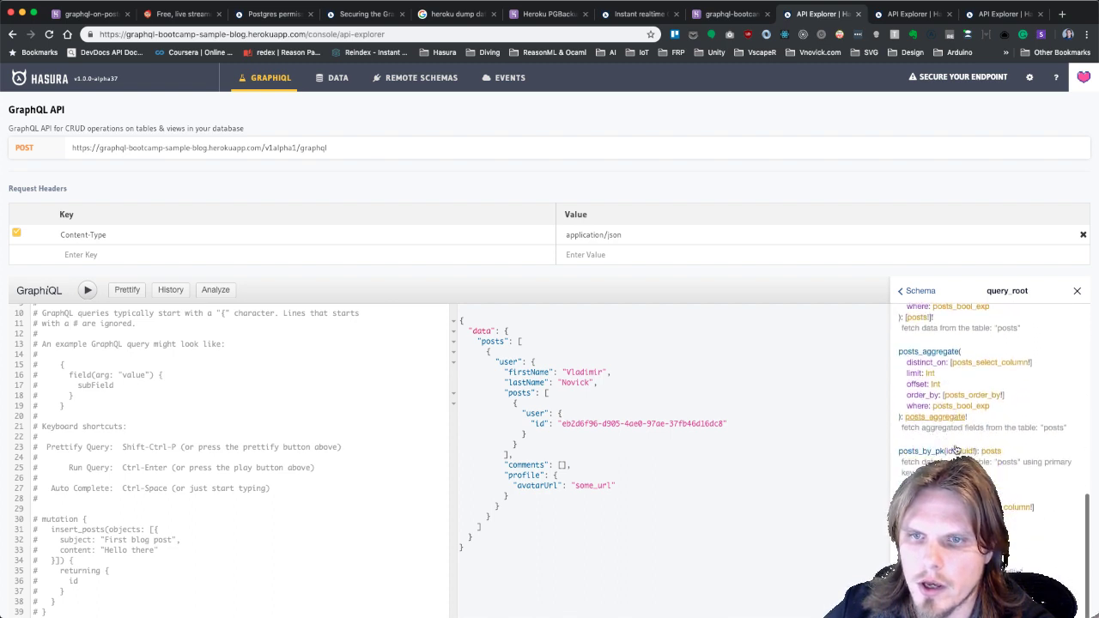
scroll(956, 450, down, 4)
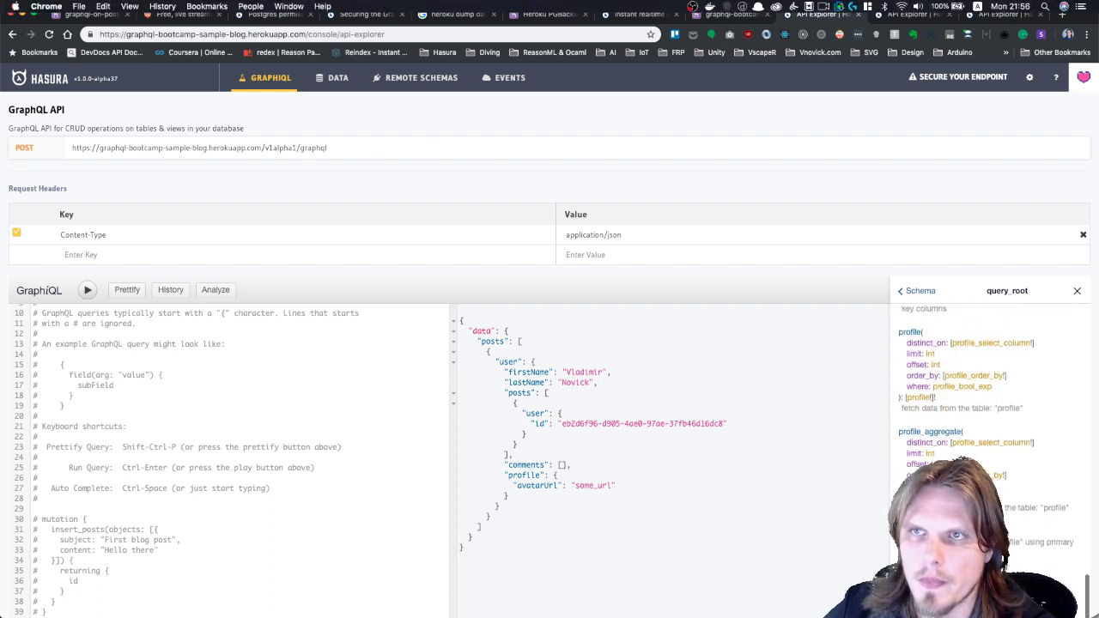
scroll(968, 427, down, 3)
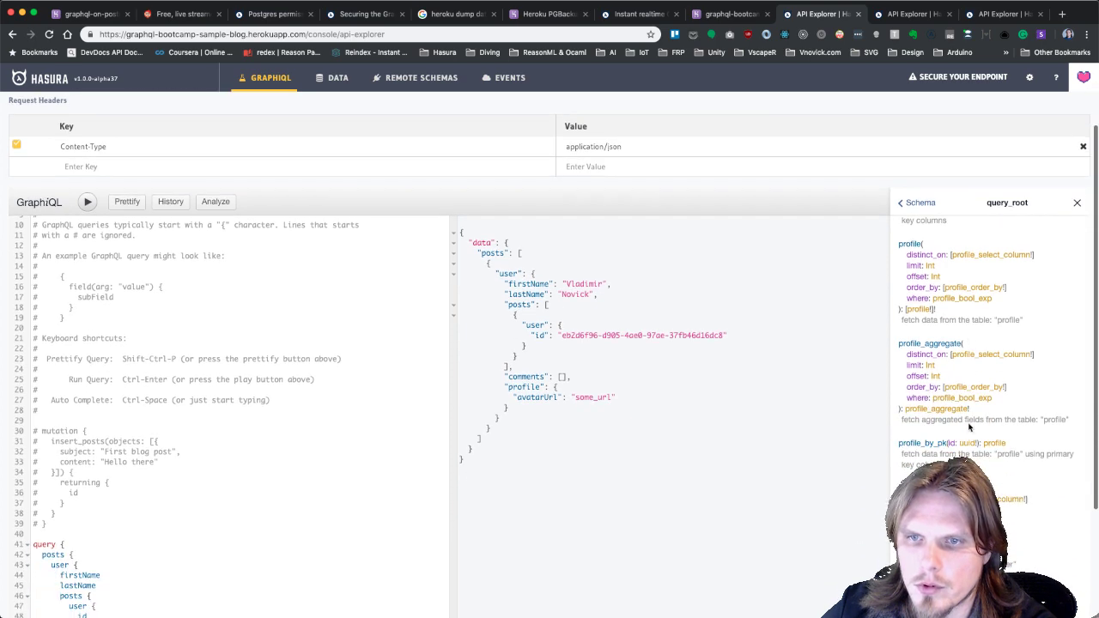
scroll(949, 300, down, 3)
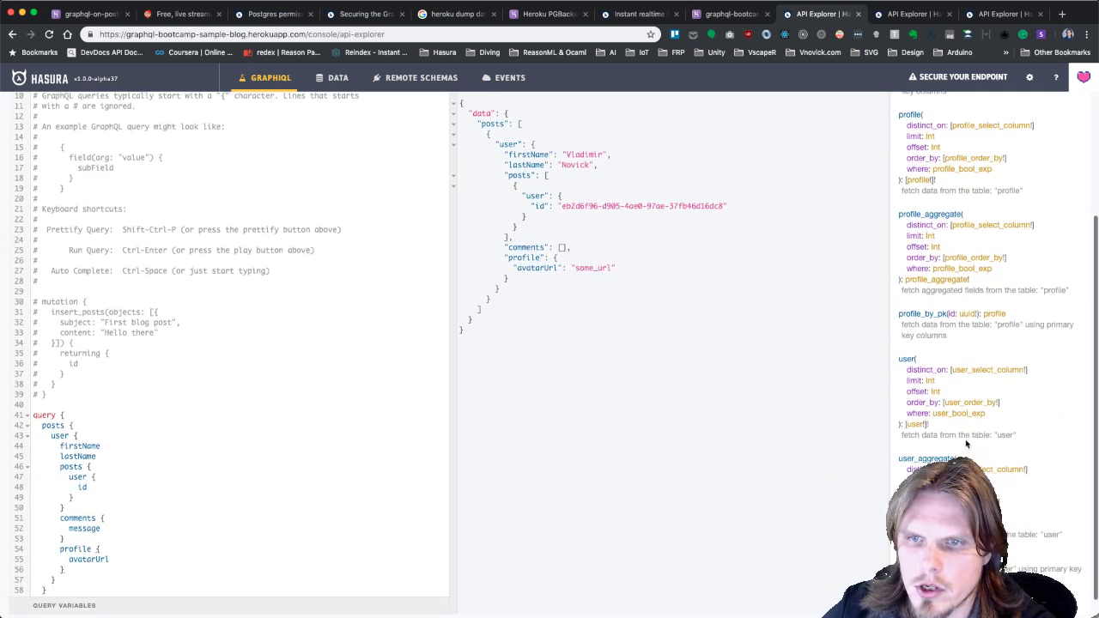
scroll(963, 331, up, 5)
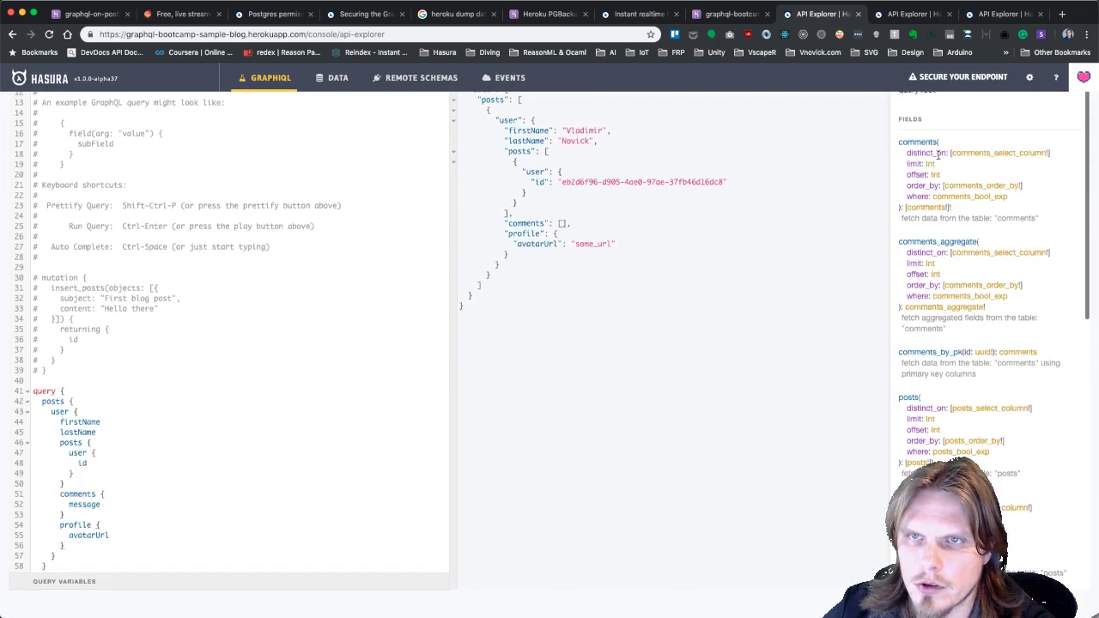
scroll(940, 154, up, 6)
Open mutation_root and scroll through its delete_* and insert_* fields.
click(916, 192)
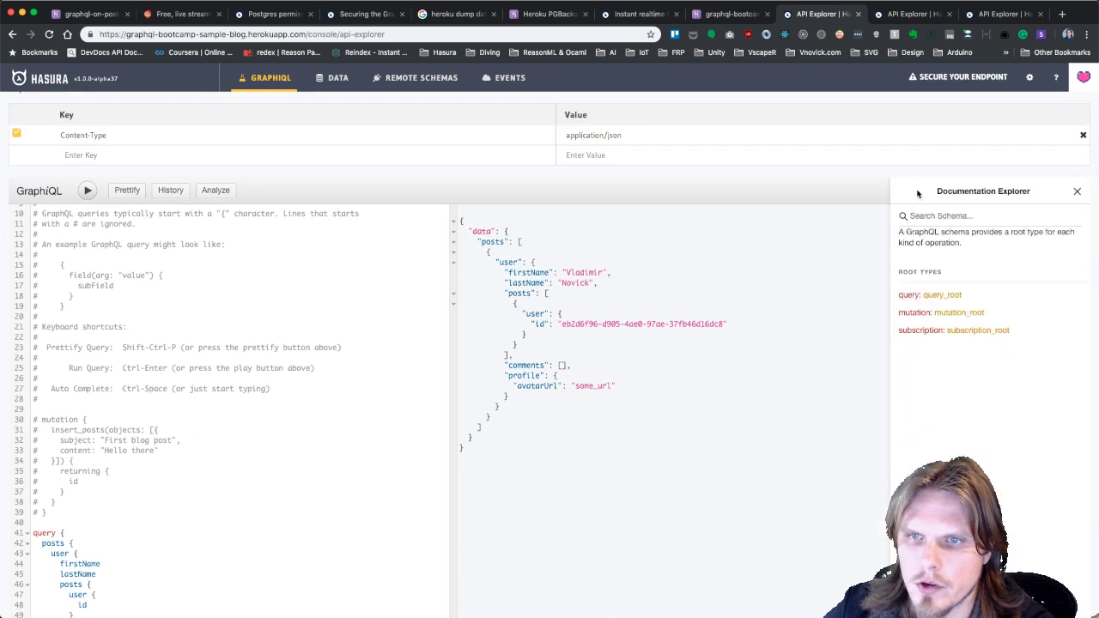
click(957, 313)
scroll(959, 327, up, 1)
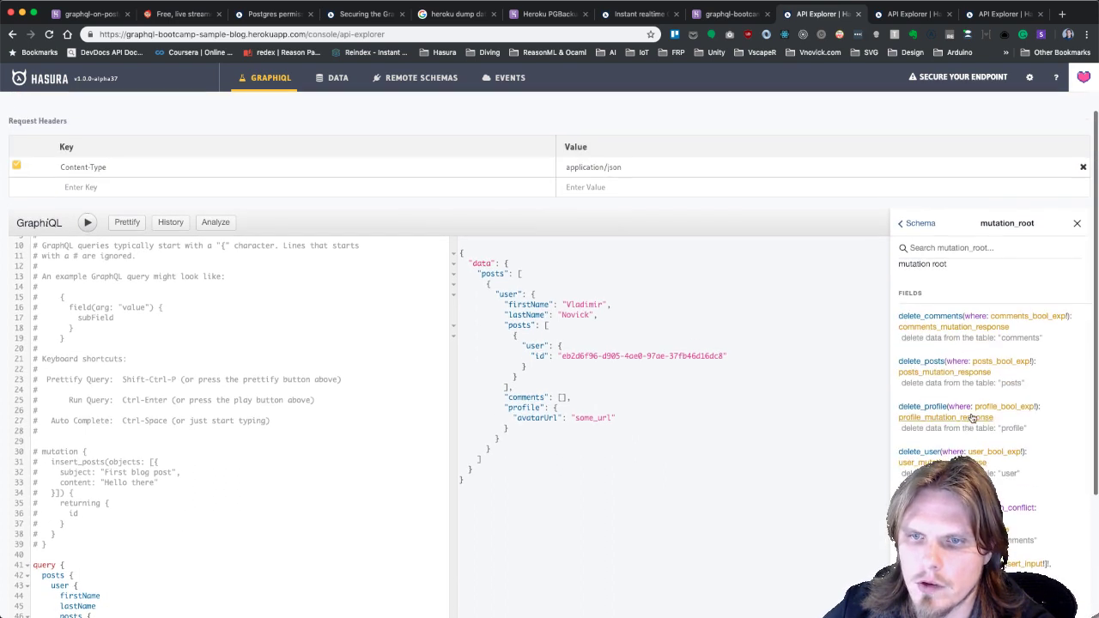
scroll(966, 413, down, 4)
scroll(959, 395, down, 5)
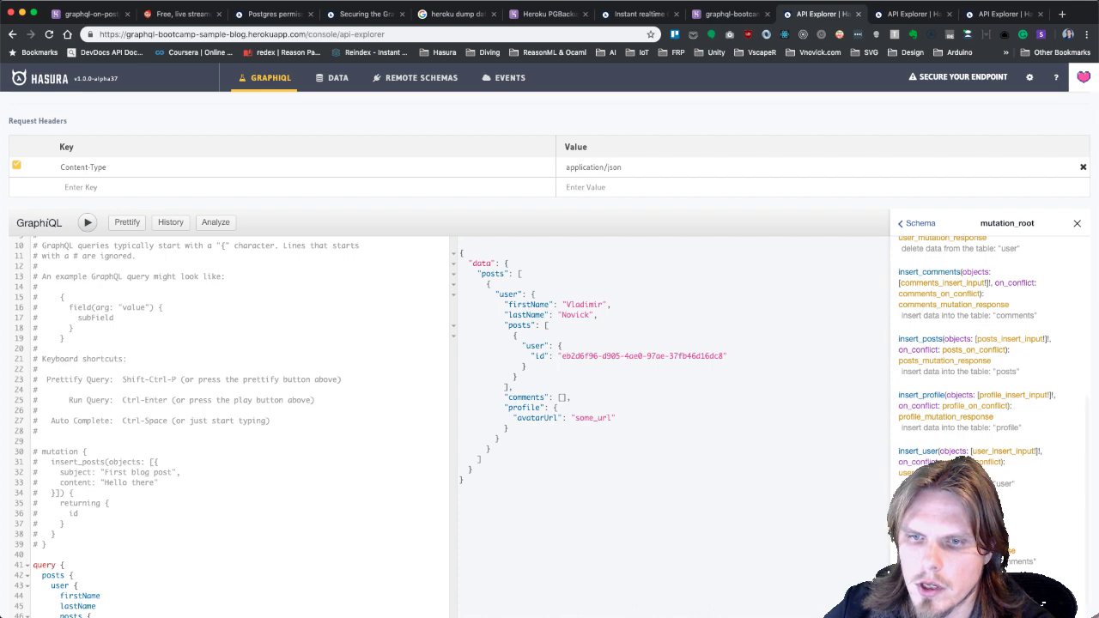
scroll(959, 412, up, 5)
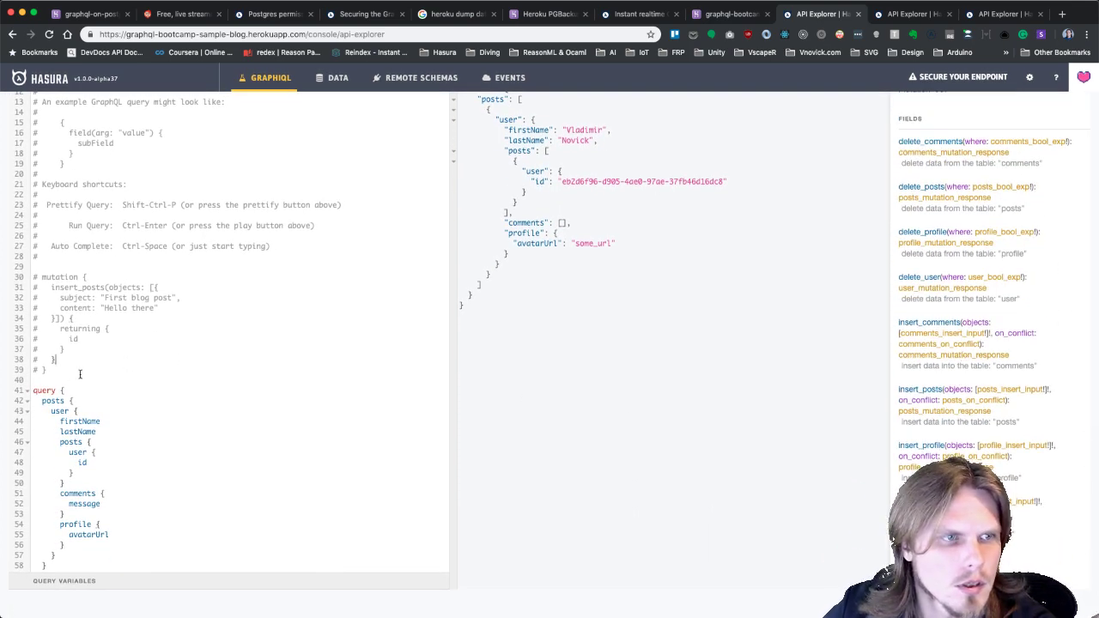
scroll(130, 427, down, 1)
Replace the posts query with a mutation block calling insert_posts.
drag(99, 560, 35, 365)
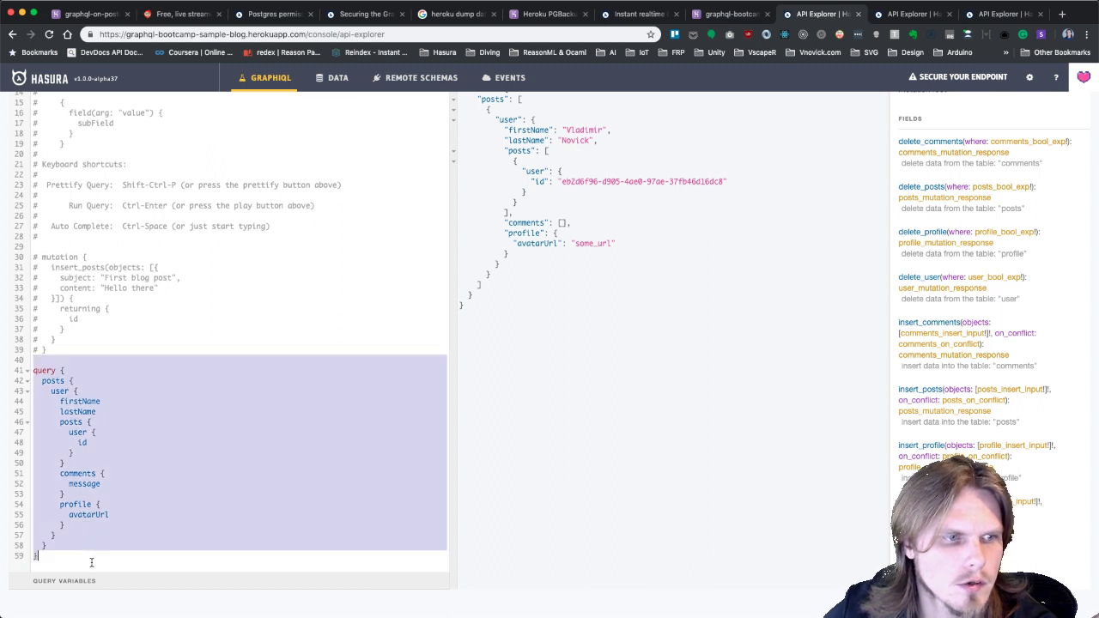
key(BackSpace)
text(mutation {)
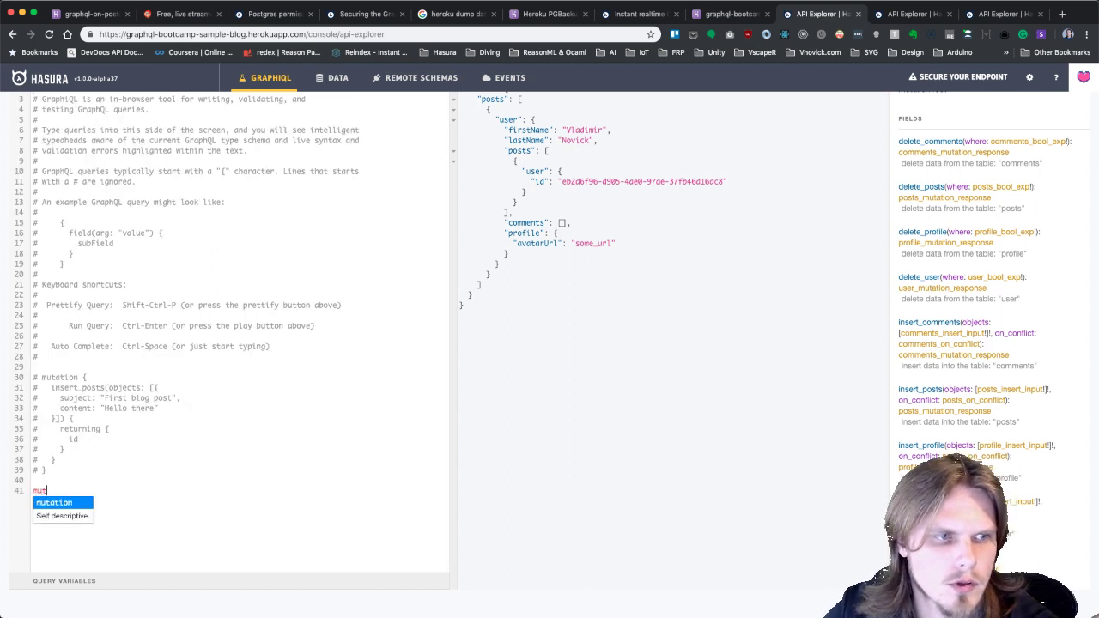
key(Return)
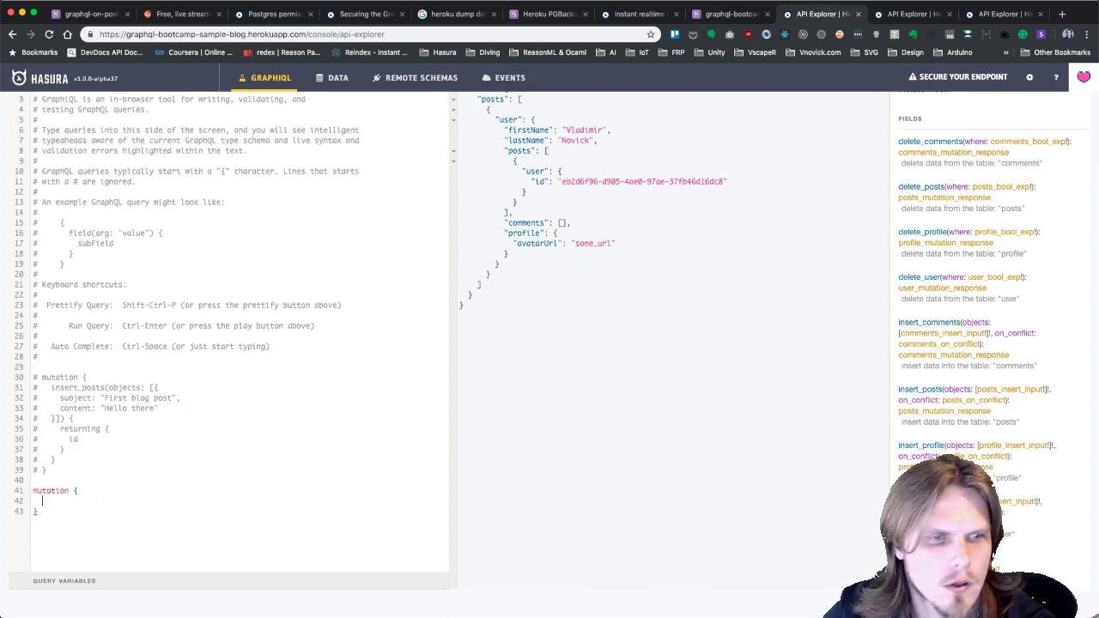
text(inser)
key(Down)
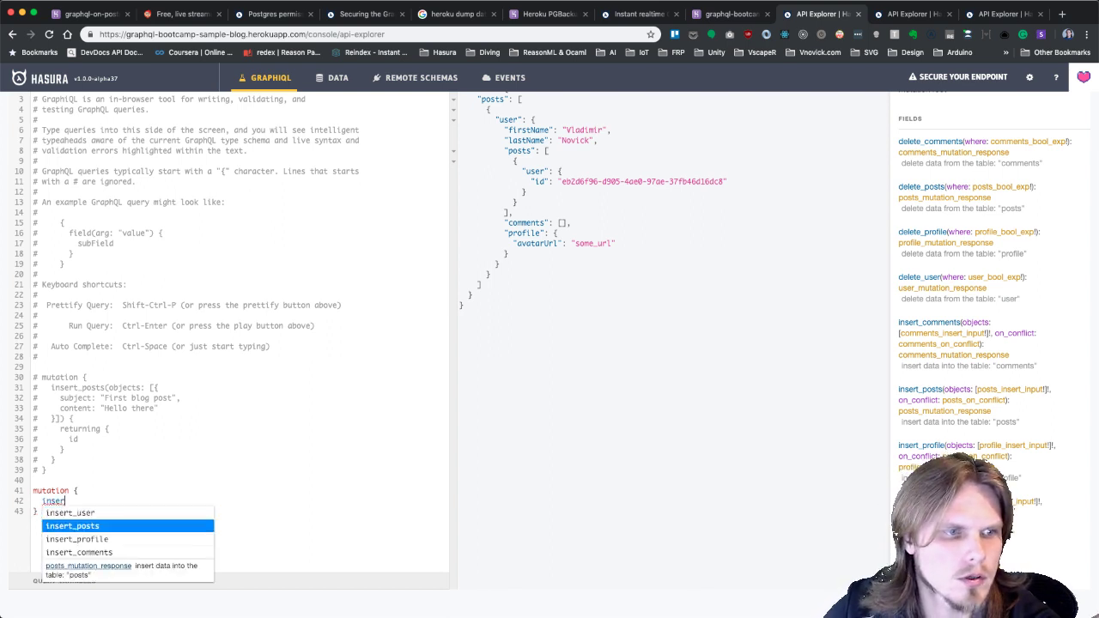
key(Return)
Pass an objects list with subject "Second blog post" and content "Hey".
text(()
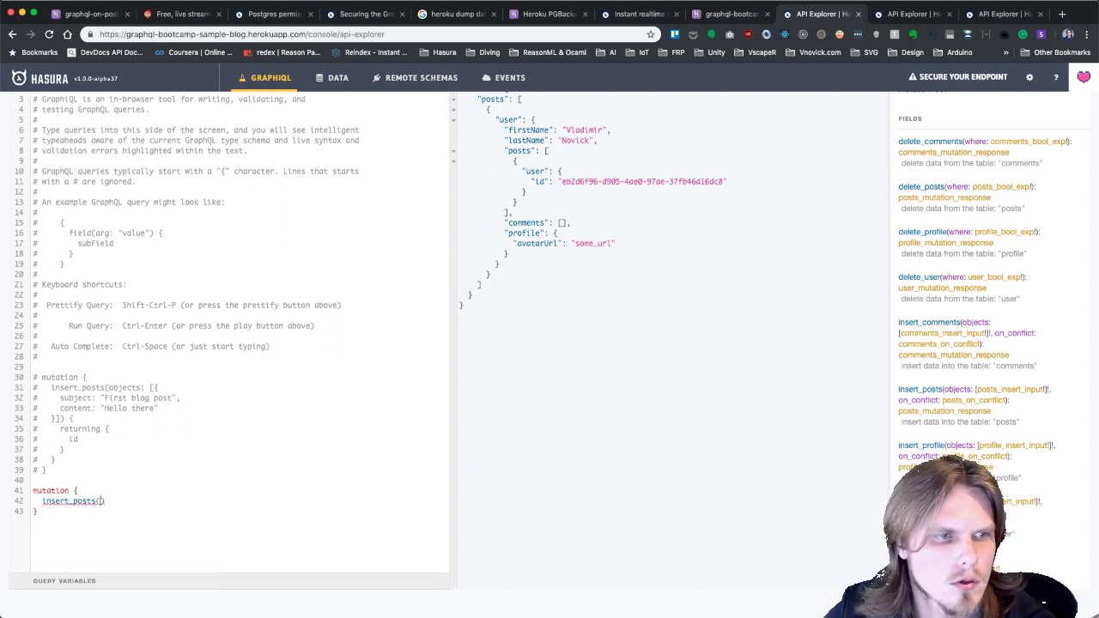
text(objects)
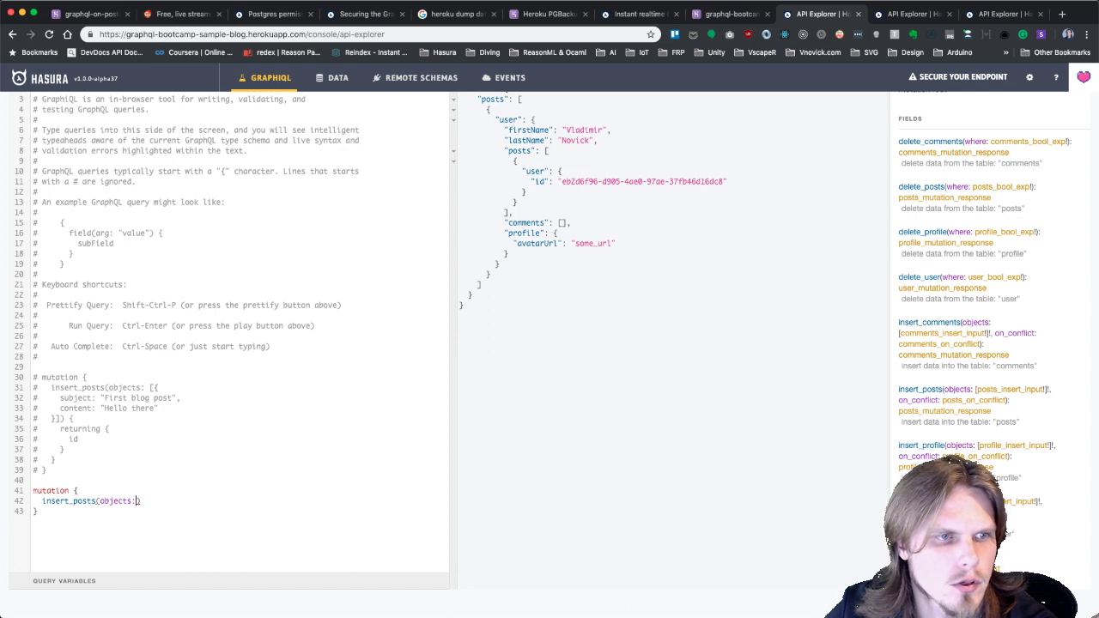
text(:[{)
key(Return)
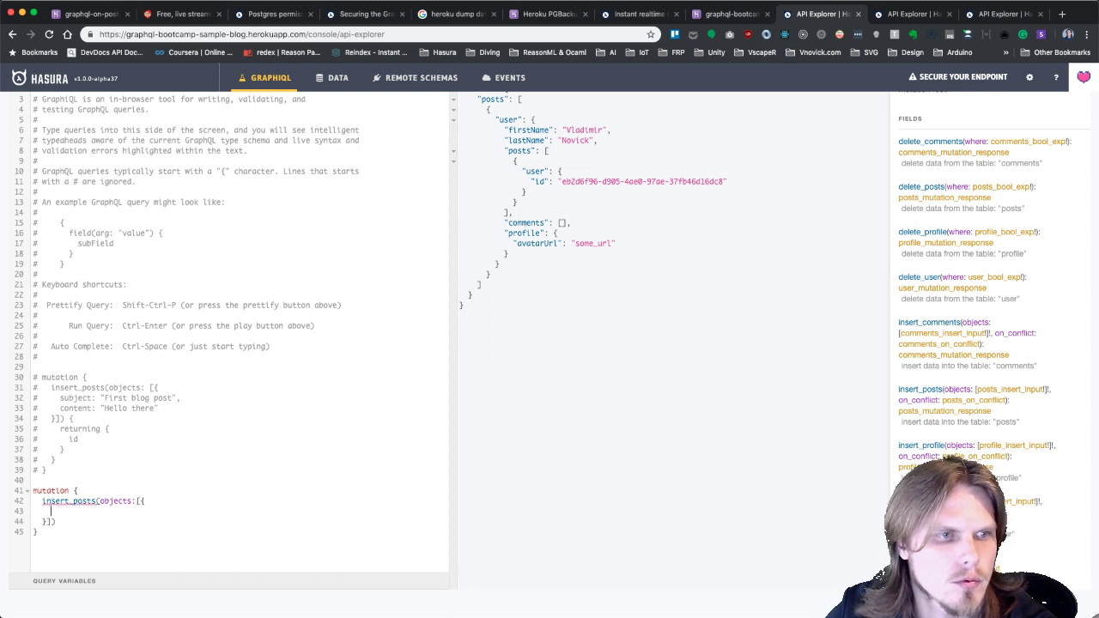
text(su)
key(Return)
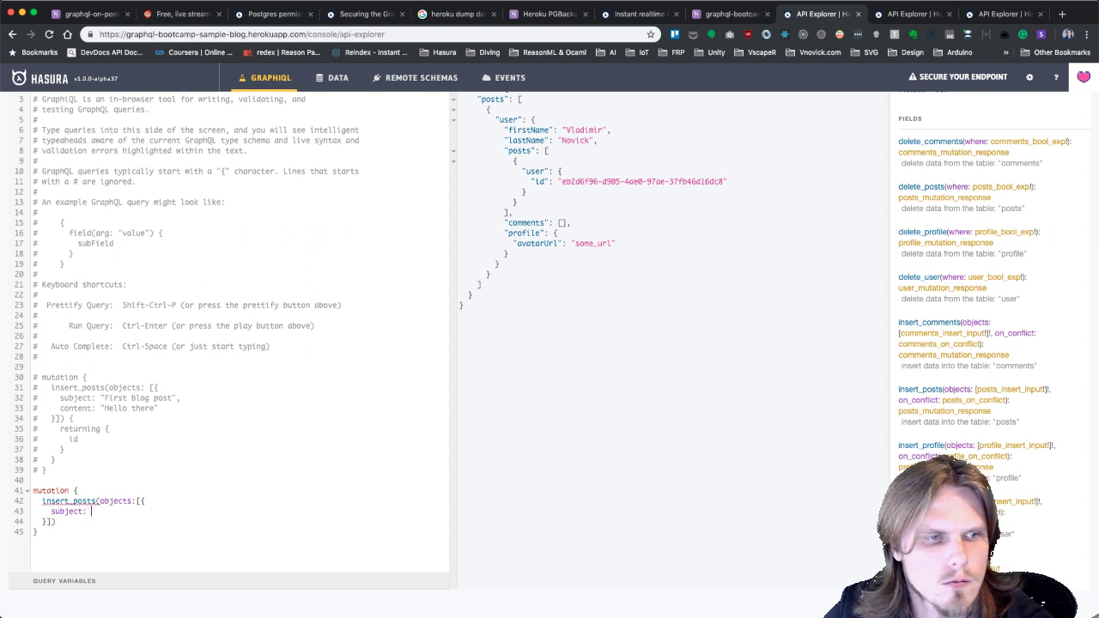
text("F)
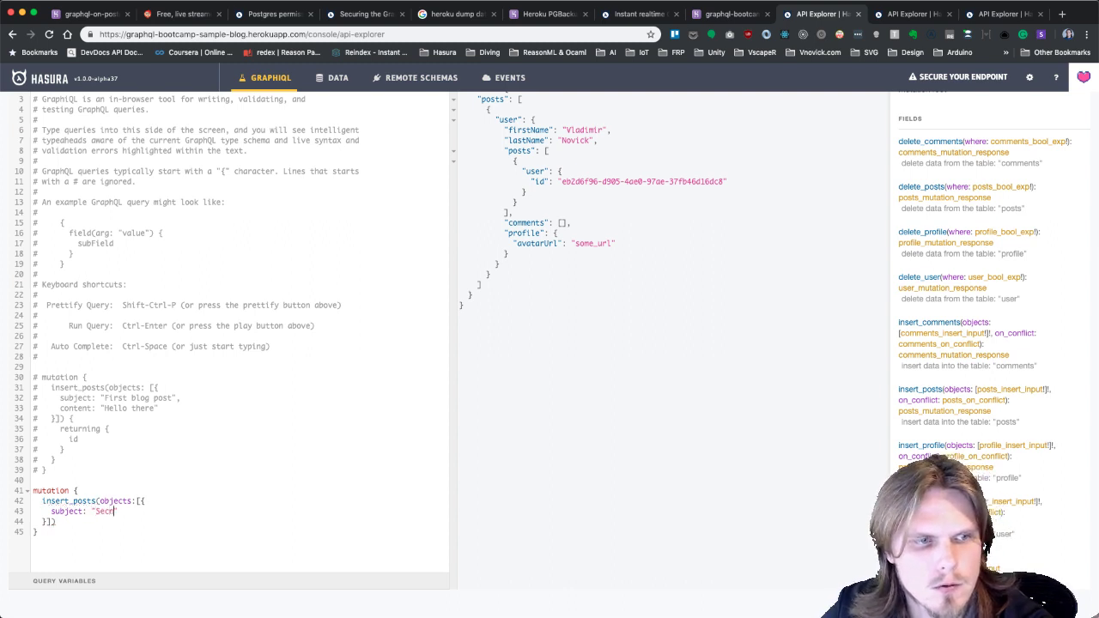
text(econd blog post")
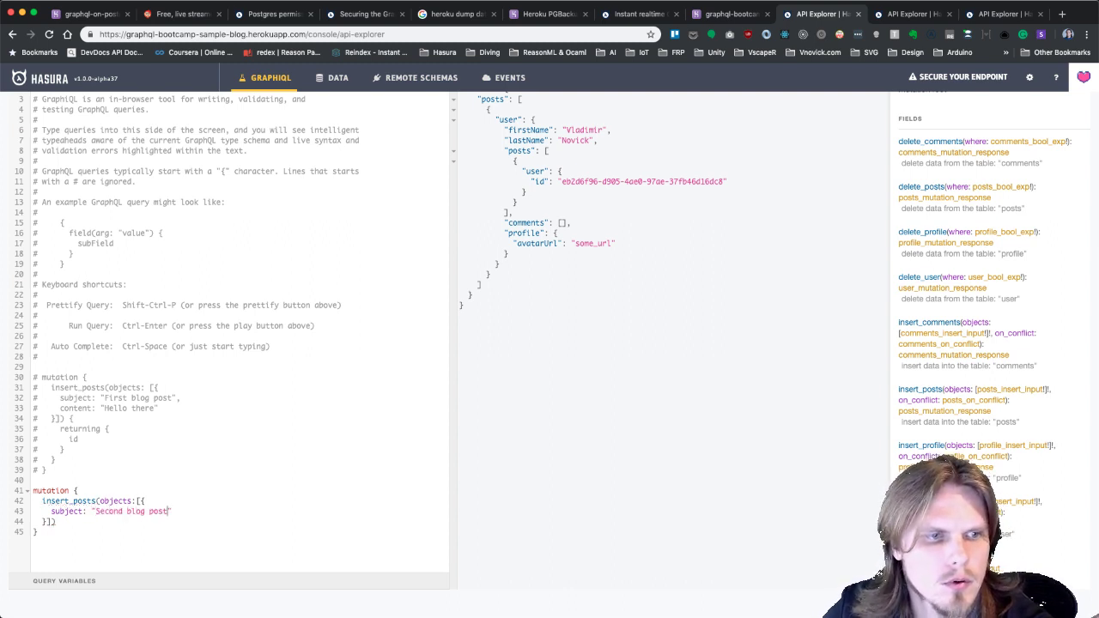
text(,)
key(Return)
text(content:)
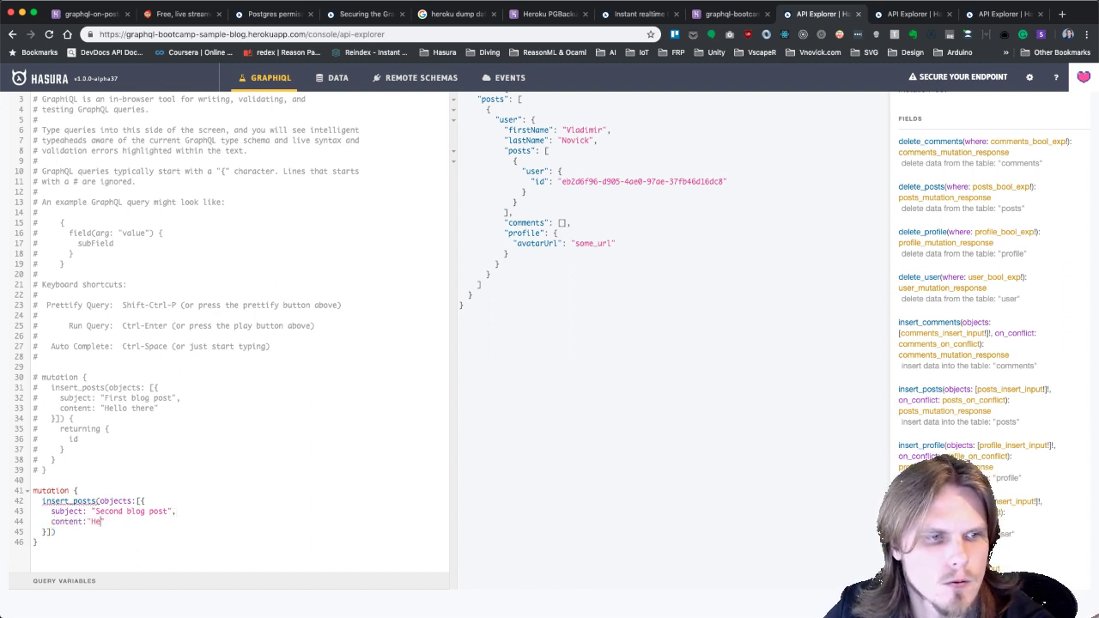
text("Hey",)
Add a user block inside the object, then delete it again.
key(Return)
text(u)
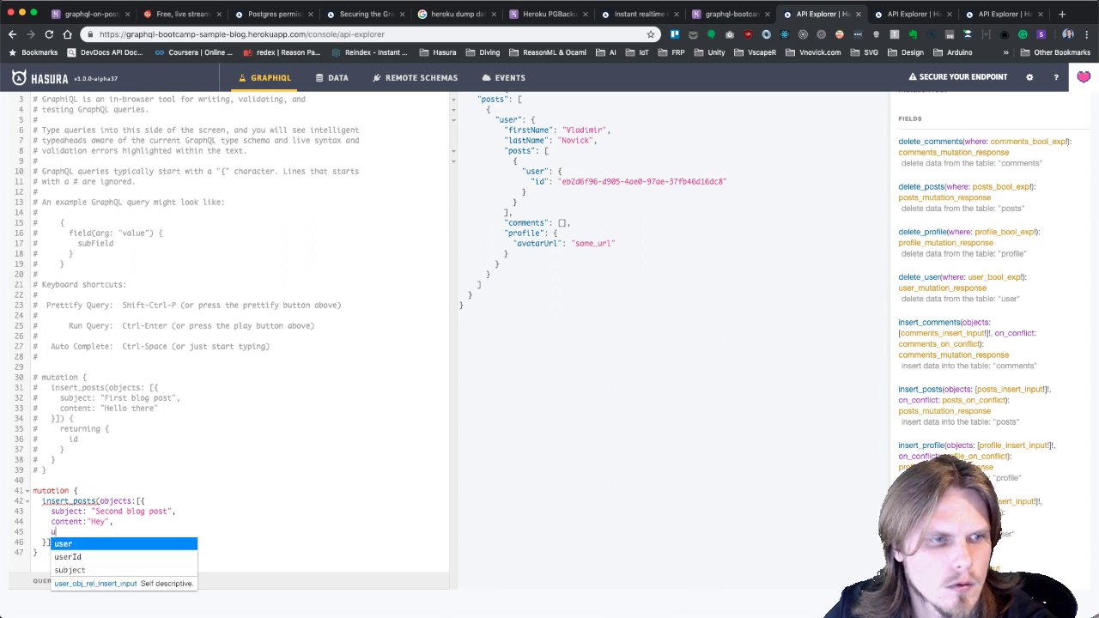
text(ser {)
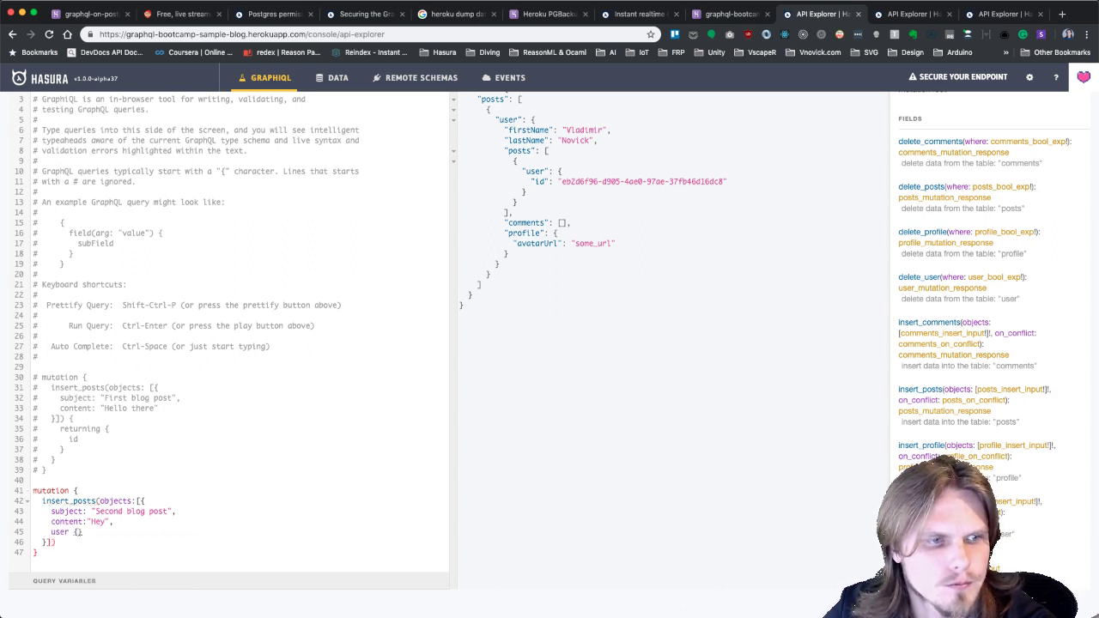
key(Return)
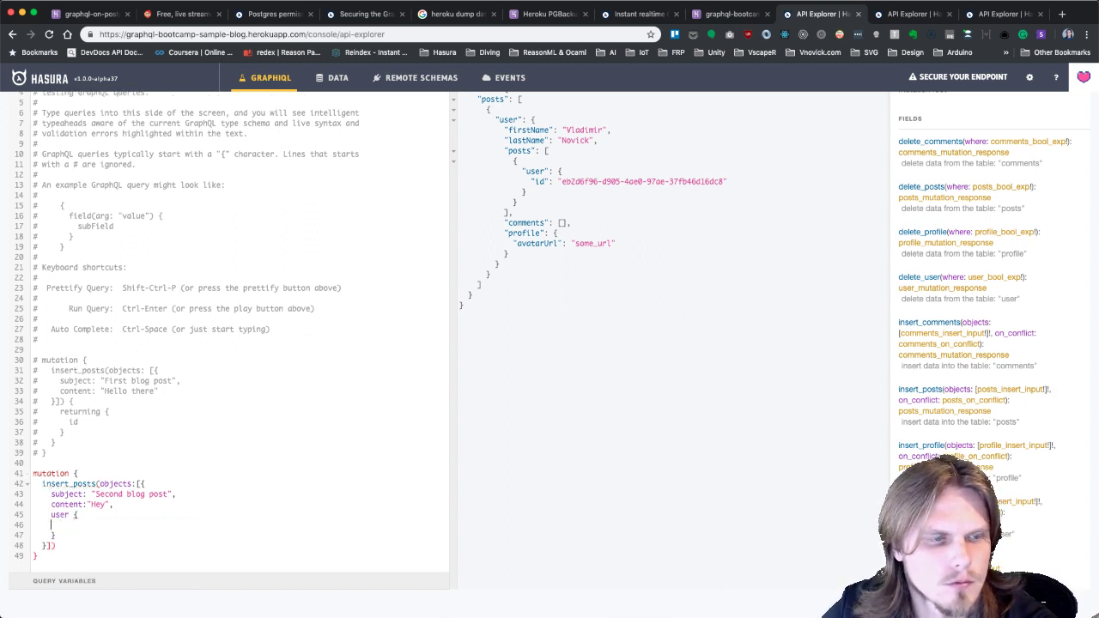
triple_click(51, 514)
key(shift+Down)
key(shift+End)
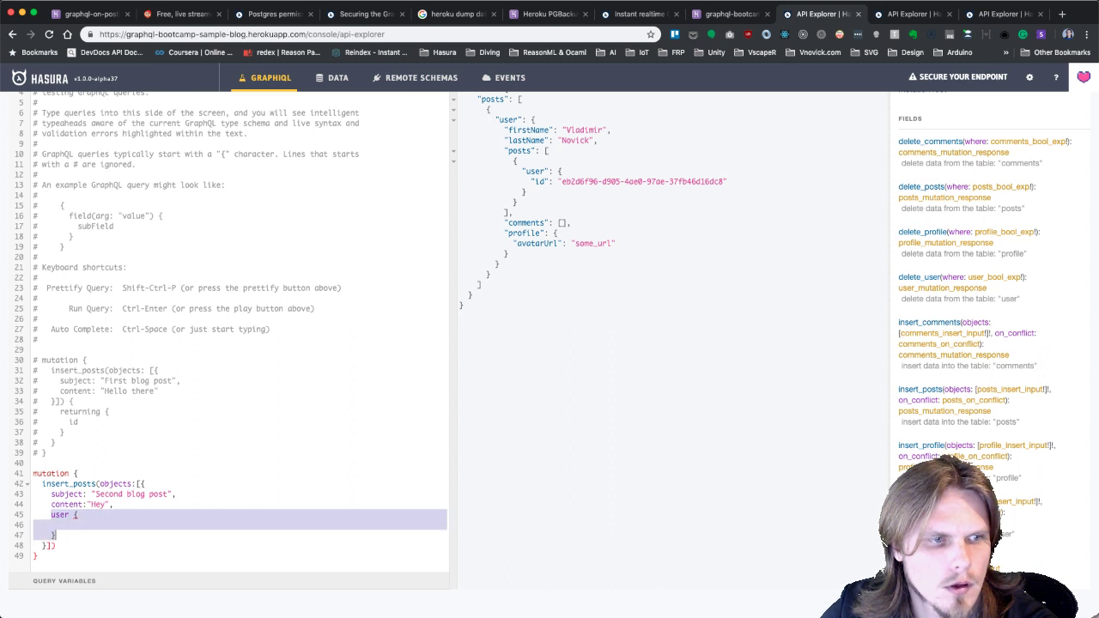
key(BackSpace)
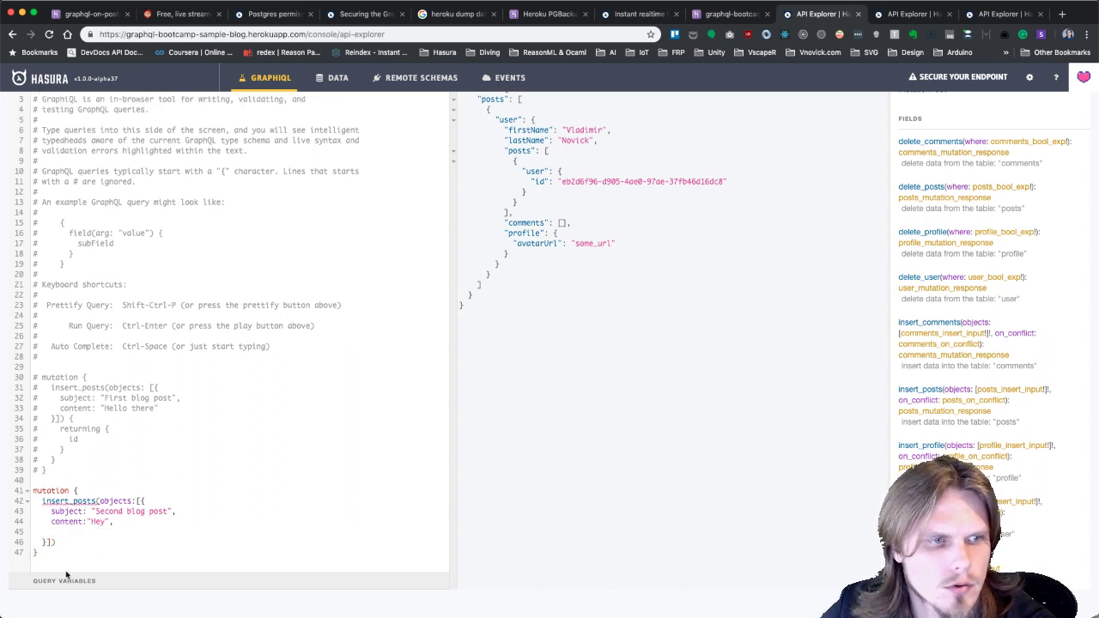
From insert_profile in the docs, open profile_insert_input showing avatarUrl, bio, id and twitter.
scroll(948, 308, up, 2)
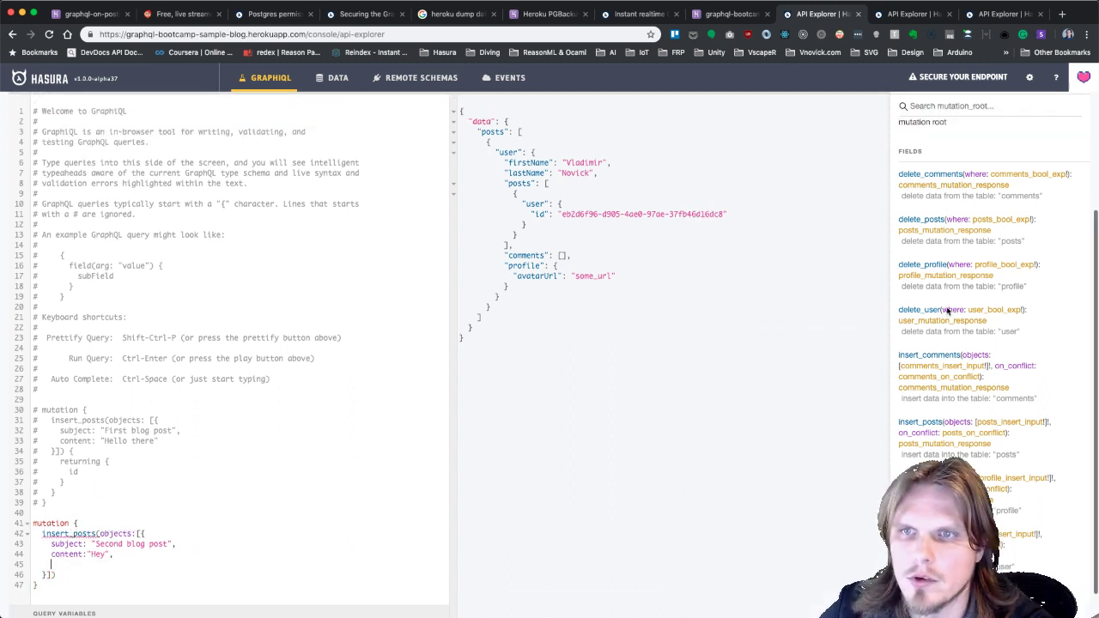
scroll(948, 307, up, 1)
scroll(951, 344, down, 3)
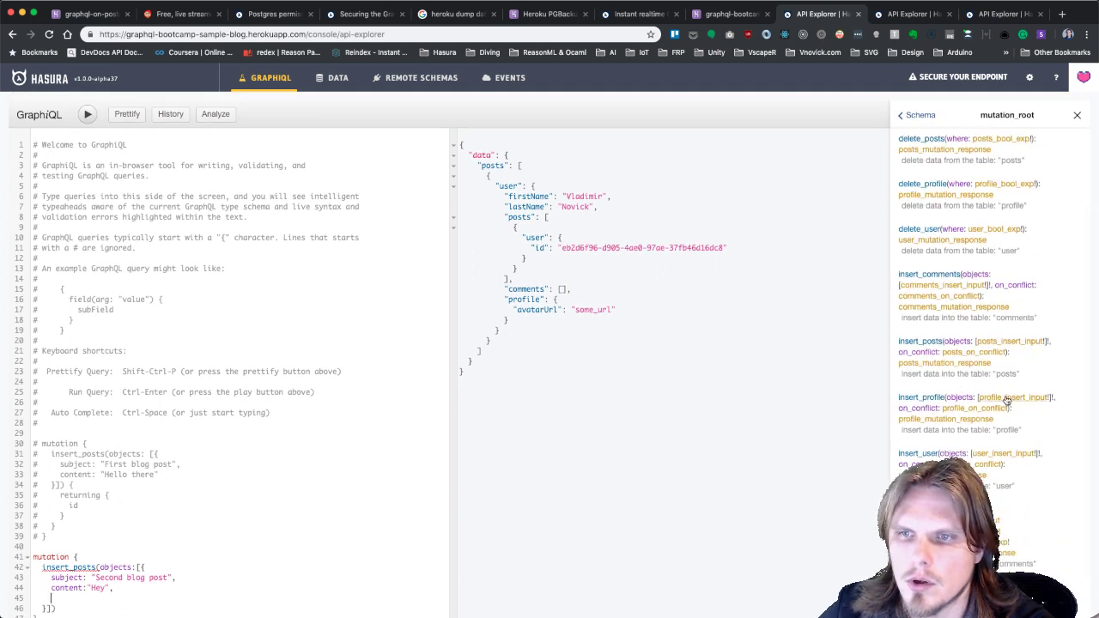
click(1007, 401)
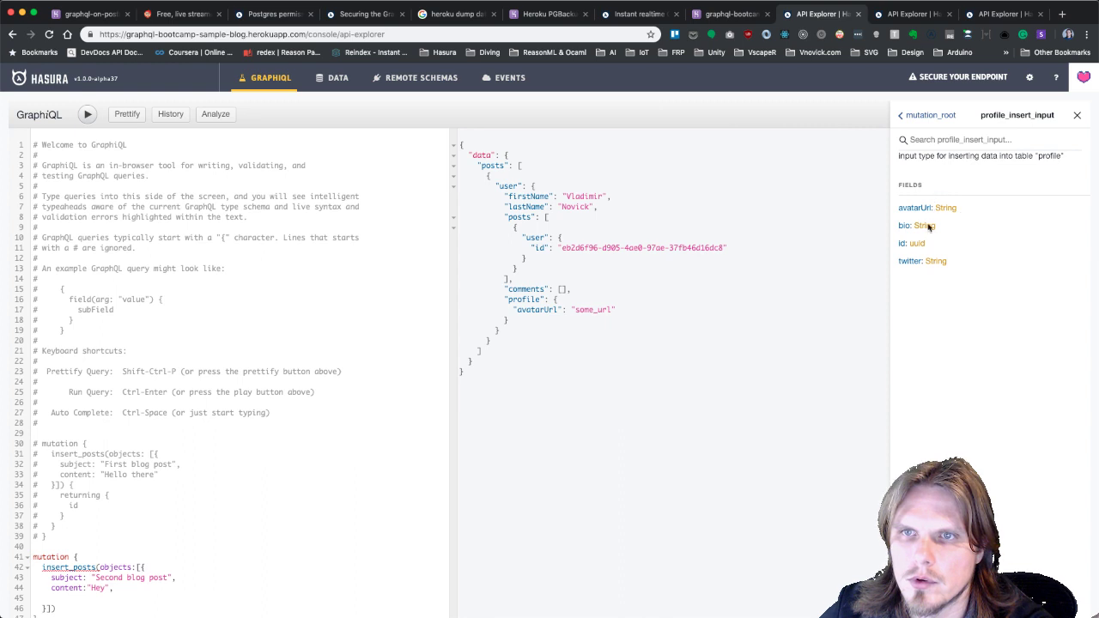
scroll(962, 245, down, 1)
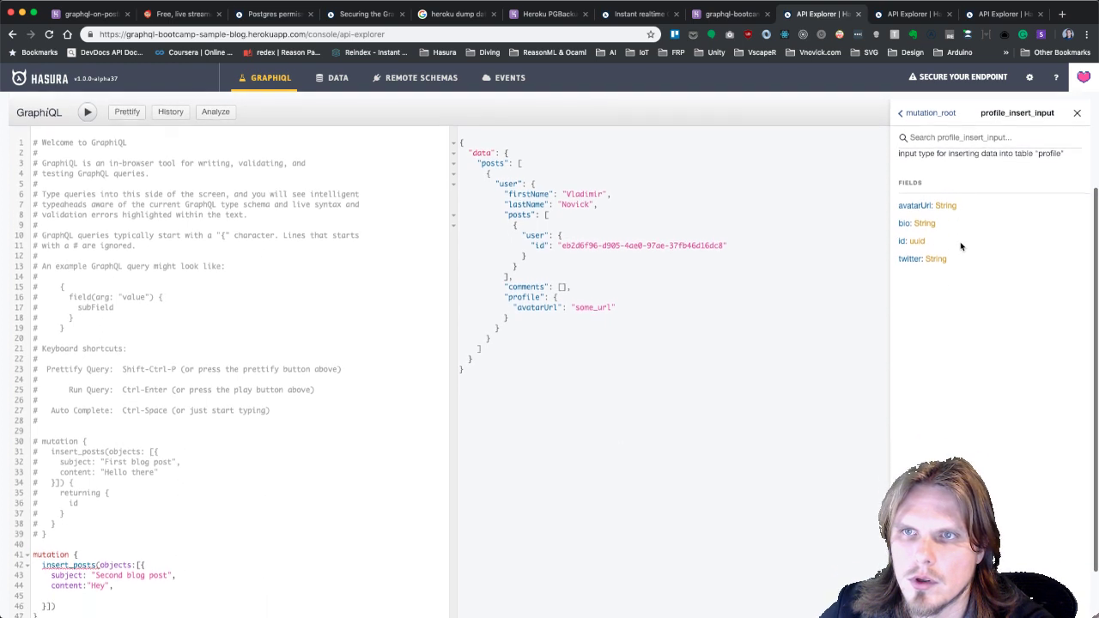
scroll(110, 547, down, 2)
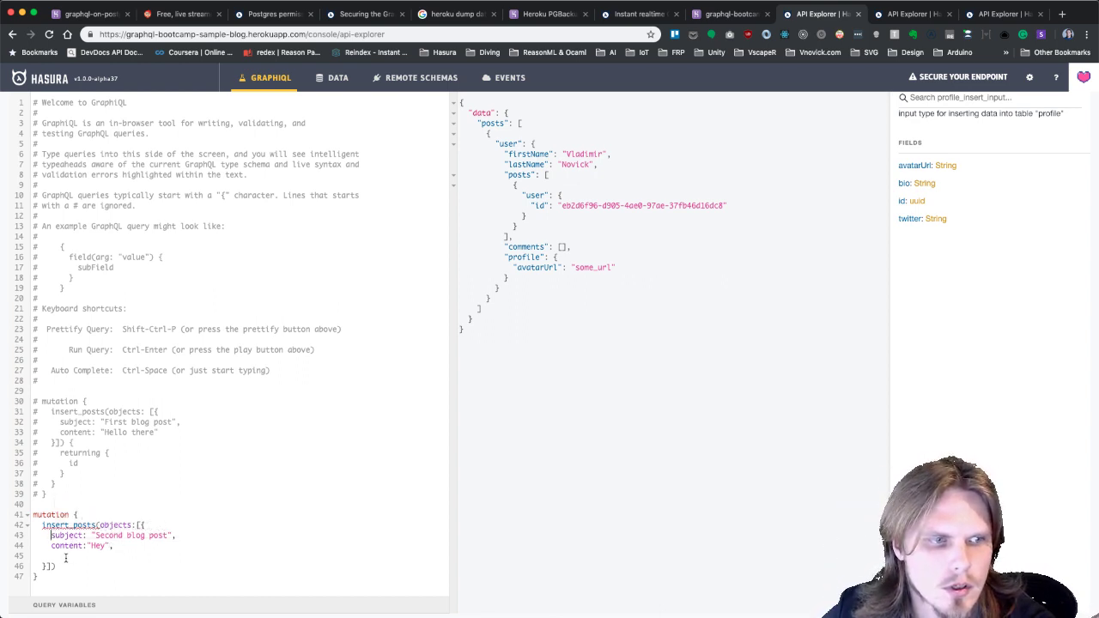
key(shift+Down)
key(shift+Down)
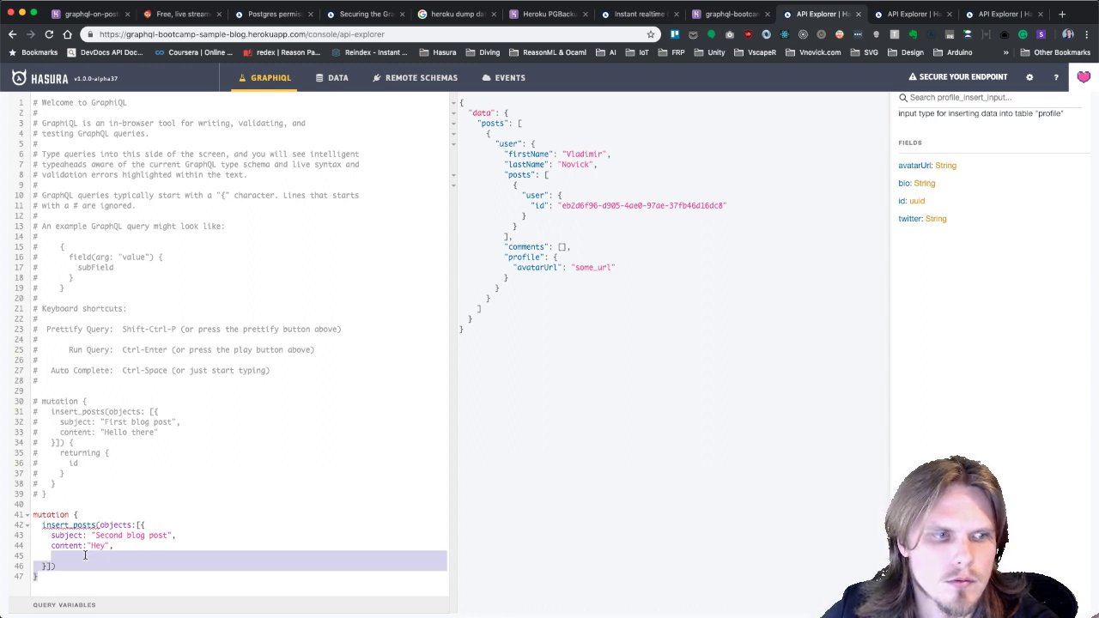
click(85, 555)
key(Down)
shift+click(24, 509)
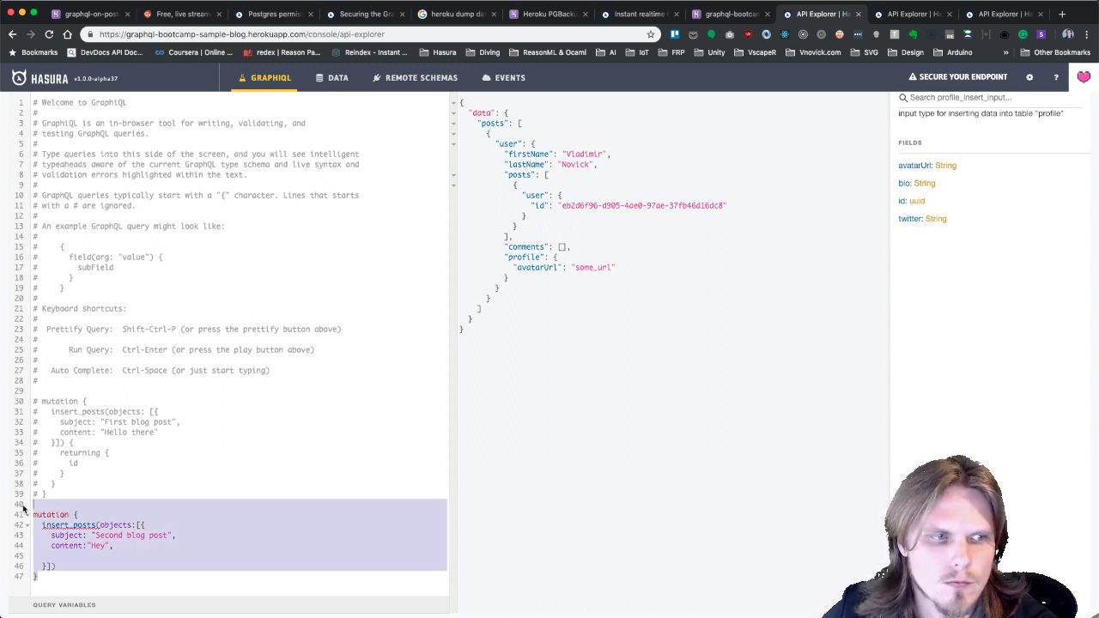
key(BackSpace)
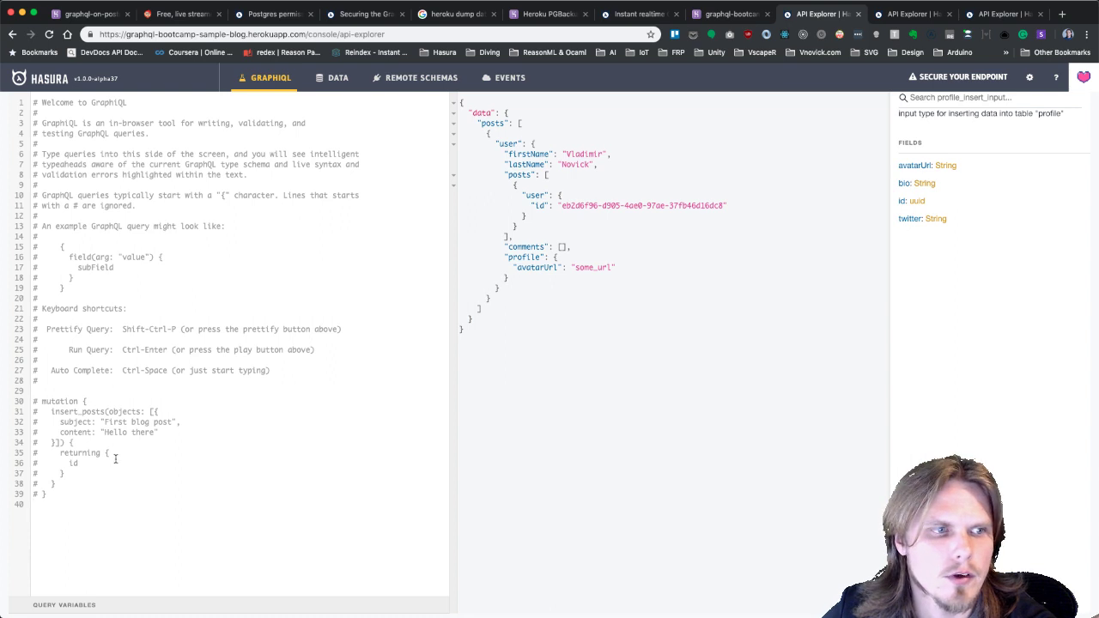
scroll(866, 227, up, 3)
click(927, 168)
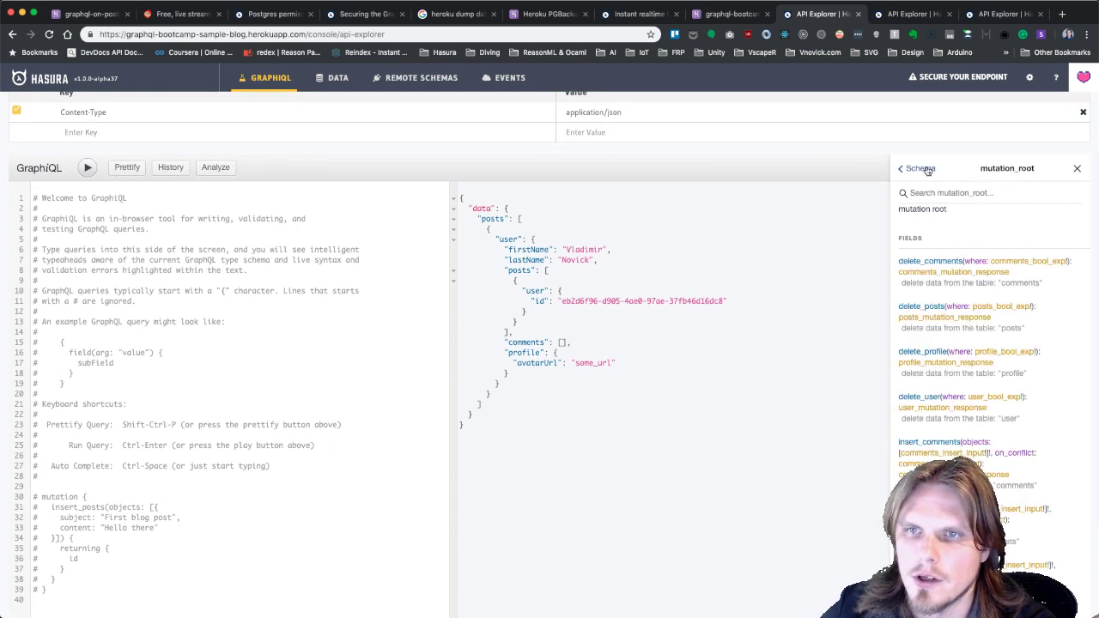
scroll(966, 382, down, 3)
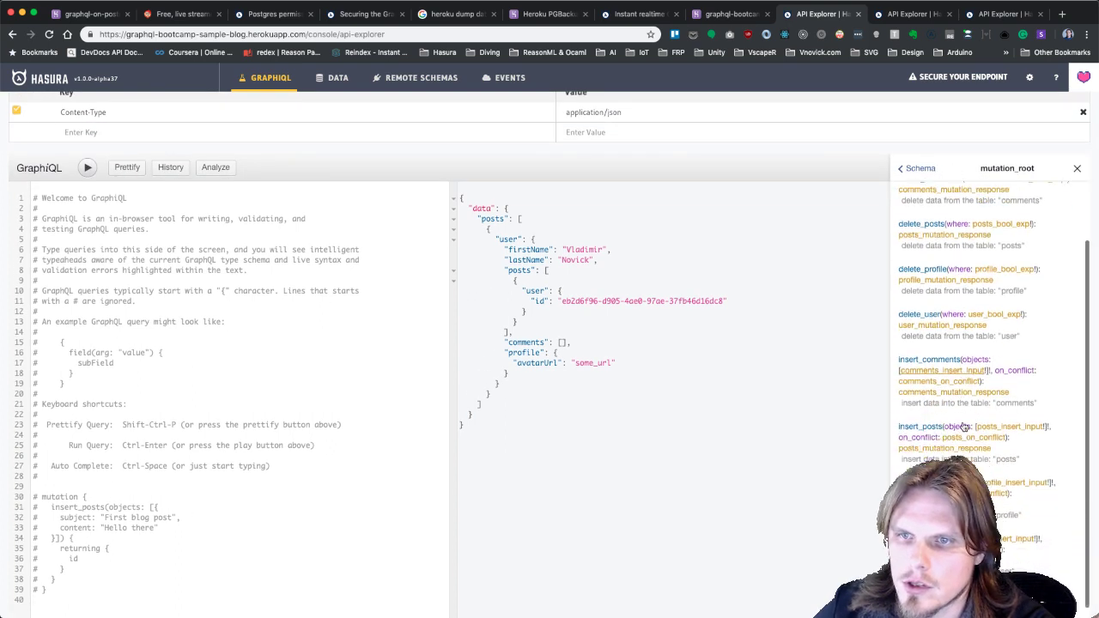
scroll(953, 403, down, 3)
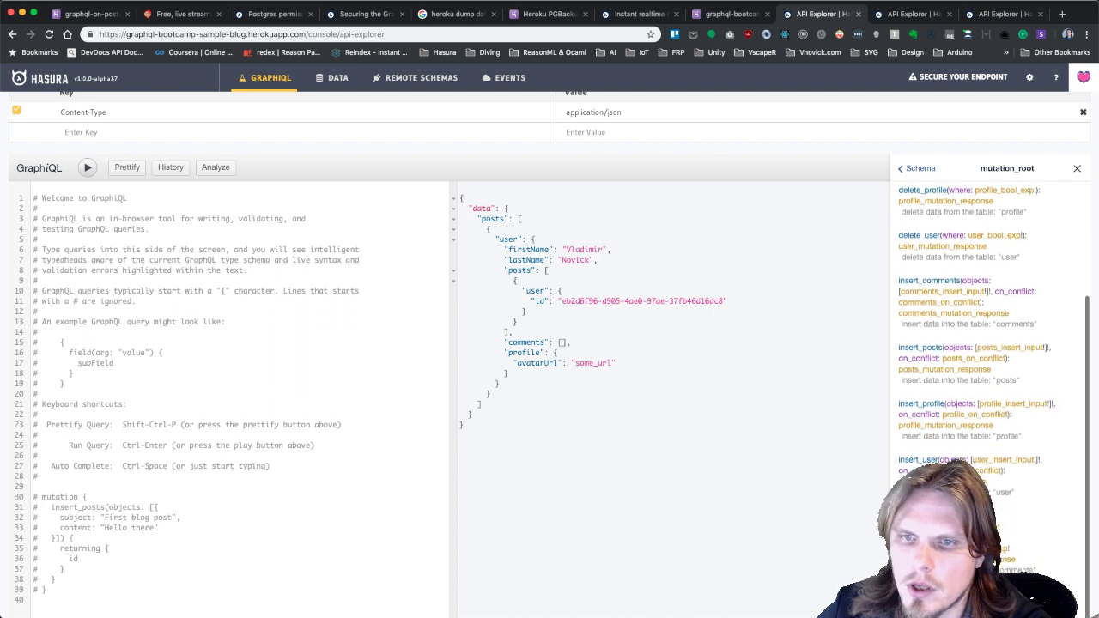
scroll(928, 429, down, 2)
scroll(953, 361, down, 3)
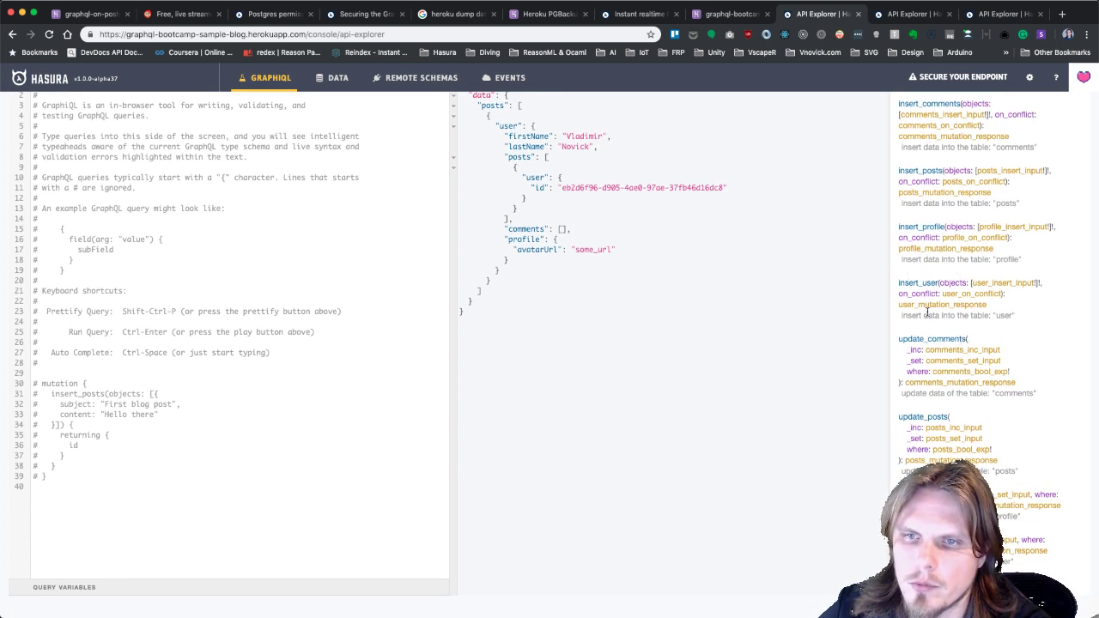
scroll(973, 384, down, 1)
scroll(972, 384, up, 6)
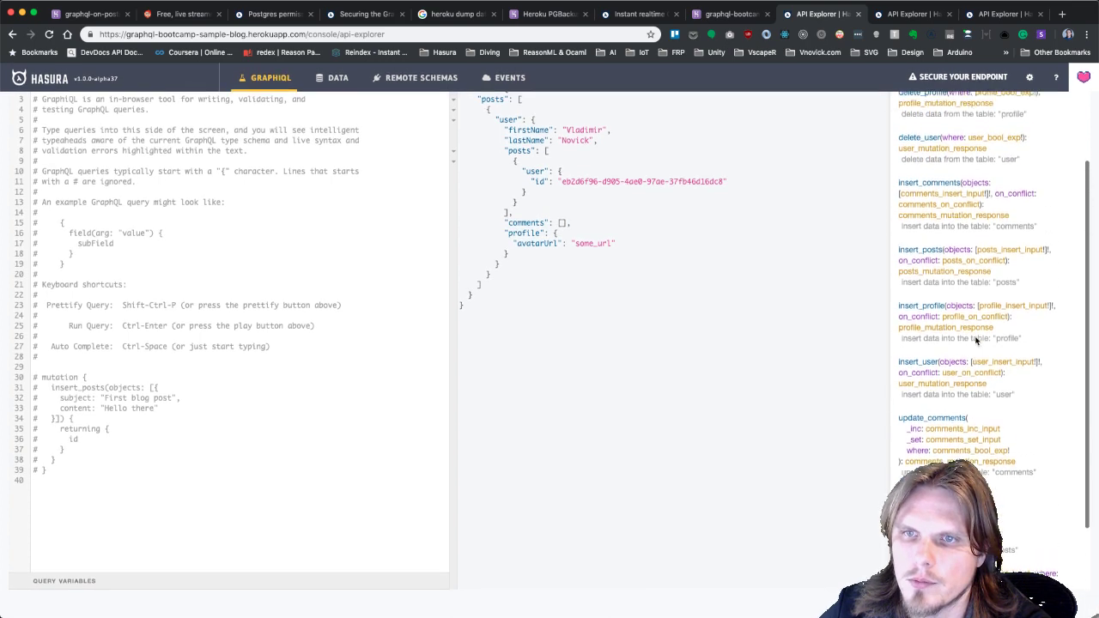
scroll(976, 341, up, 5)
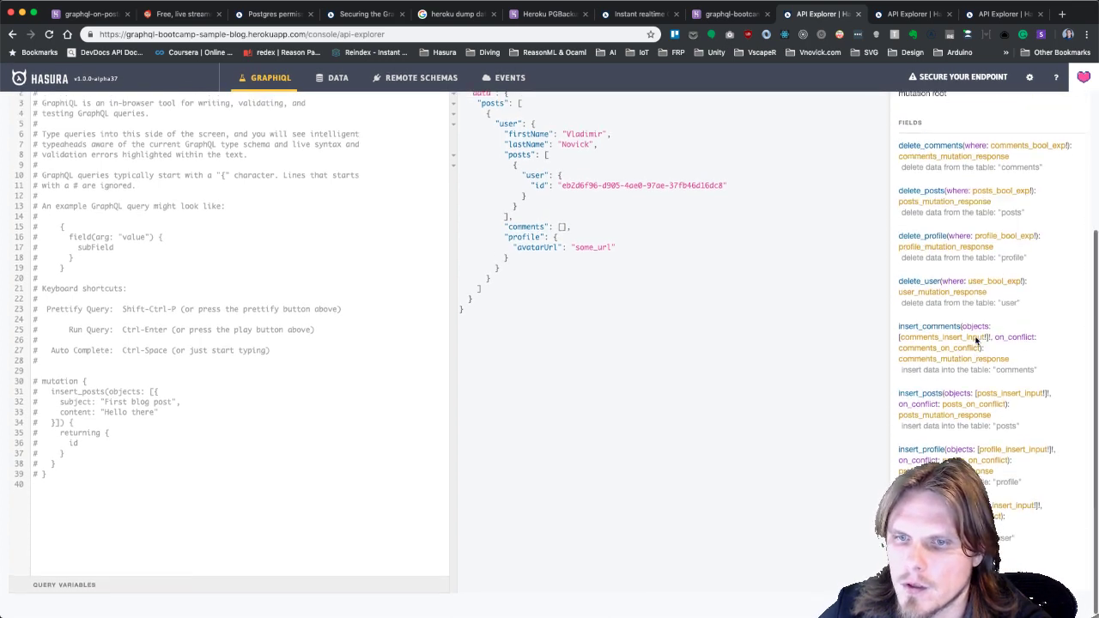
scroll(976, 341, down, 6)
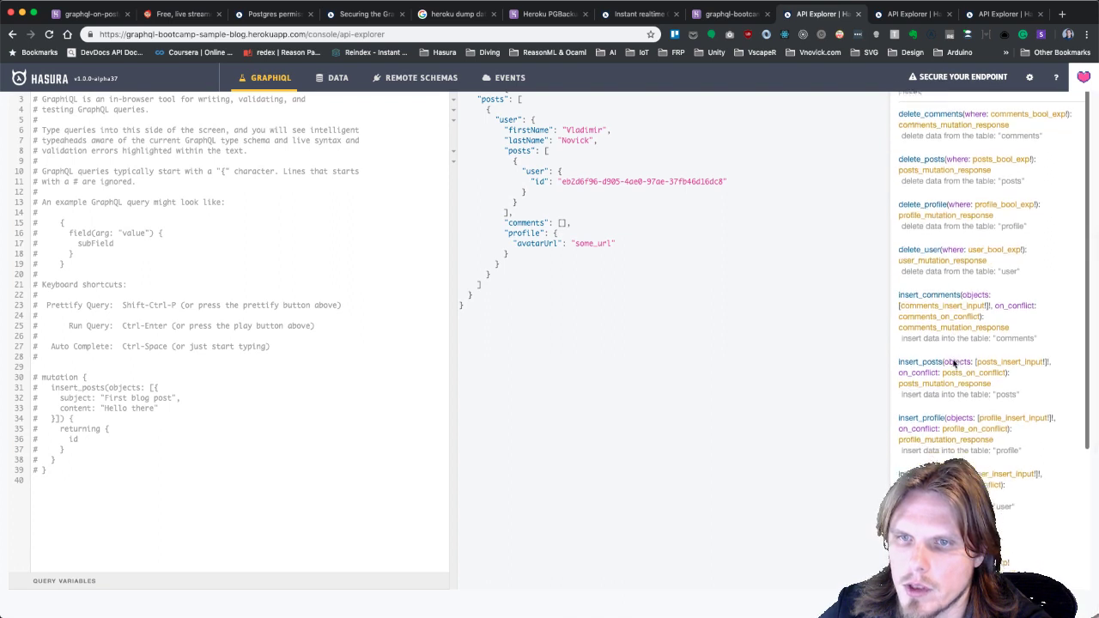
scroll(953, 336, down, 5)
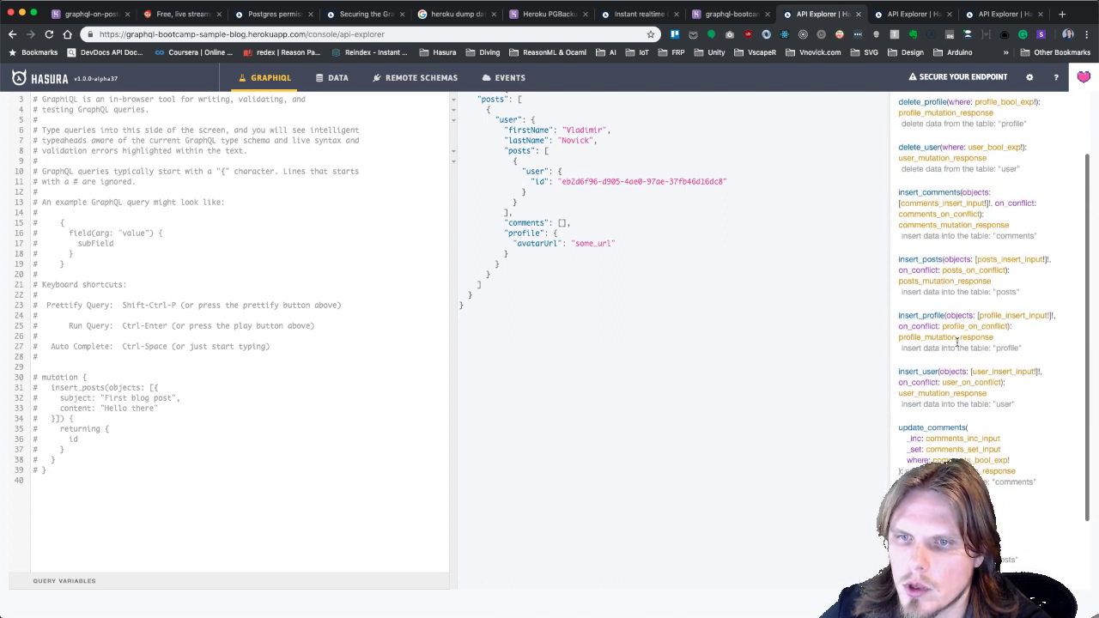
scroll(956, 341, down, 2)
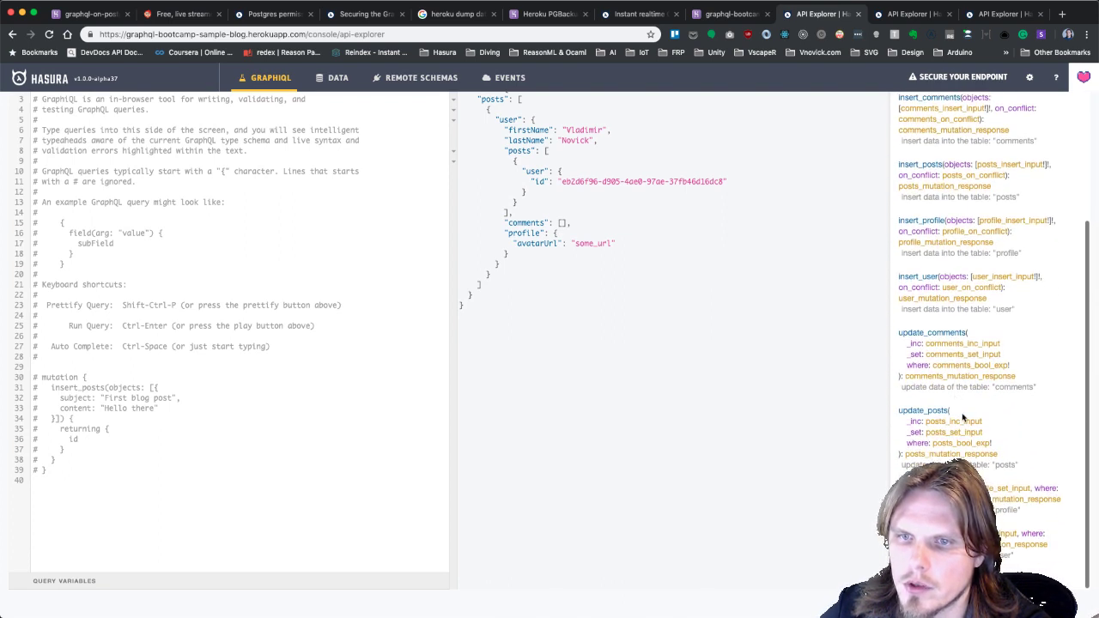
click(975, 437)
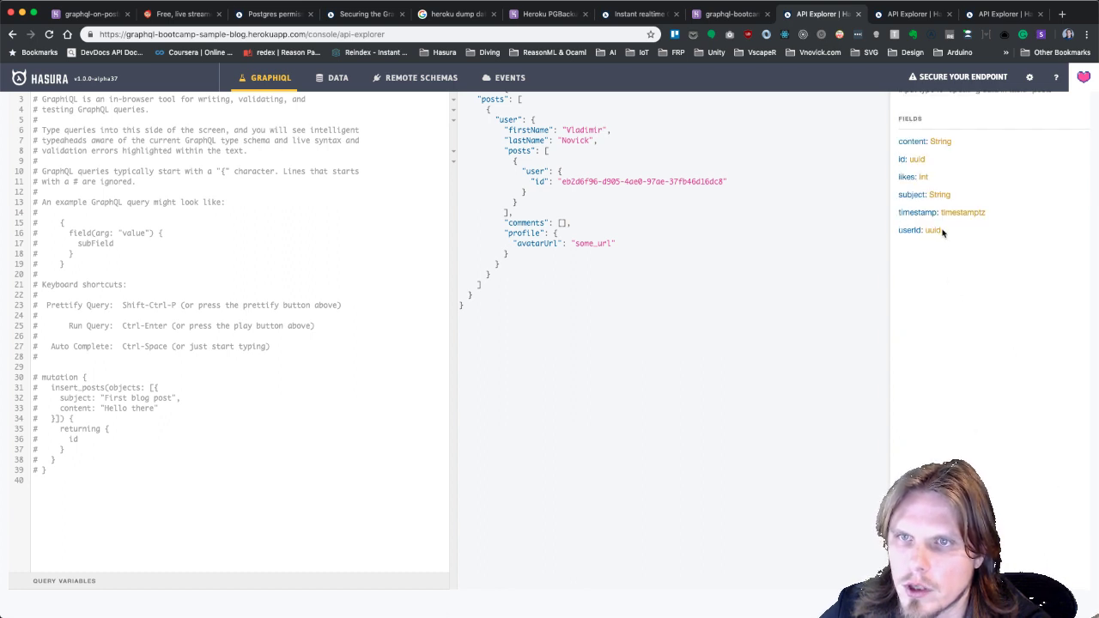
scroll(924, 156, up, 2)
click(927, 125)
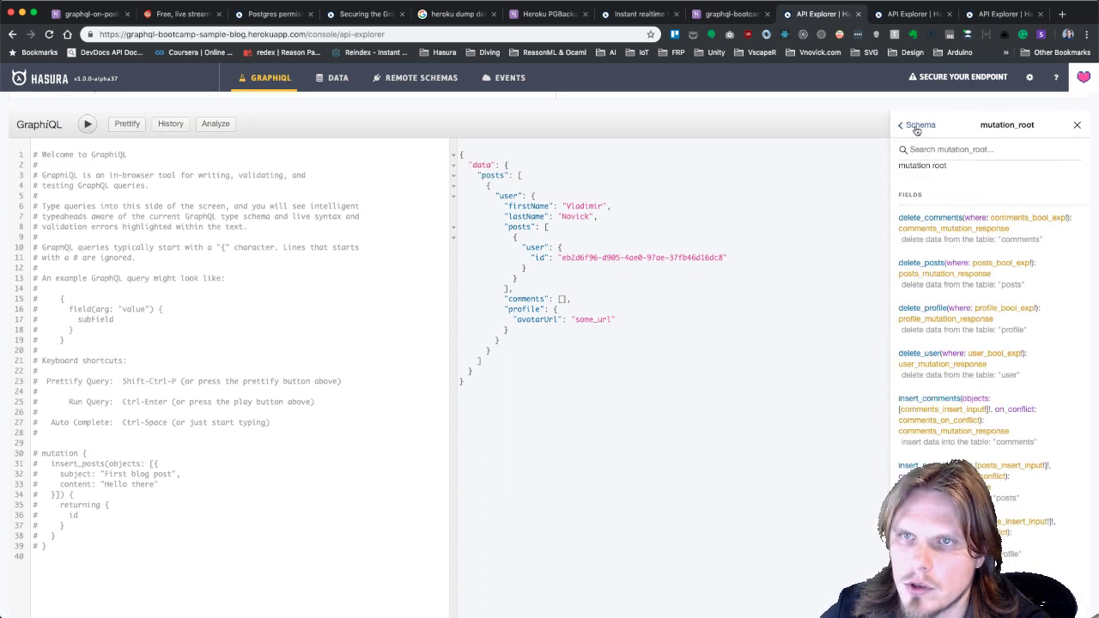
scroll(977, 371, up, 2)
scroll(976, 369, down, 3)
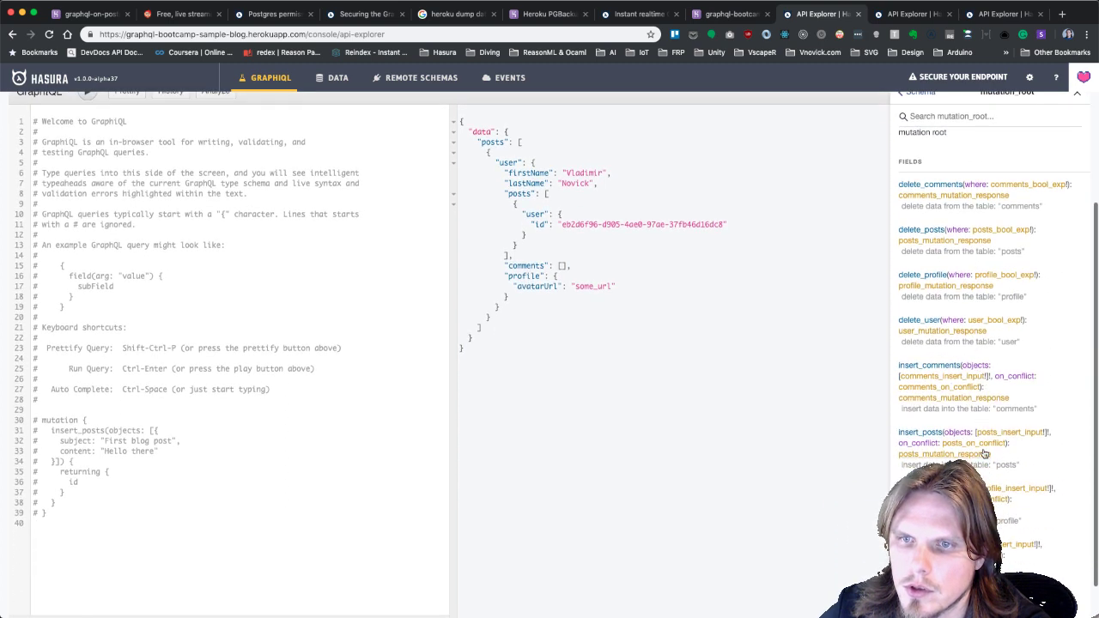
Show the posts_insert_input type in the Docs explorer.
click(1019, 436)
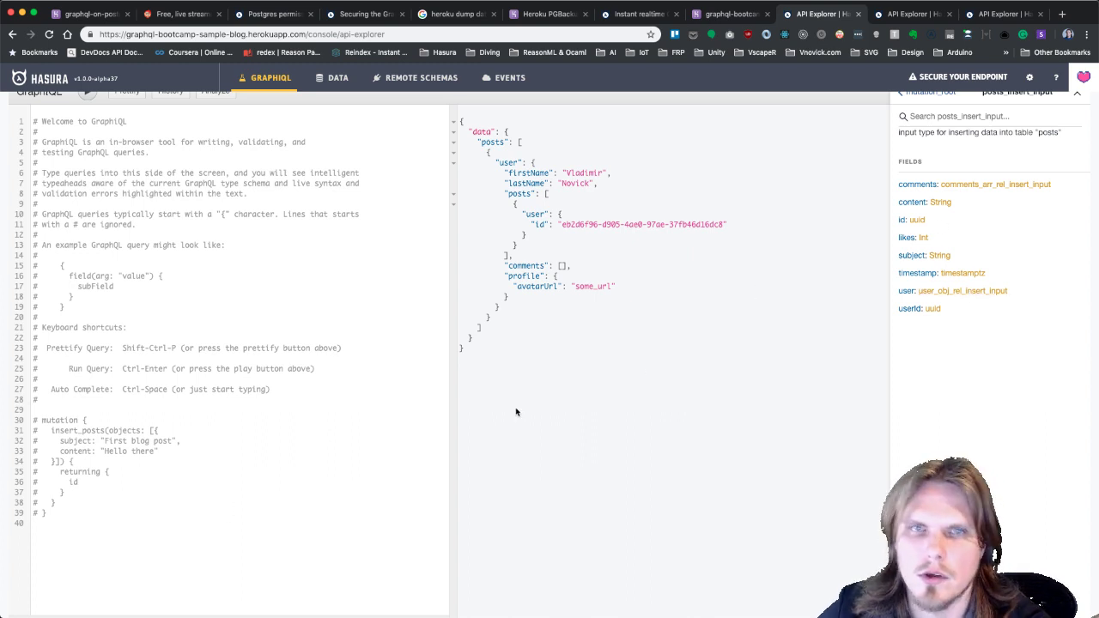
text(inser)
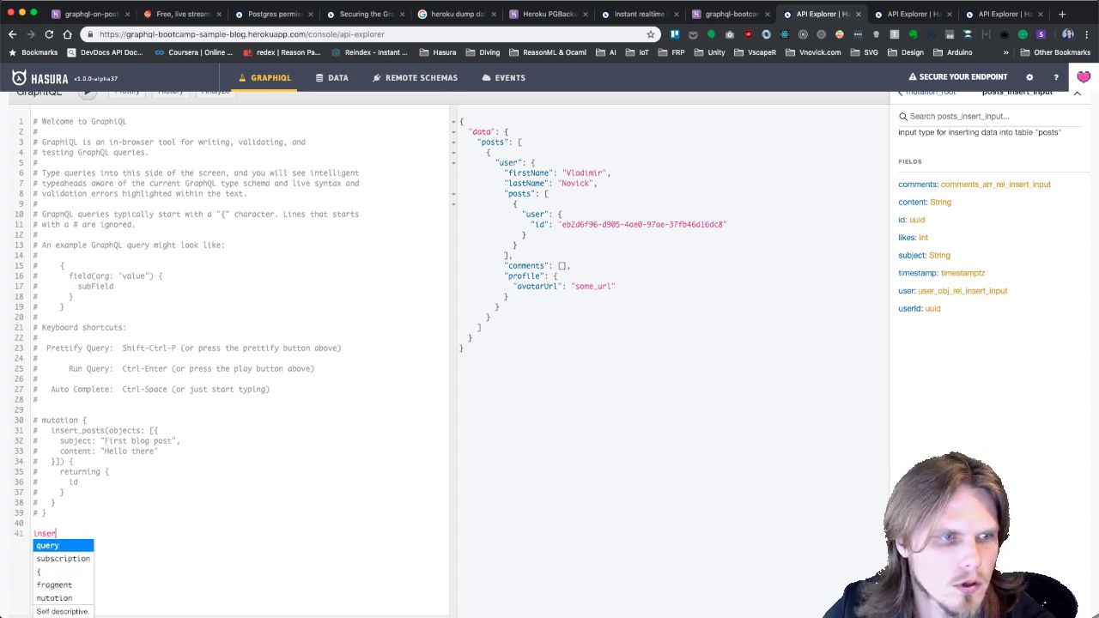
key(super+a)
click(143, 487)
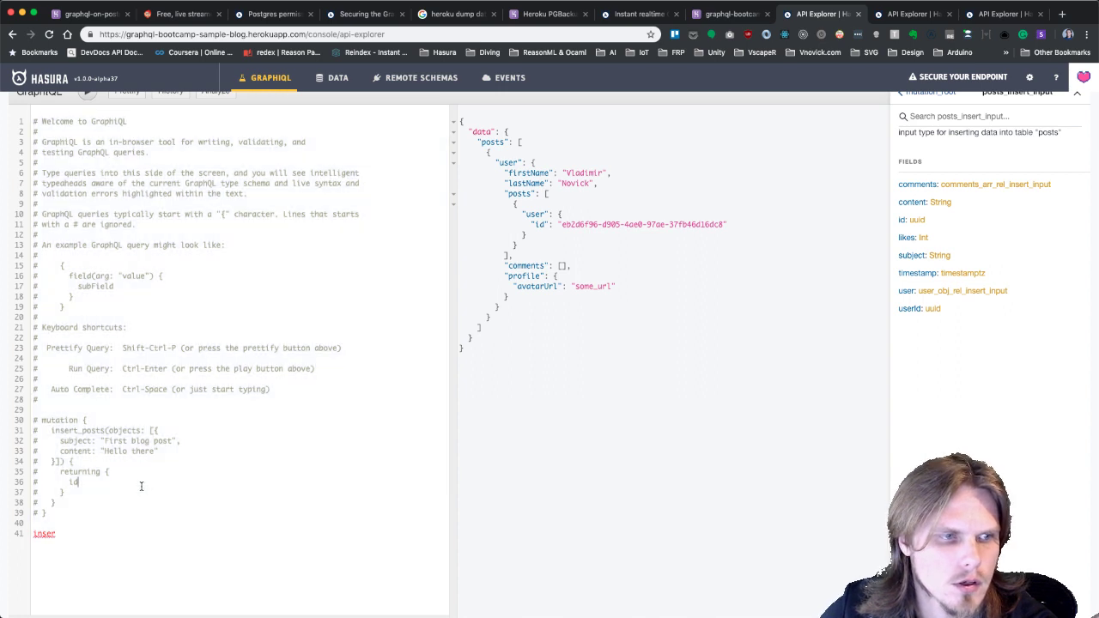
Draft a new insert_posts mutation with an objects list on line 41.
double_click(43, 533)
text(mutation {)
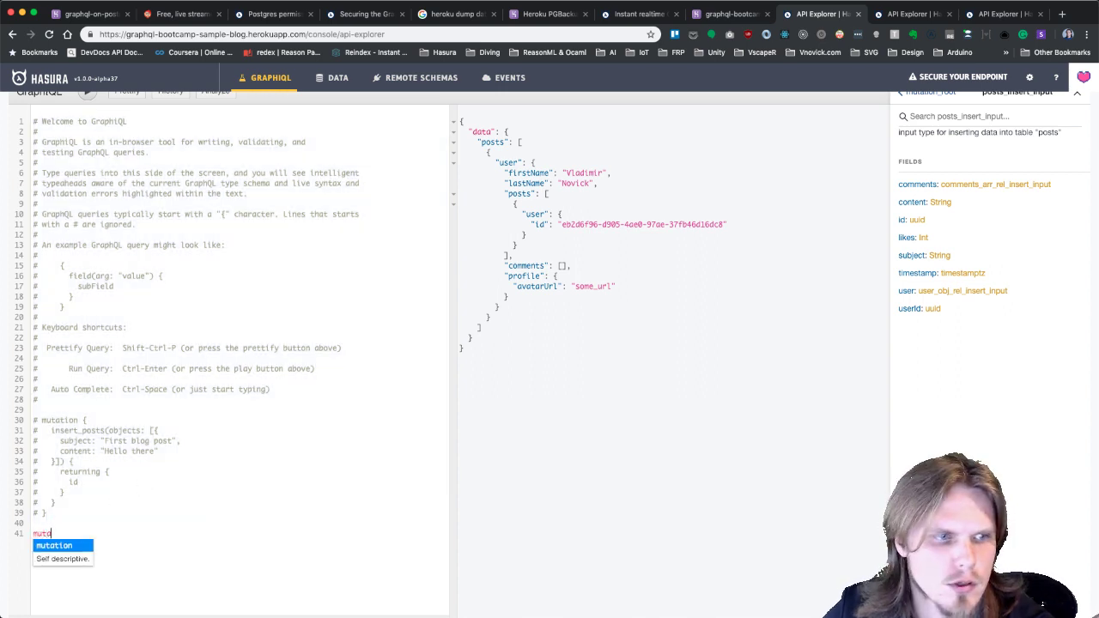
key(Return)
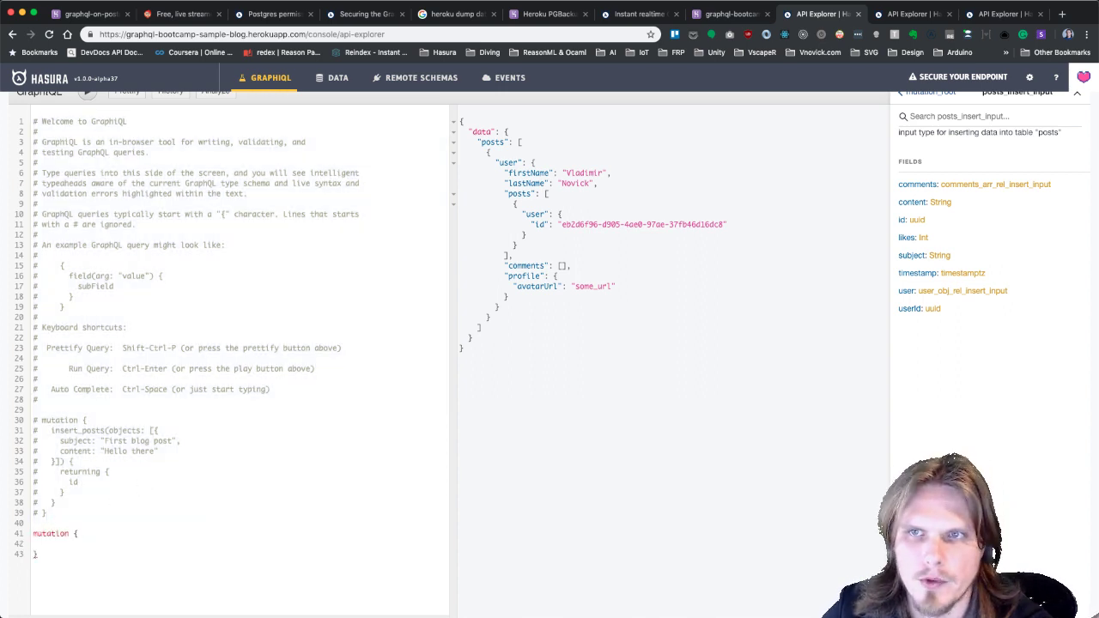
text(inser)
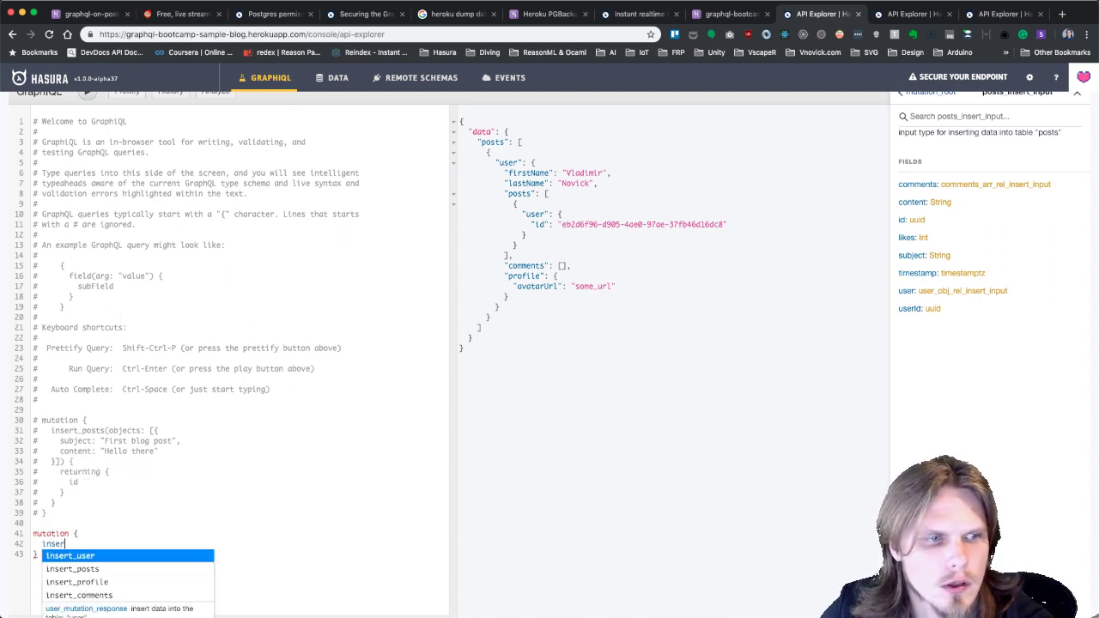
key(Return)
text(()
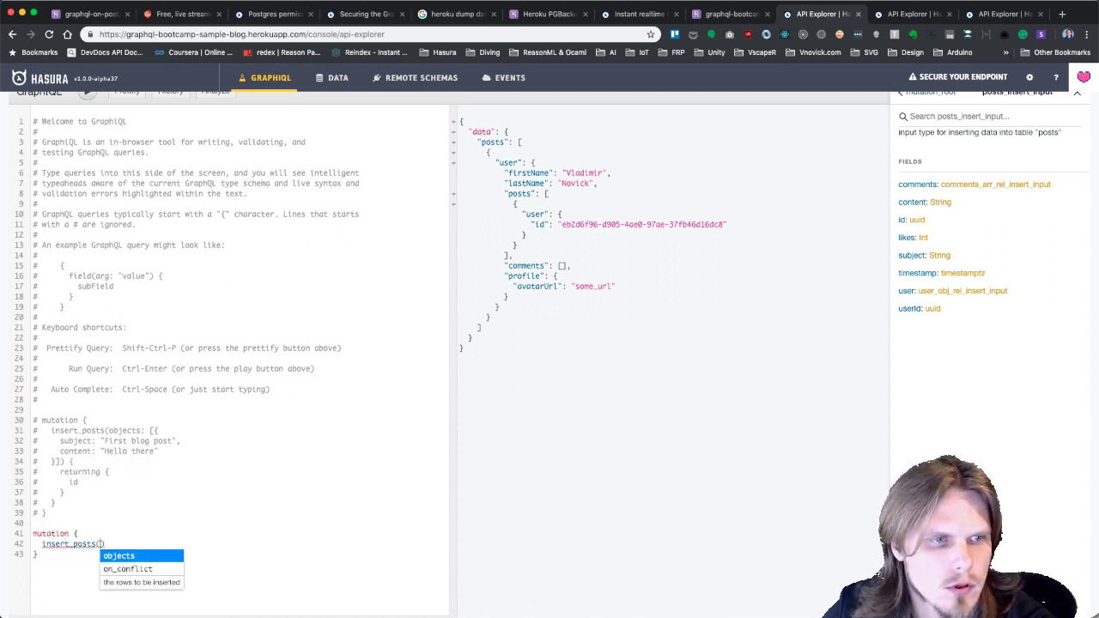
key(Return)
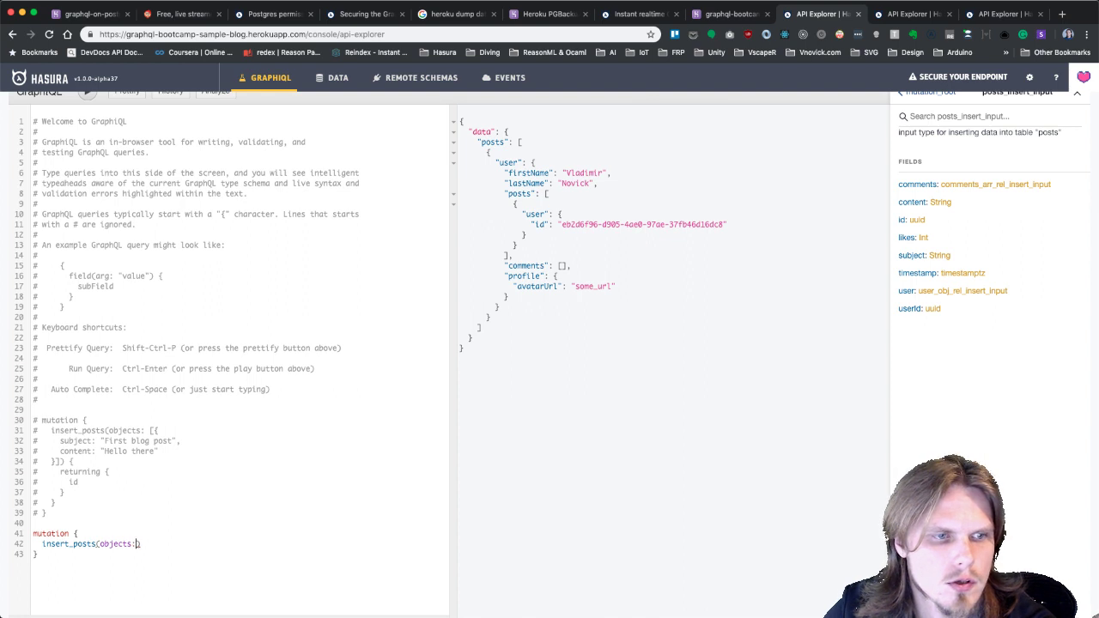
text([{)
key(Return)
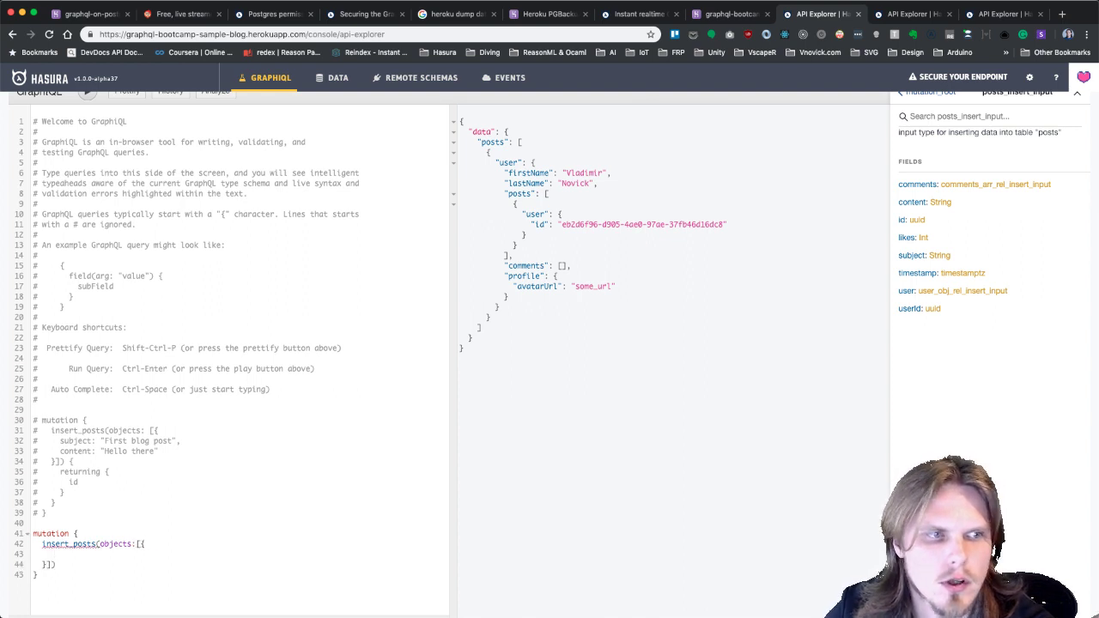
text(su)
Delete the drafted mutation and select the commented example on lines 30–39.
click(96, 504)
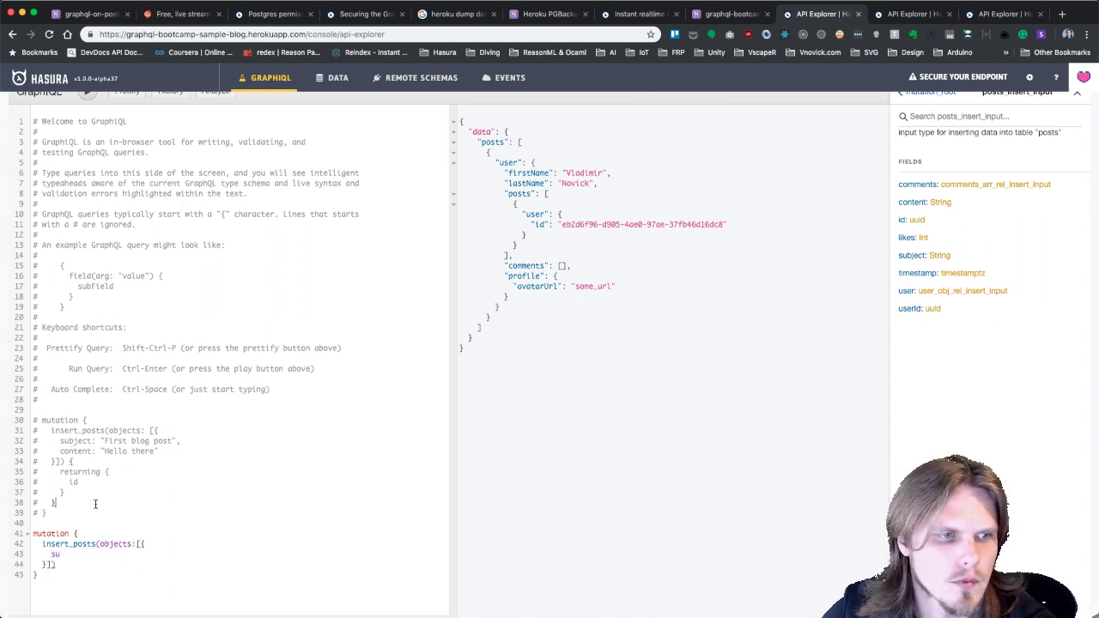
drag(81, 568, 46, 513)
key(BackSpace)
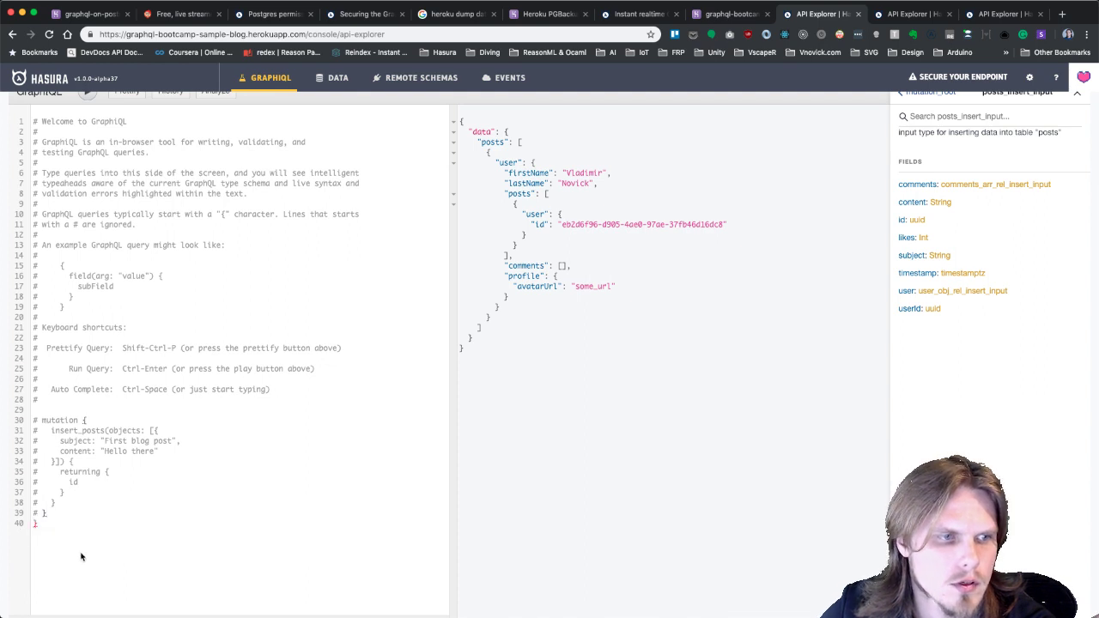
key(Delete)
drag(81, 549, 55, 419)
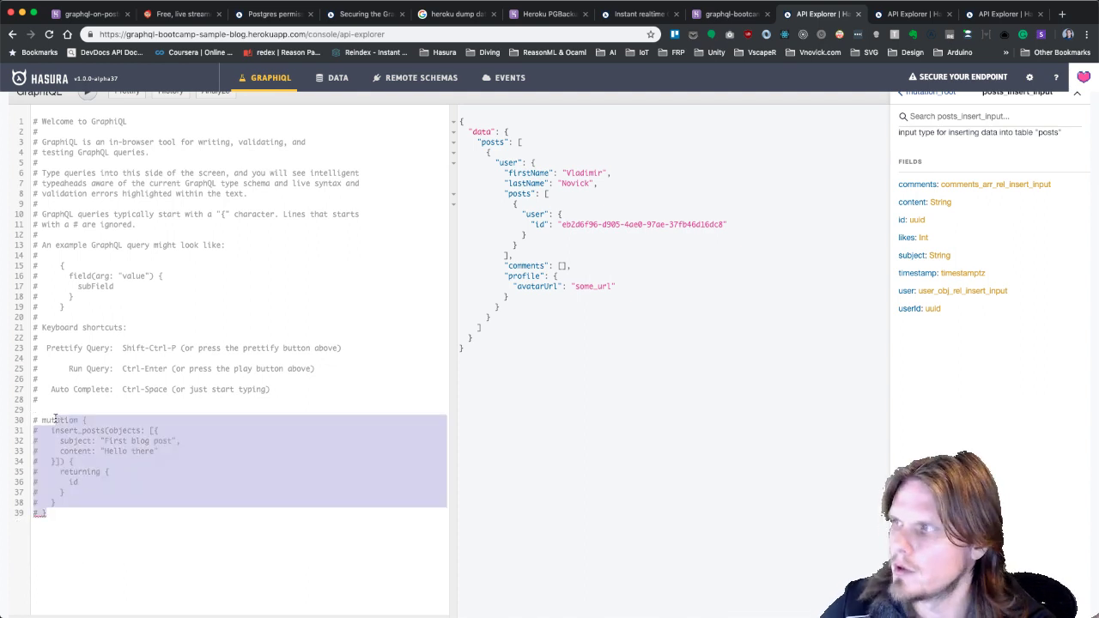
Uncomment the example insert_posts mutation and add nested user data with firstName and lastName "Smith".
key(super+slash)
click(127, 430)
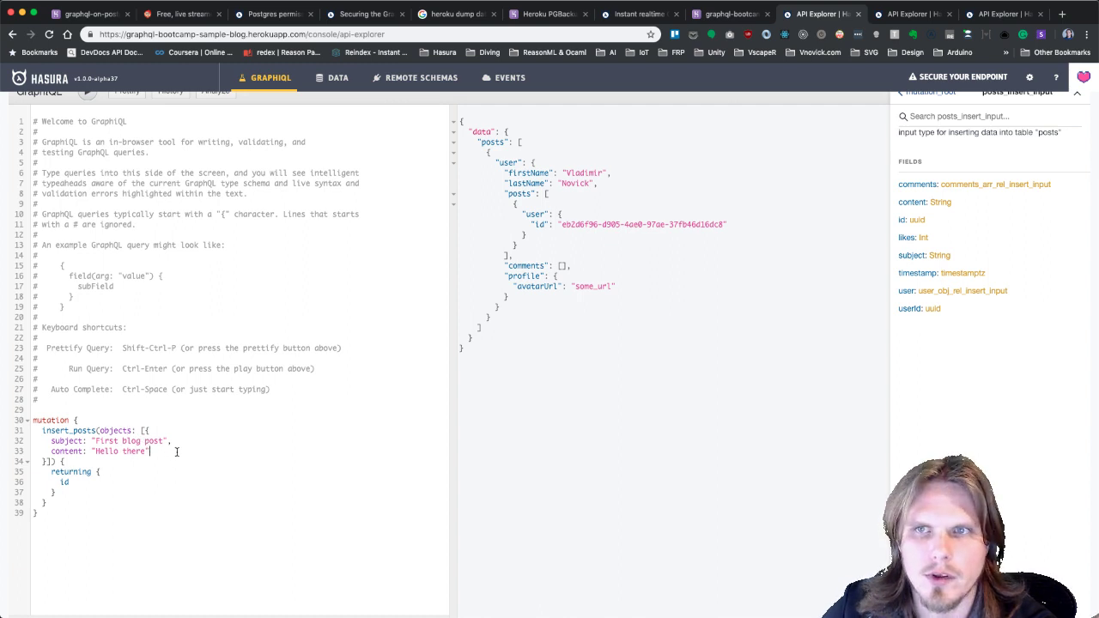
key(Return)
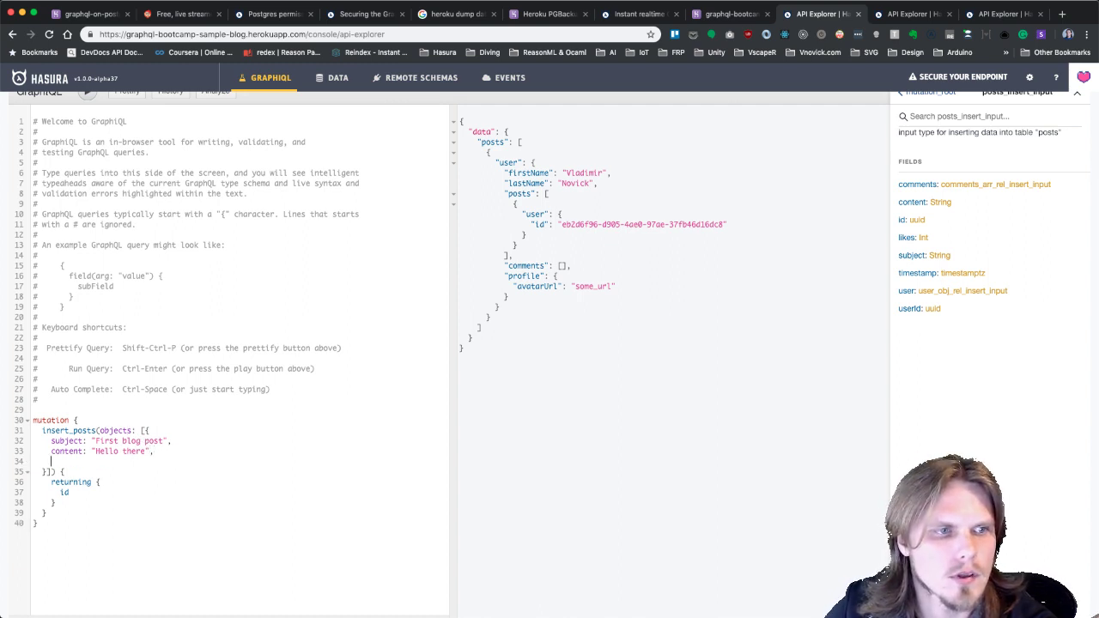
key(BackSpace)
key(BackSpace)
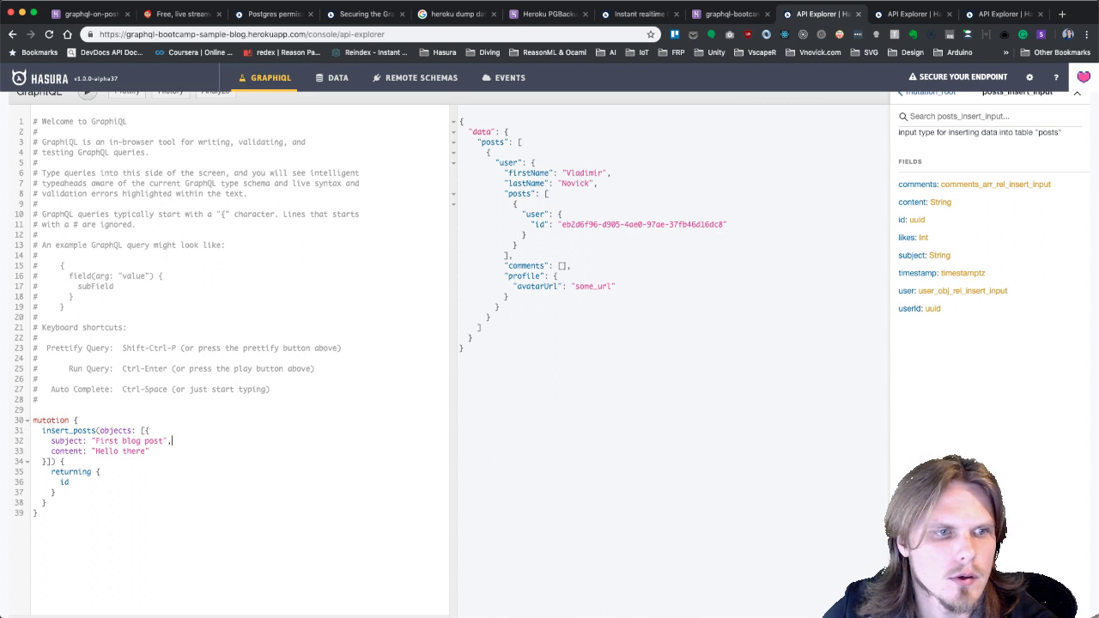
key(Return)
text(user)
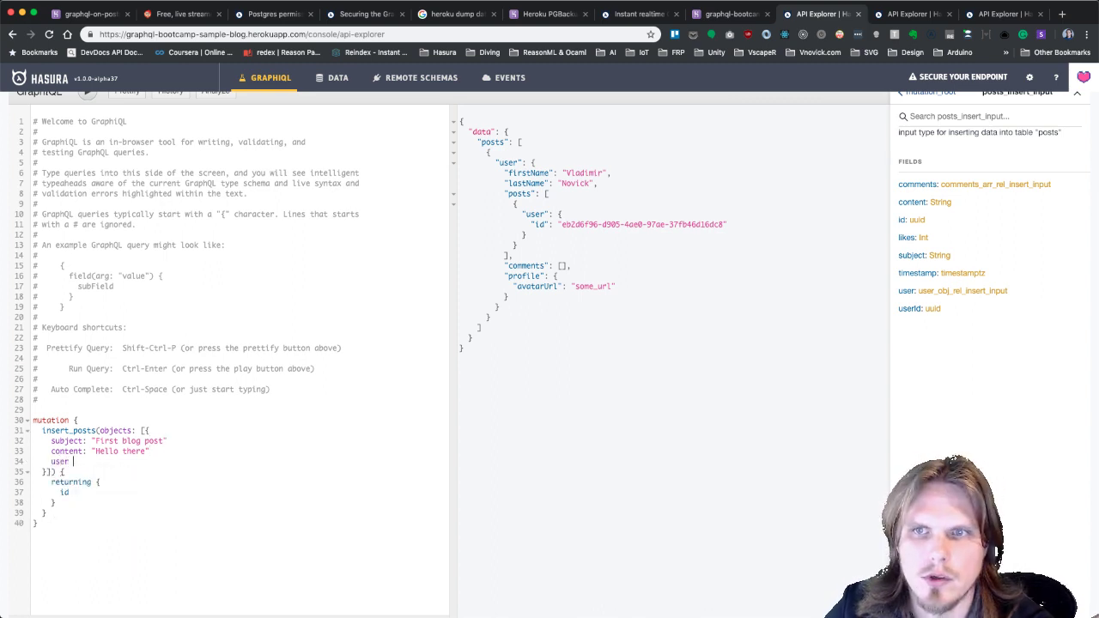
click(970, 292)
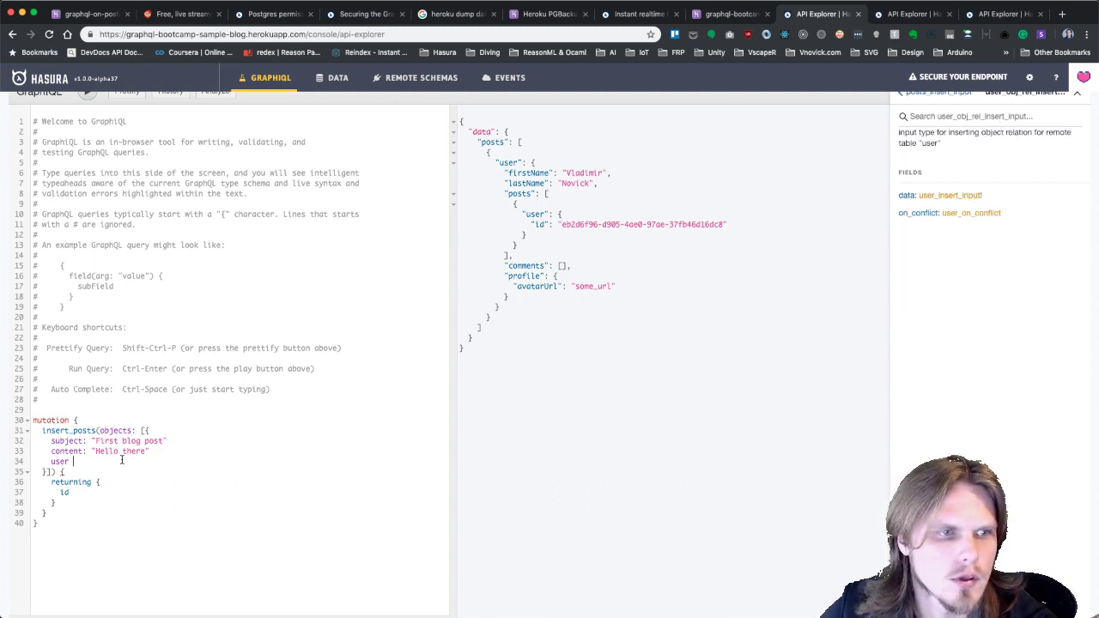
text({)
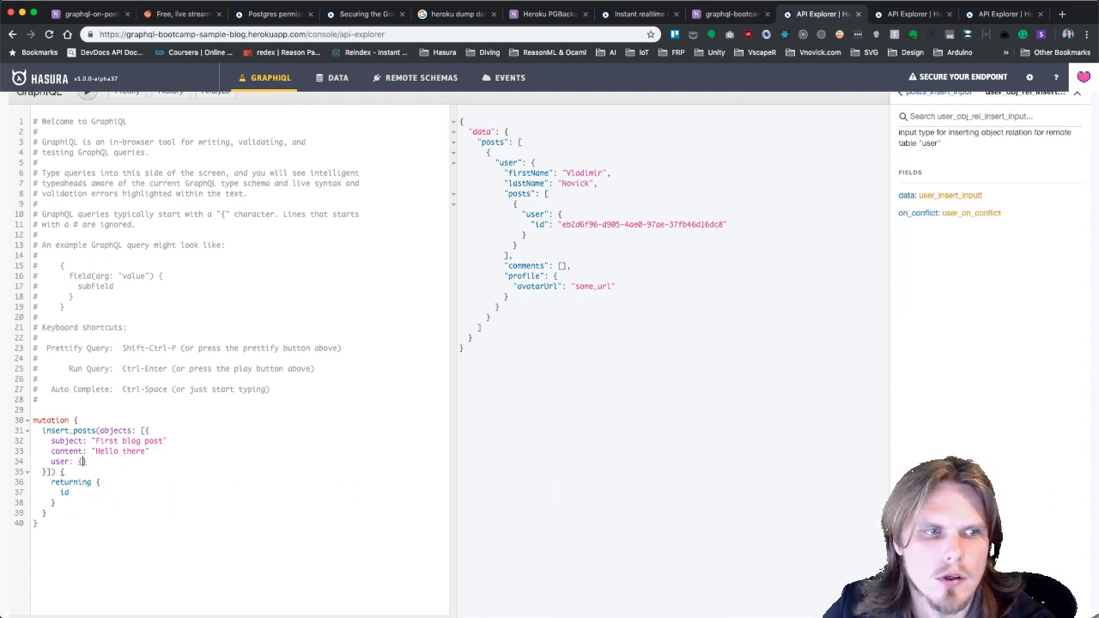
key(Return)
text(data:)
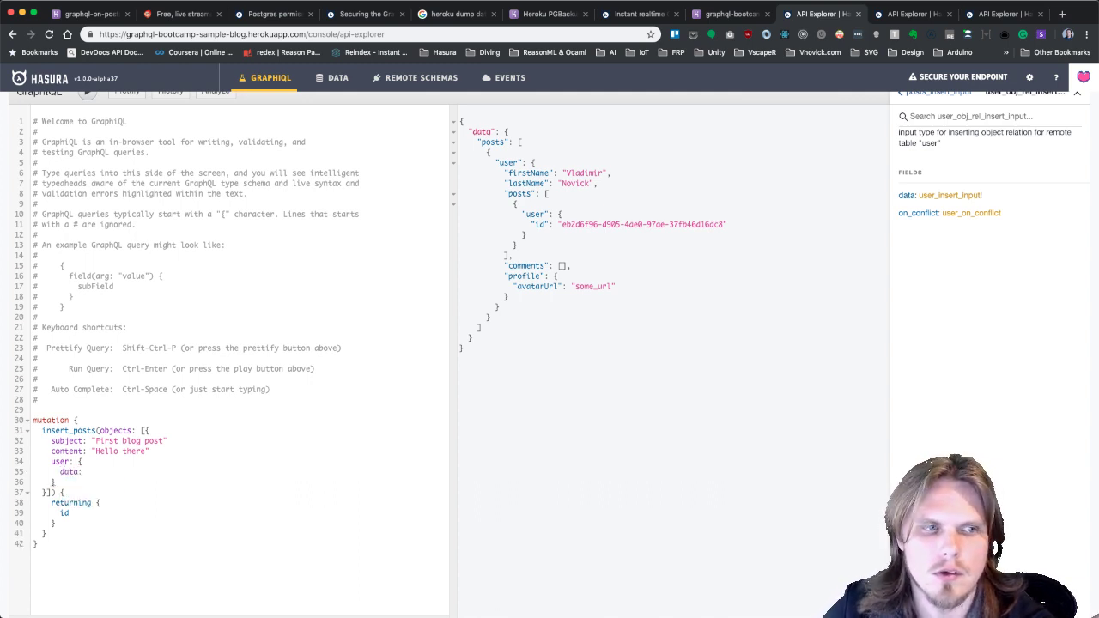
text( {)
key(Return)
text(a)
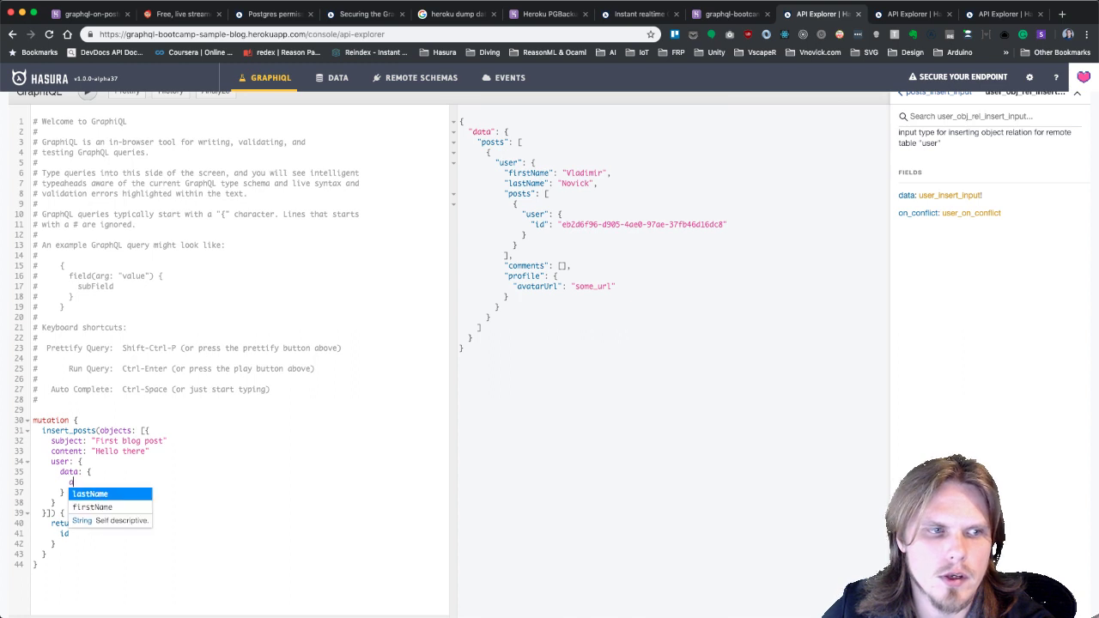
key(Return)
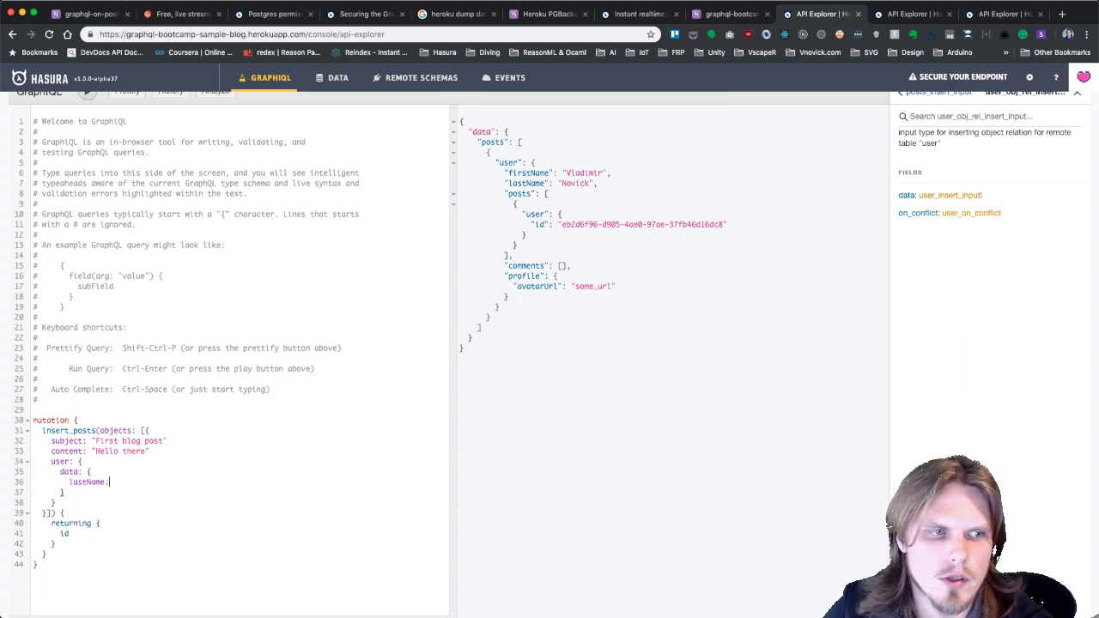
key(BackSpace)
key(BackSpace)
key(BackSpace)
key(BackSpace)
key(BackSpace)
key(BackSpace)
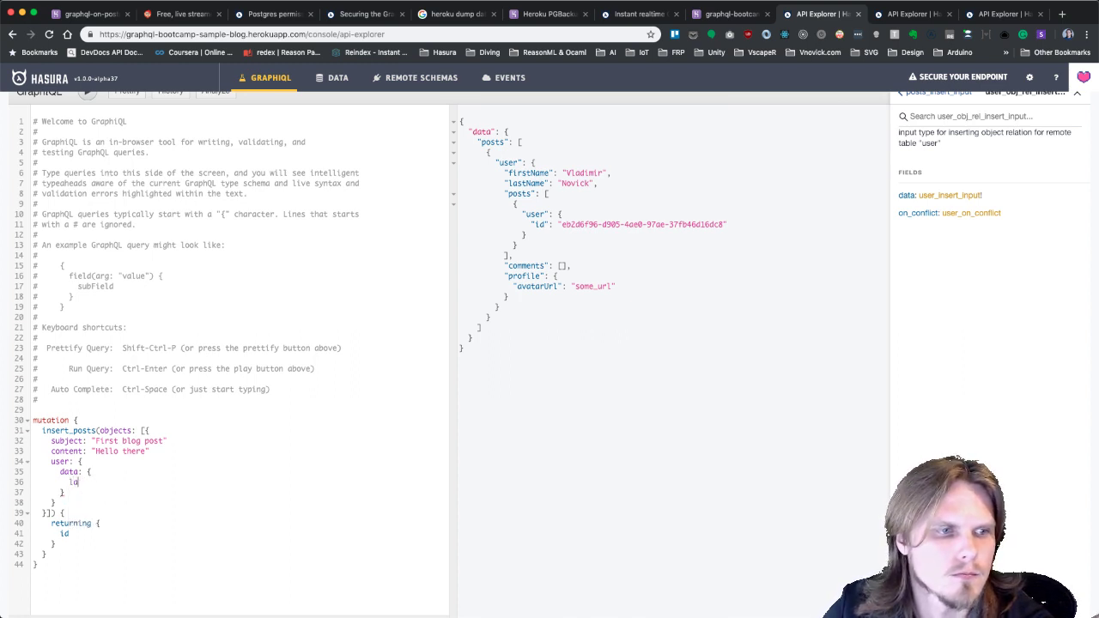
text(fir)
key(Return)
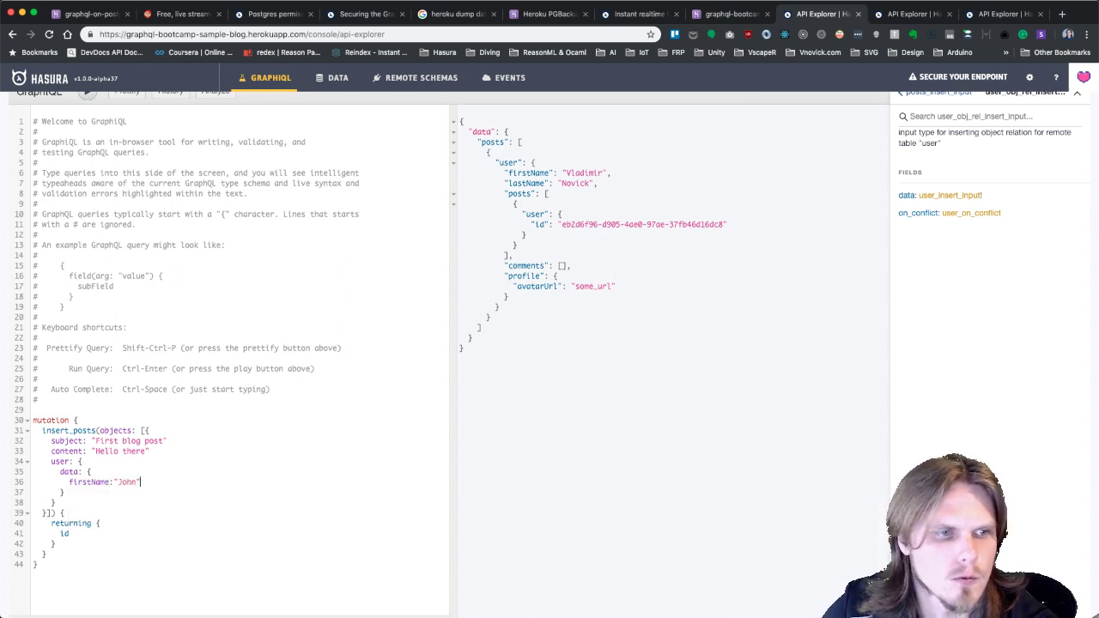
key(Return)
text(lastName:)
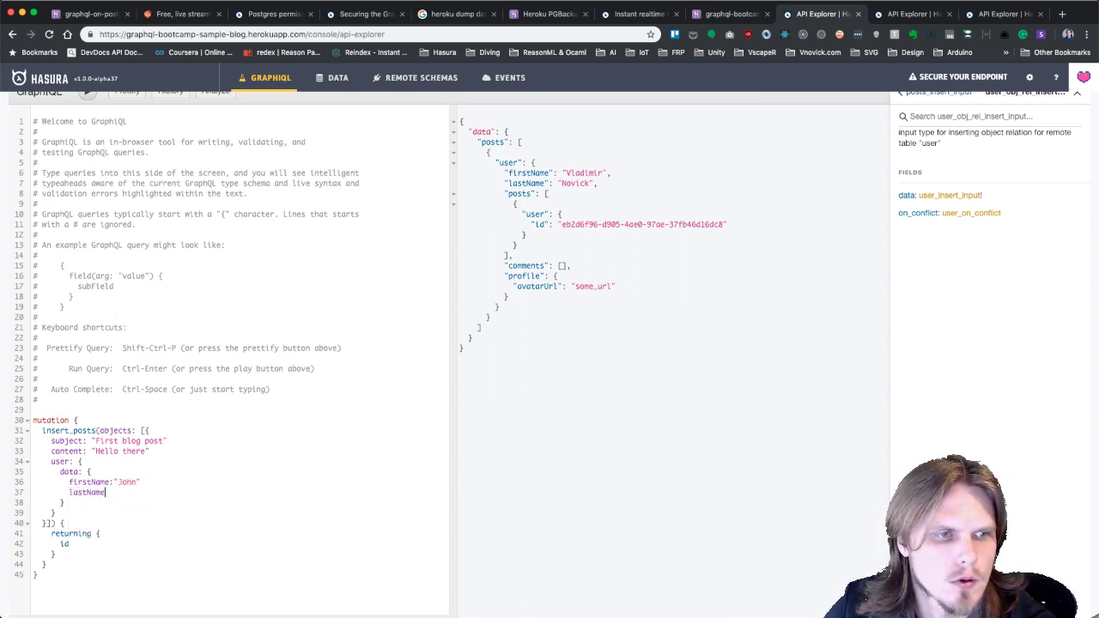
text("Smith)
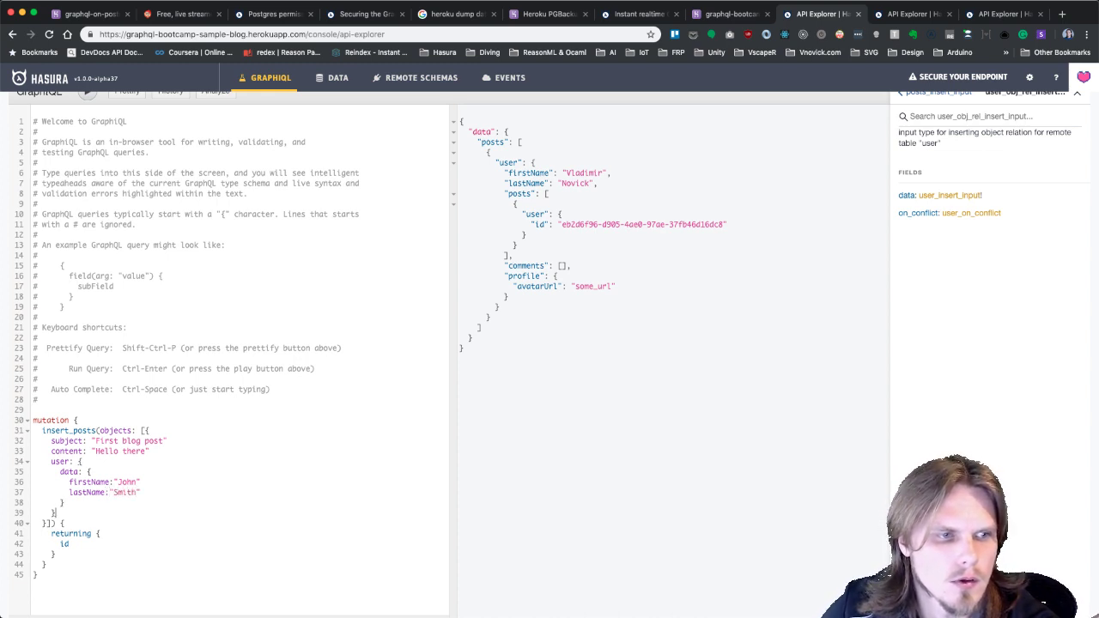
Return the author's firstName and lastName through a user field in the returning block.
scroll(138, 429, down, 1)
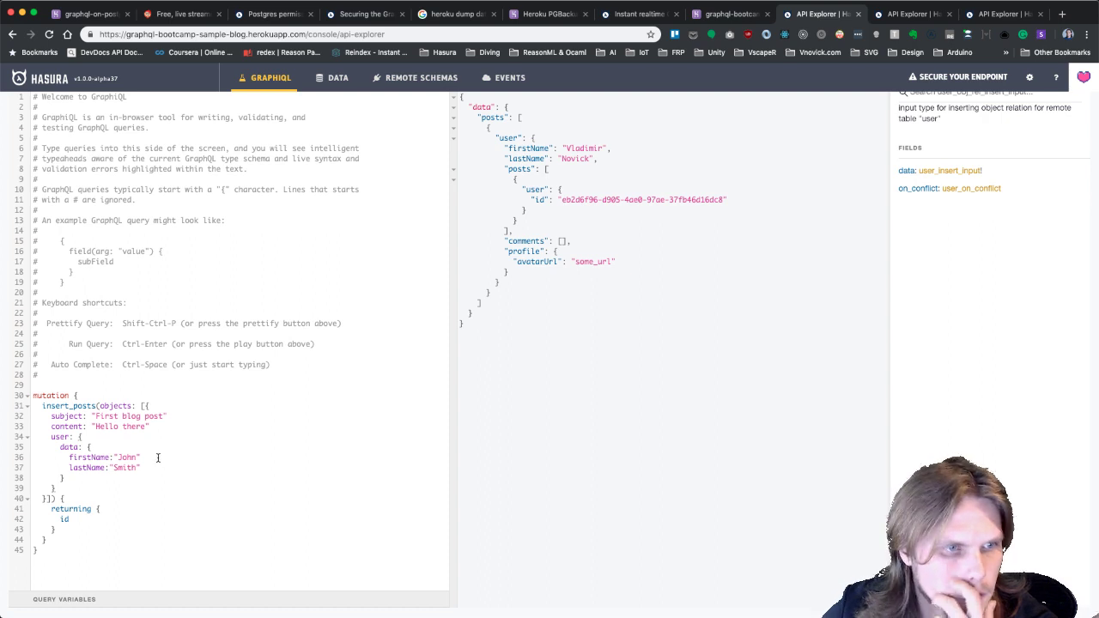
click(111, 516)
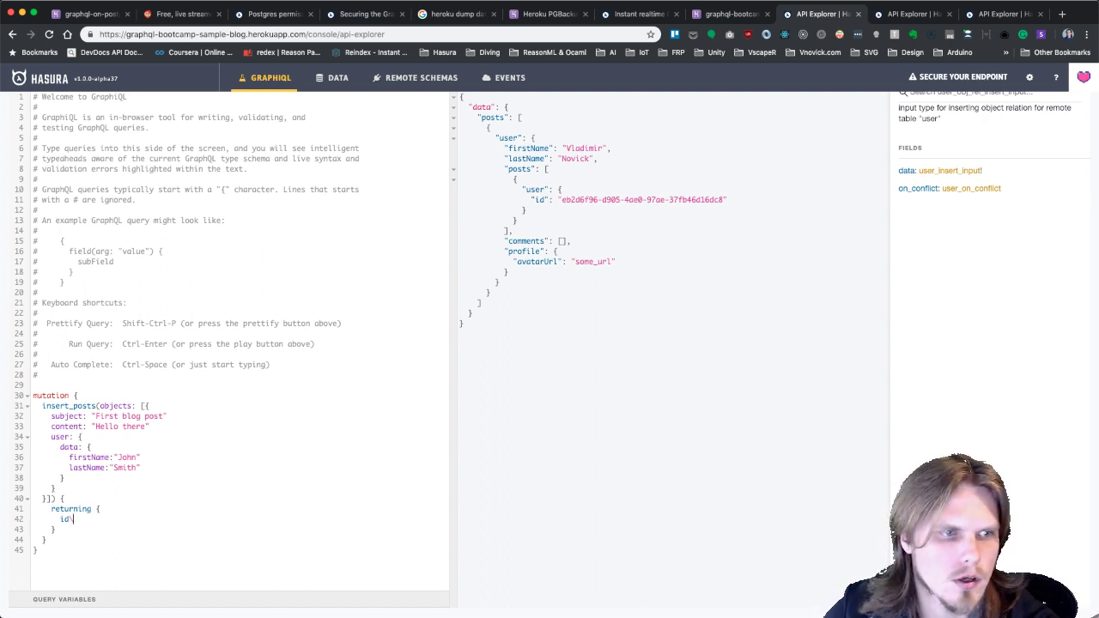
key(Return)
text(user)
key(Escape)
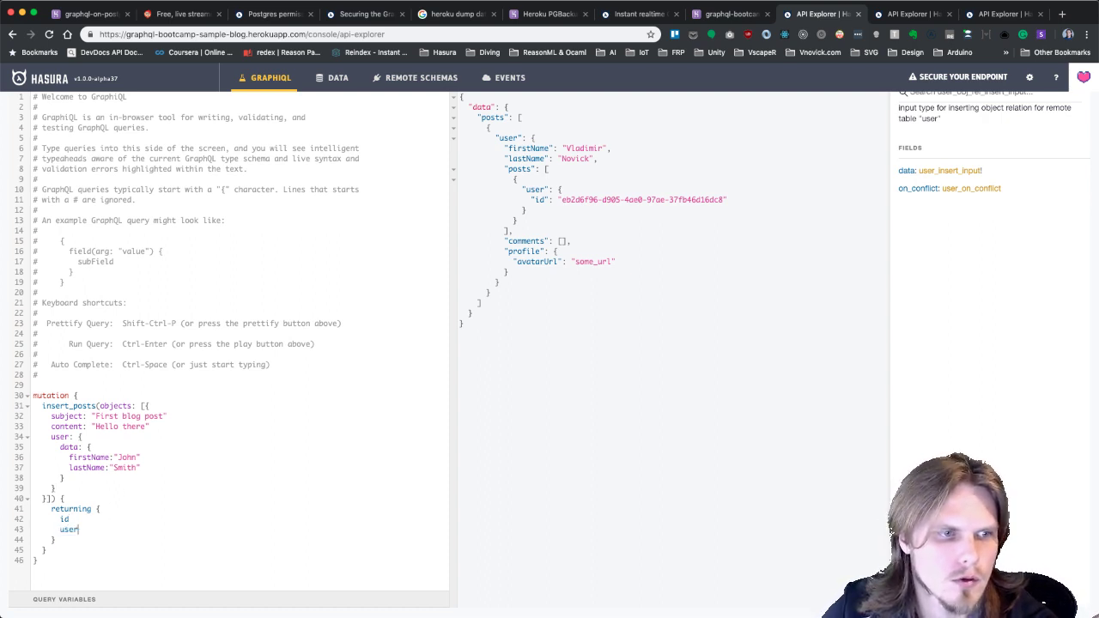
text({)
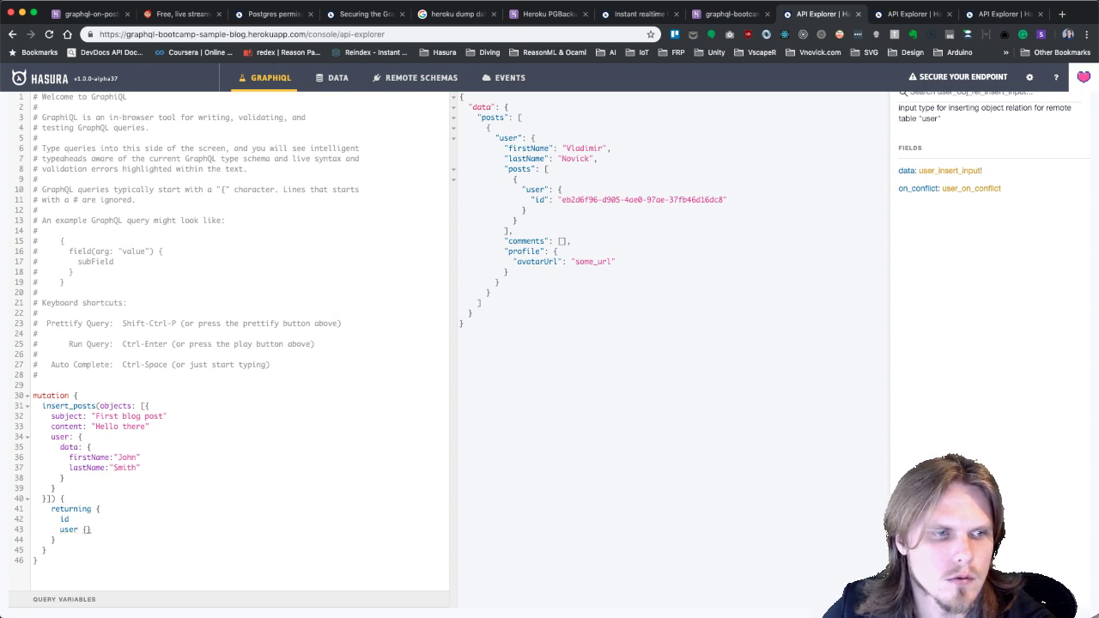
key(Return)
text(fi)
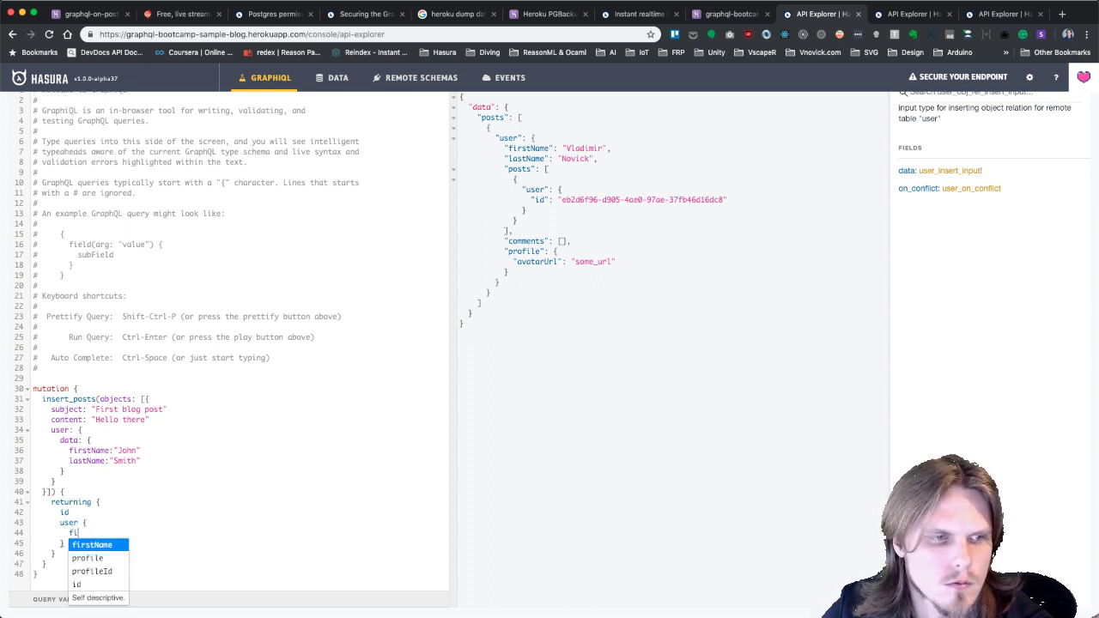
key(Return)
key(Return)
text(la)
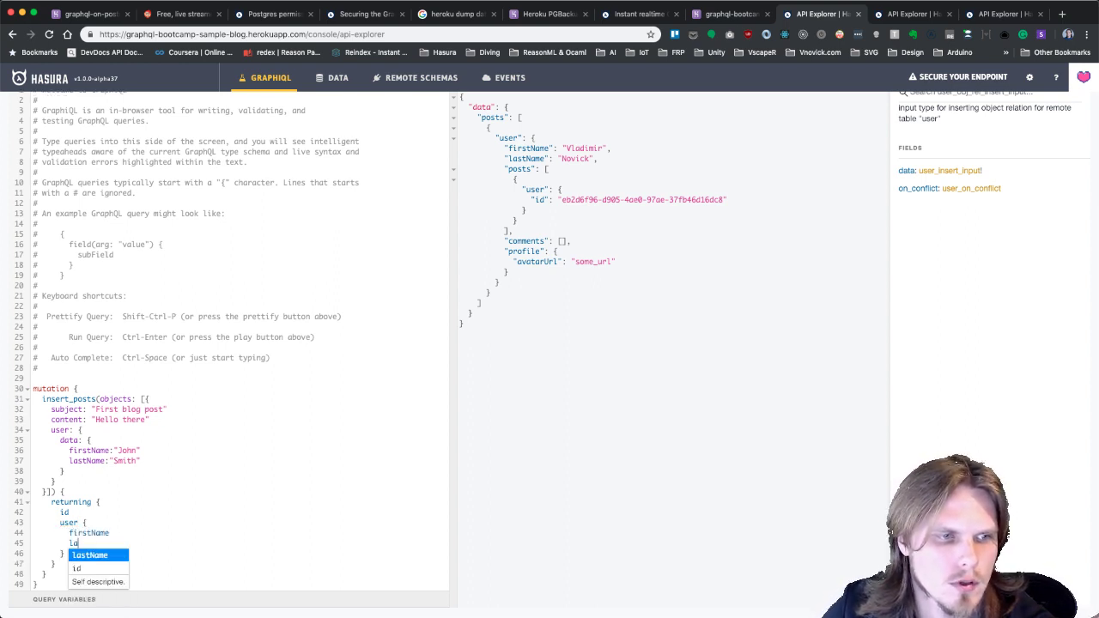
key(Return)
scroll(172, 436, down, 1)
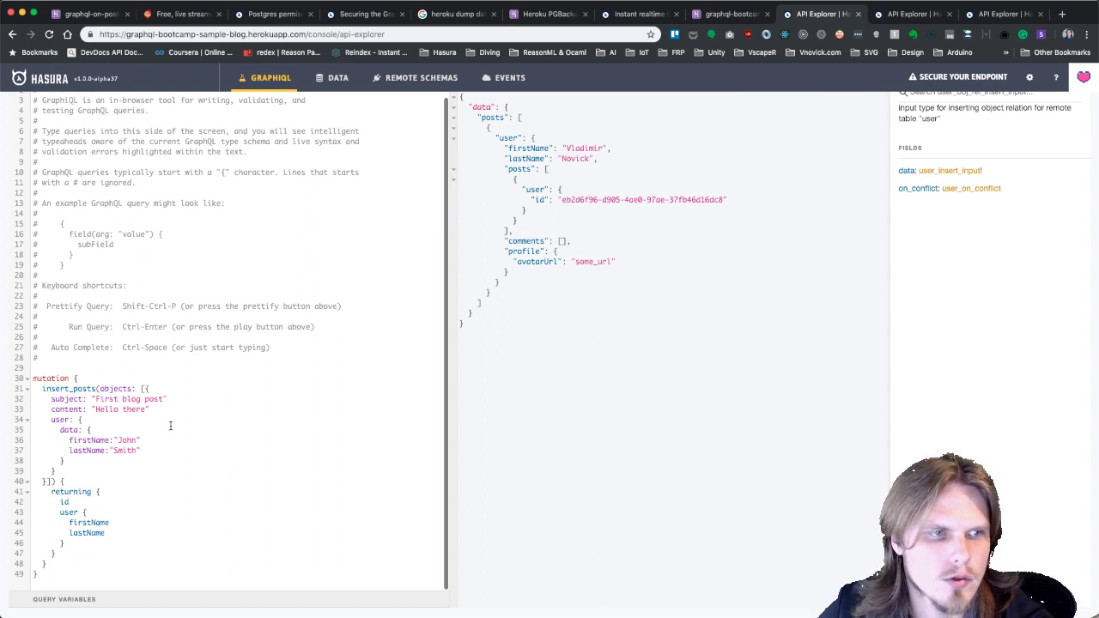
click(83, 471)
scroll(716, 319, up, 5)
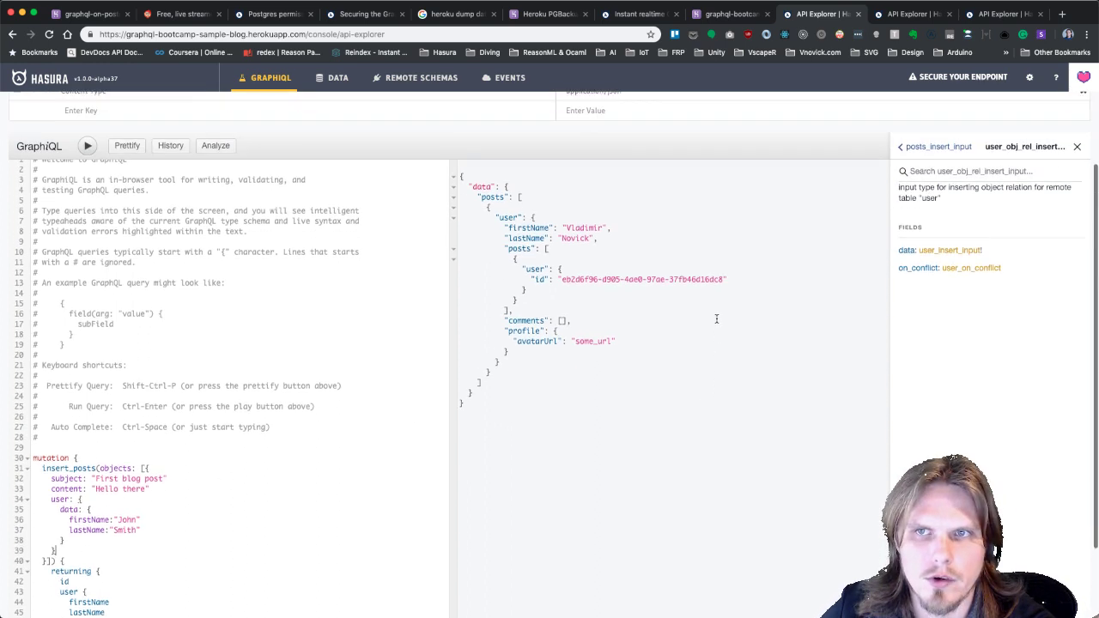
click(952, 177)
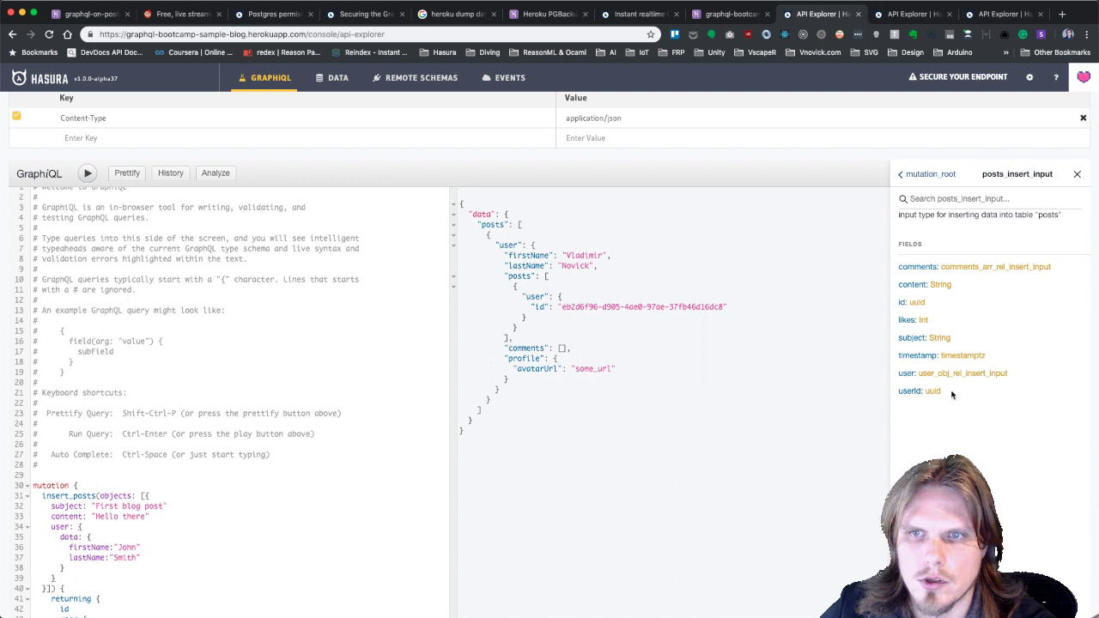
scroll(70, 526, down, 1)
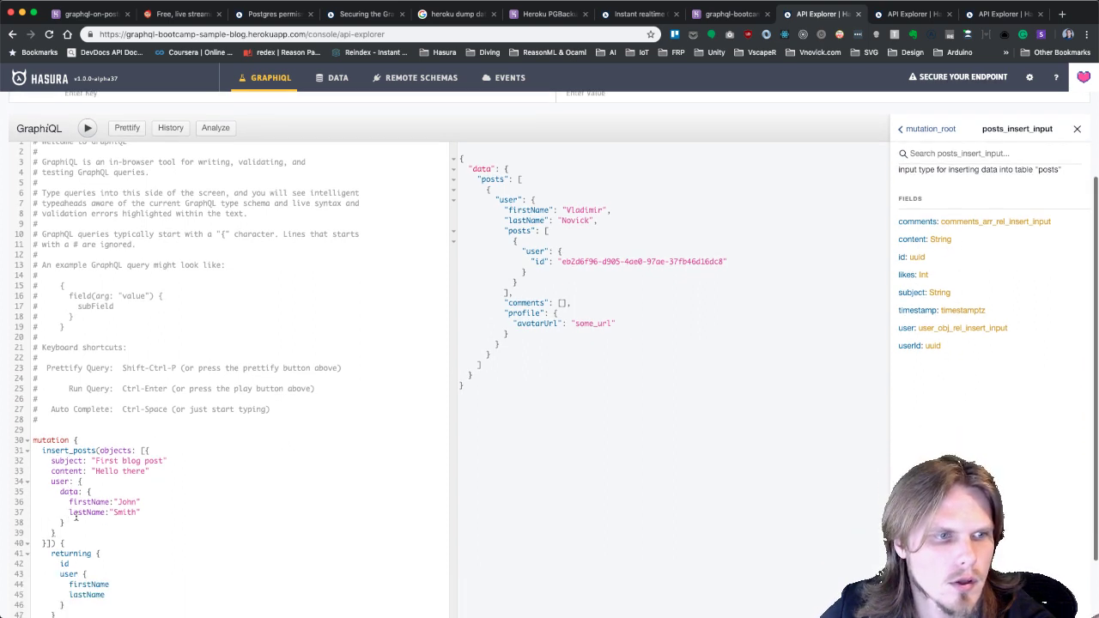
Add a nested comments insert with the message "Initial comment" to the post.
click(73, 531)
key(Return)
text(com)
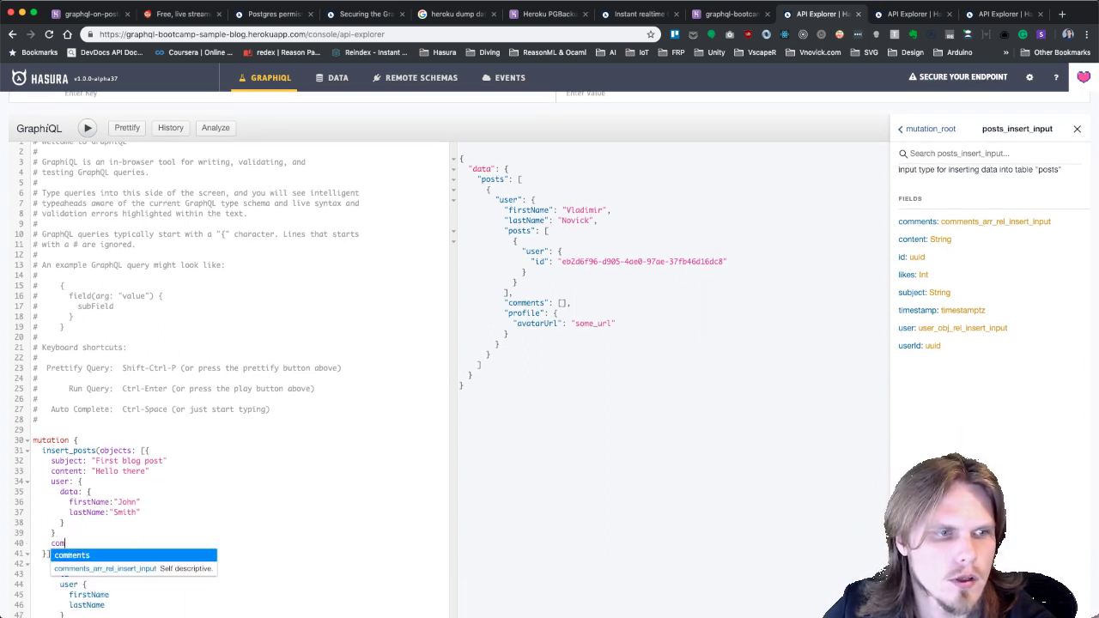
key(Return)
text([)
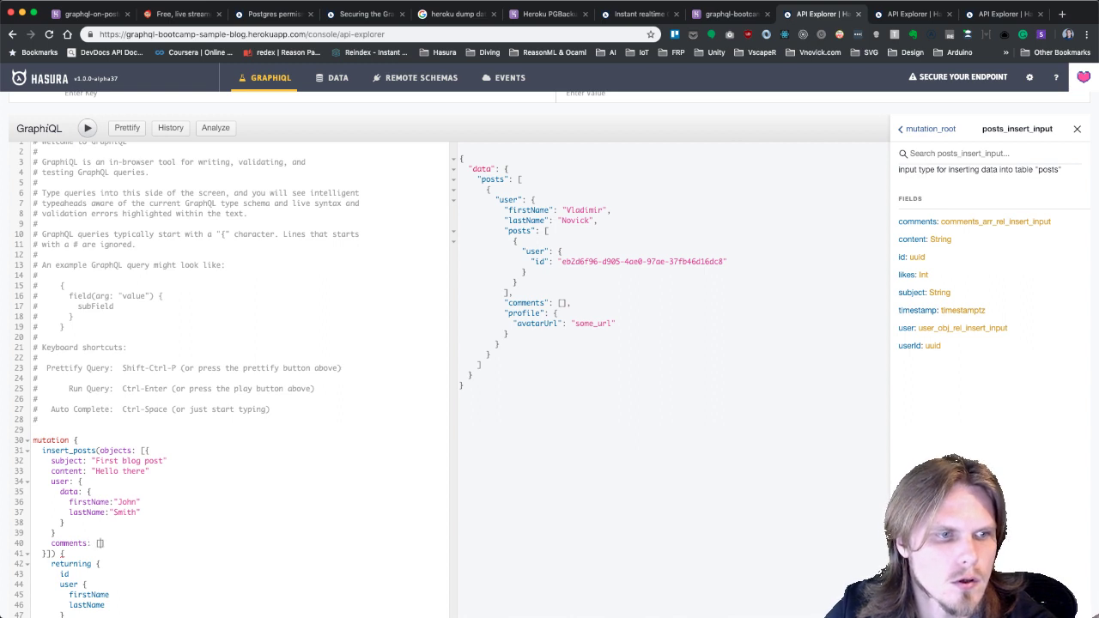
key(BackSpace)
text({)
key(Return)
text(dta)
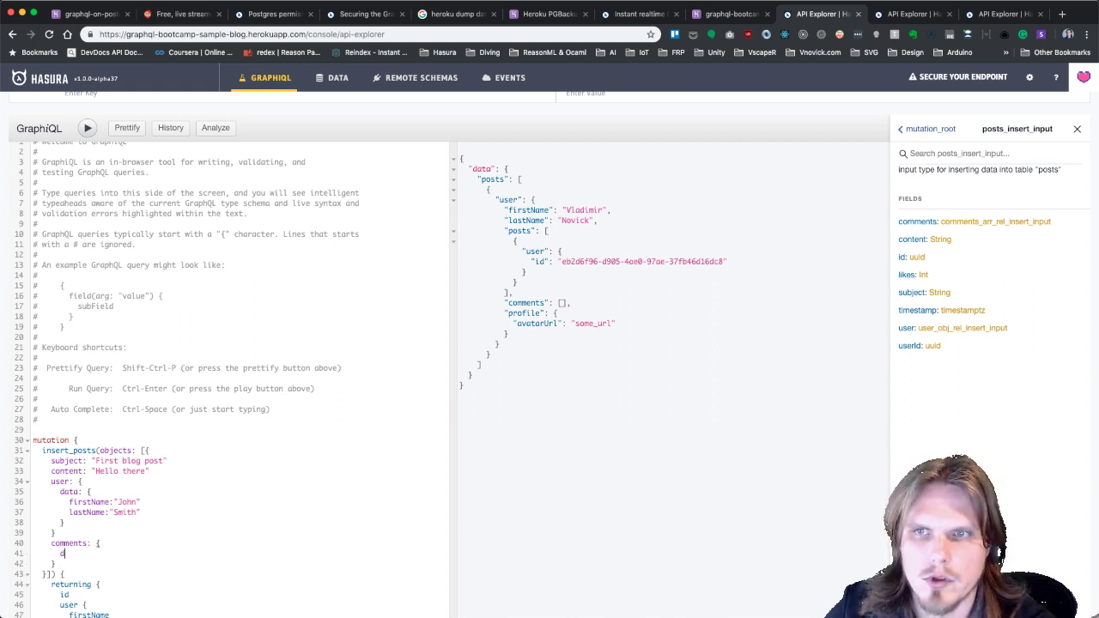
key(BackSpace)
key(BackSpace)
text(ata:{)
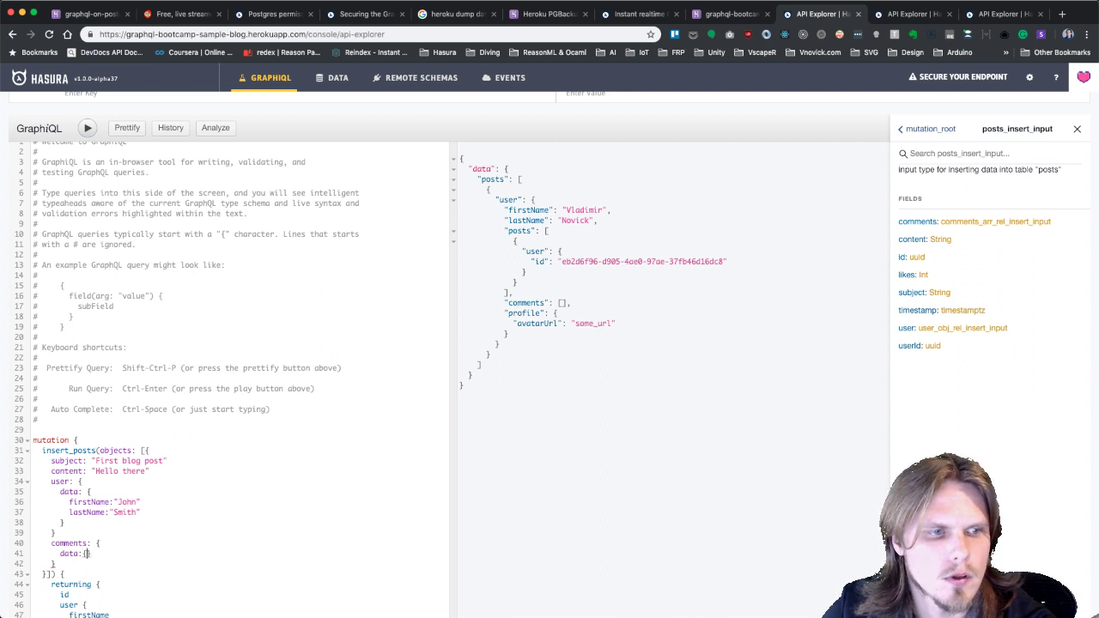
key(Return)
text(m)
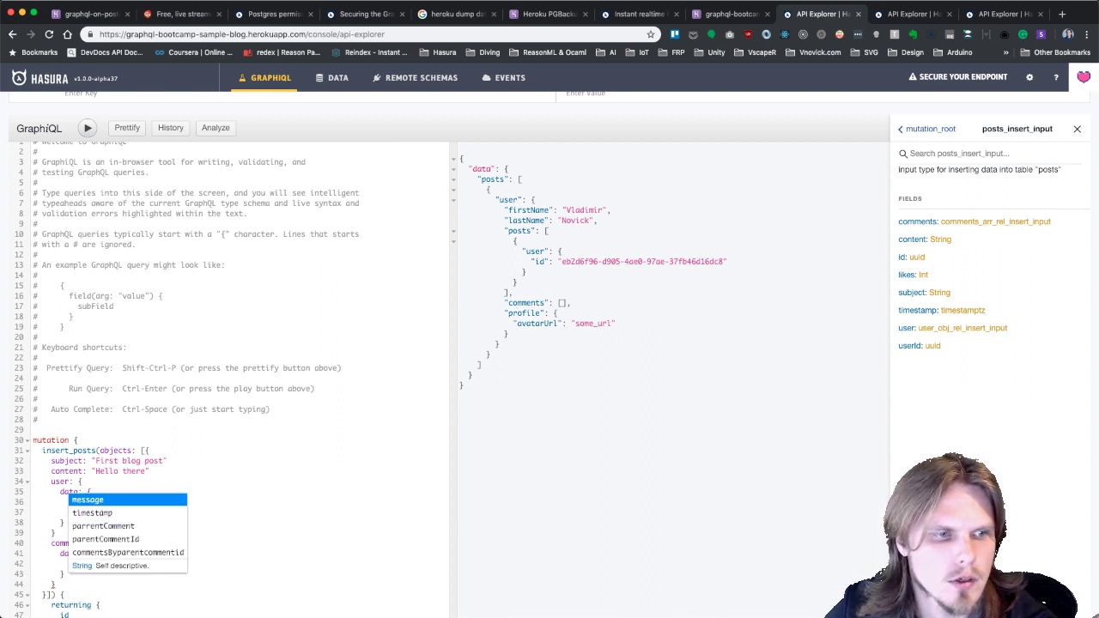
key(Return)
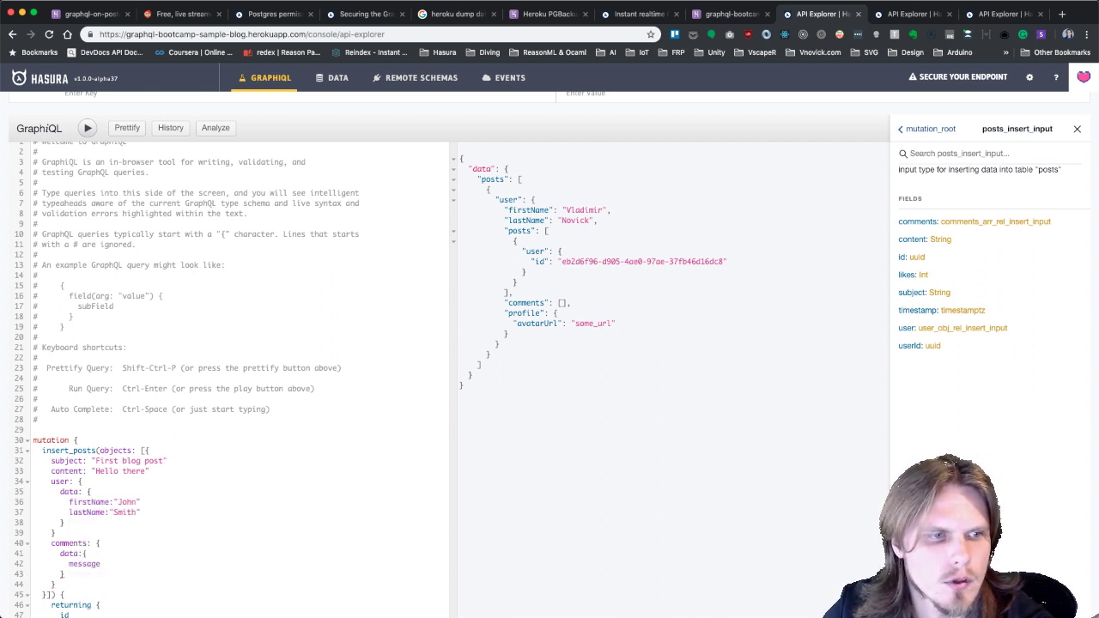
text(: "Initial c)
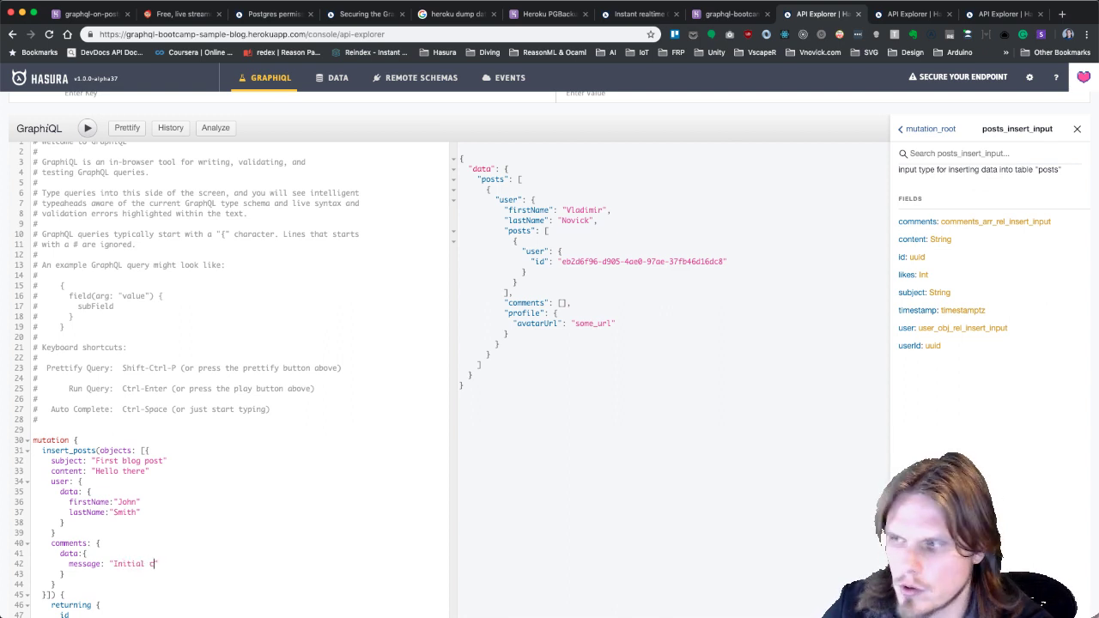
text(omment)
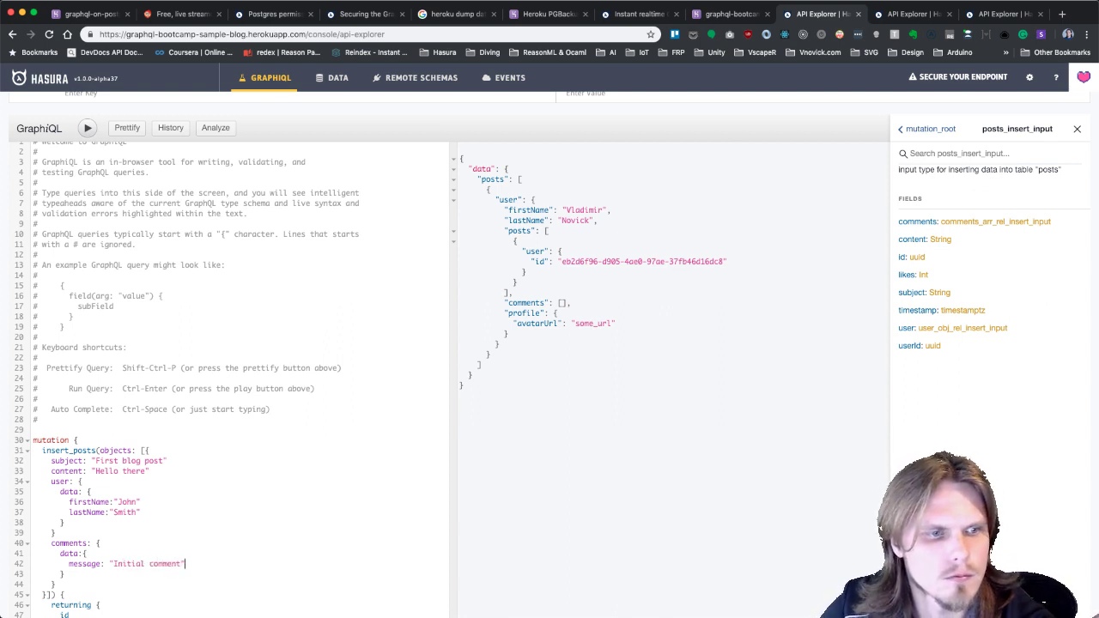
key(Return)
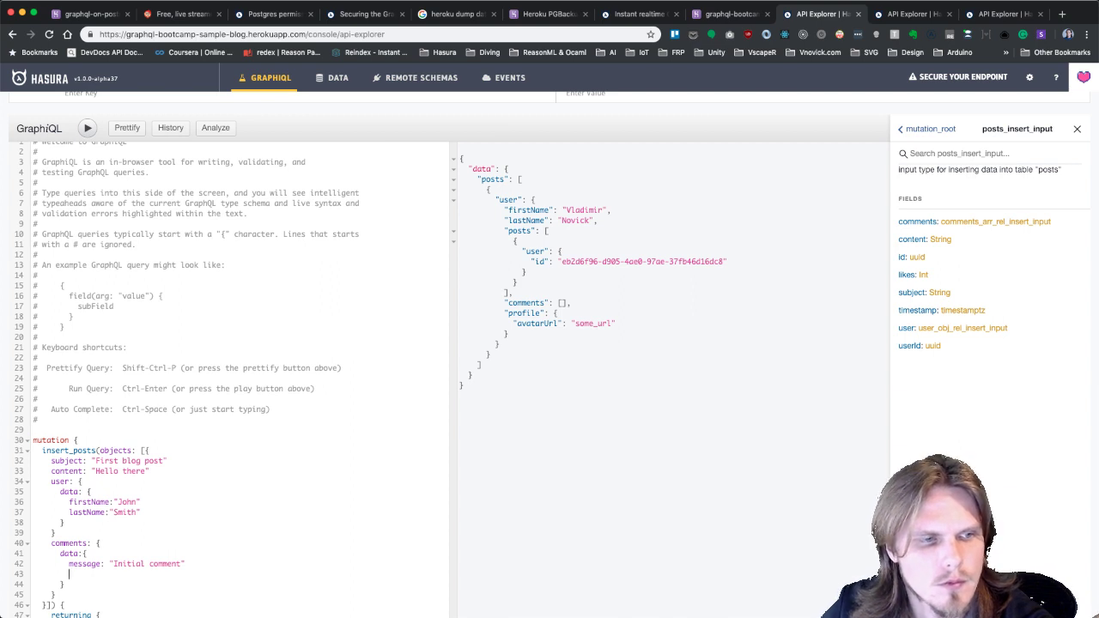
key(BackSpace)
Return subject and content below id in the returning block.
scroll(122, 534, down, 2)
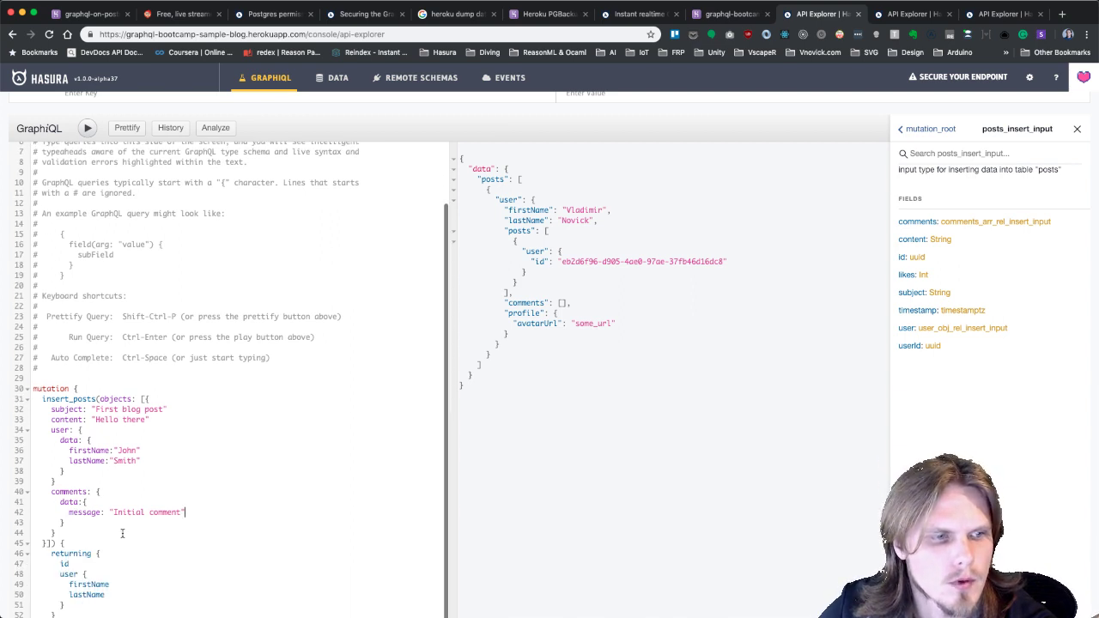
scroll(122, 534, down, 1)
click(95, 533)
key(Return)
text(su)
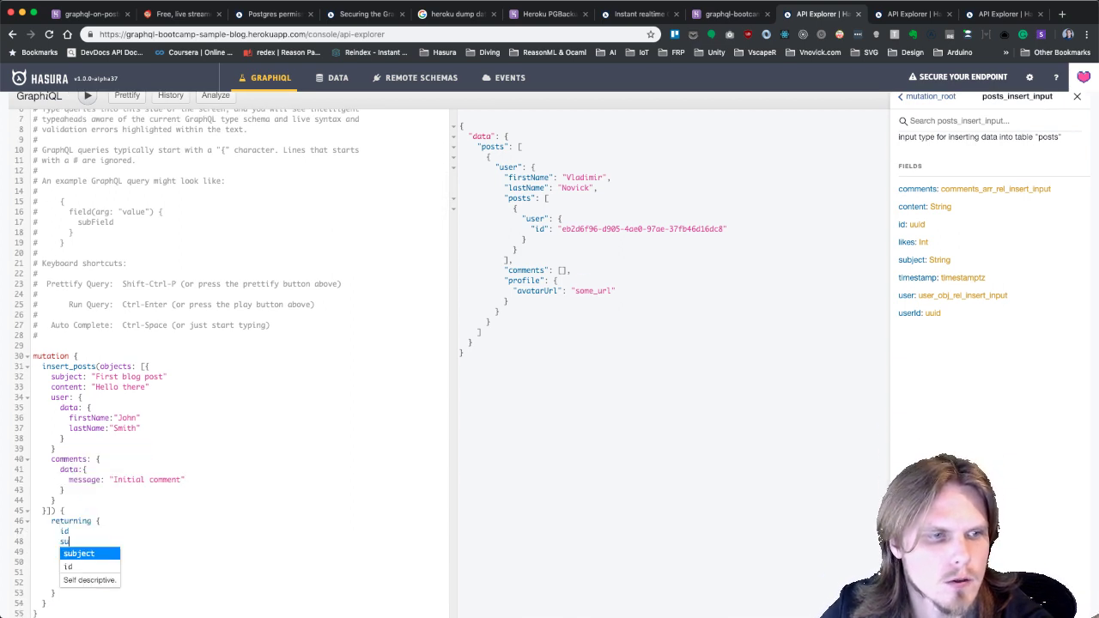
key(Return)
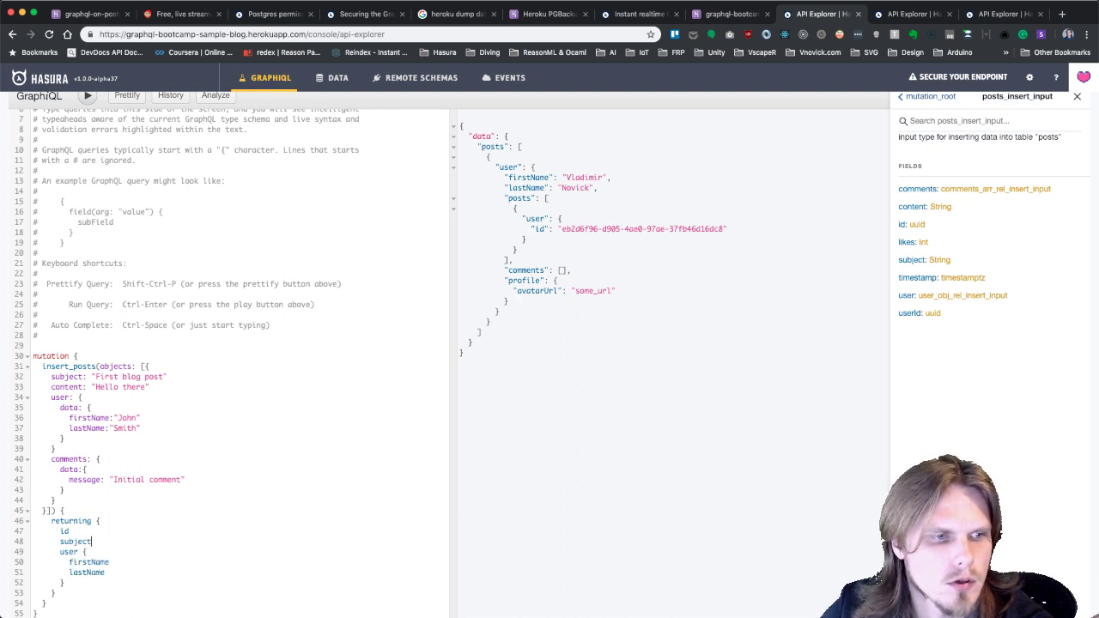
key(Return)
text(co)
key(Return)
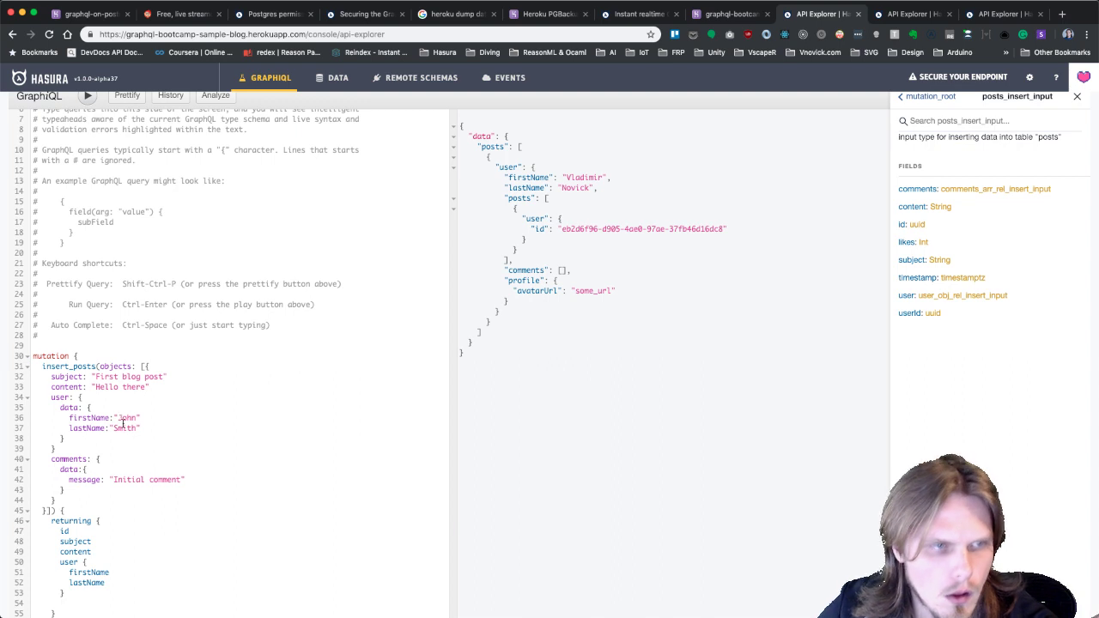
Add a profile data block inside the user data with avatarUrl "some url".
click(69, 438)
key(Return)
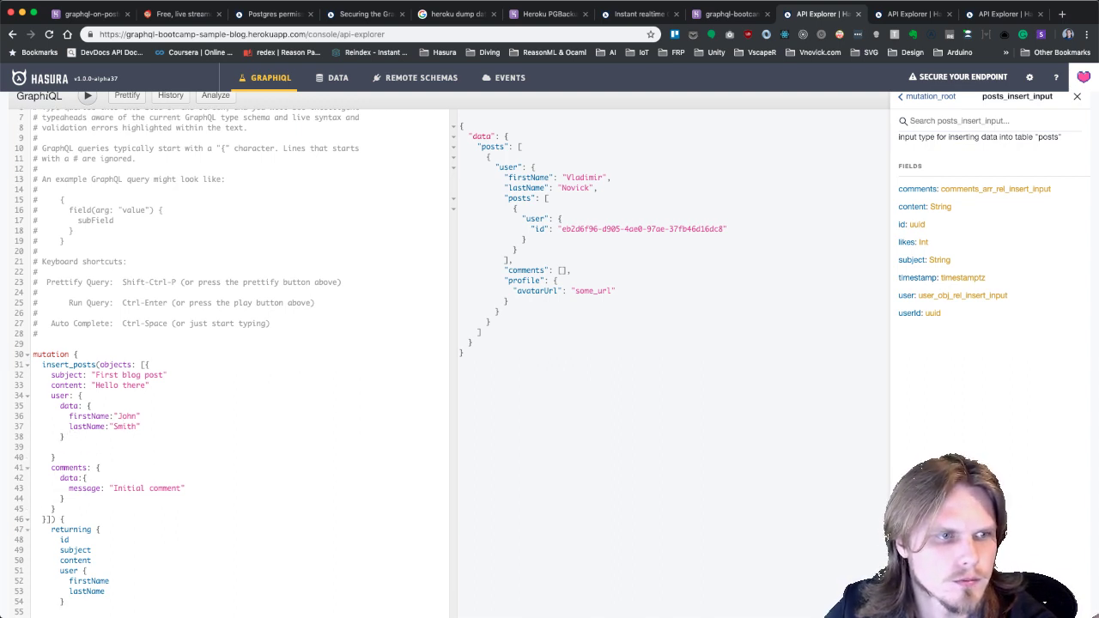
text(p)
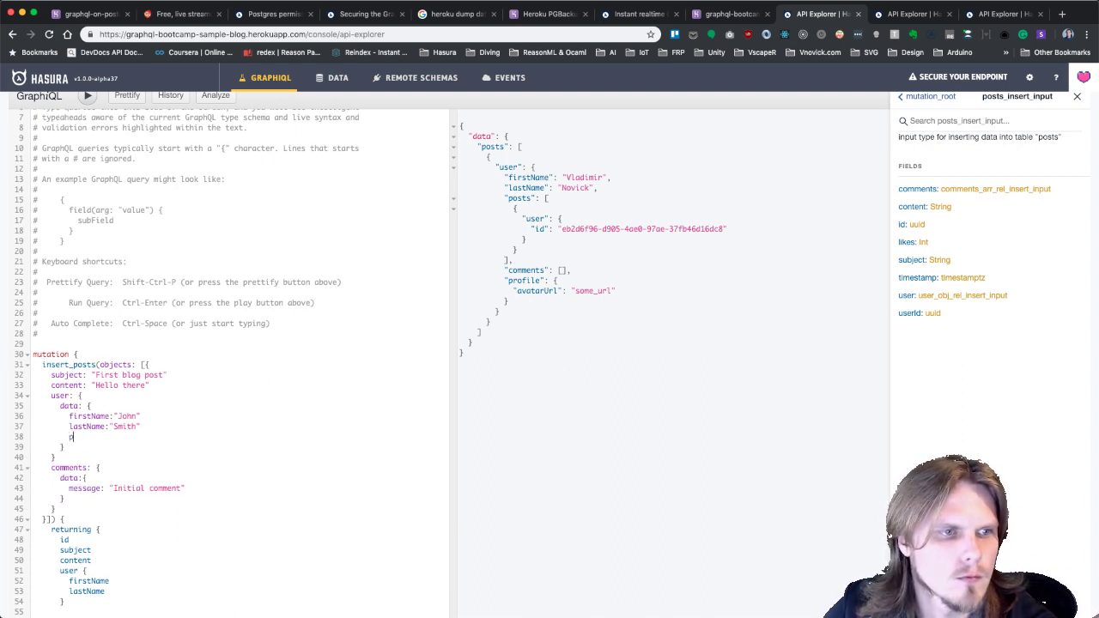
text(rofile)
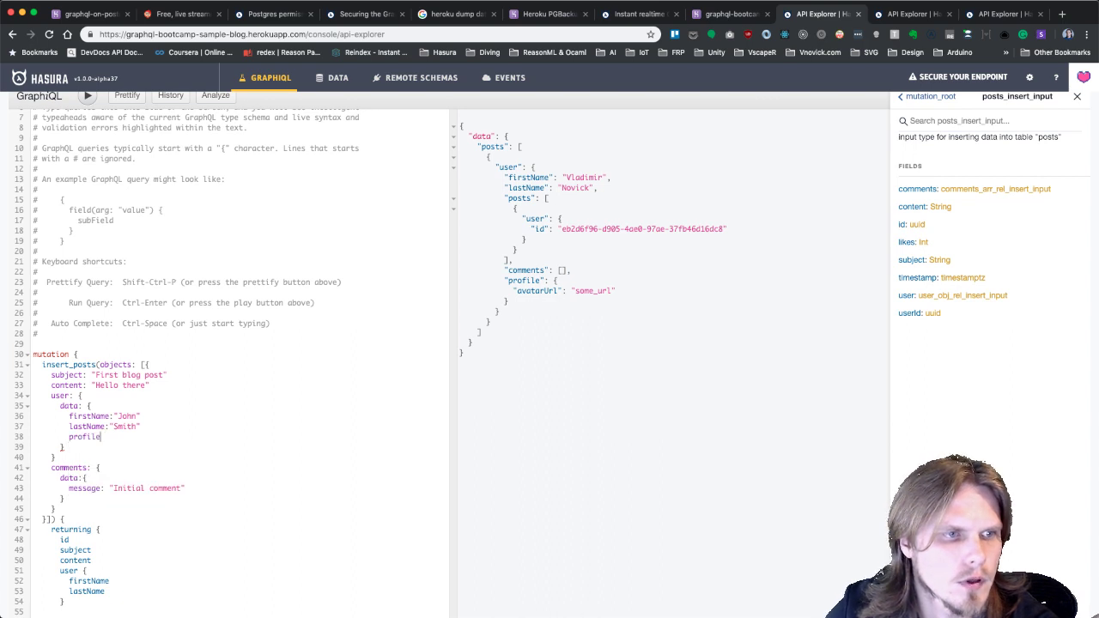
text(: {)
key(Return)
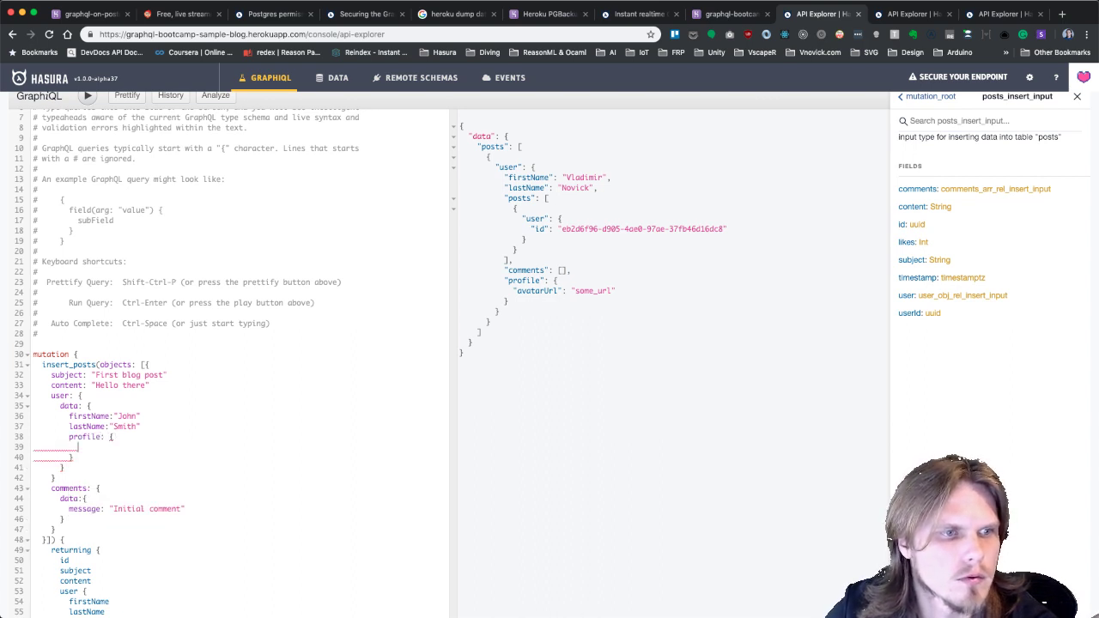
text(d)
key(Return)
text(:{ a)
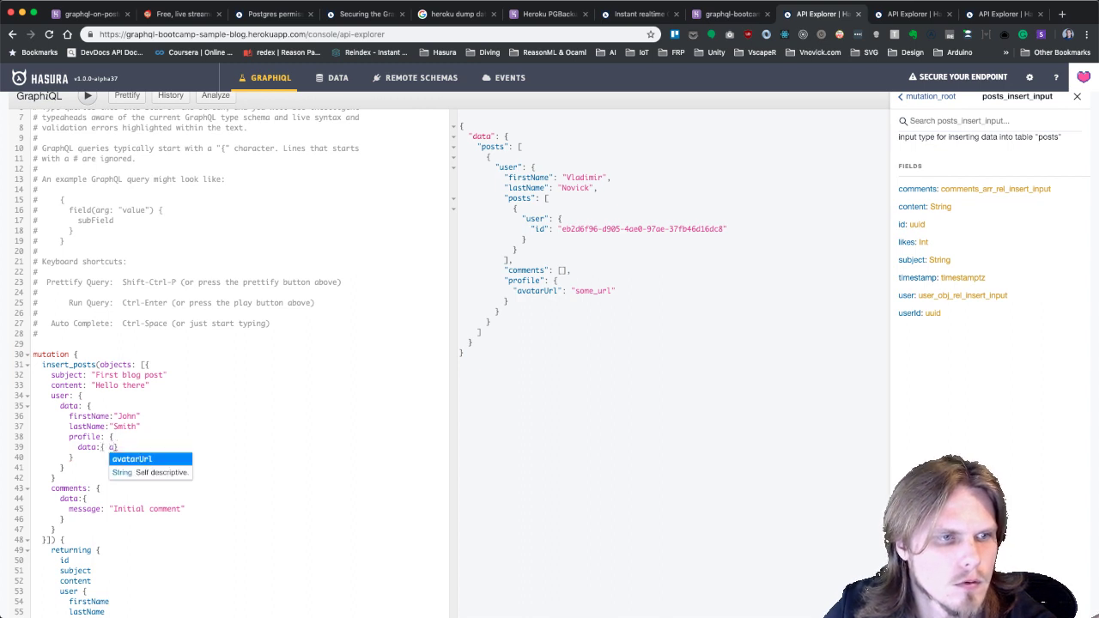
key(Return)
text(:")
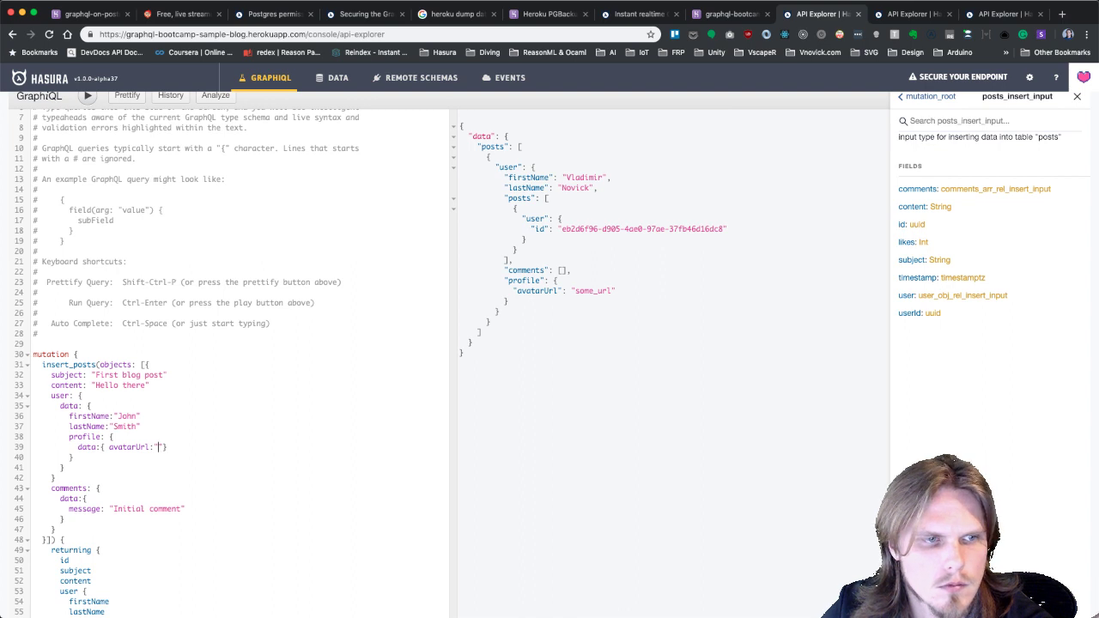
text(some url")
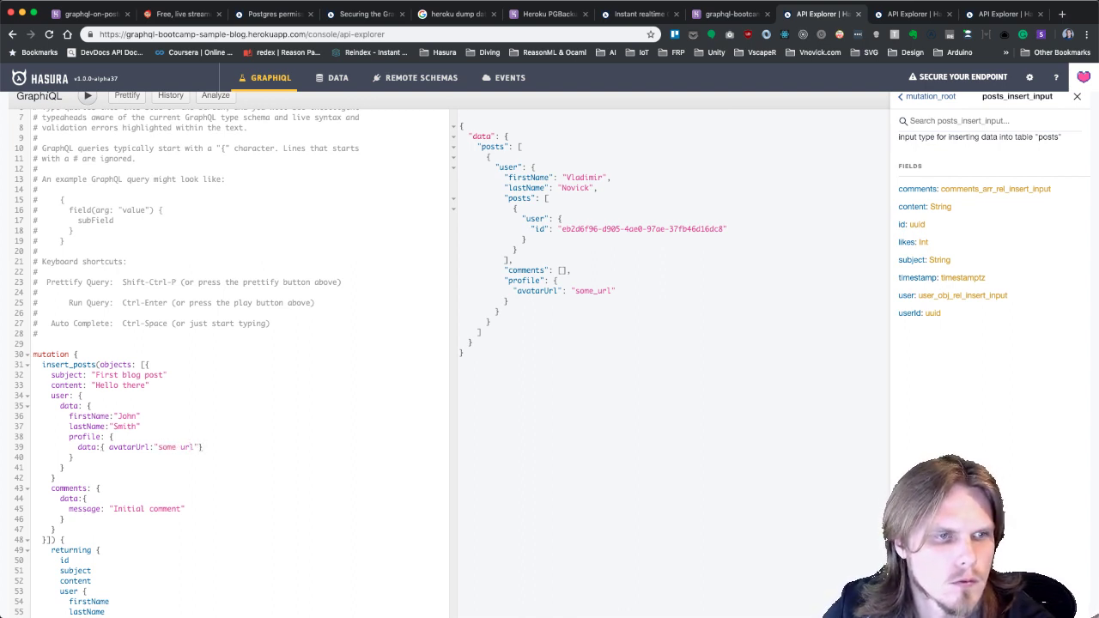
text( a)
Give the nested profile the bio "Lorem ipsum".
key(BackSpace)
text(s)
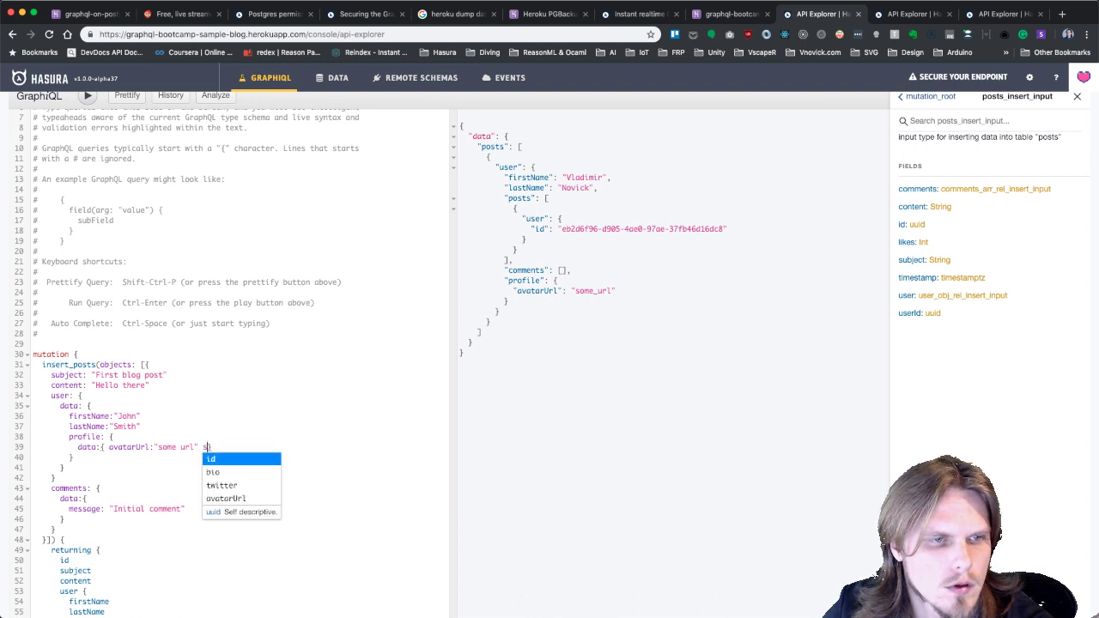
key(Down)
key(Down)
key(Down)
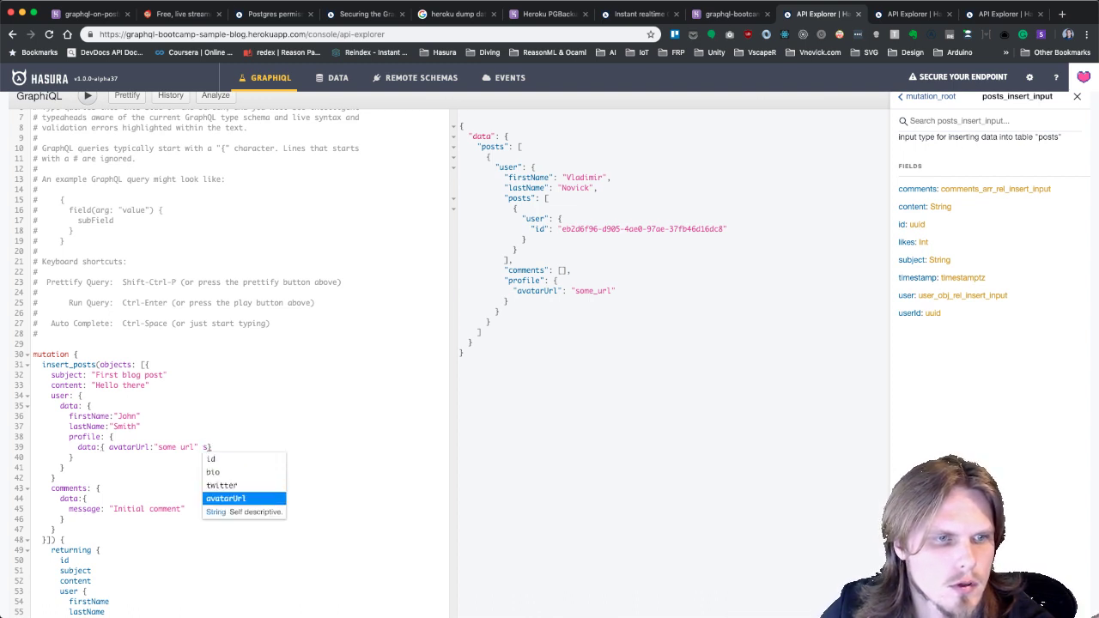
key(Up)
key(Up)
key(Return)
text(:"Lorem)
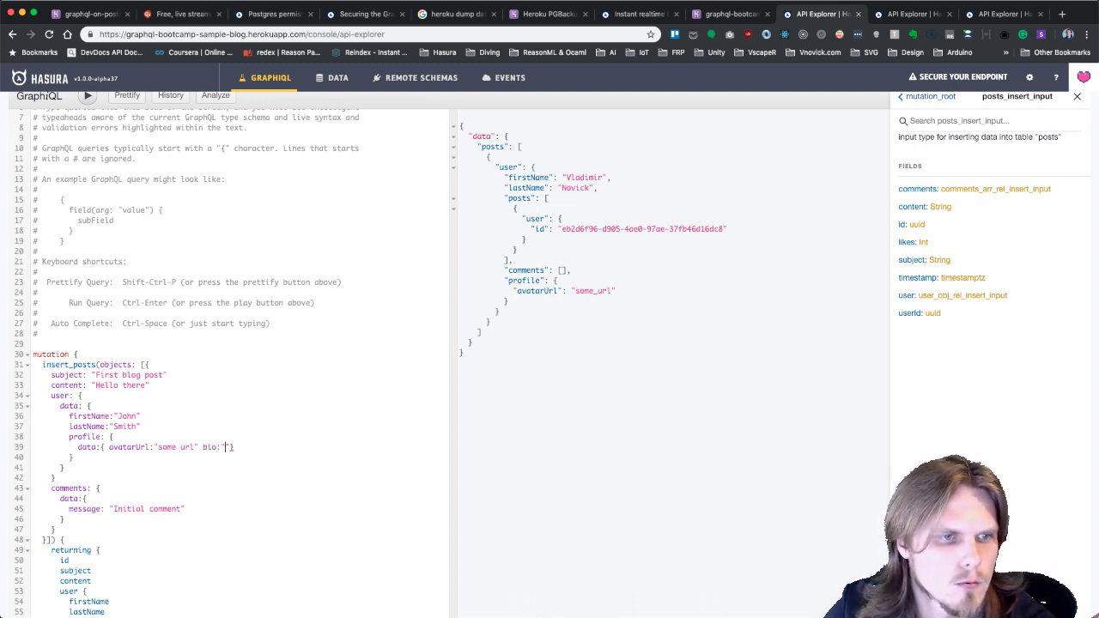
text( ips)
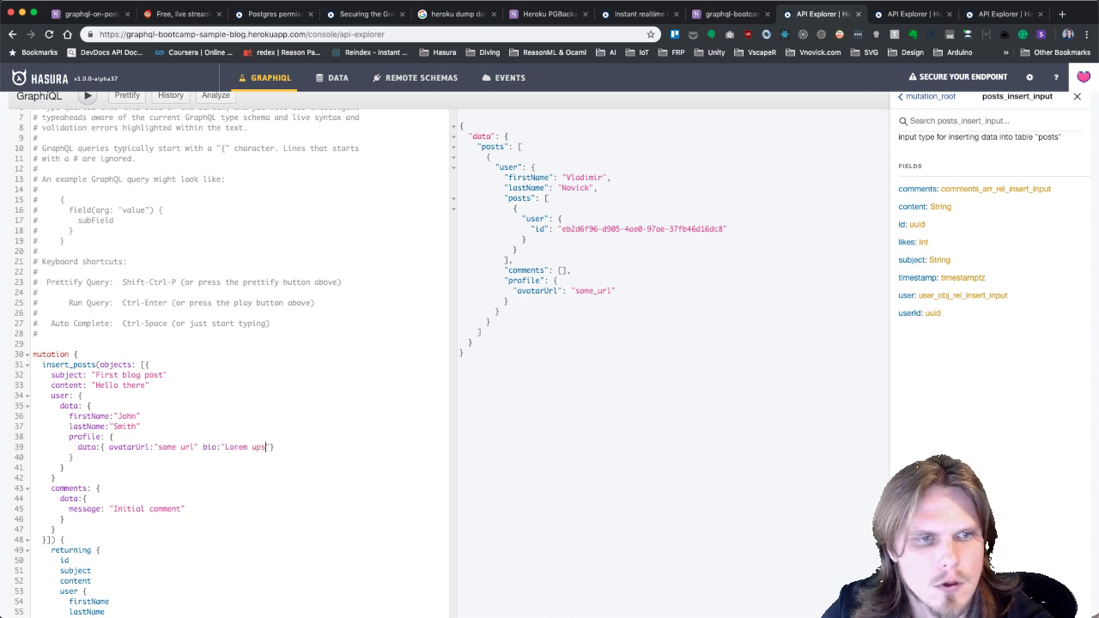
key(BackSpace)
key(BackSpace)
text(ips)
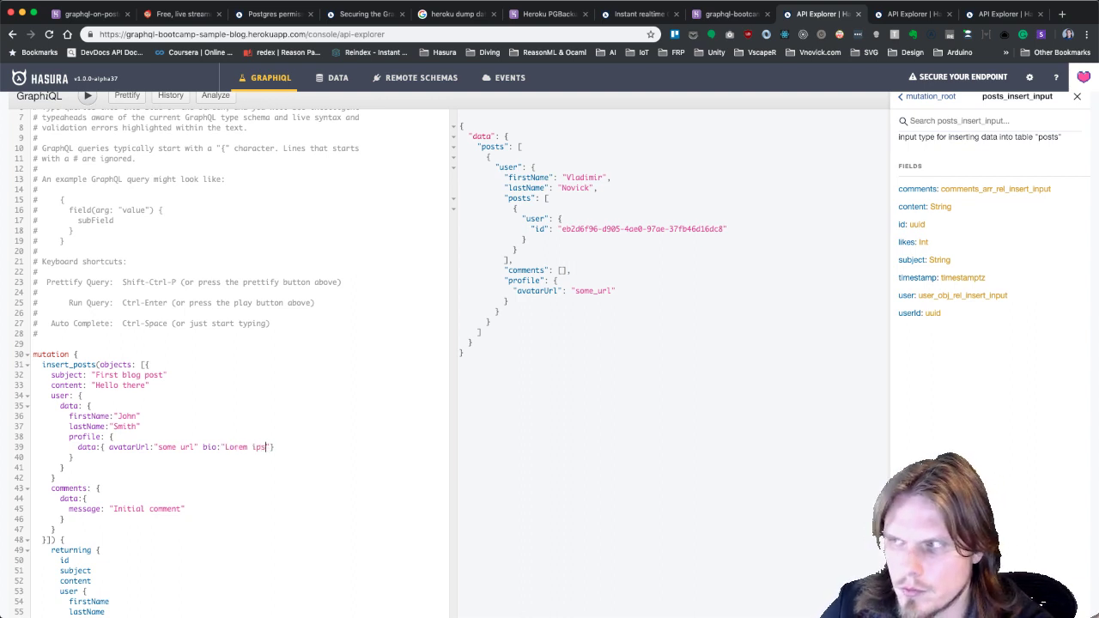
text(um)
scroll(76, 308, down, 2)
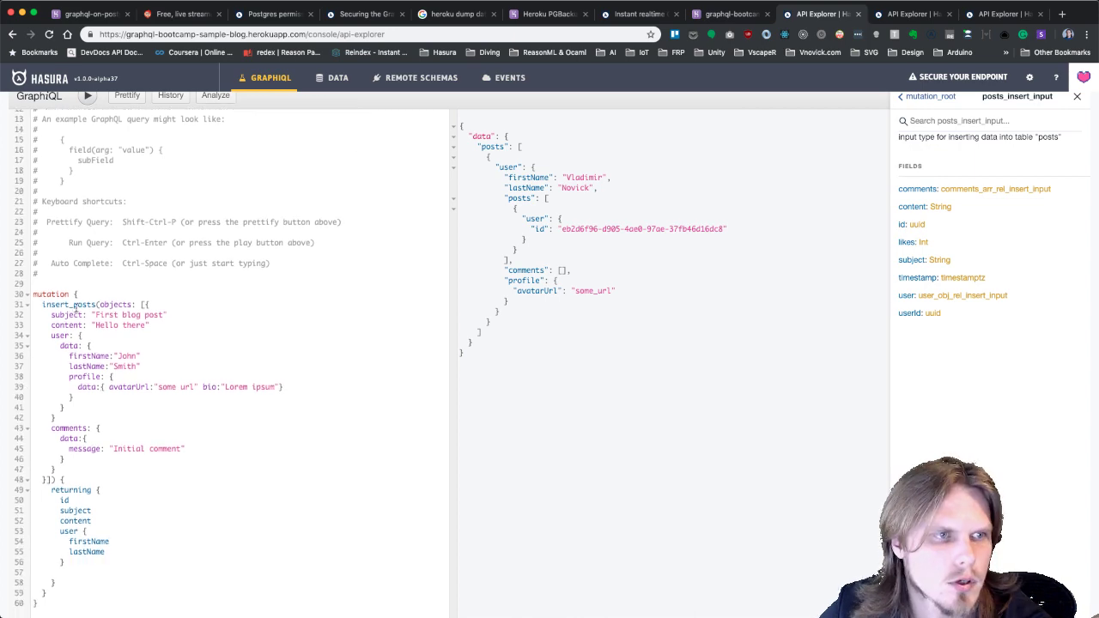
scroll(94, 343, up, 5)
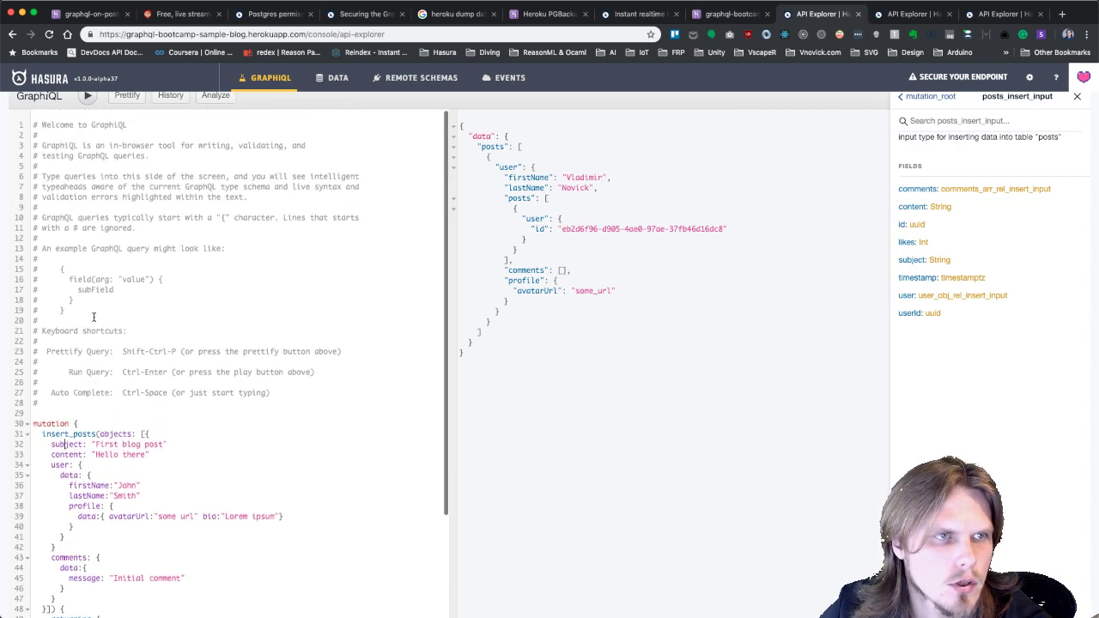
scroll(104, 370, down, 4)
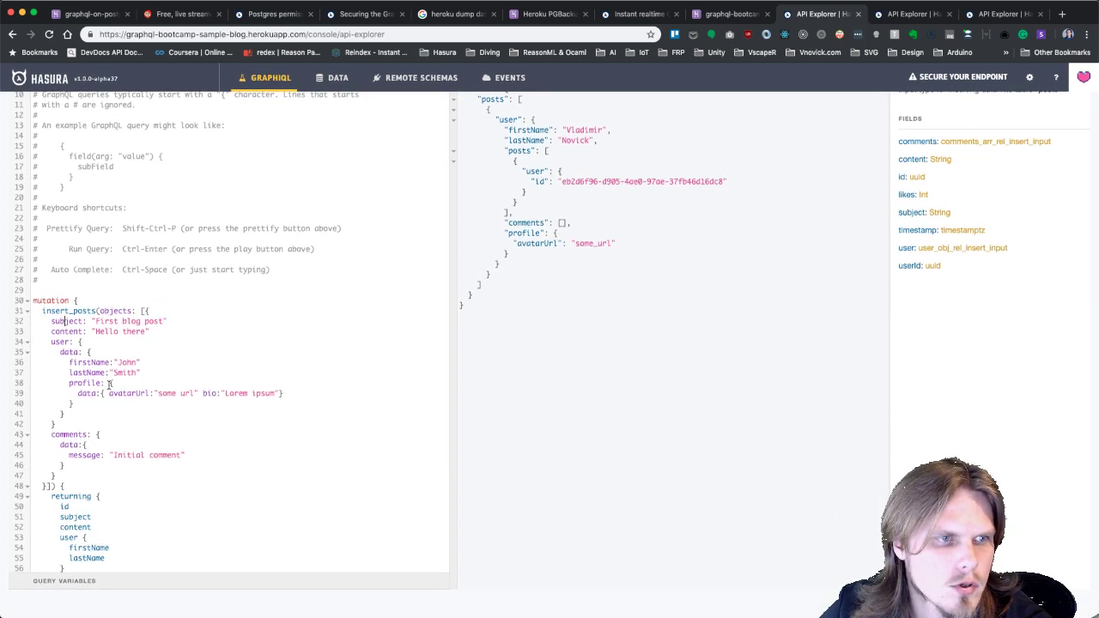
Run the mutation, then delete the comments block after the userId error.
scroll(109, 384, up, 3)
key(ctrl+Return)
scroll(170, 333, down, 2)
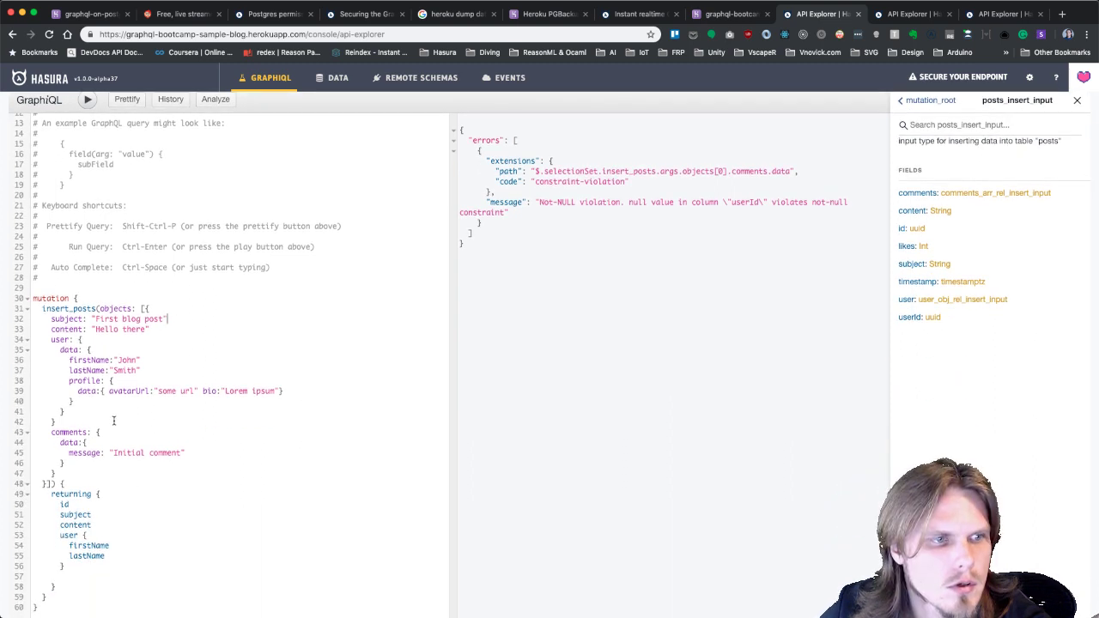
key(Return)
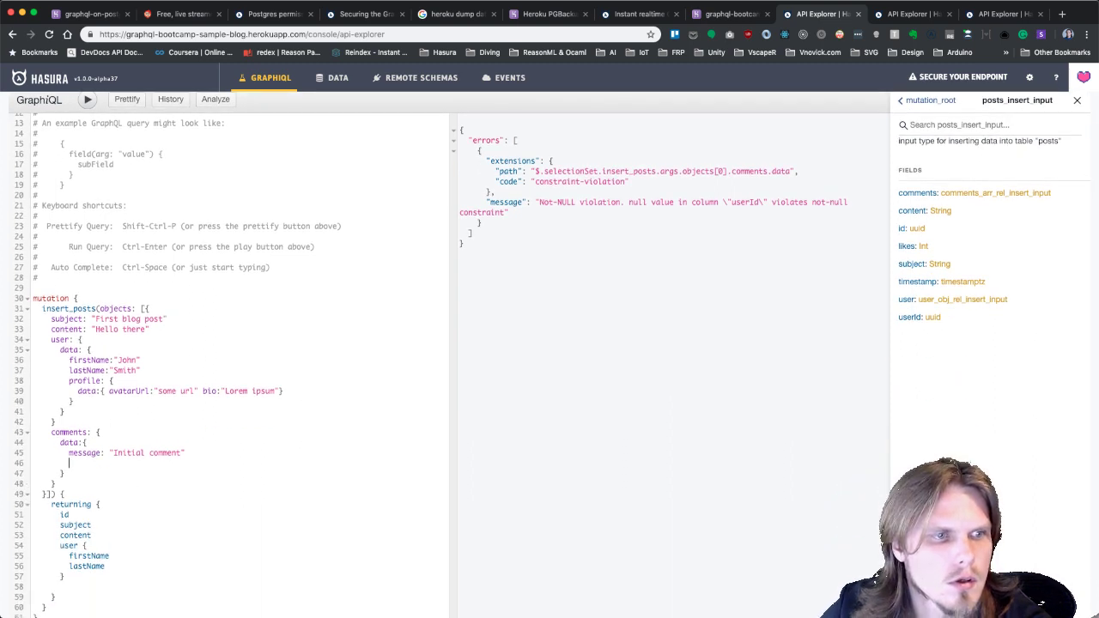
text(us)
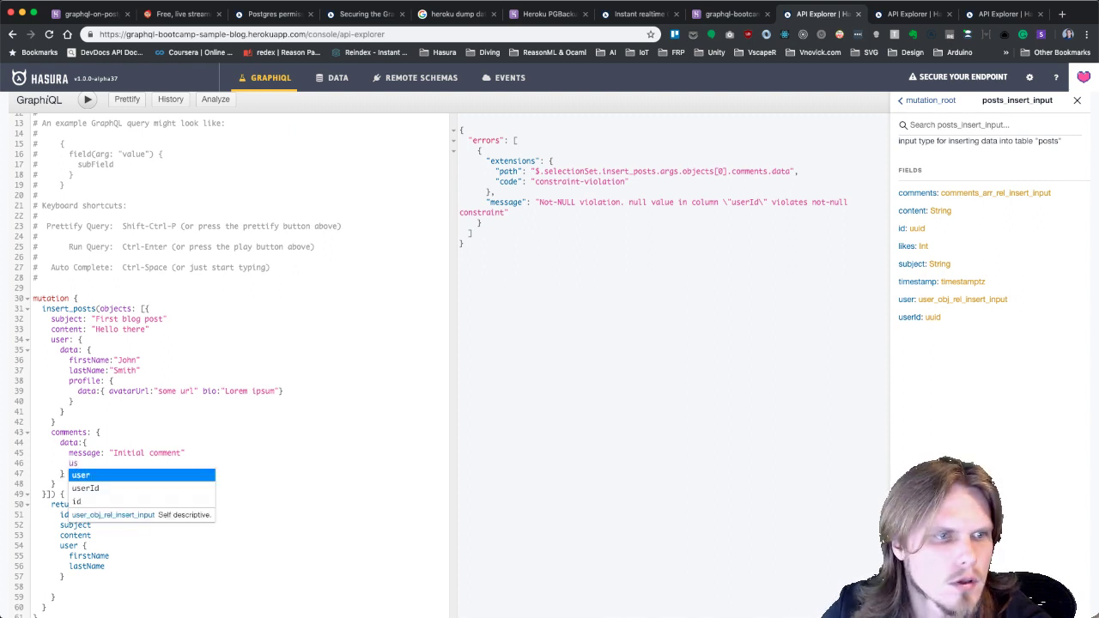
click(147, 420)
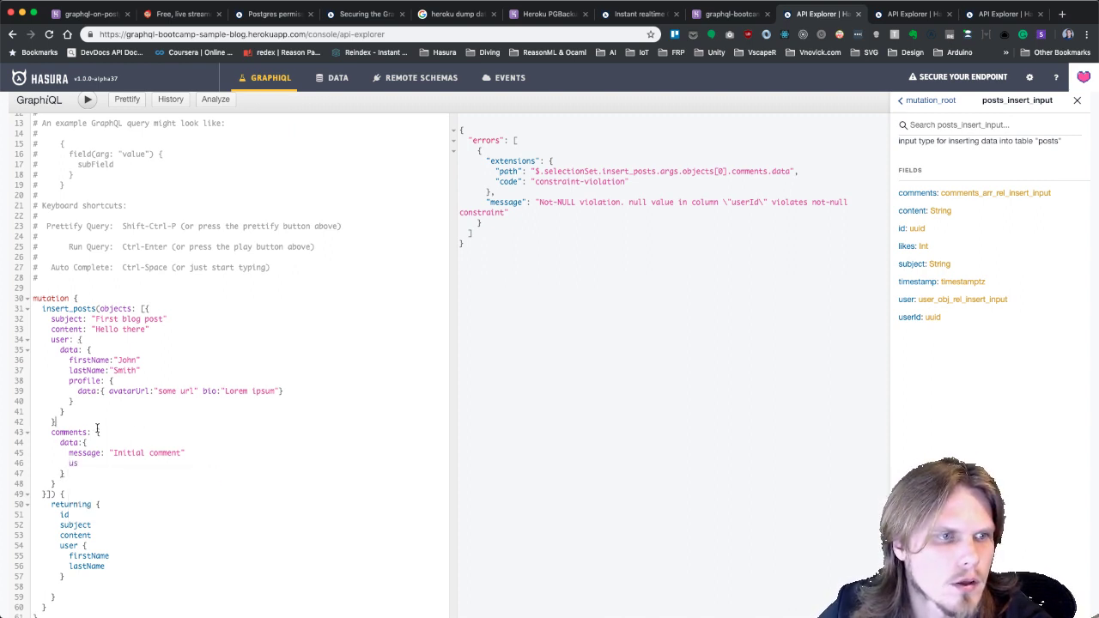
shift+click(74, 486)
key(BackSpace)
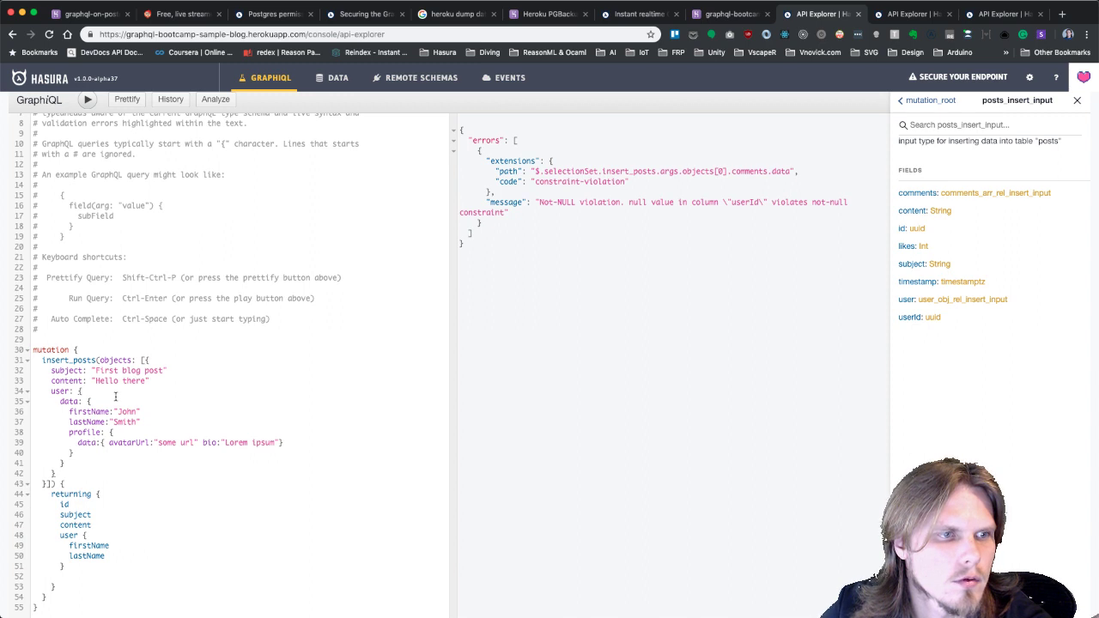
Rerun the mutation without comments and check the posts subscription now lists two posts.
scroll(115, 396, up, 3)
click(91, 101)
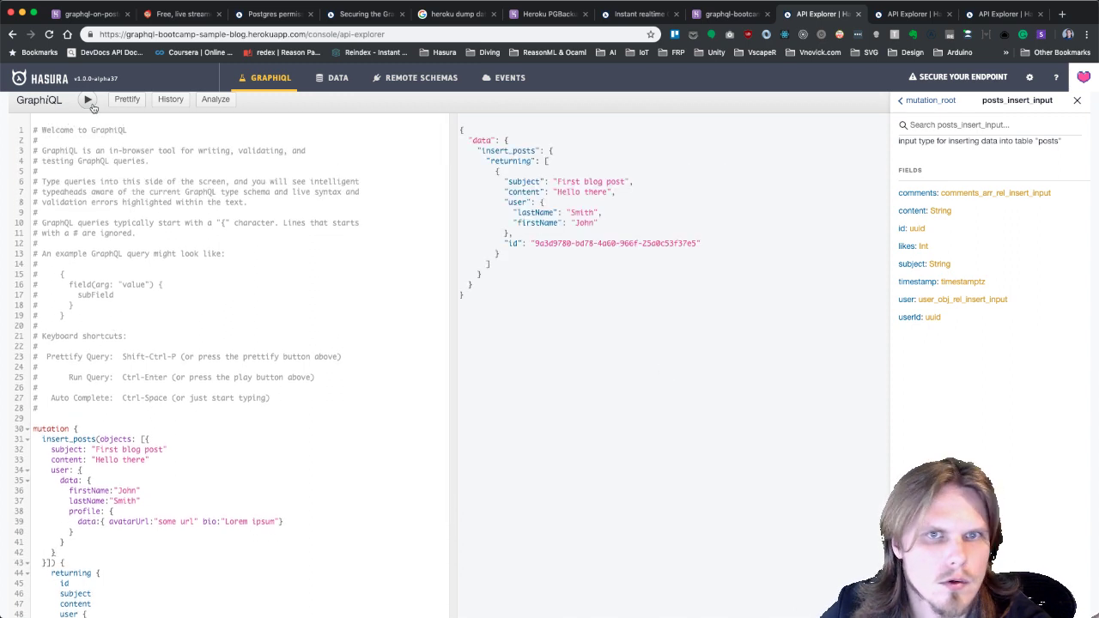
scroll(285, 375, down, 3)
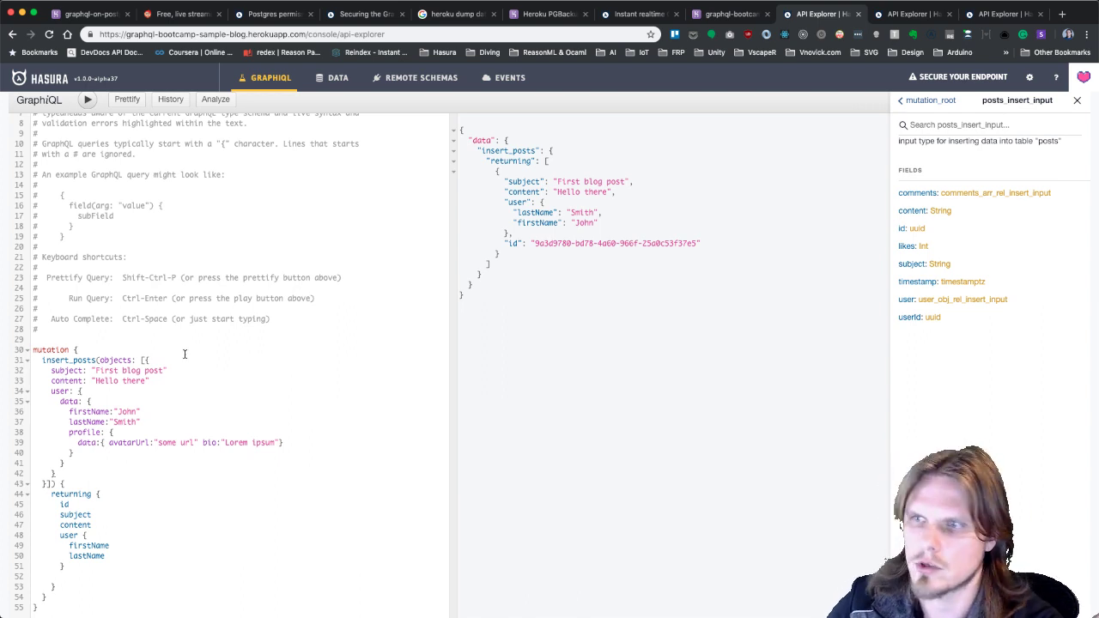
scroll(185, 354, up, 1)
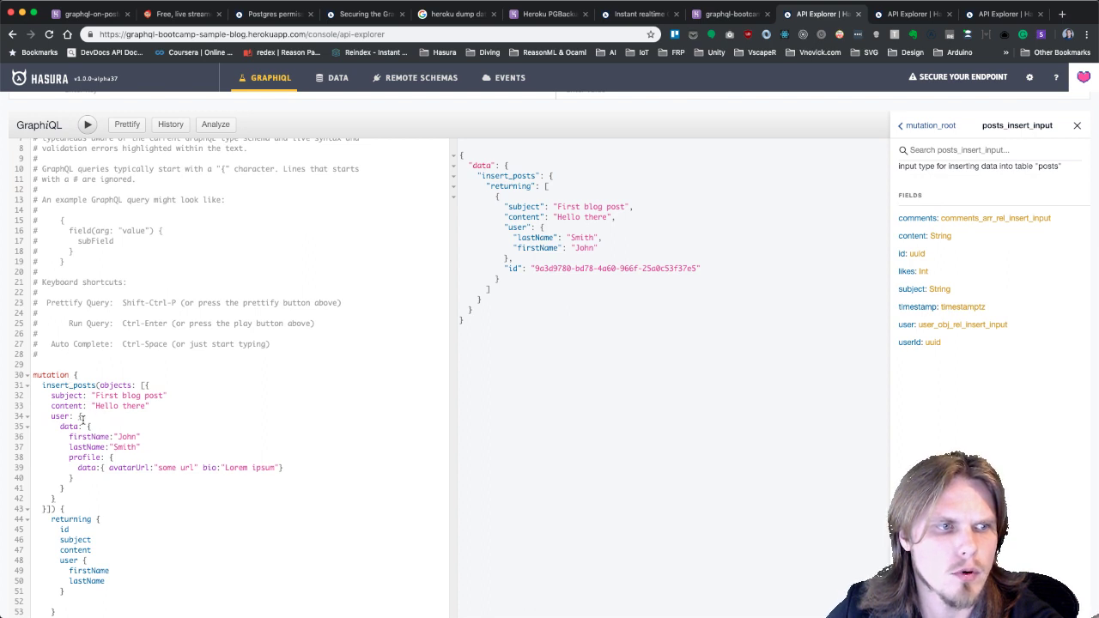
click(998, 13)
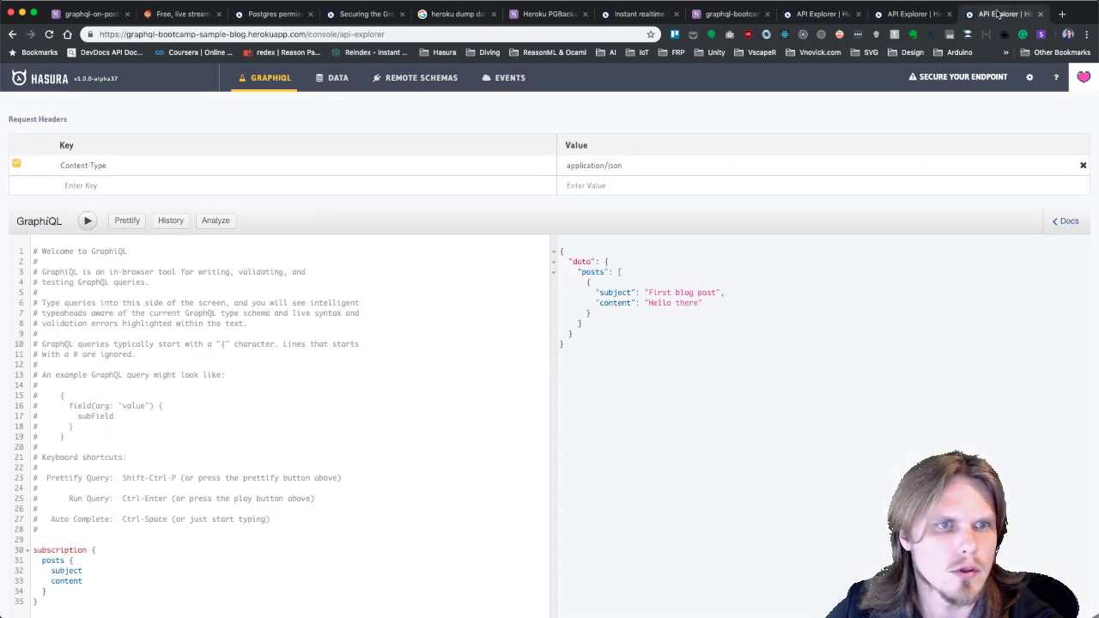
scroll(174, 255, down, 2)
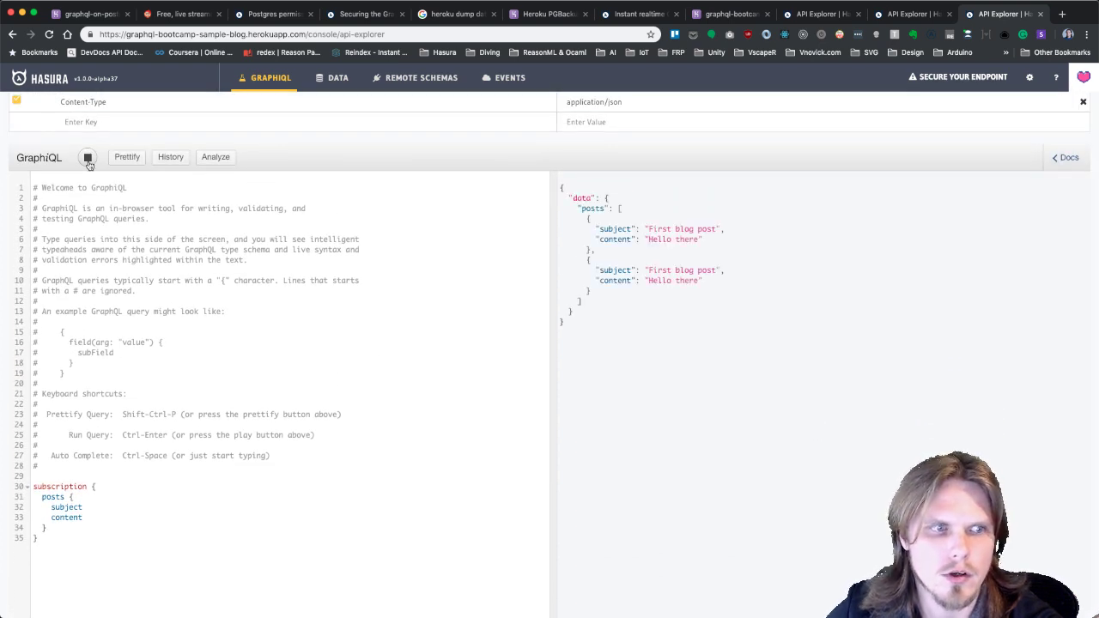
click(822, 13)
Comment out the old mutation and start a posts query with subject, content and comments message.
drag(39, 553, 22, 294)
key(super+slash)
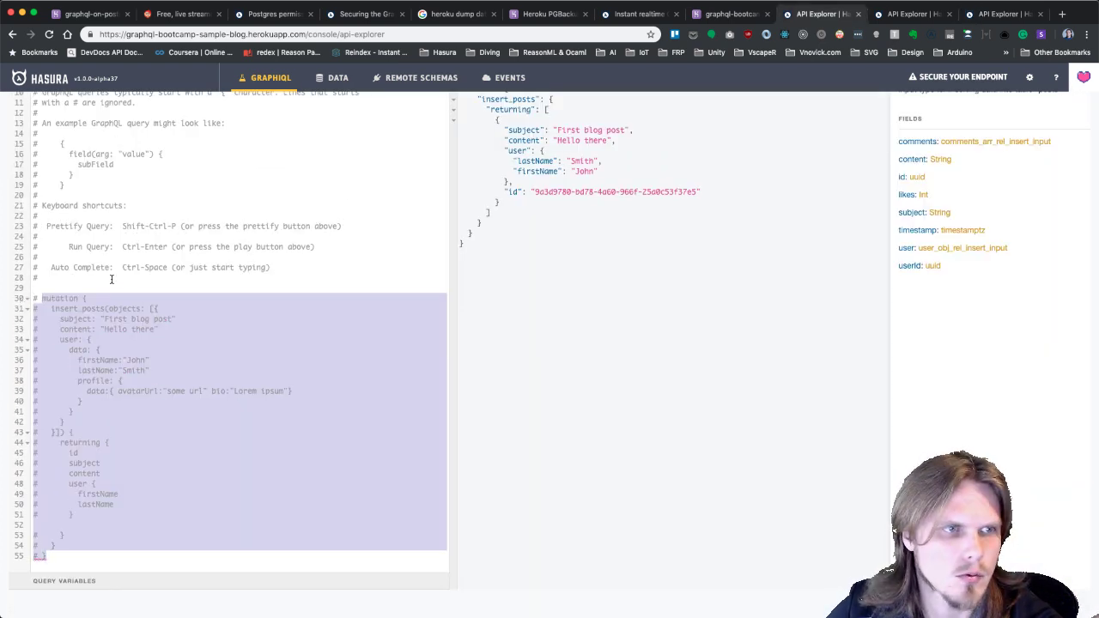
click(111, 277)
key(Return)
key(Return)
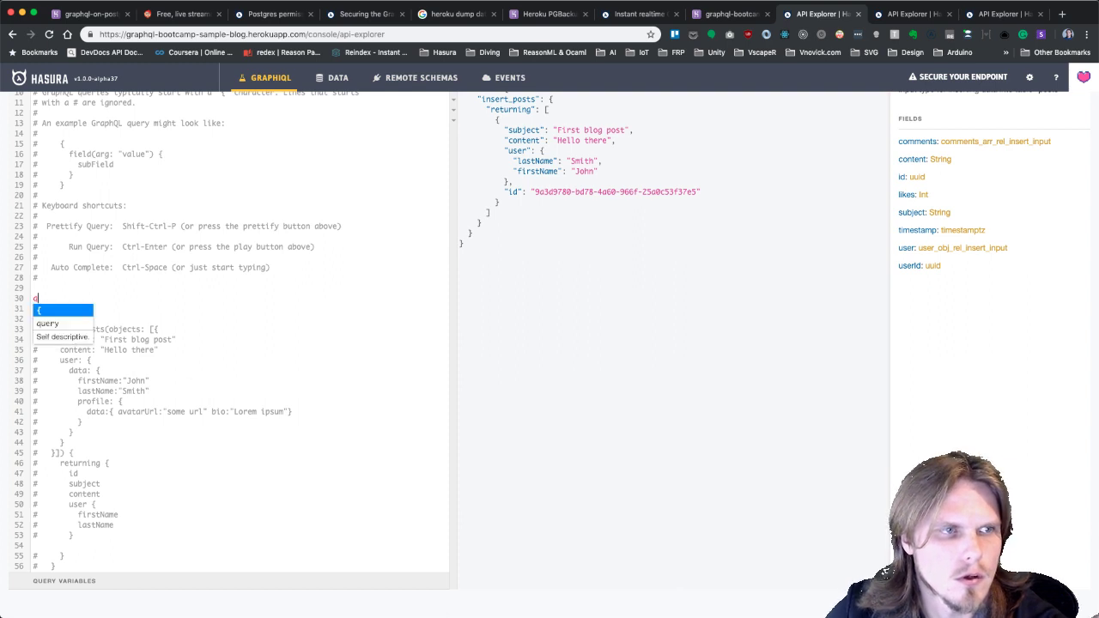
text({)
key(Return)
text(po)
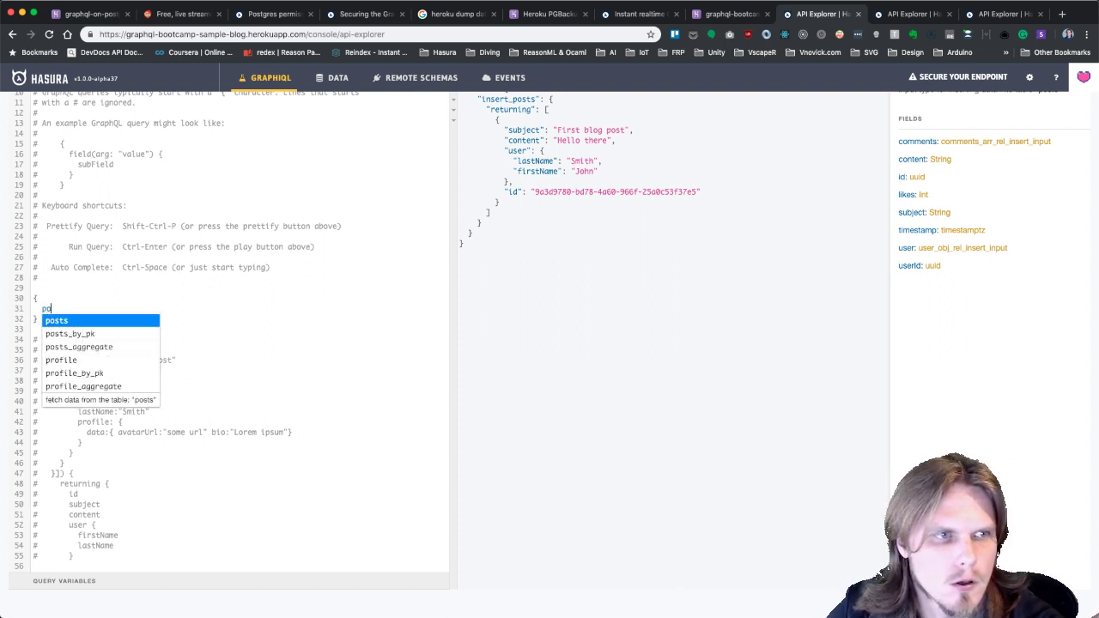
text(sts {)
key(Return)
text(subject)
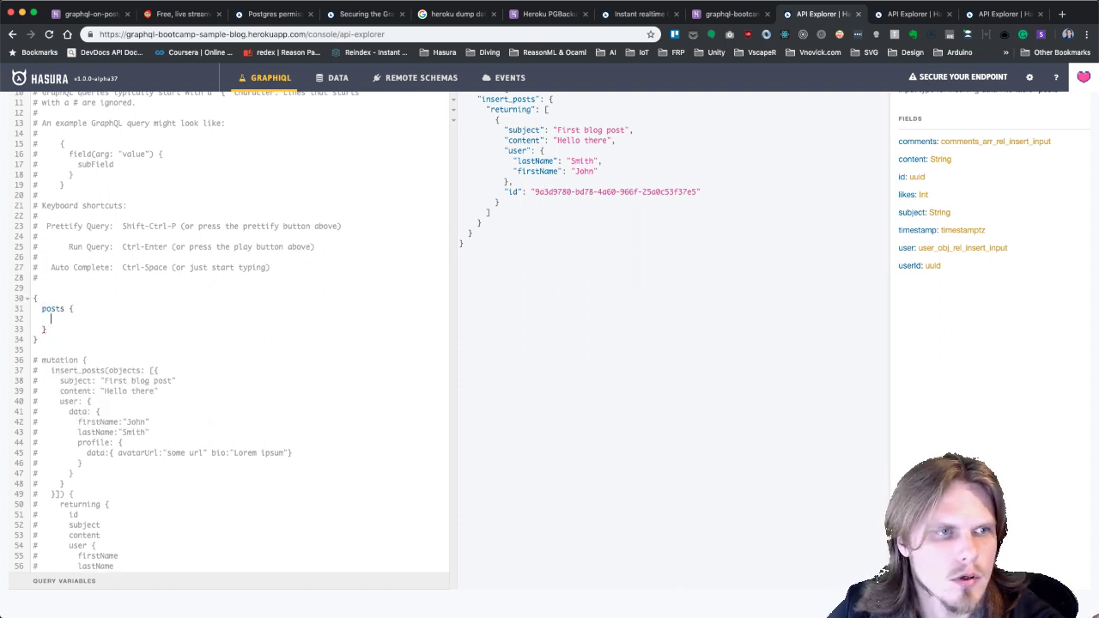
key(Return)
text(content)
key(Return)
text(comments)
key(Return)
text(s)
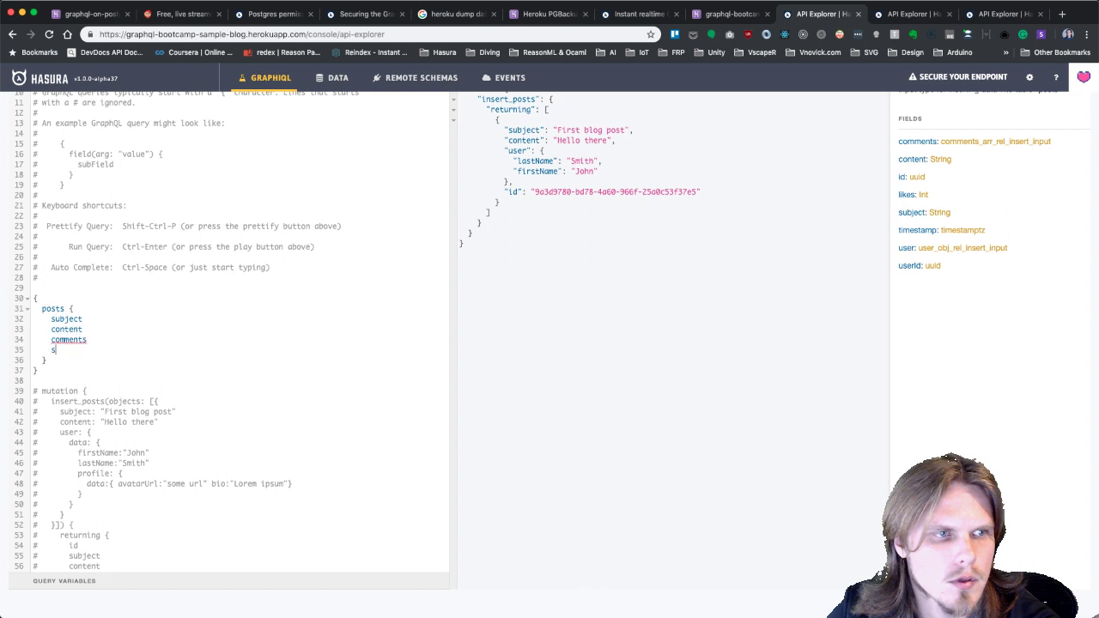
key(BackSpace)
key(BackSpace)
text({)
key(Return)
text(message)
key(Down)
key(End)
Add the author's firstName, lastName and profile avatarUrl and bio to the query.
key(Return)
text(user {)
key(Return)
text(fi)
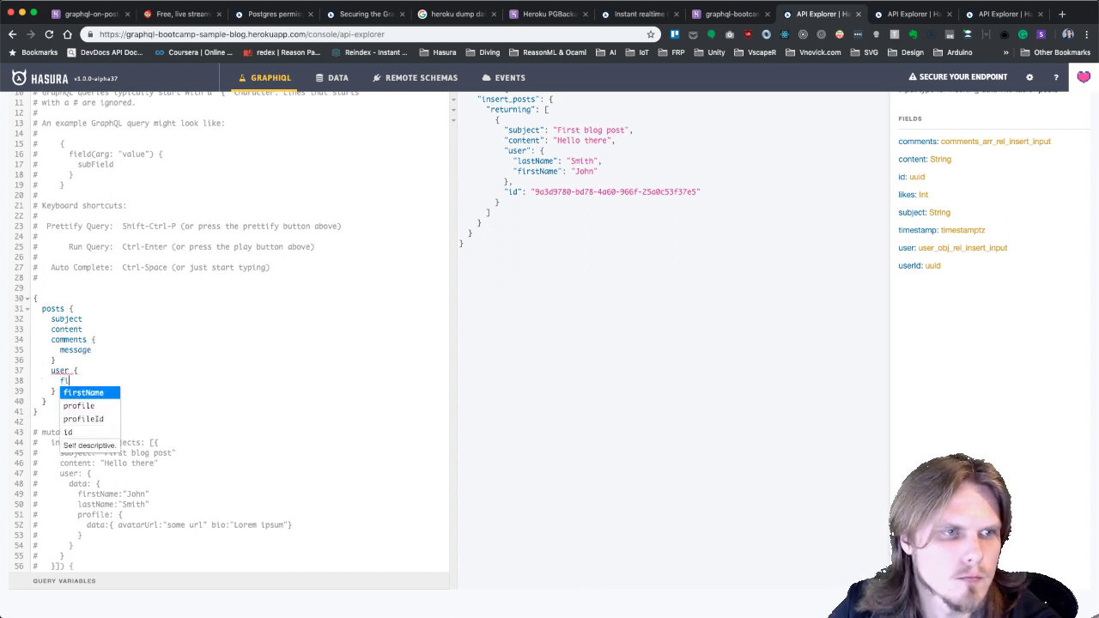
key(Return)
key(Return)
text(lastName)
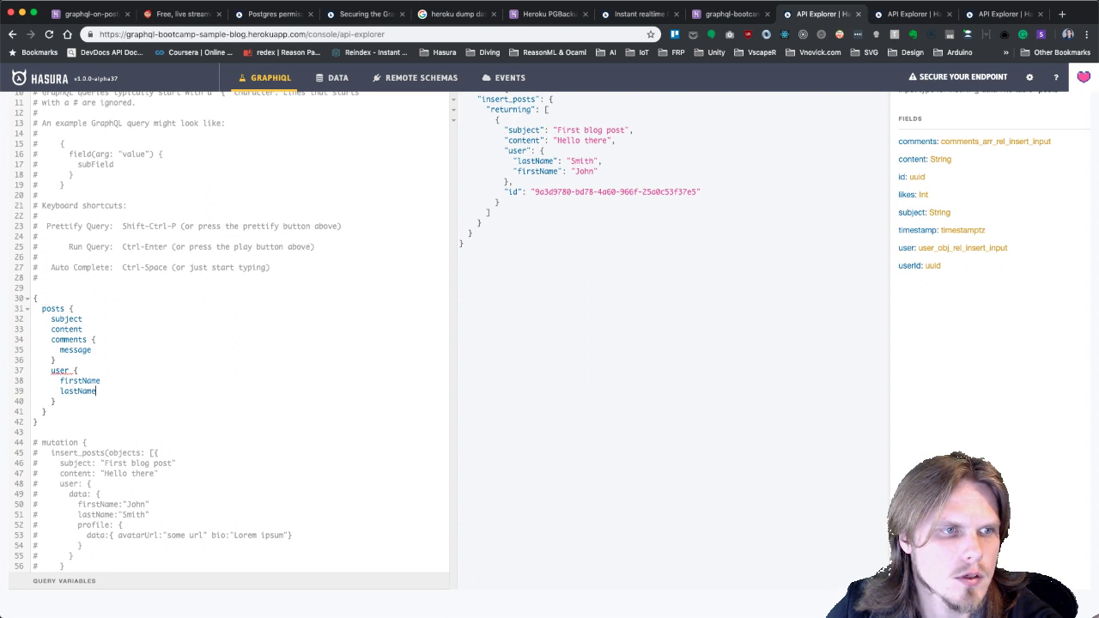
key(Return)
text(pro)
key(Return)
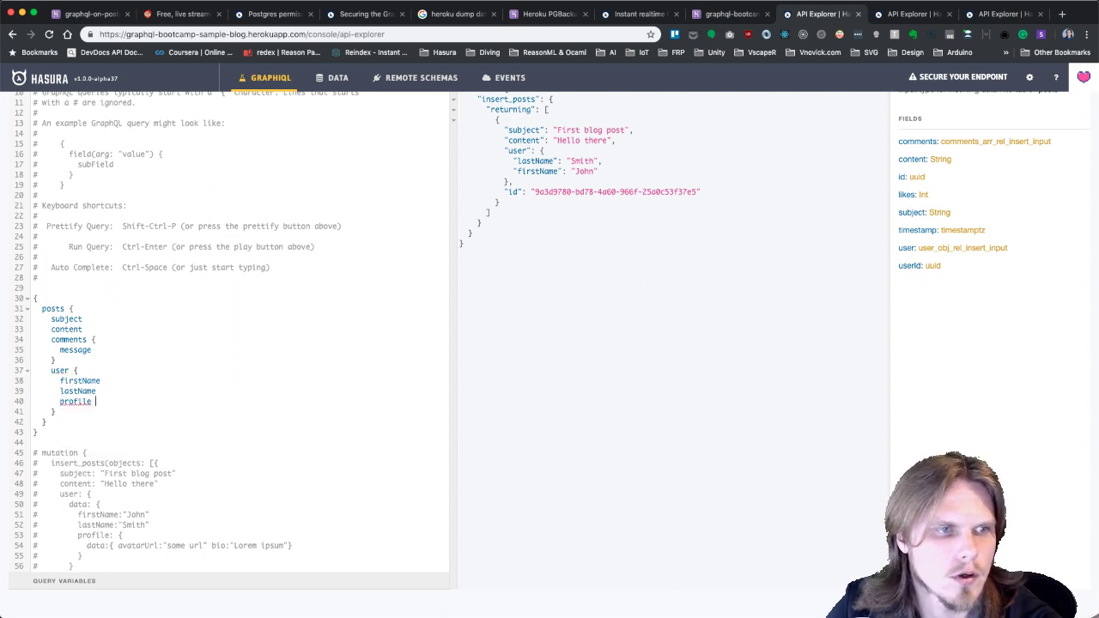
text({)
key(Return)
text(av)
key(Return)
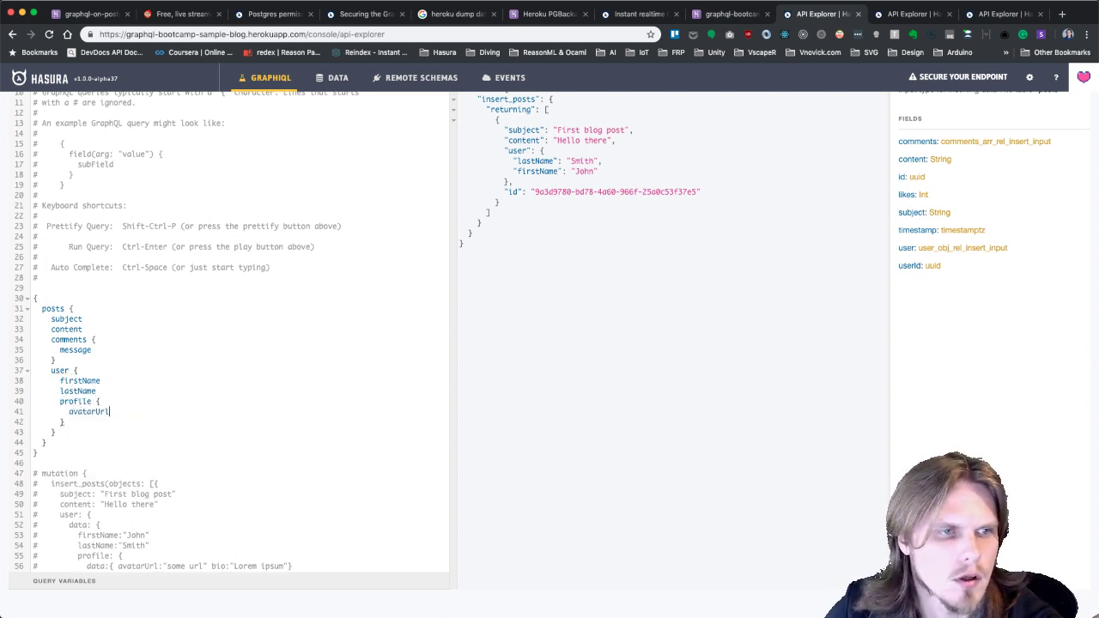
key(Return)
text(bio)
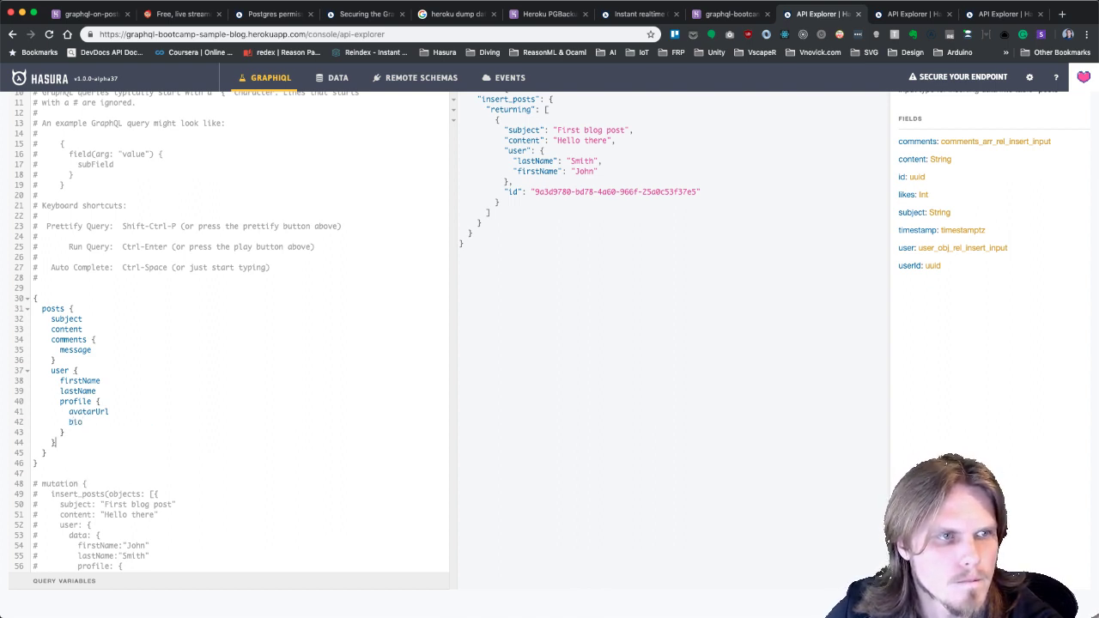
key(Return)
Include the author's posts with subject and timestamp, run the query, then open the Data page.
text(posts)
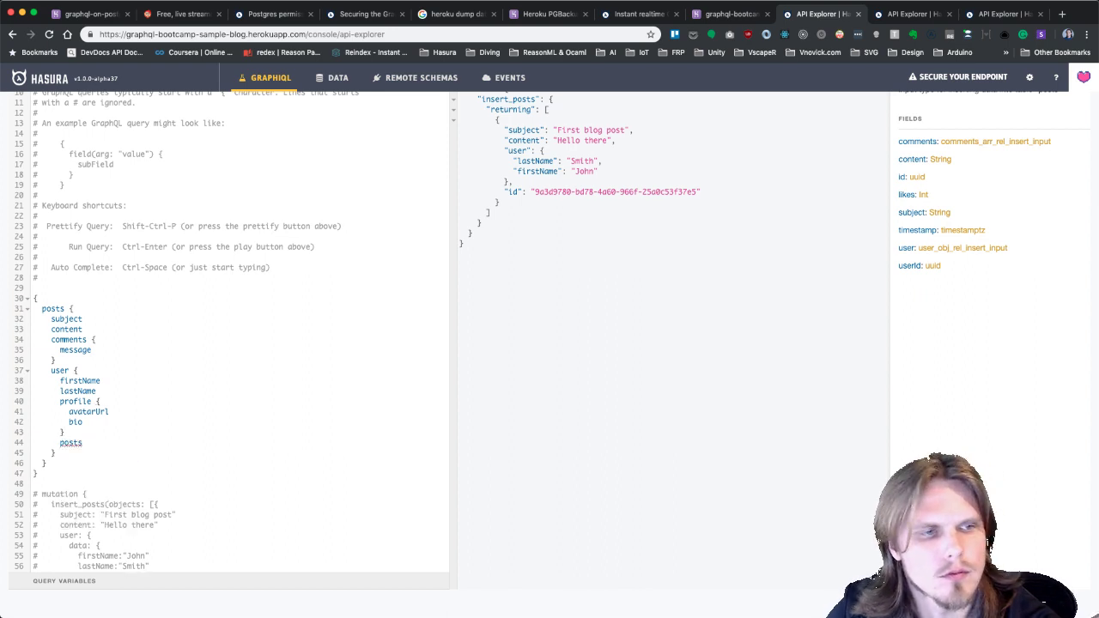
text( {)
key(Return)
text(s)
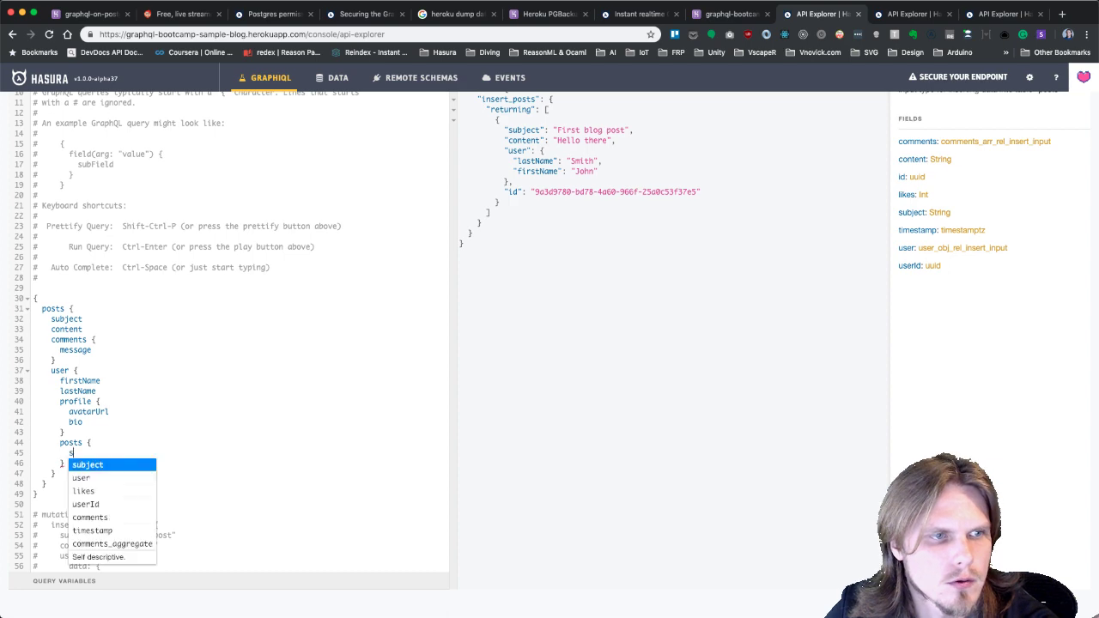
key(Return)
key(Return)
text(timestamp)
key(ctrl+Return)
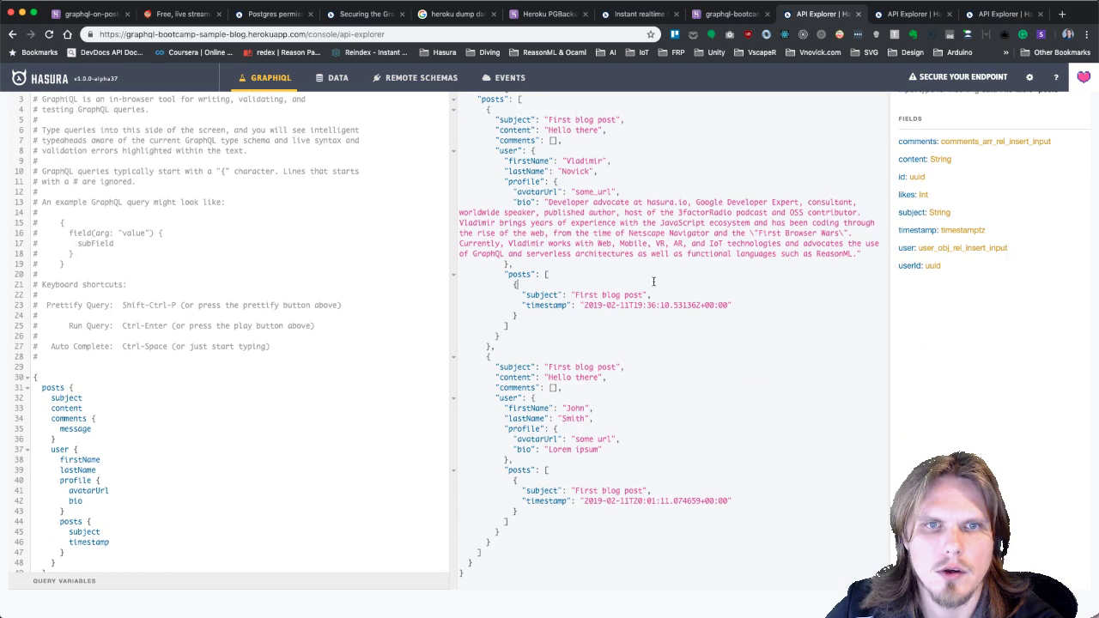
click(337, 77)
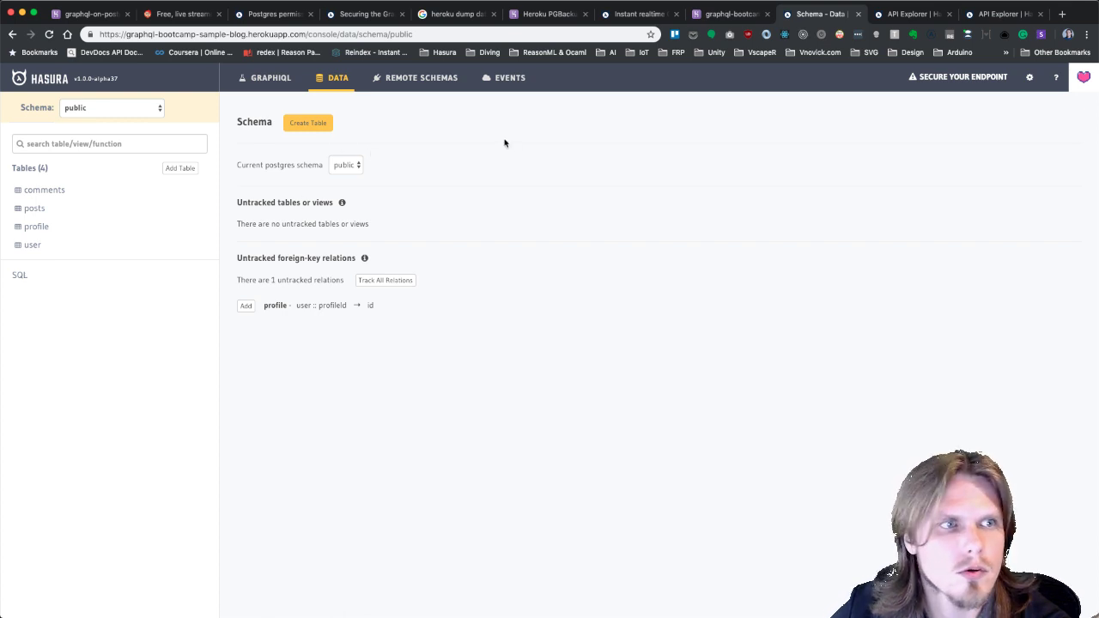
Browse the posts table rows, then open the "Securing the GraphQL endpoint" docs.
click(269, 81)
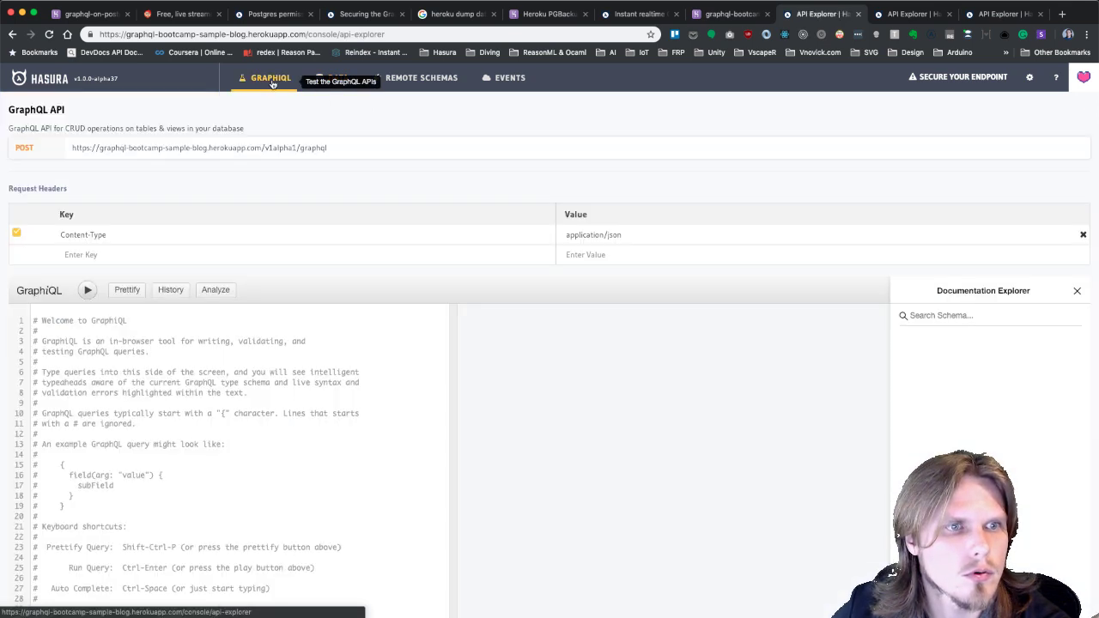
click(355, 80)
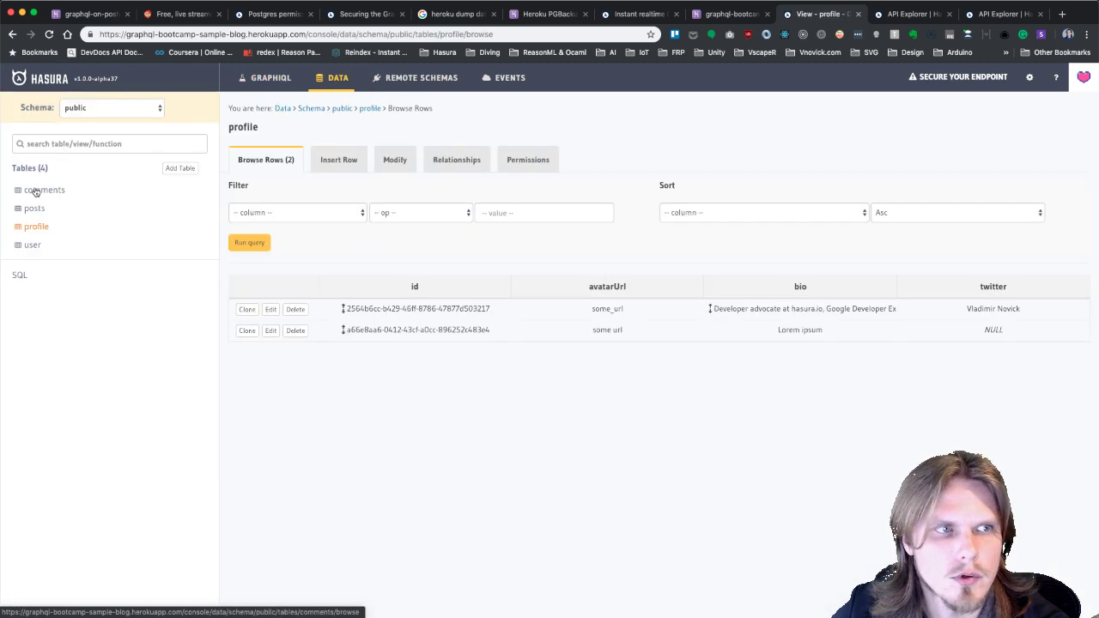
click(34, 209)
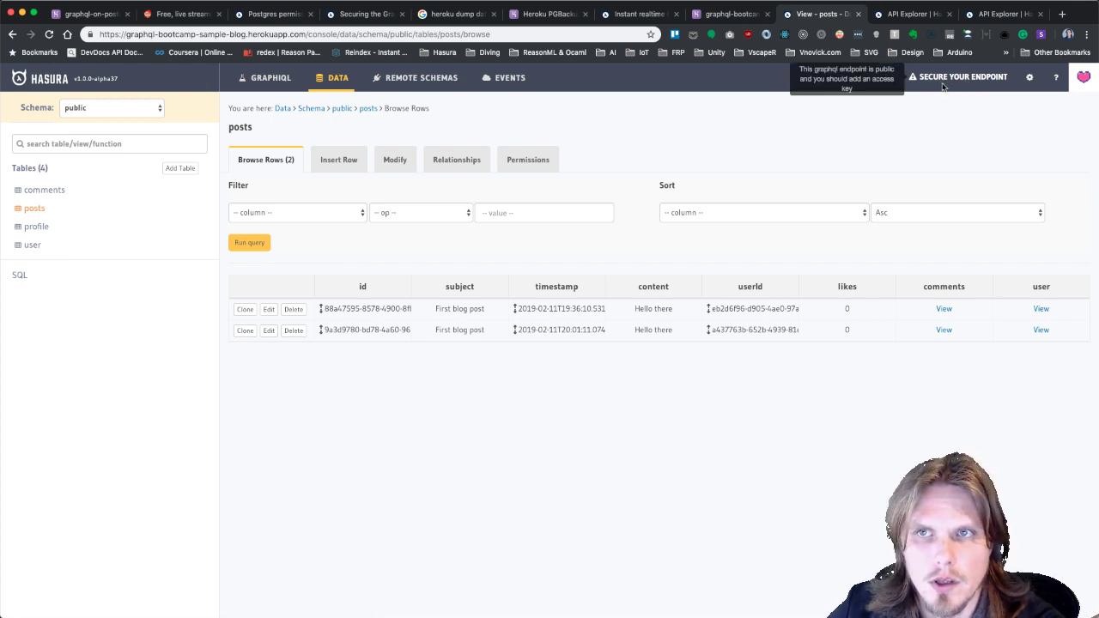
click(947, 77)
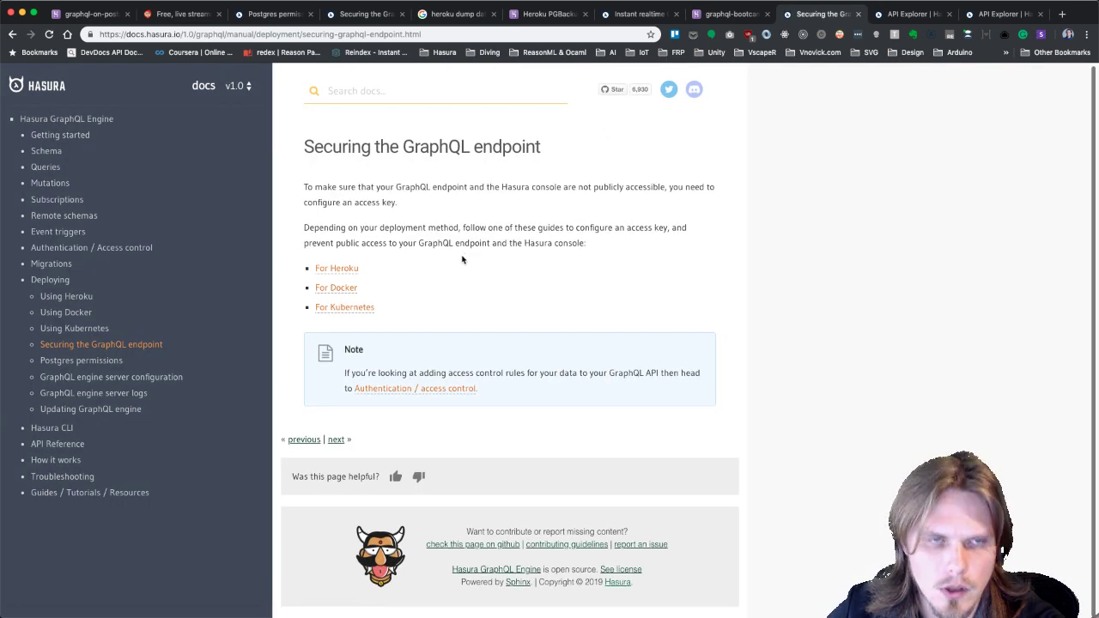
Copy HASURA_GRAPHQL_ACCESS_KEY from the Heroku securing guide and move to graphql-bootcamp-sample-blog's Heroku settings.
click(345, 273)
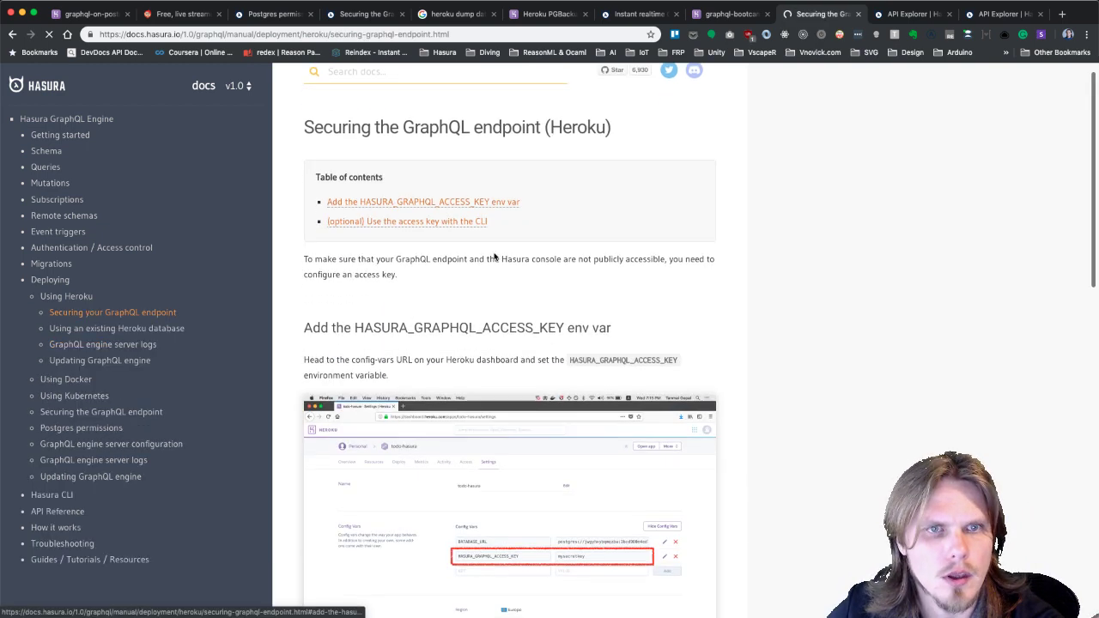
scroll(515, 258, down, 3)
double_click(644, 157)
key(super+c)
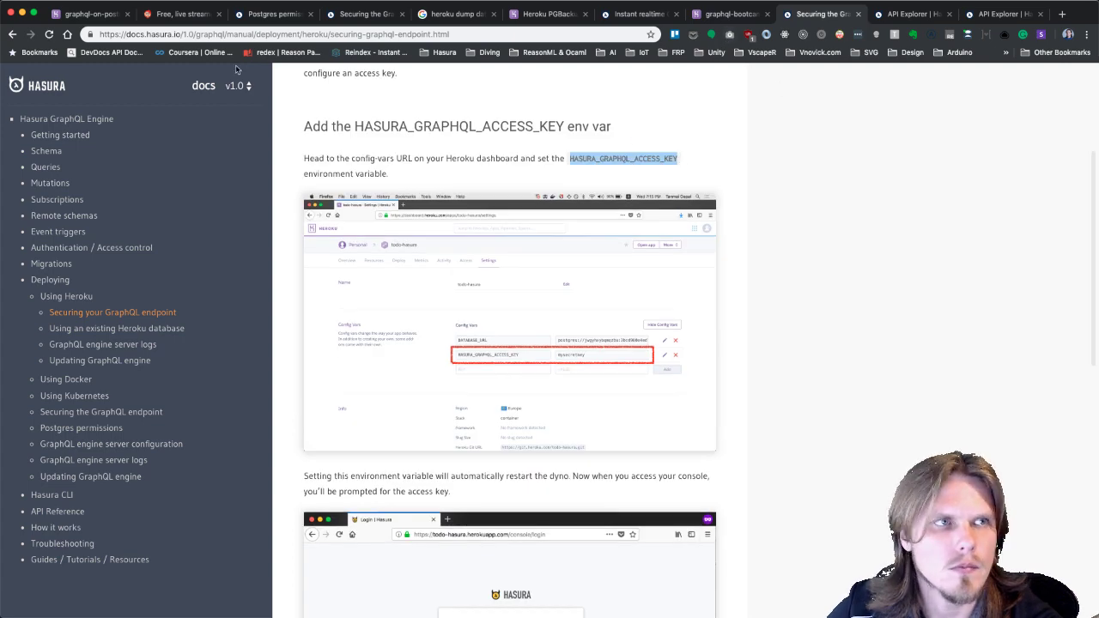
click(12, 35)
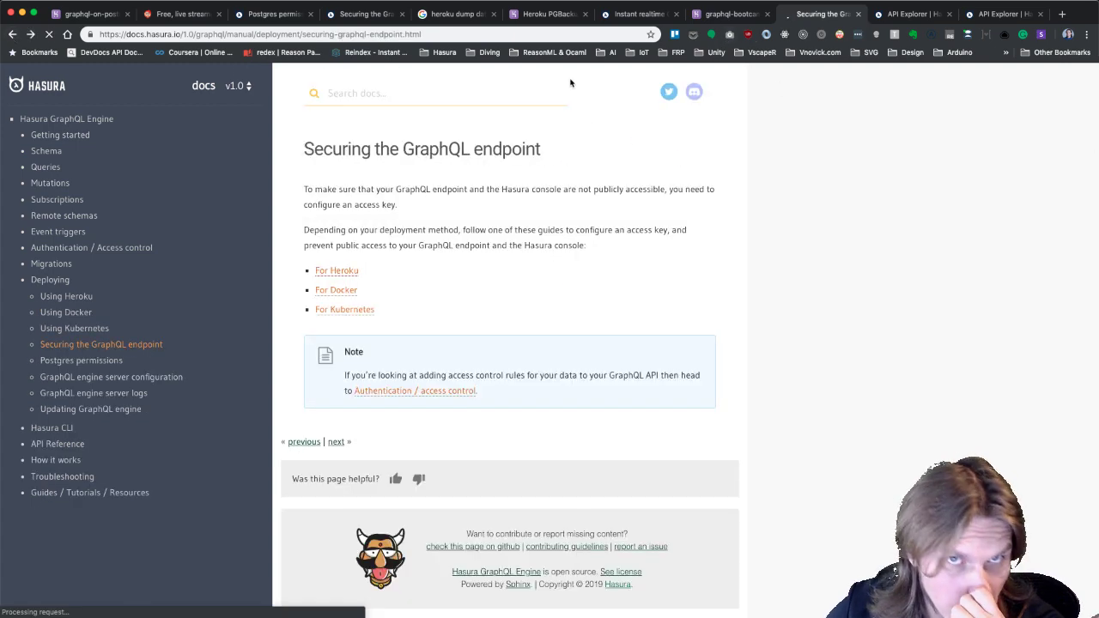
click(731, 14)
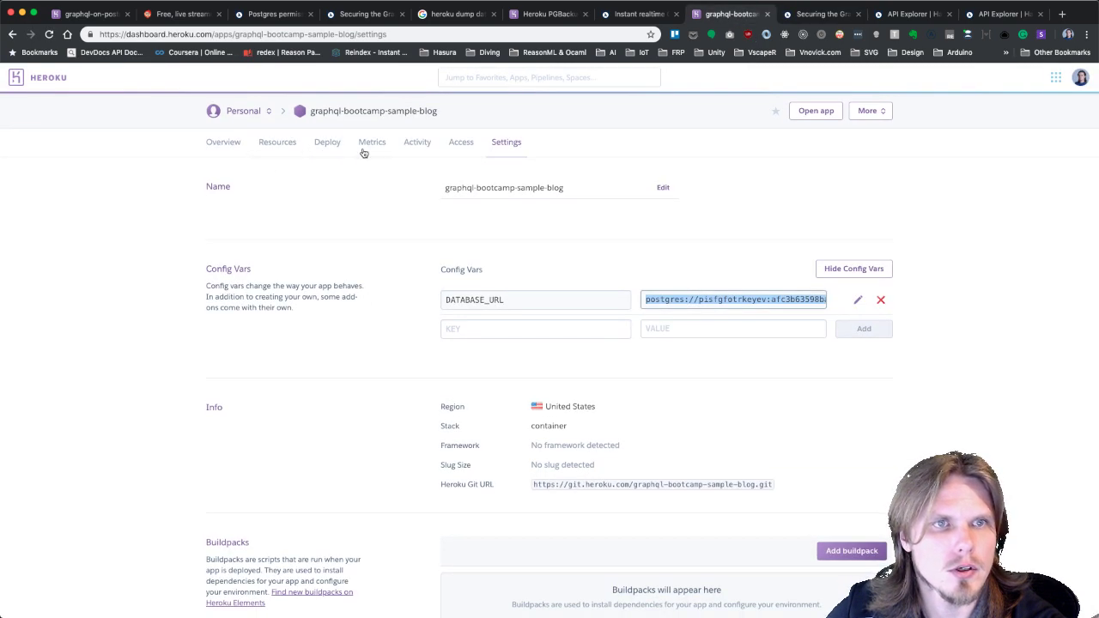
Add a HASURA_GRAPHQL_ACCESS_KEY config var and enter an access key as its value.
click(532, 142)
click(498, 328)
key(super+v)
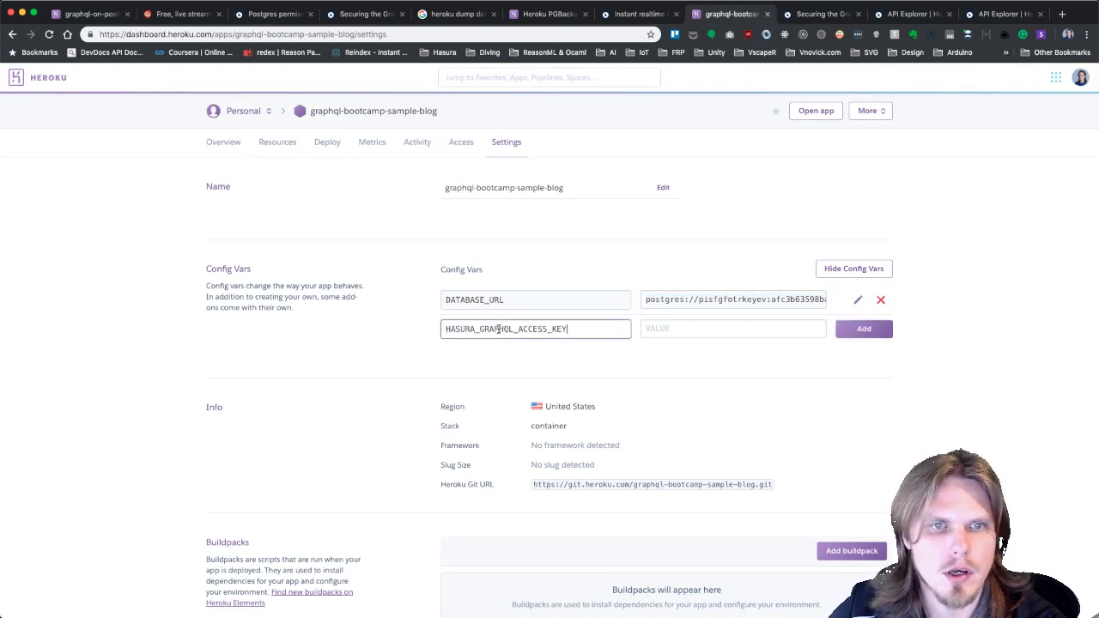
click(699, 329)
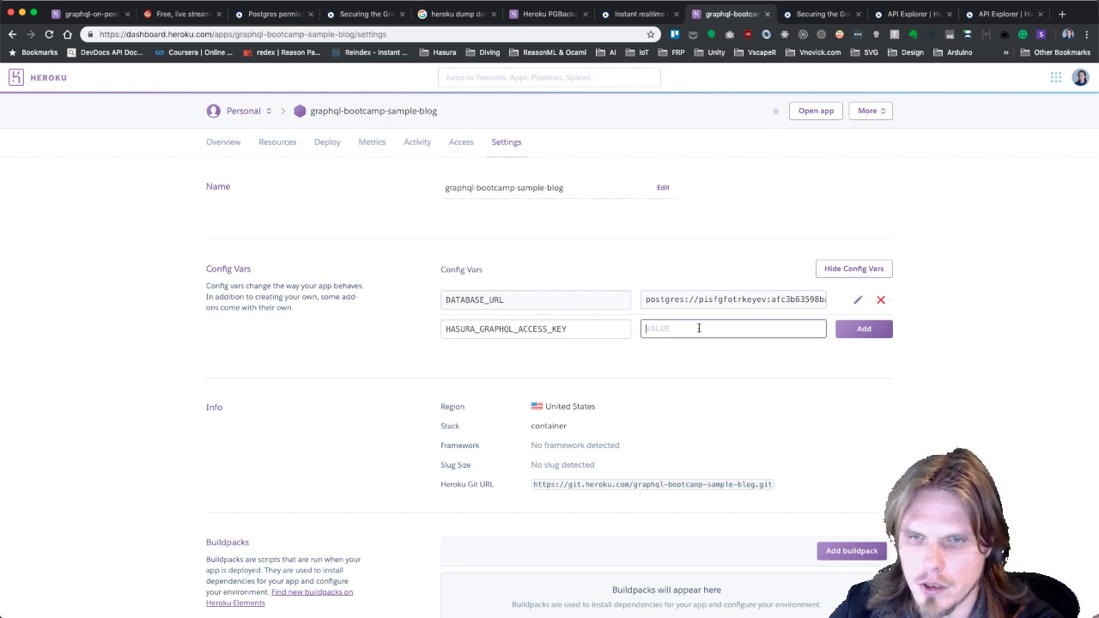
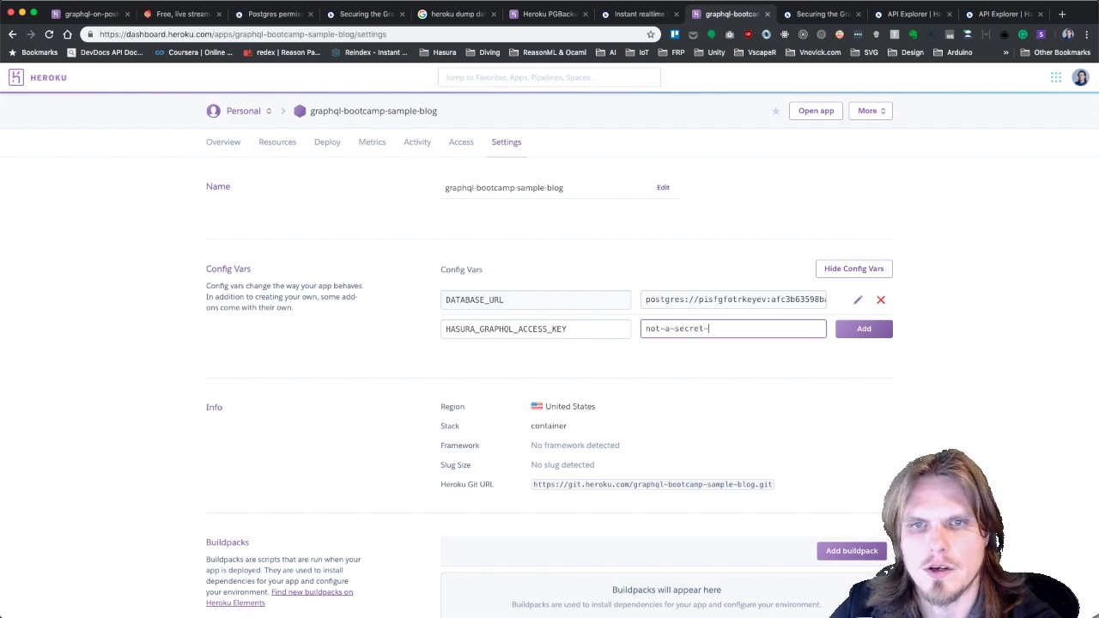
Check the console tab, close the unneeded tabs, and bring up the GraphQL bootcamp page.
click(959, 13)
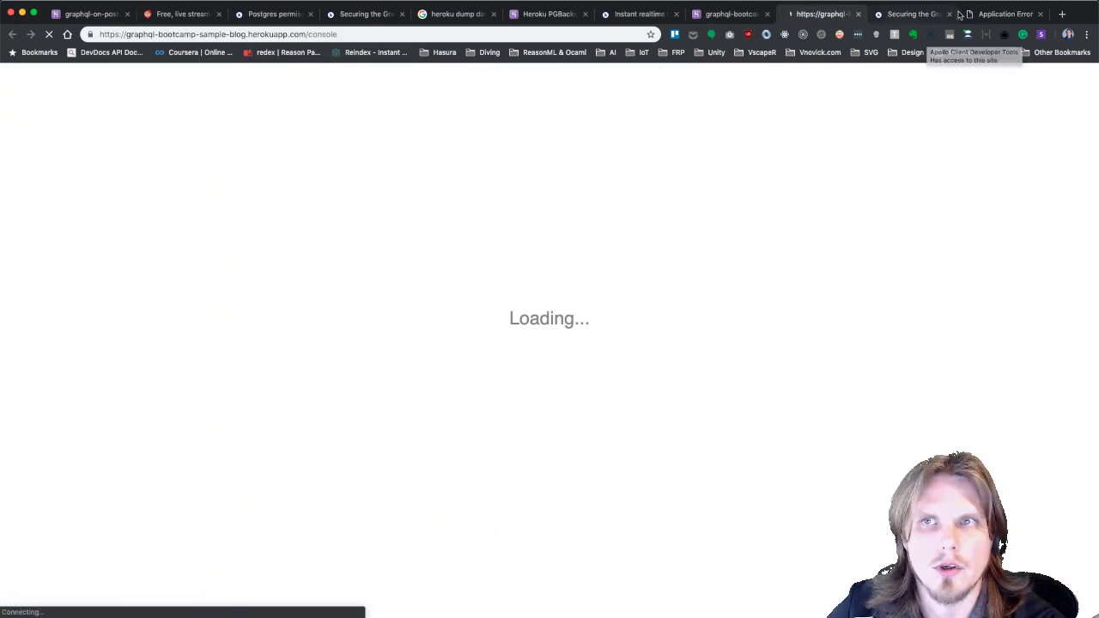
click(950, 13)
click(950, 14)
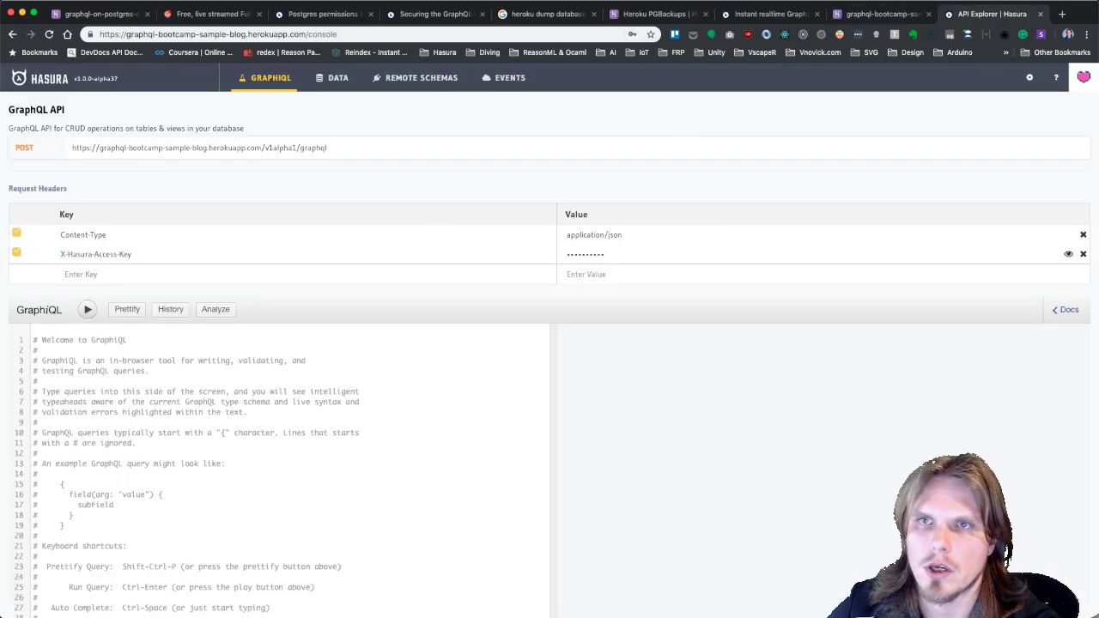
key(super+2)
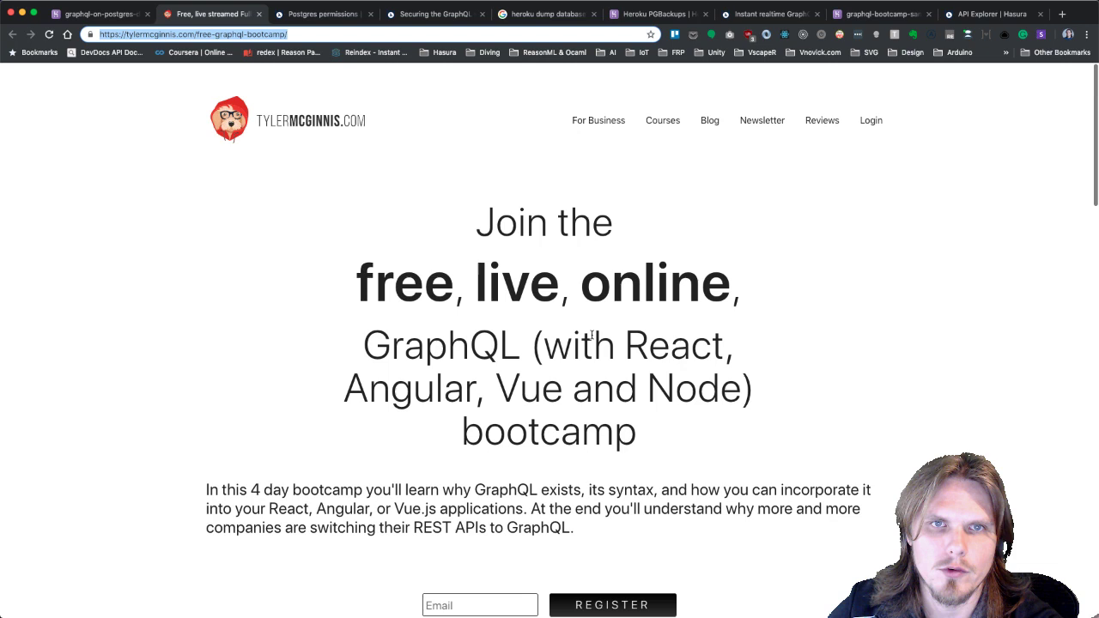